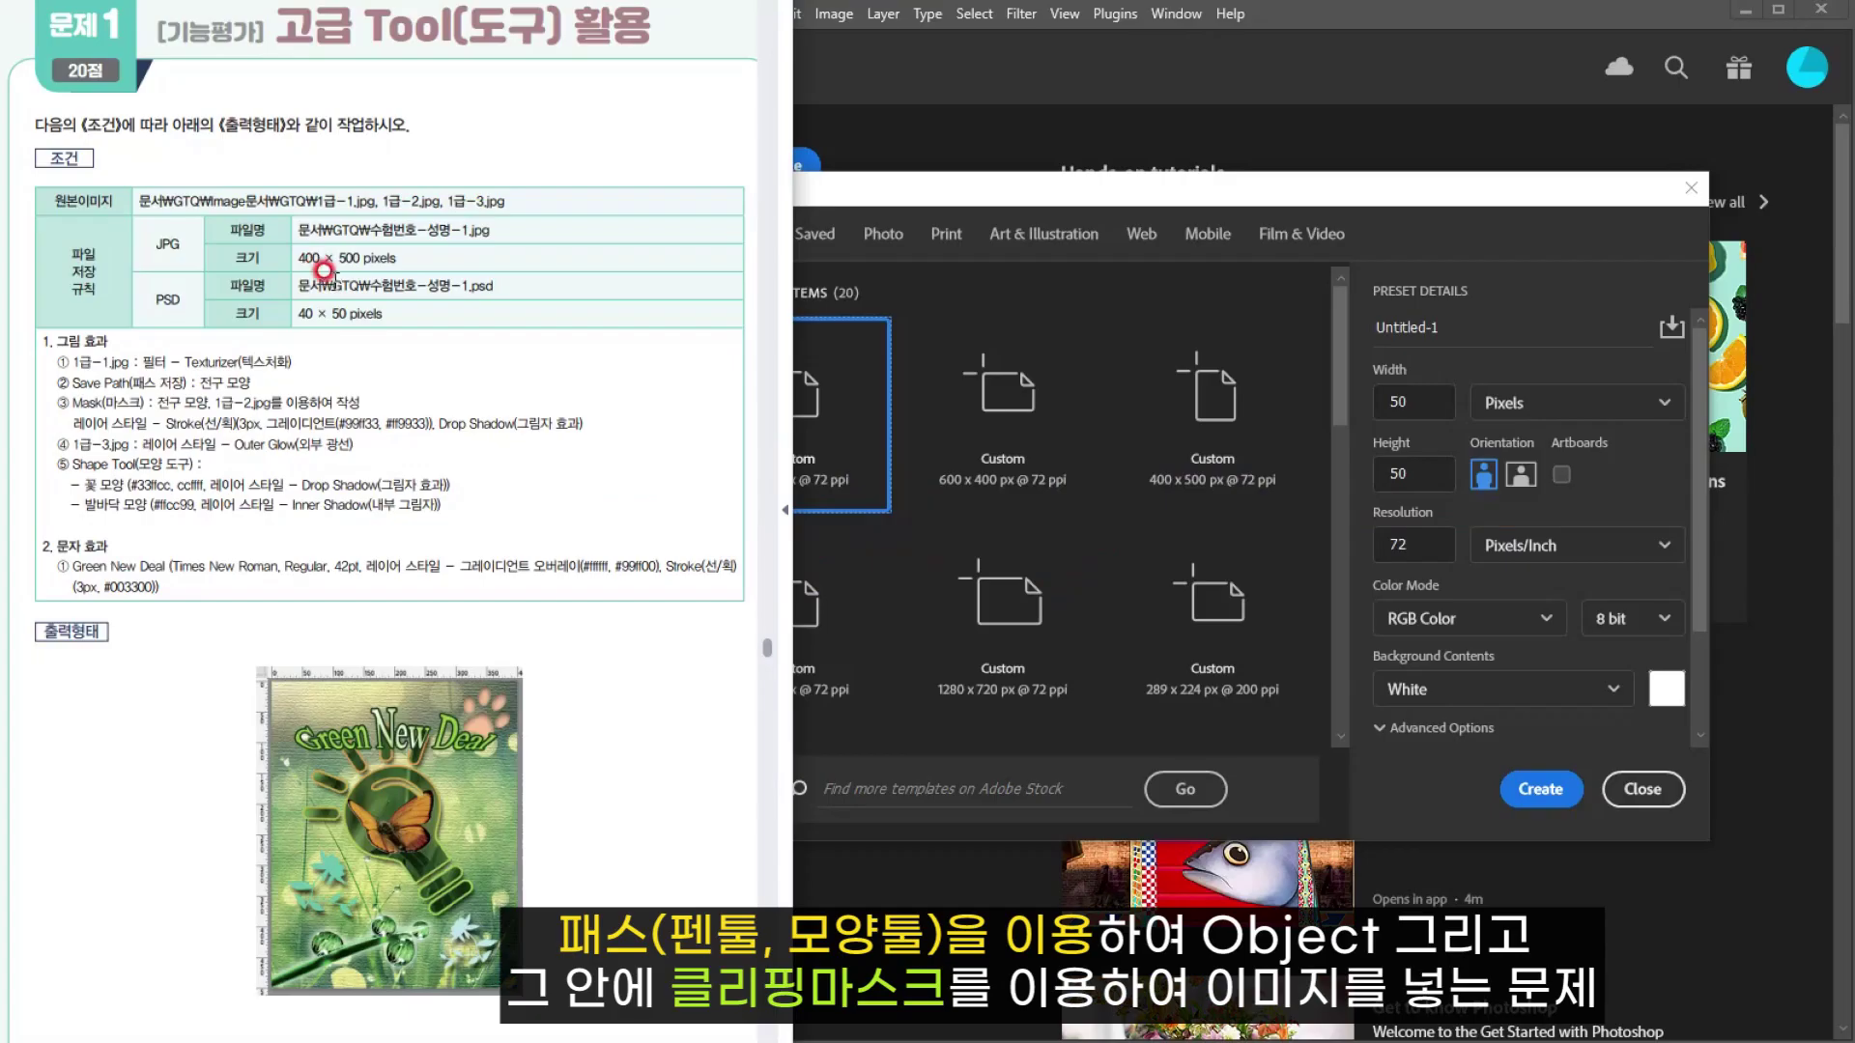
# Step: Create a new document 400 pixels wide and 500 pixels high at 72 pixels/inch, RGB Color, with a white background
pyautogui.click(948, 193)
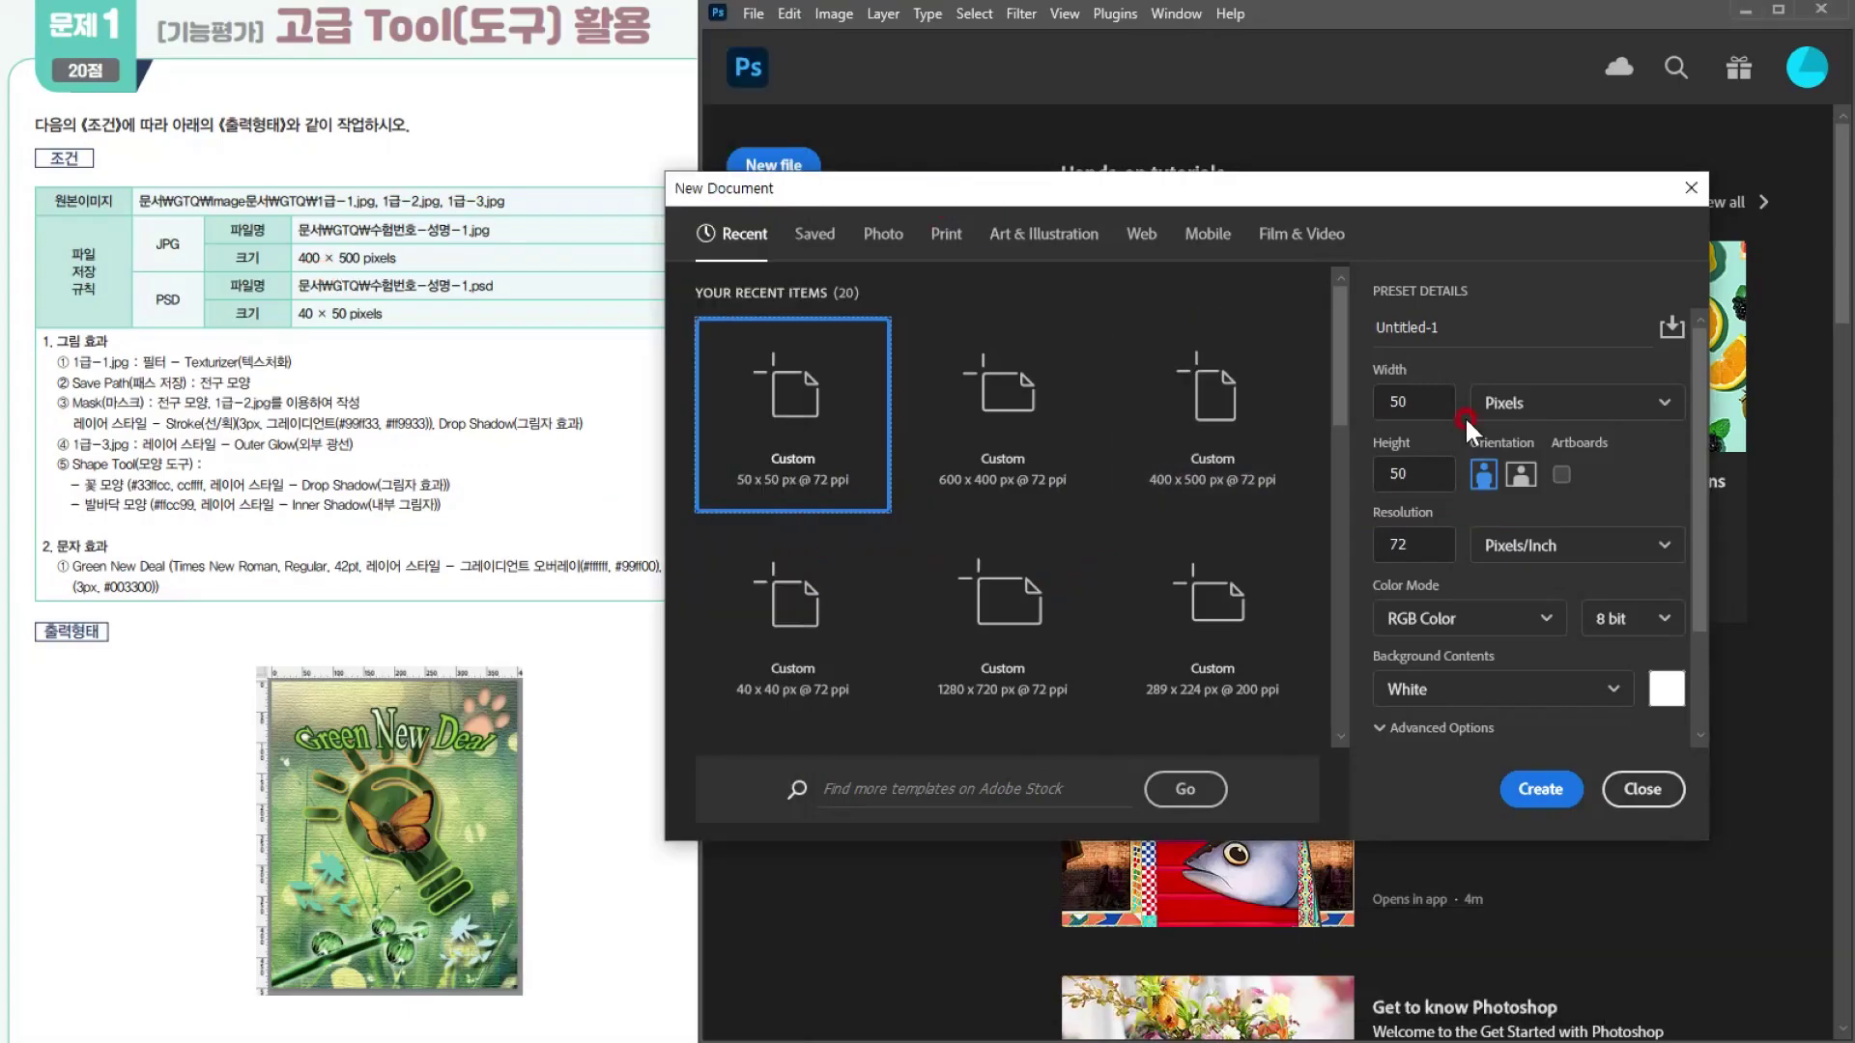
pyautogui.click(1596, 416)
pyautogui.click(1409, 399)
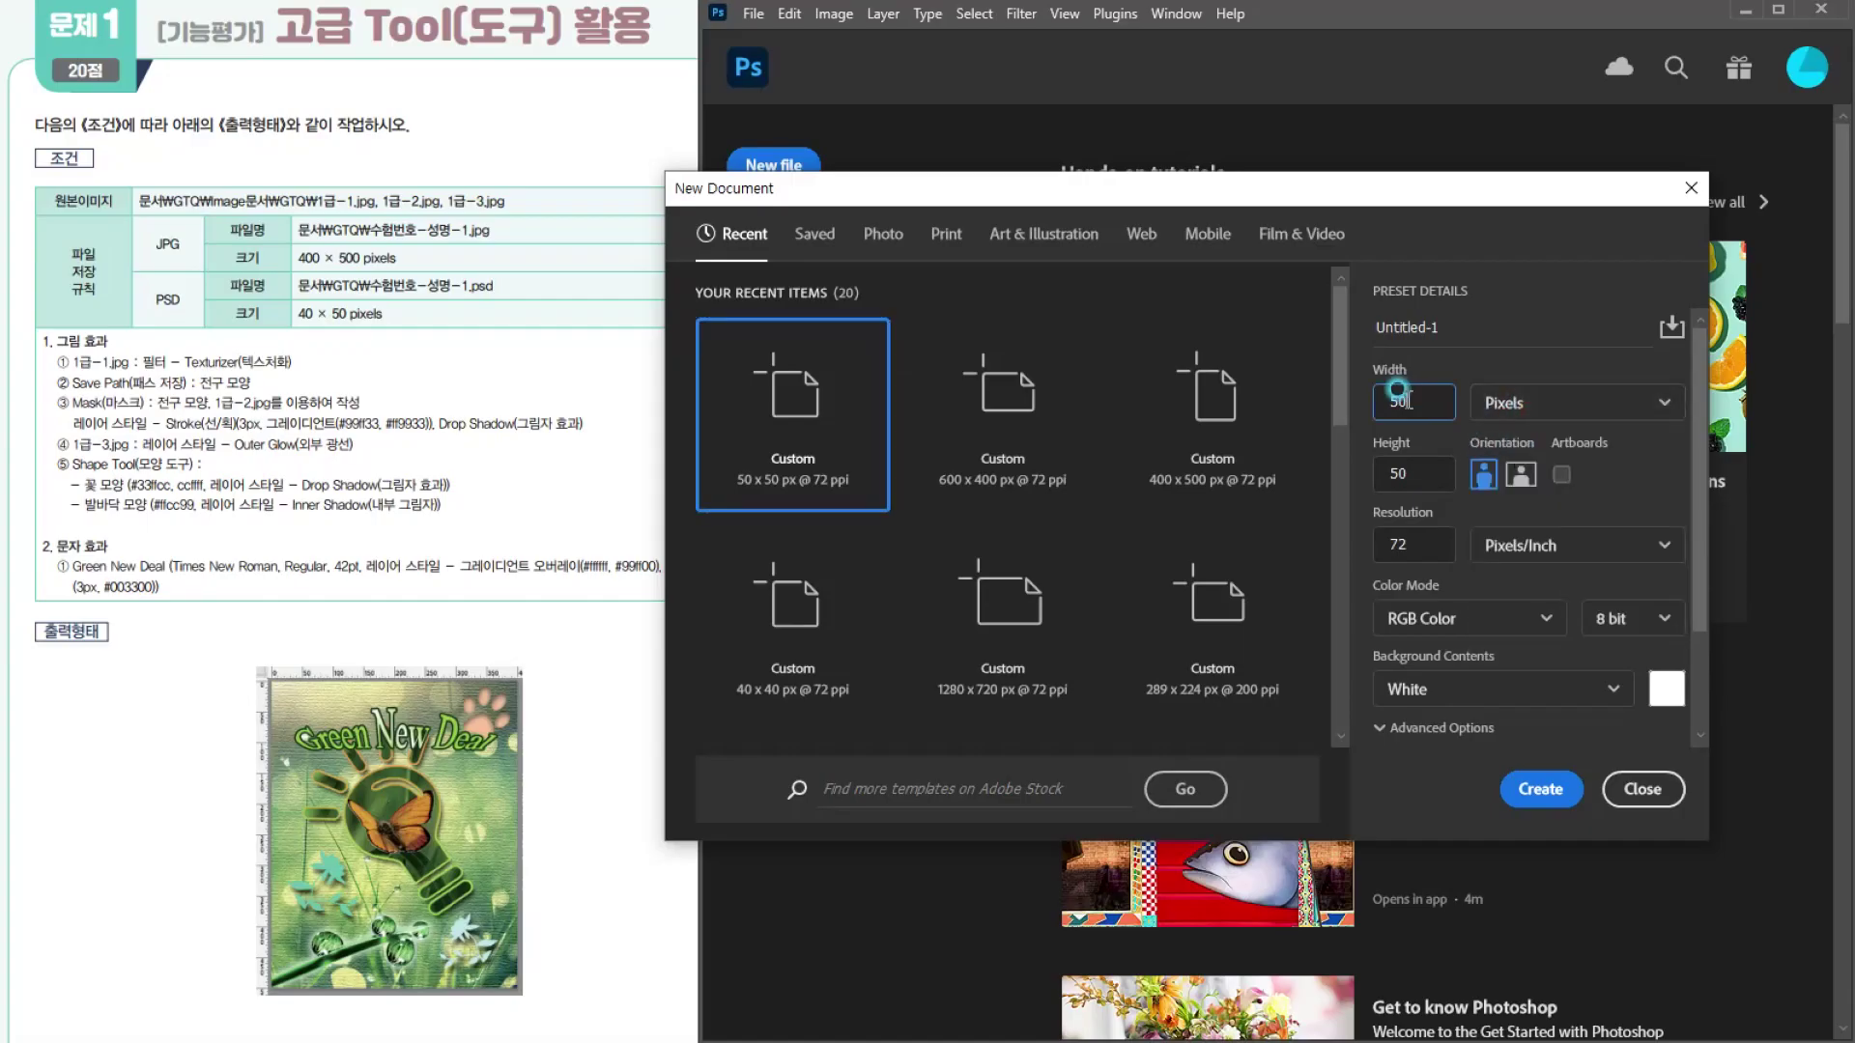
pyautogui.press('BackSpace')
pyautogui.press('BackSpace')
pyautogui.write('400')
pyautogui.press('Tab')
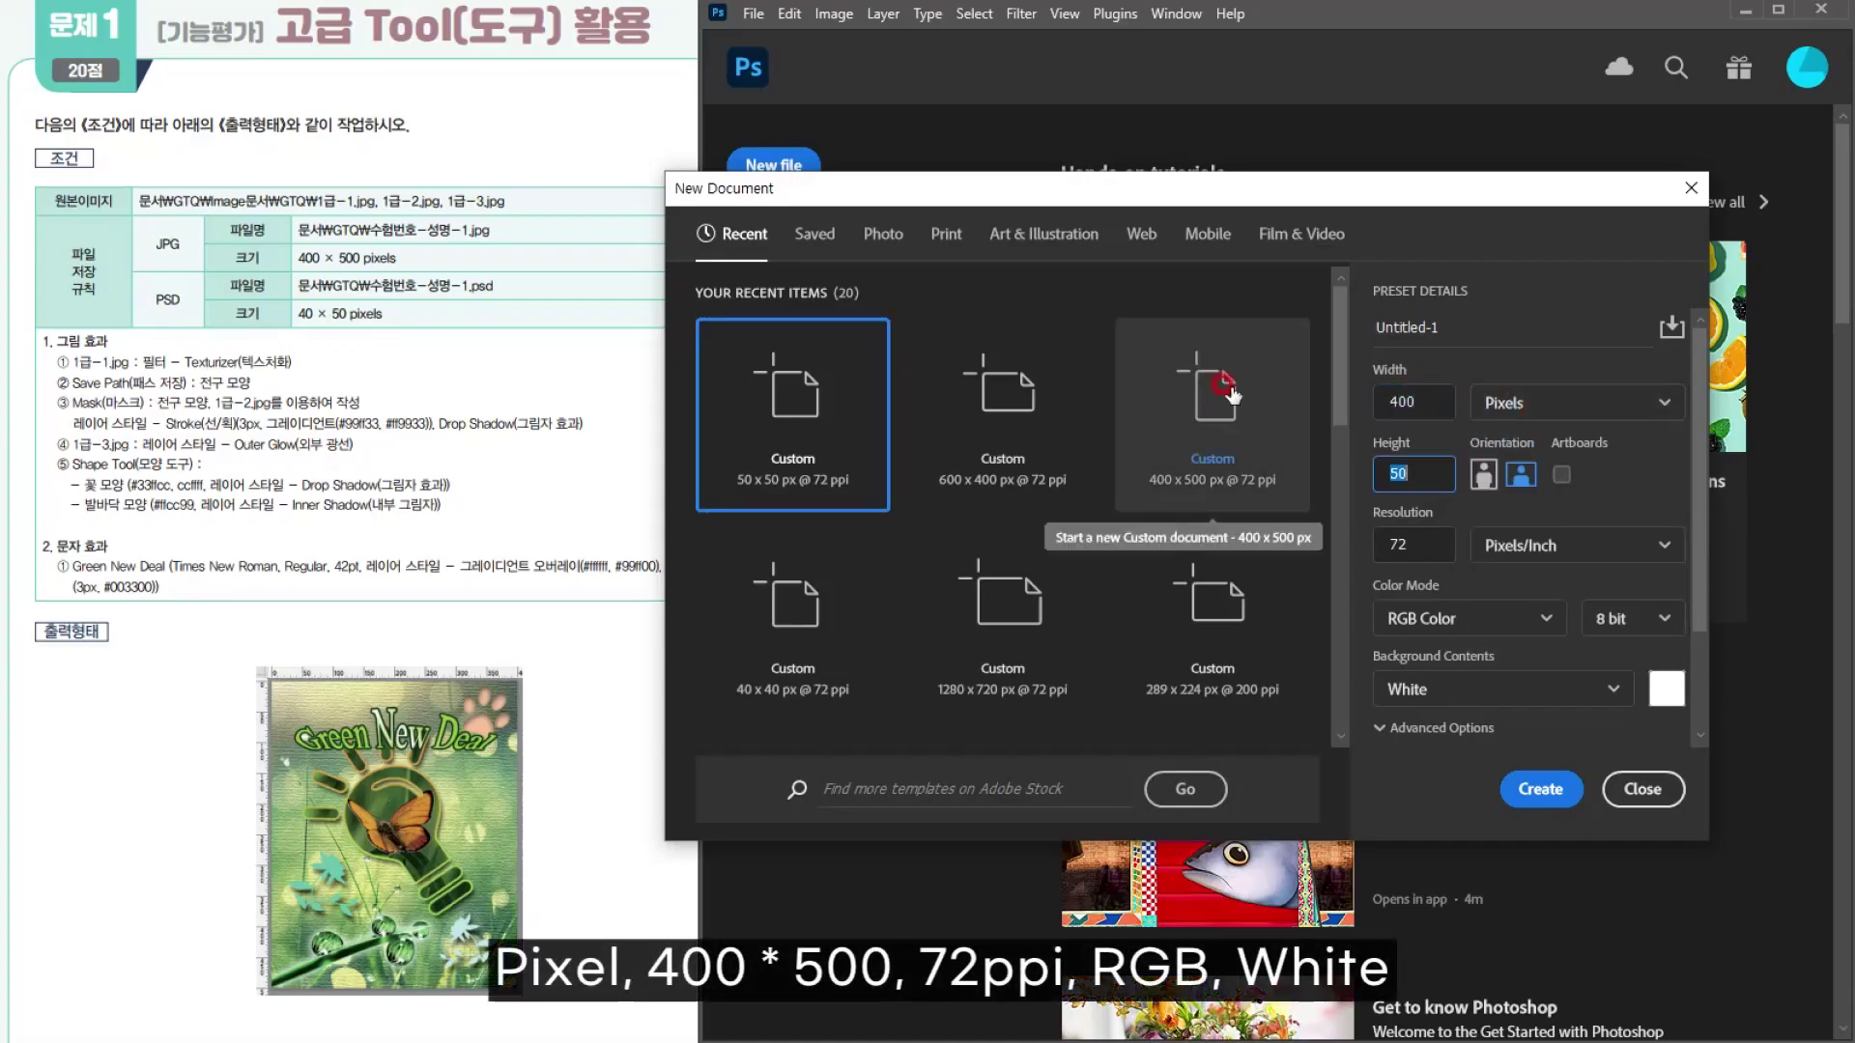
pyautogui.write('5')
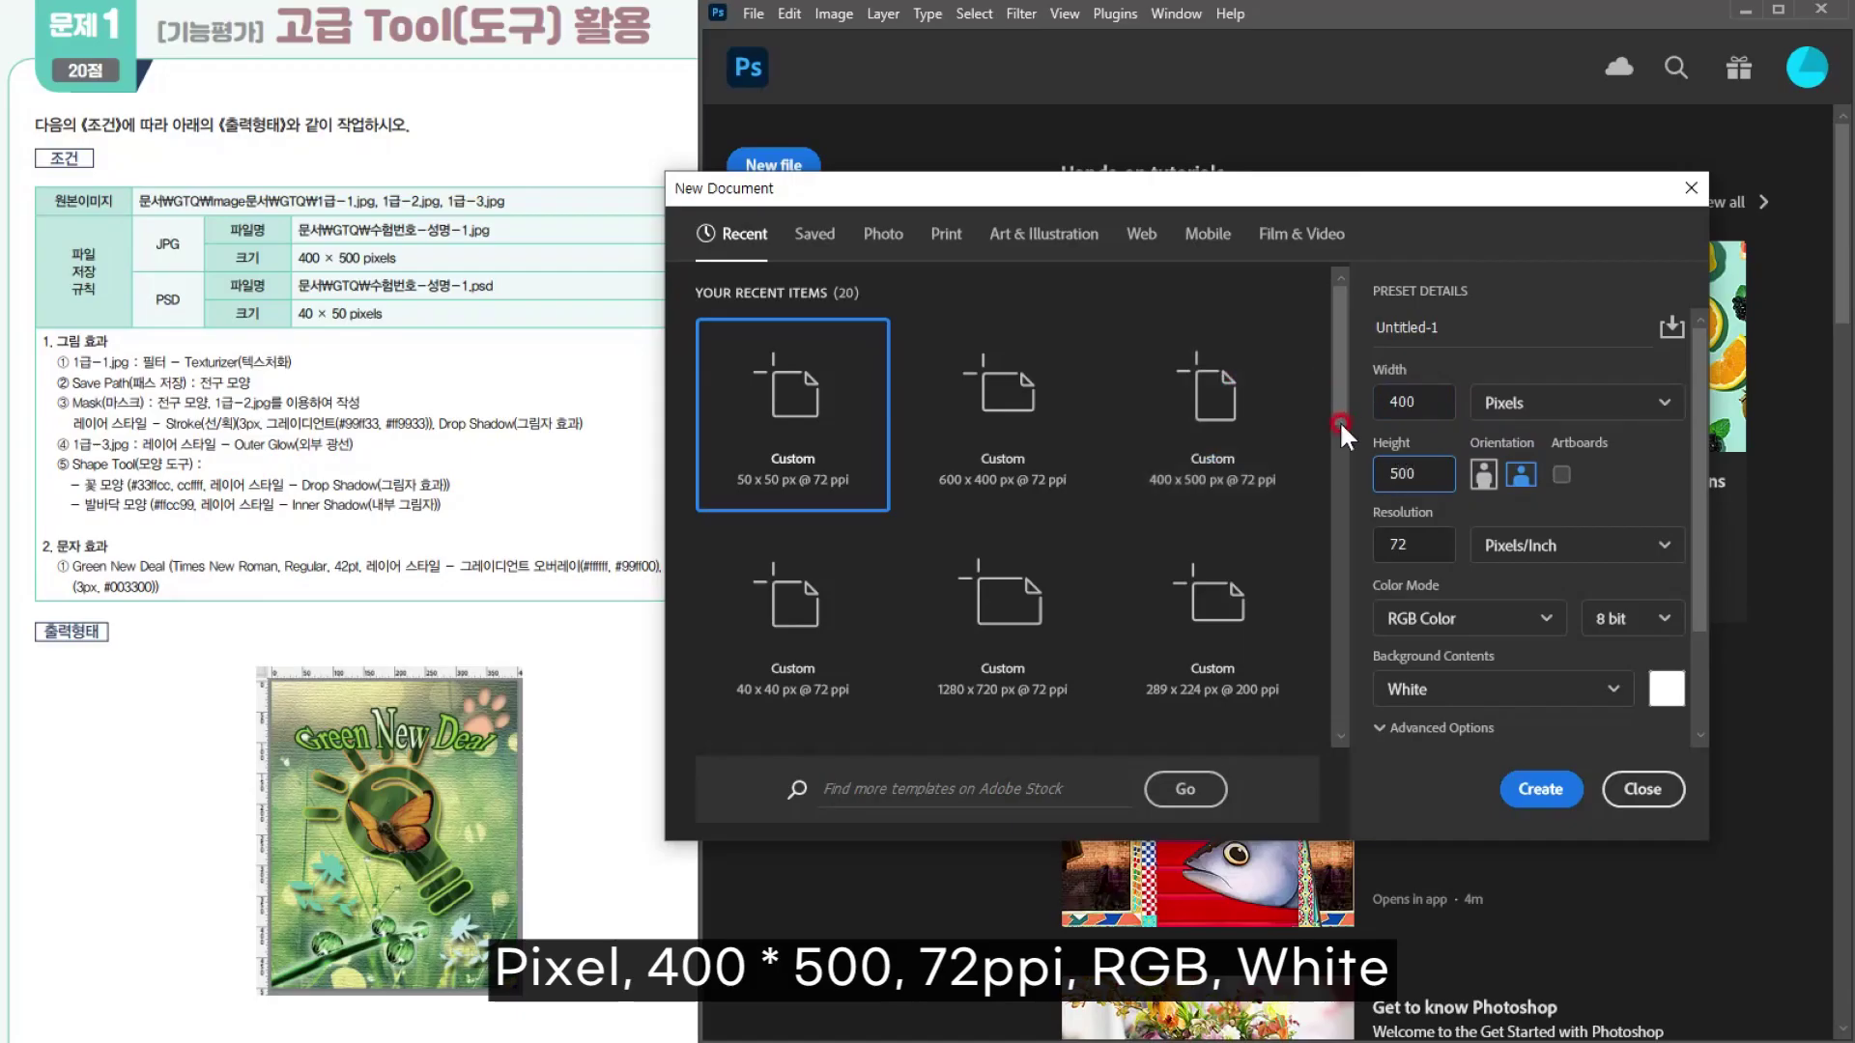
pyautogui.click(1413, 541)
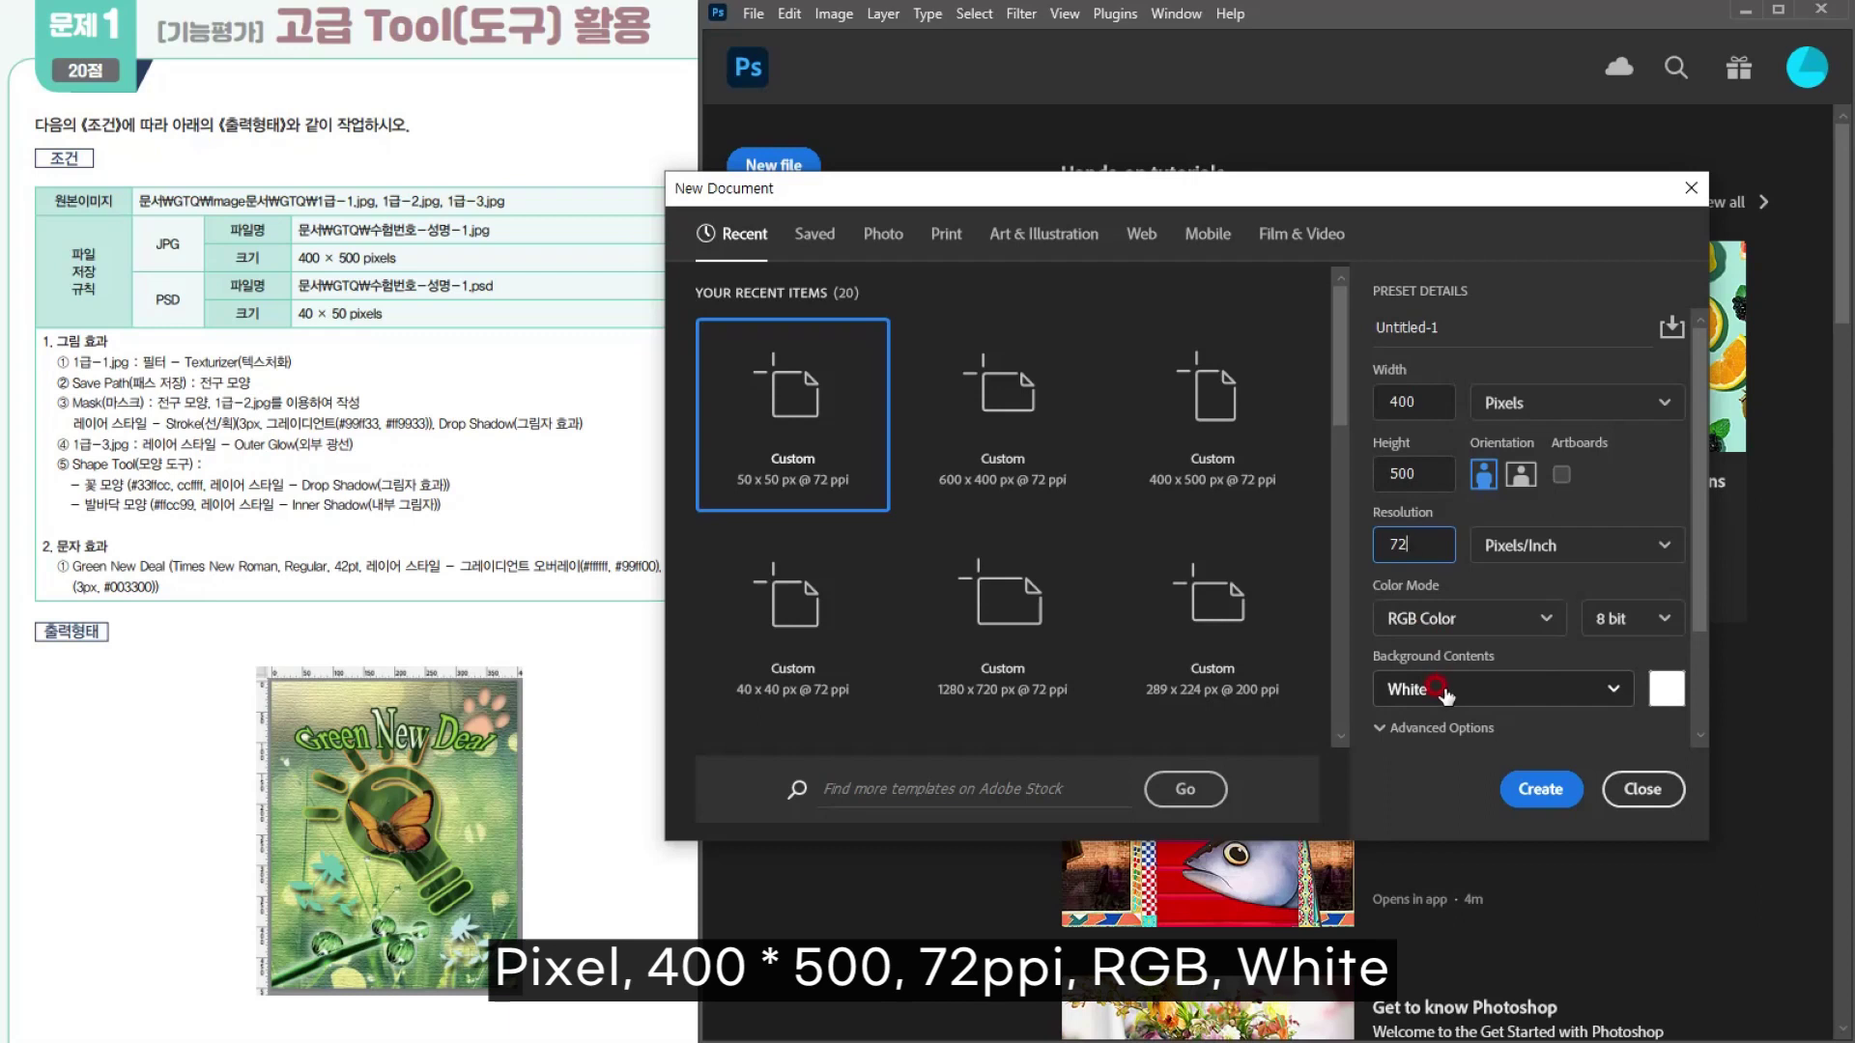
pyautogui.click(1528, 792)
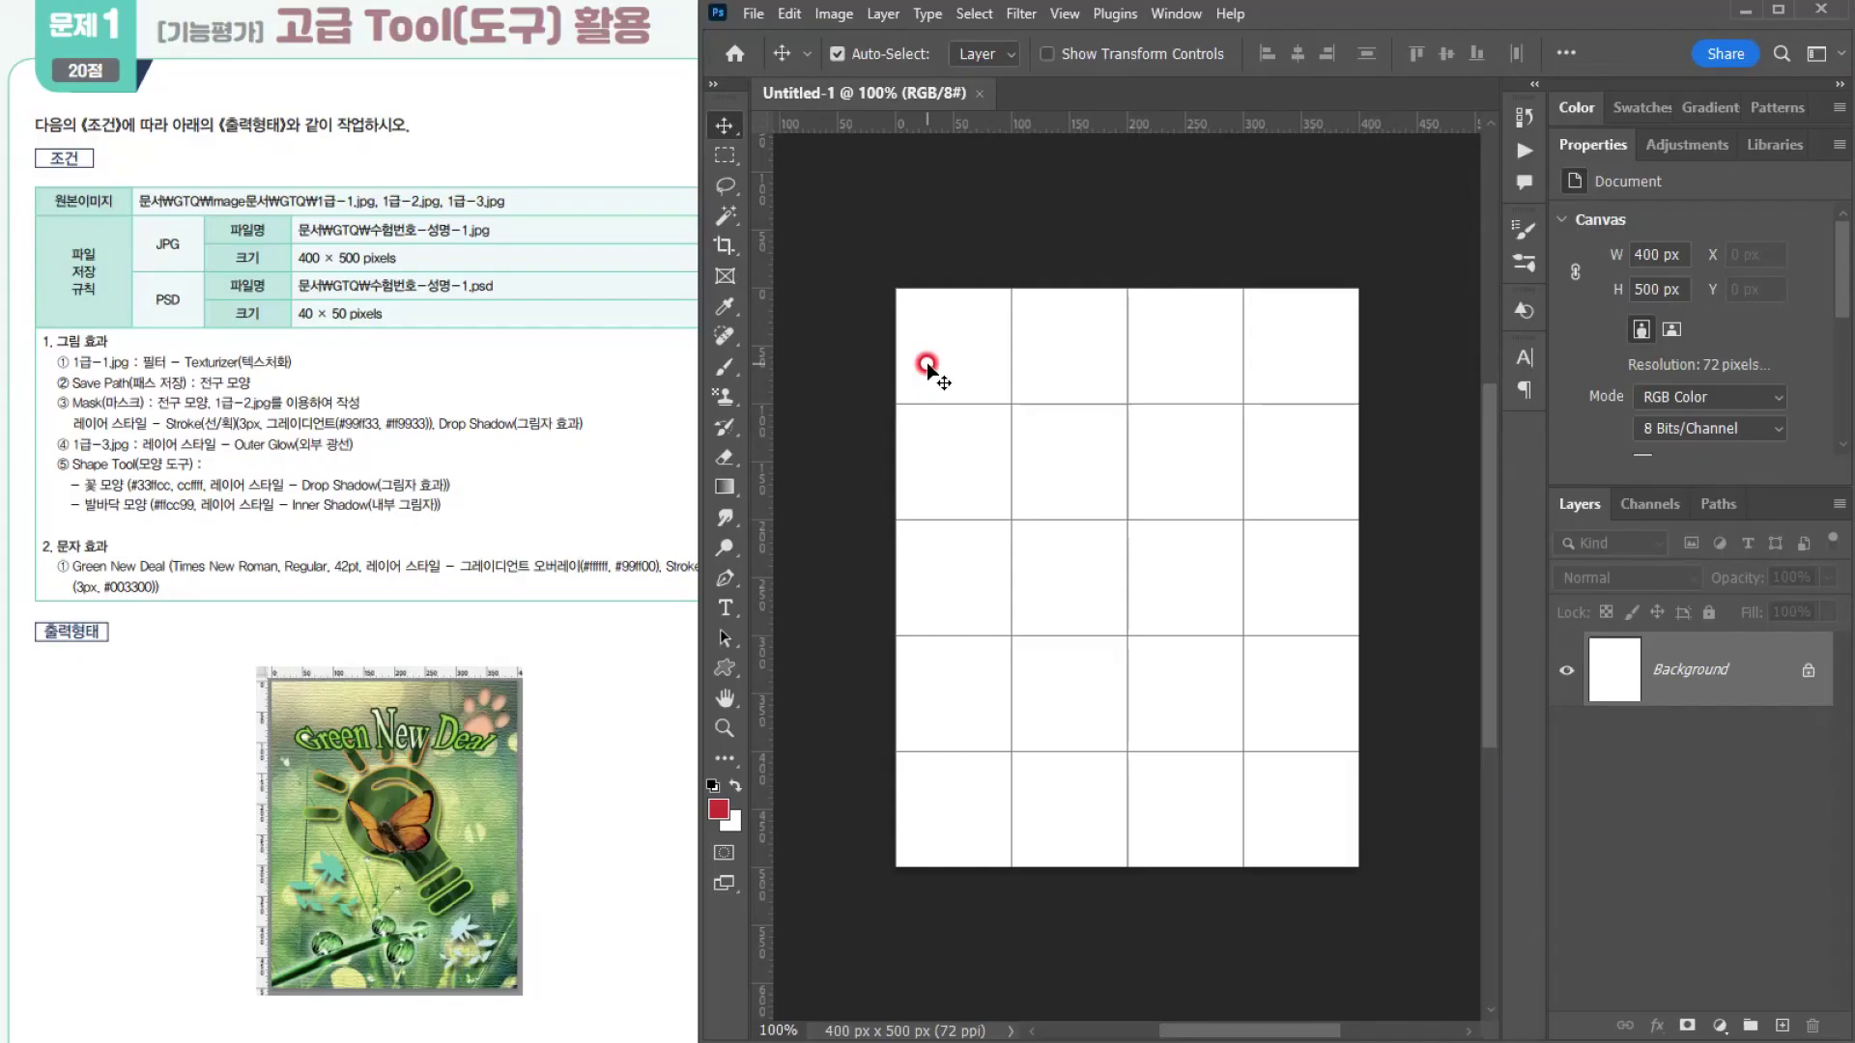
# Step: Show the rulers and set the grid preferences to a gridline every 100 pixels with 1 subdivision
pyautogui.hotkey('ctrl', 'r')
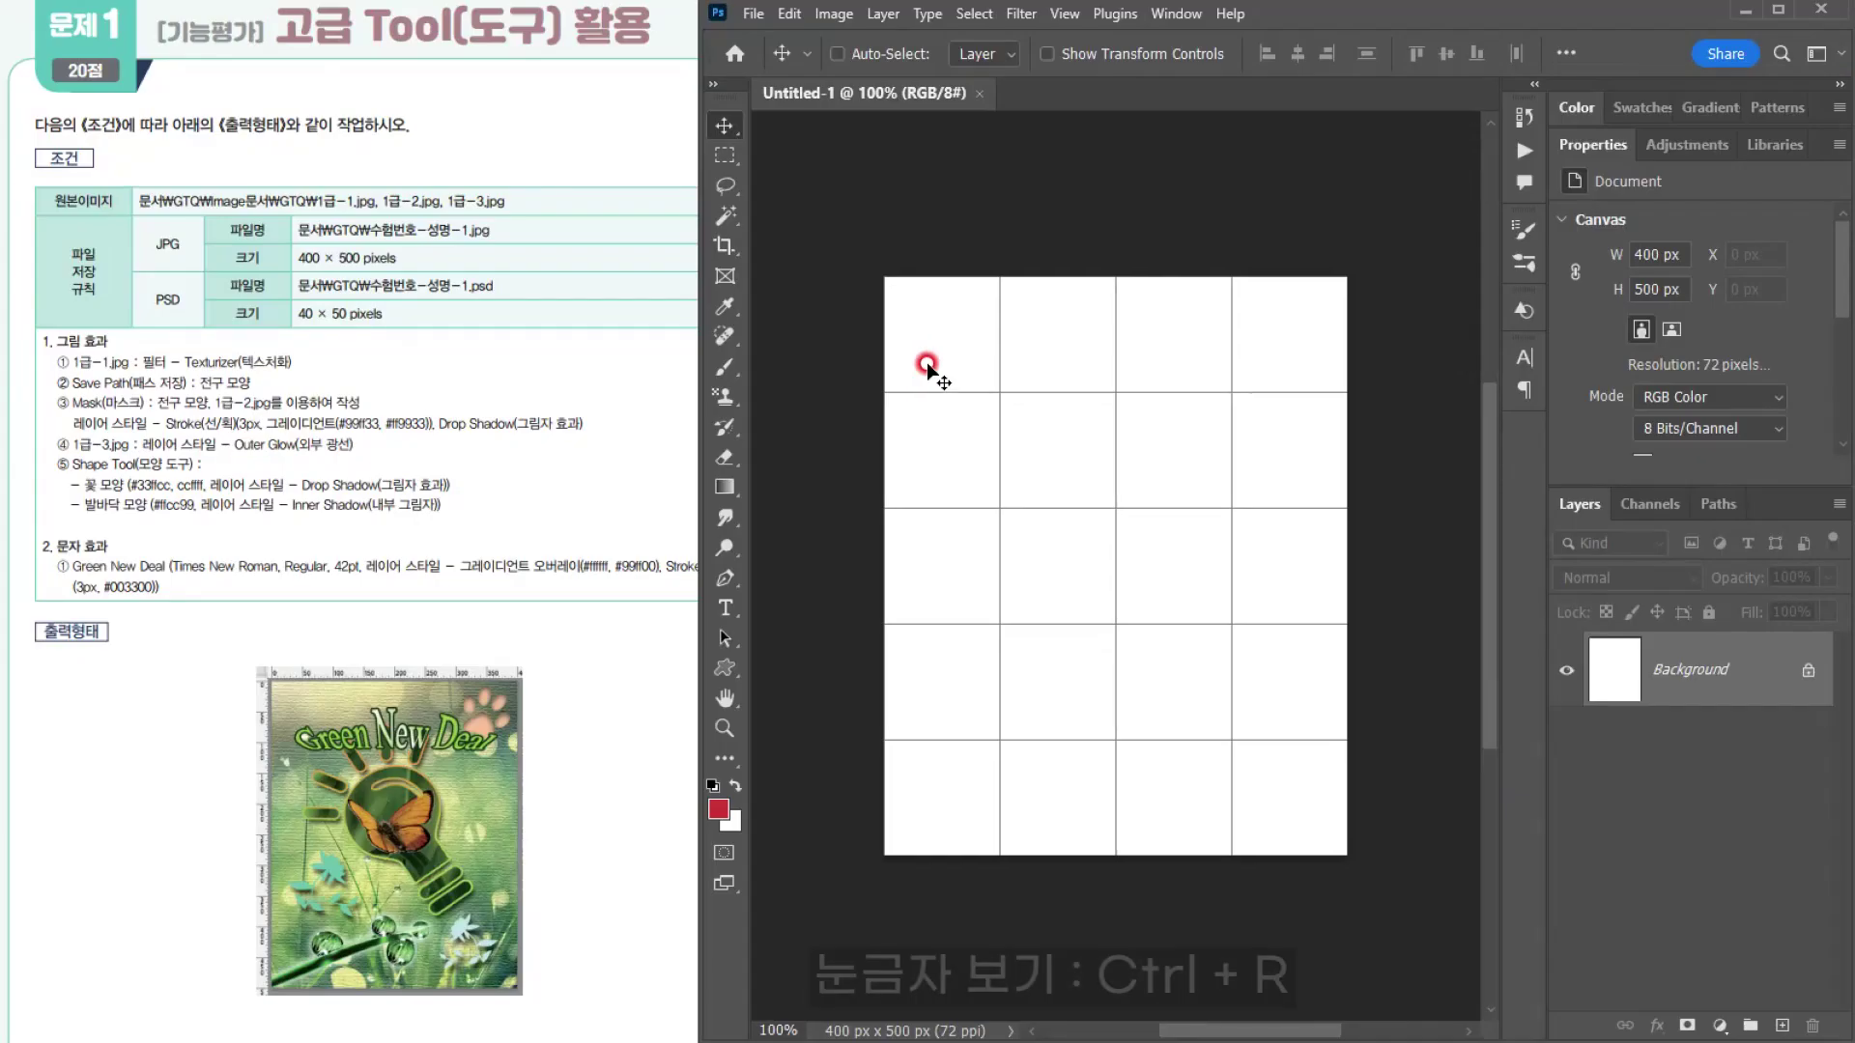
pyautogui.hotkey('ctrl', 'r')
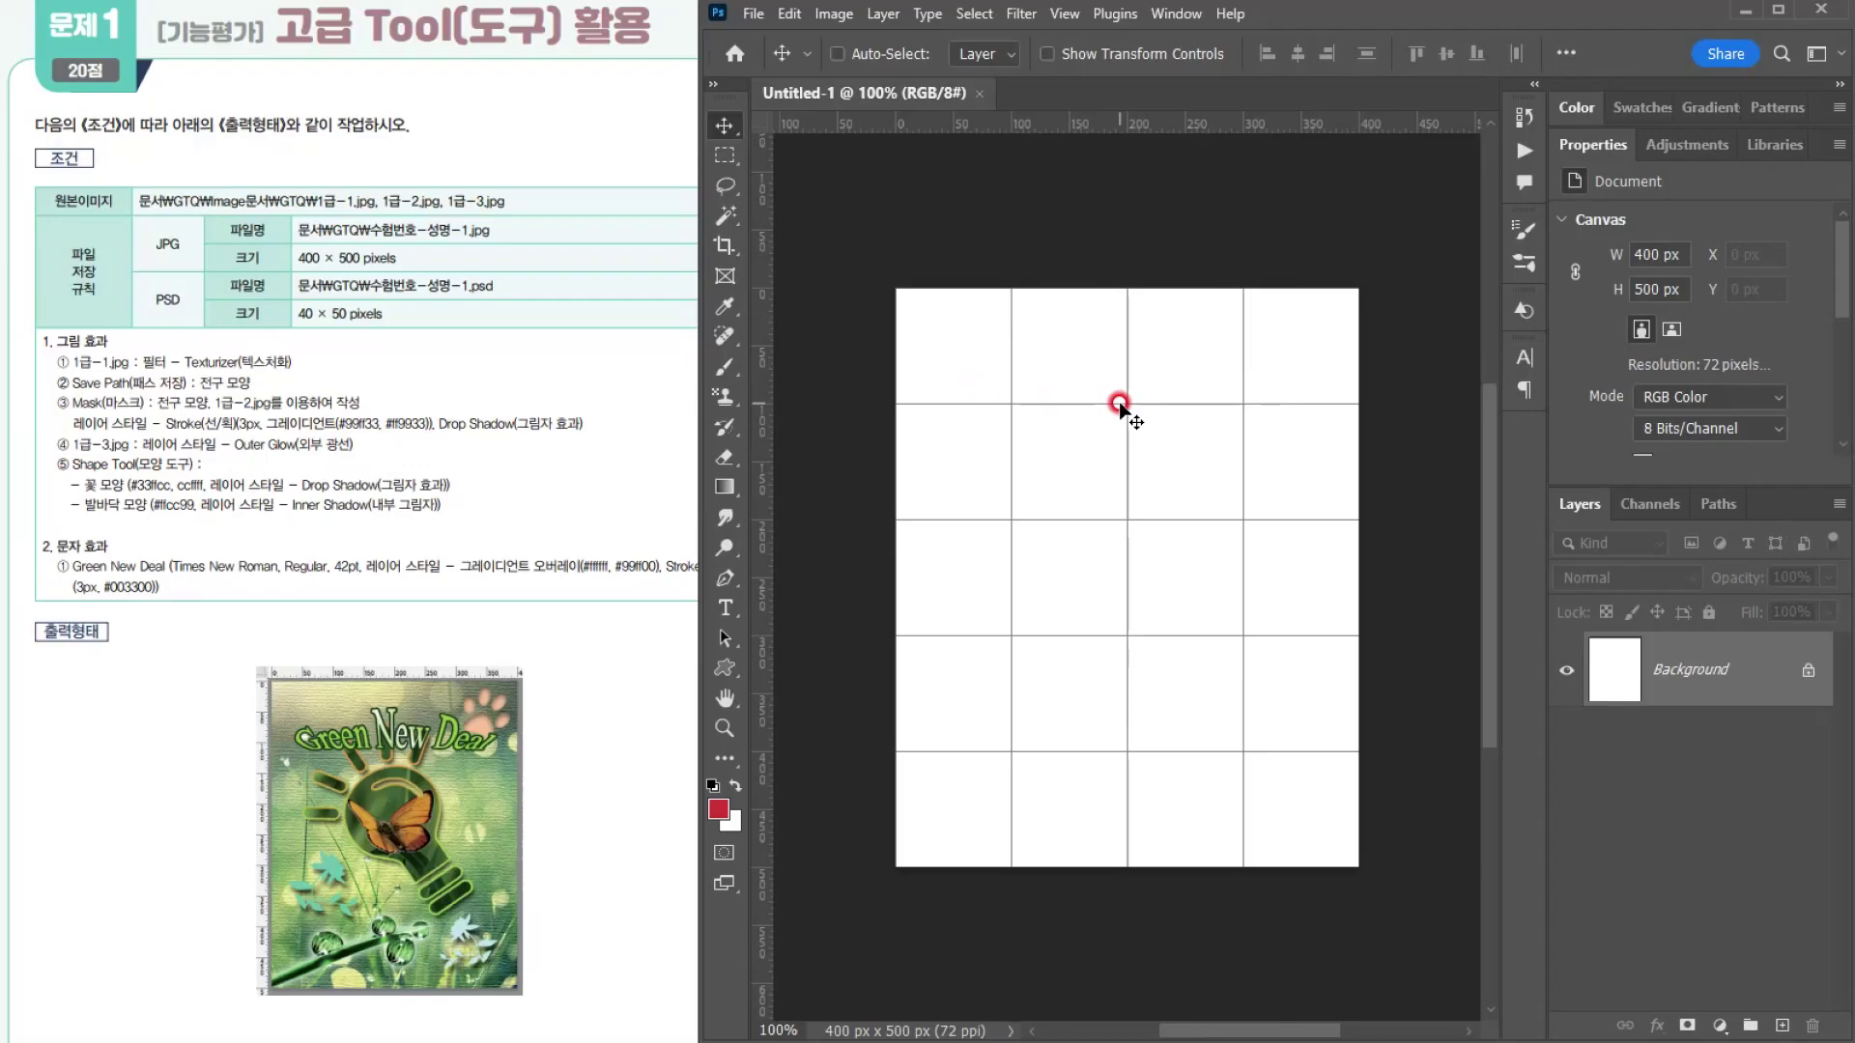
pyautogui.hotkey('ctrl', 'k')
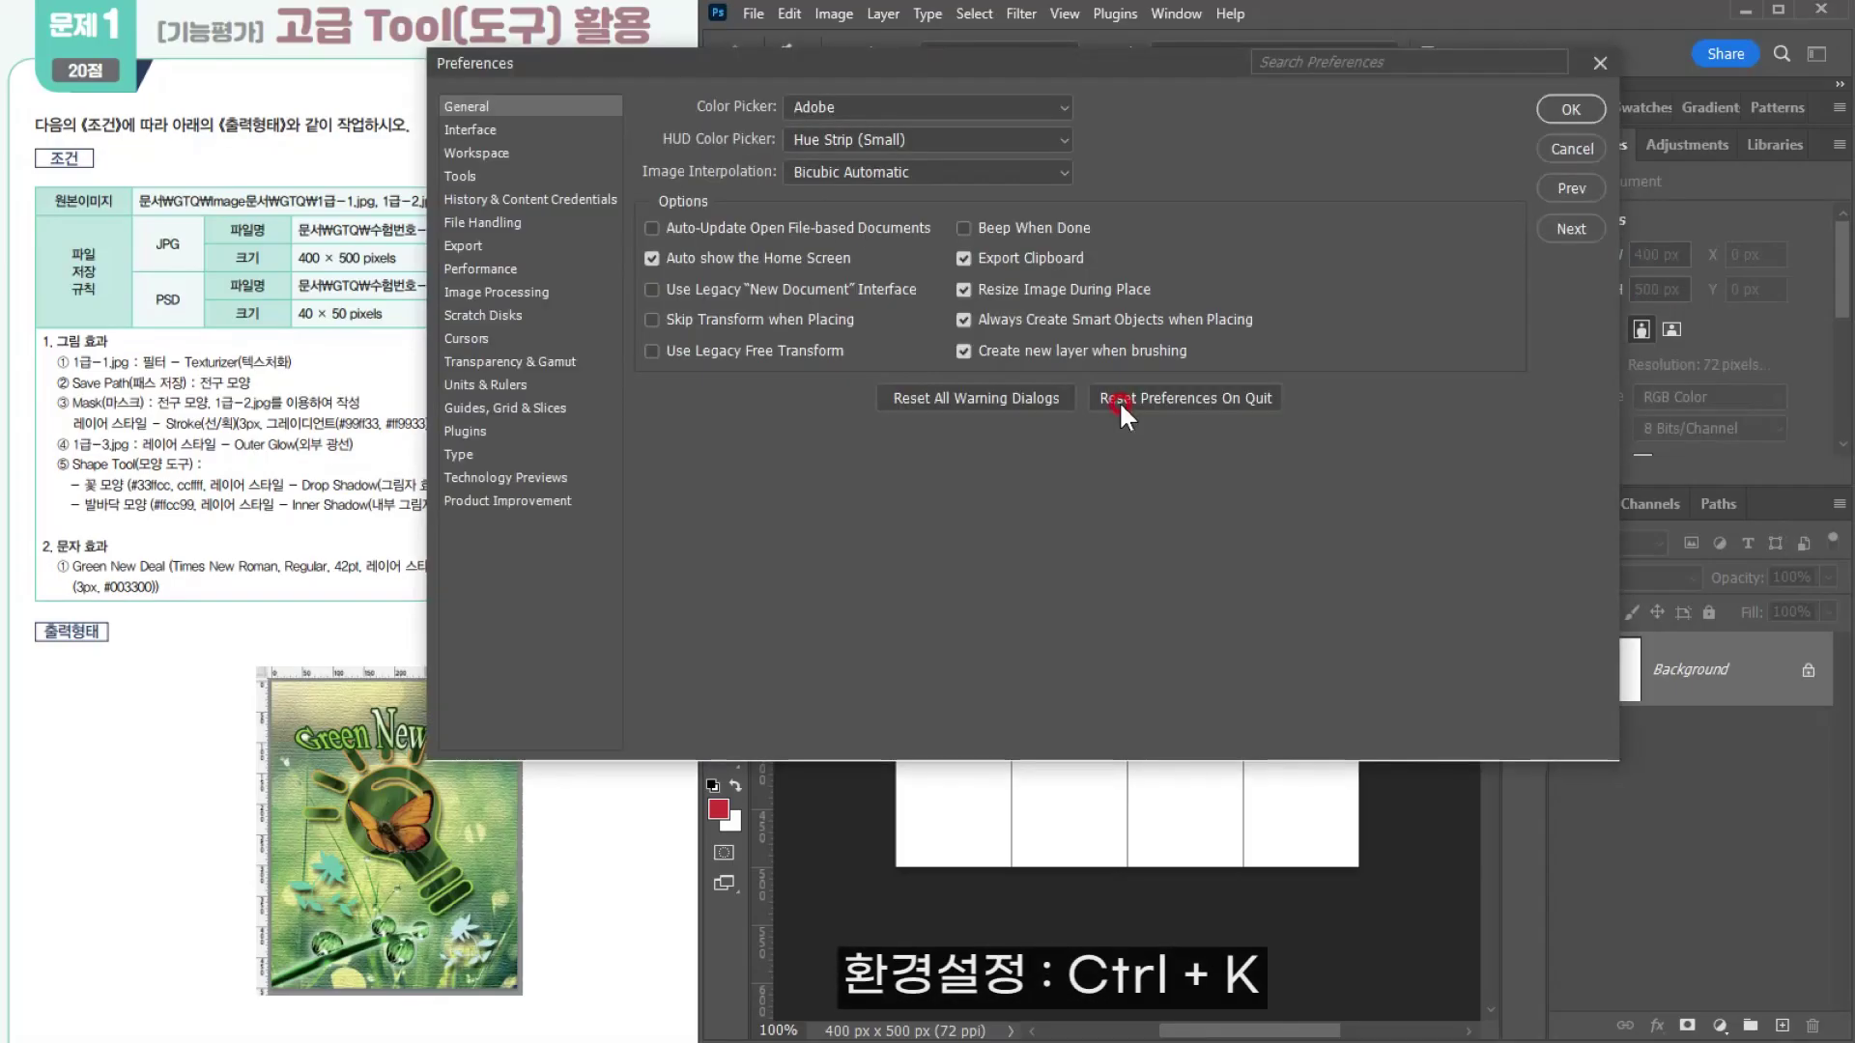
pyautogui.click(483, 409)
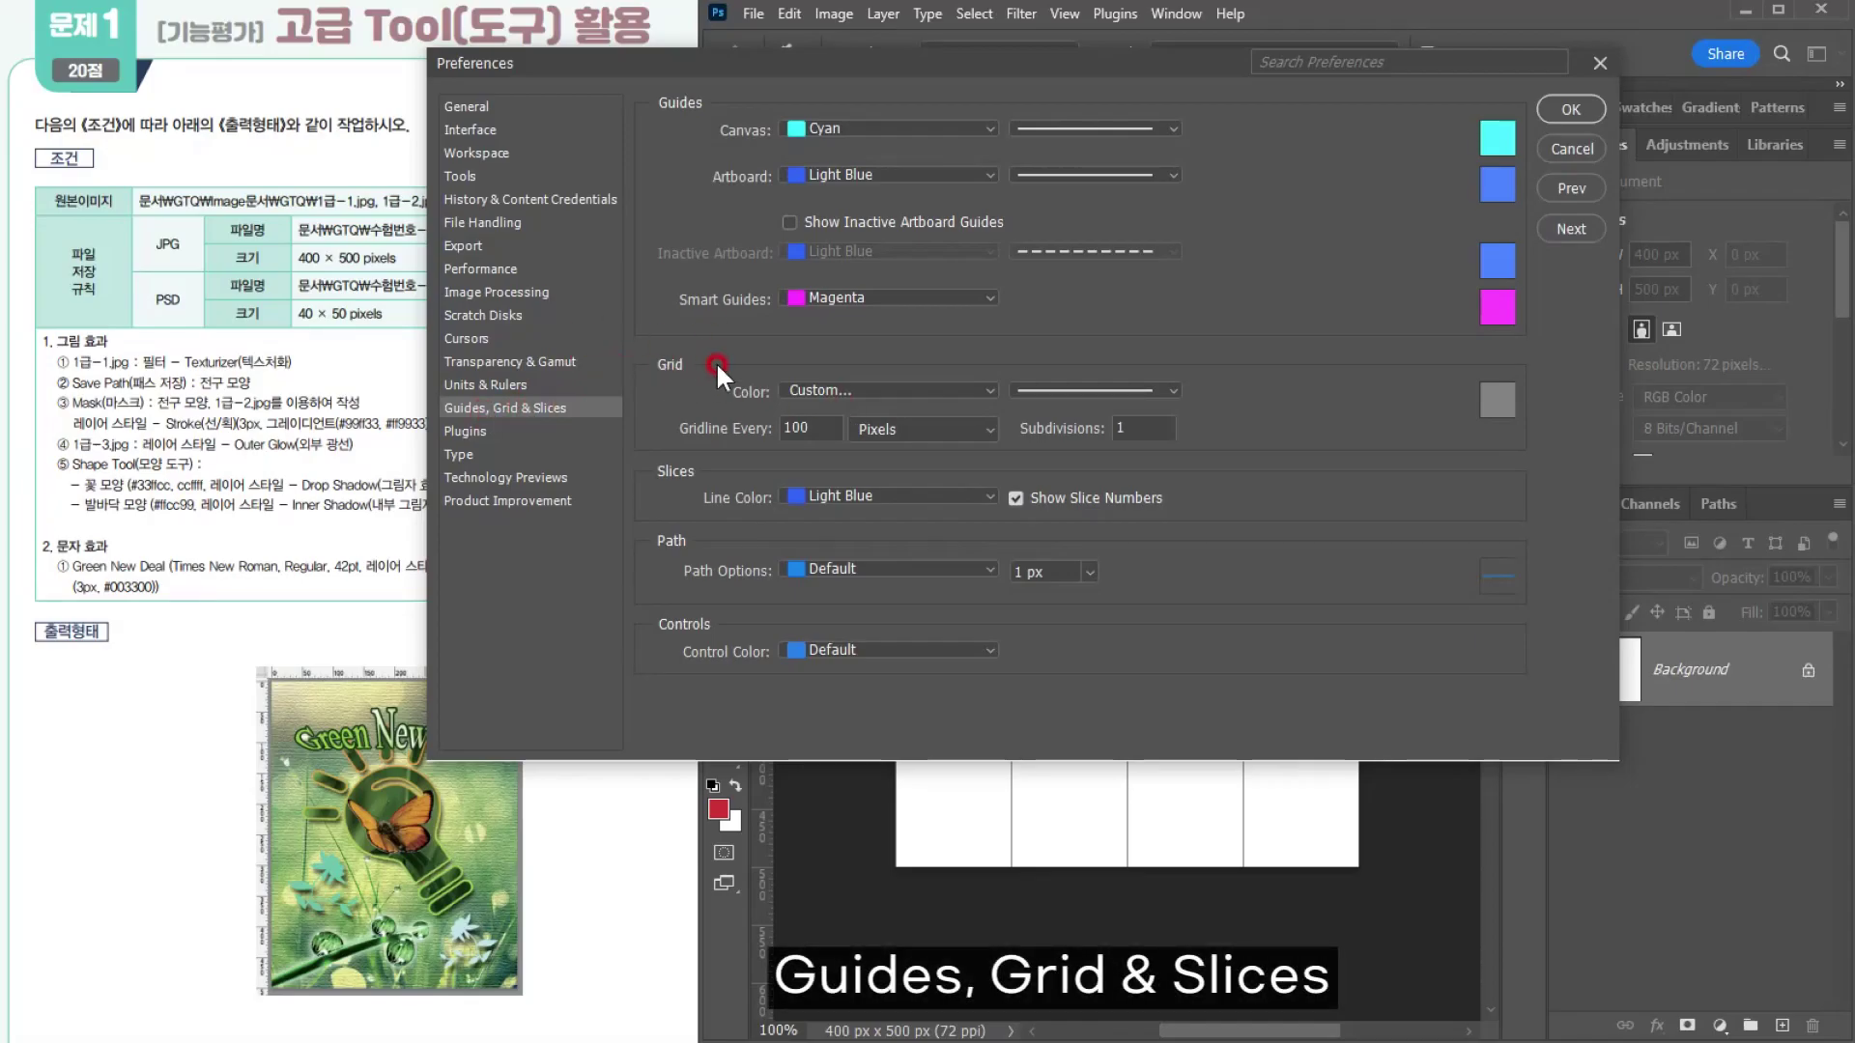
pyautogui.click(883, 427)
pyautogui.click(872, 452)
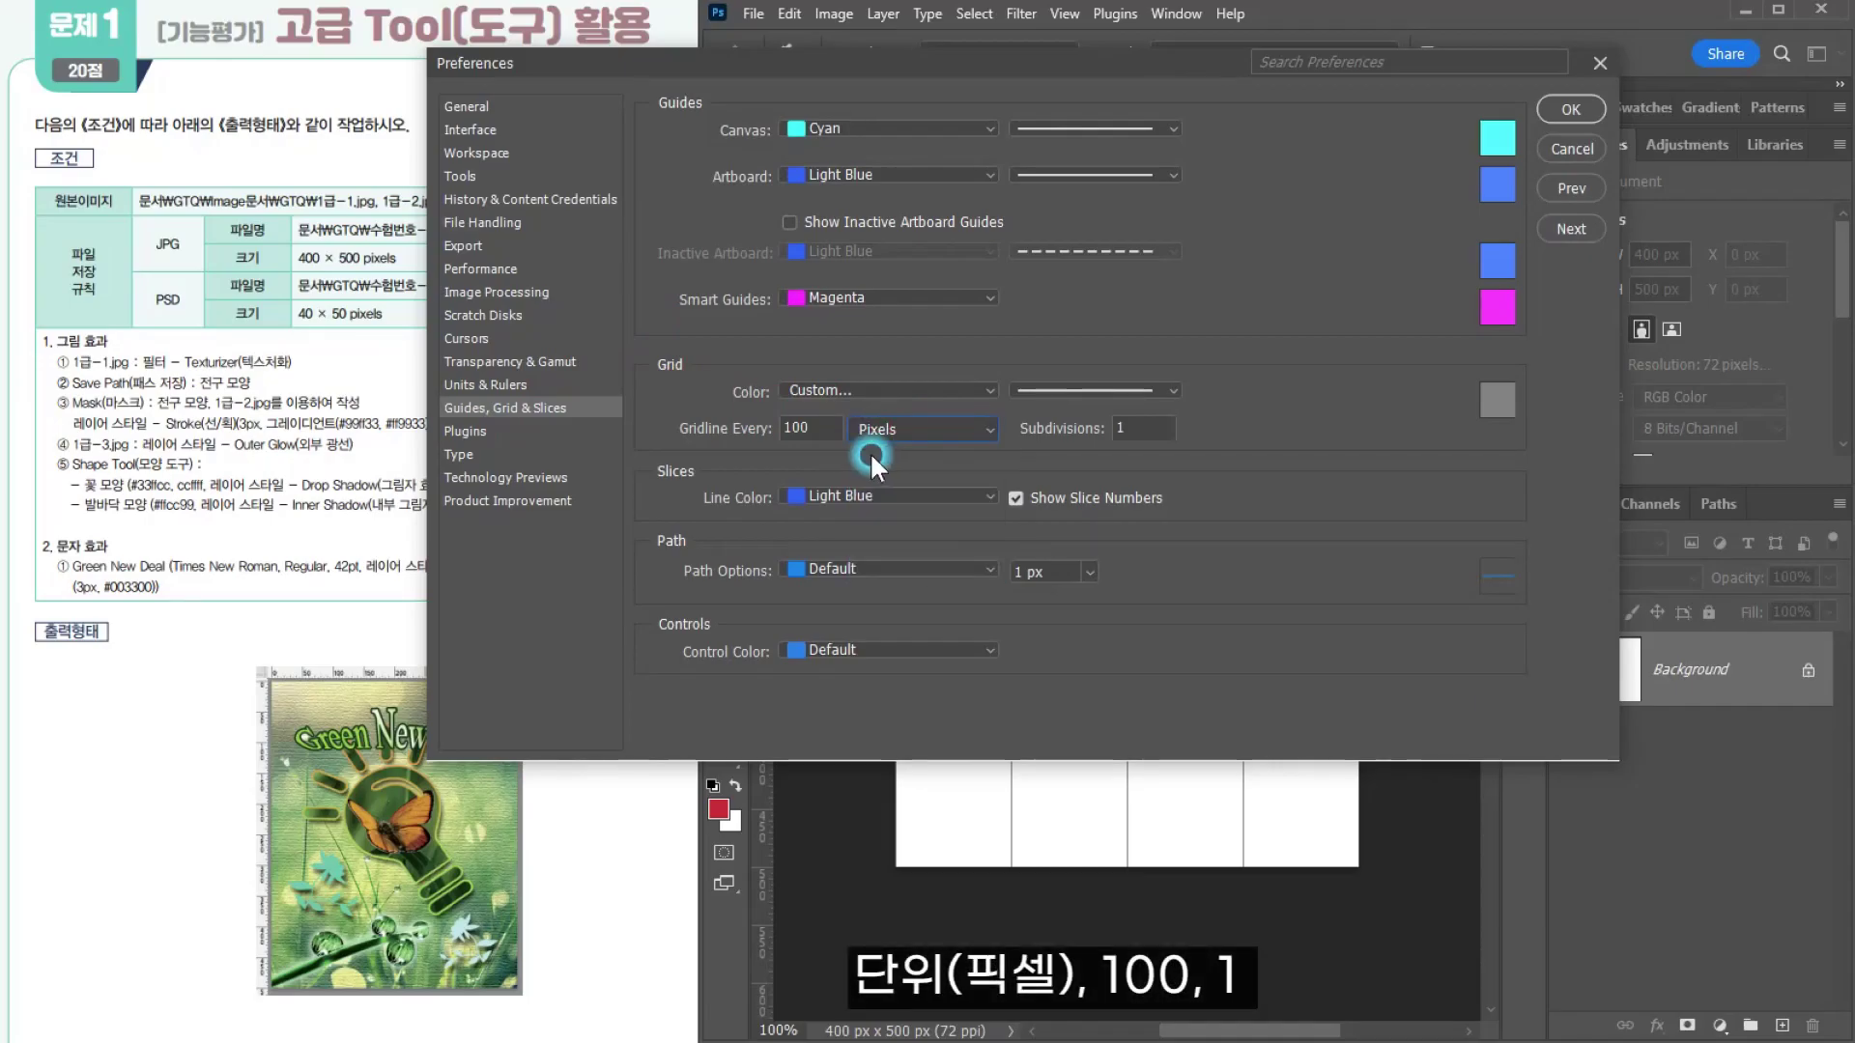
pyautogui.moveTo(811, 425)
pyautogui.mouseDown()
pyautogui.moveTo(757, 426)
pyautogui.moveTo(783, 426)
pyautogui.mouseUp()
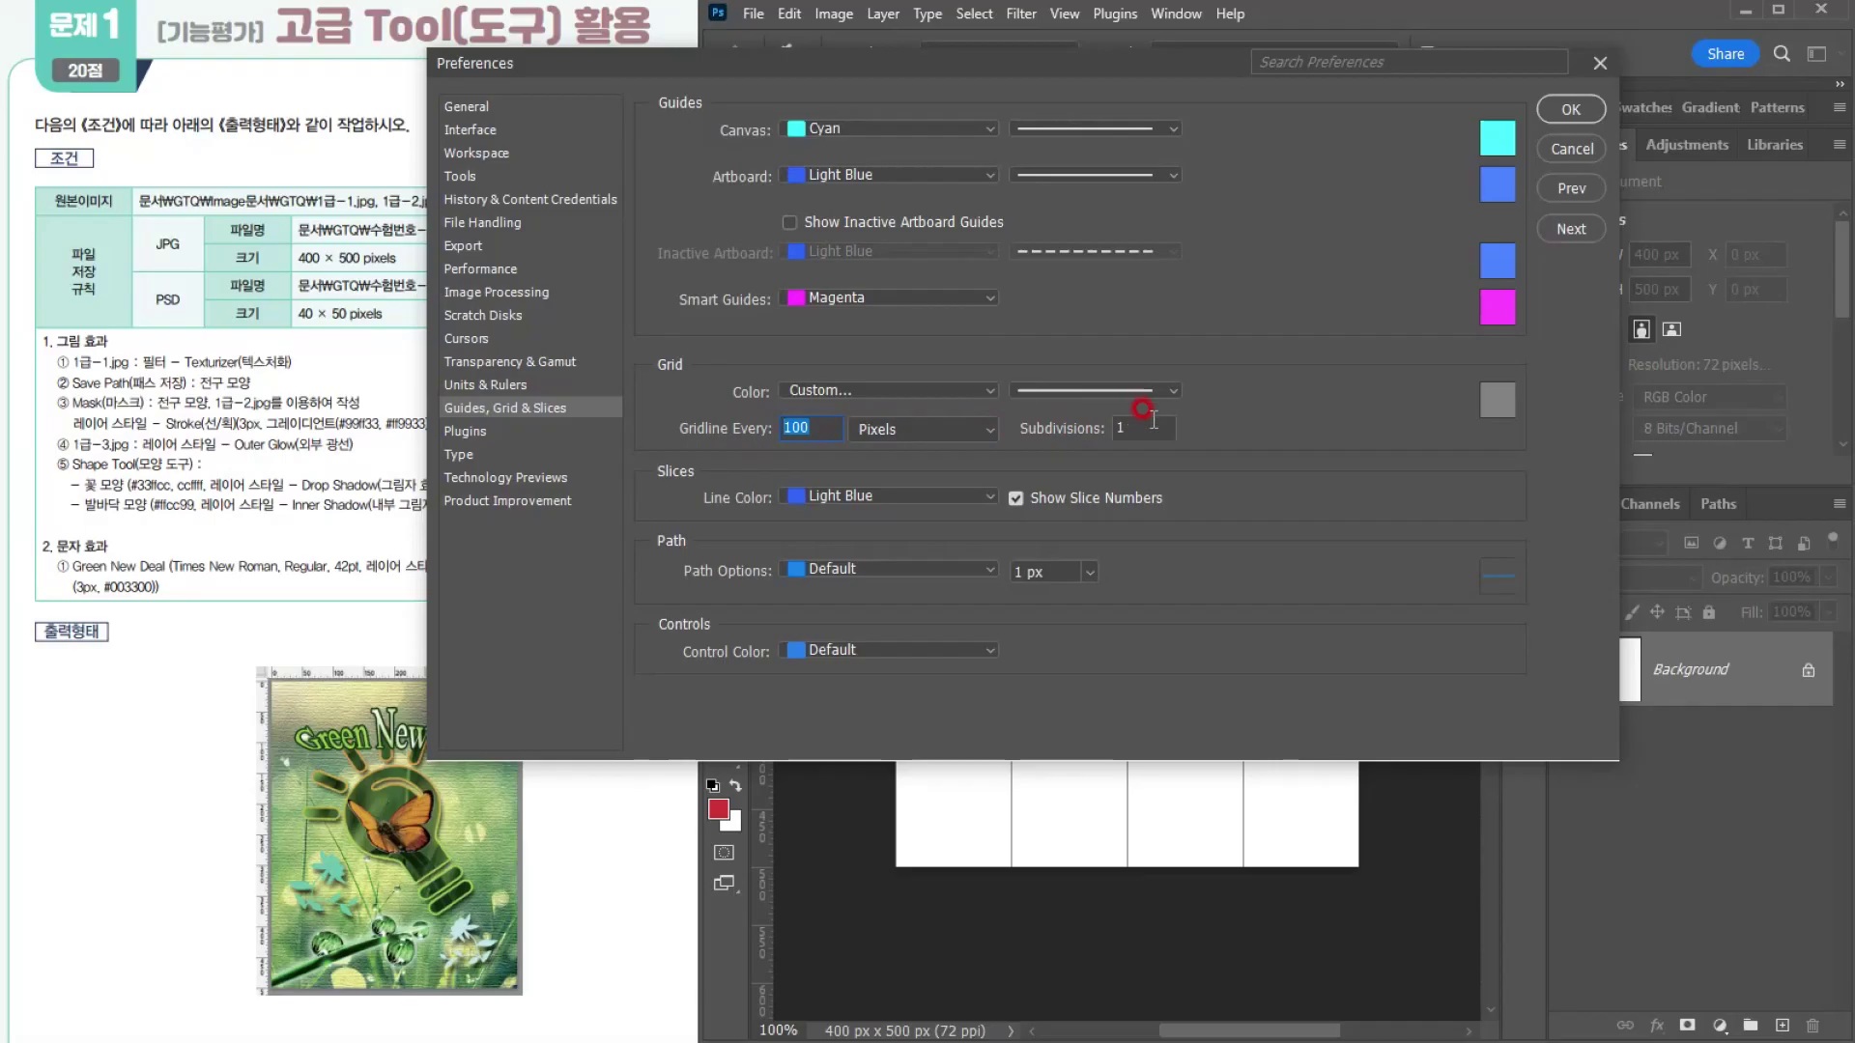
pyautogui.doubleClick(1116, 428)
pyautogui.click(1497, 409)
pyautogui.click(1565, 92)
pyautogui.click(1567, 102)
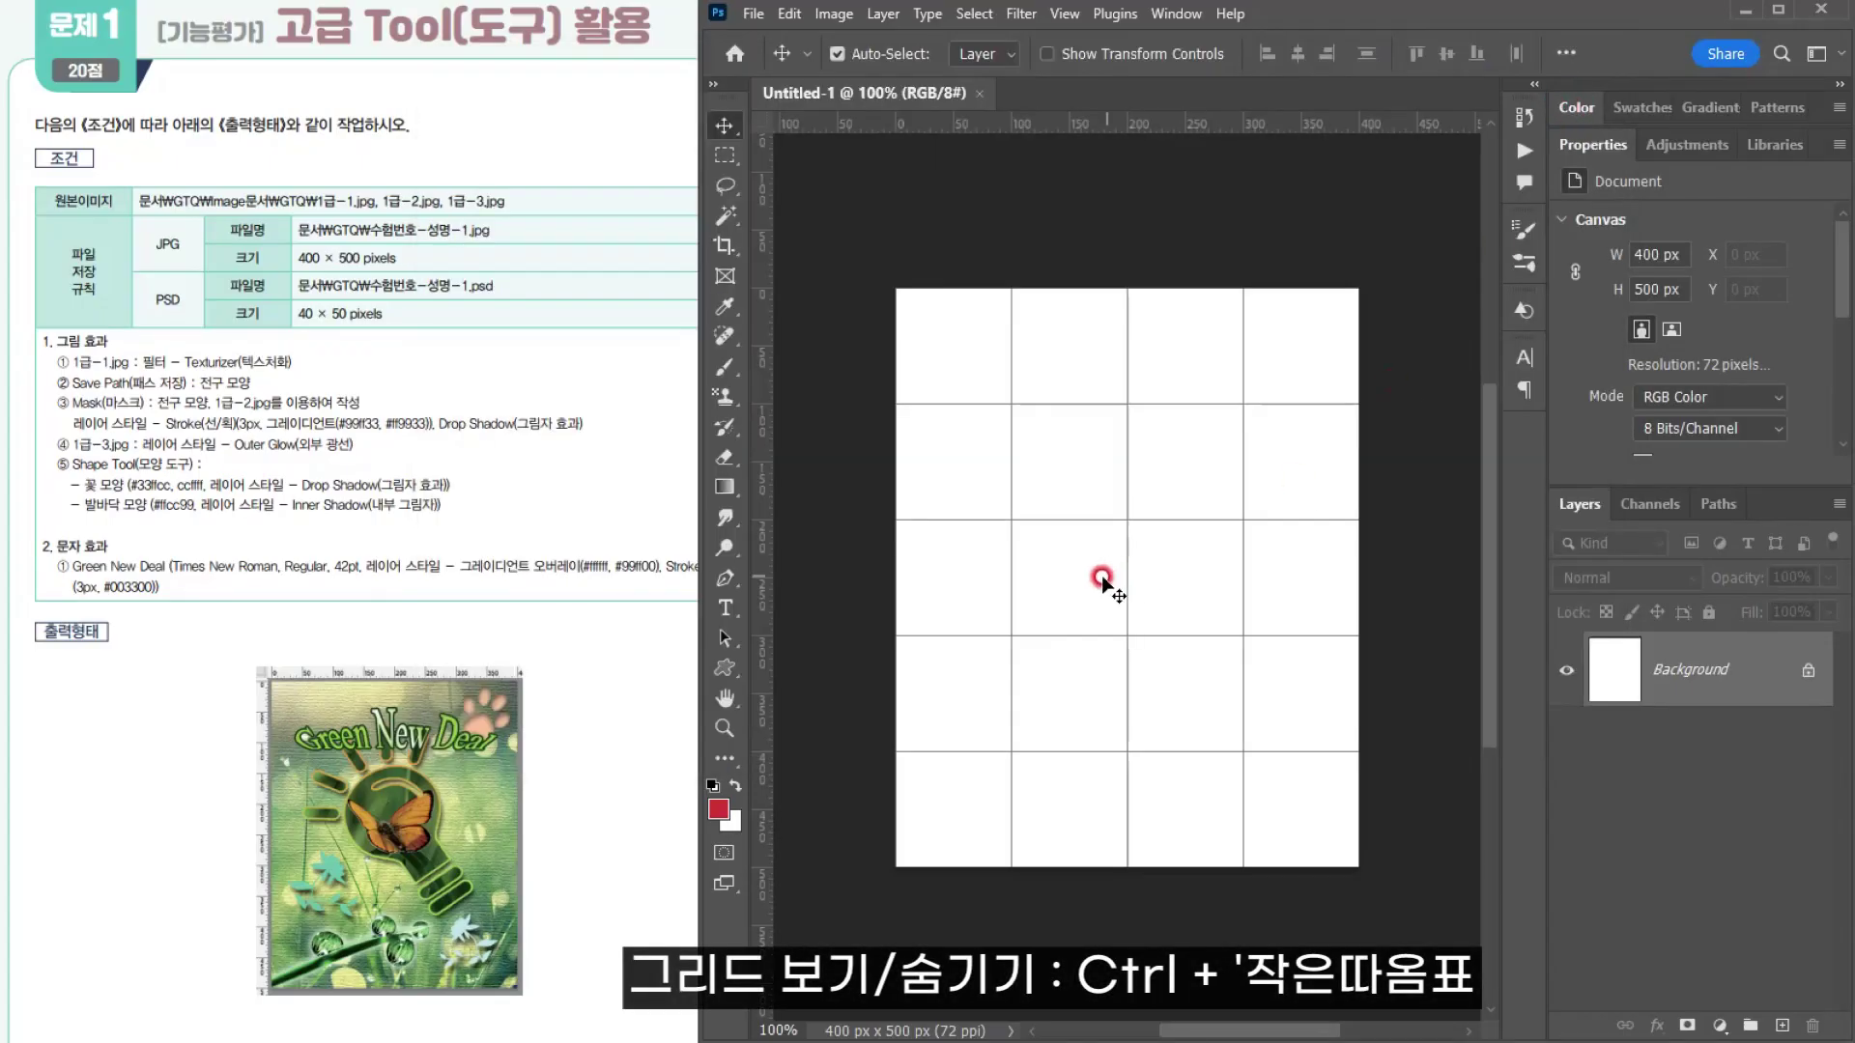
# Step: Toggle the canvas grid off and on again, and view the document's Rulers & Grids properties
pyautogui.hotkey('ctrl', "'")
pyautogui.hotkey('ctrl', "'")
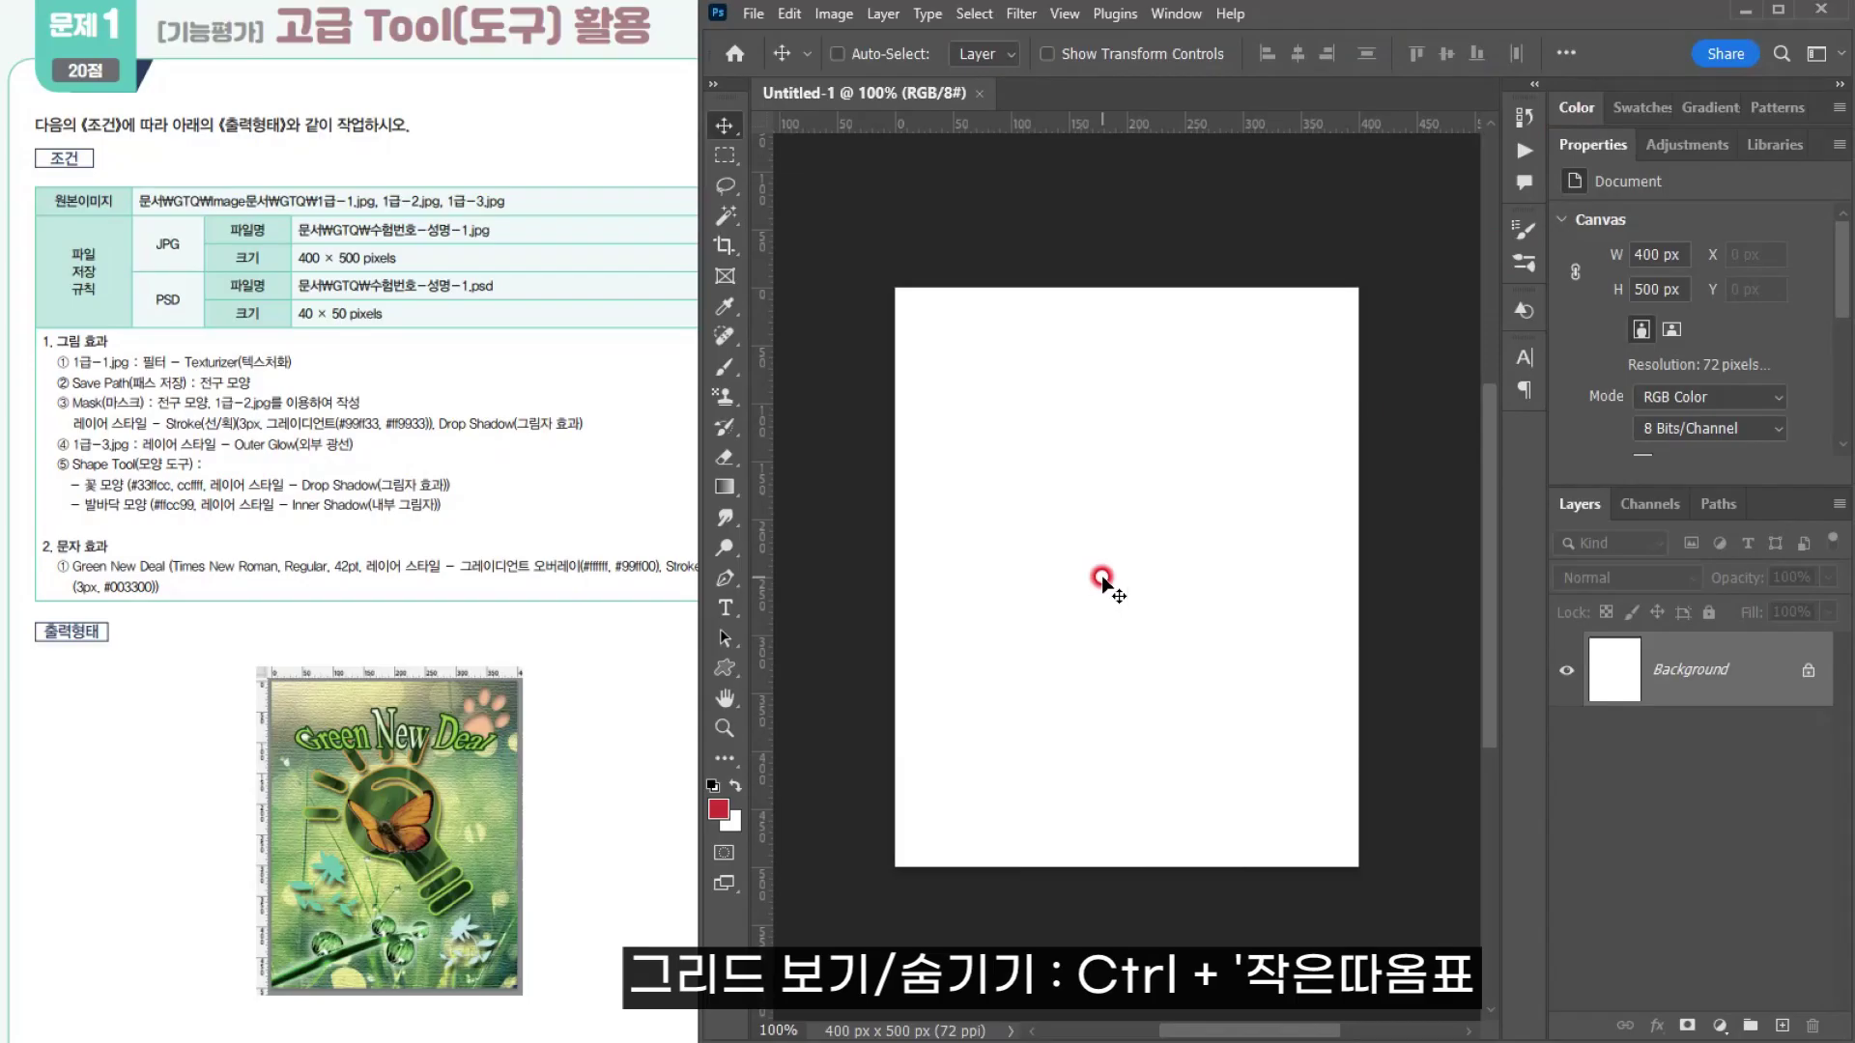
pyautogui.hotkey('ctrl', "'")
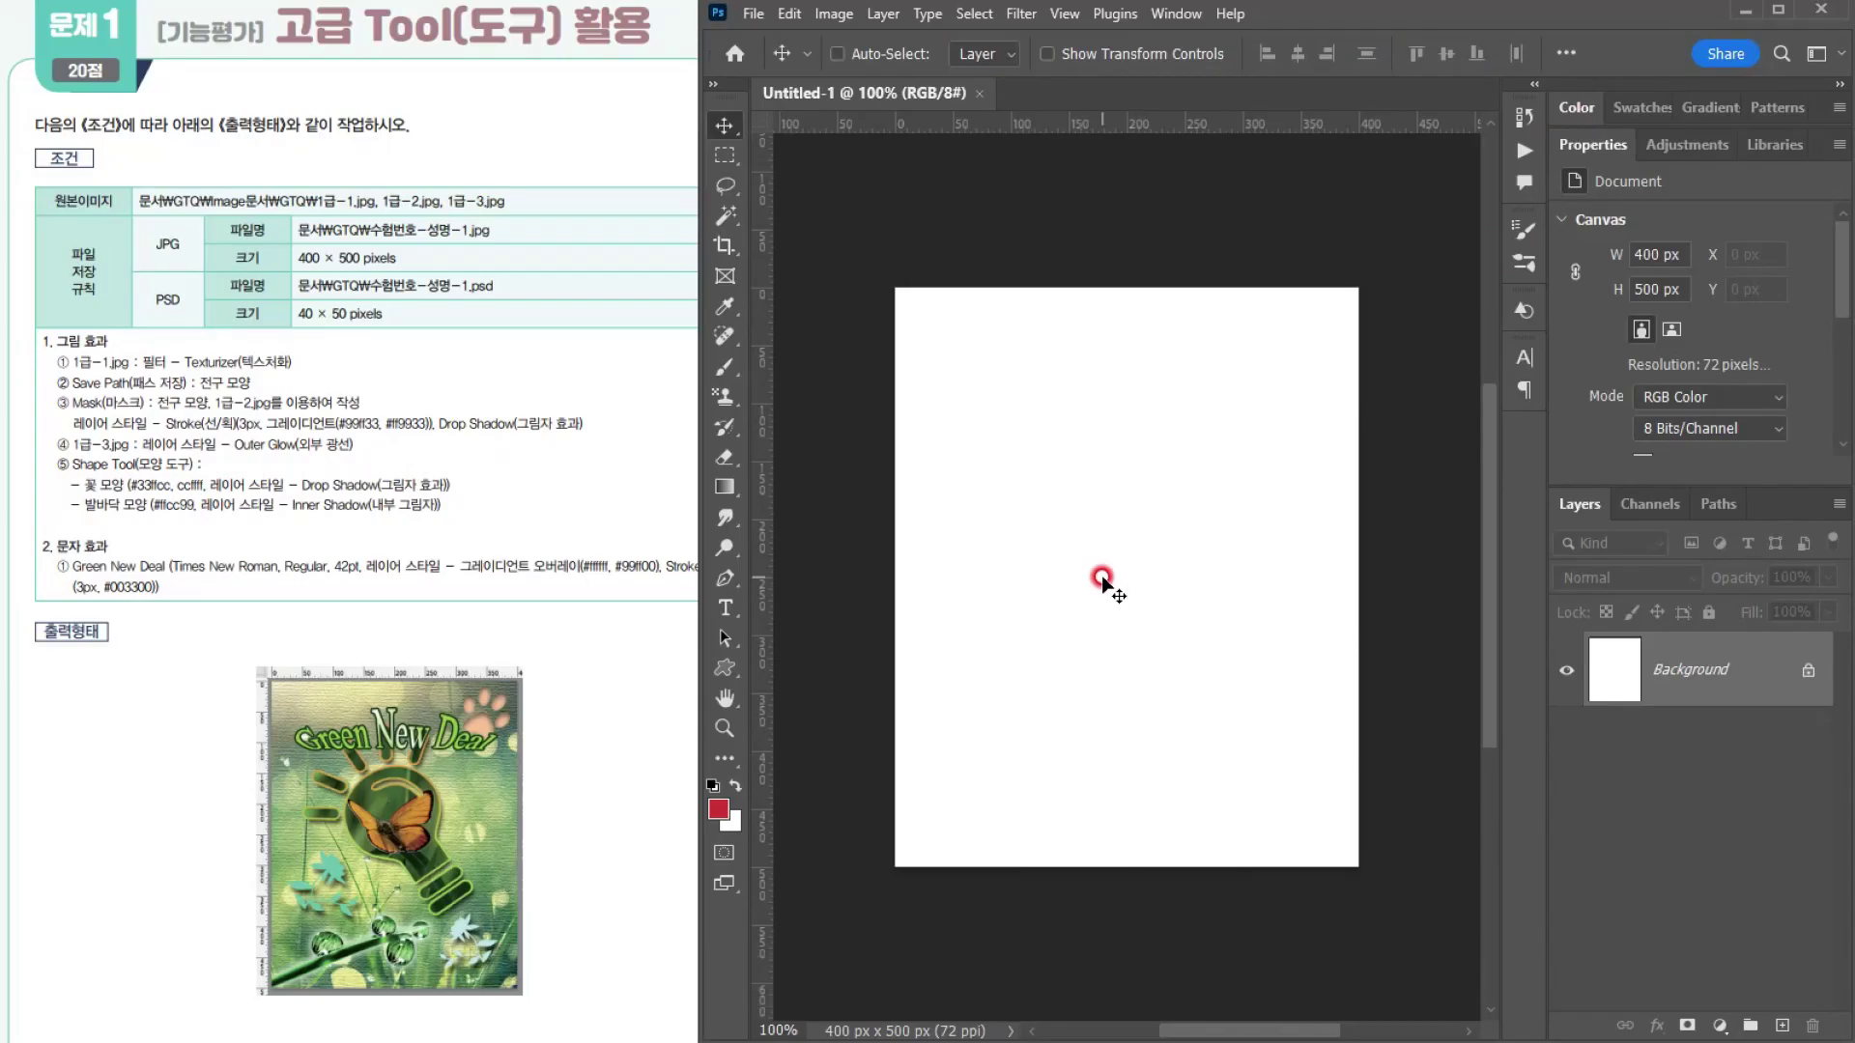
pyautogui.hotkey('ctrl', "'")
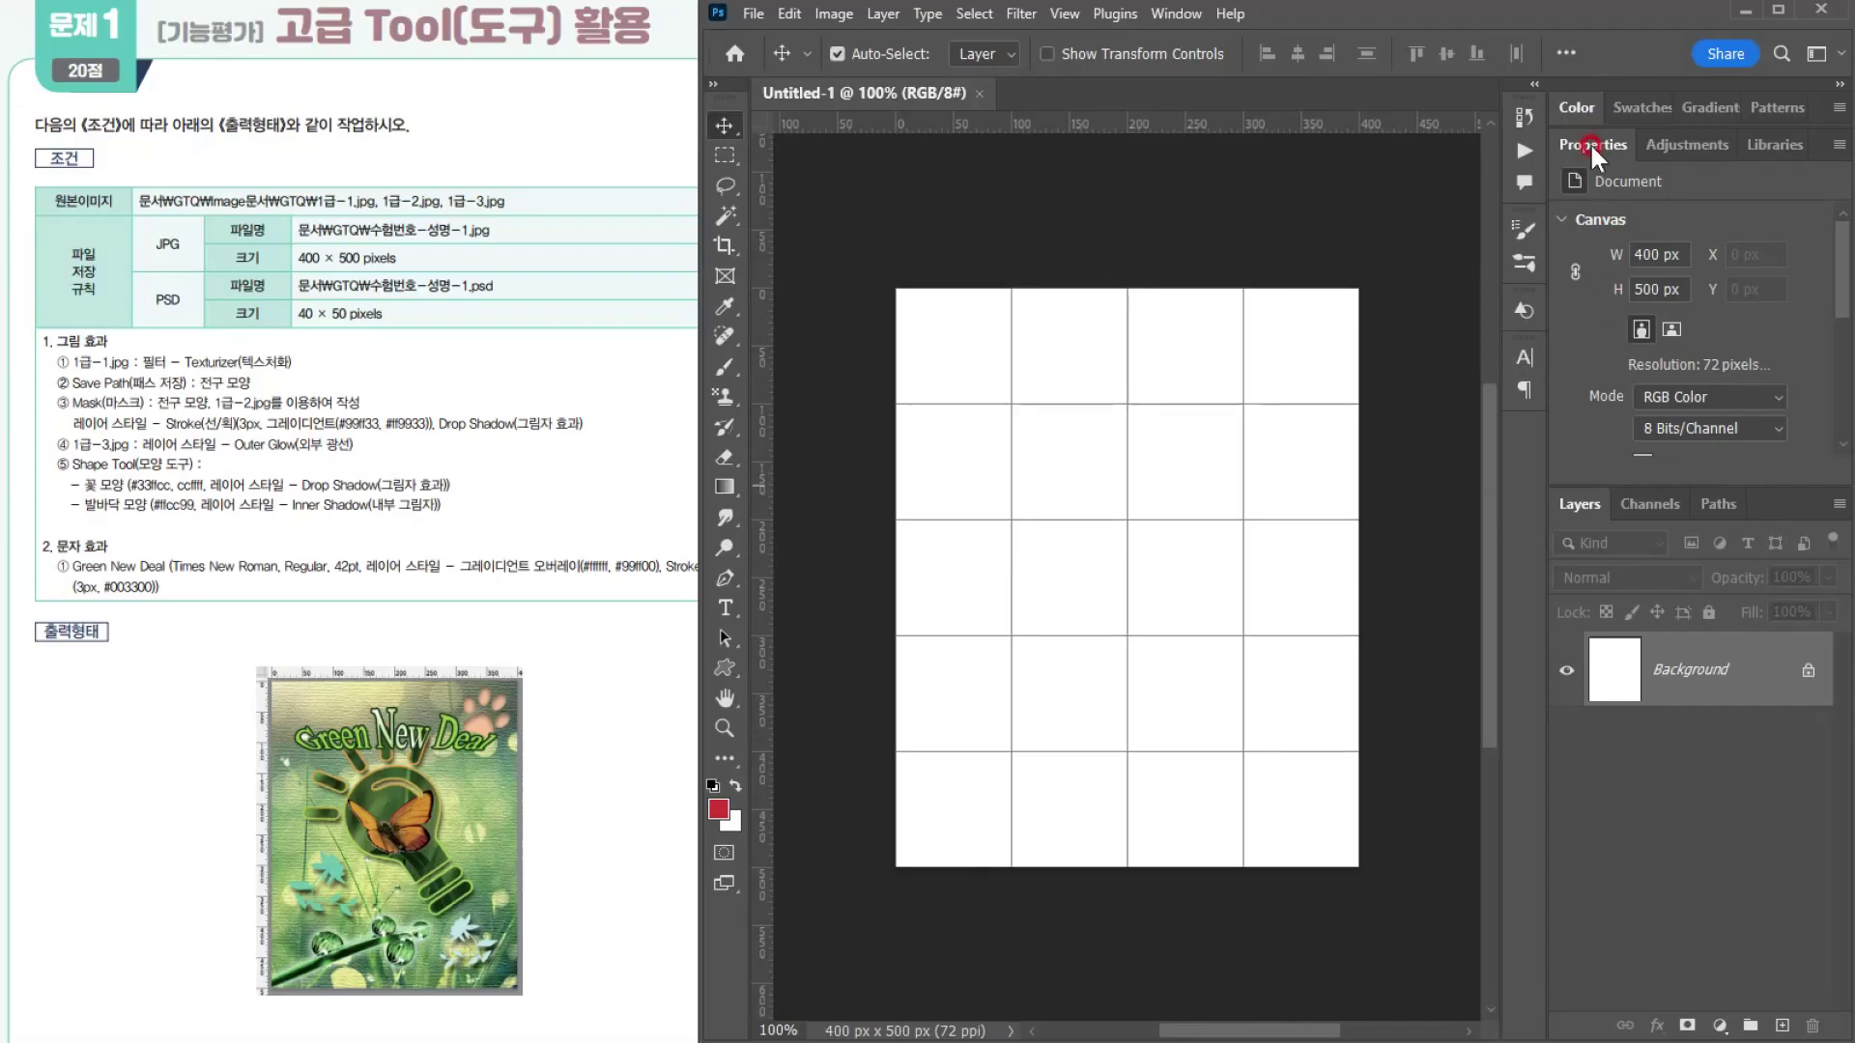
pyautogui.scroll(-5, 1689, 329)
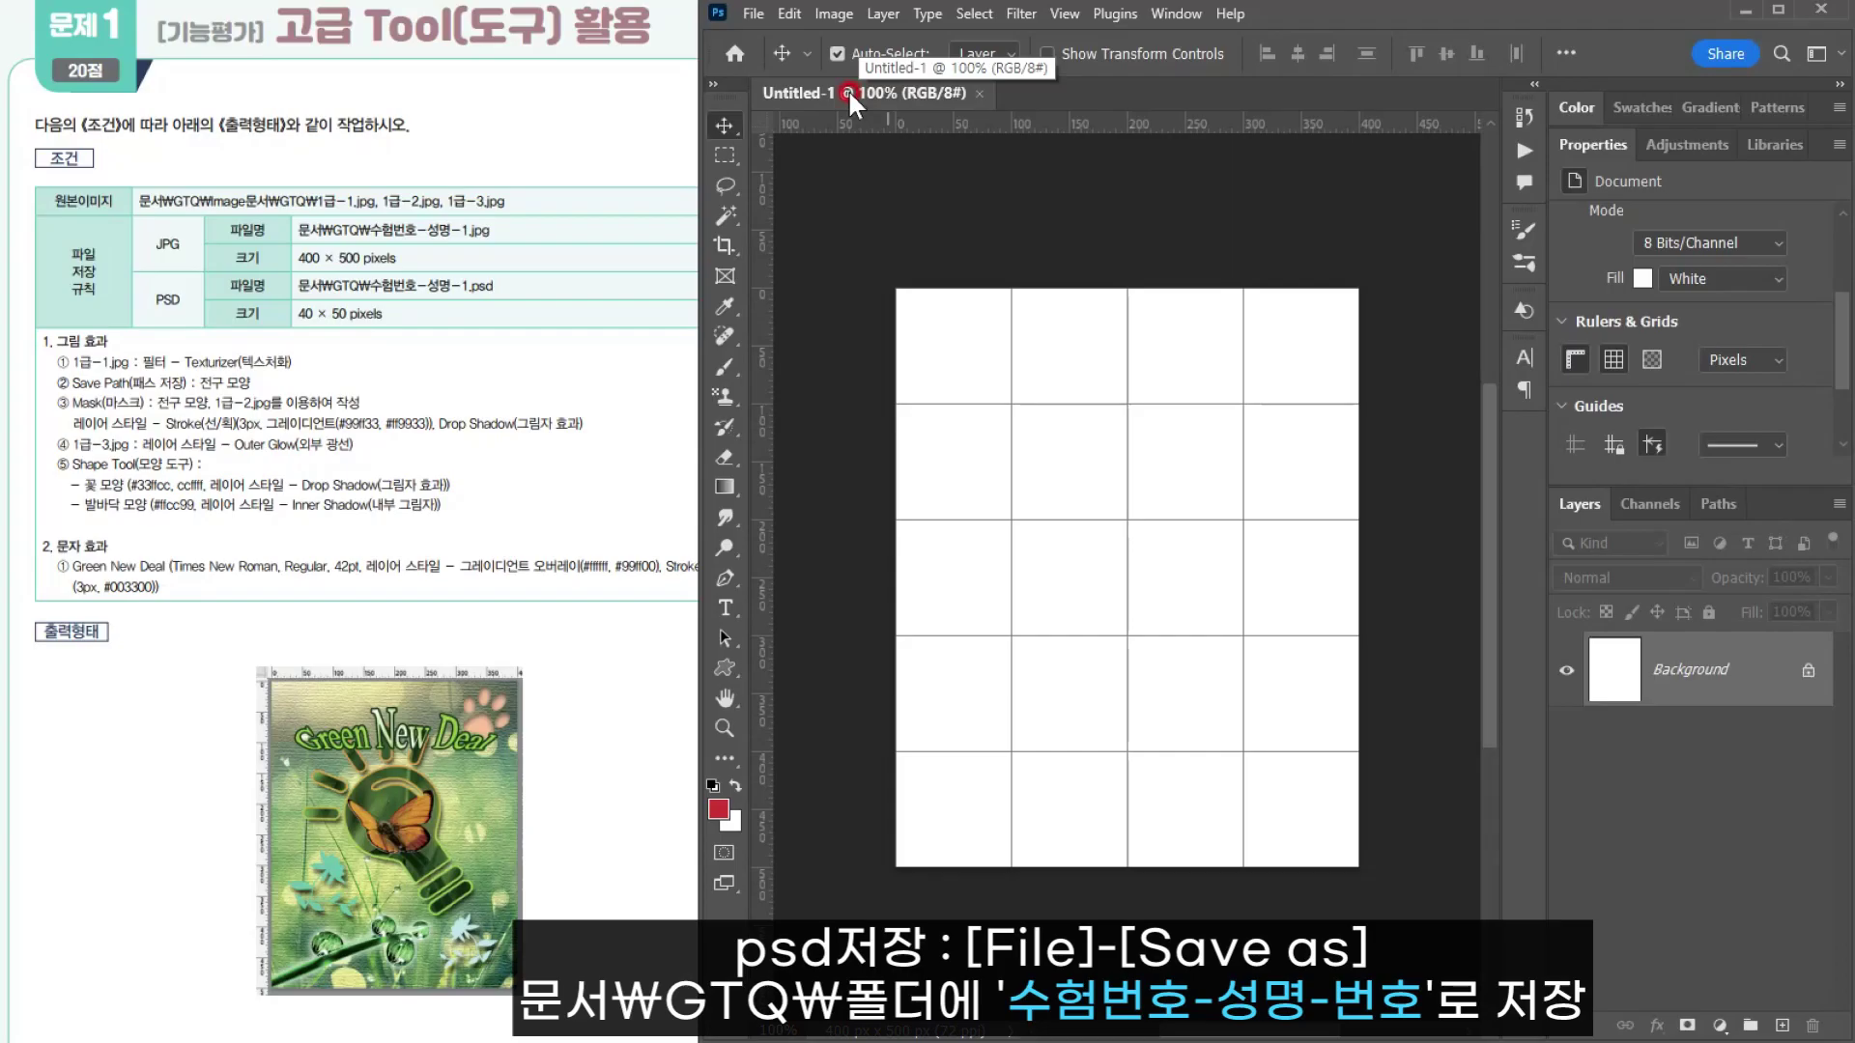
# Step: Save the document in the GTQ folder as the Photoshop file 수험번호-성명-1.psd
pyautogui.click(754, 14)
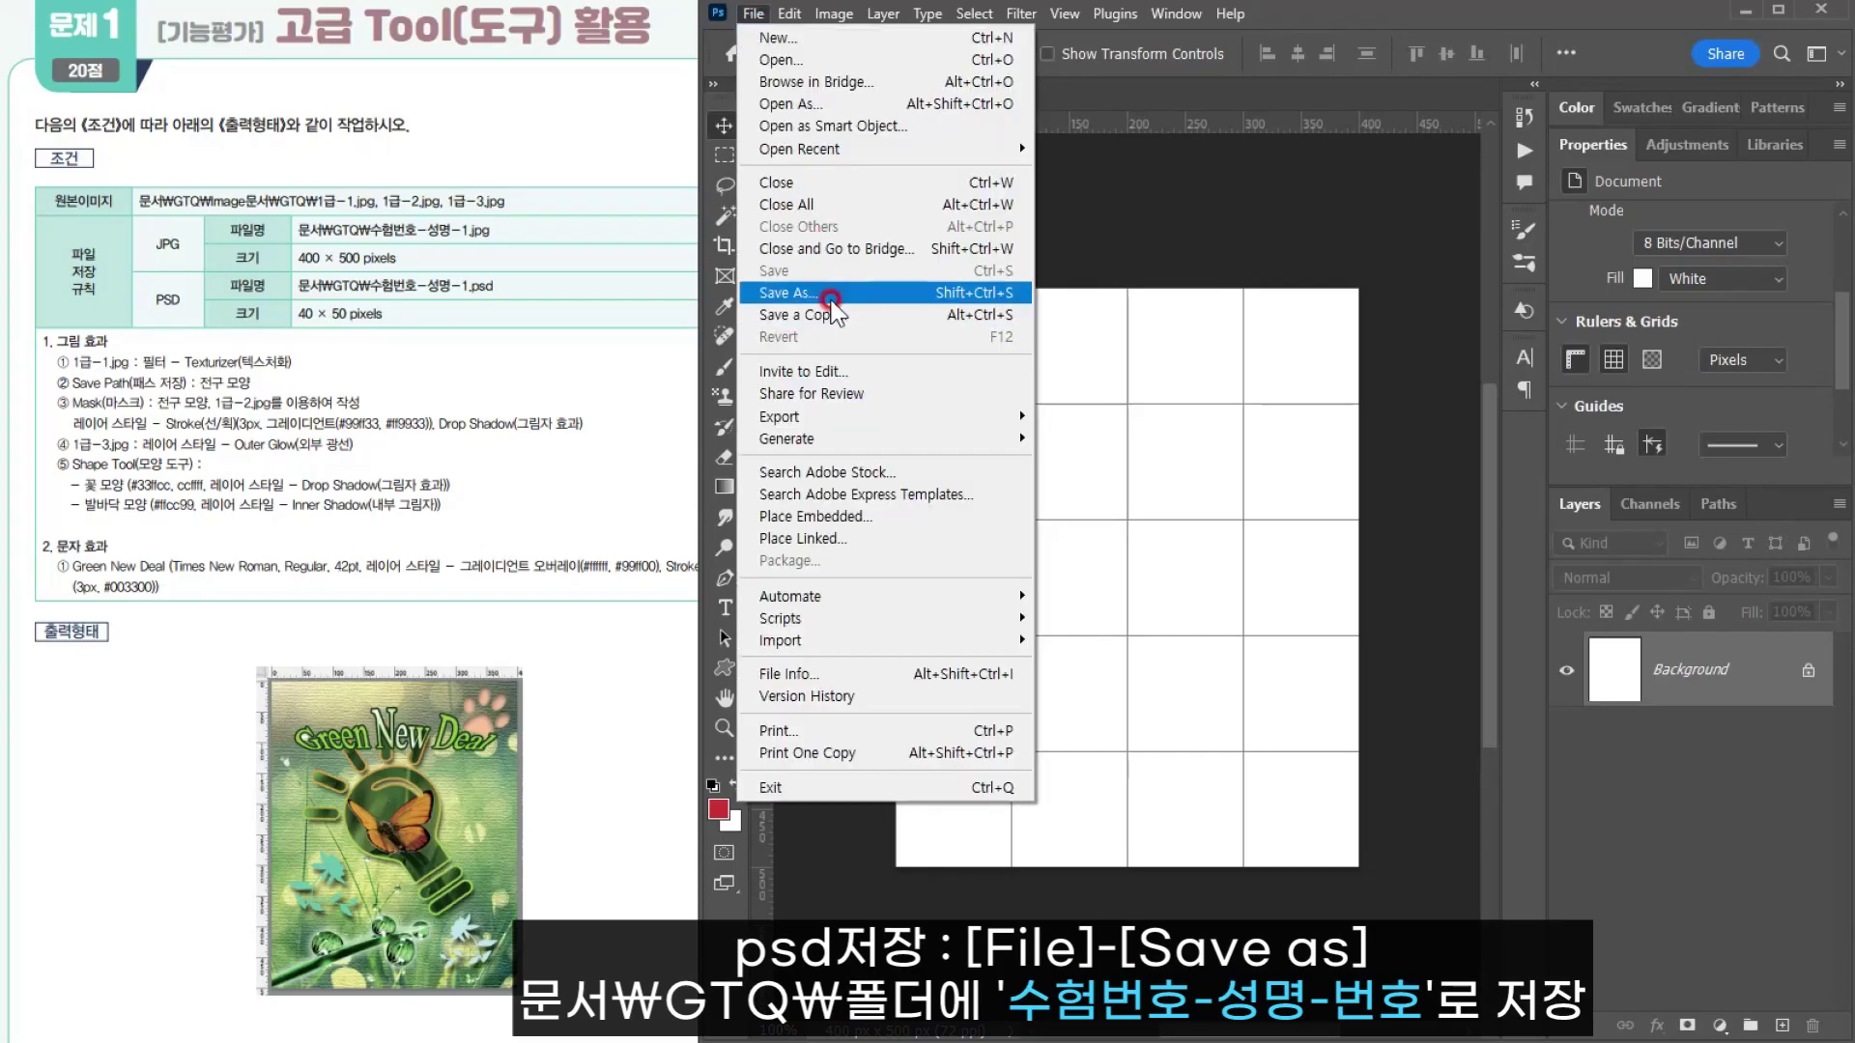
pyautogui.click(788, 293)
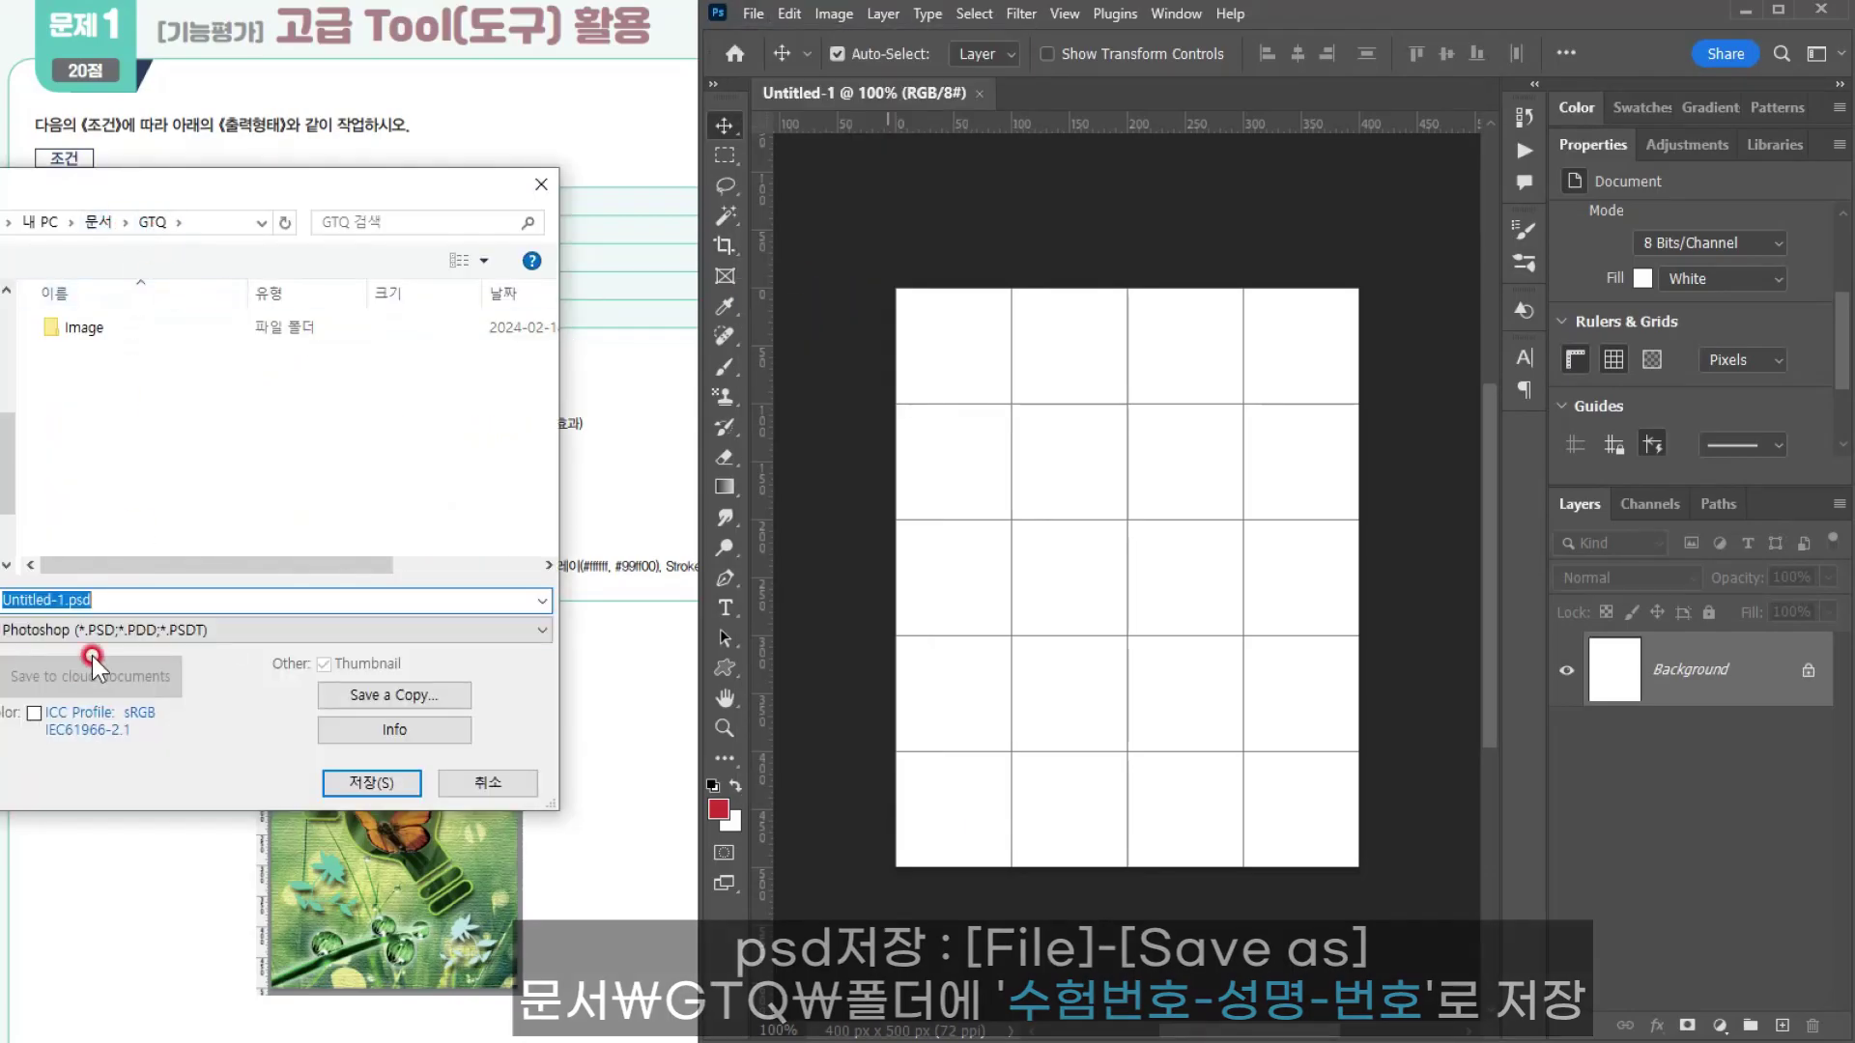
pyautogui.press('BackSpace')
pyautogui.write('수험')
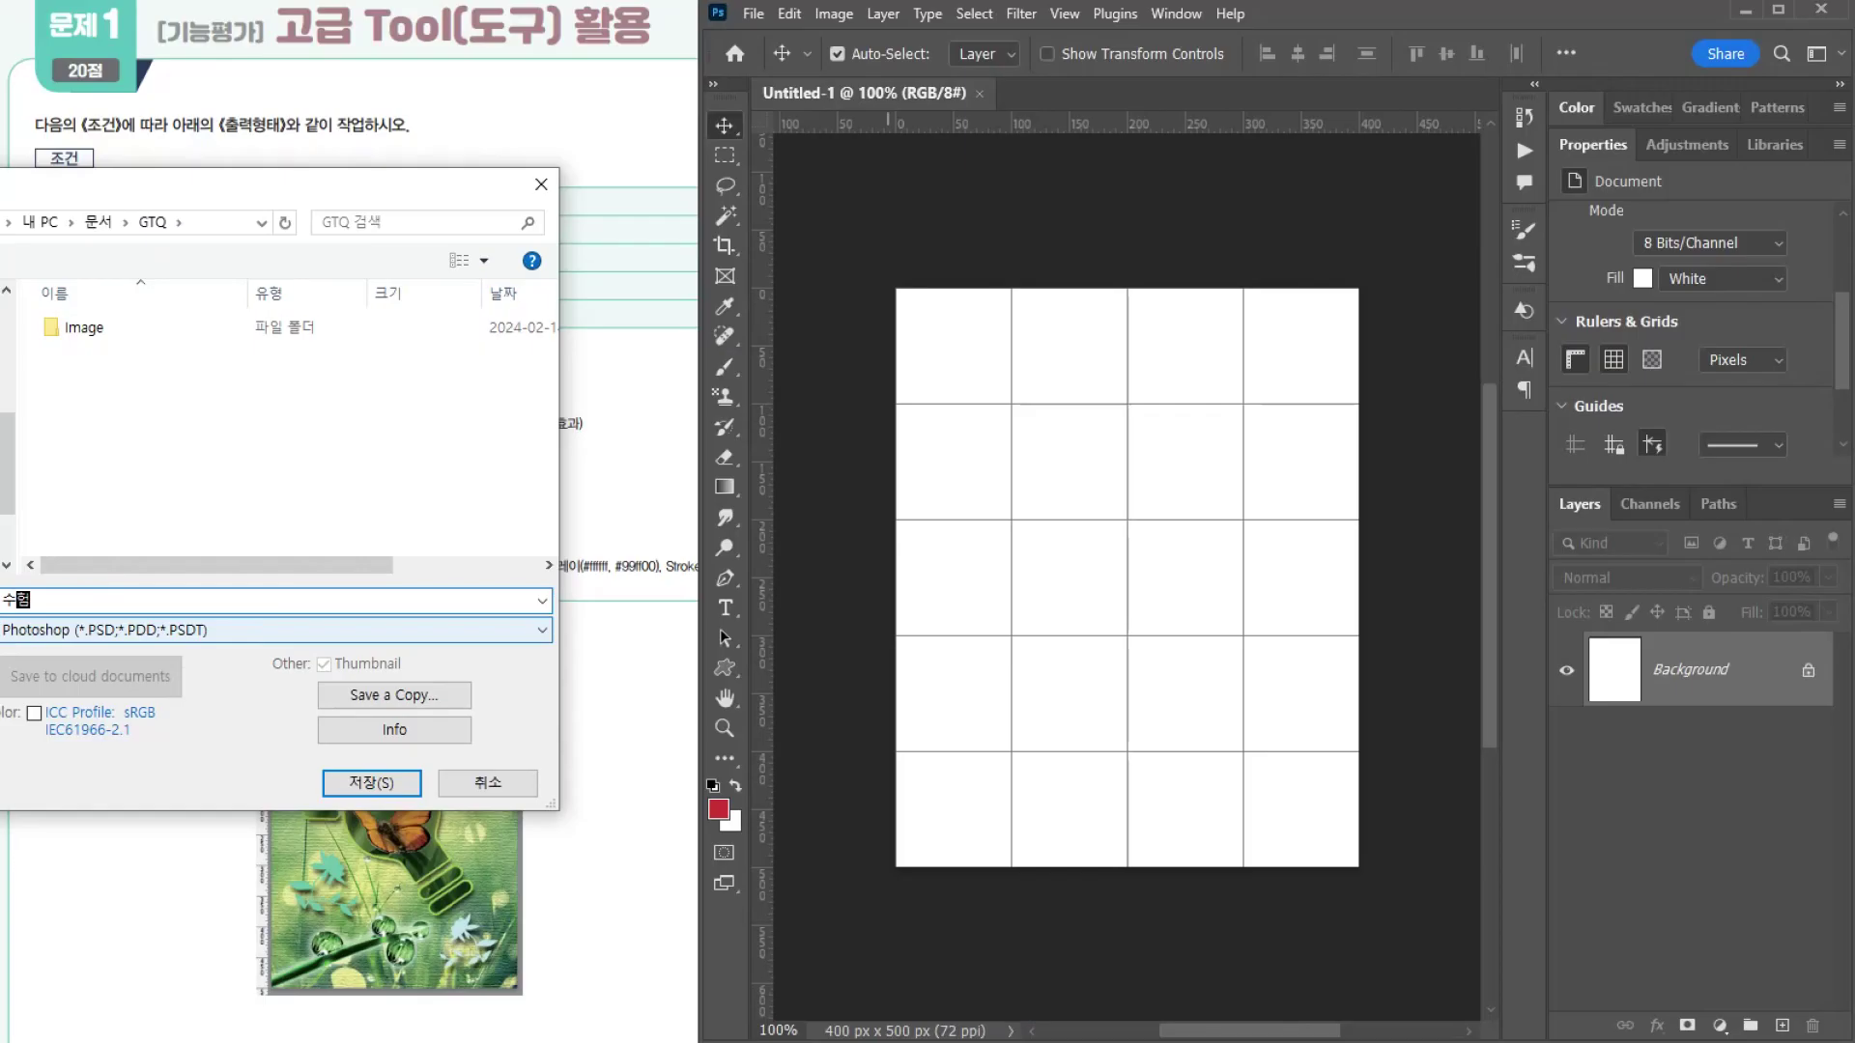
pyautogui.write('번호-성며')
pyautogui.press('Return')
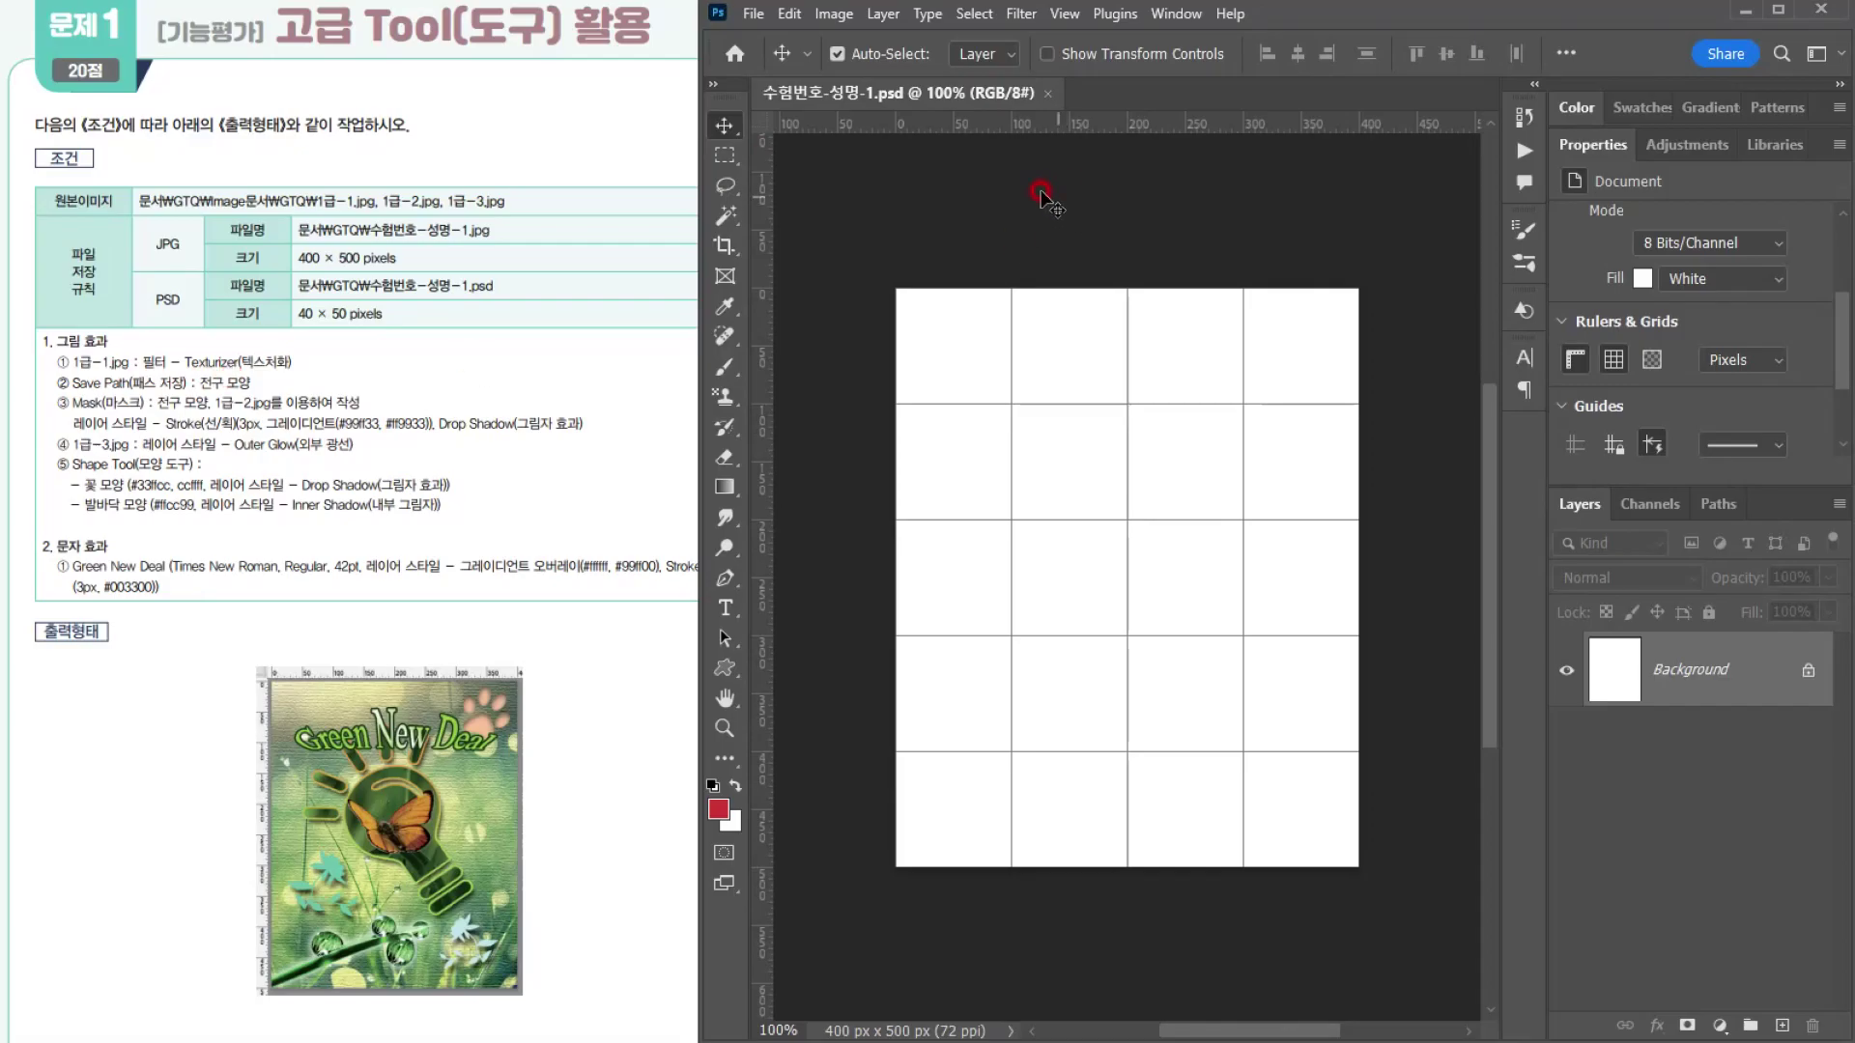
# Step: Open the source image 1급-1.jpg from the GTQ Image folder
pyautogui.click(757, 12)
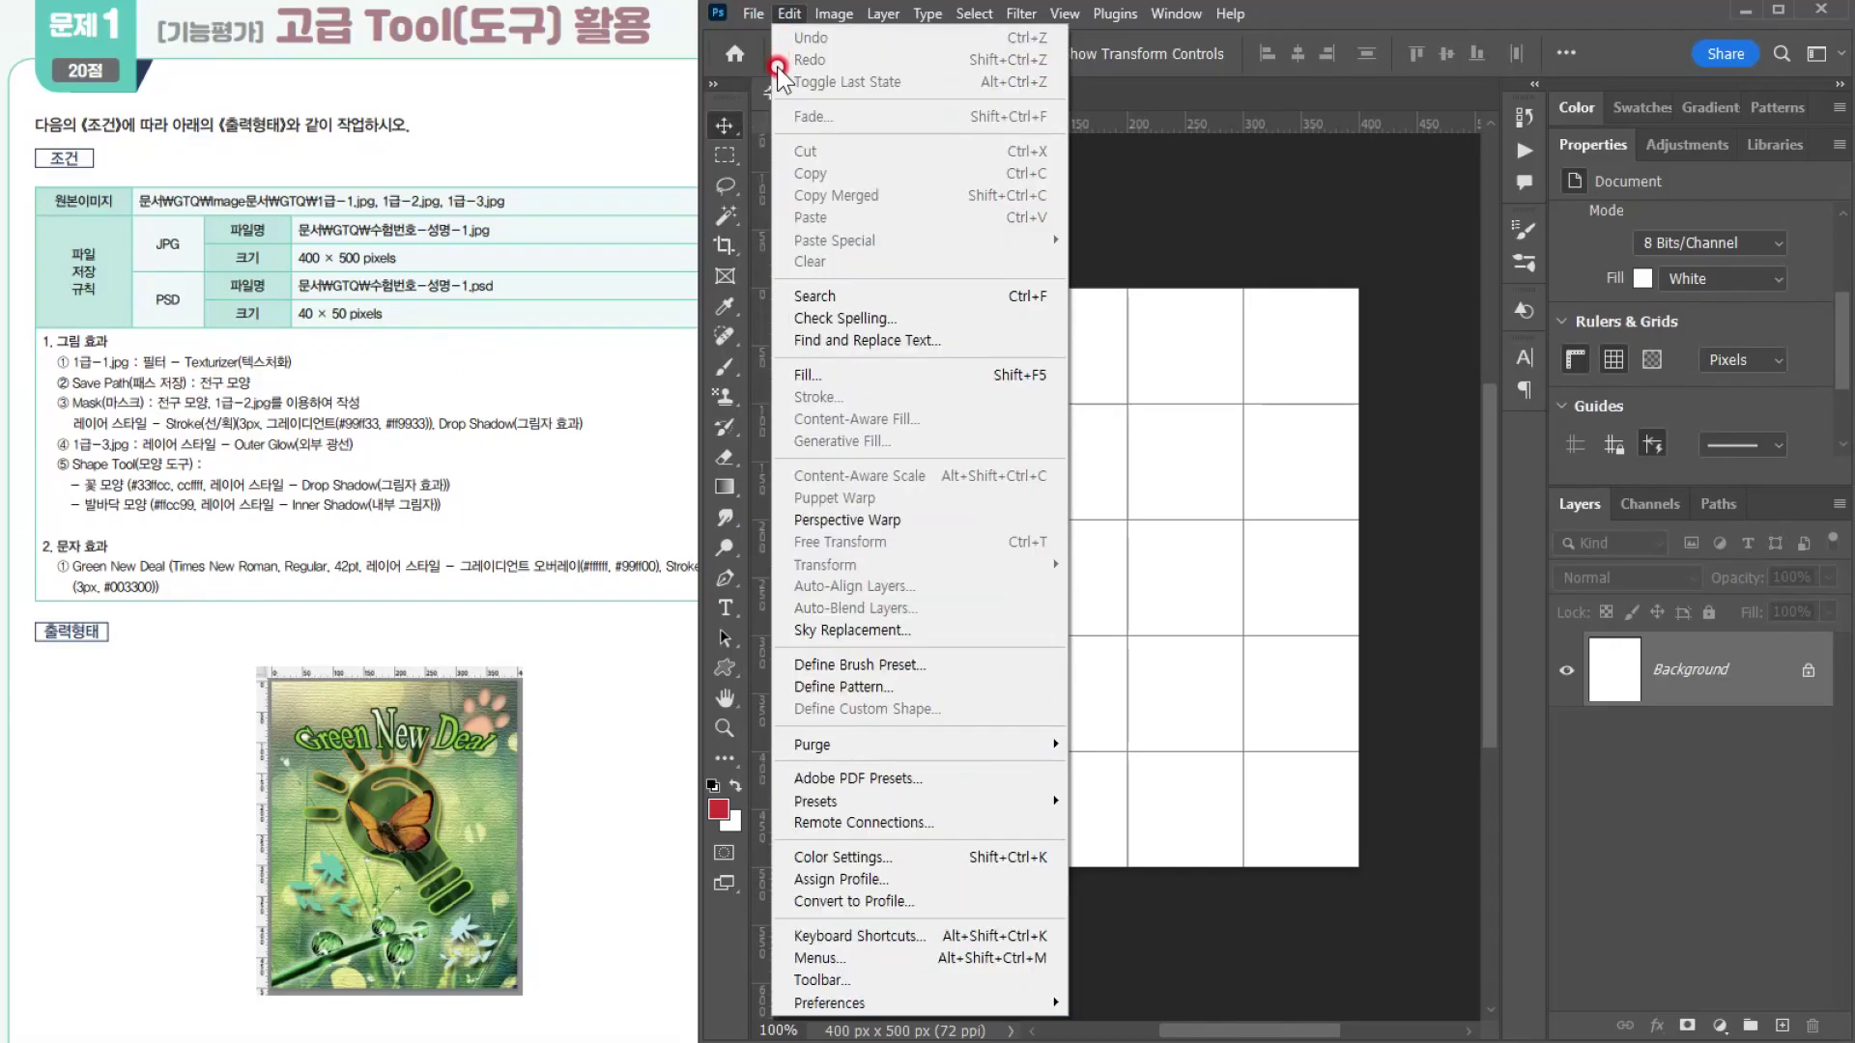
pyautogui.click(752, 54)
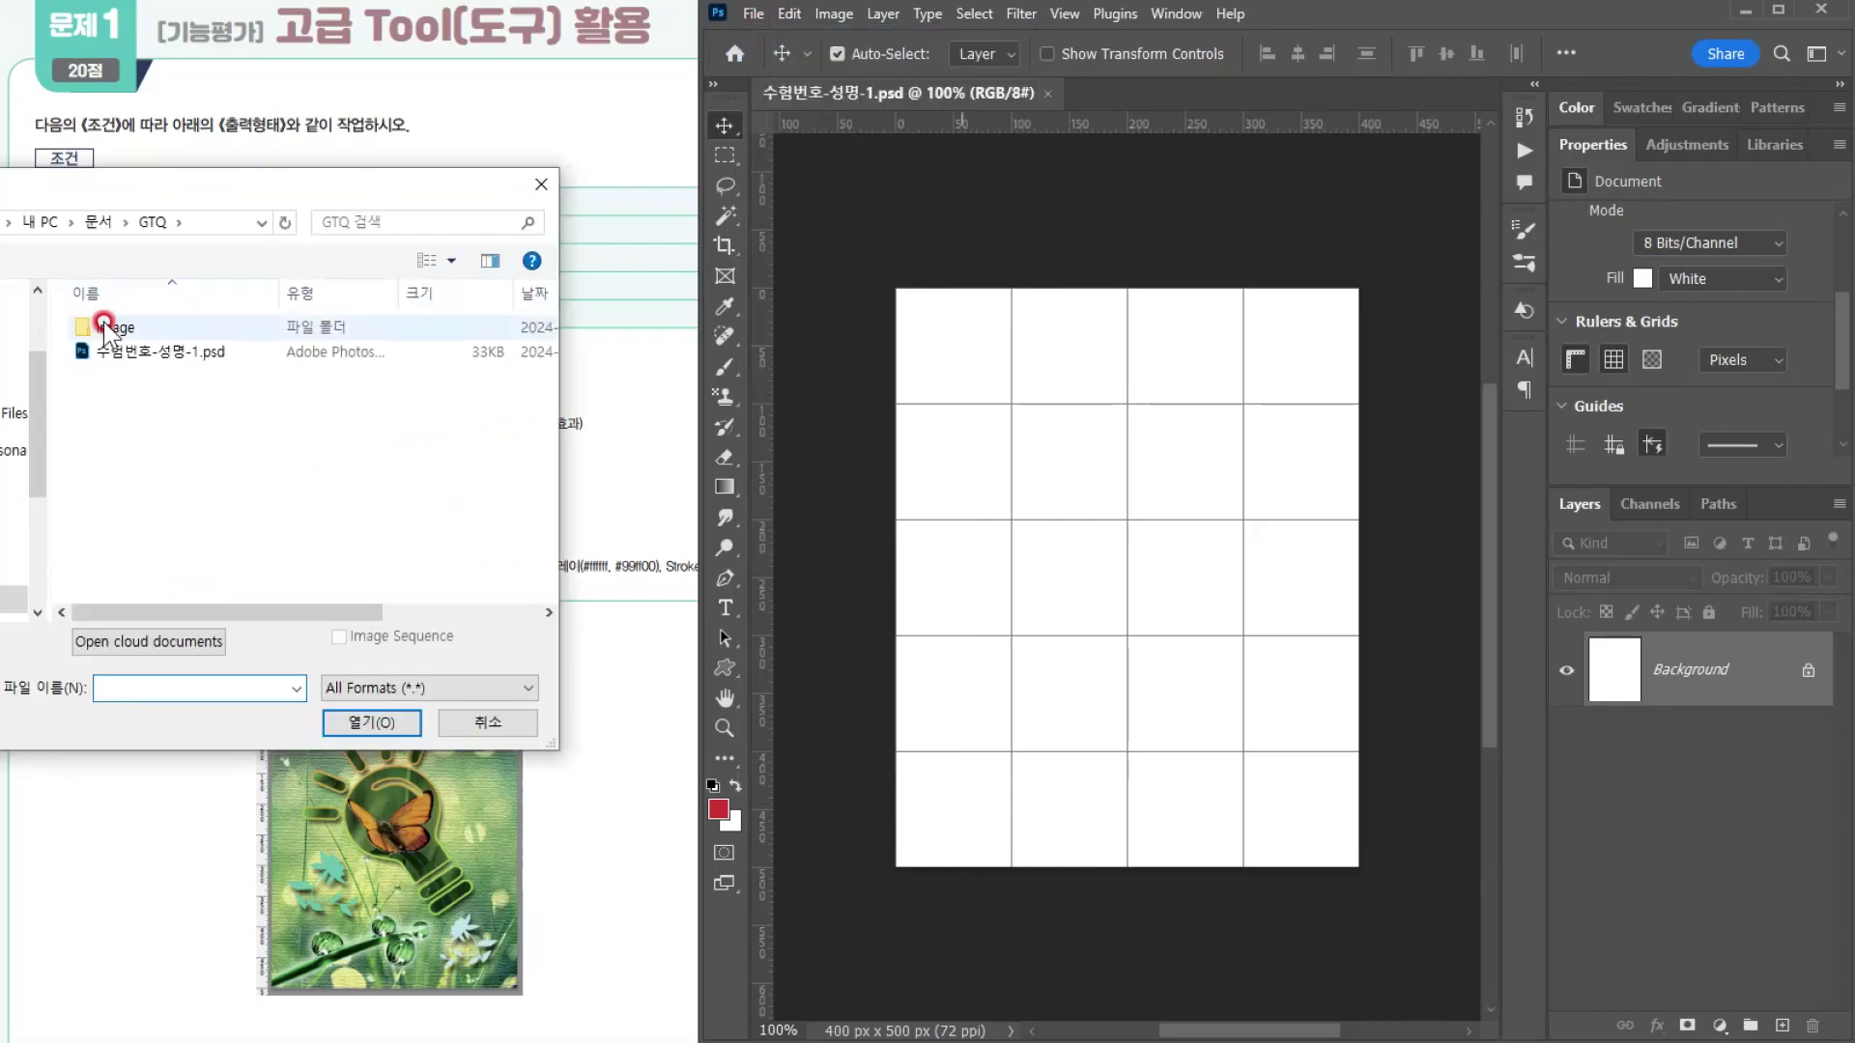
pyautogui.doubleClick(106, 317)
pyautogui.moveTo(246, 193); pyautogui.dragTo(212, 187)
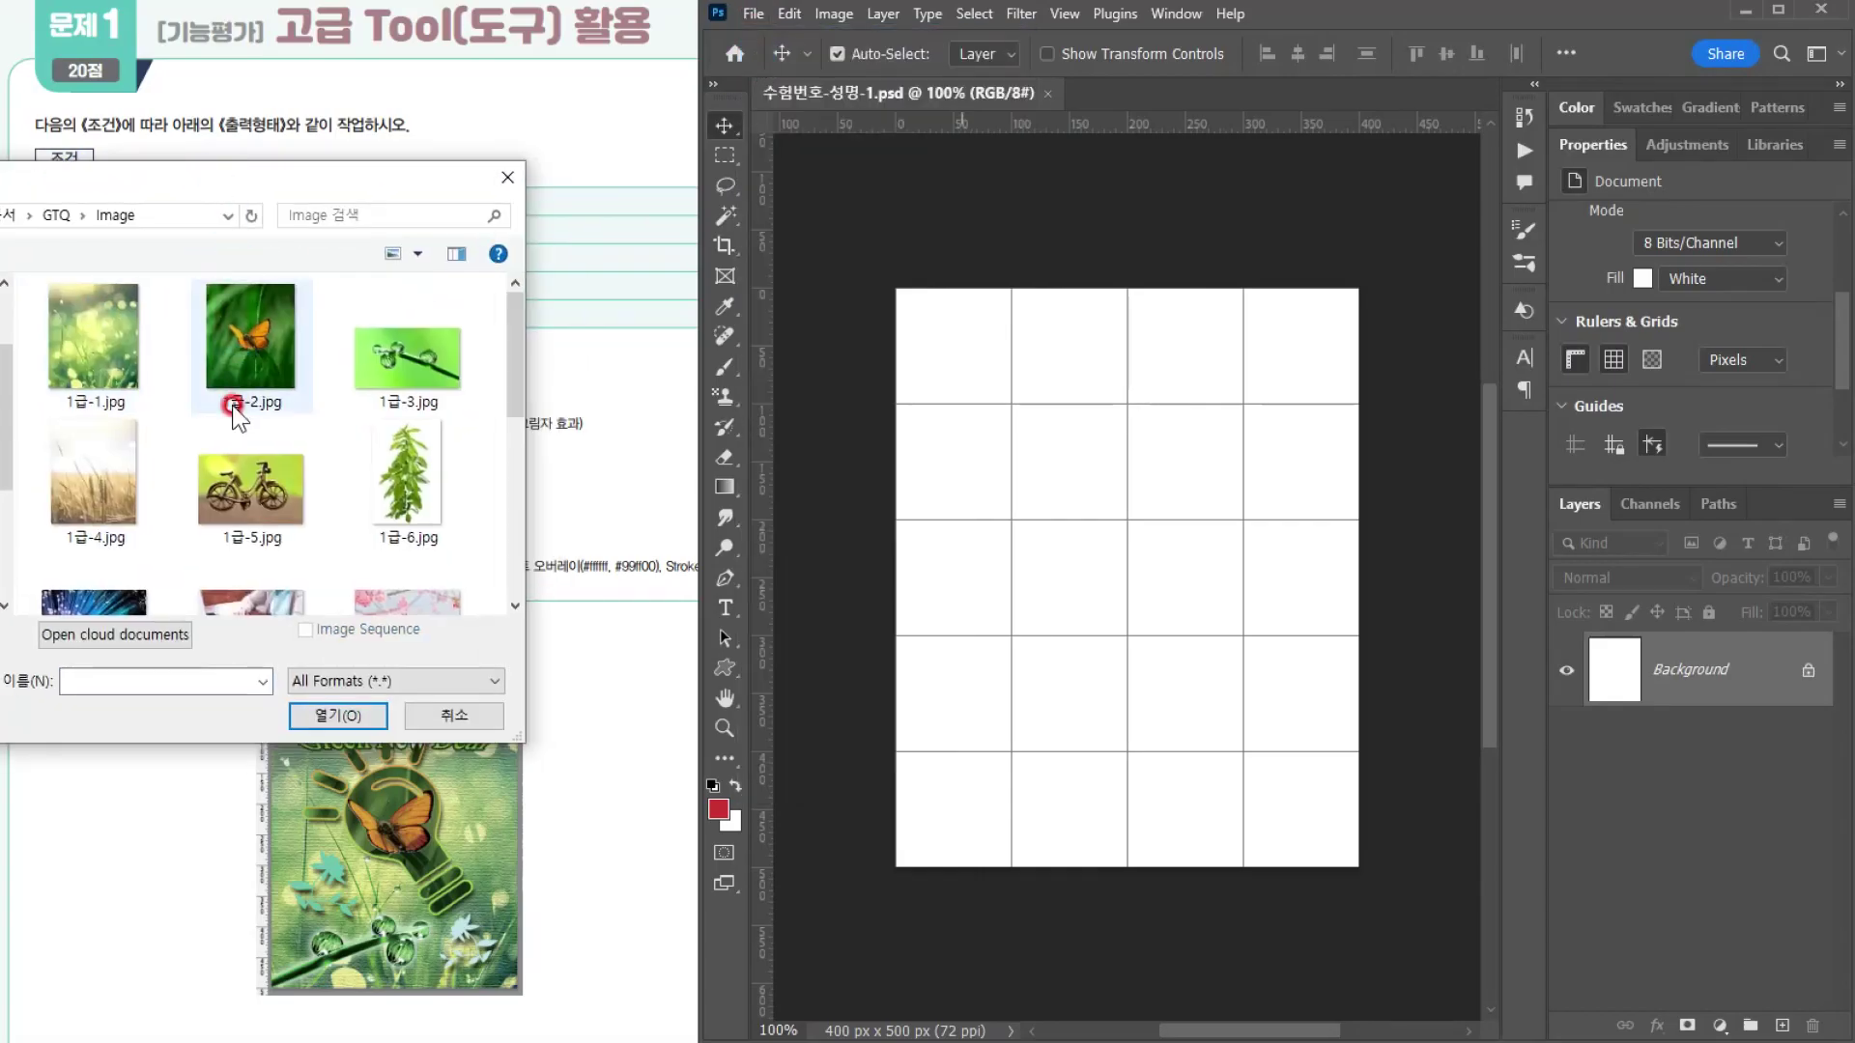
pyautogui.click(81, 380)
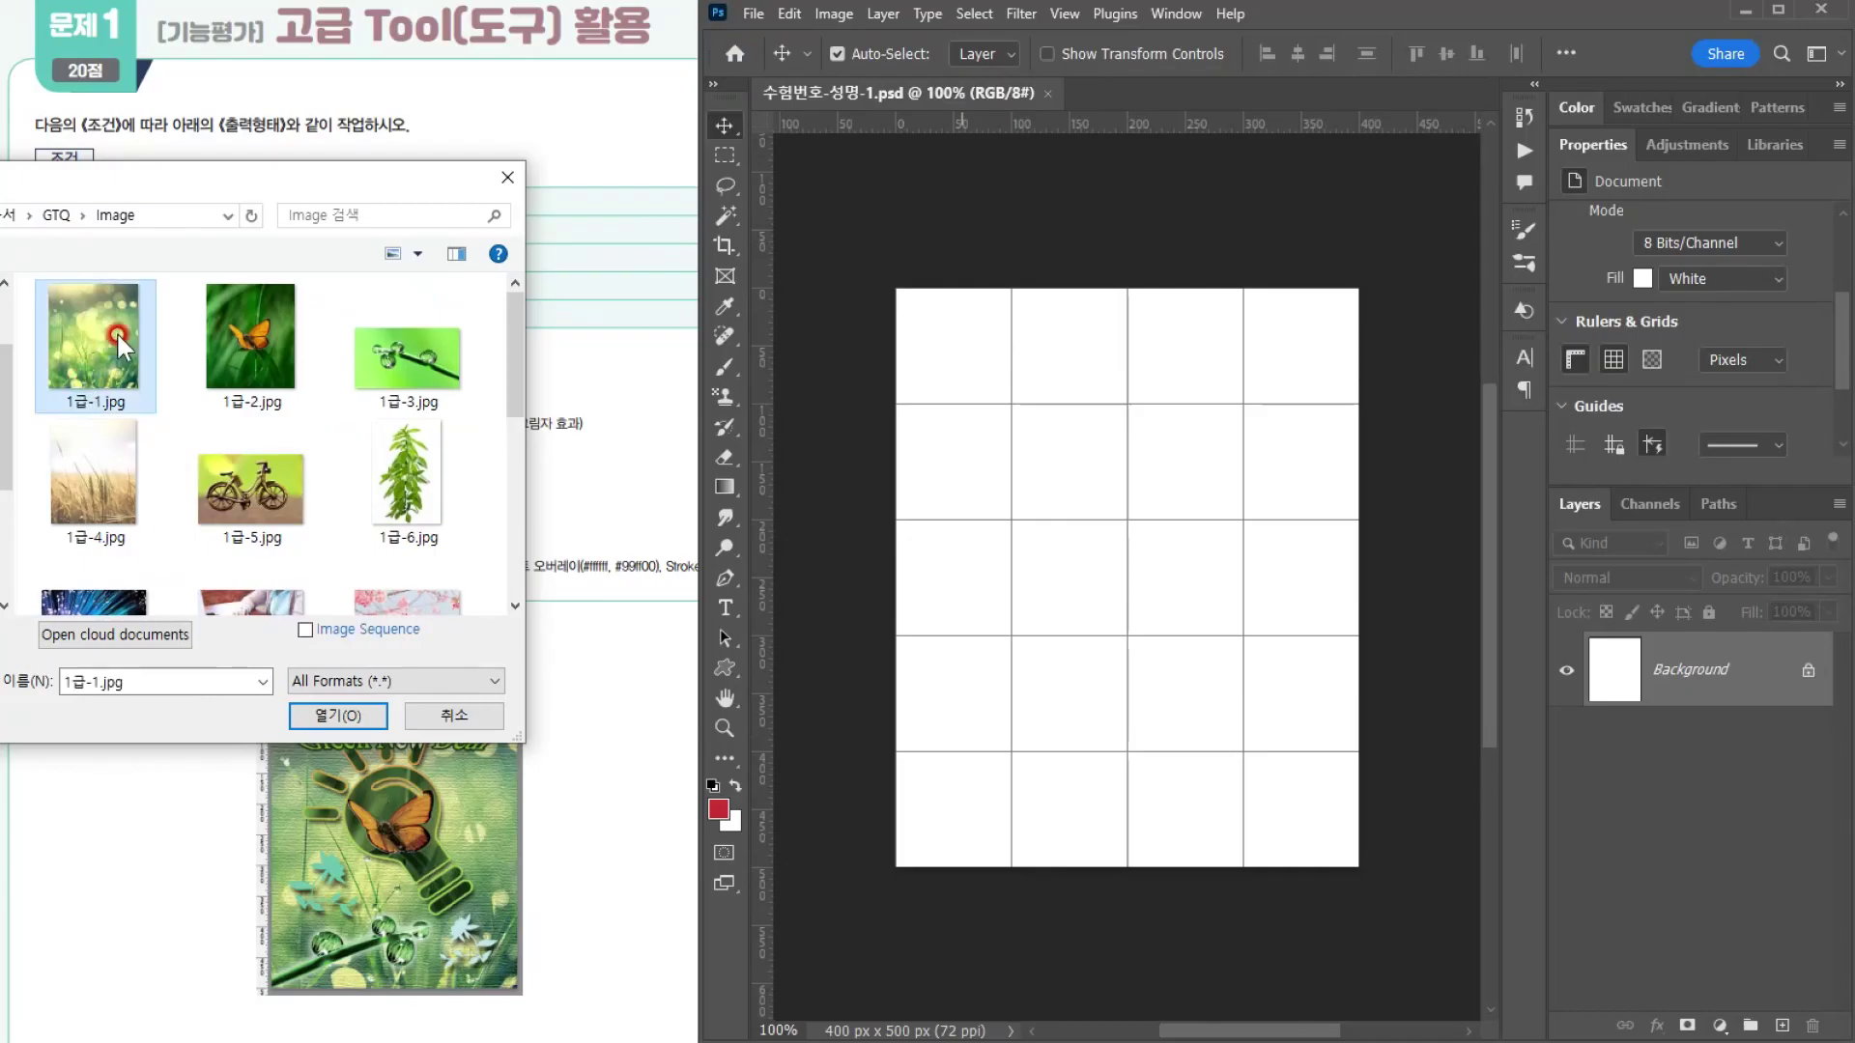
pyautogui.doubleClick(80, 355)
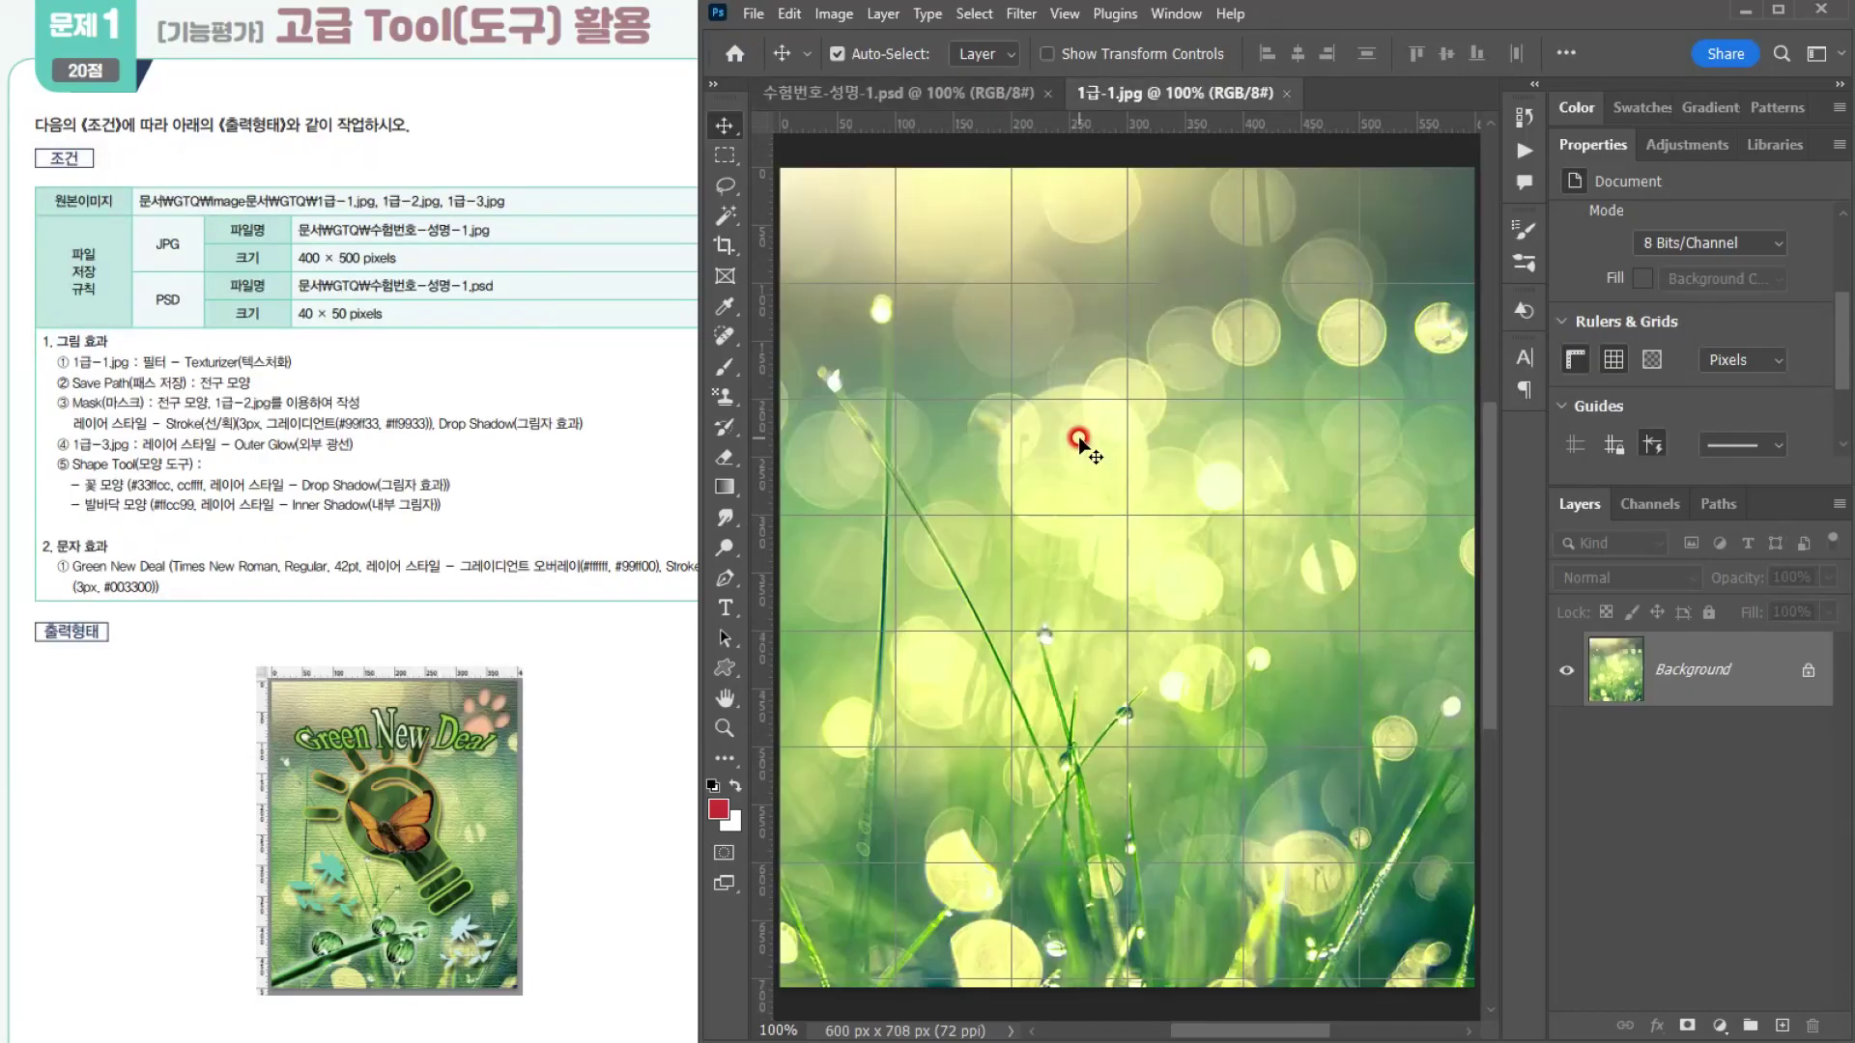
# Step: Copy the 1급-1.jpg image into 수험번호-성명-1.psd and scale it to about 72.59% so it covers the canvas
pyautogui.click(947, 92)
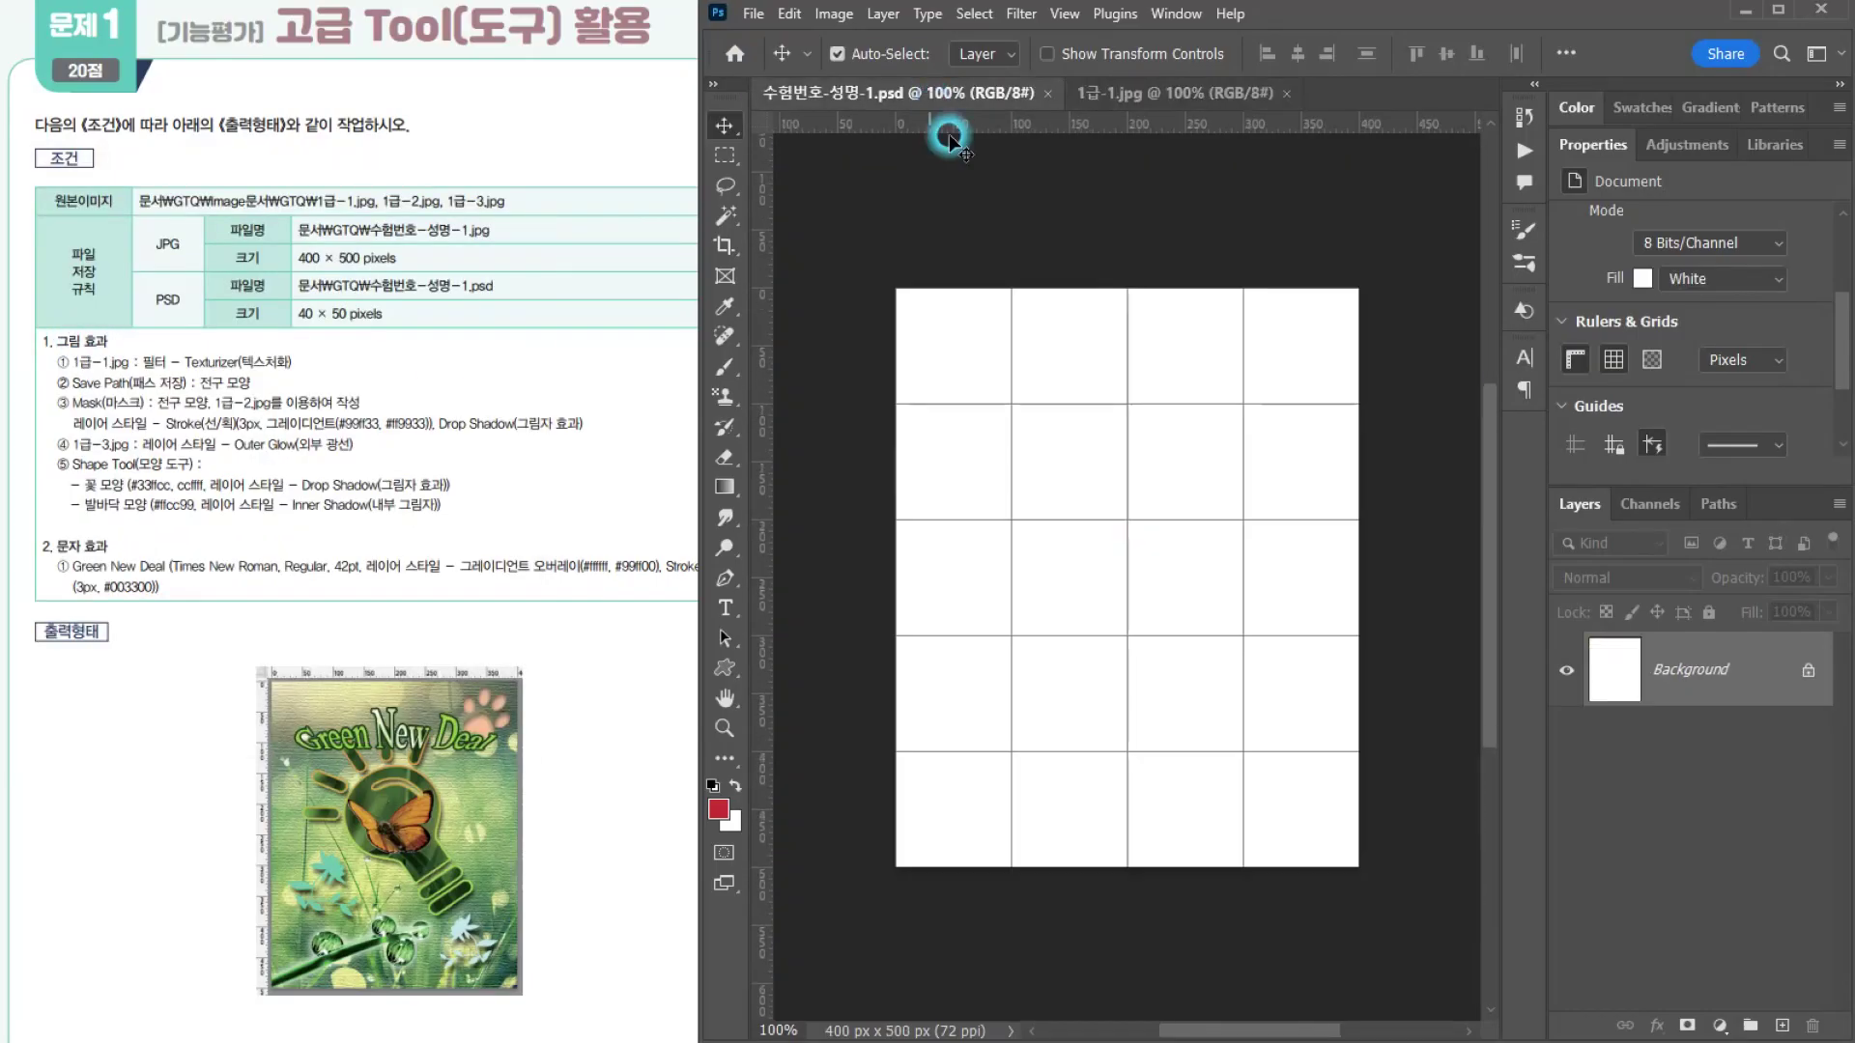
pyautogui.hotkey('ctrl', 'v')
pyautogui.hotkey('ctrl', 't')
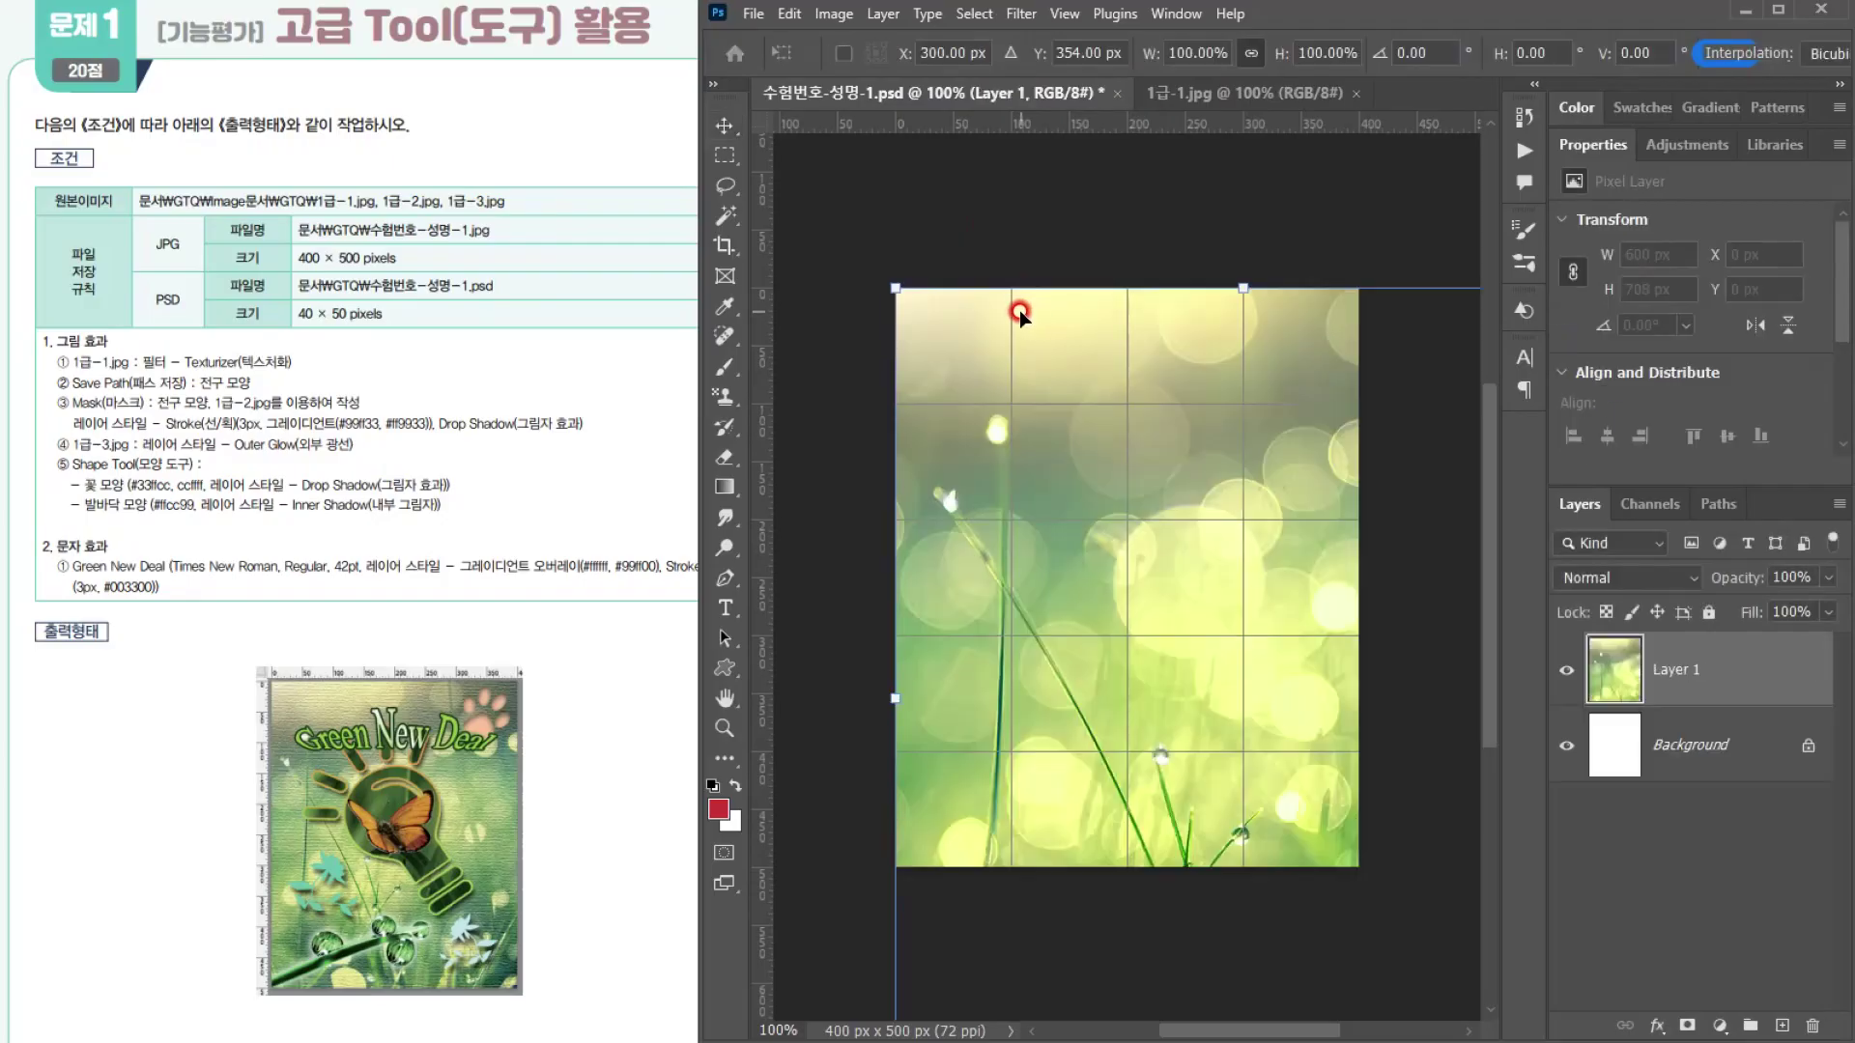
pyautogui.moveTo(896, 283); pyautogui.dragTo(1105, 509)
pyautogui.moveTo(1314, 654); pyautogui.dragTo(1088, 410)
pyautogui.moveTo(1126, 273)
pyautogui.mouseDown()
pyautogui.moveTo(1118, 257)
pyautogui.moveTo(1126, 274)
pyautogui.mouseUp()
pyautogui.moveTo(1142, 469); pyautogui.dragTo(1160, 480)
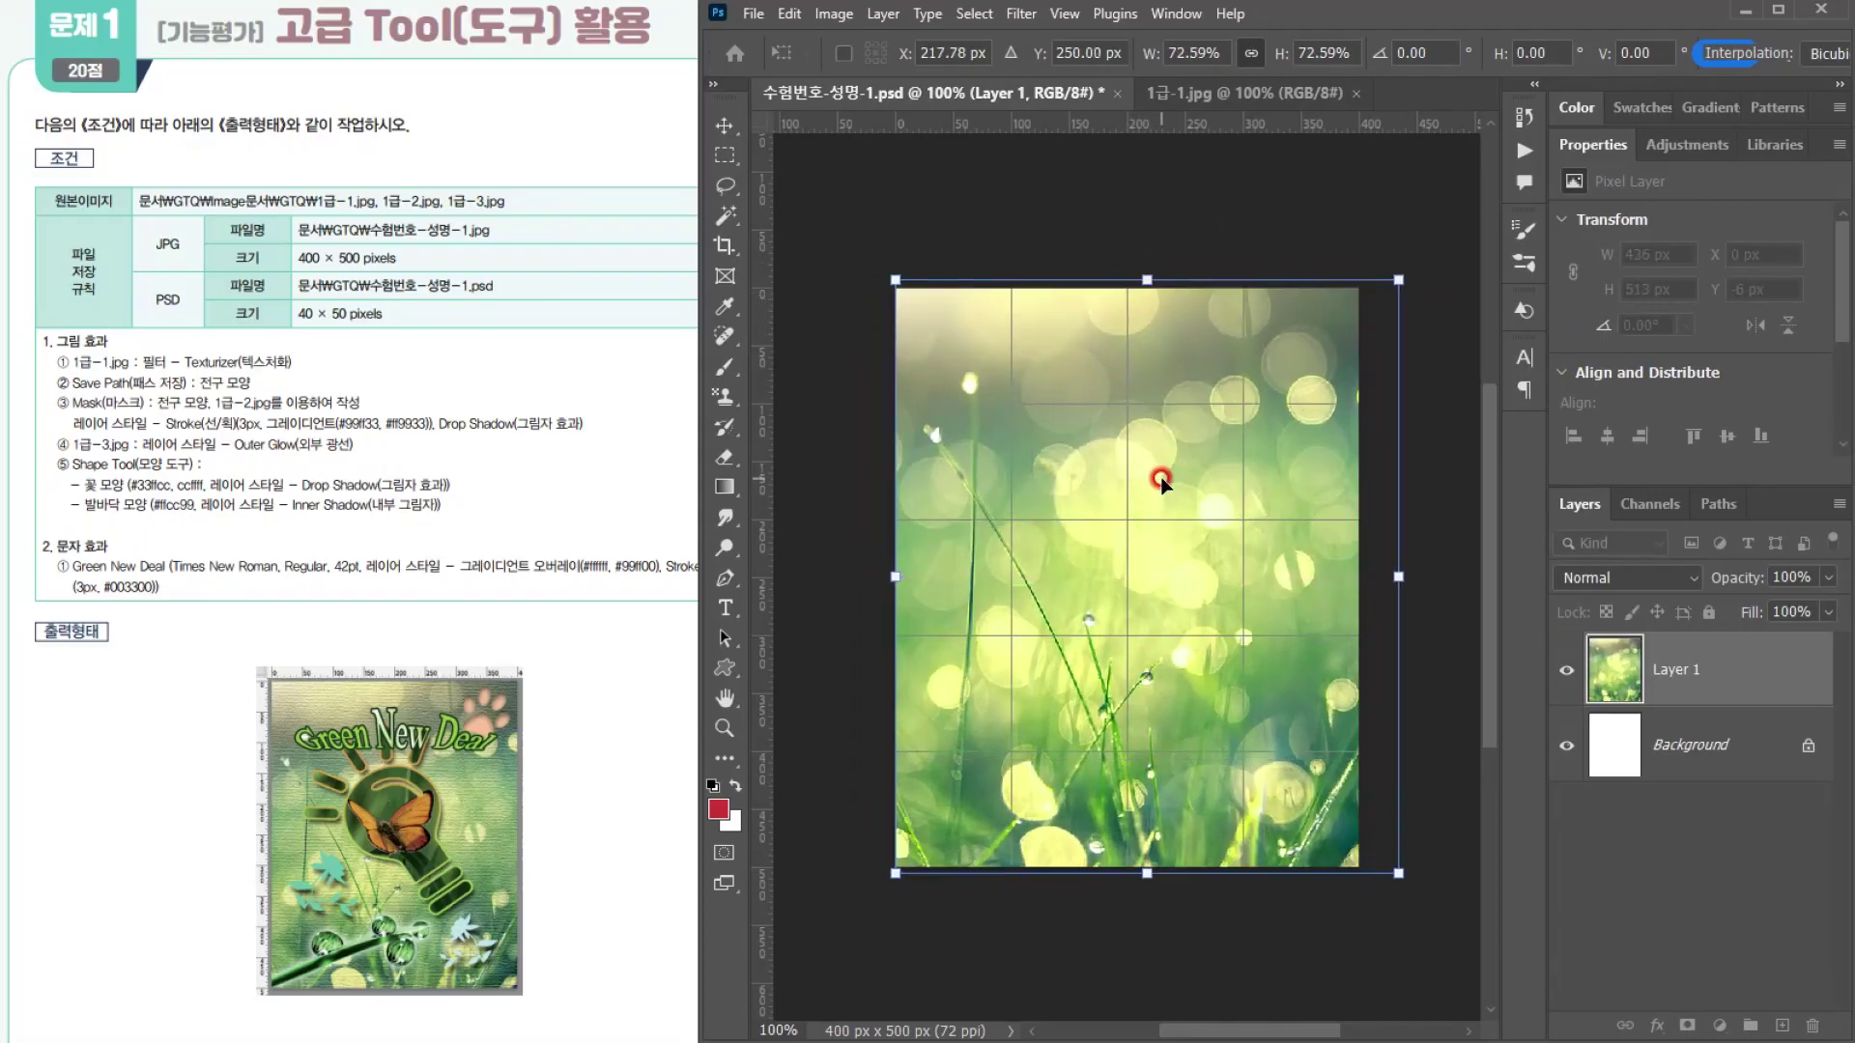
pyautogui.press('Return')
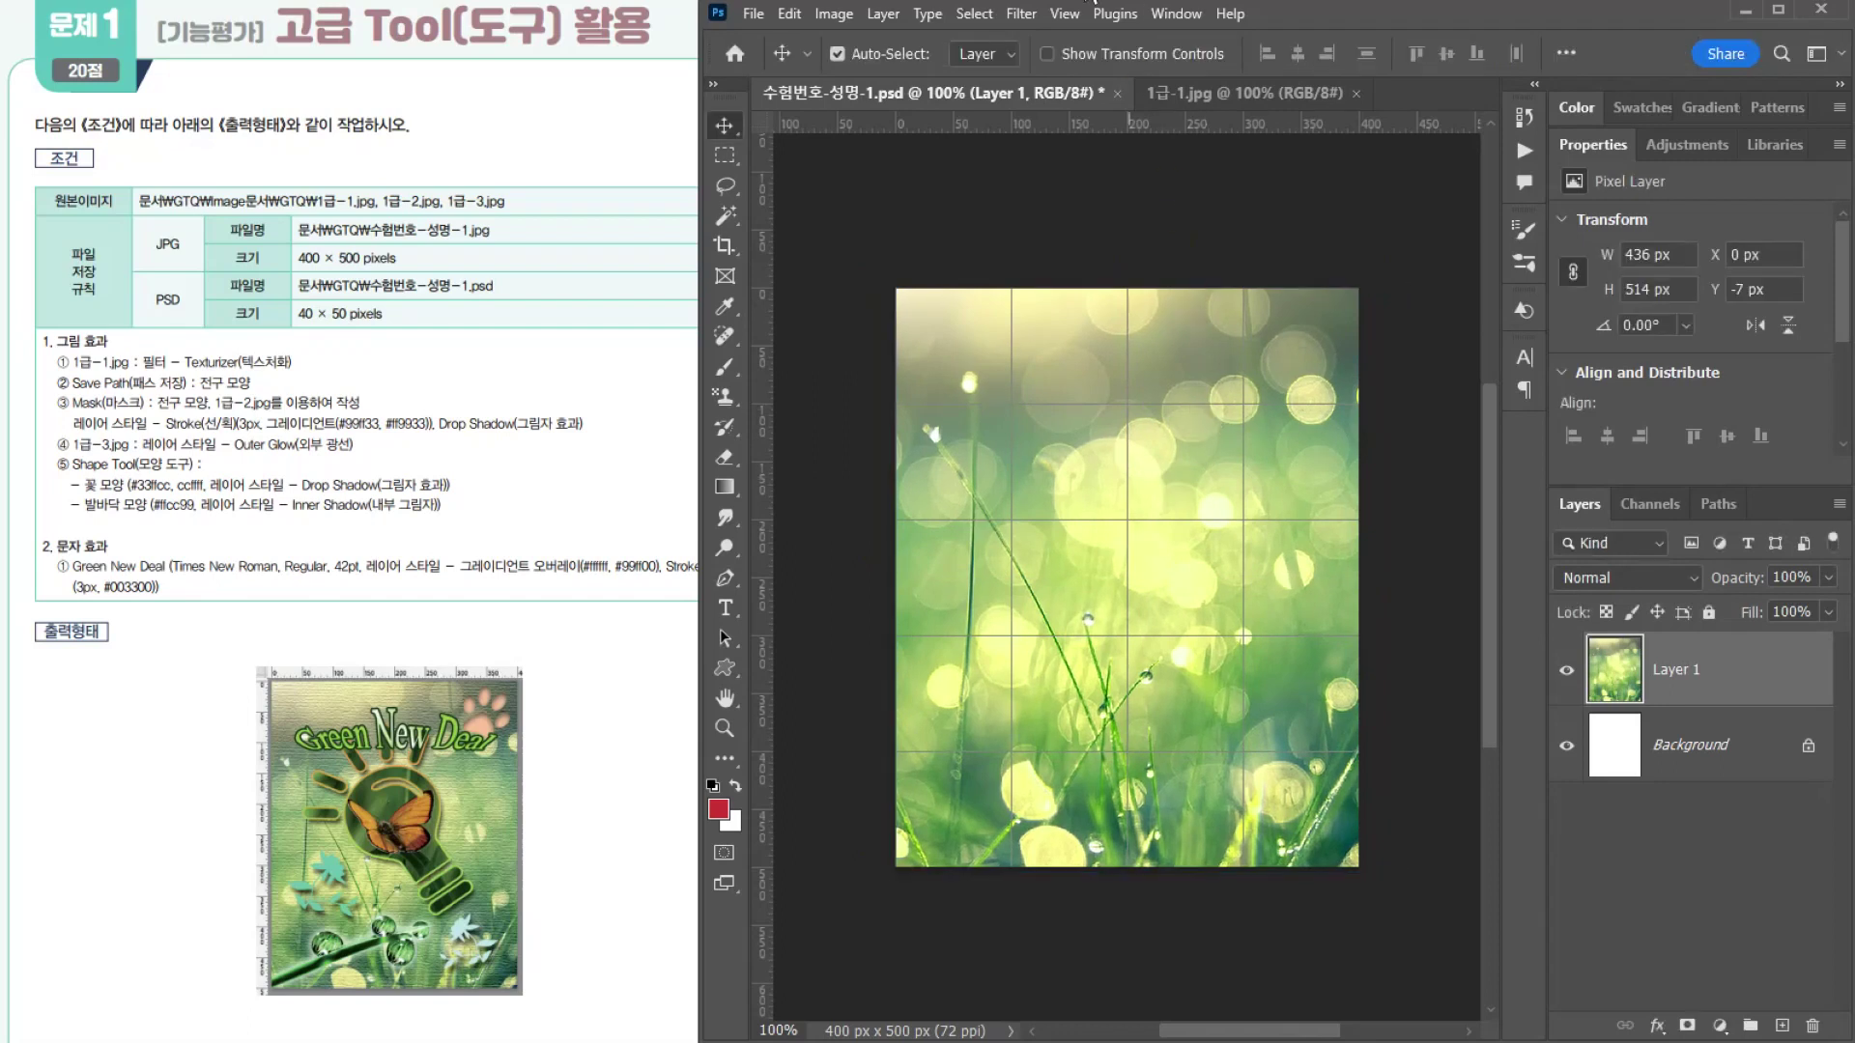
# Step: Apply the Texturizer filter from the Filter Gallery's Texture group to the photo on Layer 1
pyautogui.click(1022, 14)
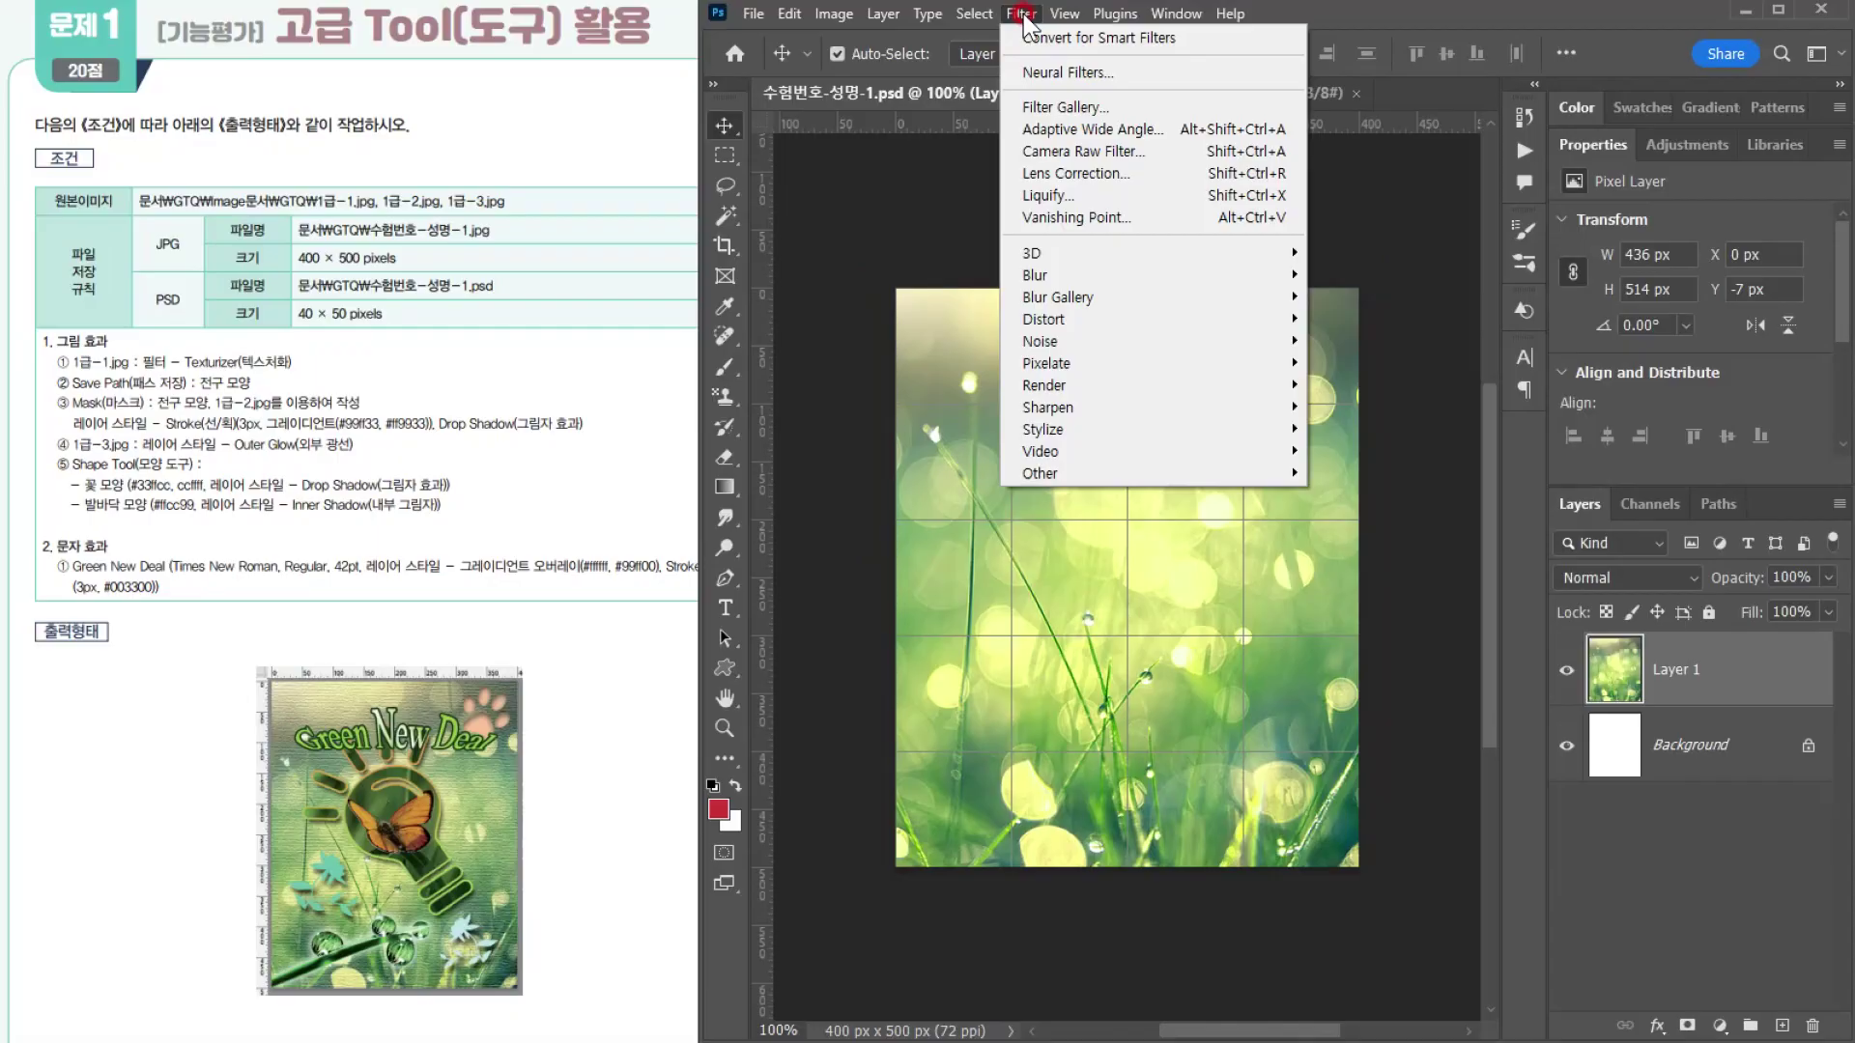
pyautogui.click(1023, 107)
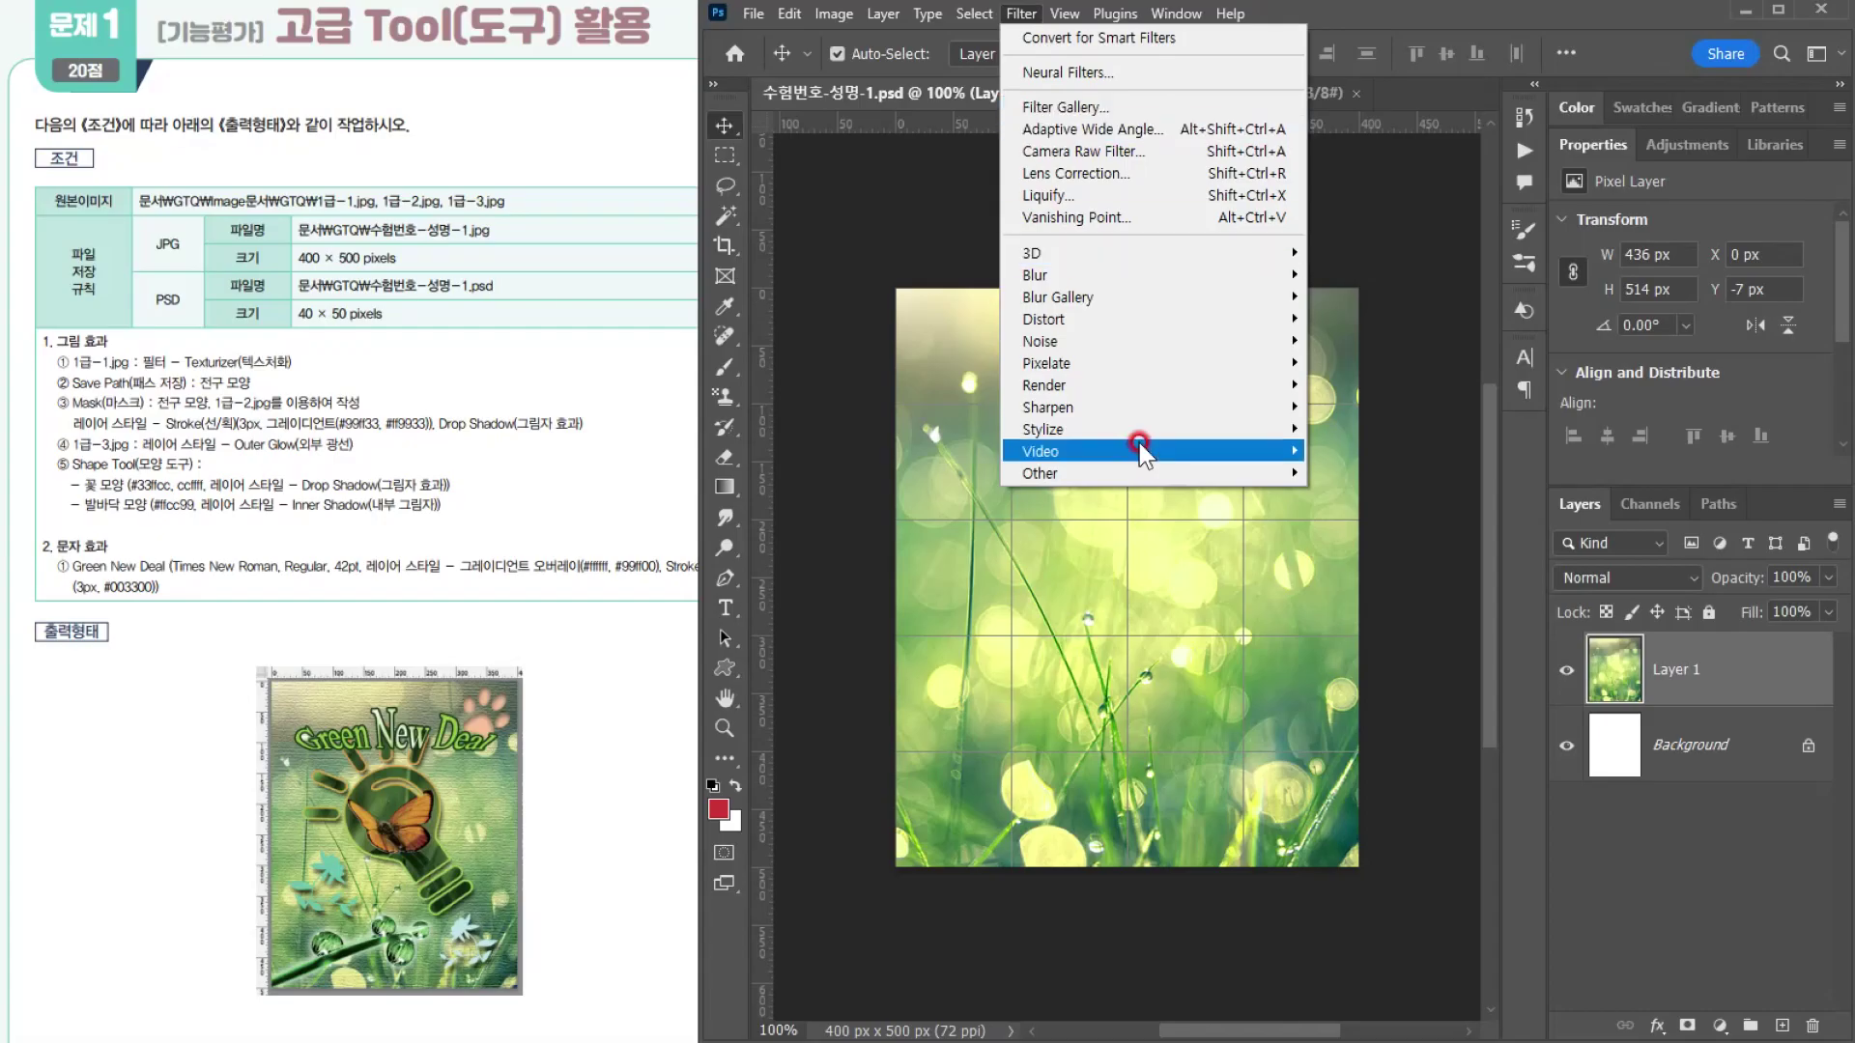
pyautogui.click(1161, 276)
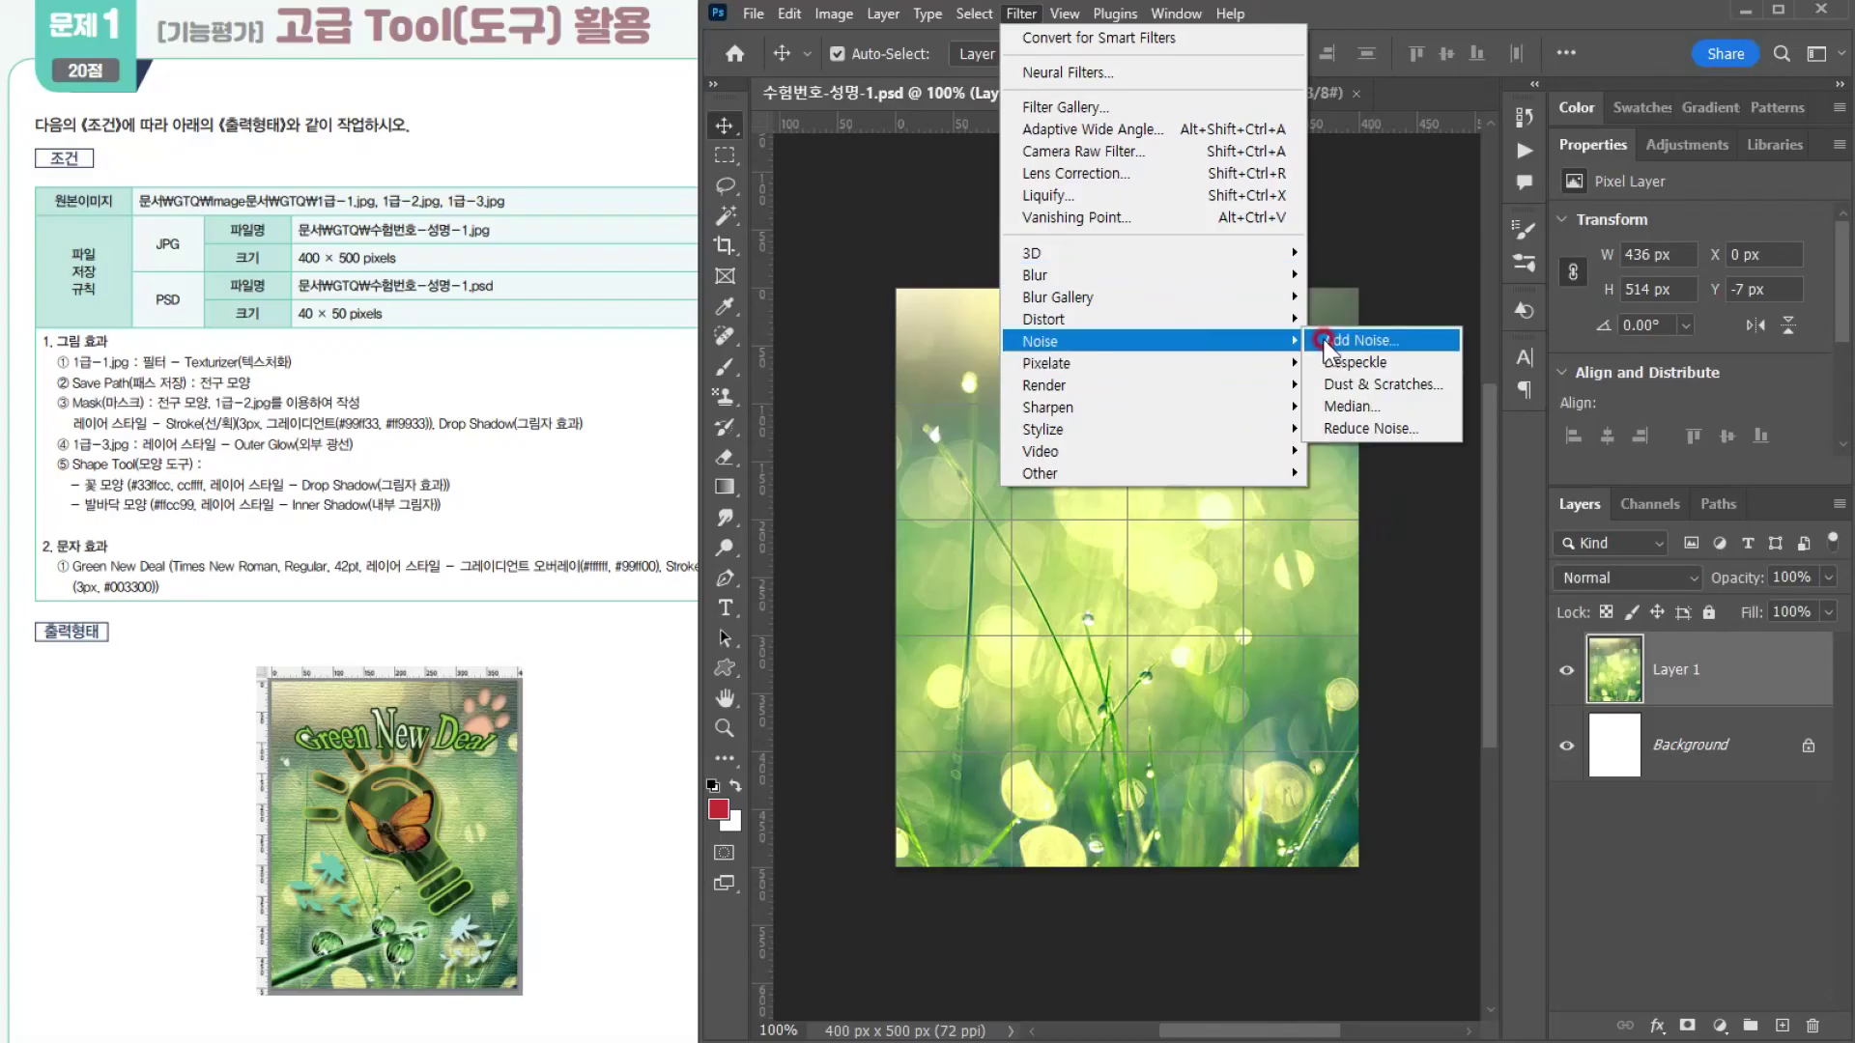
pyautogui.moveTo(1216, 428)
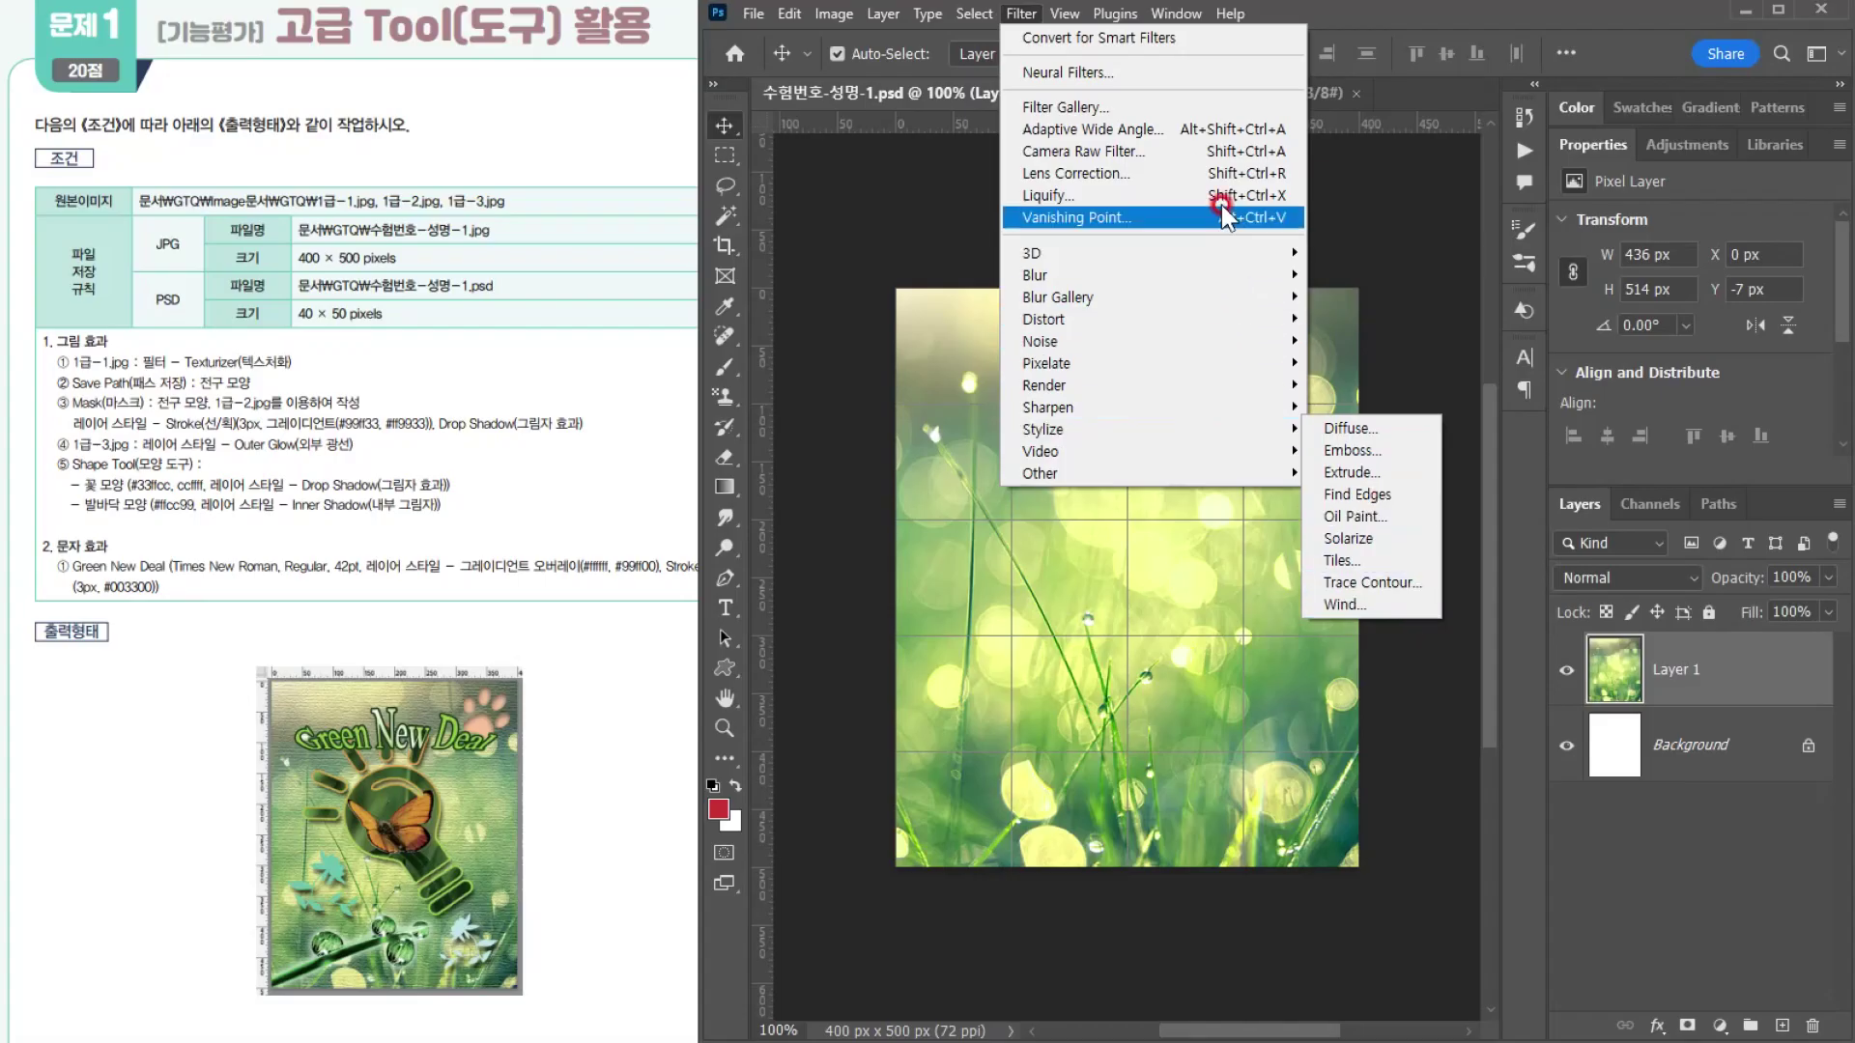
pyautogui.click(1218, 112)
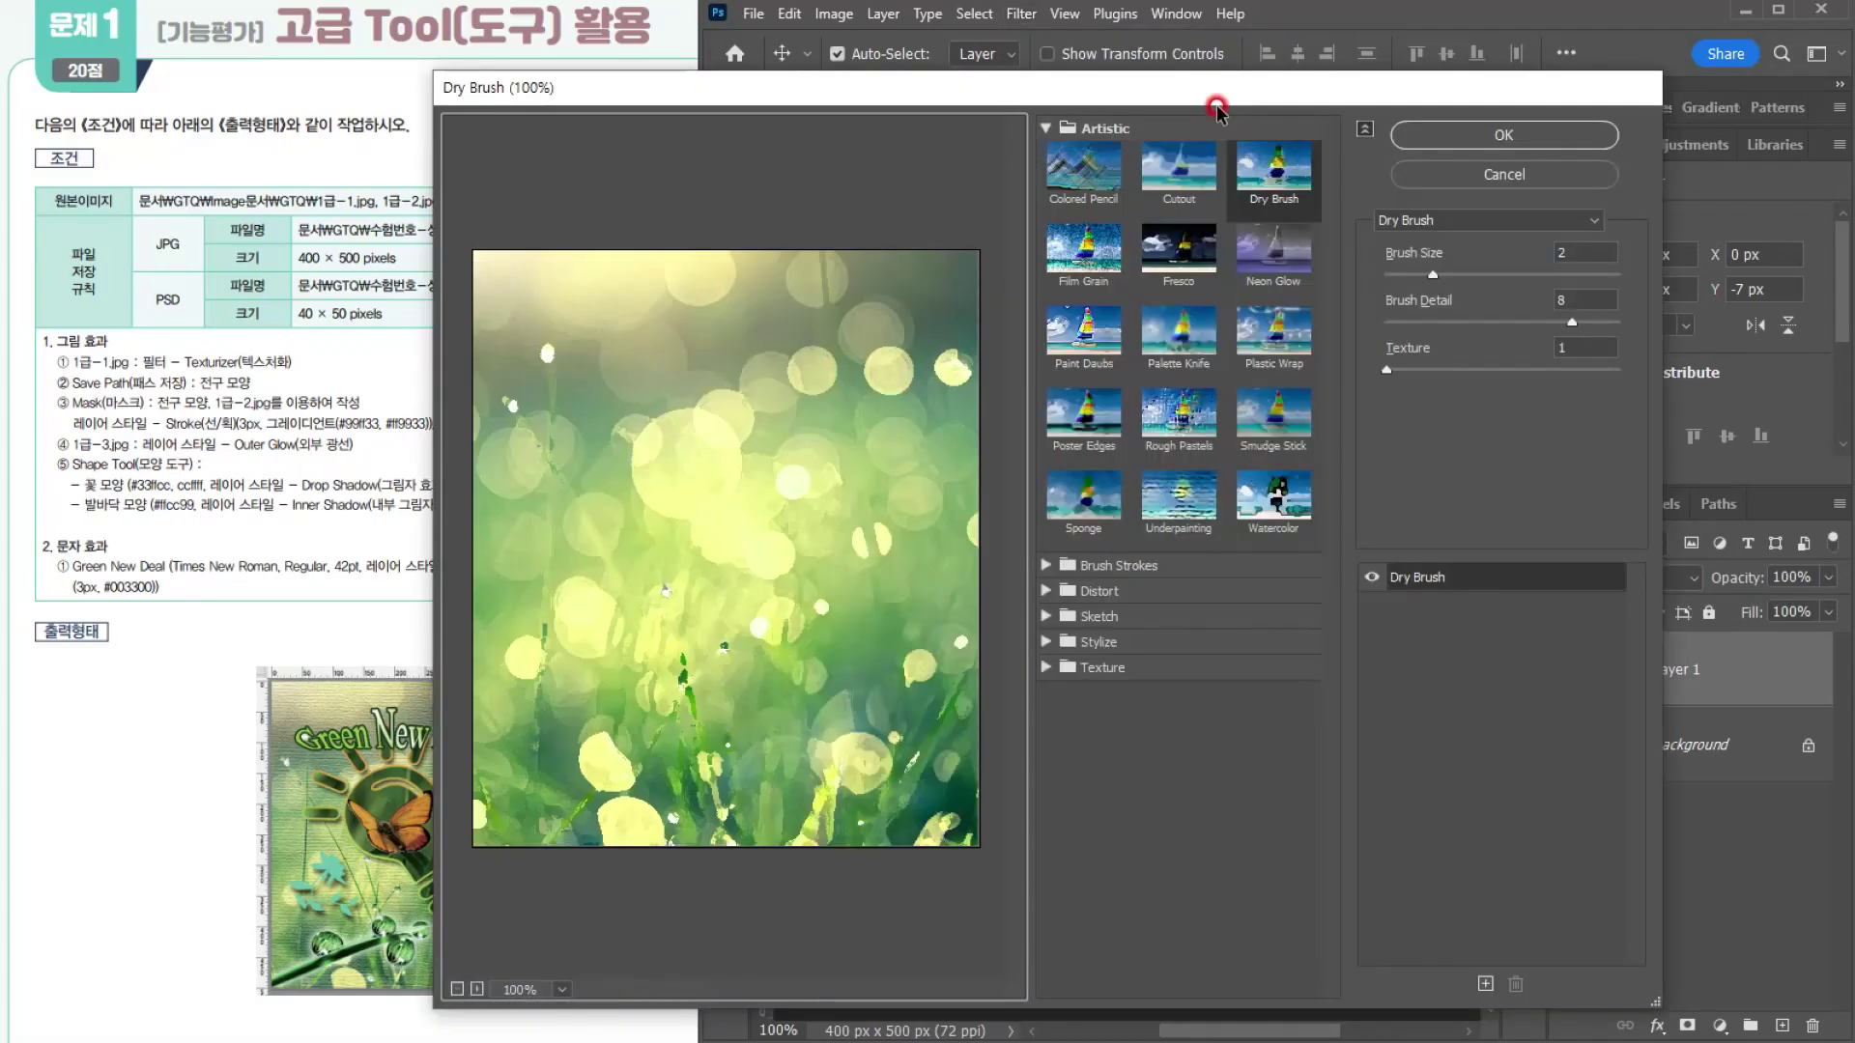
pyautogui.click(1163, 671)
pyautogui.click(1254, 810)
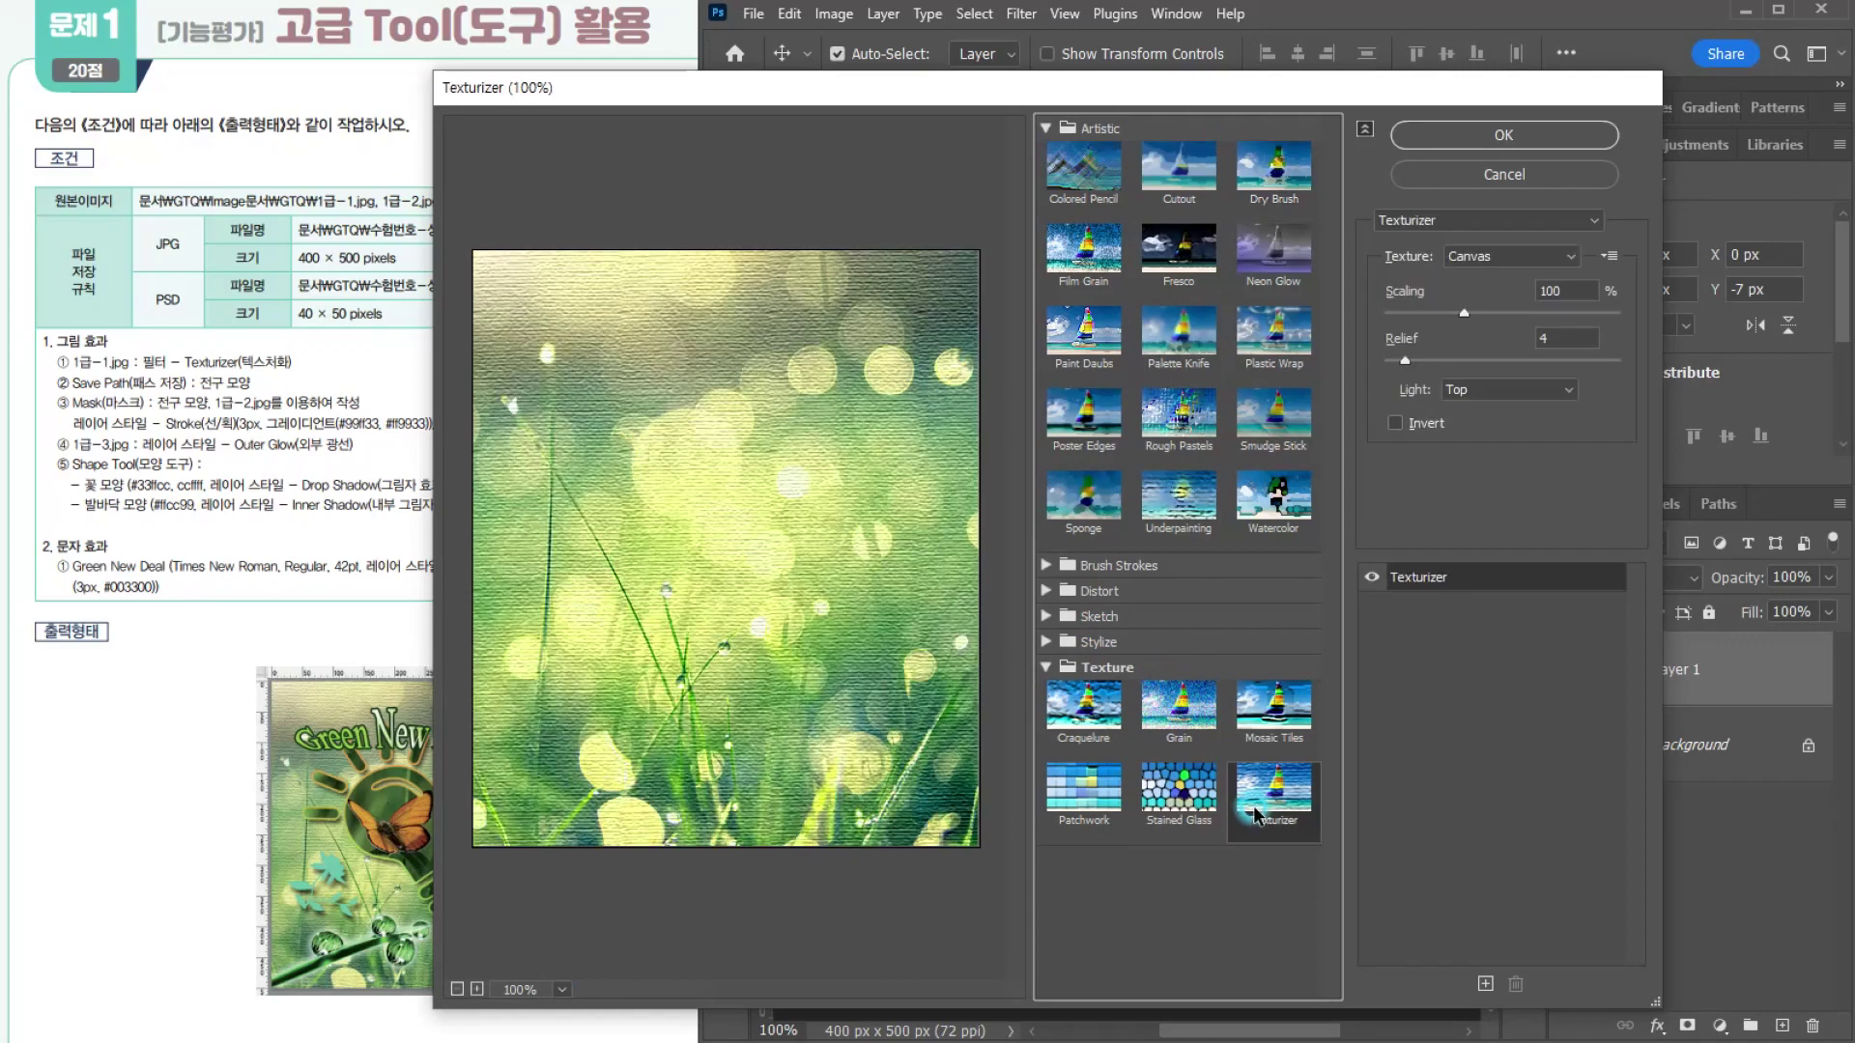
pyautogui.click(1424, 141)
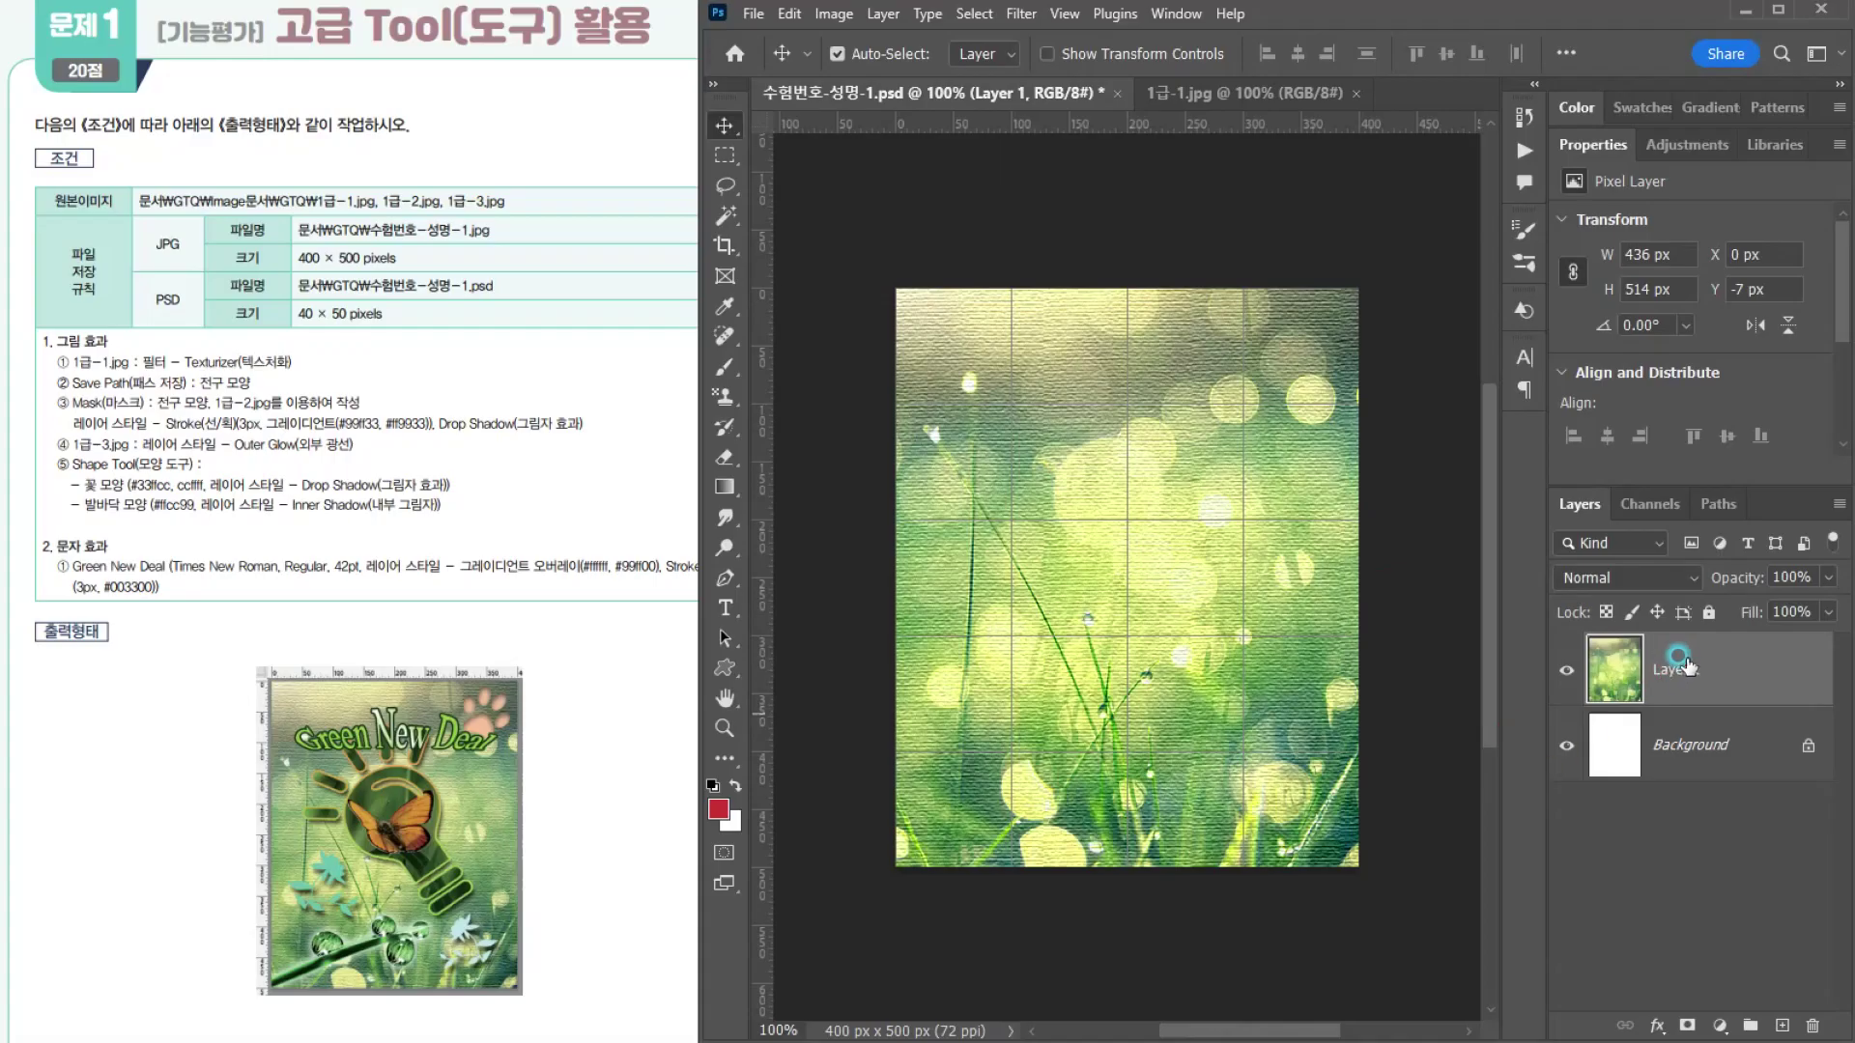
# Step: Hide Layer 1 and set the Pen tool to Path mode with the Combine Shapes operation
pyautogui.click(1566, 671)
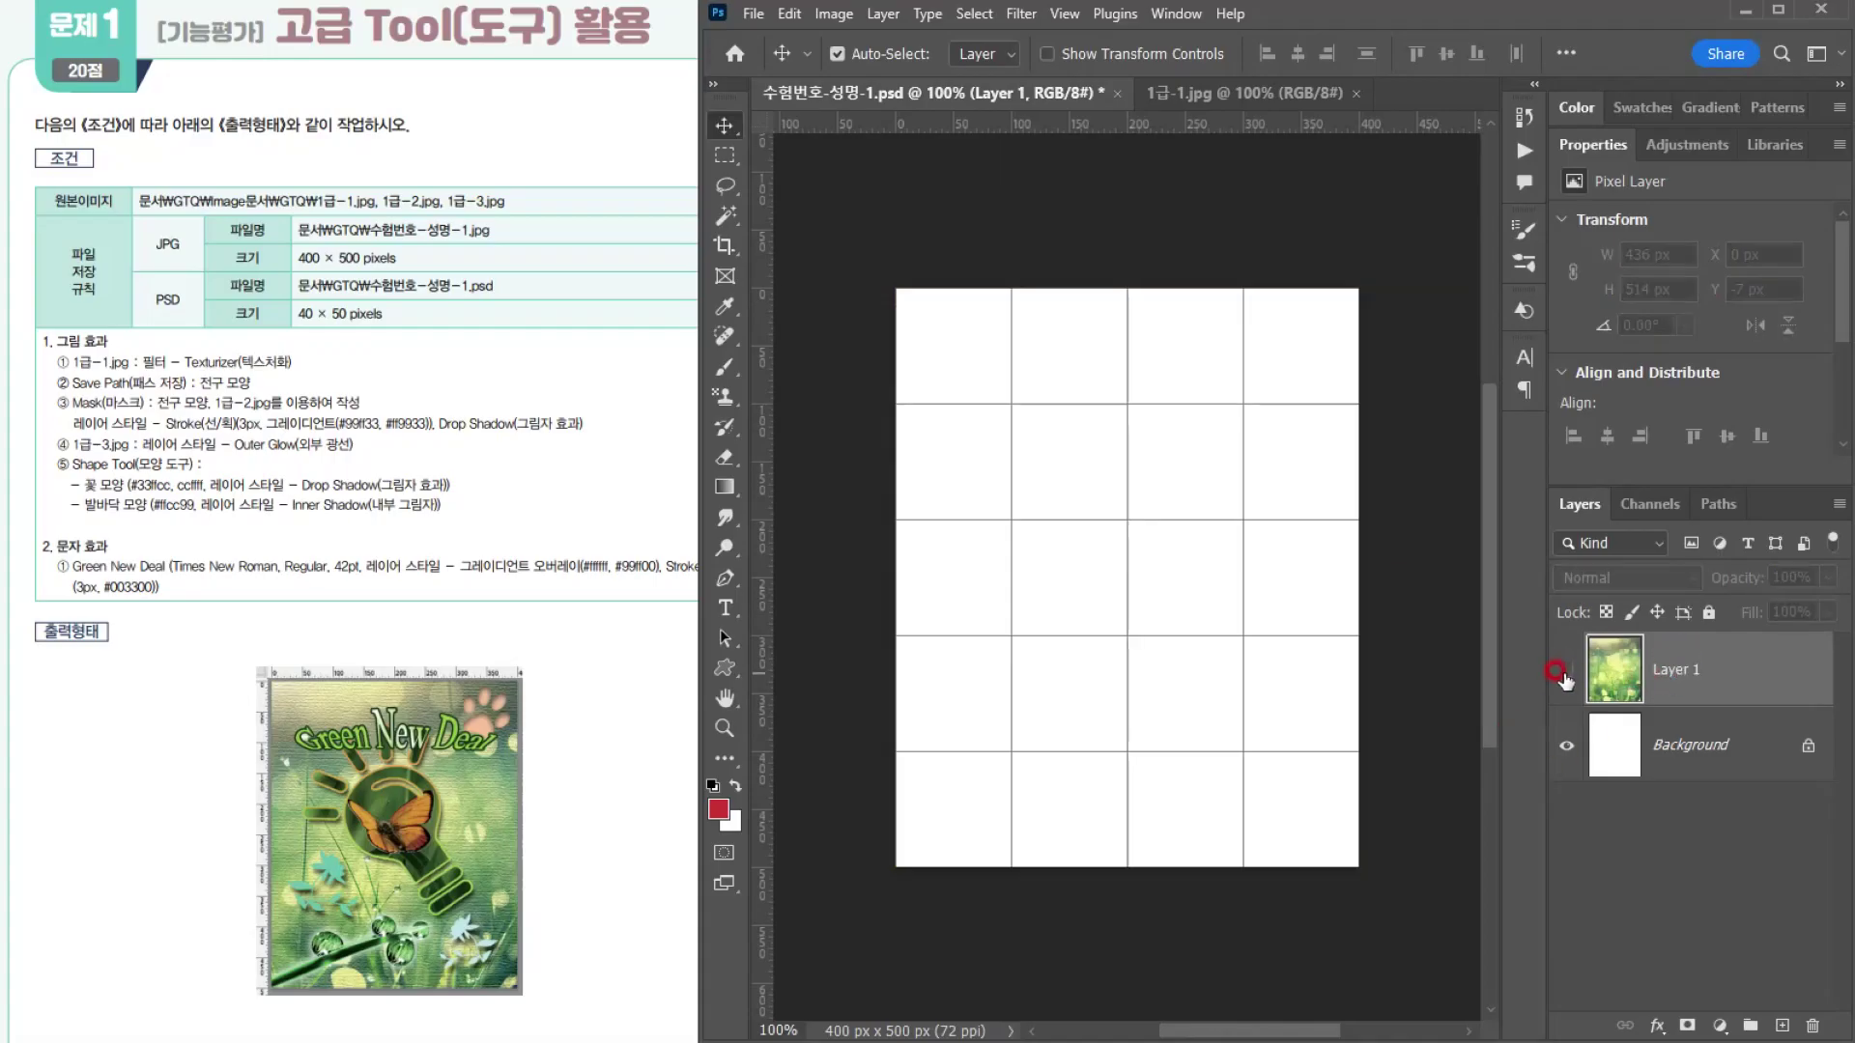
pyautogui.scroll(2, 1045, 457)
pyautogui.moveTo(1067, 514); pyautogui.dragTo(1044, 471)
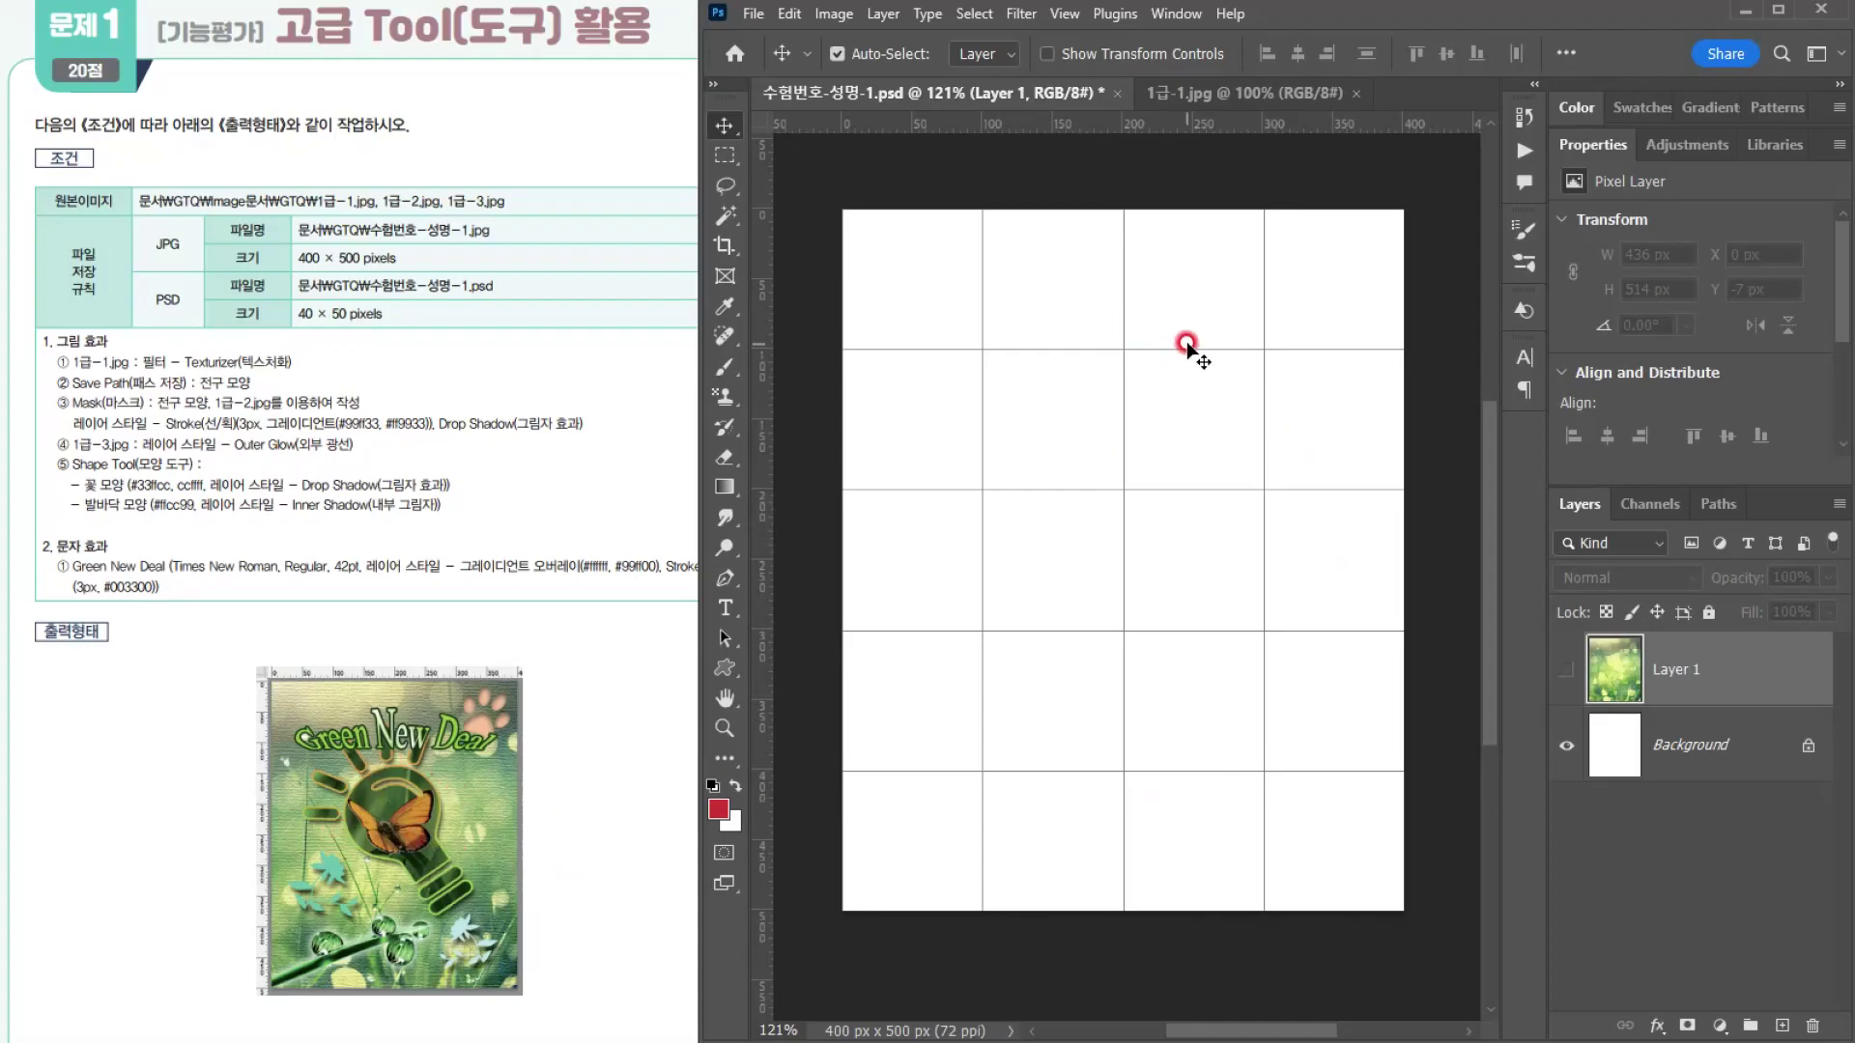
pyautogui.click(727, 576)
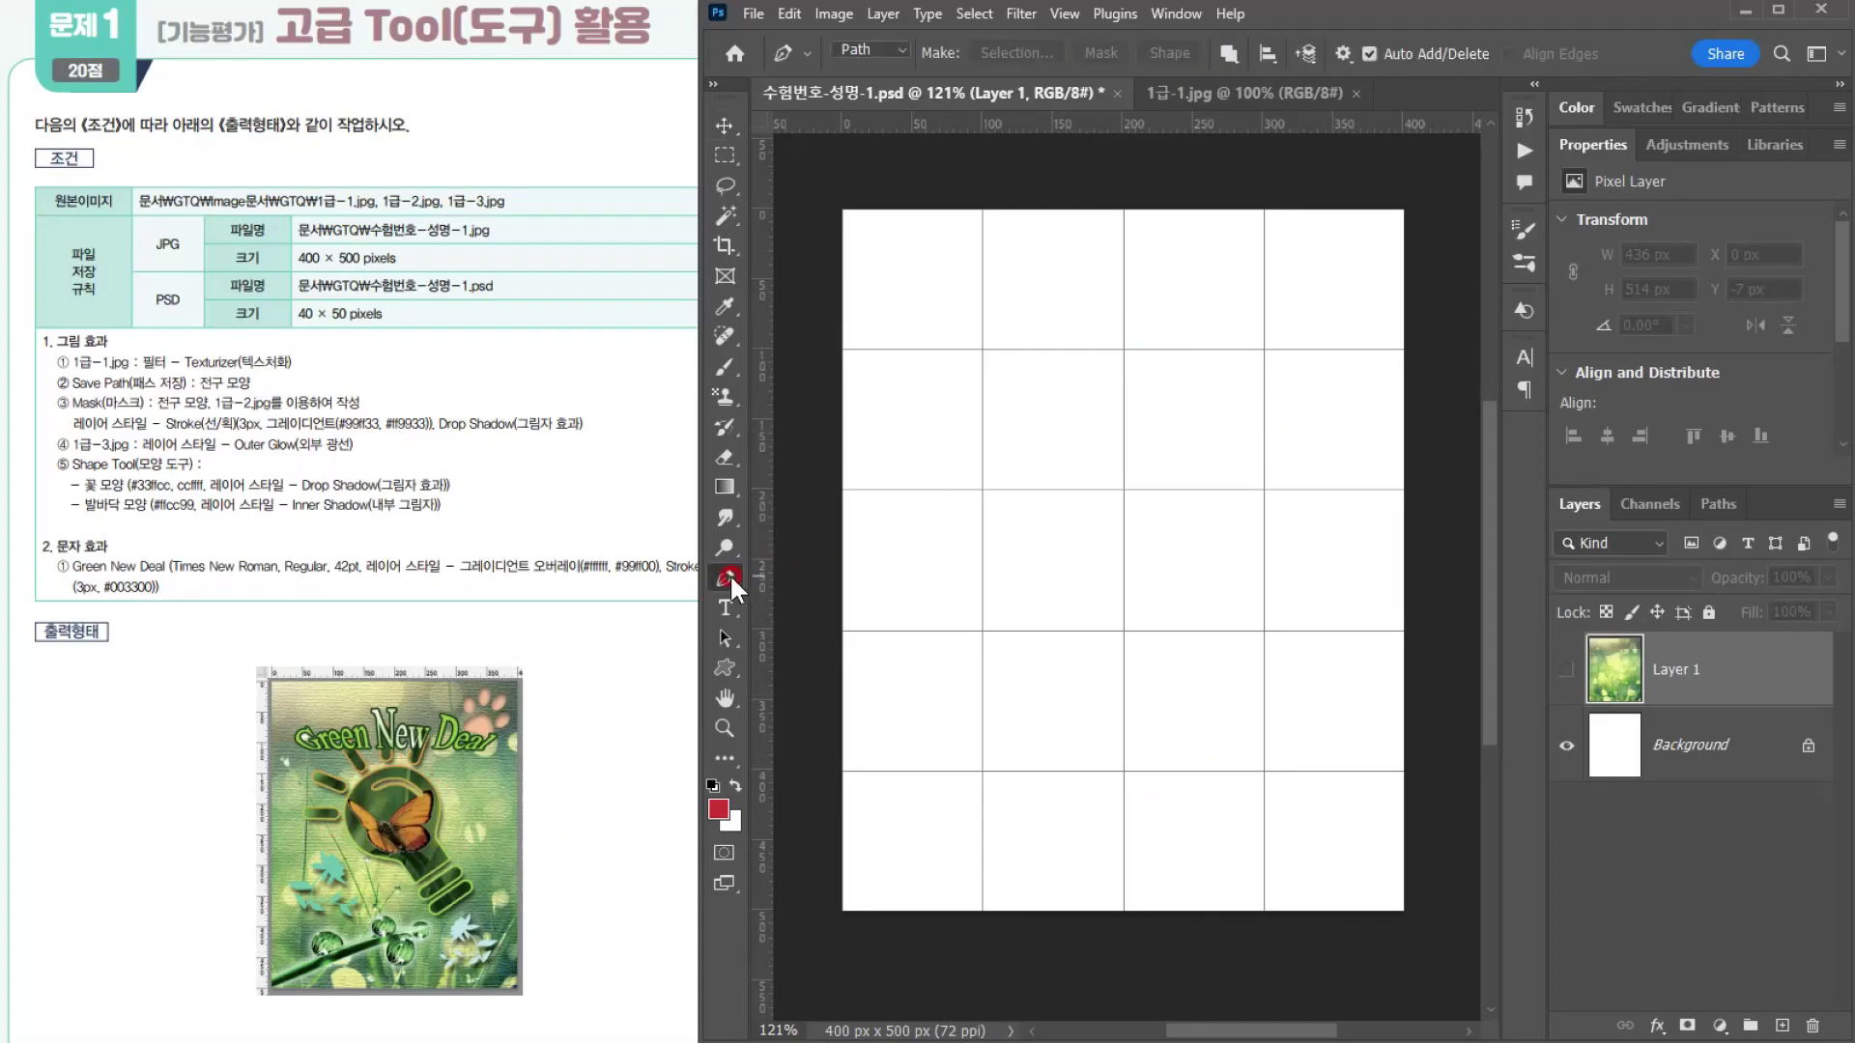
pyautogui.click(868, 48)
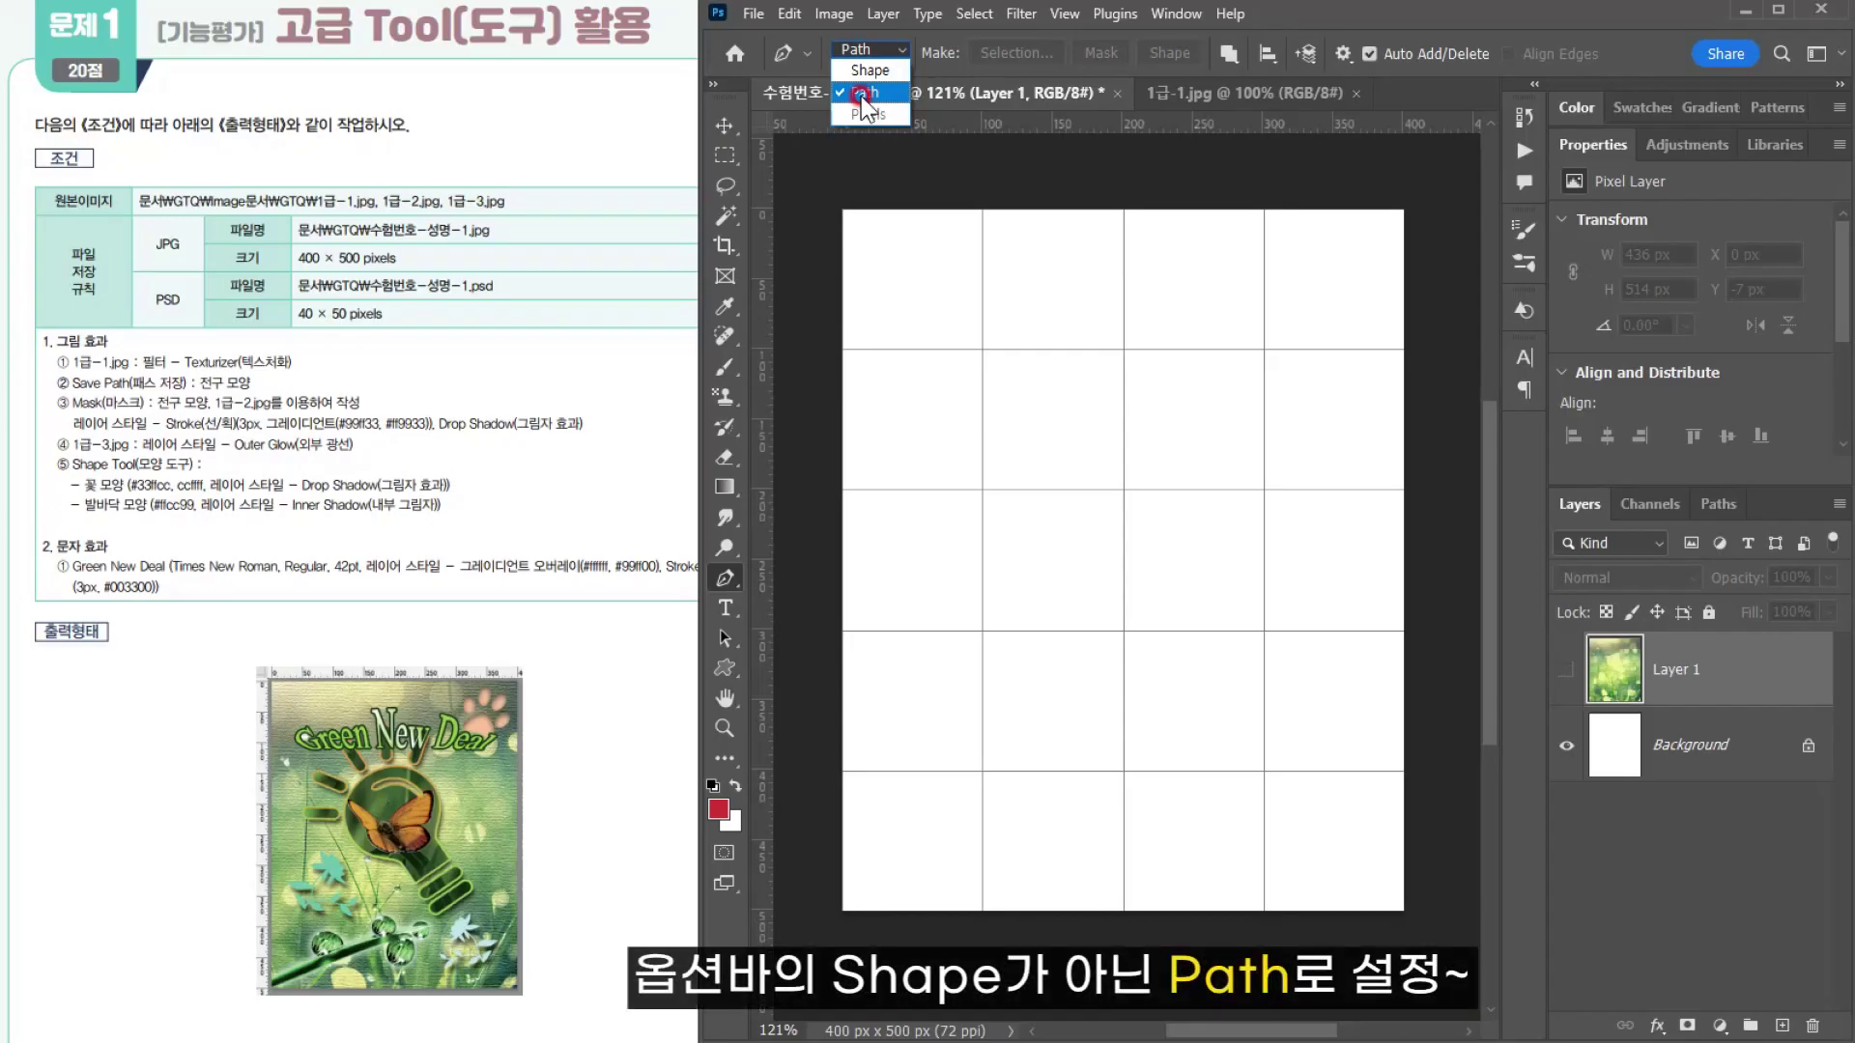
pyautogui.click(1229, 56)
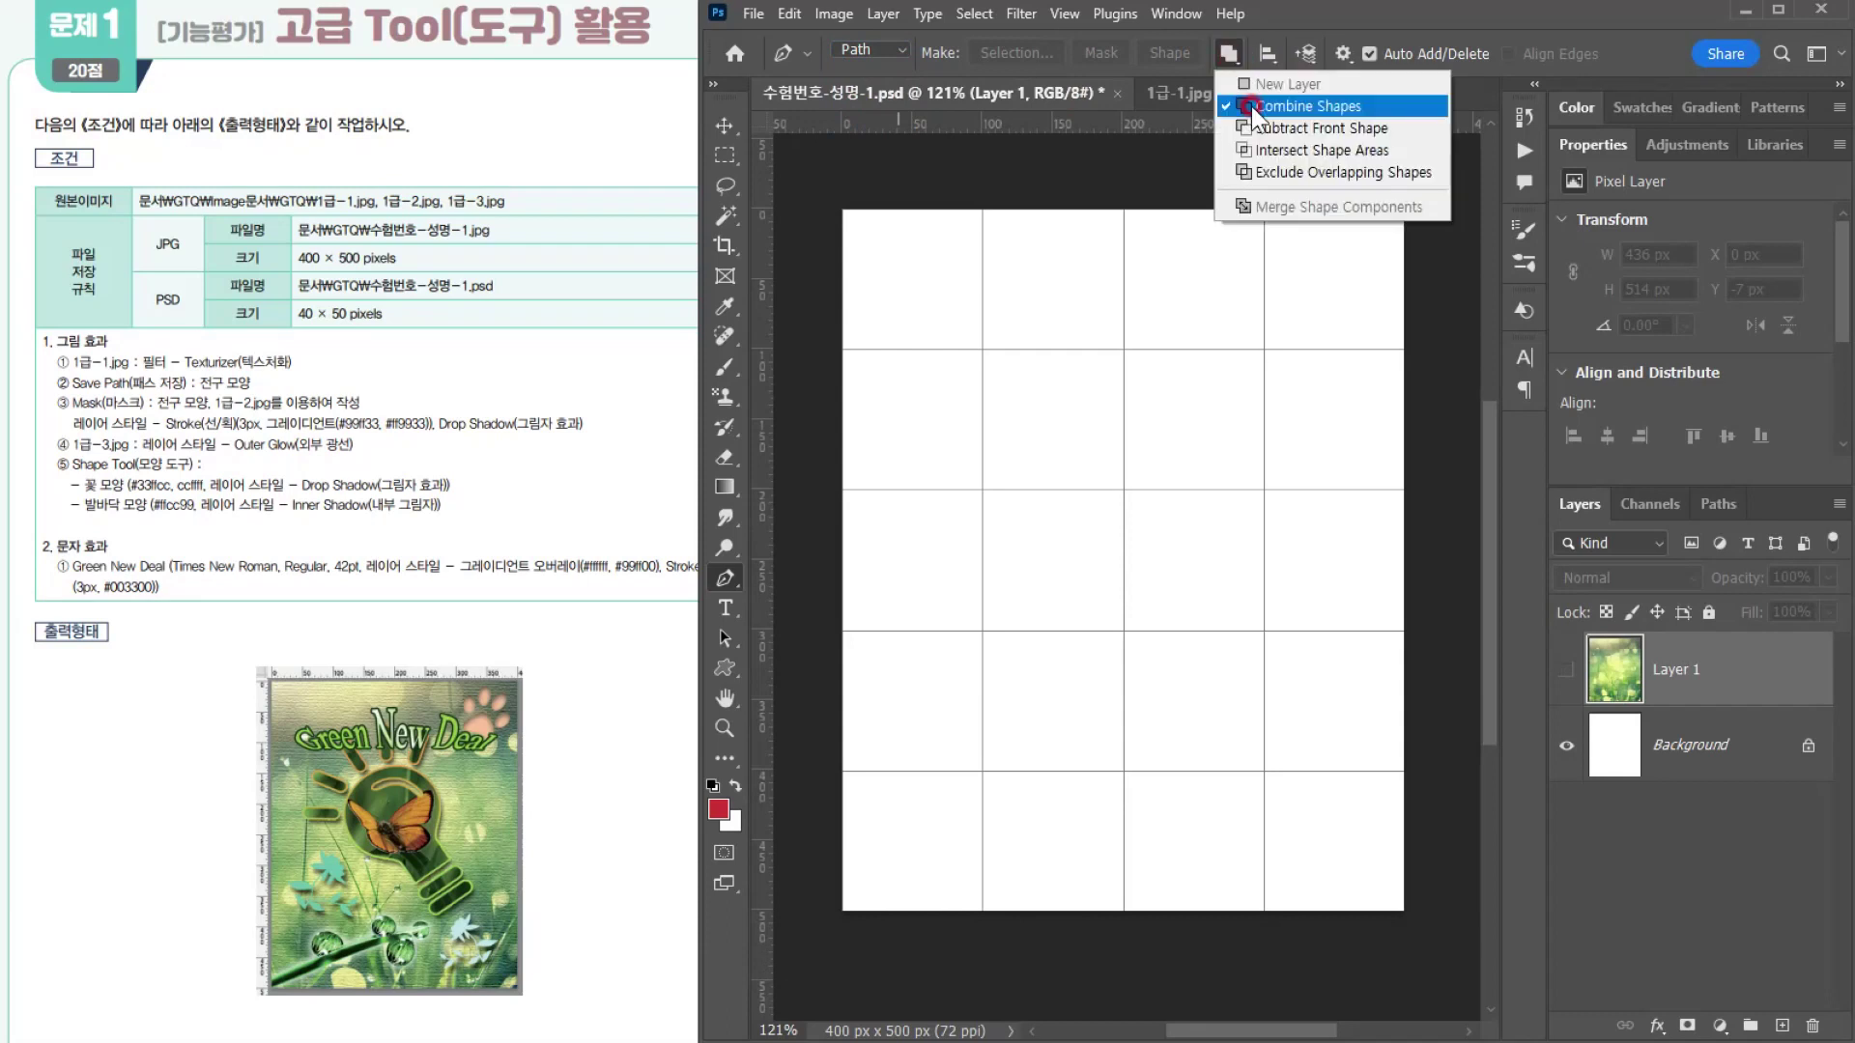
pyautogui.click(1267, 174)
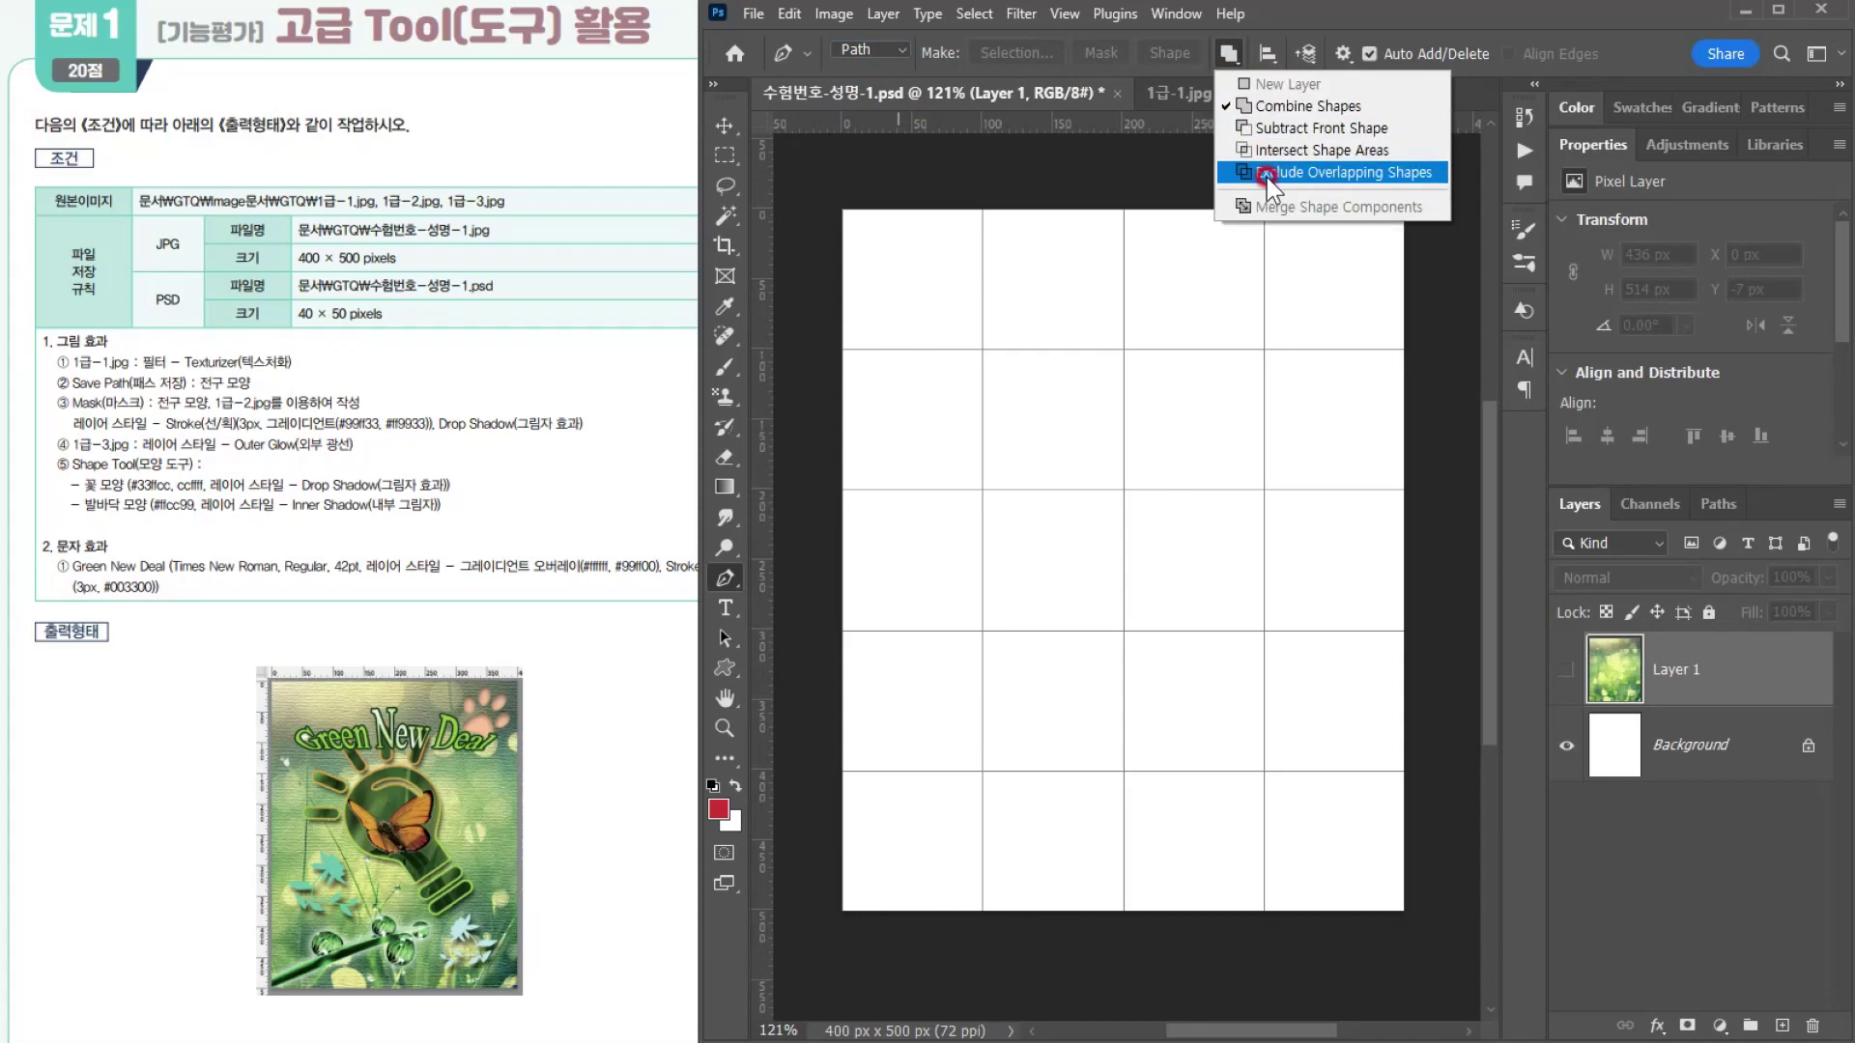
pyautogui.click(1269, 106)
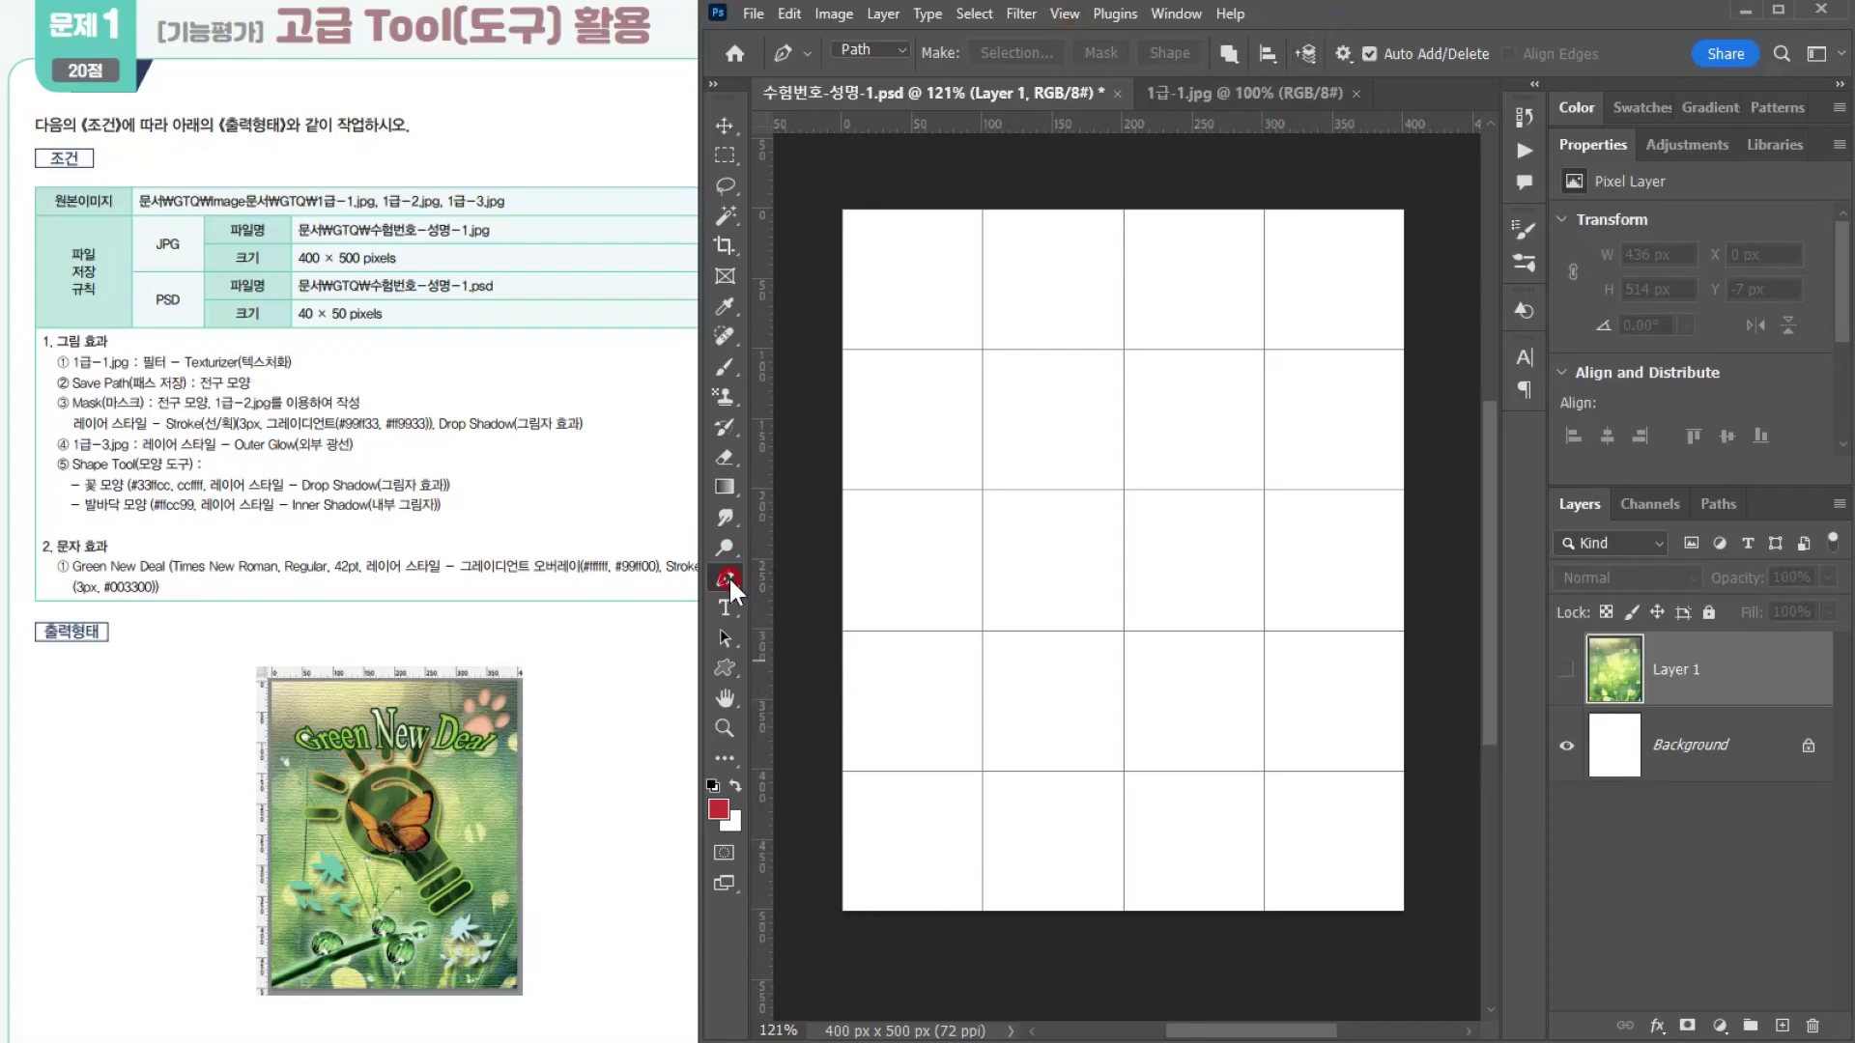
# Step: Draw a closed path for the right half of a light bulb, about 63 × 173 px, along the canvas's vertical centre line
pyautogui.click(1123, 414)
pyautogui.moveTo(1207, 474); pyautogui.dragTo(1227, 542)
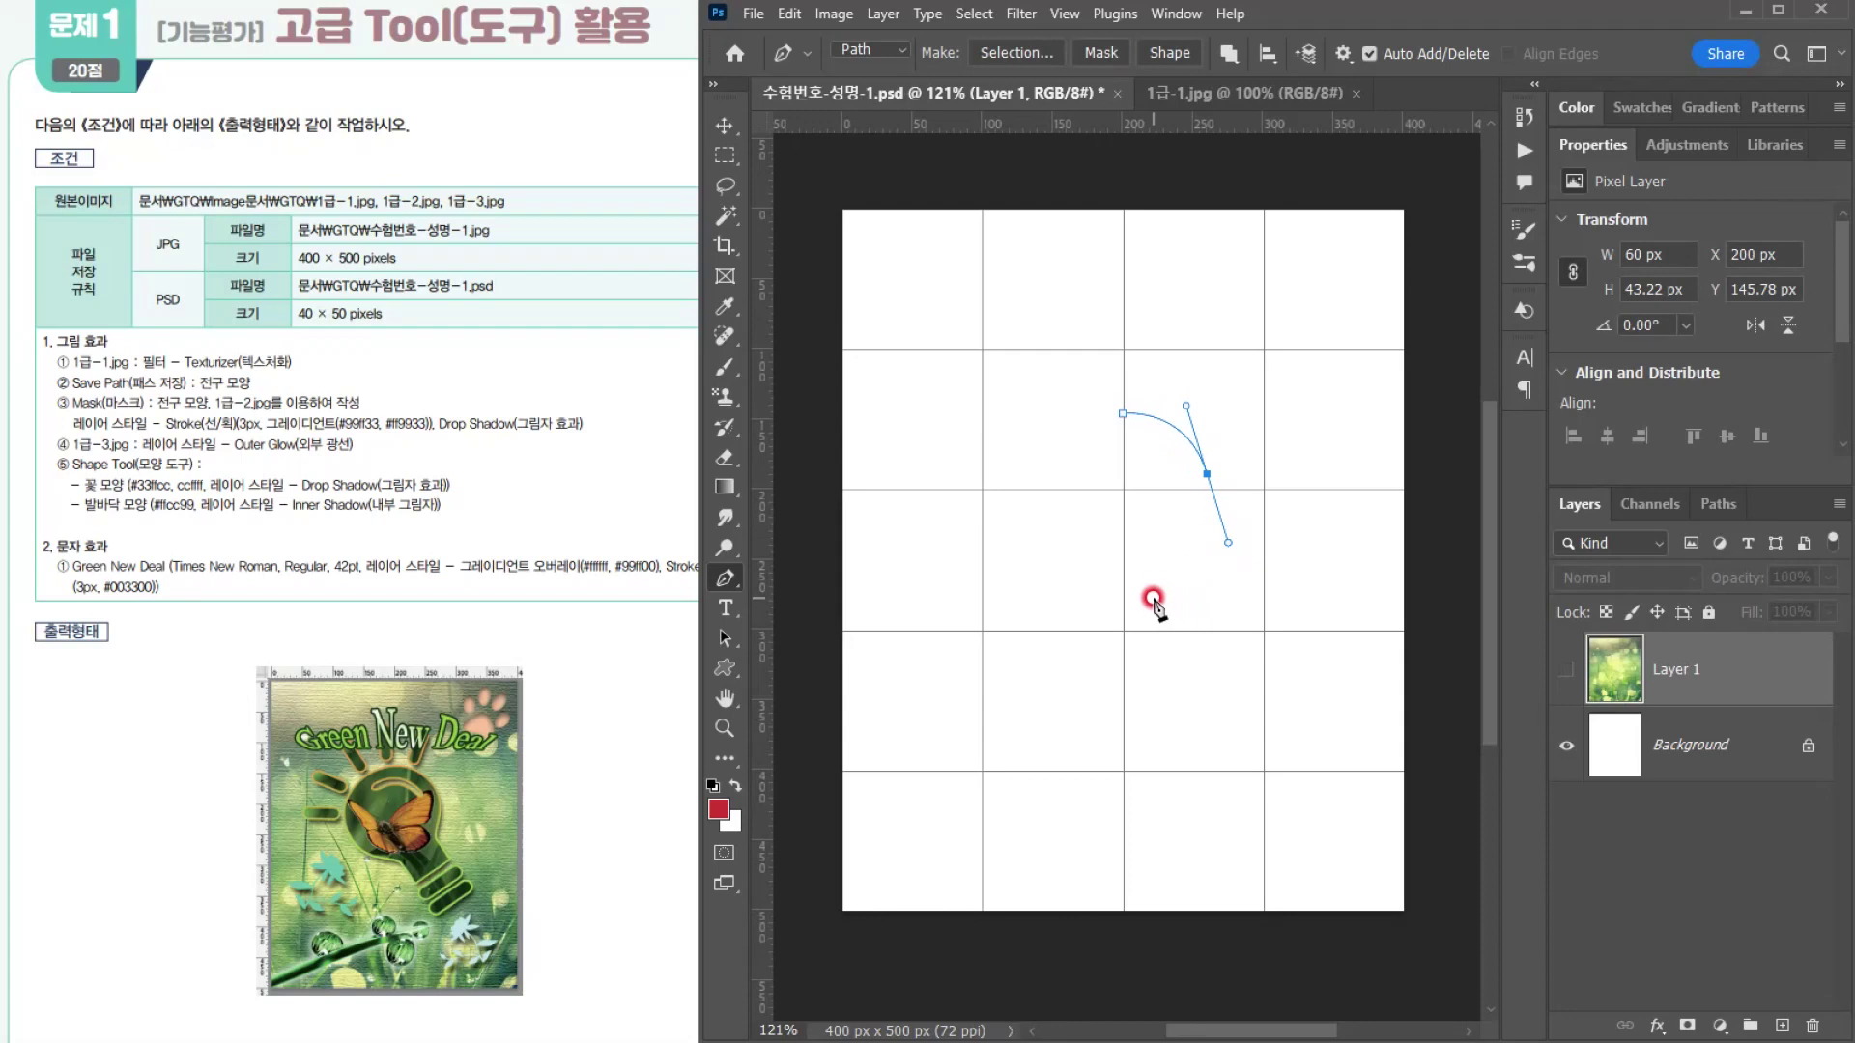
pyautogui.moveTo(1157, 633); pyautogui.dragTo(1151, 637)
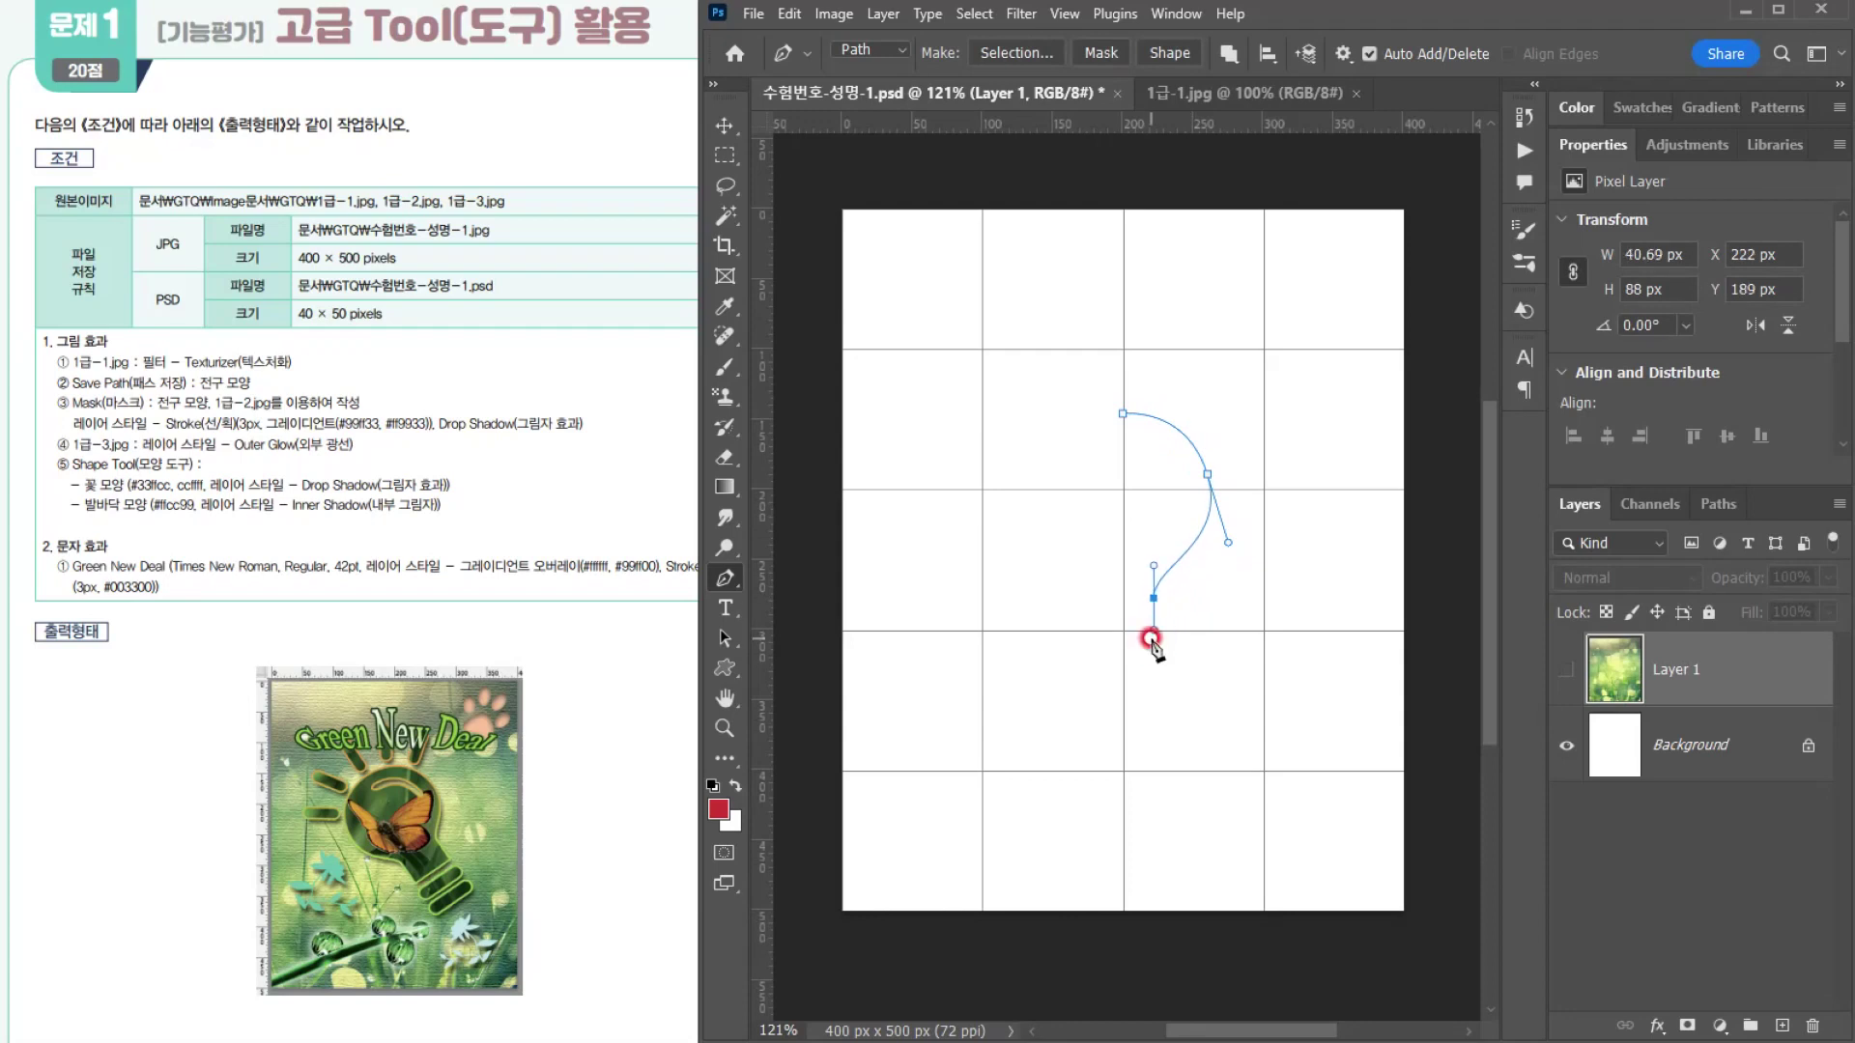
pyautogui.click(1153, 658)
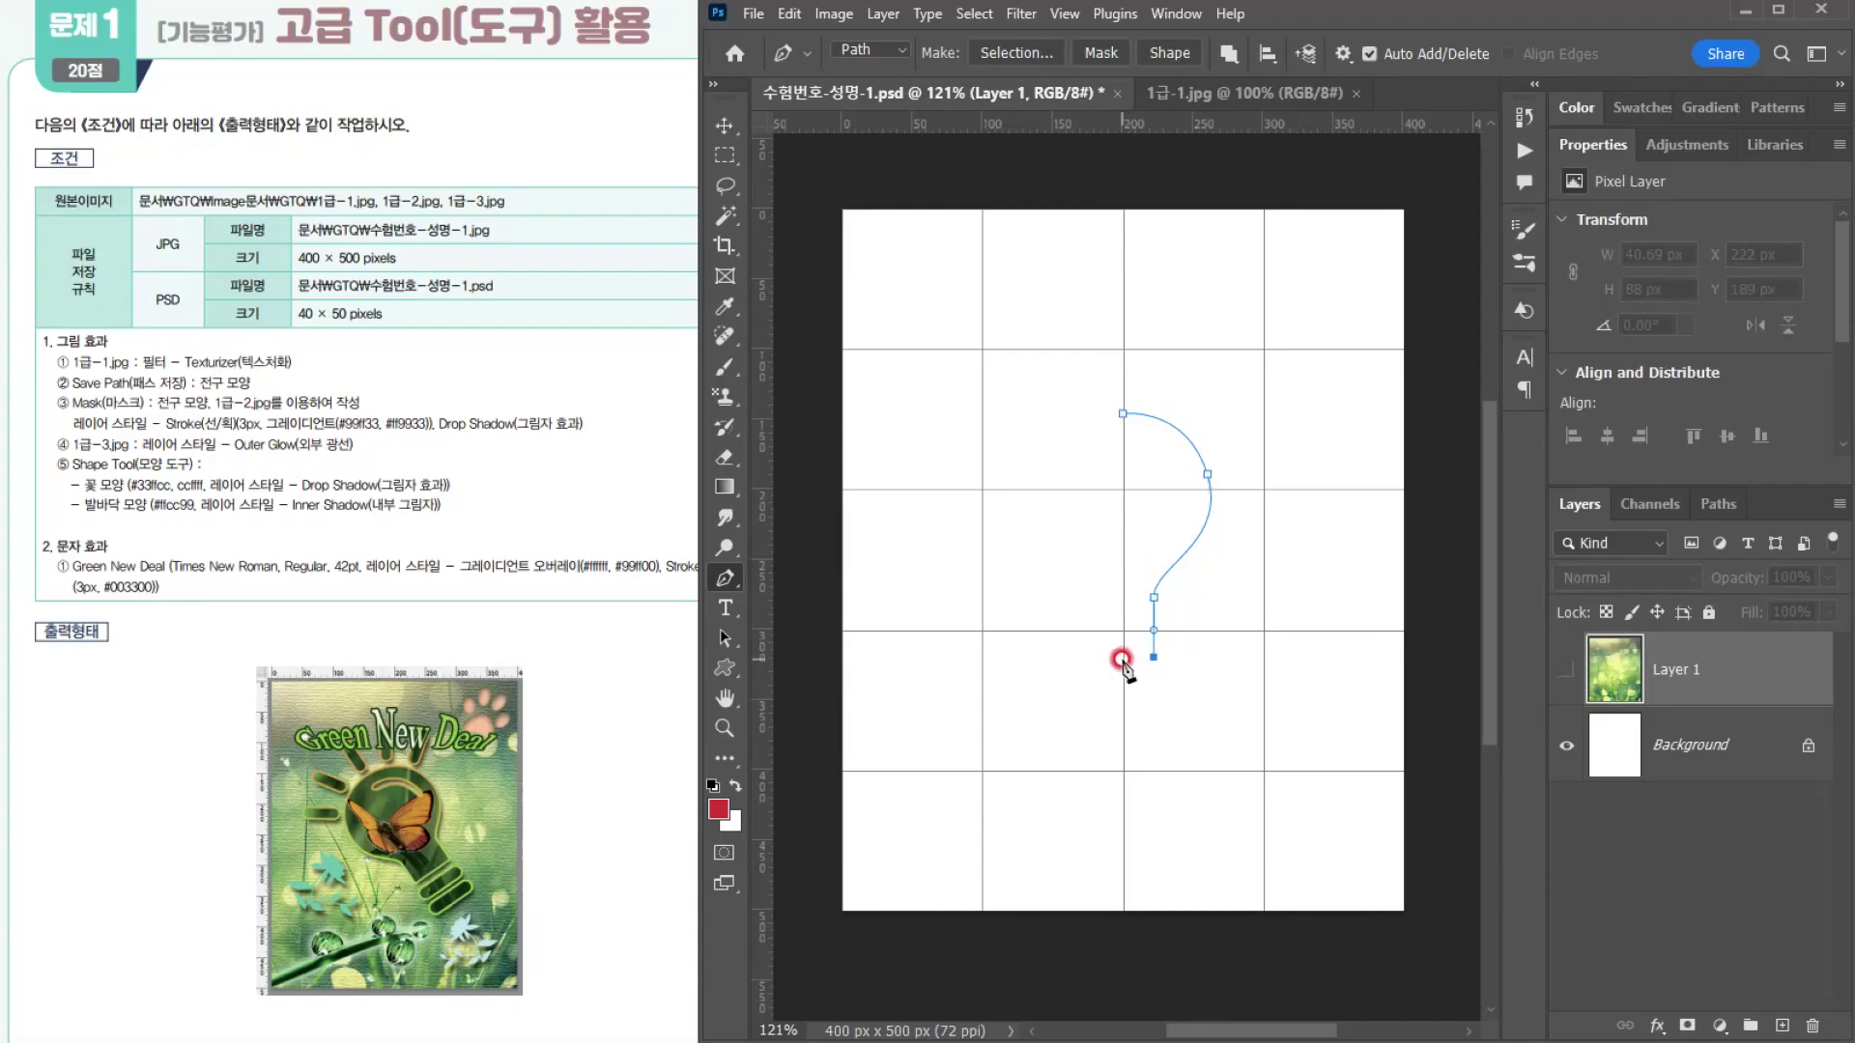
pyautogui.click(1121, 658)
pyautogui.click(1121, 417)
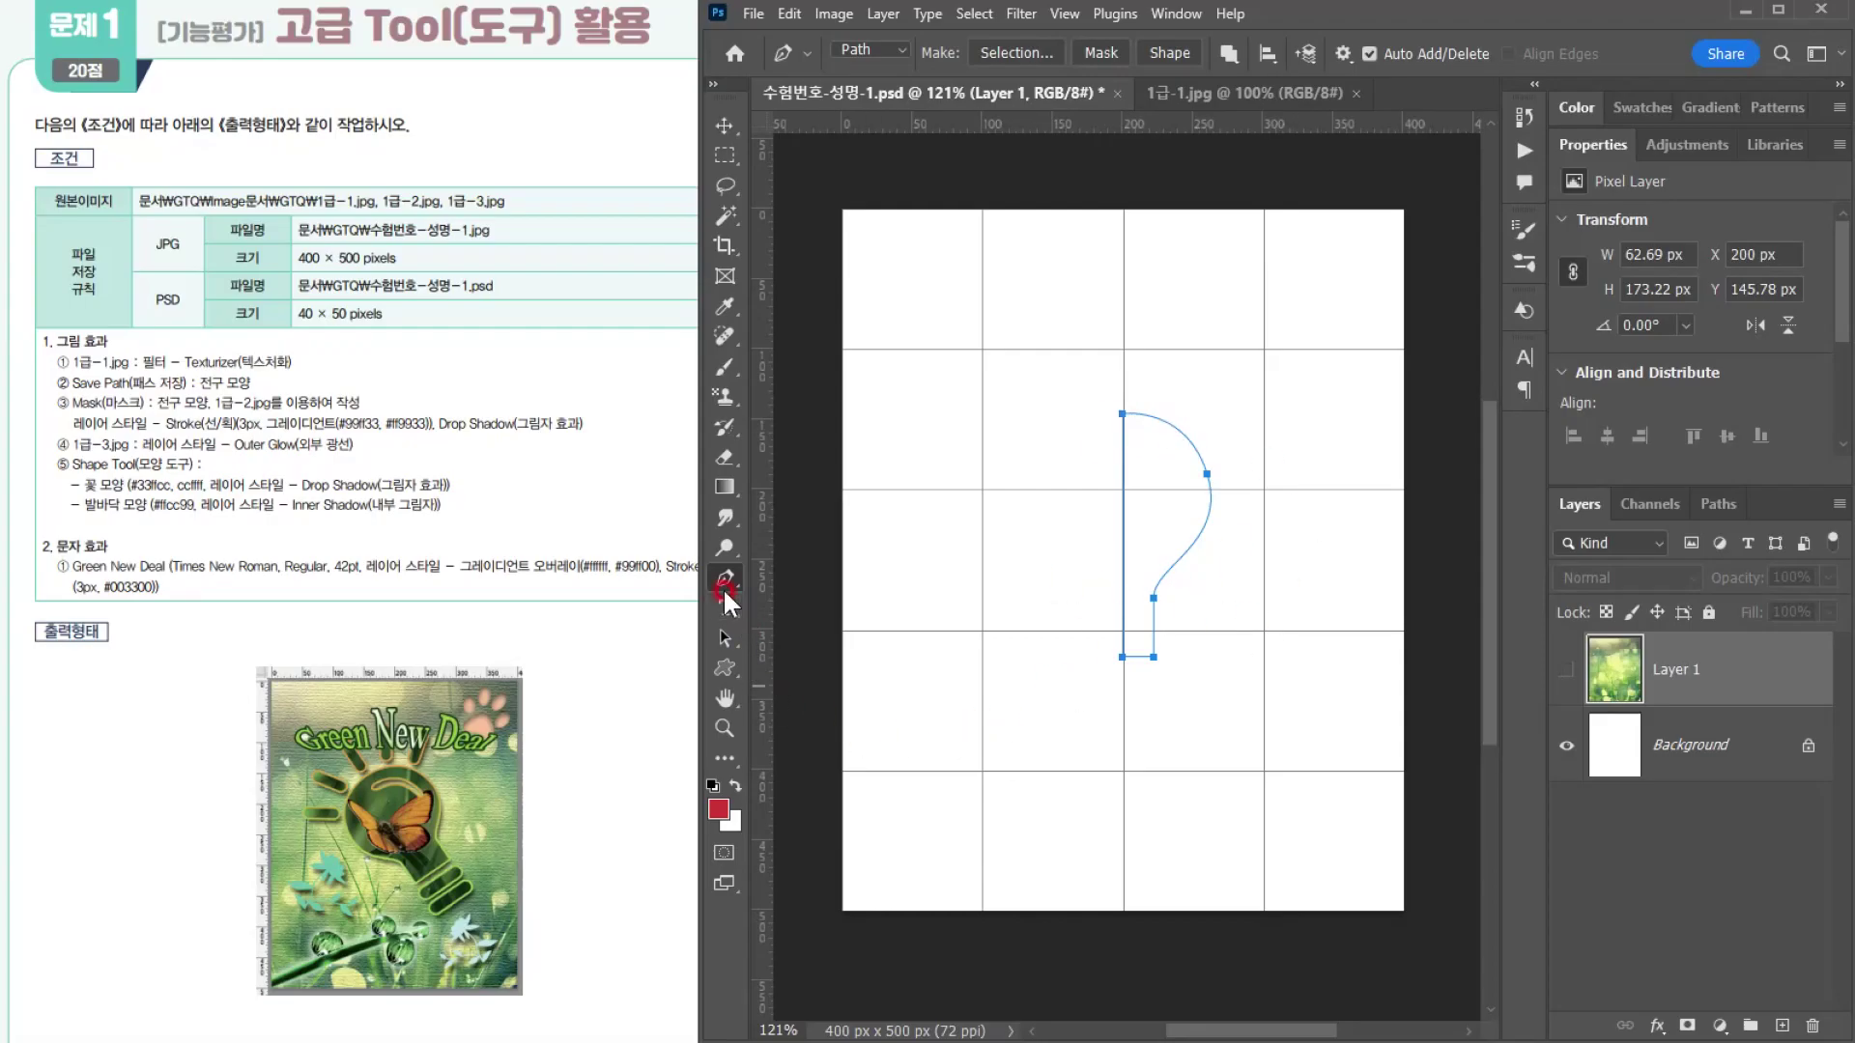
# Step: Duplicate the half-bulb path with the Path Selection Tool, placing the copy to the left of the original
pyautogui.click(724, 641)
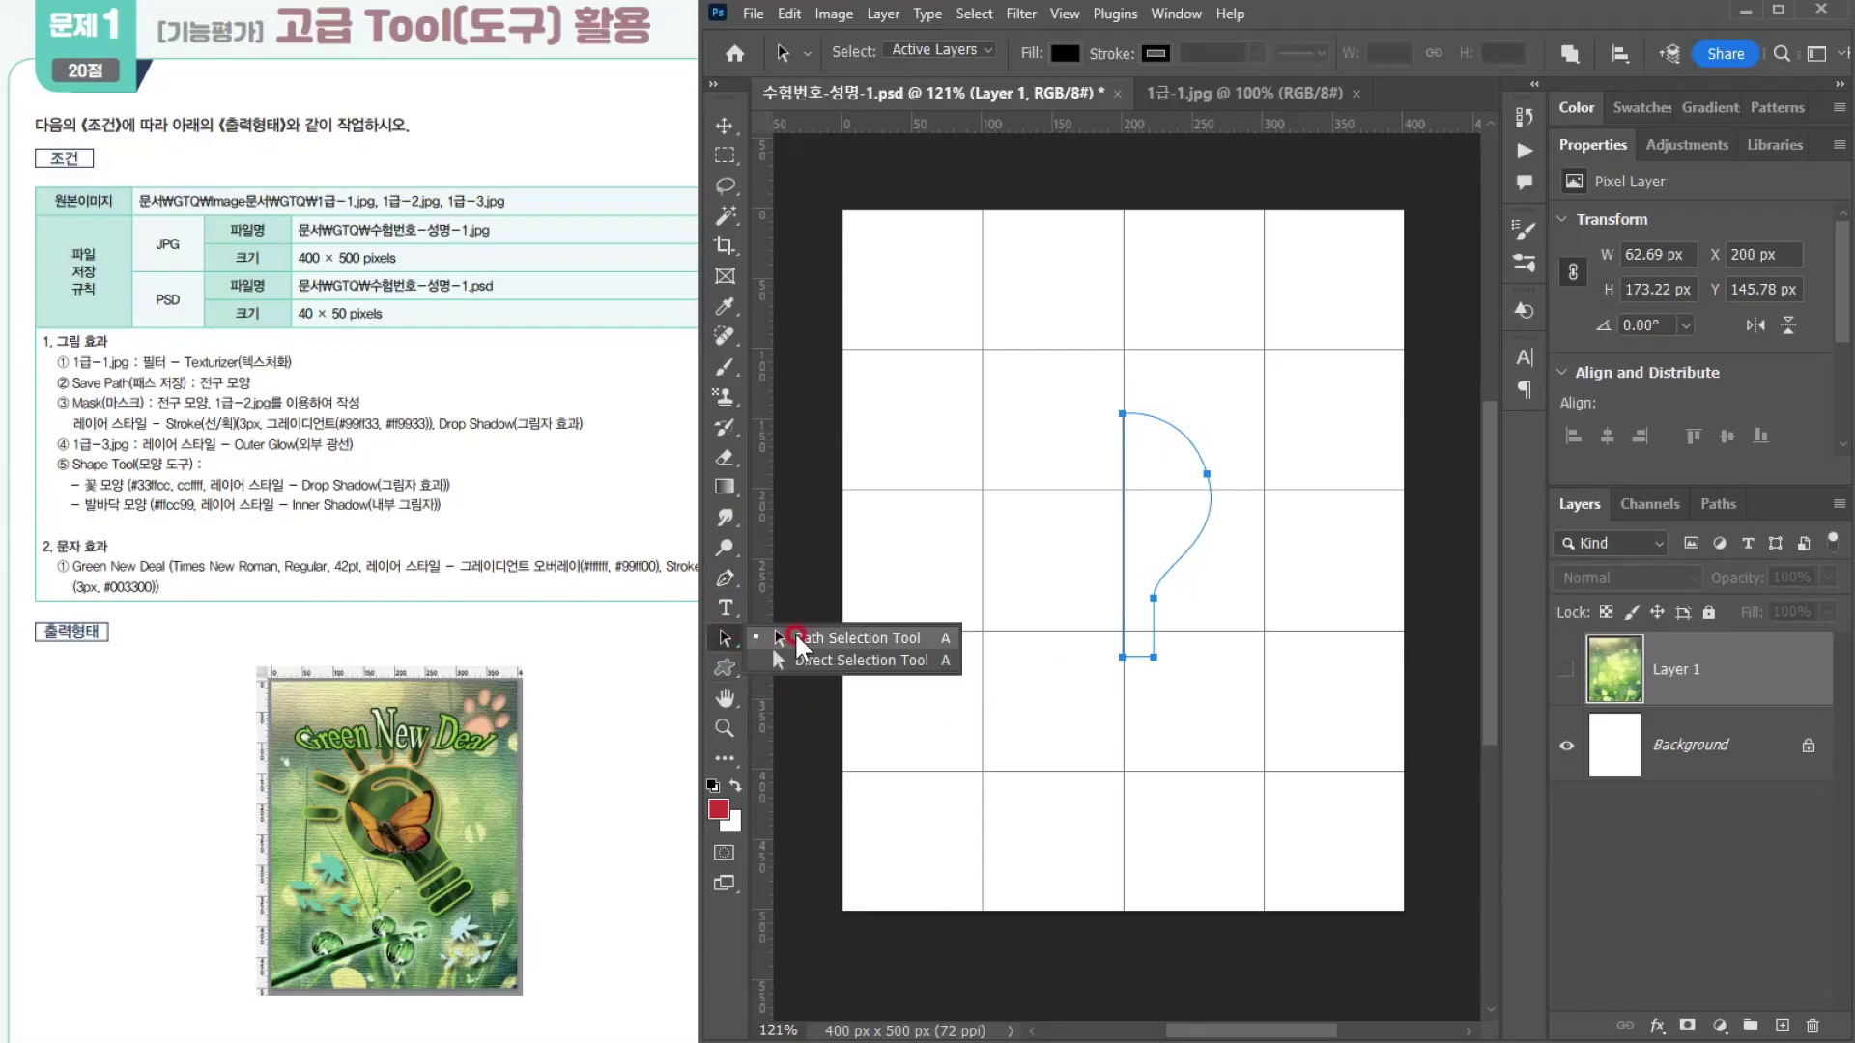
pyautogui.moveTo(794, 636); pyautogui.dragTo(817, 661)
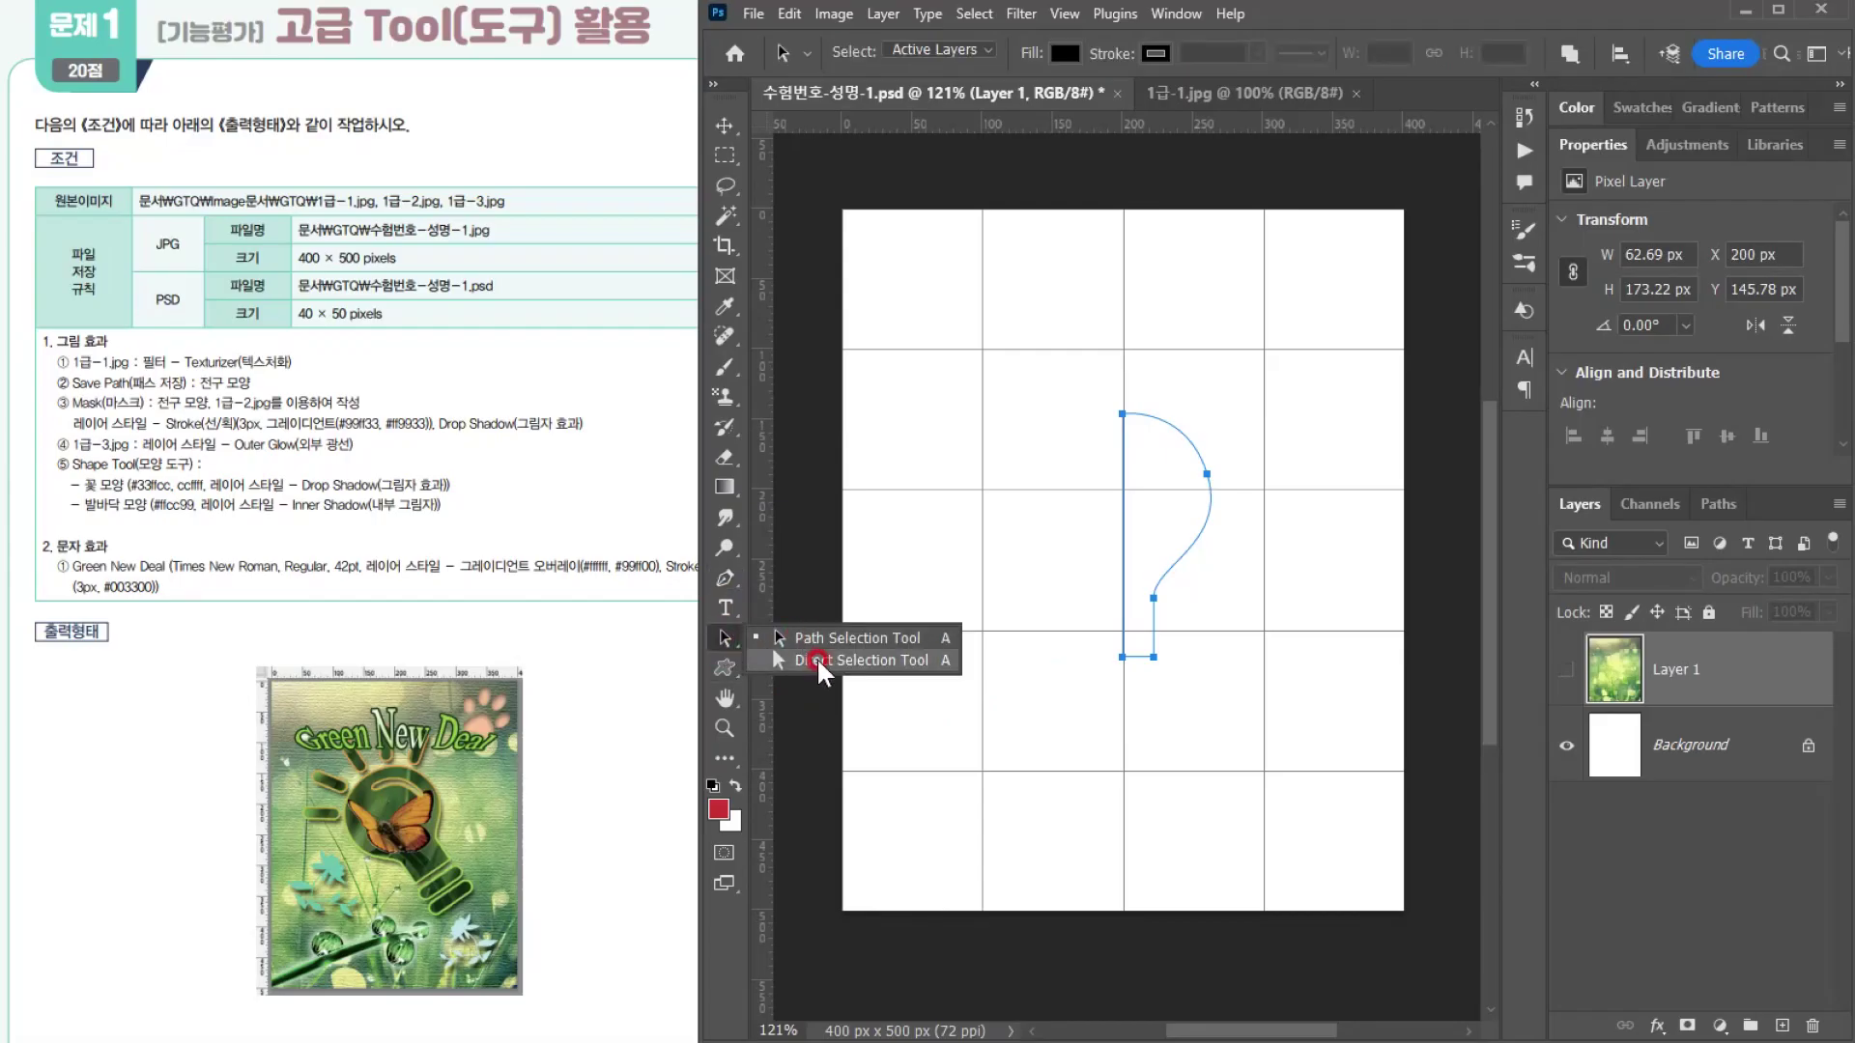
pyautogui.moveTo(818, 661)
pyautogui.mouseDown()
pyautogui.moveTo(724, 637)
pyautogui.moveTo(803, 645)
pyautogui.mouseUp()
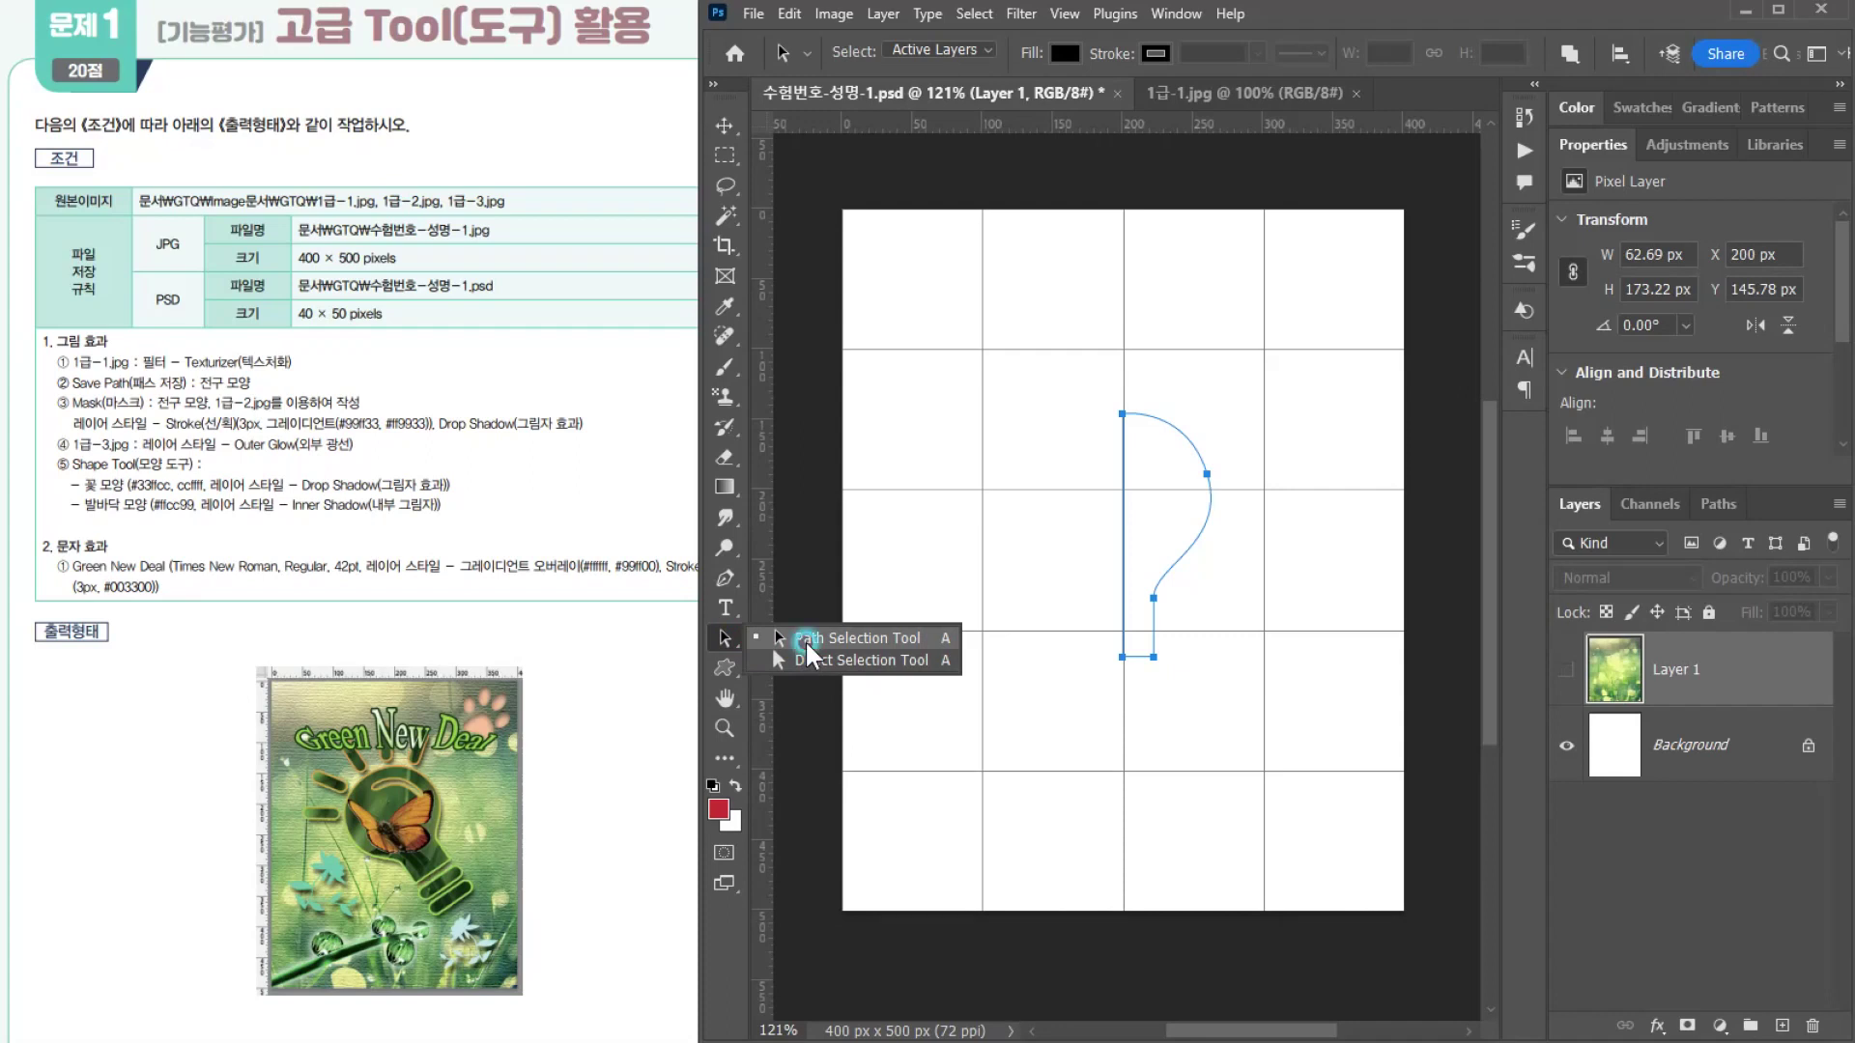
pyautogui.moveTo(809, 649); pyautogui.dragTo(810, 651)
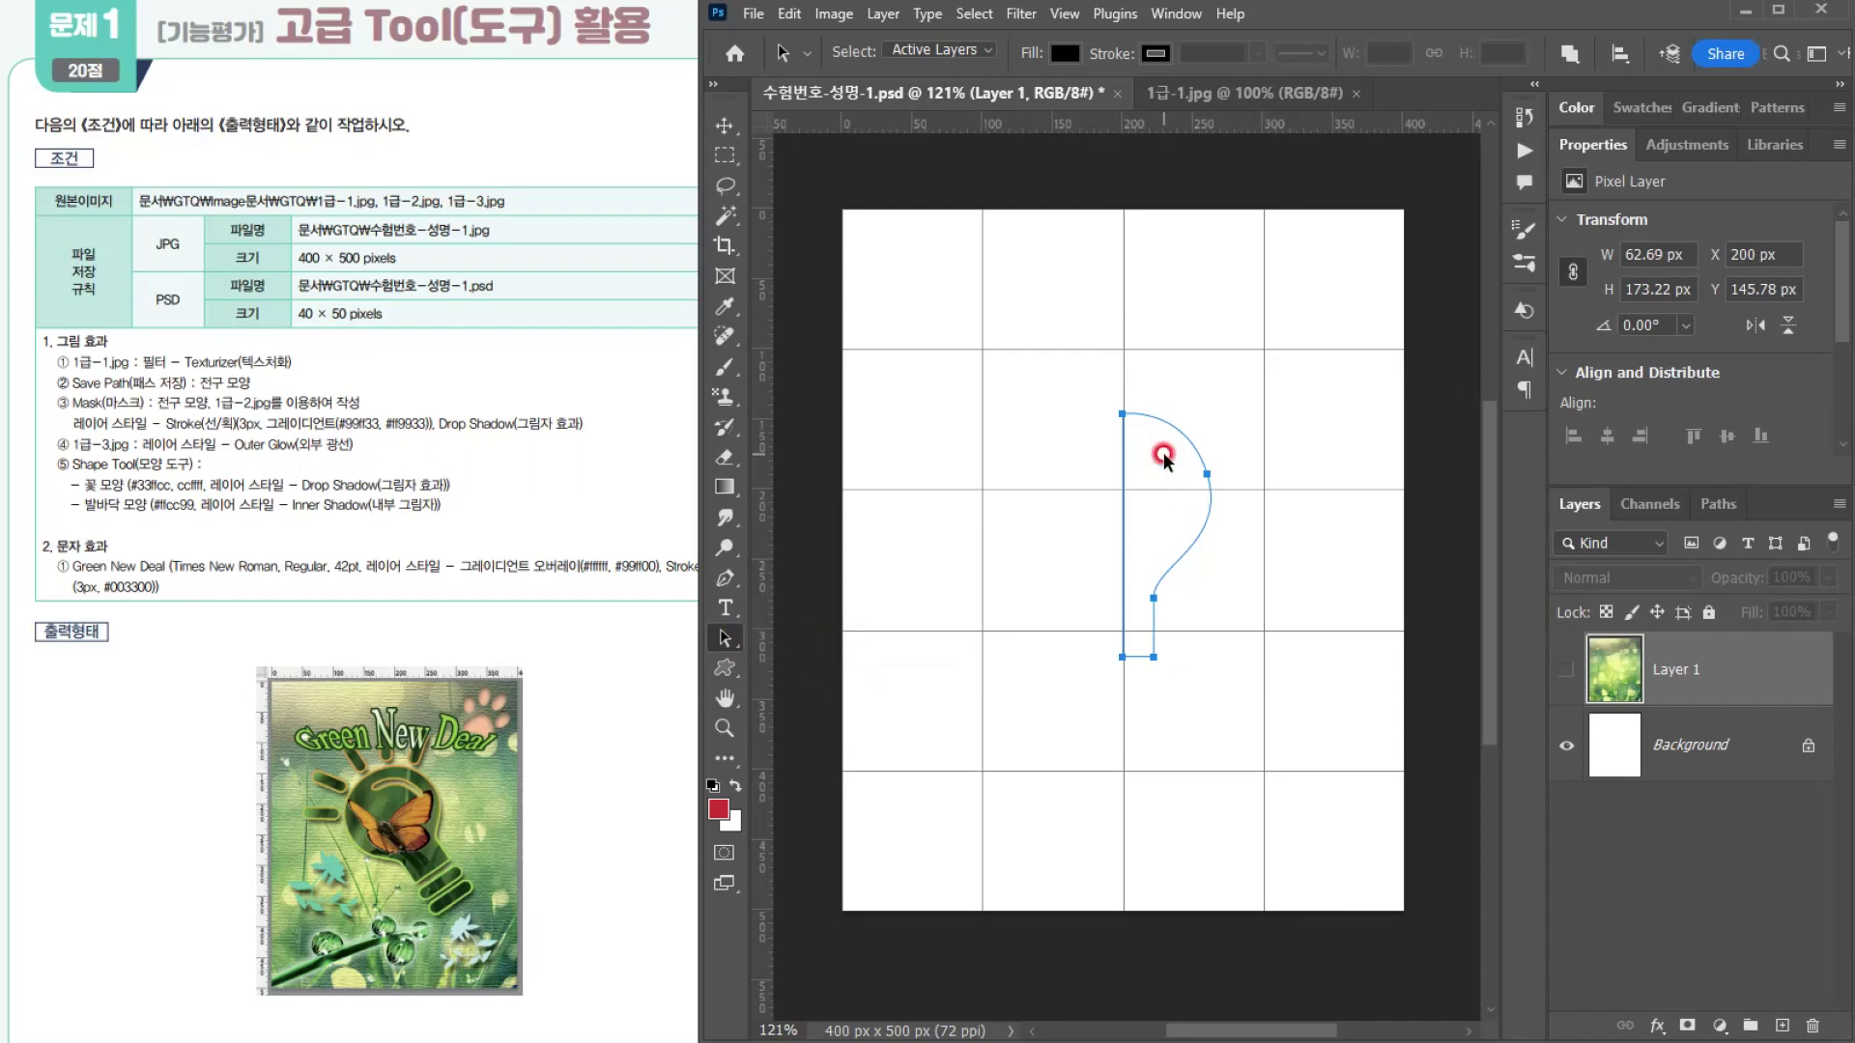
pyautogui.moveTo(1164, 459)
pyautogui.mouseDown()
pyautogui.moveTo(1179, 470)
pyautogui.moveTo(1089, 467)
pyautogui.moveTo(1093, 591)
pyautogui.mouseUp()
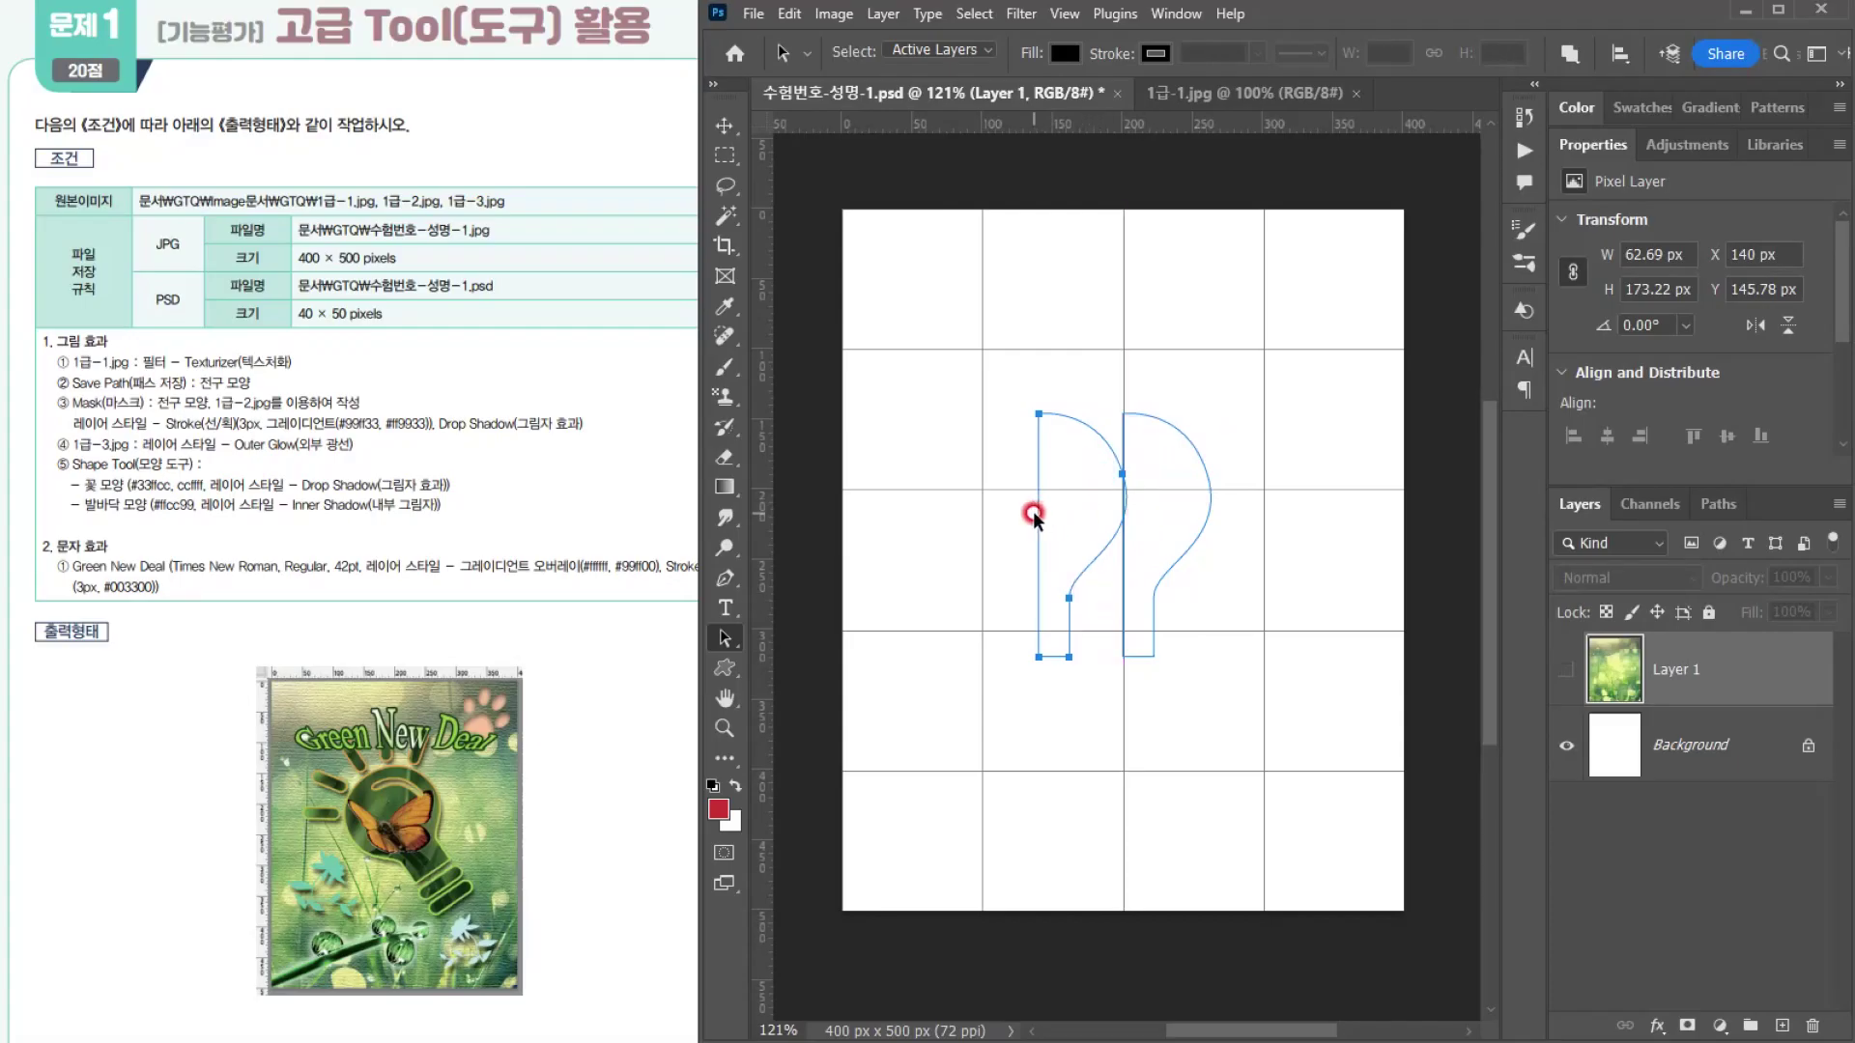
# Step: Flip the duplicated half horizontally and fit its straight edge to the centre line to complete the symmetrical bulb
pyautogui.hotkey('ctrl', 't')
pyautogui.rightClick(1082, 456)
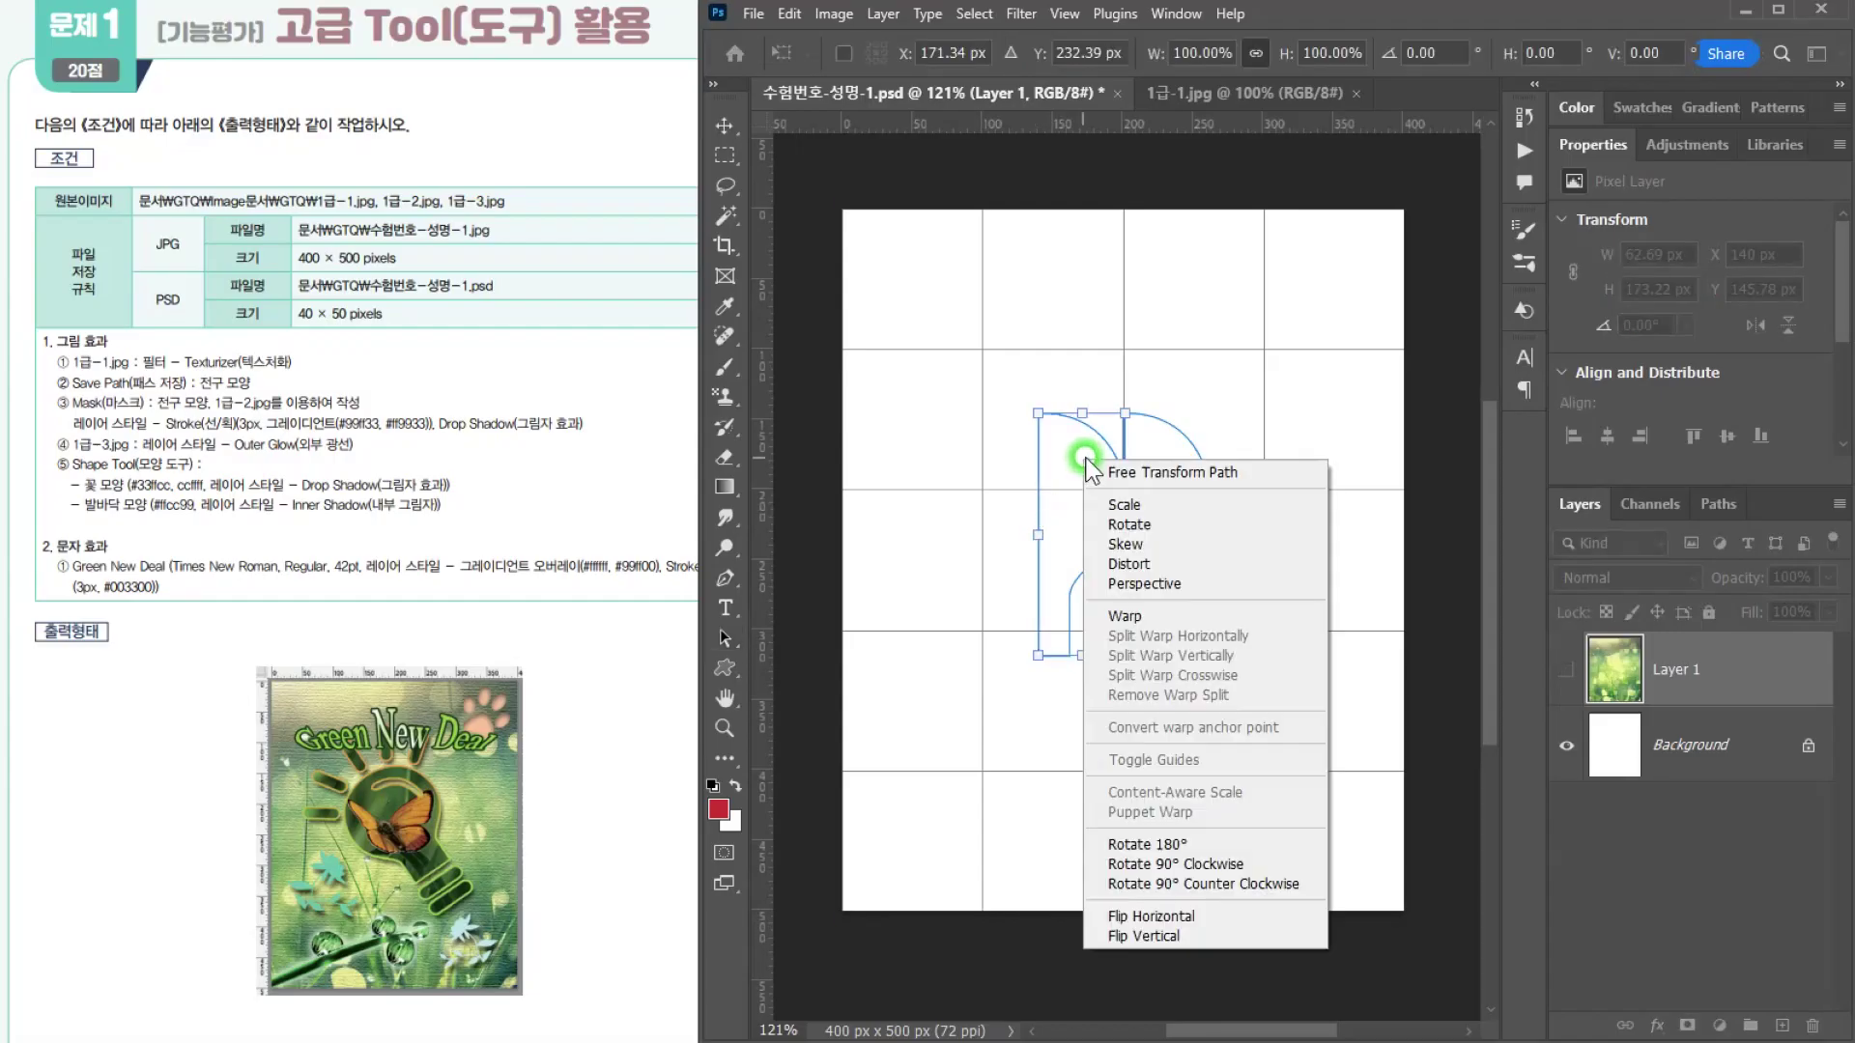
pyautogui.click(1145, 916)
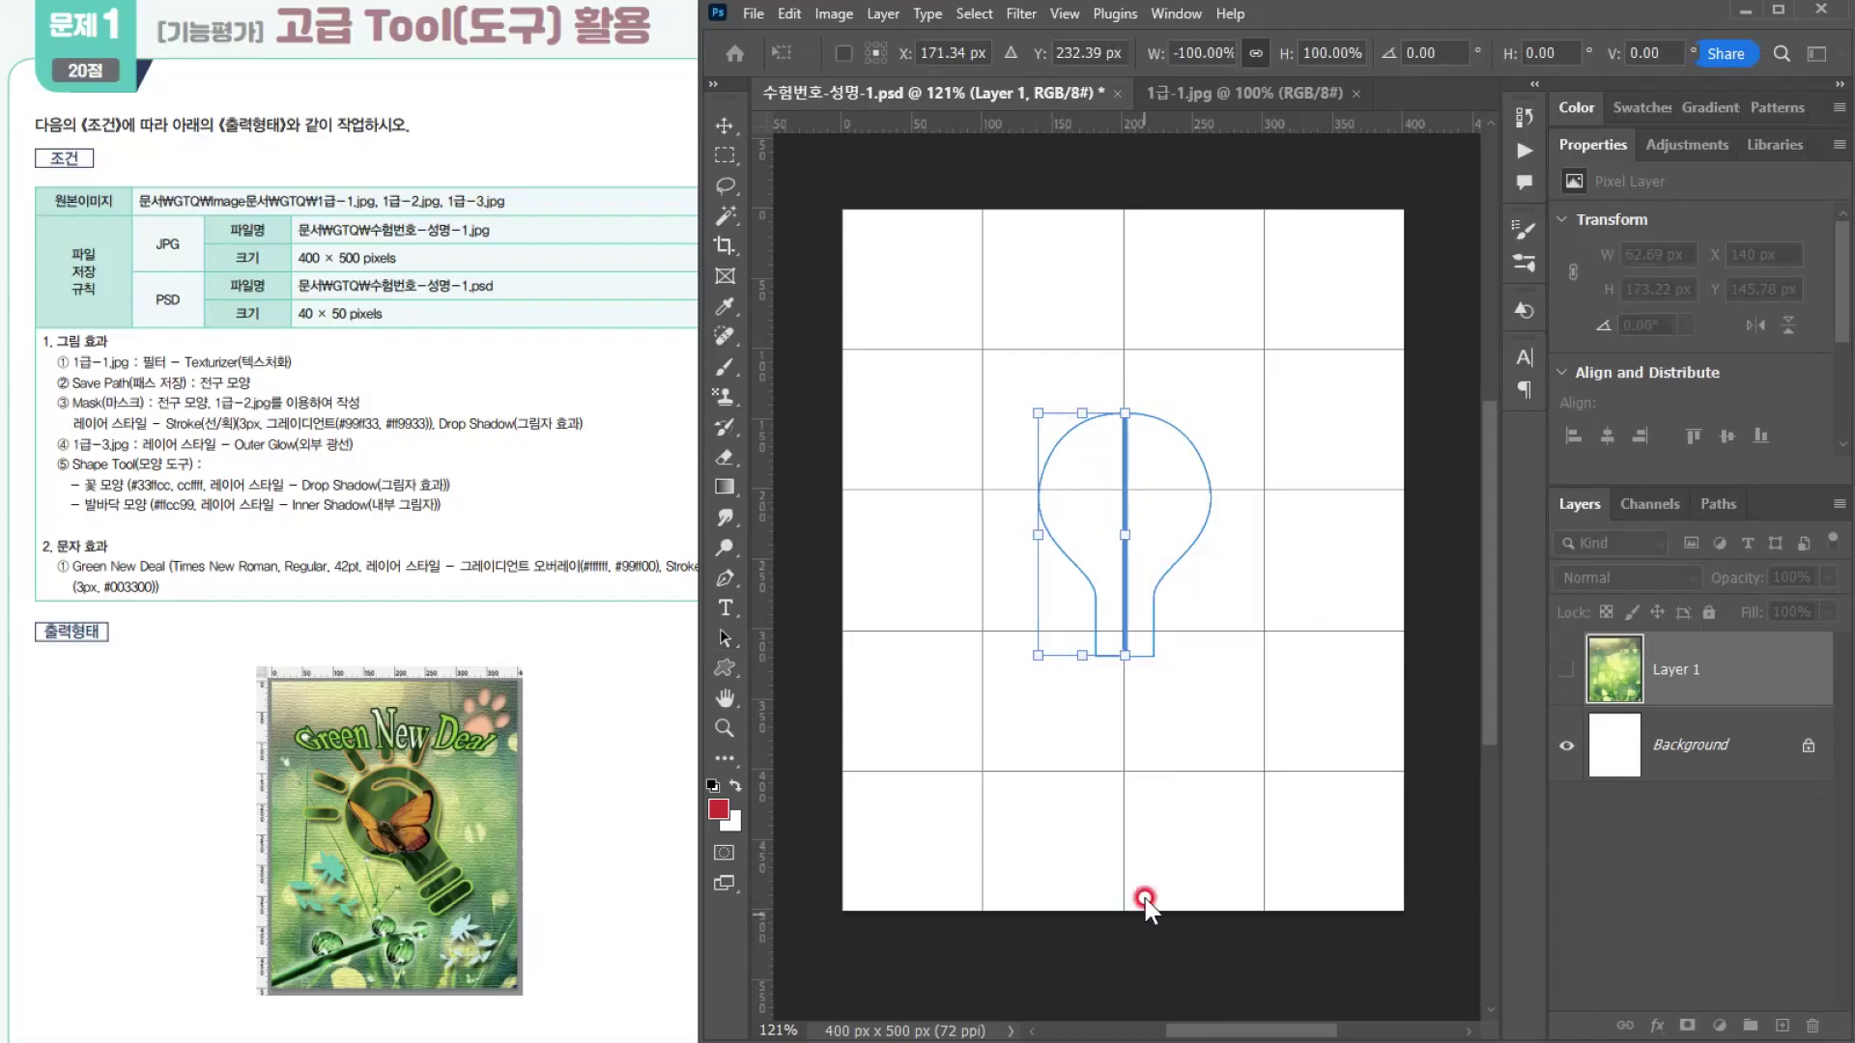
pyautogui.scroll(10, 1125, 467)
pyautogui.moveTo(1026, 416); pyautogui.dragTo(1014, 416)
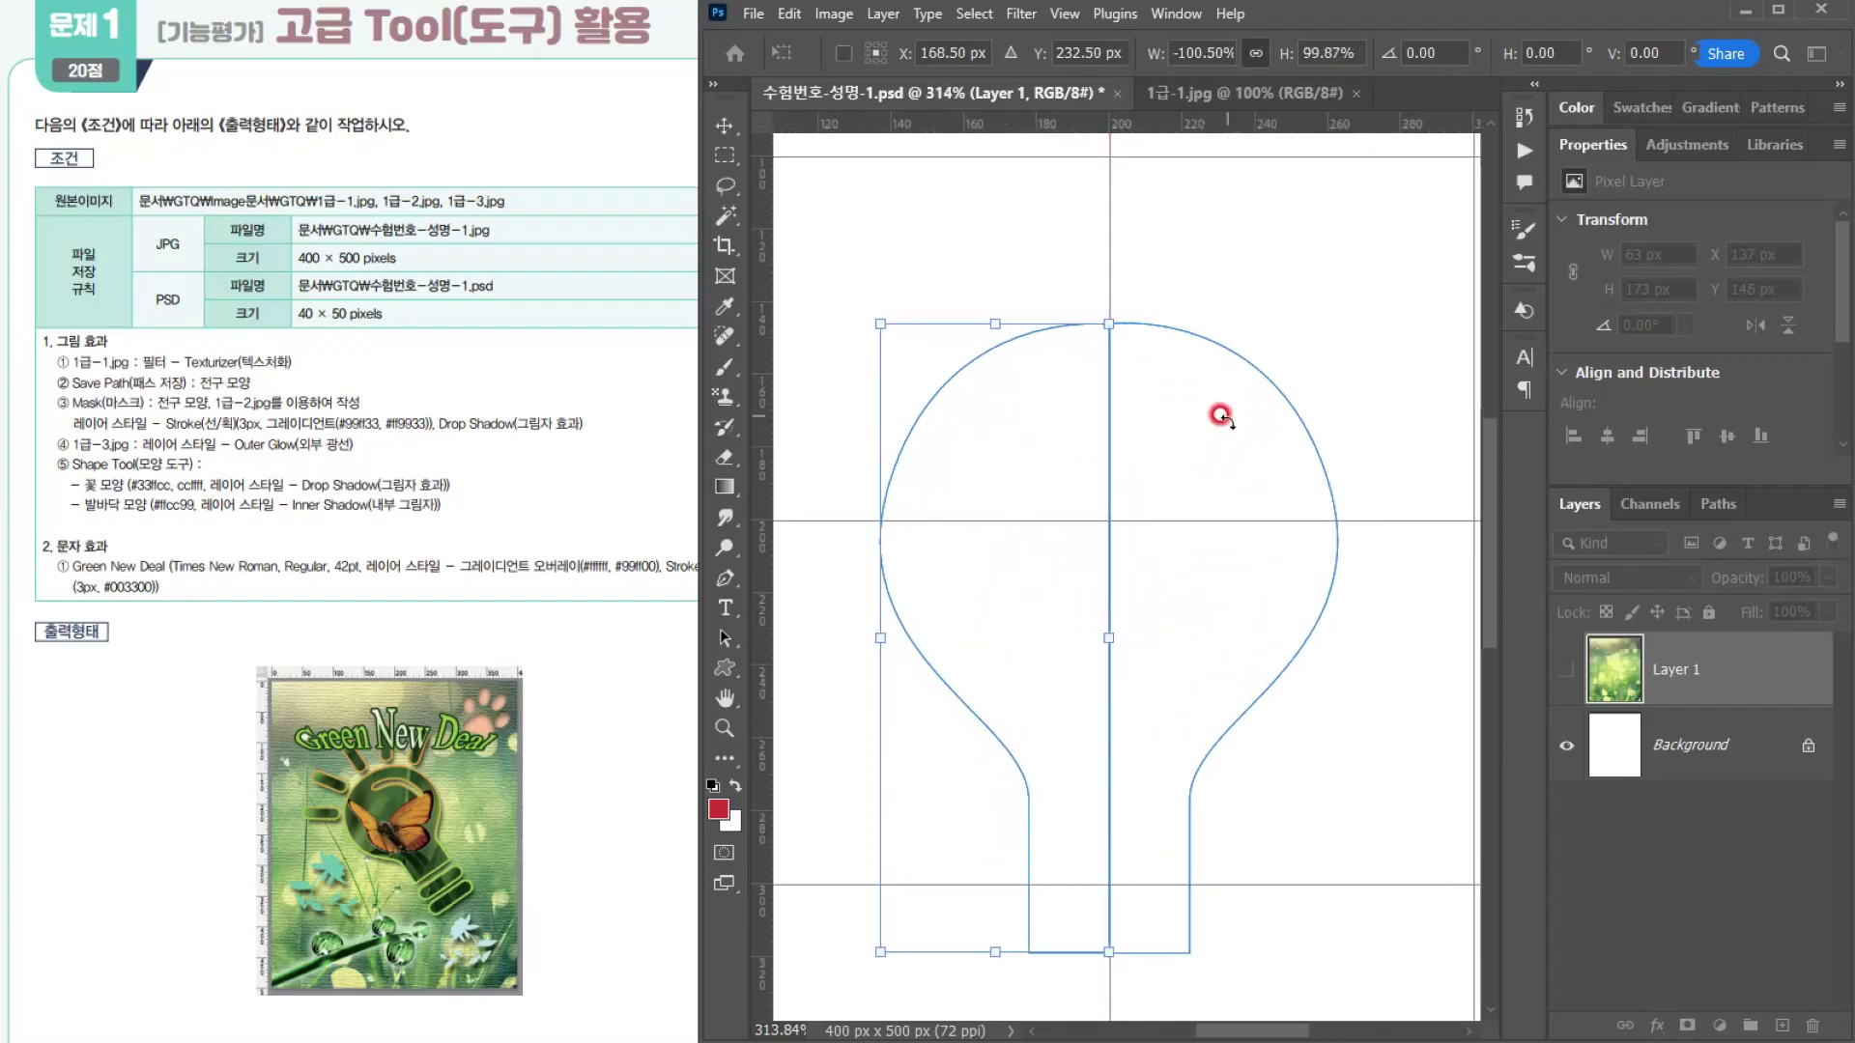
pyautogui.press('Return')
pyautogui.scroll(-2, 1233, 467)
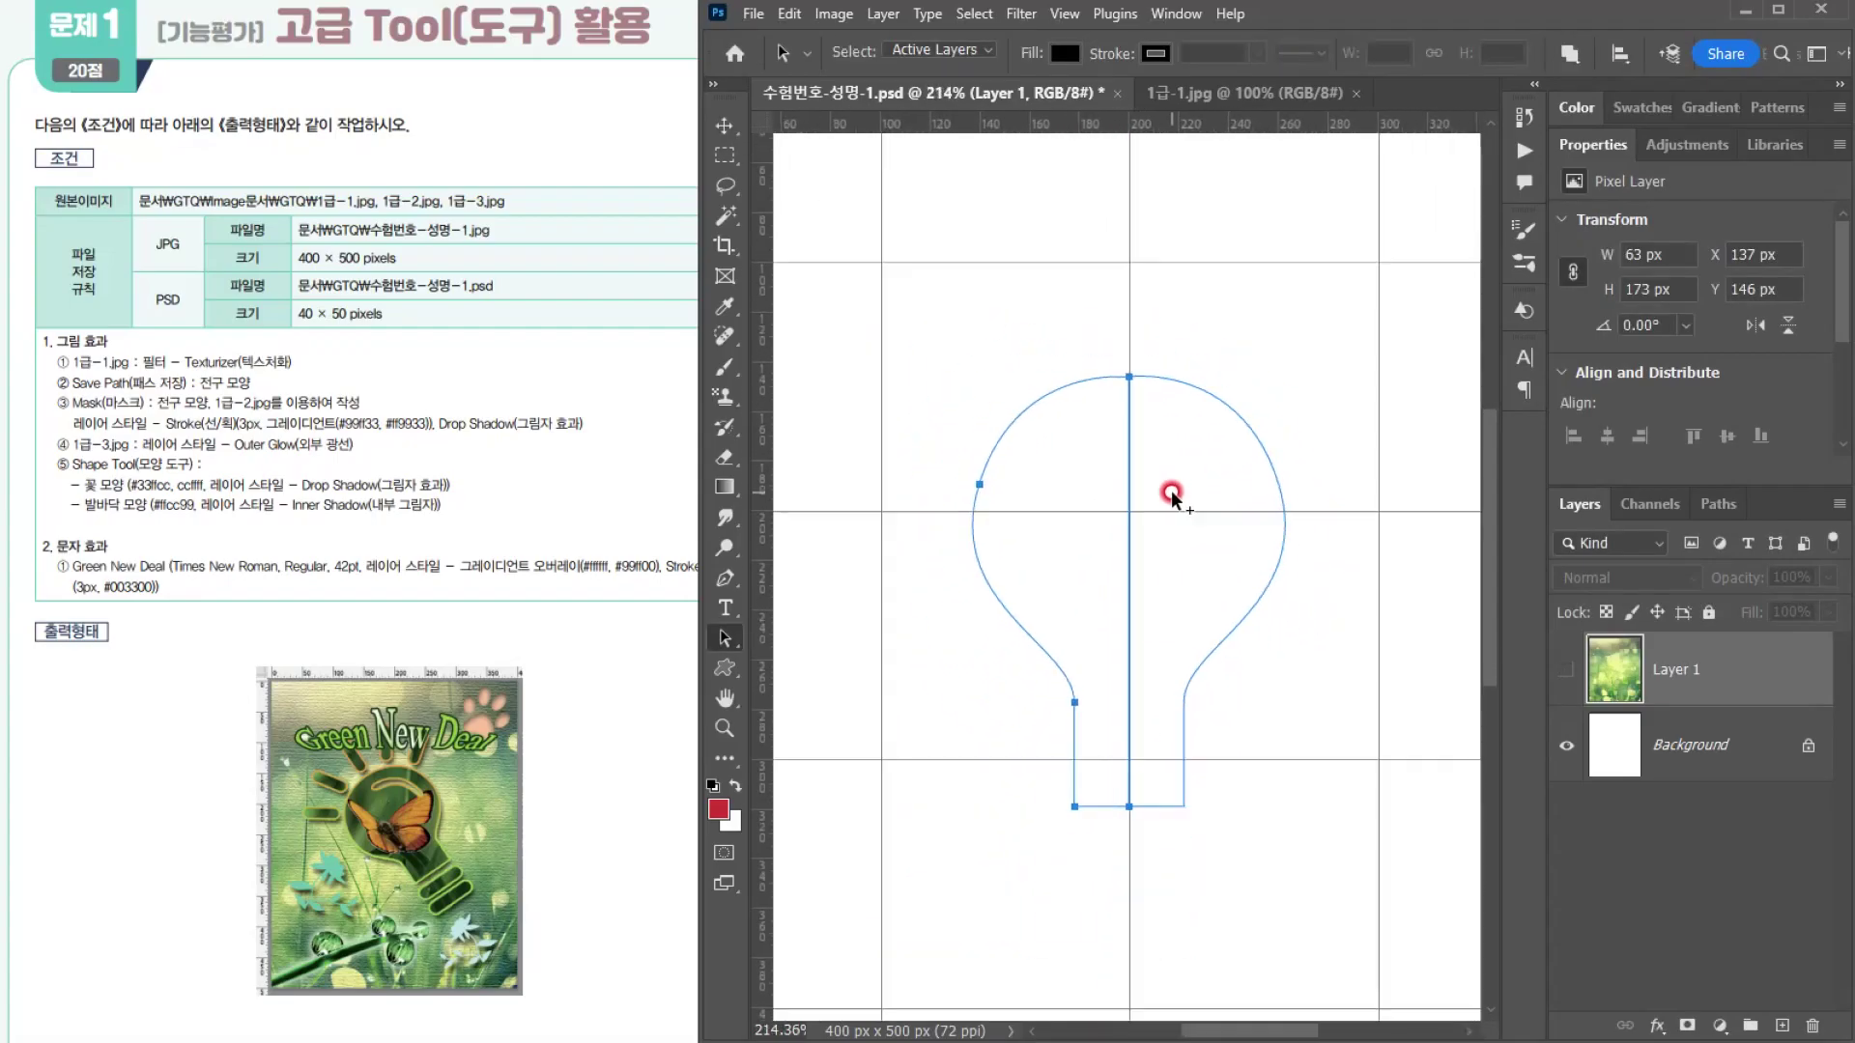
pyautogui.scroll(-1, 1176, 502)
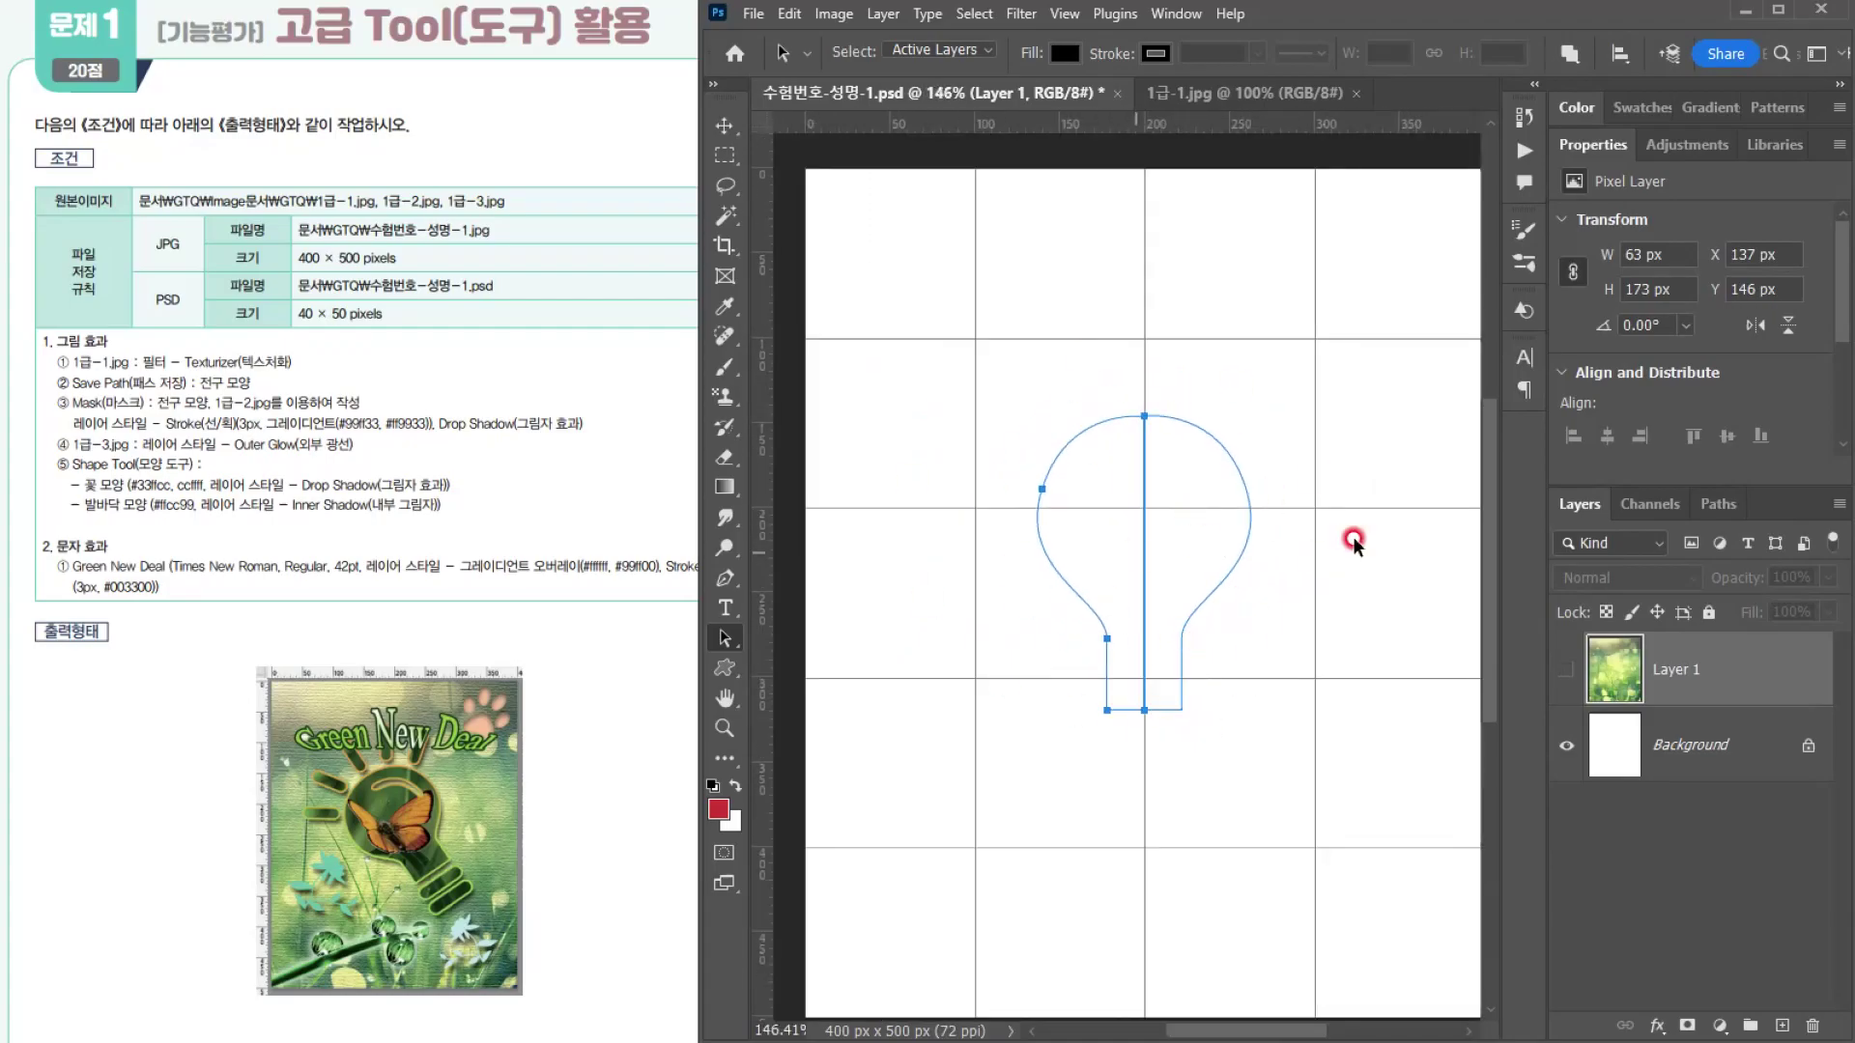
# Step: Check the bulb's combined outline by loading the work path as a selection, and deselect it with the path still active
pyautogui.click(1724, 504)
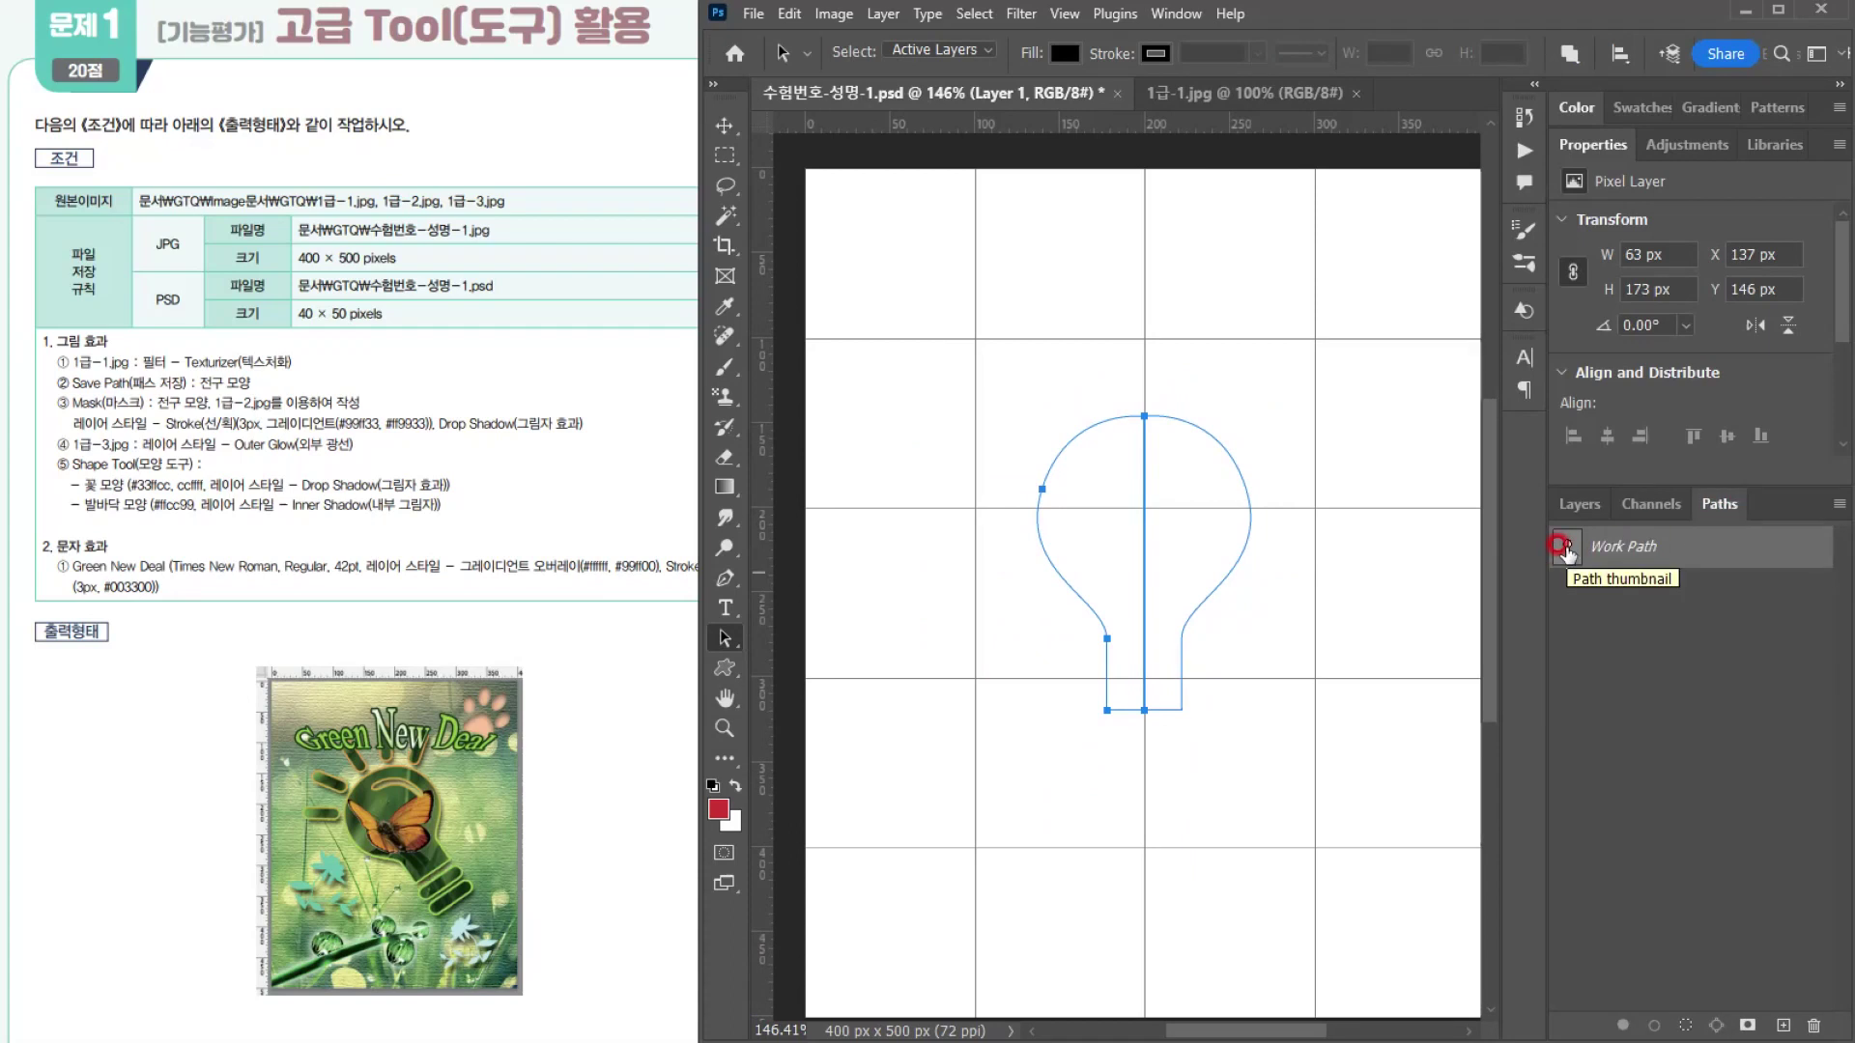
pyautogui.keyDown('ctrl'); pyautogui.click(1565, 547); pyautogui.keyUp('ctrl')
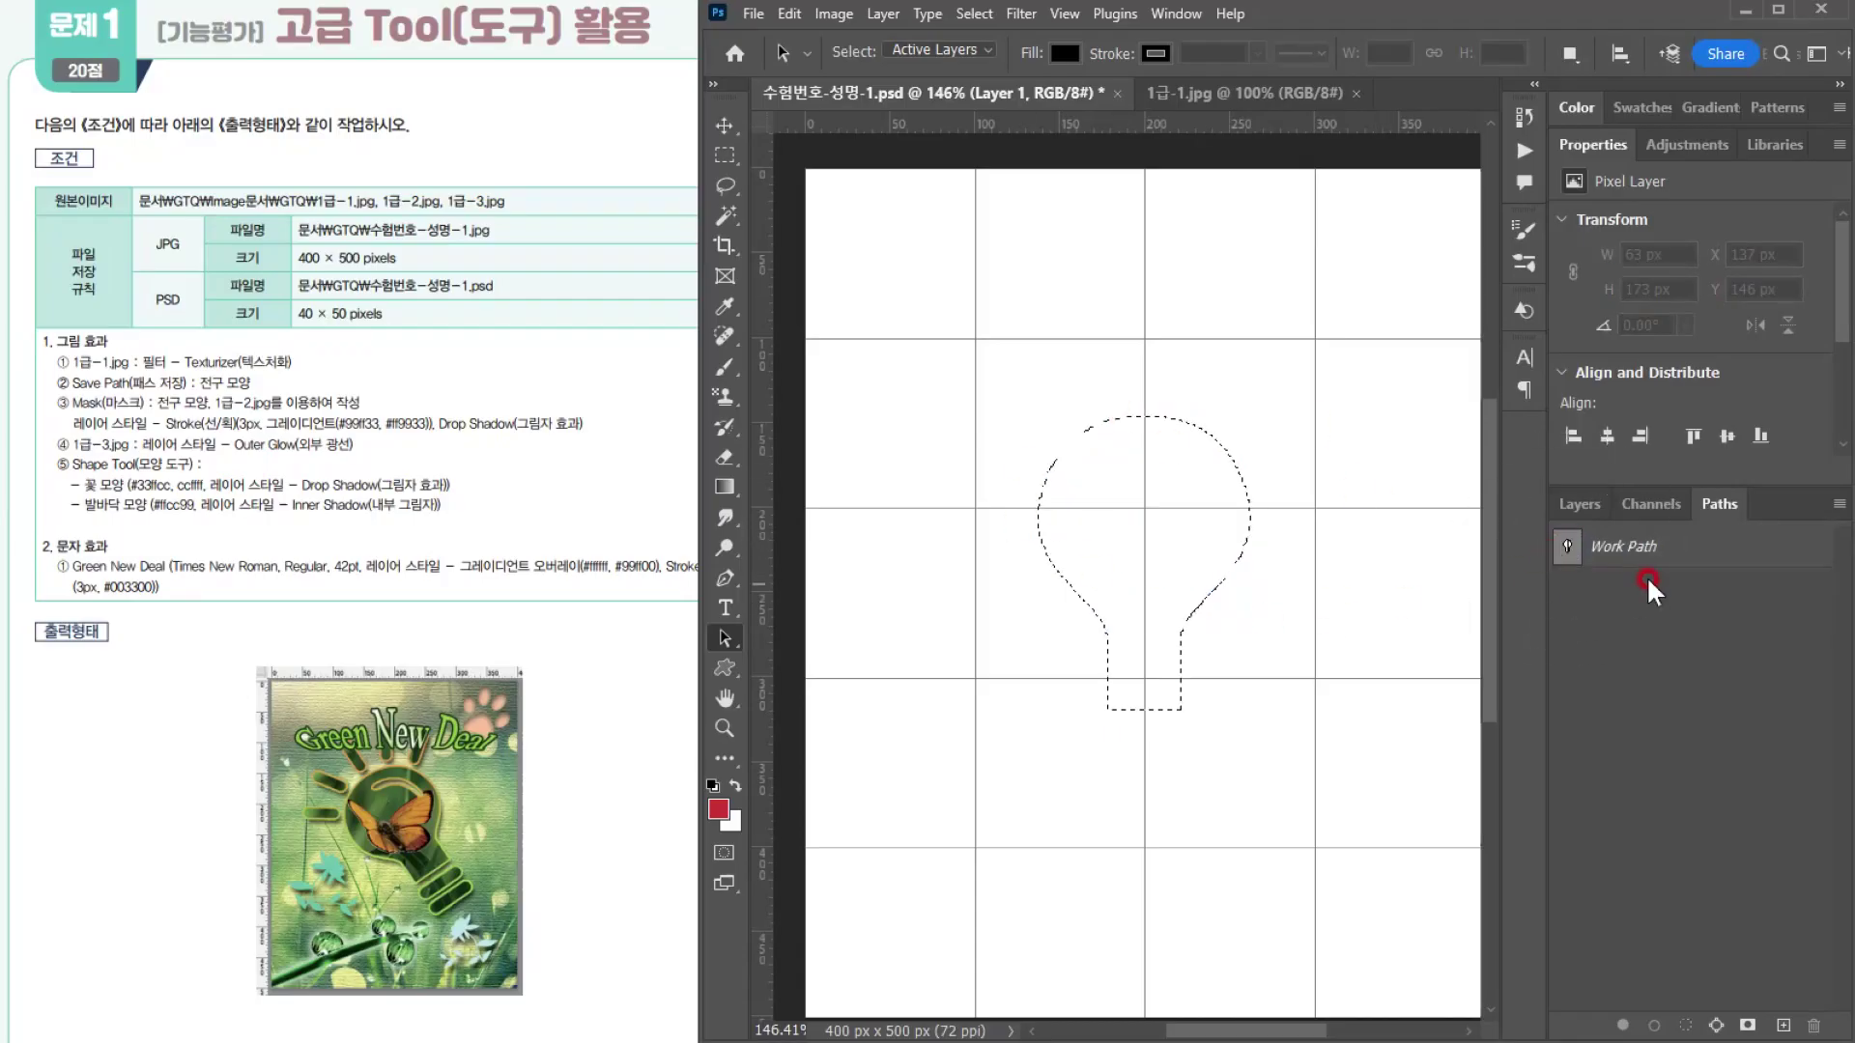
pyautogui.click(1564, 548)
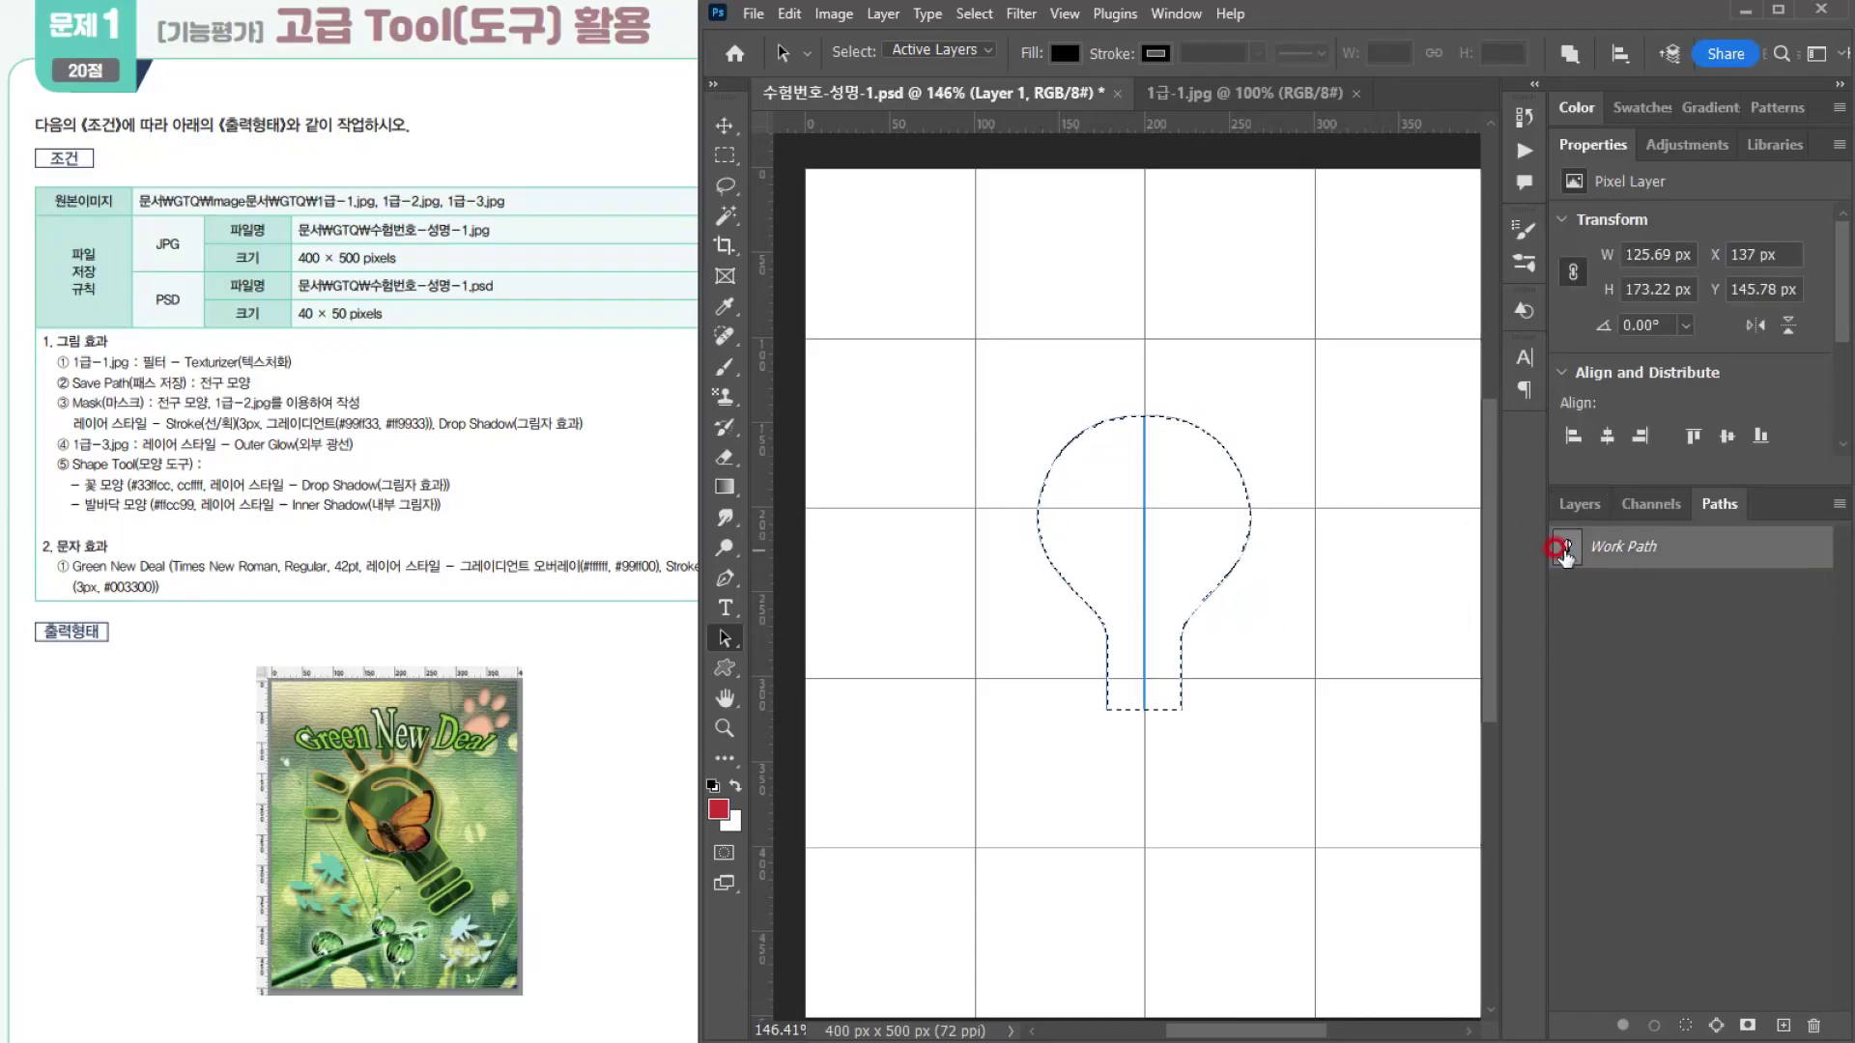
pyautogui.hotkey('ctrl', 'd')
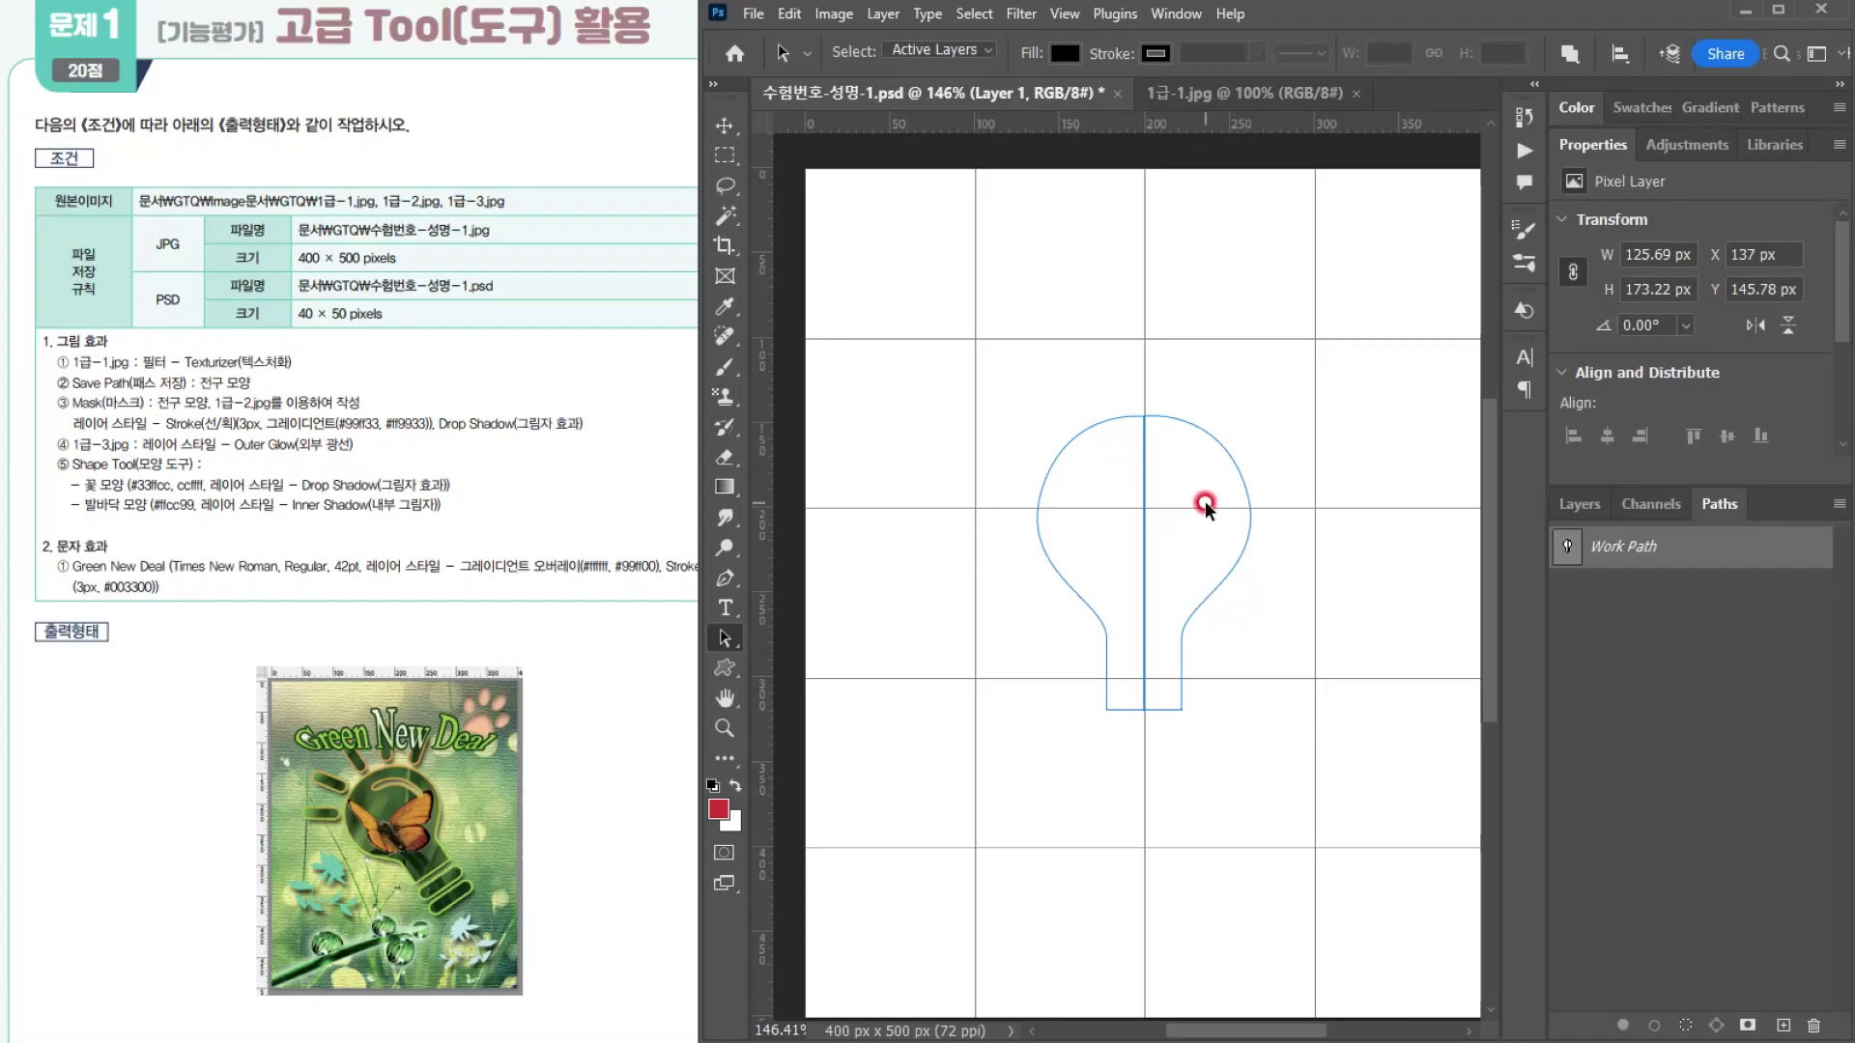
# Step: Draw a closed curved highlight path, about 54 × 53 px, inside the upper right of the light bulb with the Pen tool
pyautogui.scroll(3, 1200, 499)
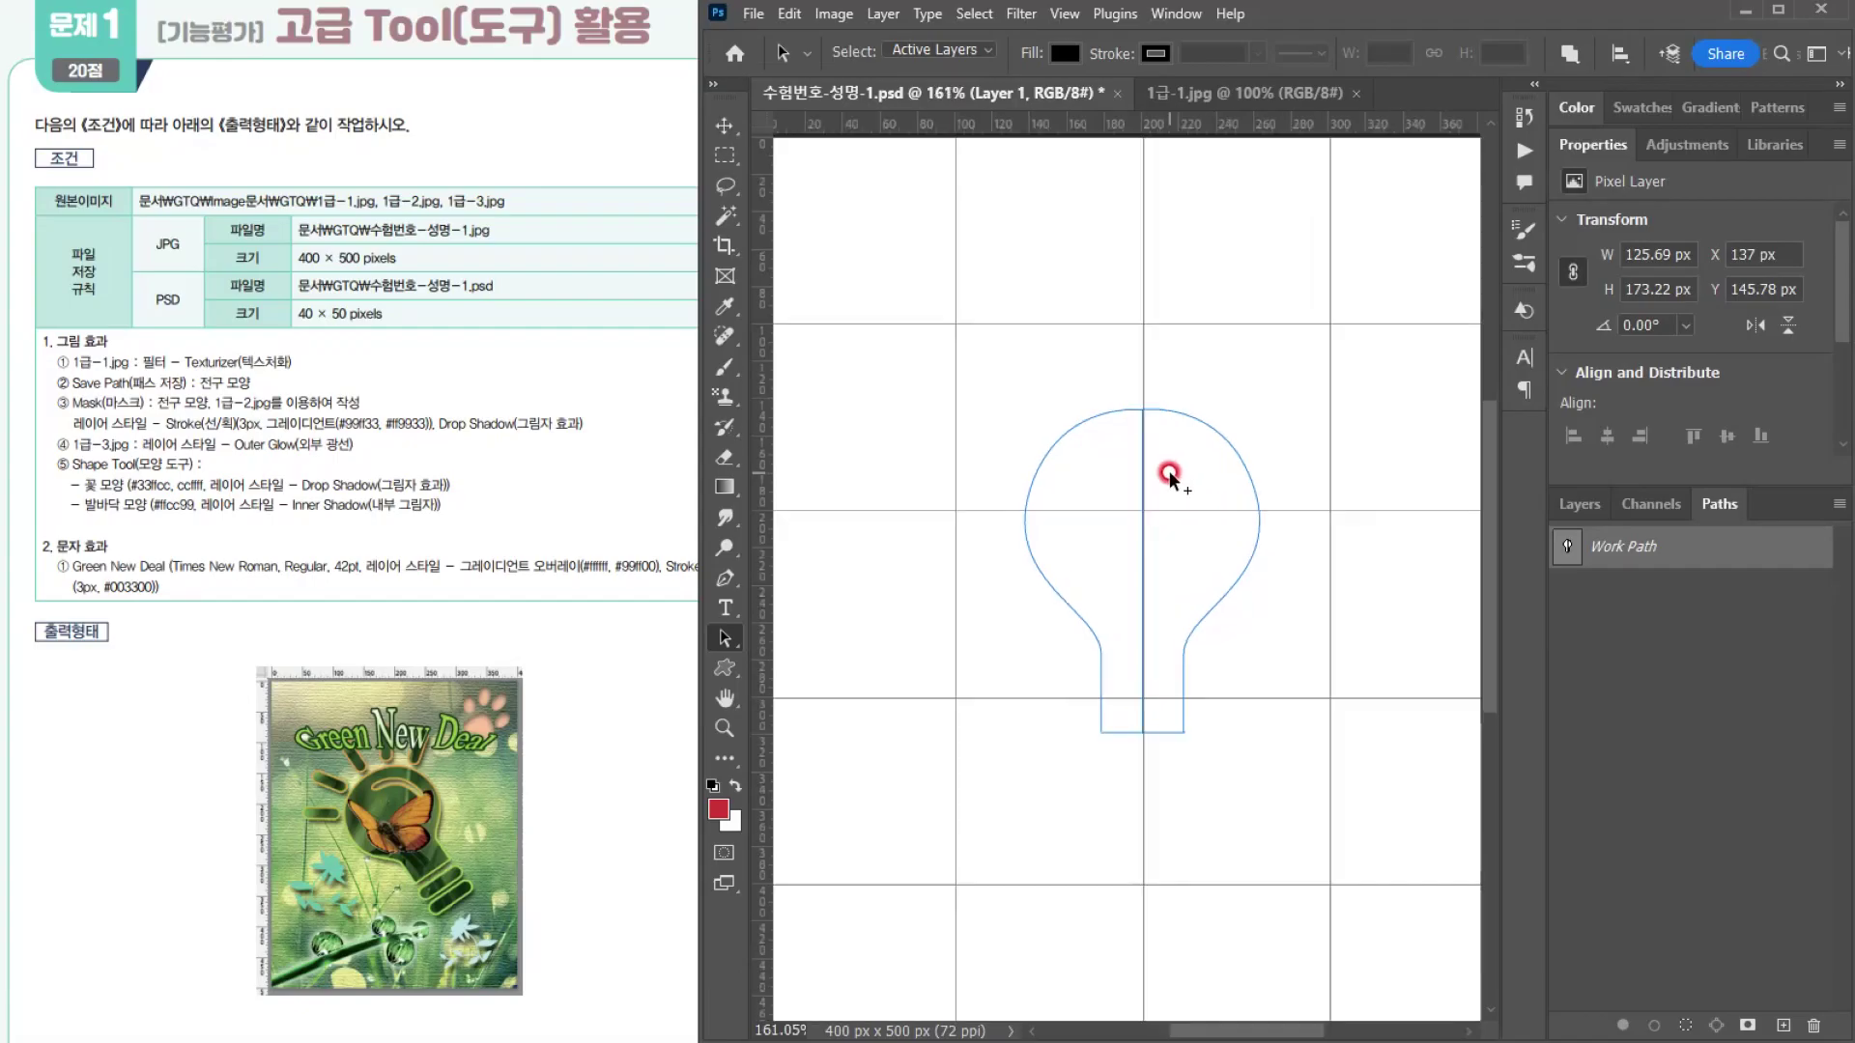
pyautogui.moveTo(1053, 478); pyautogui.dragTo(1027, 469)
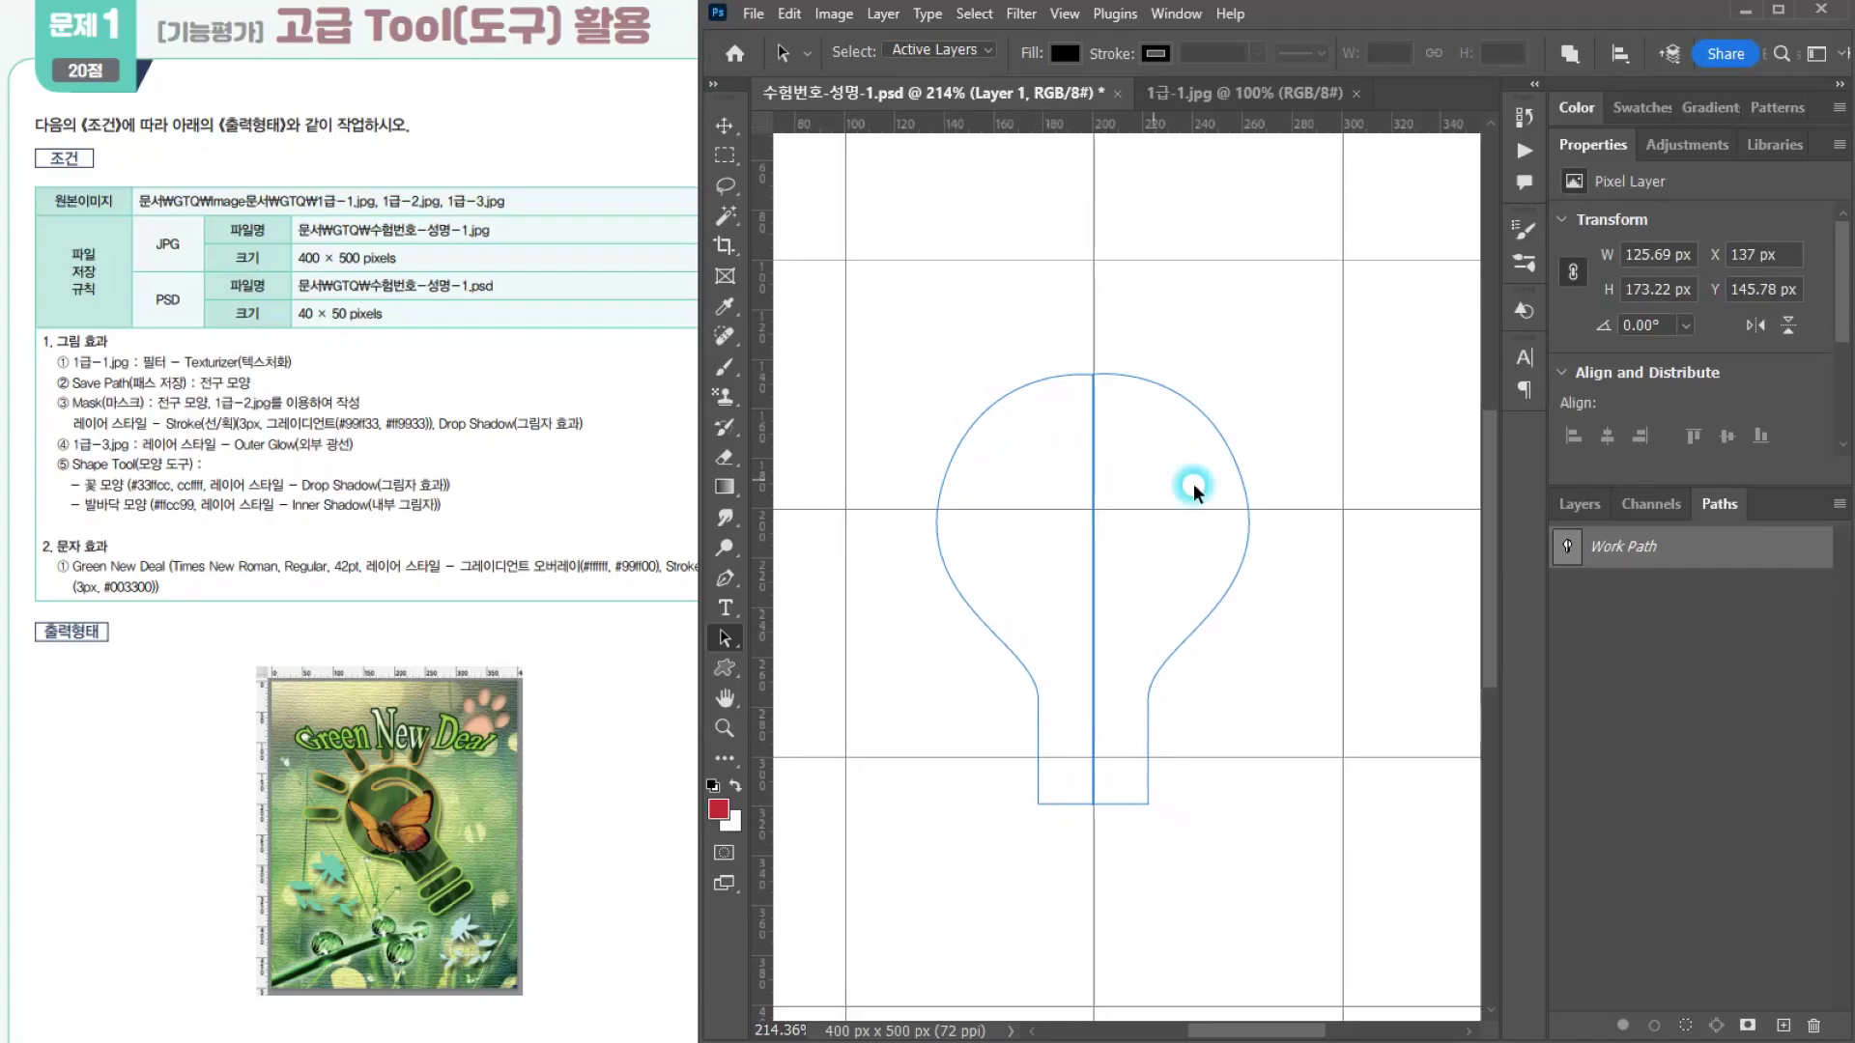
pyautogui.click(722, 578)
pyautogui.scroll(1, 1106, 430)
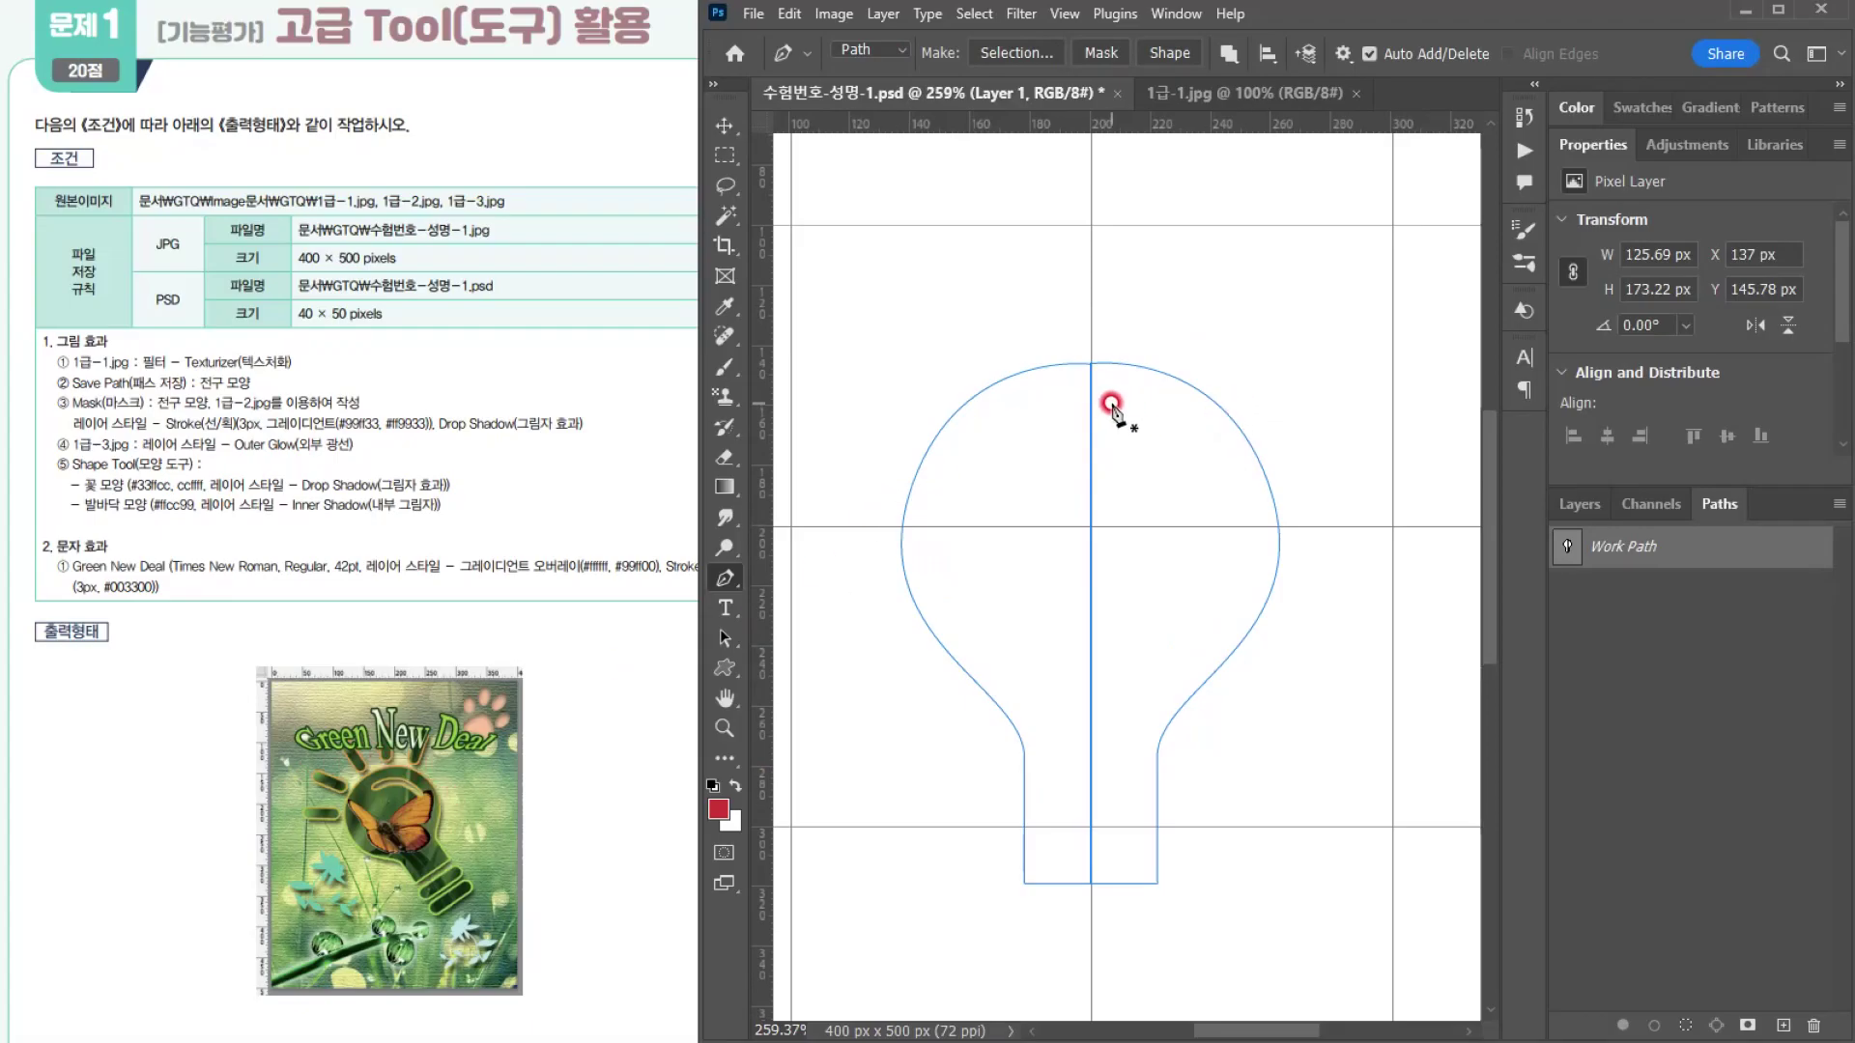
pyautogui.moveTo(1114, 397); pyautogui.dragTo(1230, 469)
pyautogui.moveTo(1248, 538); pyautogui.dragTo(1251, 553)
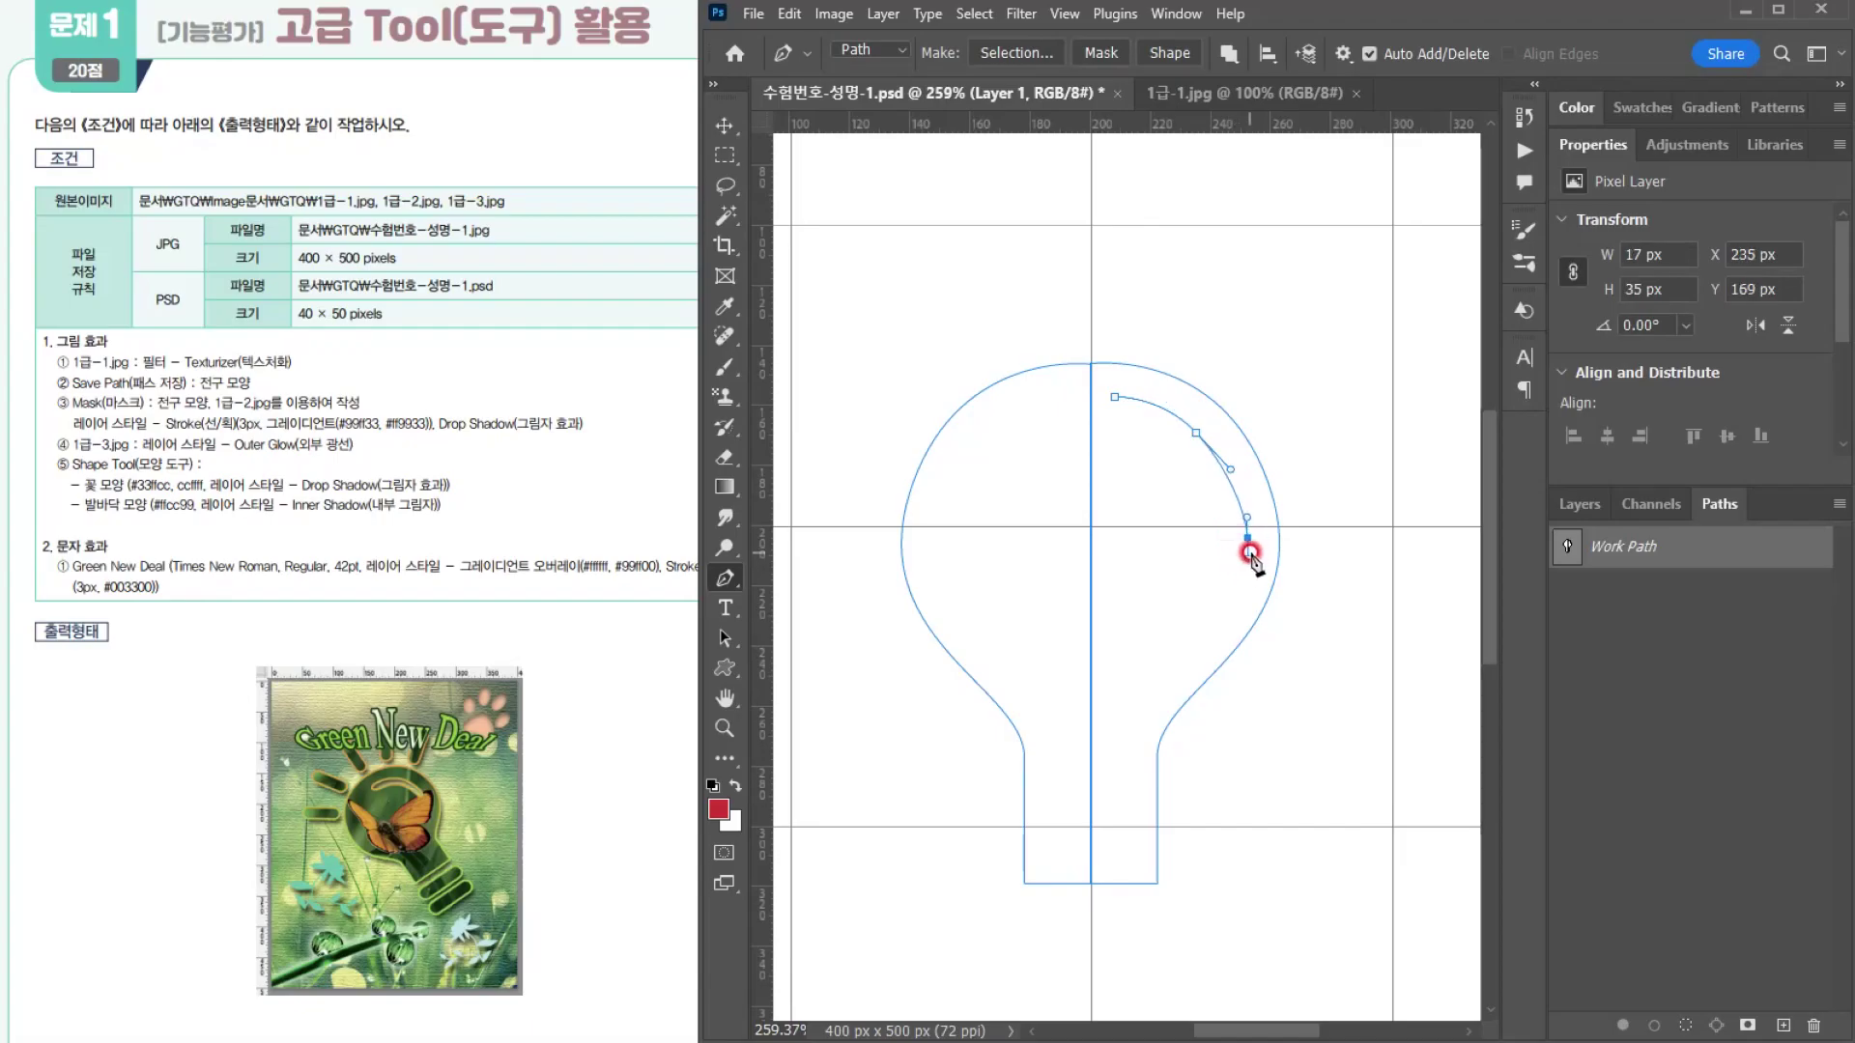
pyautogui.click(1222, 548)
pyautogui.moveTo(1215, 536); pyautogui.dragTo(1215, 537)
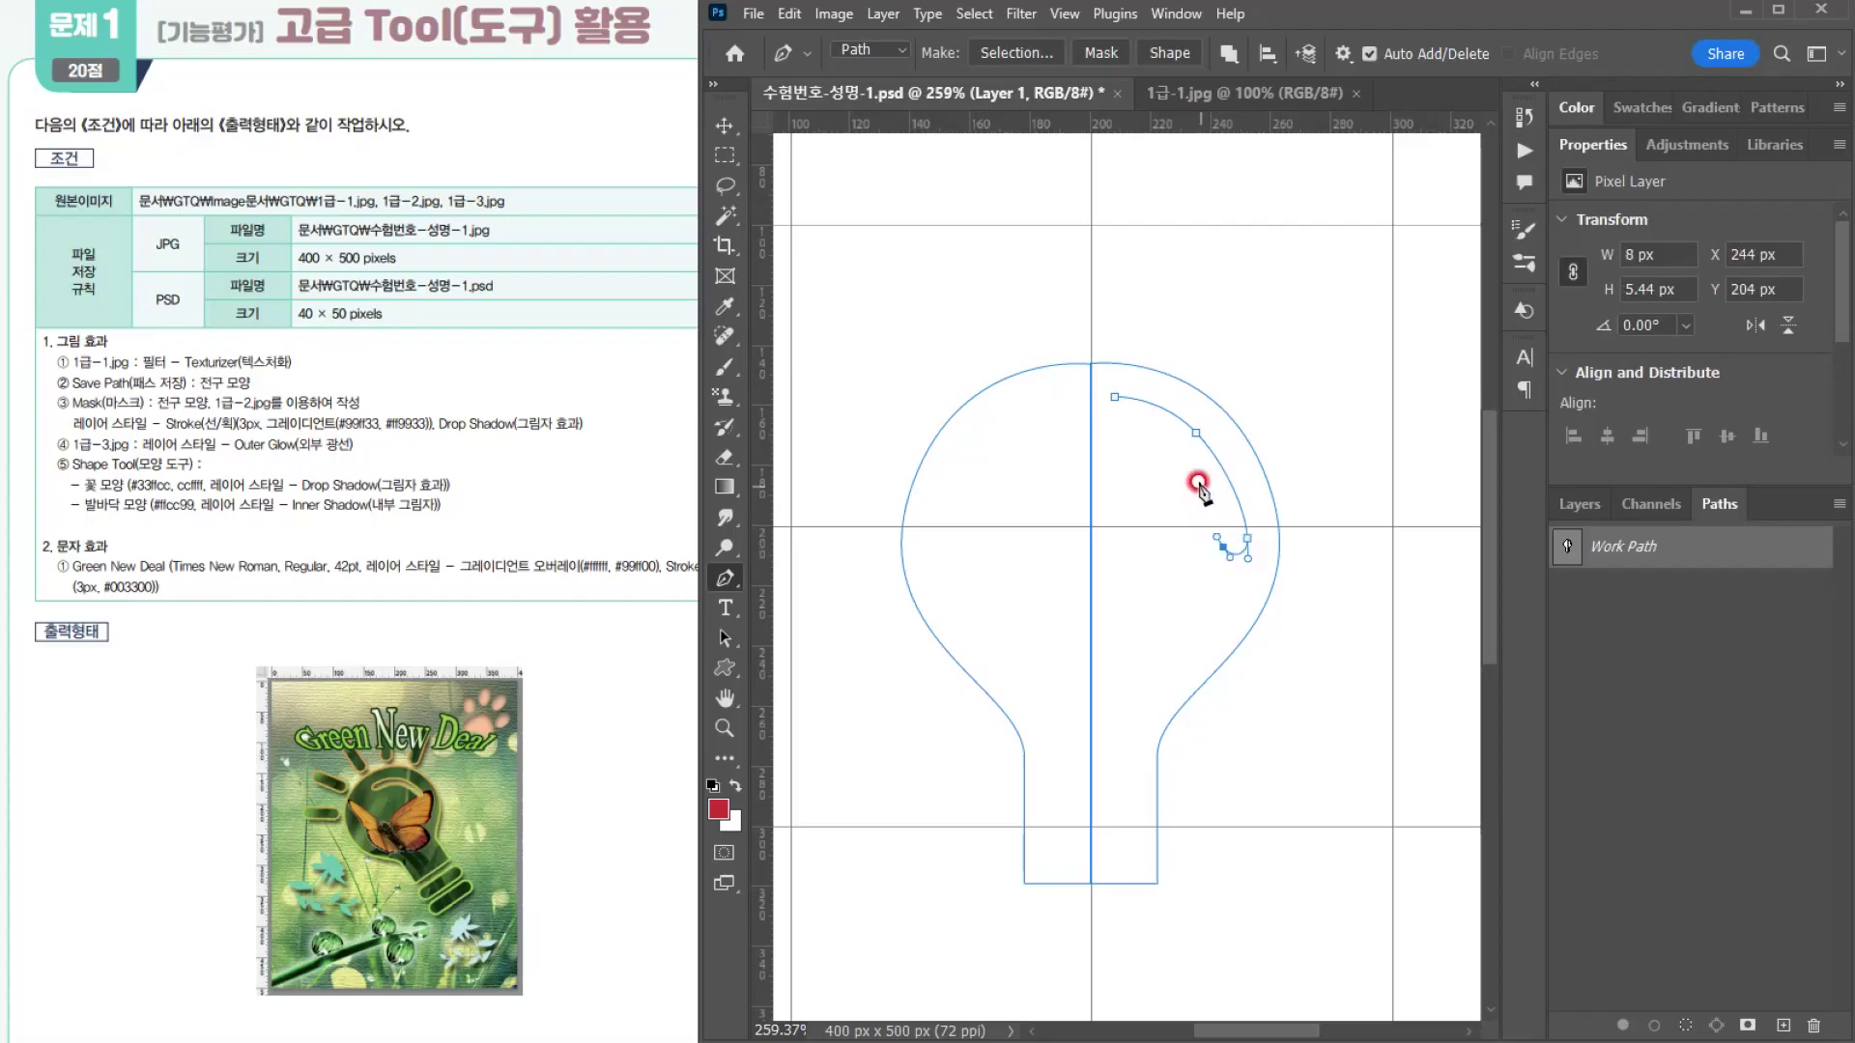
pyautogui.moveTo(1182, 461); pyautogui.dragTo(1142, 437)
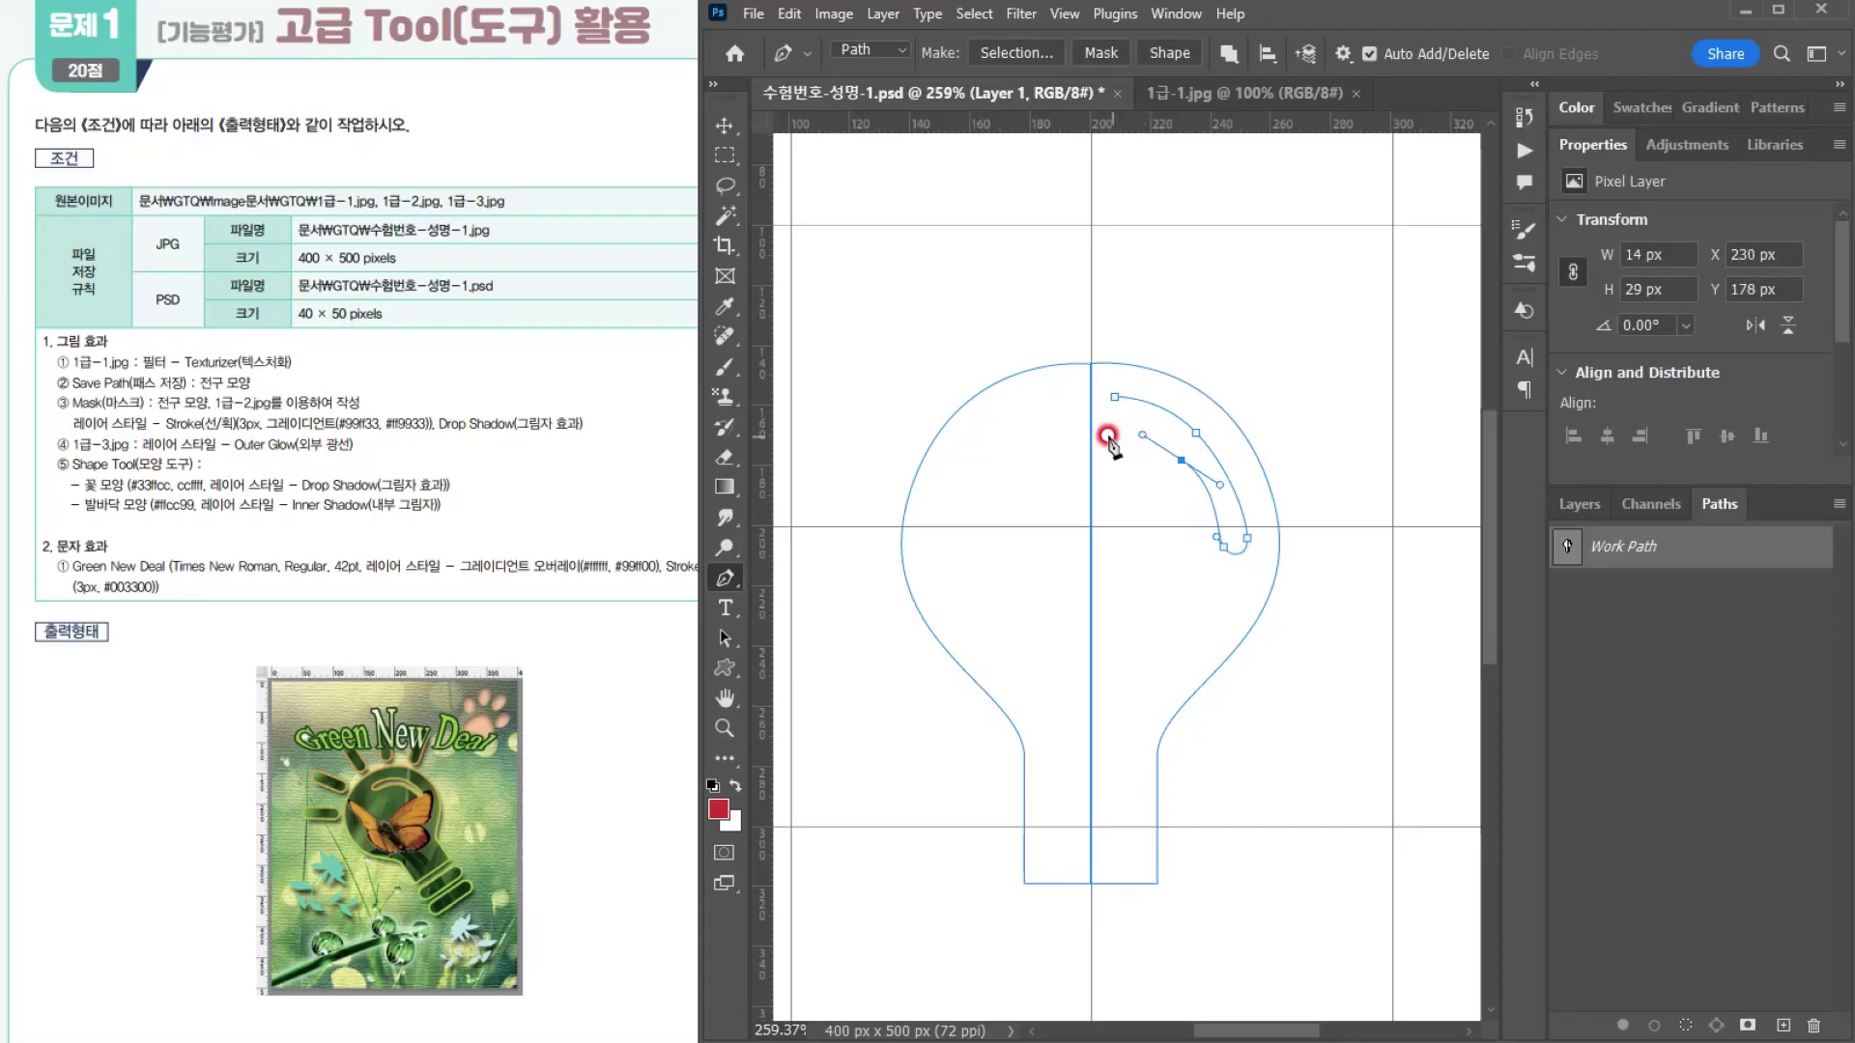
pyautogui.click(1090, 423)
pyautogui.click(1114, 397)
pyautogui.moveTo(1153, 398); pyautogui.dragTo(1165, 403)
# Step: Reshape the inner edge of the bulb's highlight by adjusting its middle anchor with the Direct Selection Tool
pyautogui.click(735, 639)
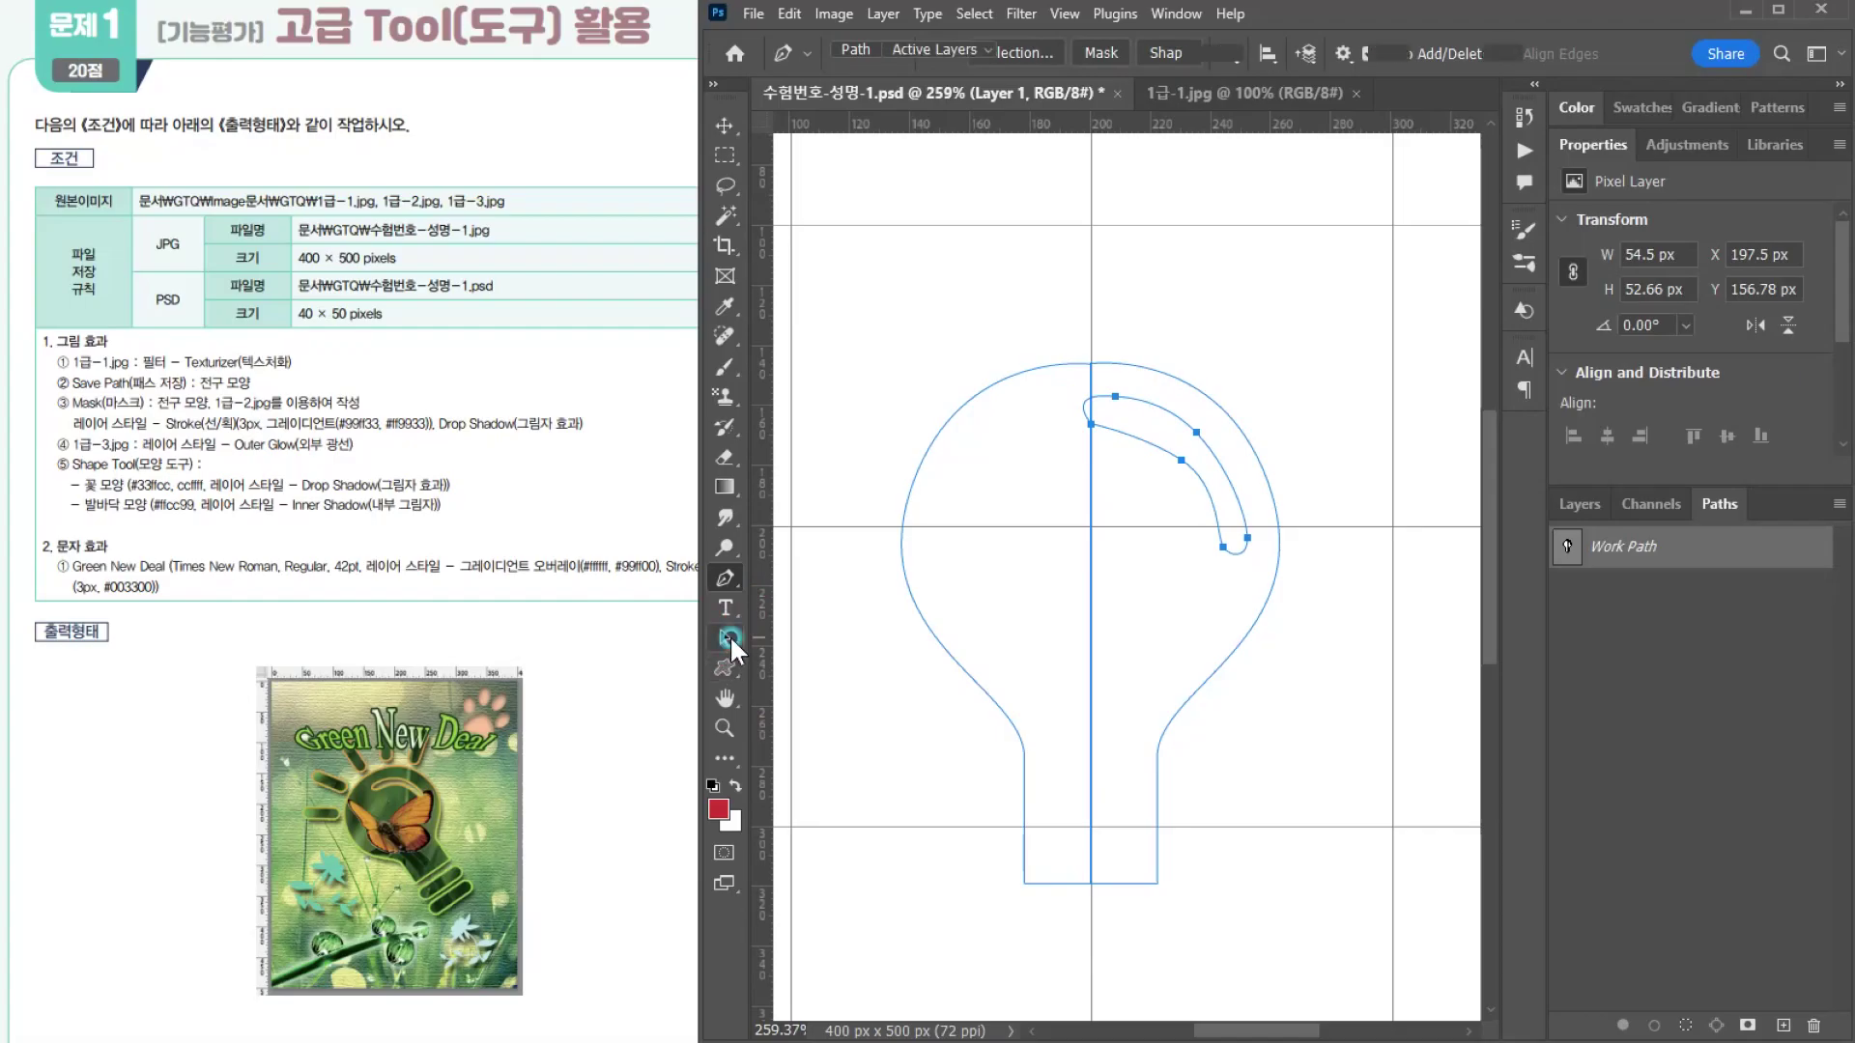
pyautogui.click(850, 660)
pyautogui.scroll(3, 1120, 472)
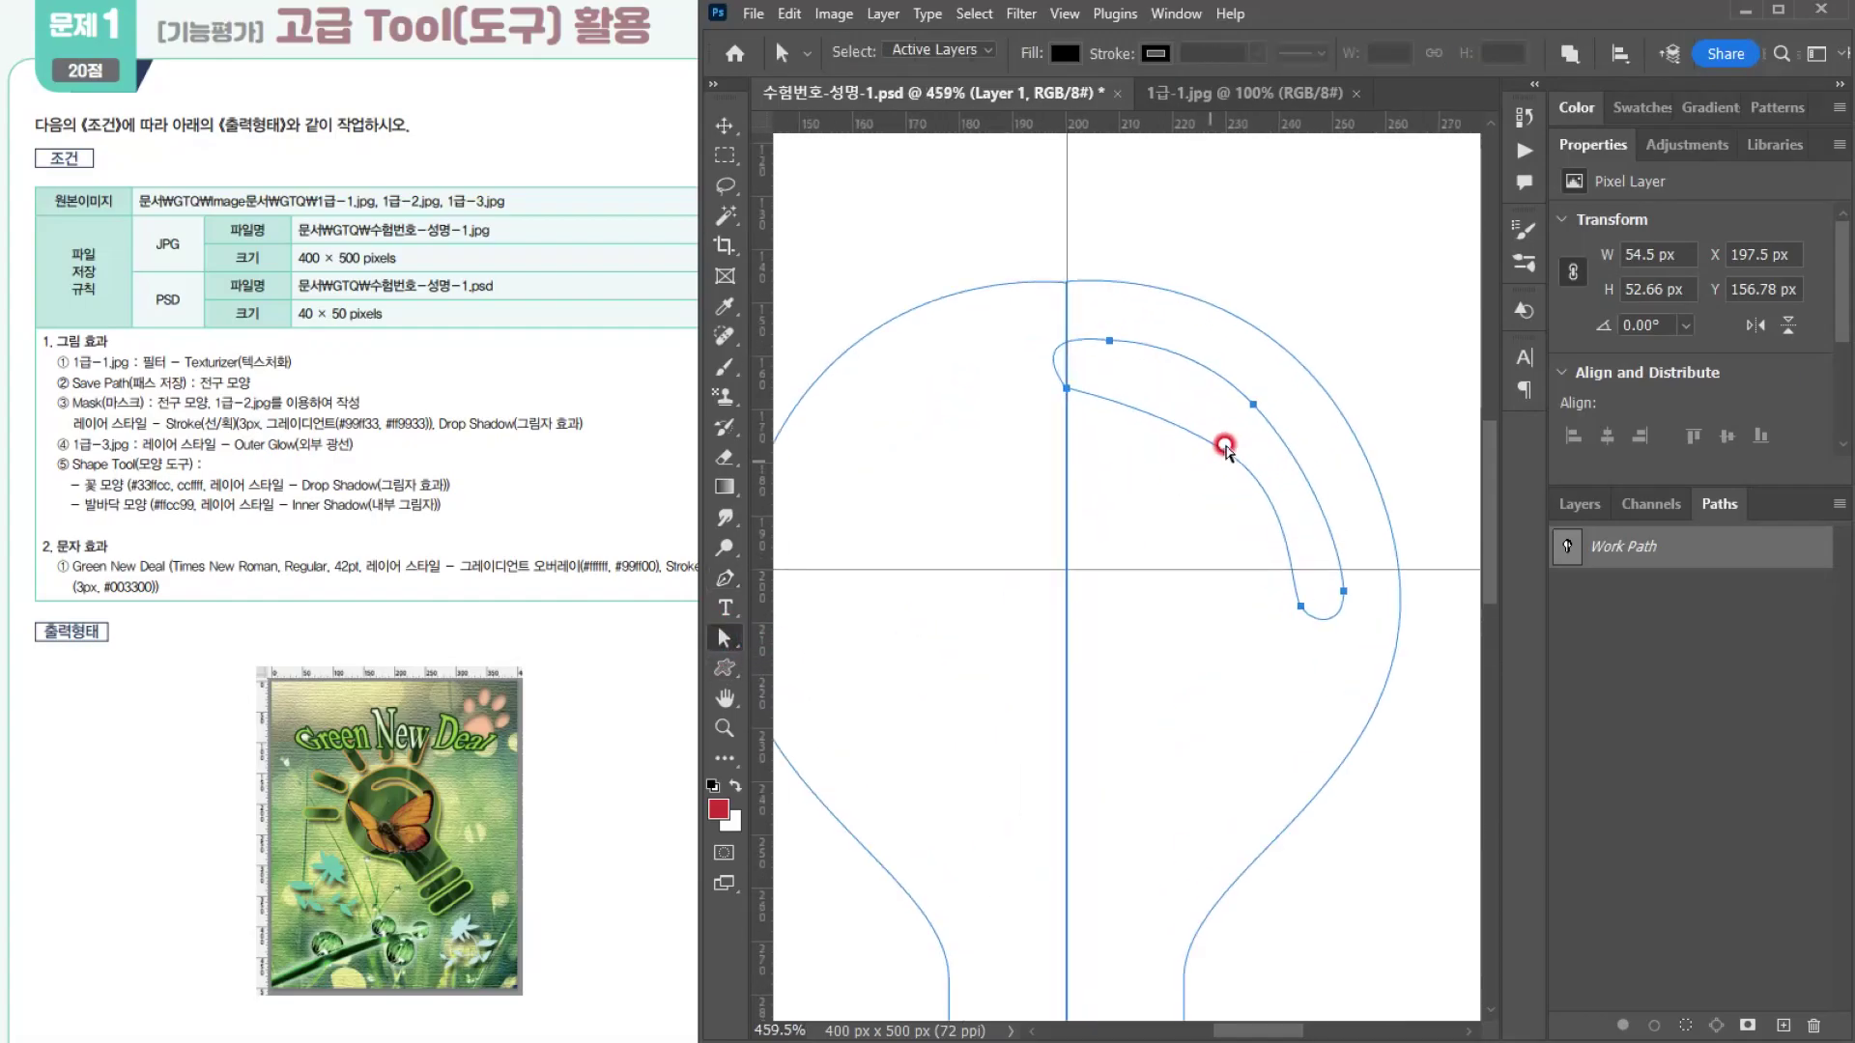
pyautogui.moveTo(1253, 406); pyautogui.dragTo(1218, 439)
pyautogui.scroll(-5, 1201, 513)
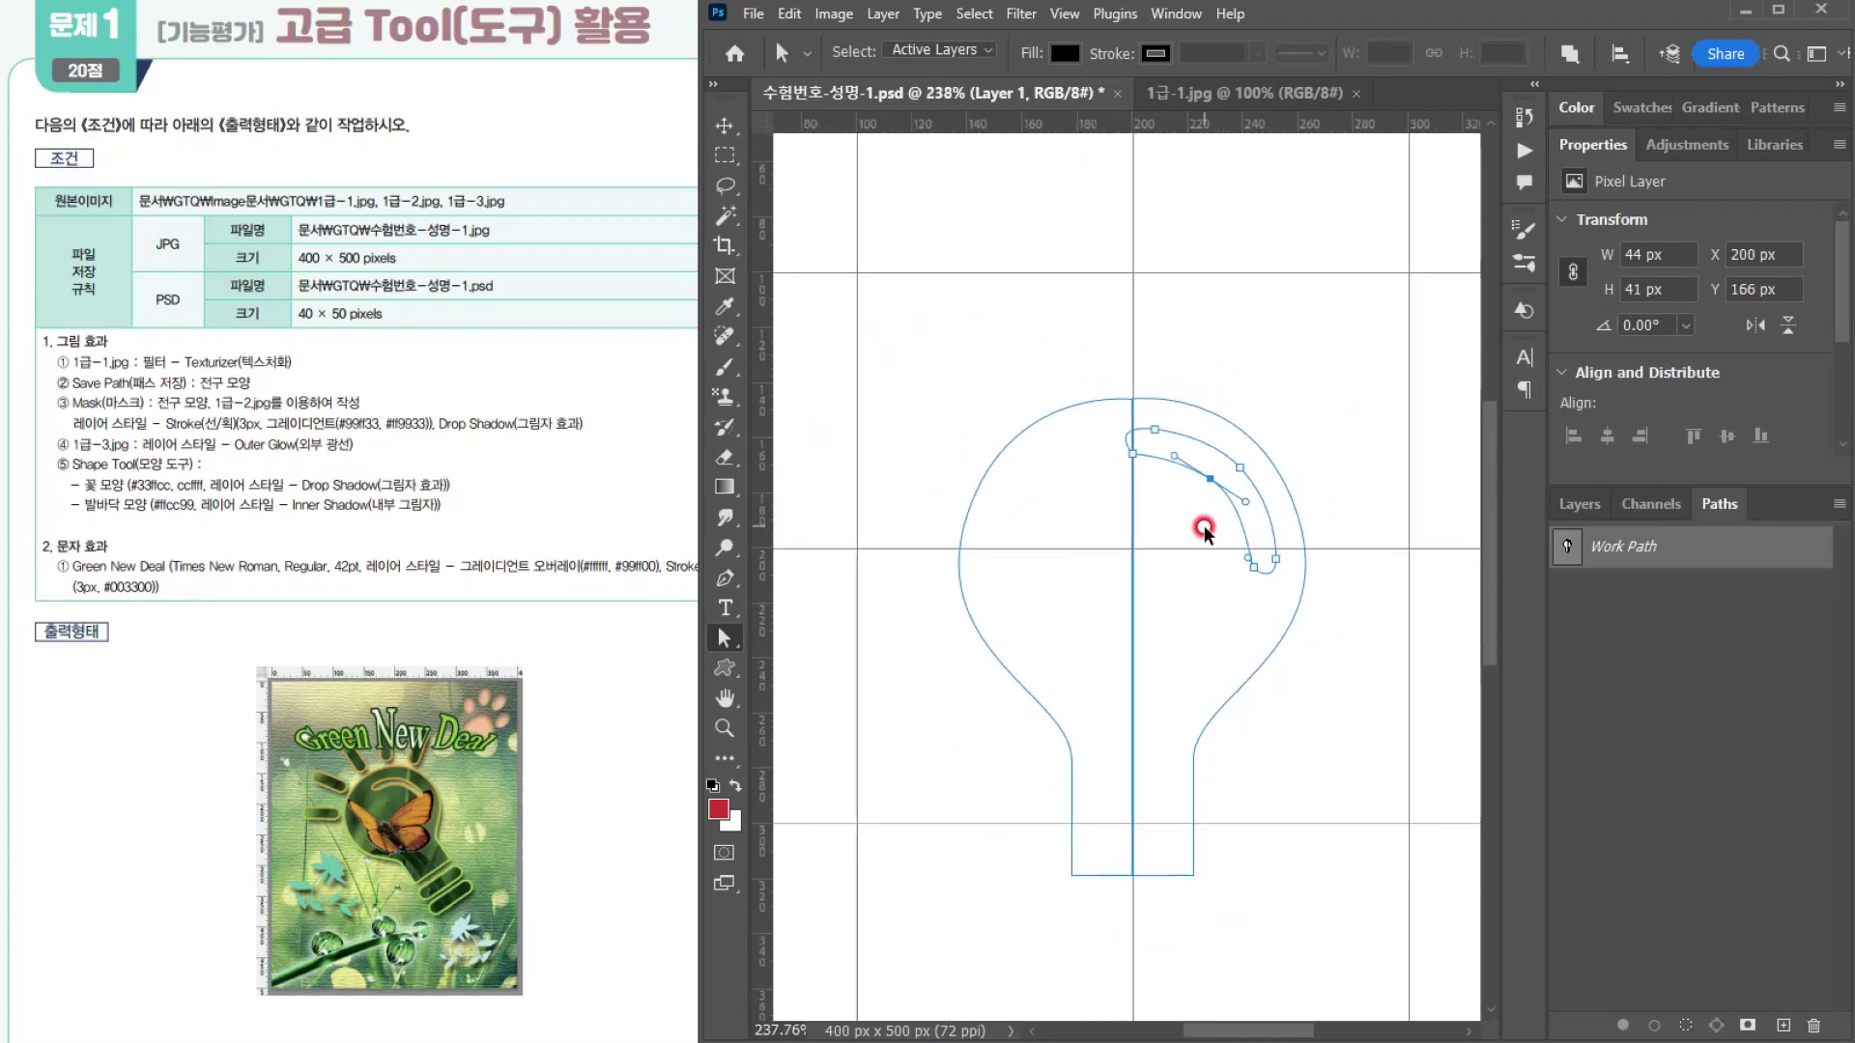
pyautogui.scroll(-1, 1102, 570)
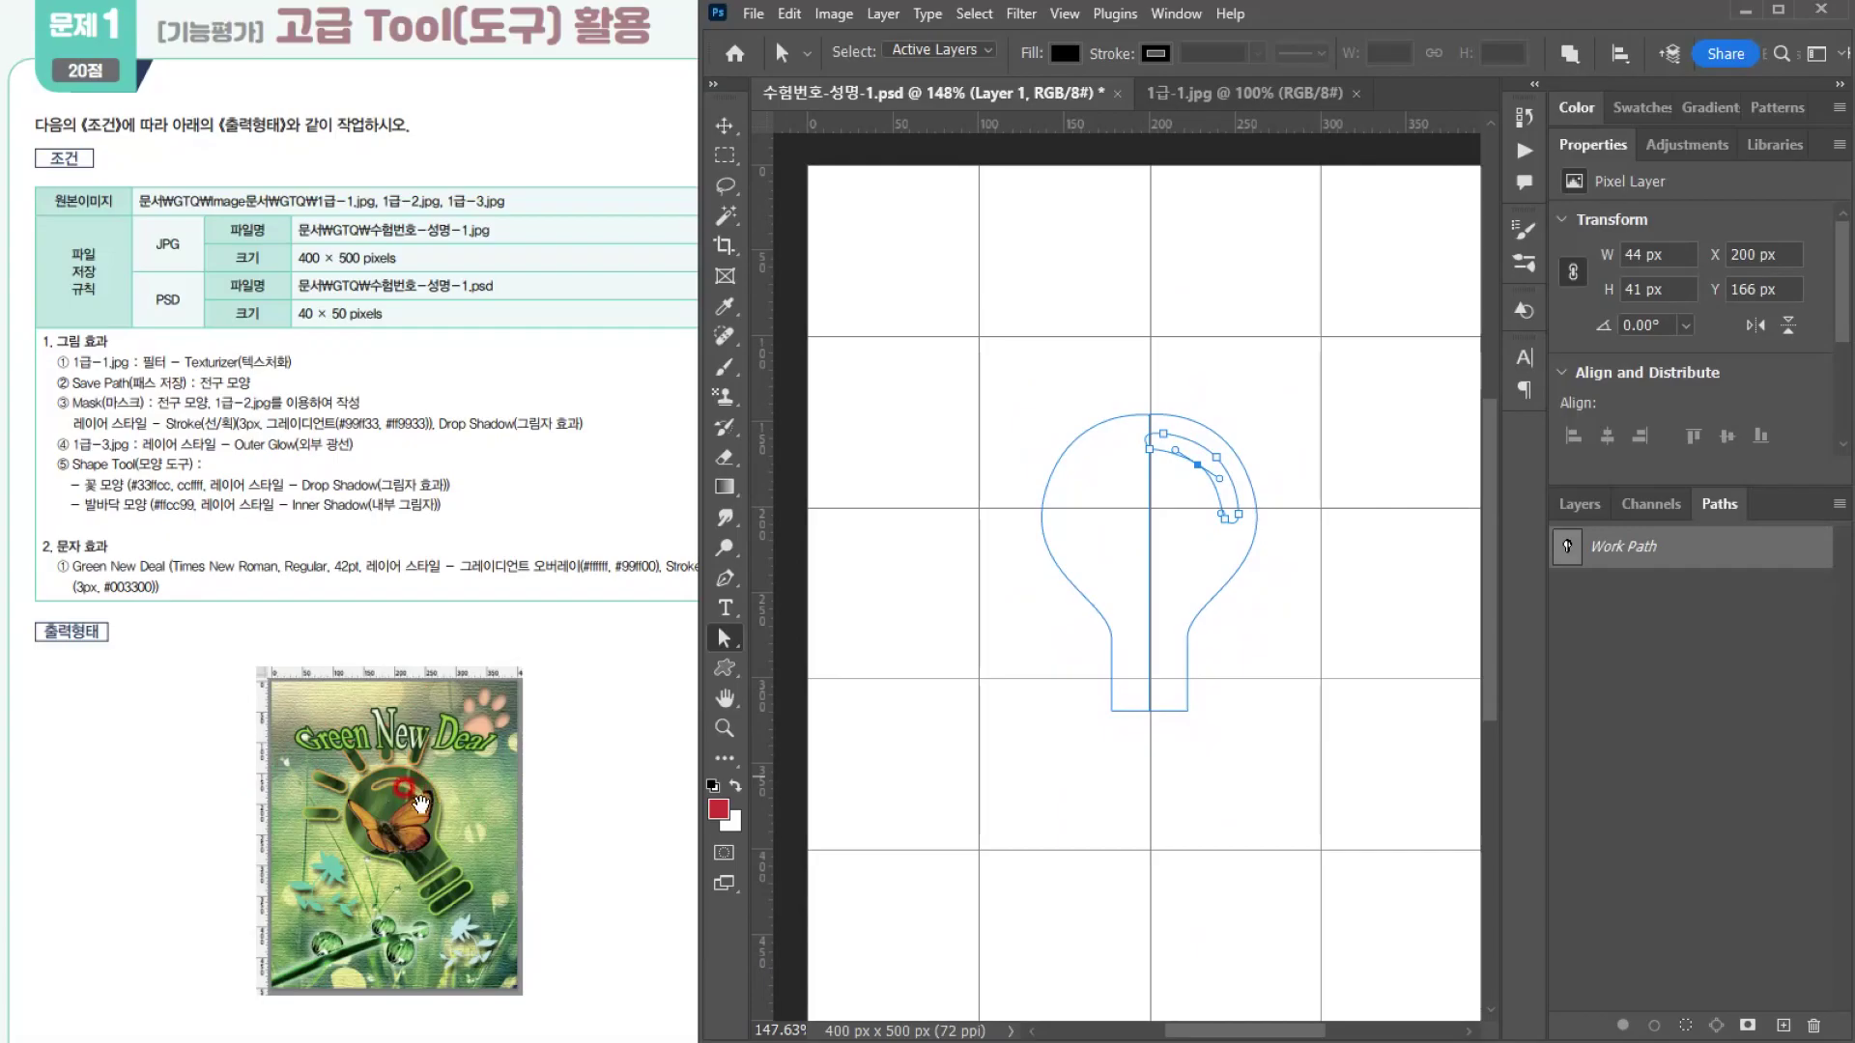
# Step: Set the Rectangle Tool to draw in Path mode
pyautogui.click(726, 666)
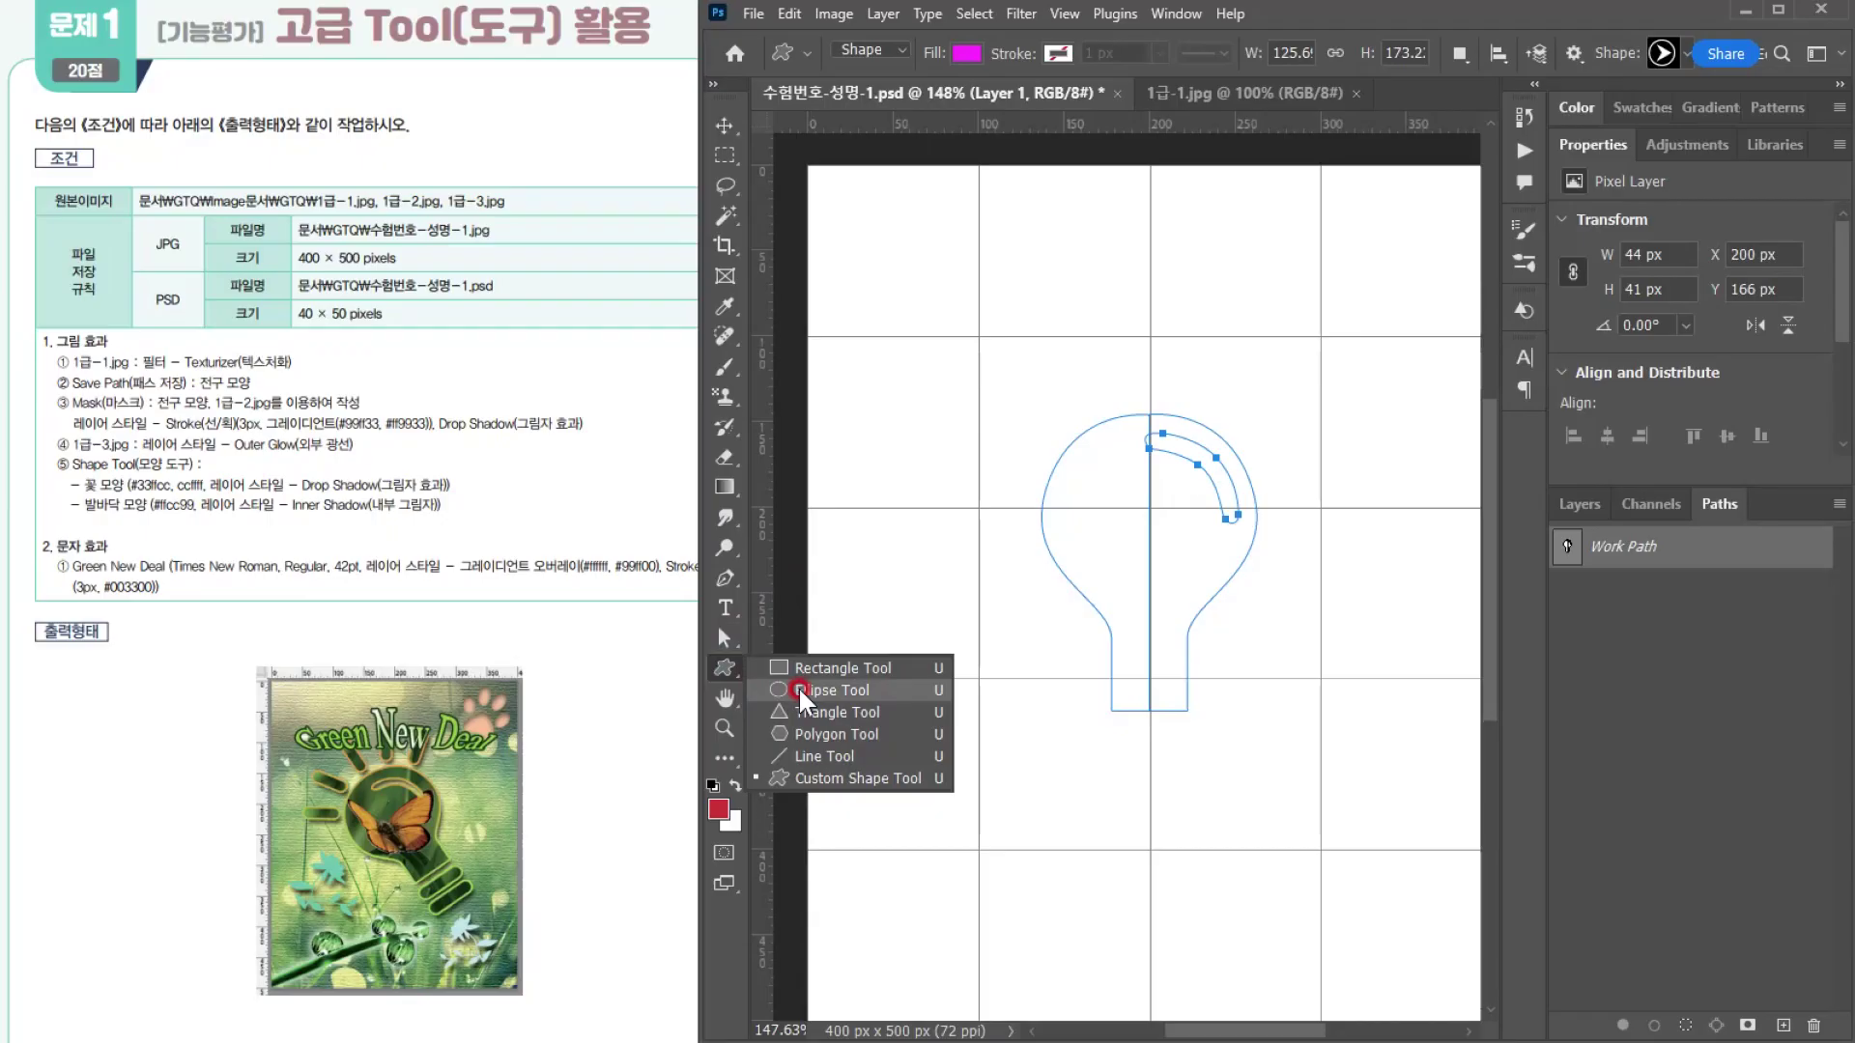
pyautogui.click(826, 667)
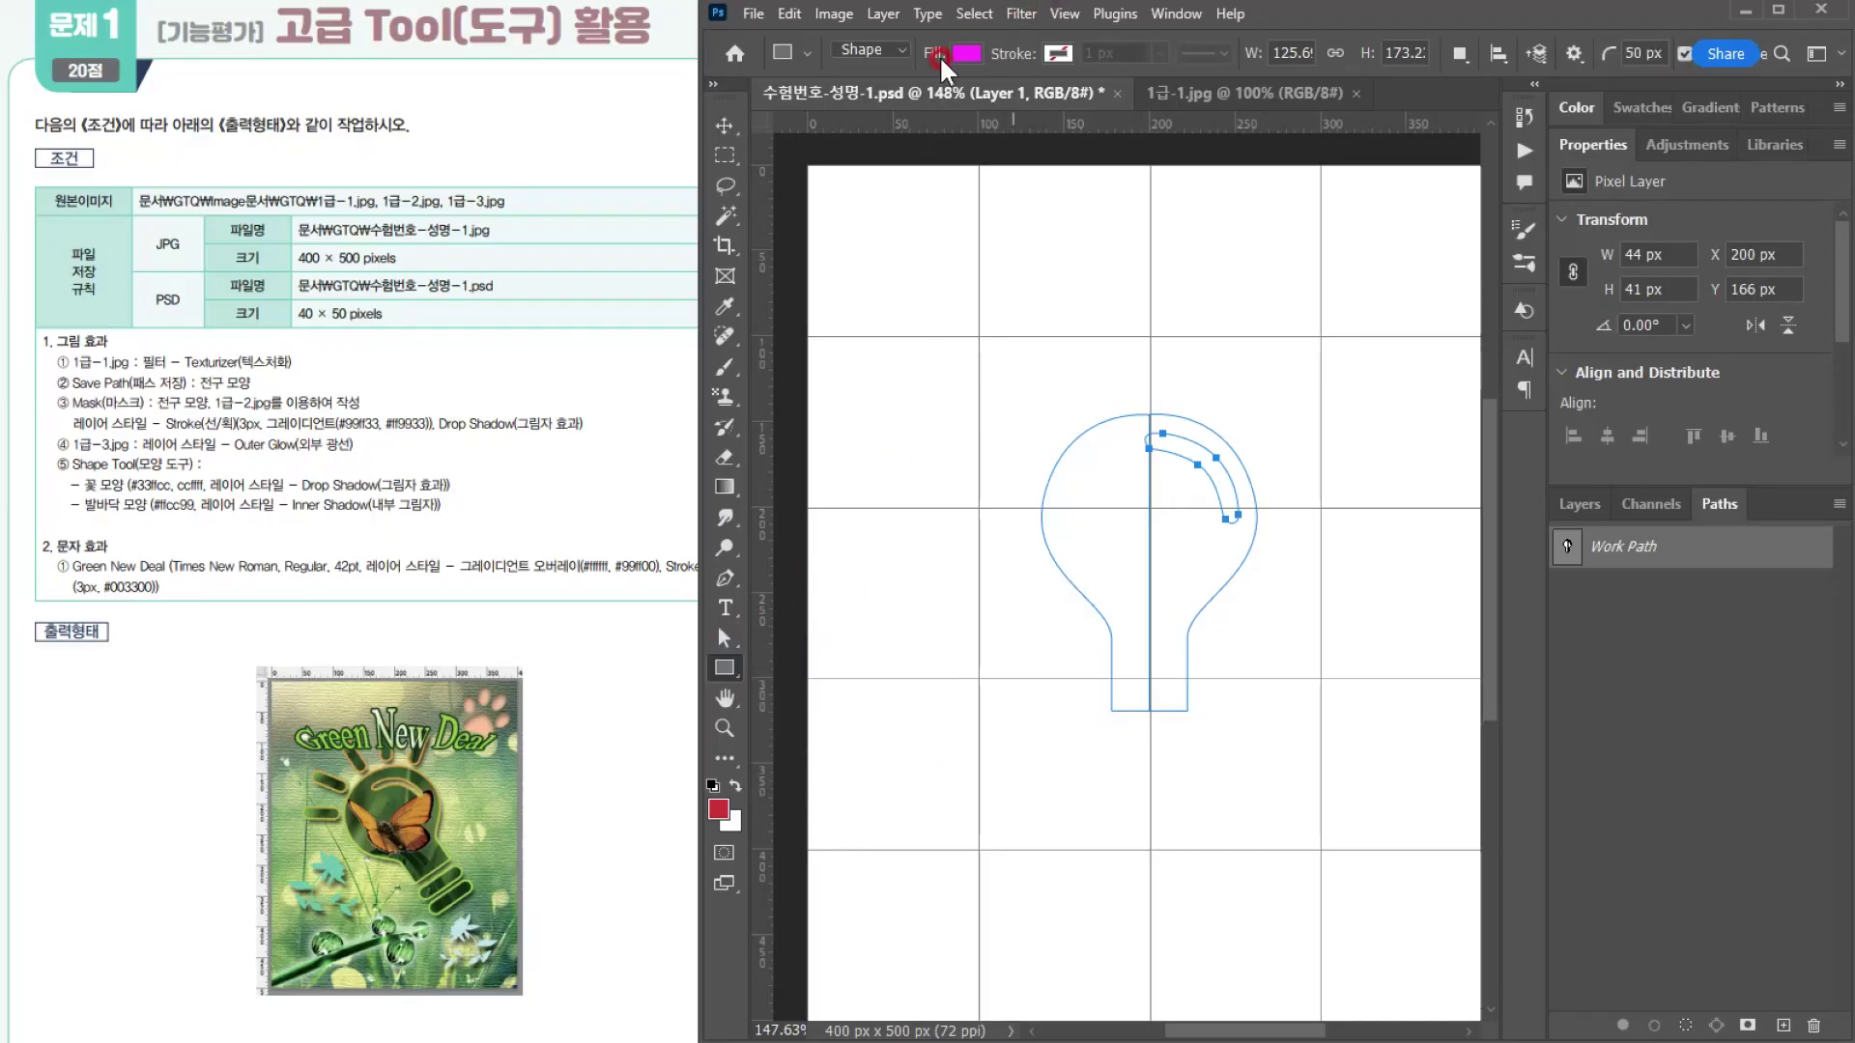
pyautogui.click(860, 54)
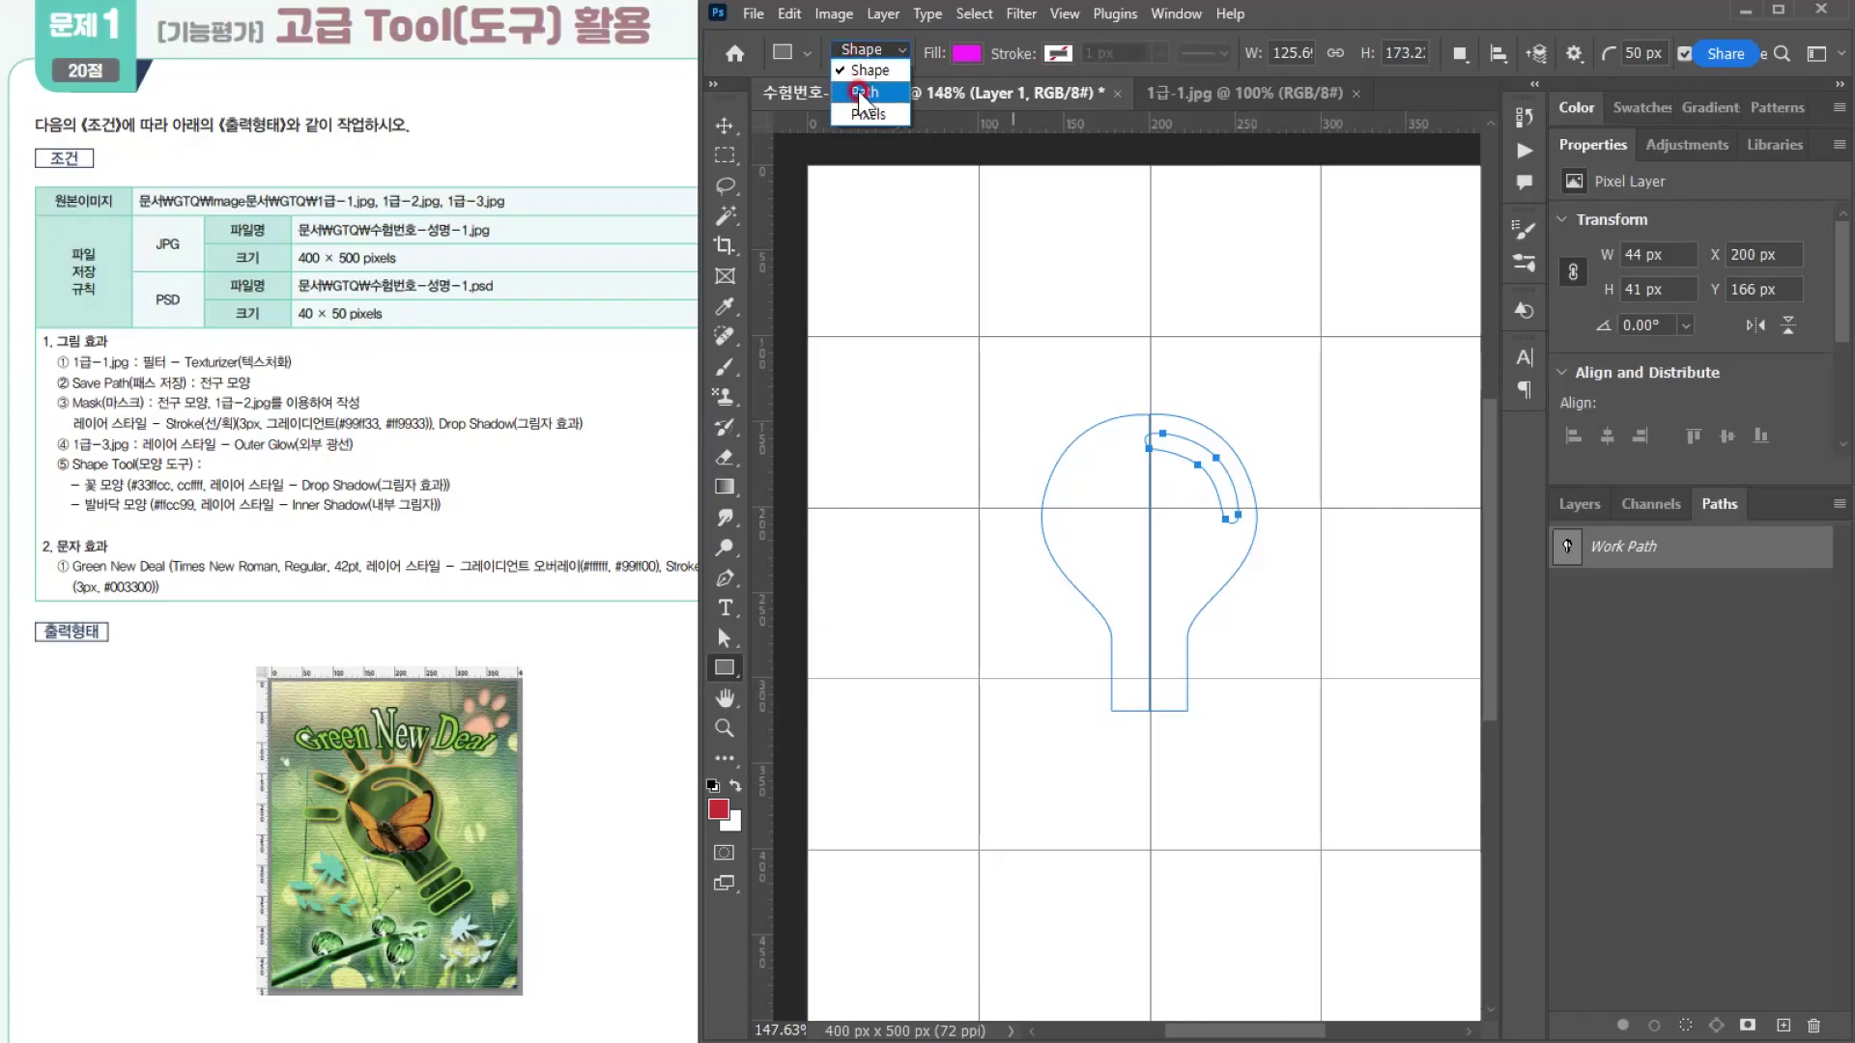
pyautogui.click(861, 93)
pyautogui.click(1230, 55)
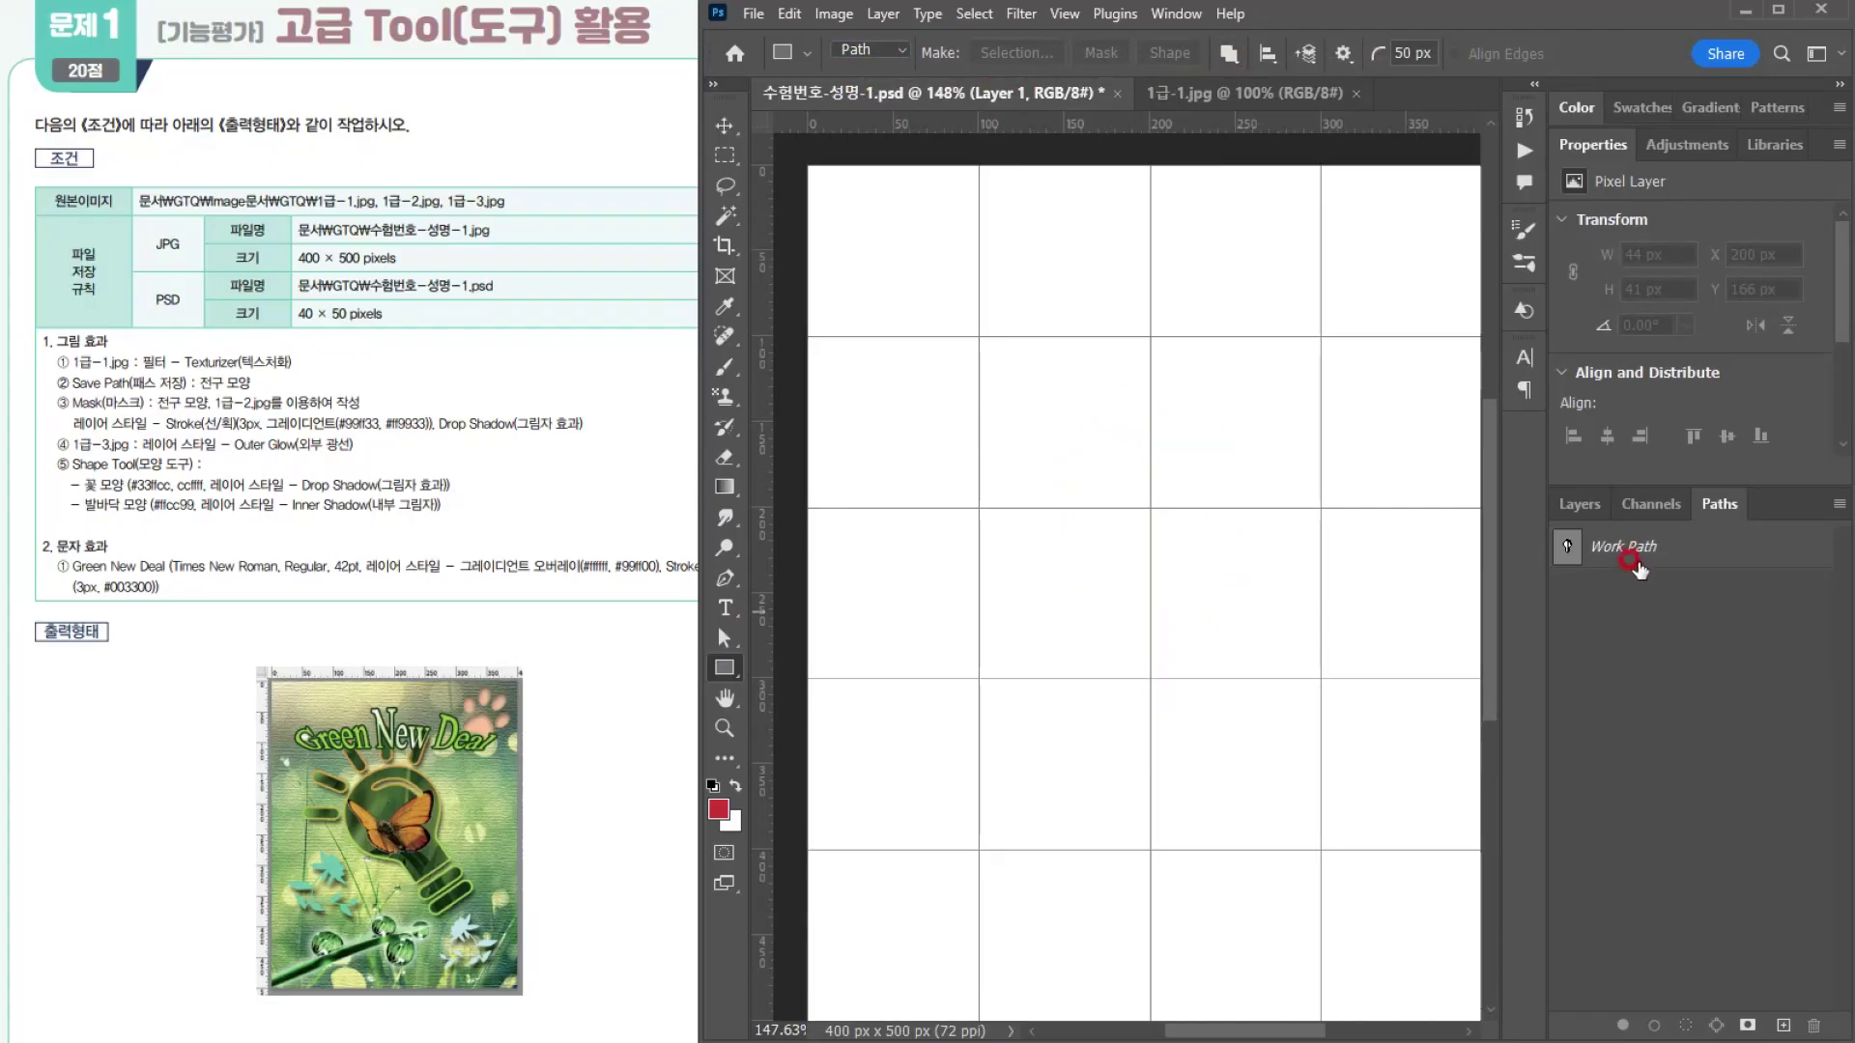
# Step: Save the work path under the name 전구 모양
pyautogui.click(1635, 549)
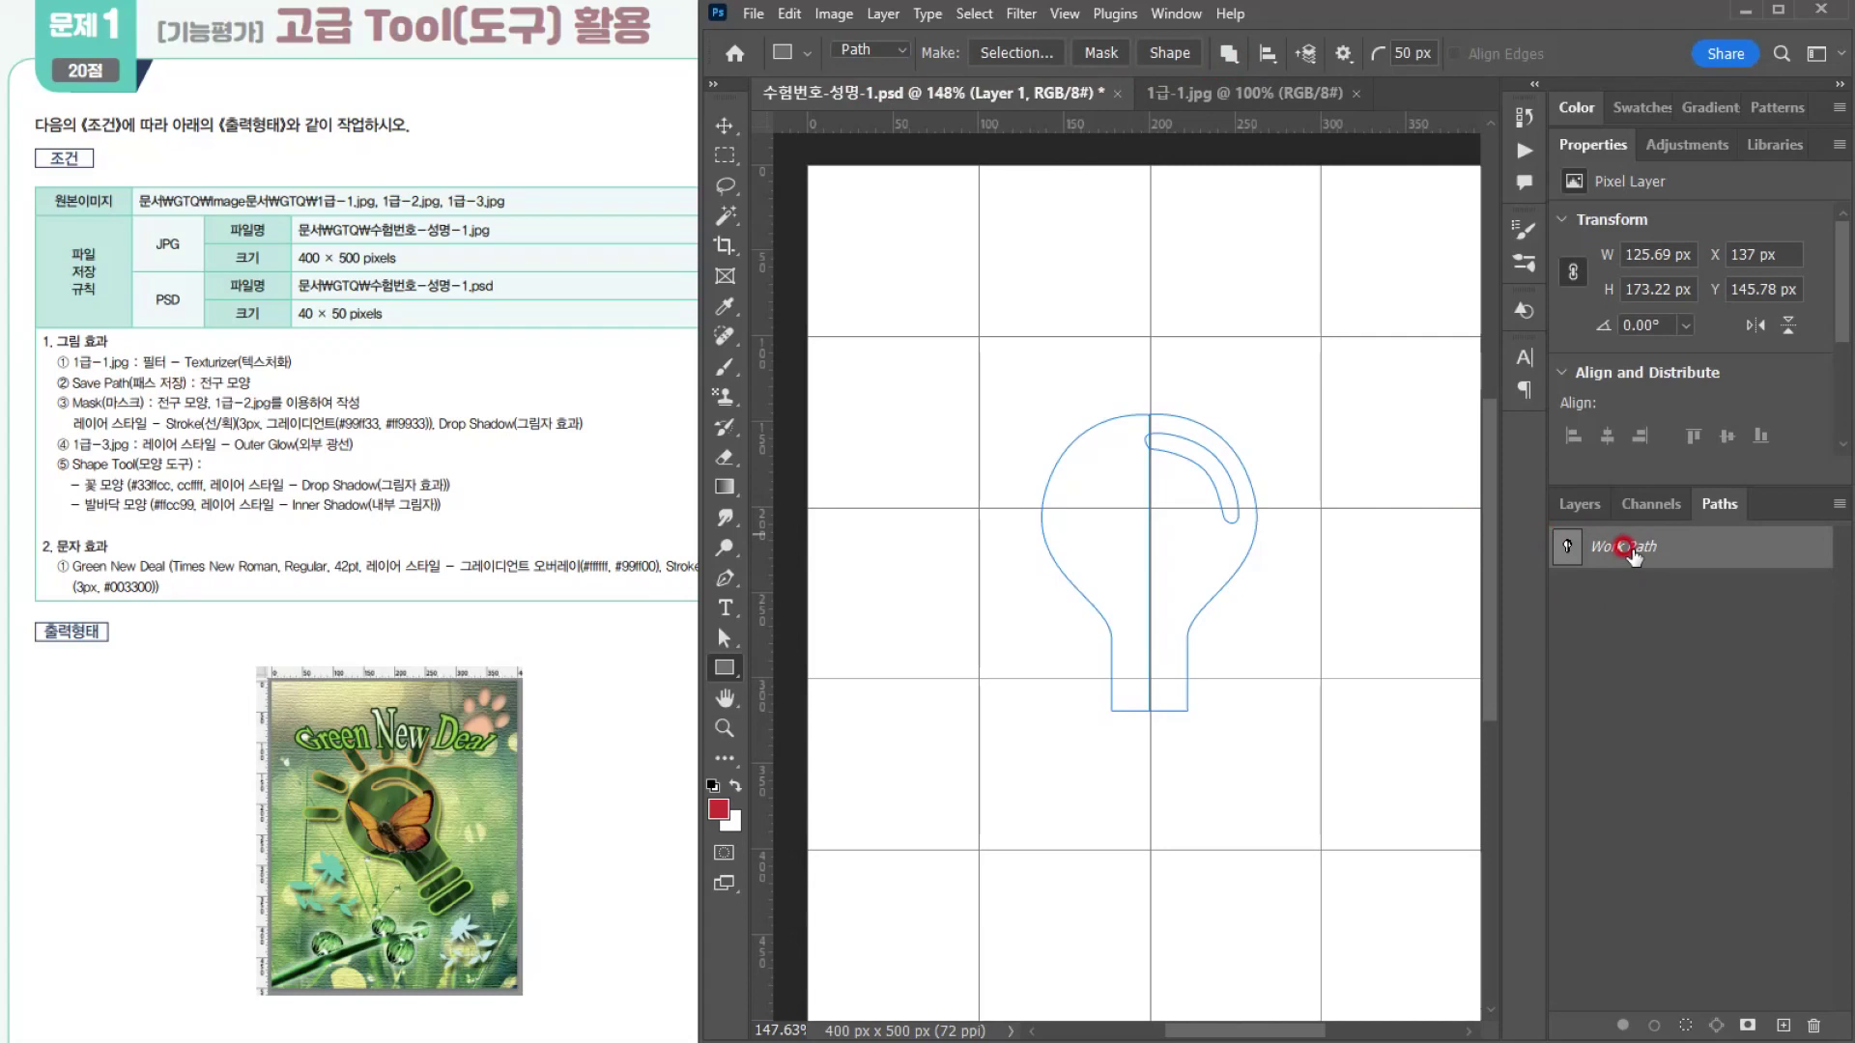
pyautogui.doubleClick(1635, 547)
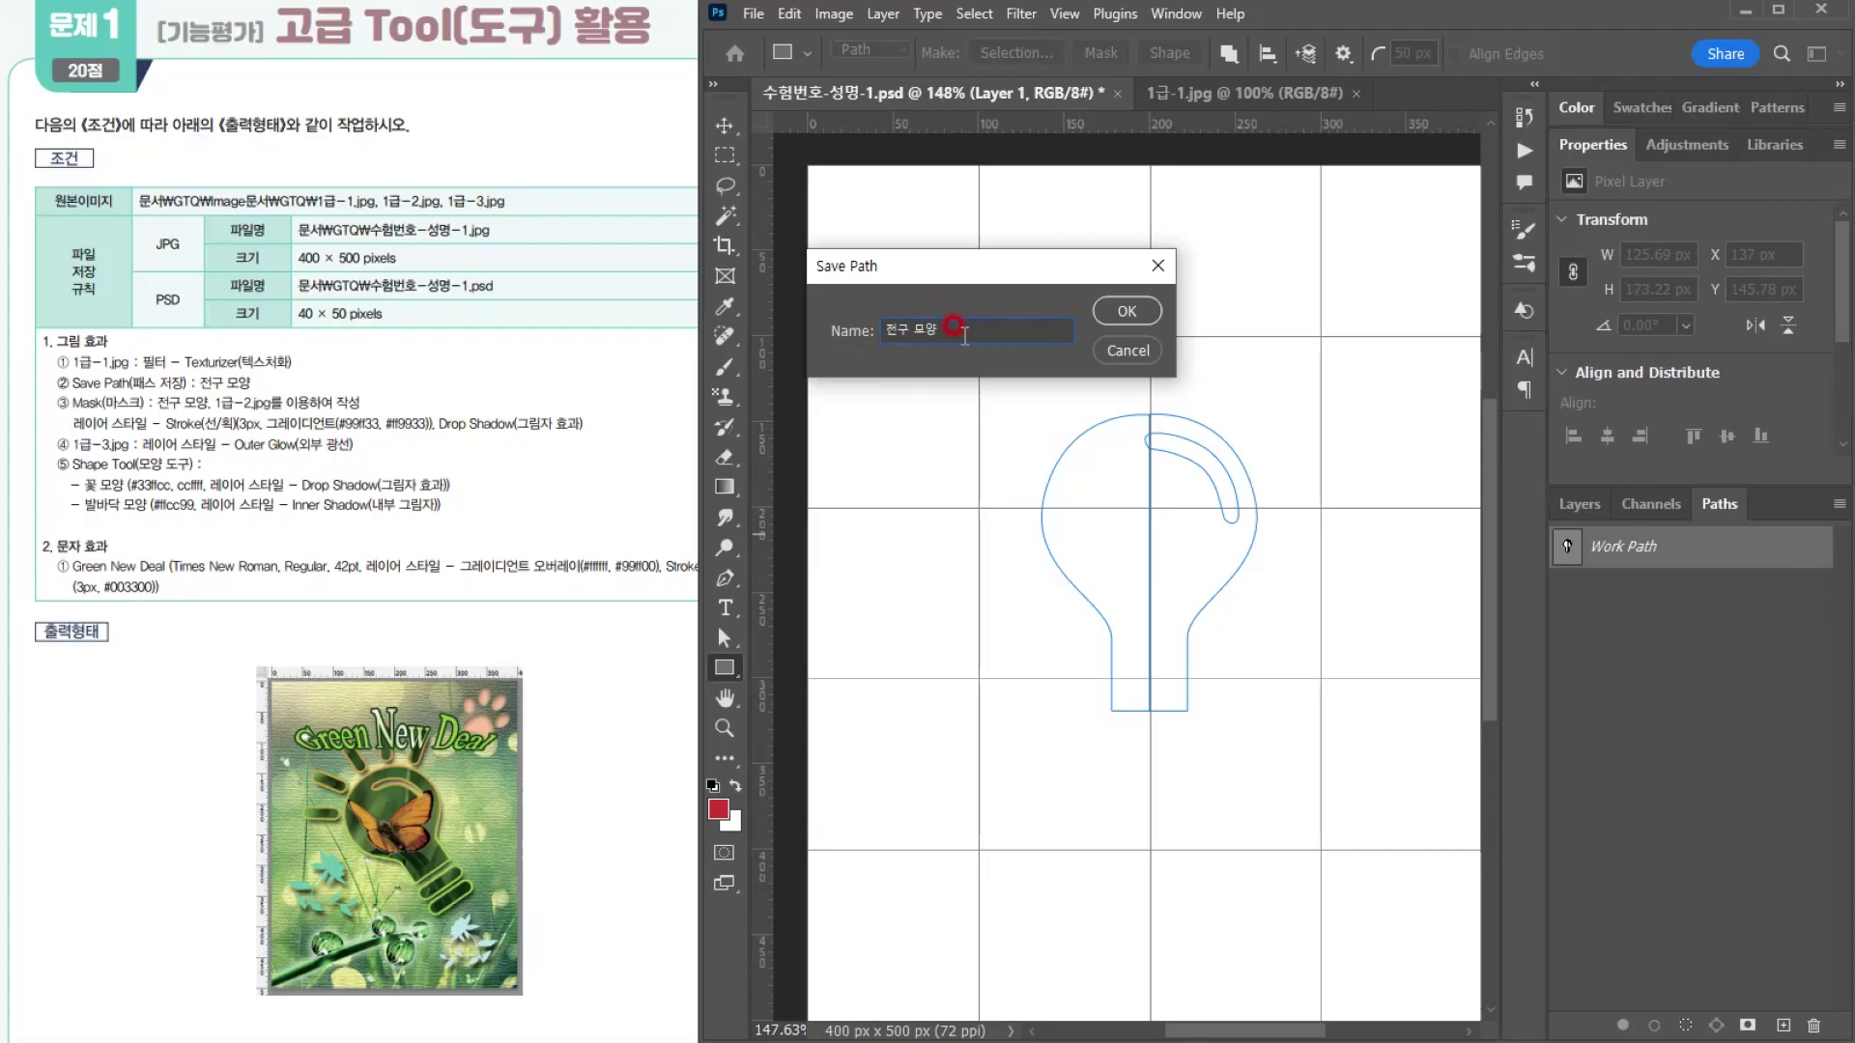
pyautogui.doubleClick(913, 324)
pyautogui.click(973, 323)
pyautogui.click(1155, 311)
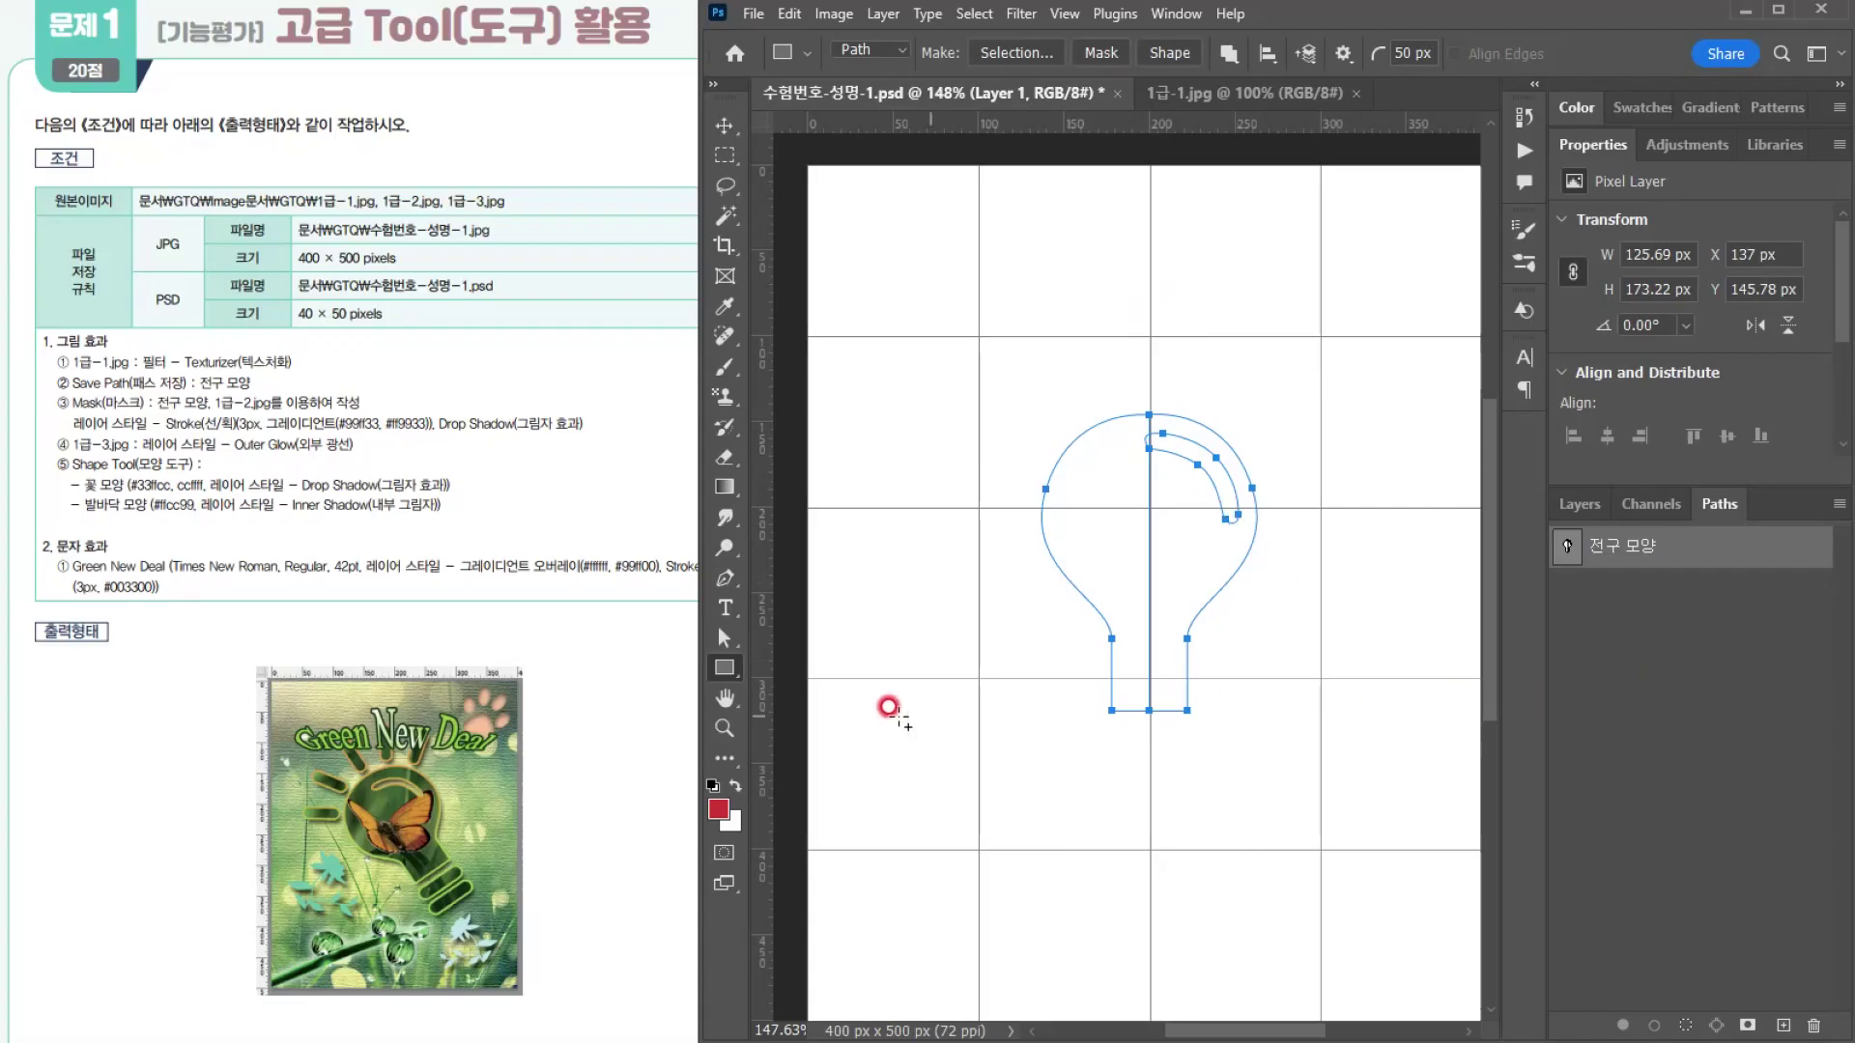
# Step: Draw a vertical ray as a rounded rectangle path with 50 px radius, about 16 × 55 px, centred above the bulb
pyautogui.click(1401, 53)
pyautogui.click(1377, 53)
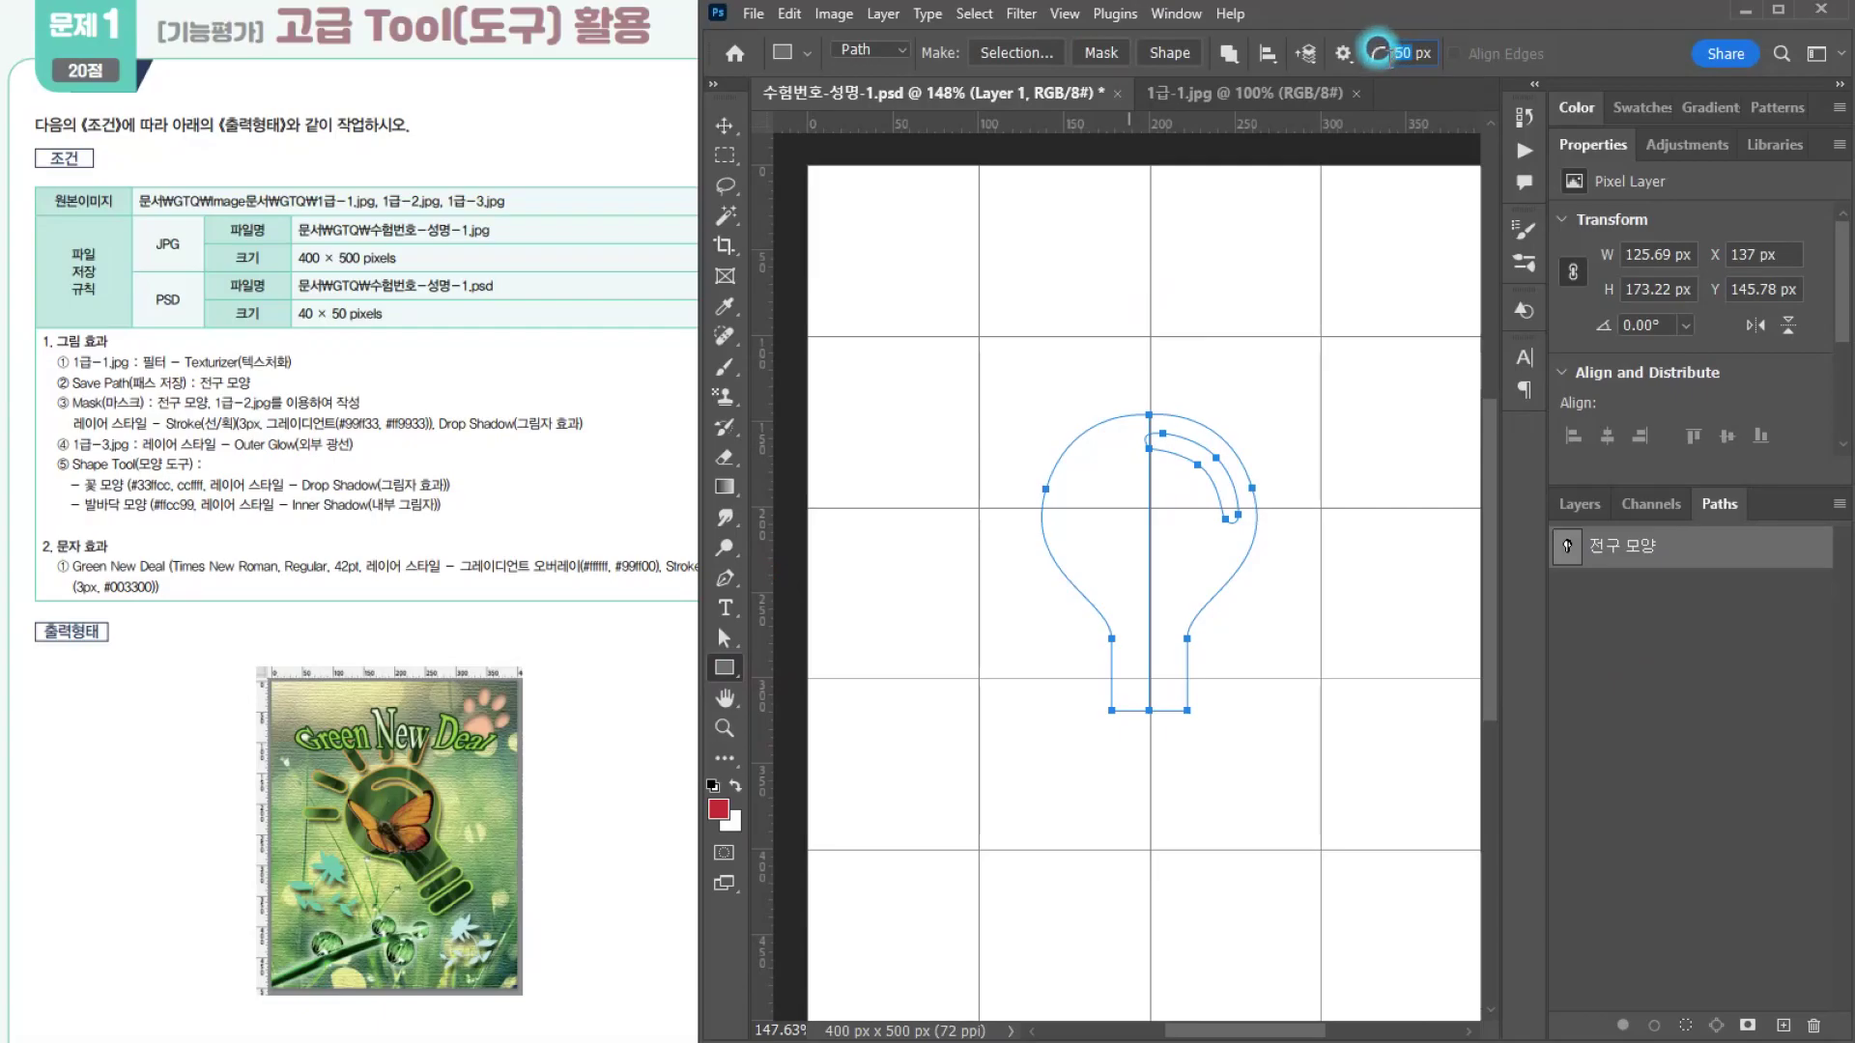
pyautogui.click(1492, 91)
pyautogui.click(1131, 374)
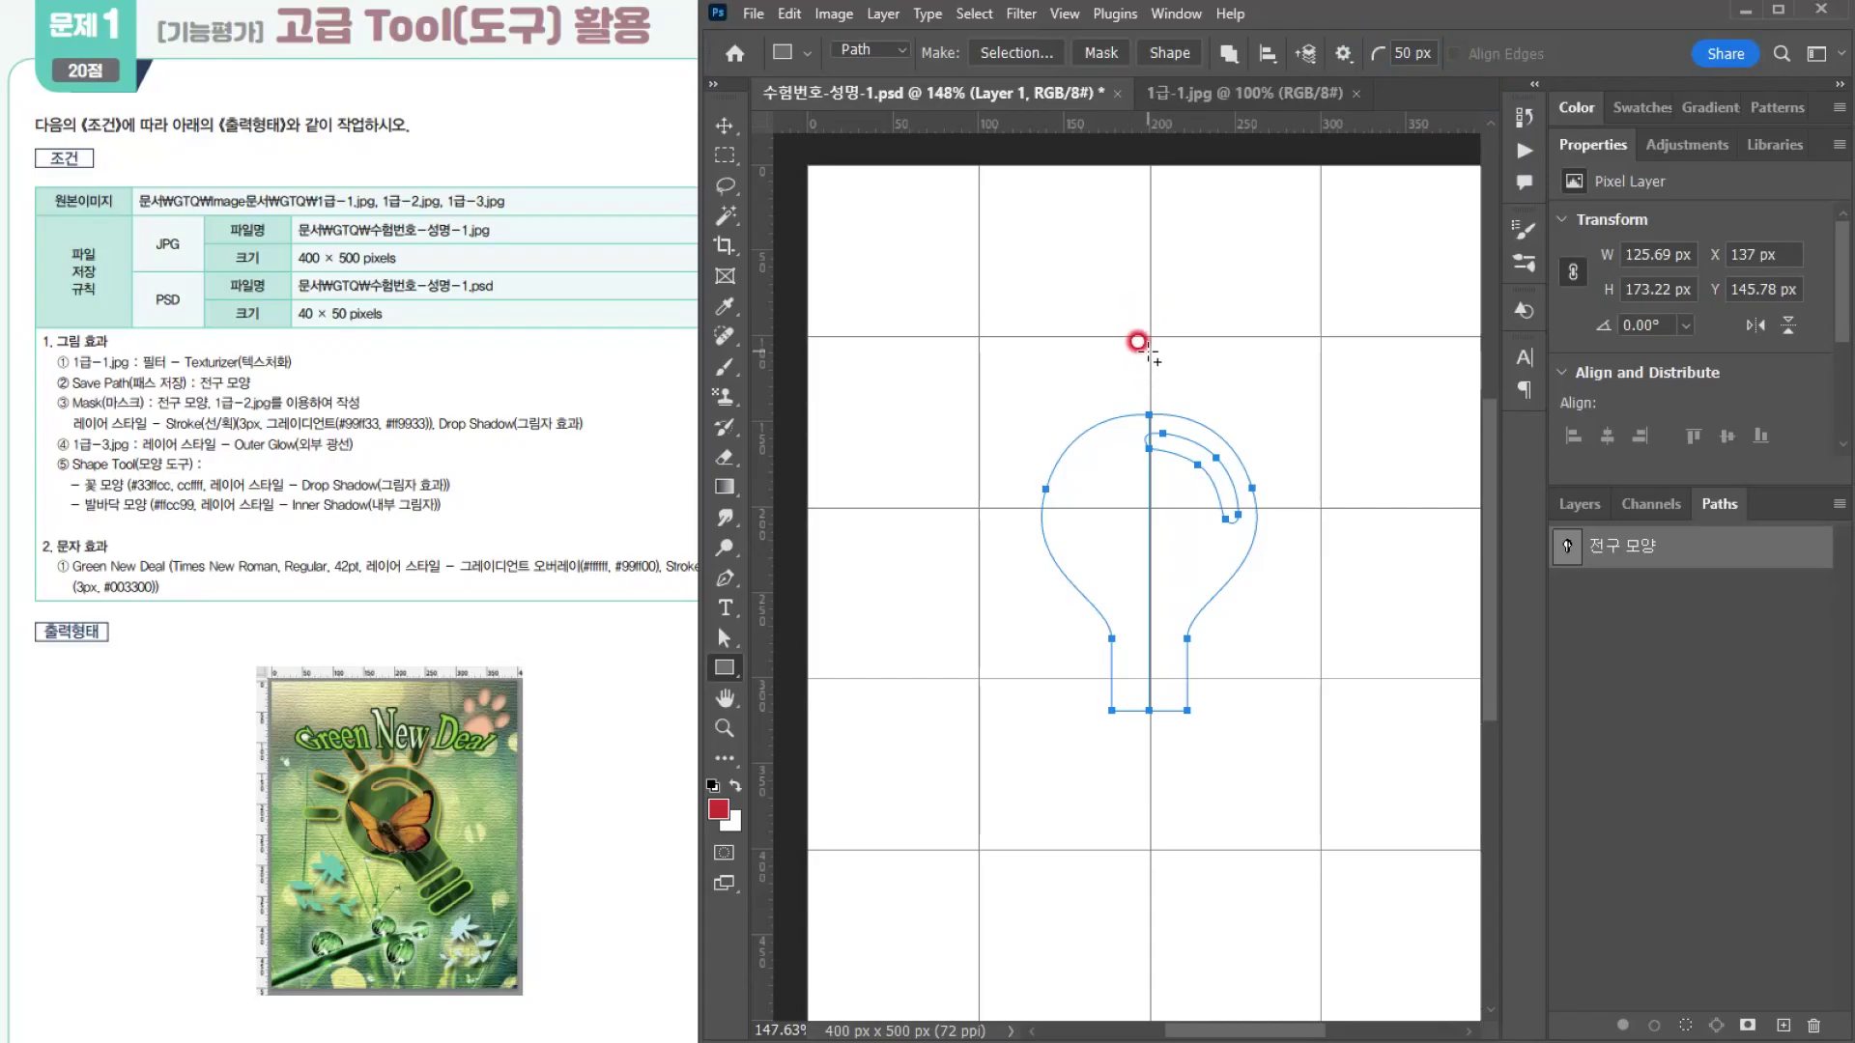
pyautogui.moveTo(1141, 338); pyautogui.dragTo(1161, 394)
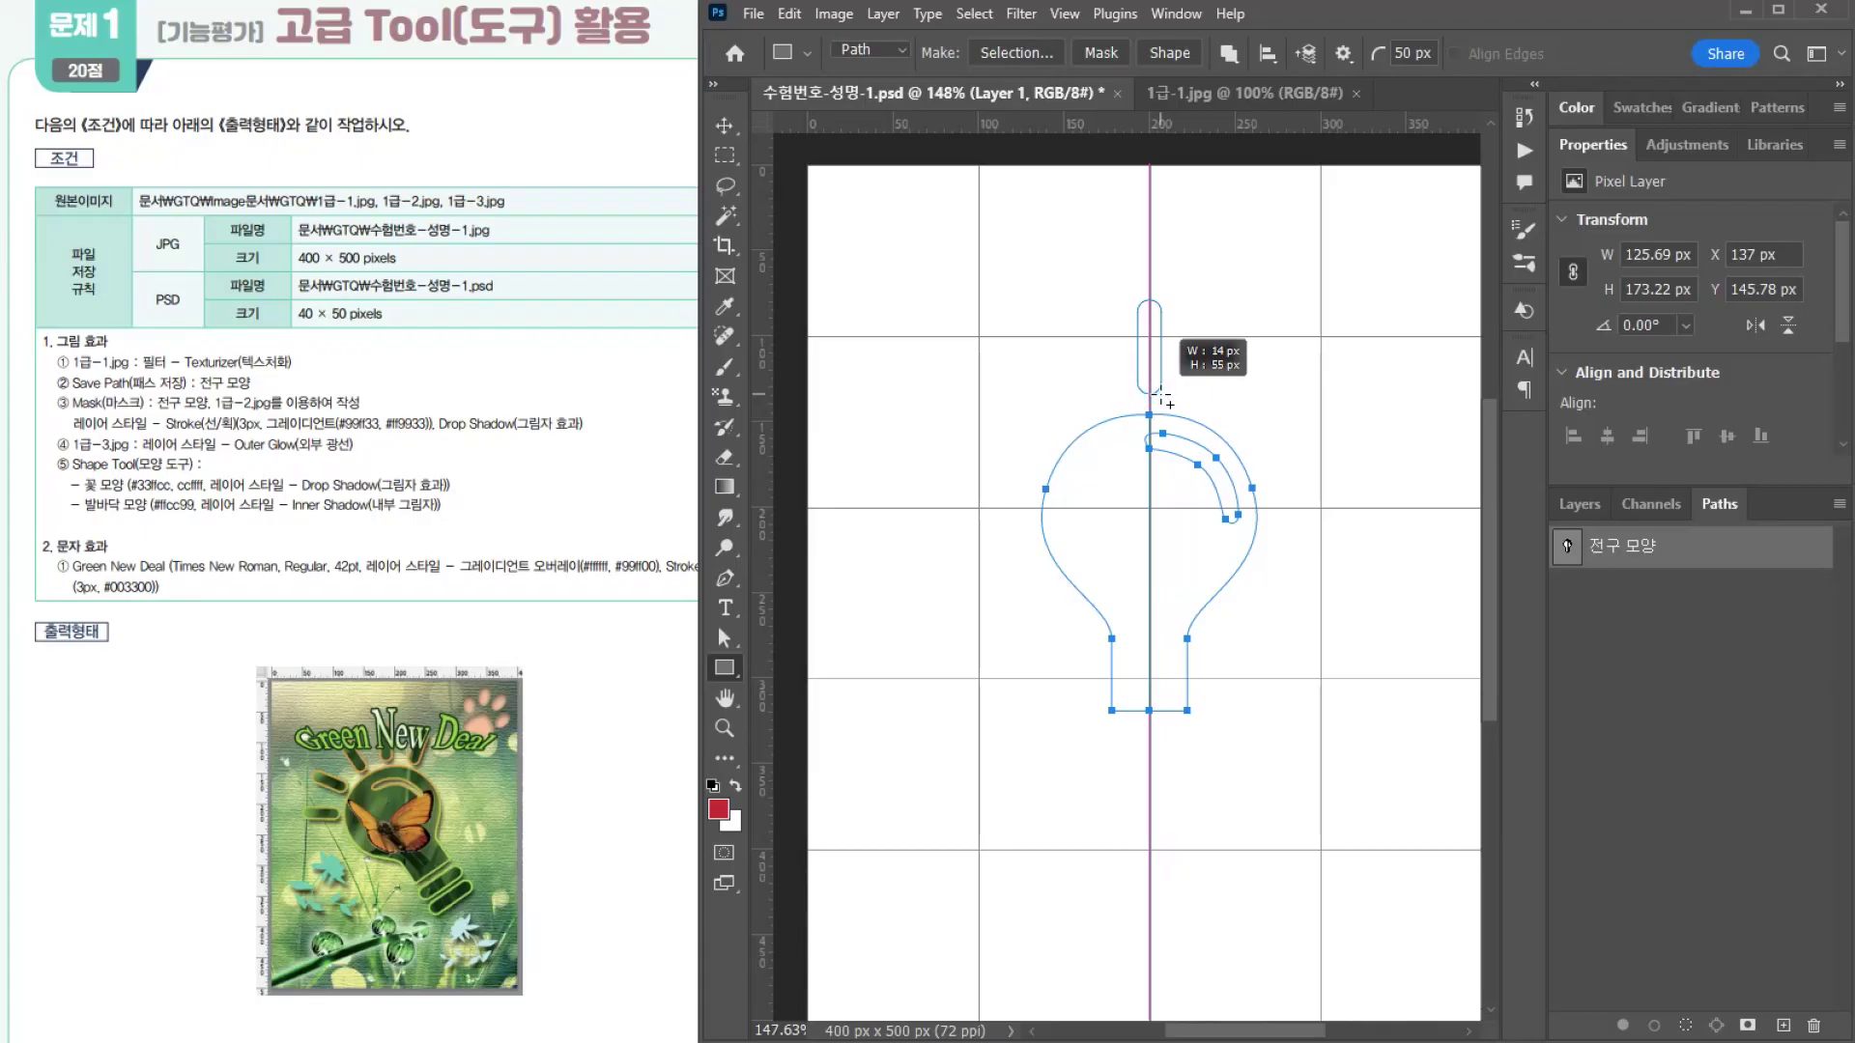
pyautogui.moveTo(1163, 397); pyautogui.dragTo(1164, 396)
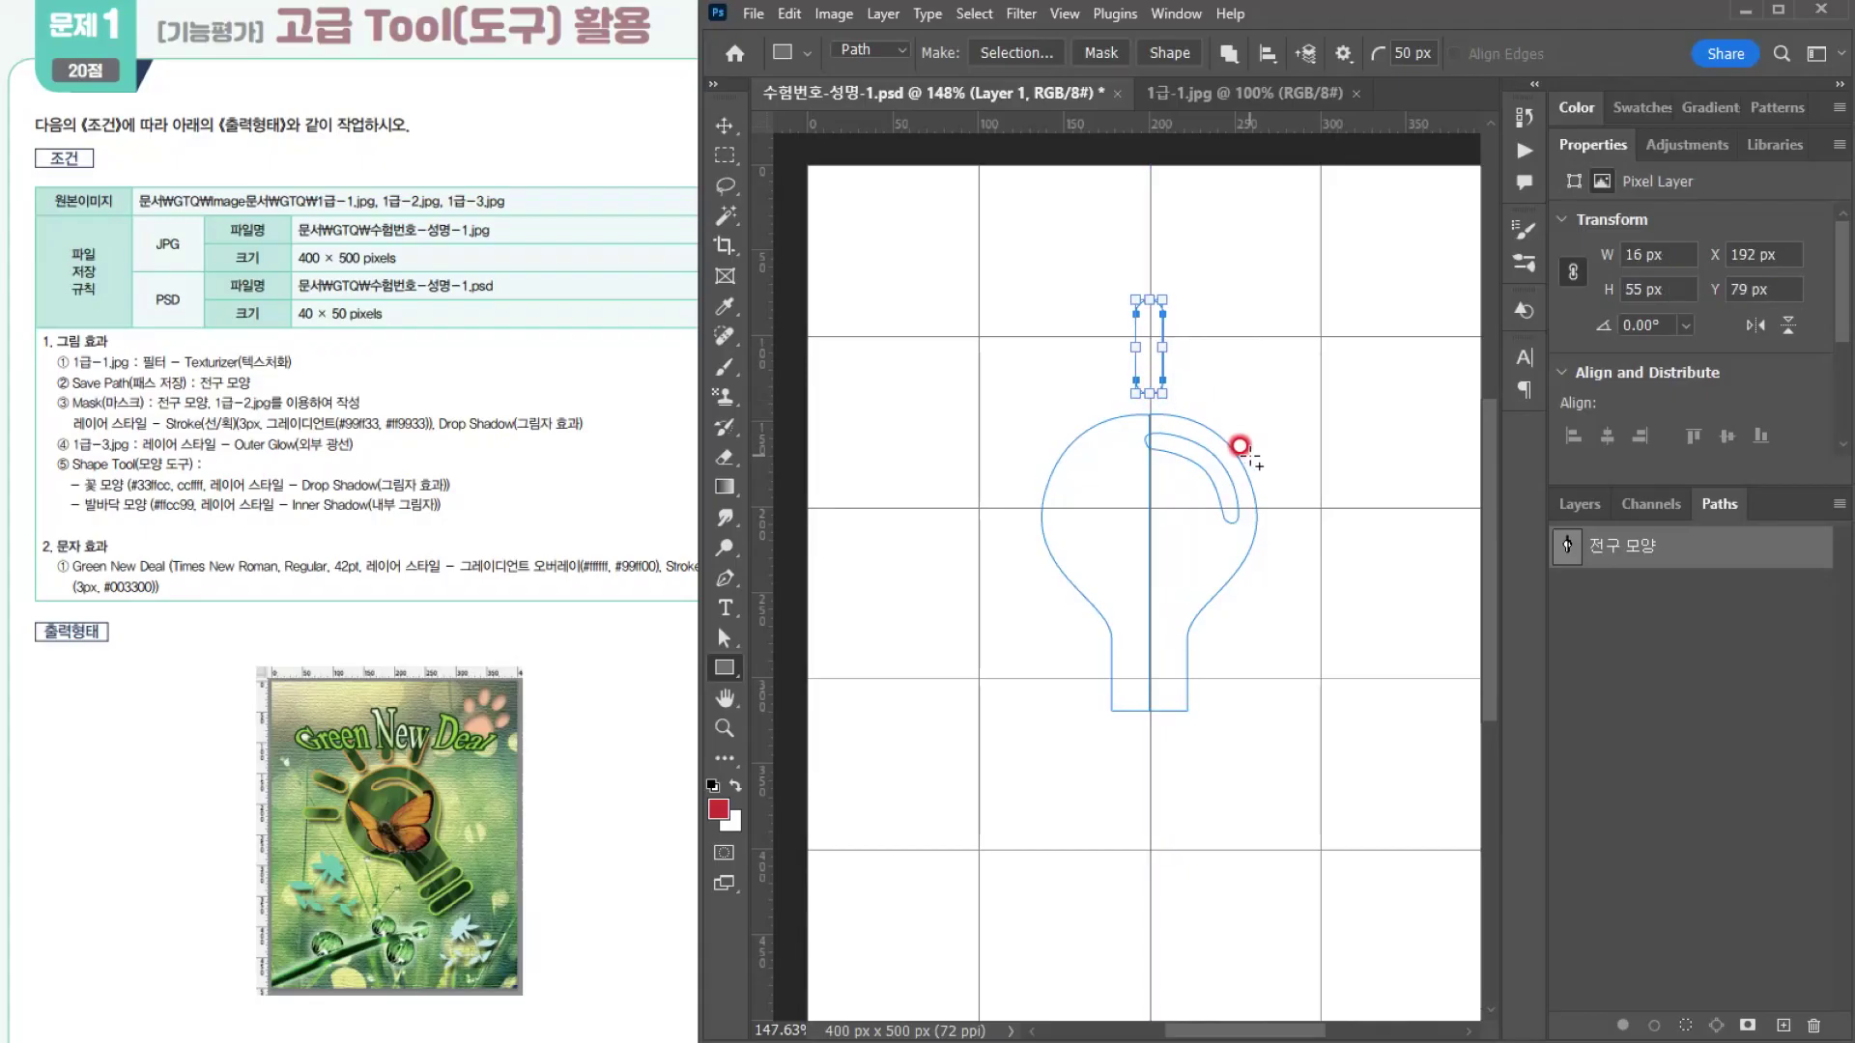
# Step: Duplicate the vertical ray twice around the bulb's upper-left side, rotating each copy so that it points outward from the bulb
pyautogui.click(731, 639)
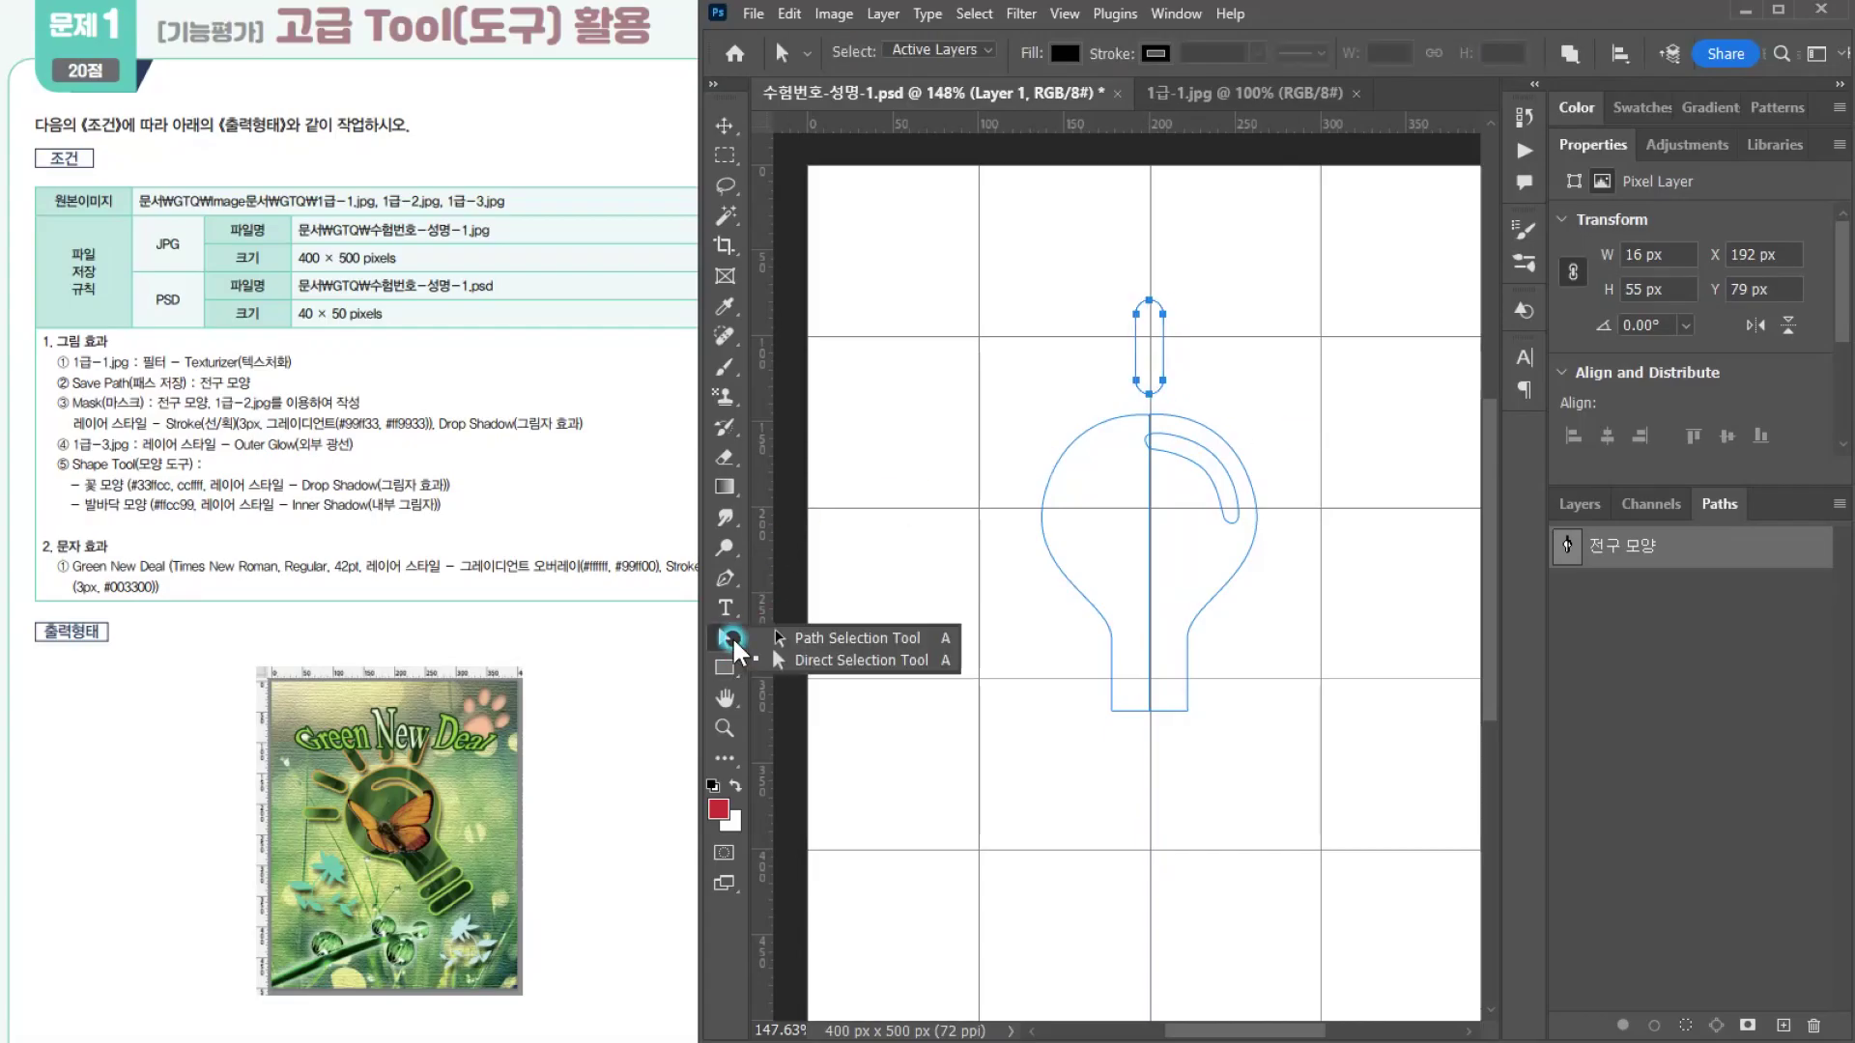
pyautogui.click(813, 637)
pyautogui.scroll(6, 1163, 310)
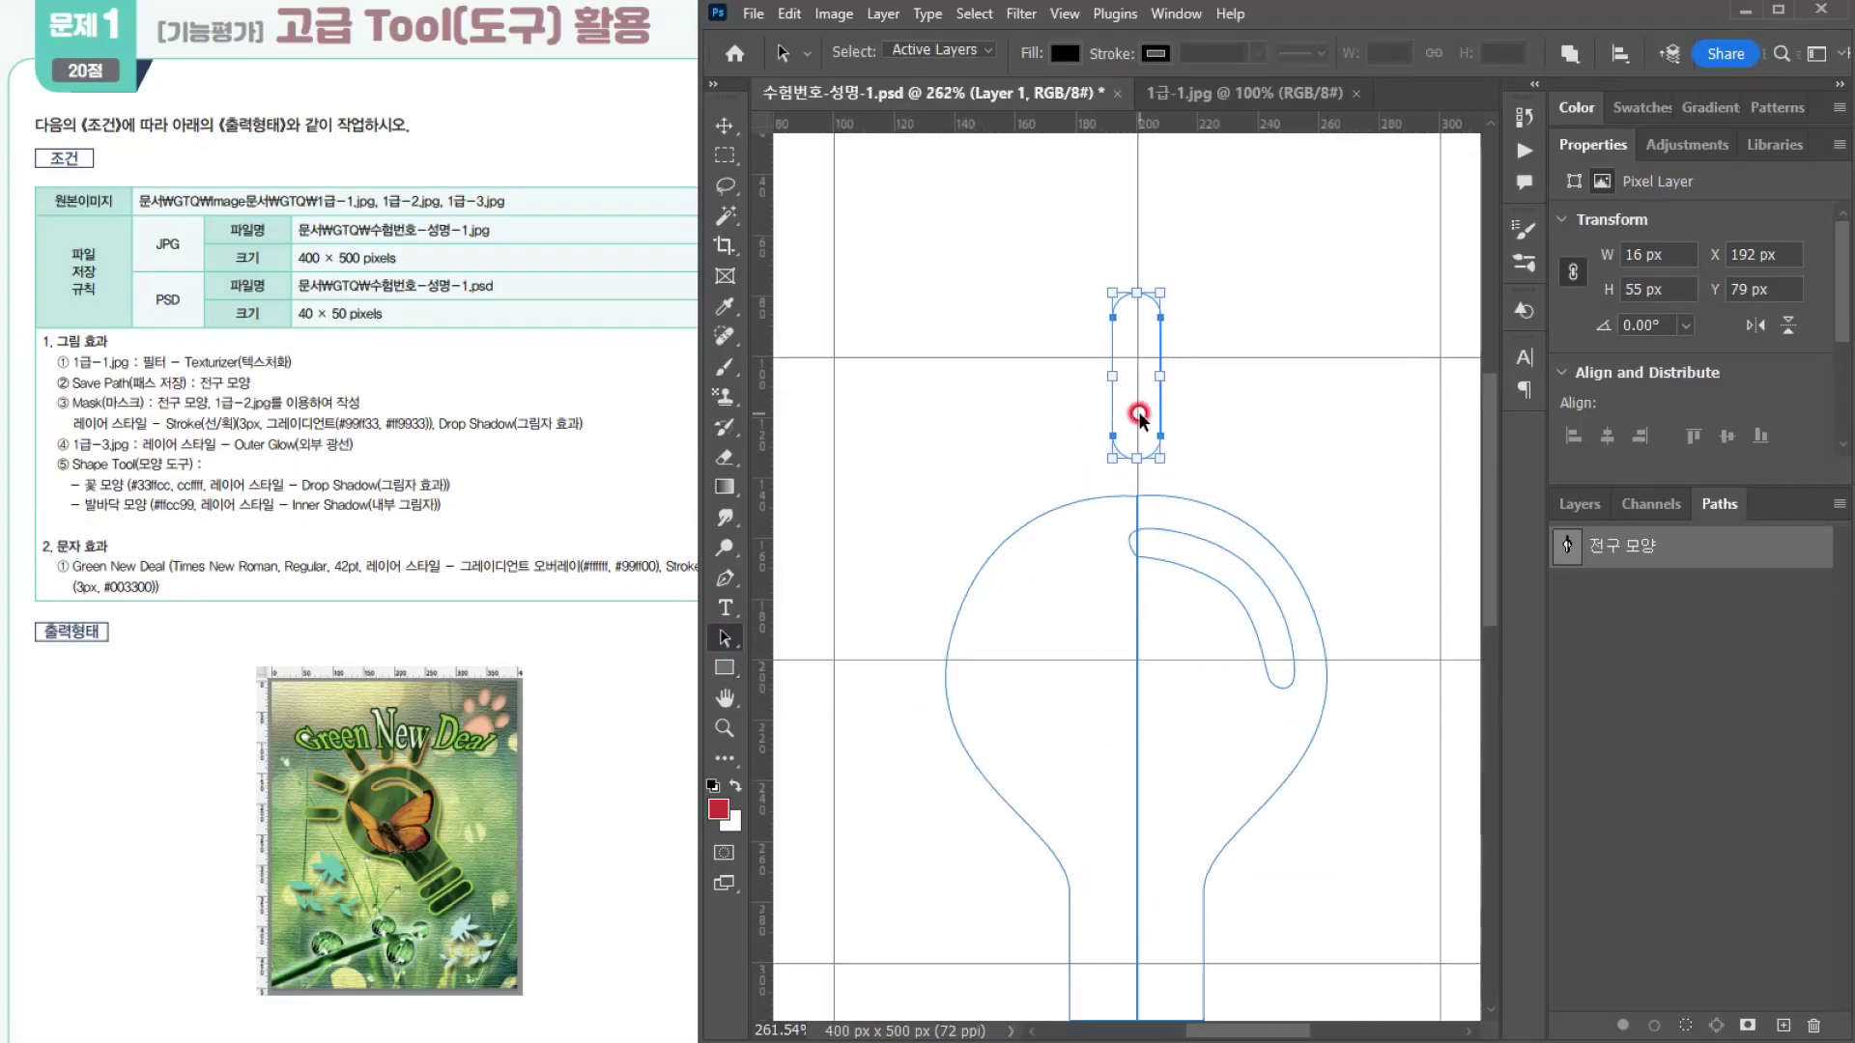
pyautogui.scroll(-3, 1140, 416)
pyautogui.moveTo(1138, 410); pyautogui.dragTo(983, 496)
pyautogui.hotkey('ctrl', 't')
pyautogui.press('Return')
pyautogui.hotkey('ctrl', 't')
pyautogui.moveTo(983, 577); pyautogui.dragTo(1037, 557)
pyautogui.moveTo(995, 495); pyautogui.dragTo(985, 509)
pyautogui.press('Return')
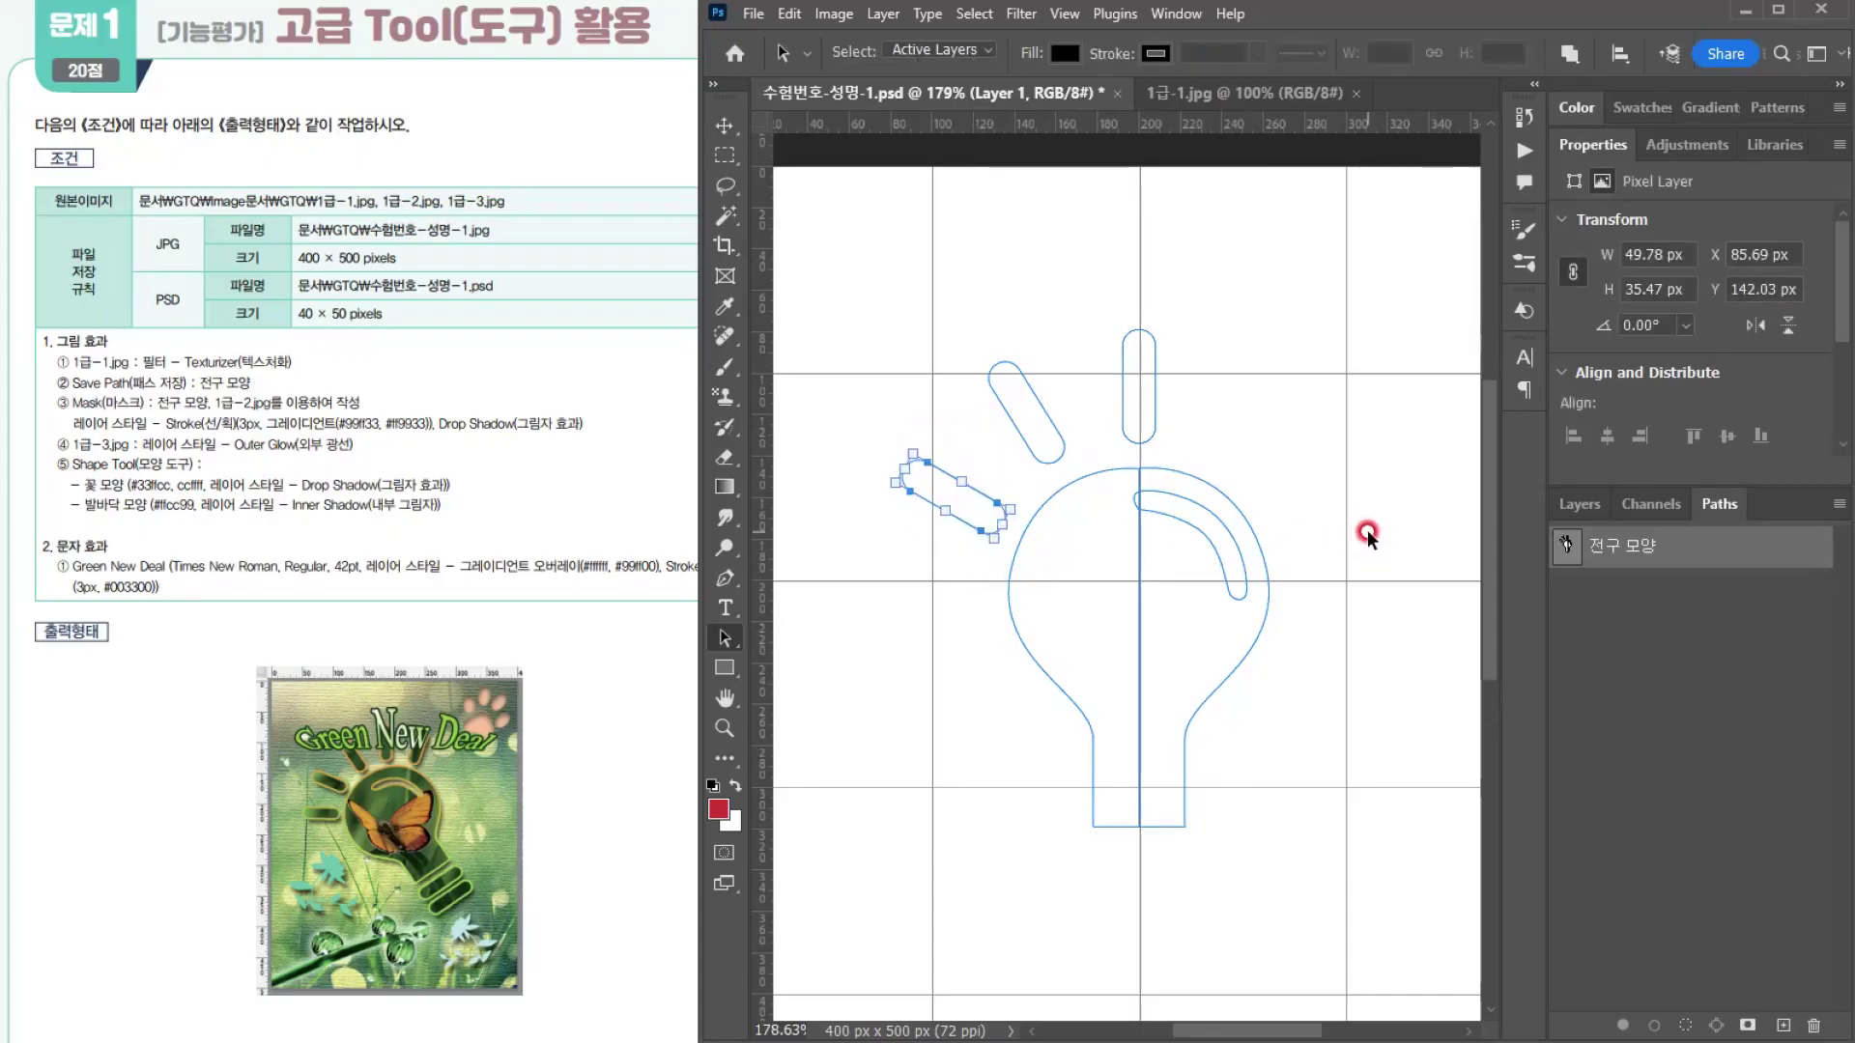
# Step: Select the two slanted rays on the bulb's left and duplicate them together to its right side
pyautogui.click(952, 430)
pyautogui.moveTo(952, 430); pyautogui.dragTo(1009, 499)
pyautogui.click(1041, 249)
pyautogui.click(1008, 391)
pyautogui.keyDown('shift'); pyautogui.click(978, 515); pyautogui.keyUp('shift')
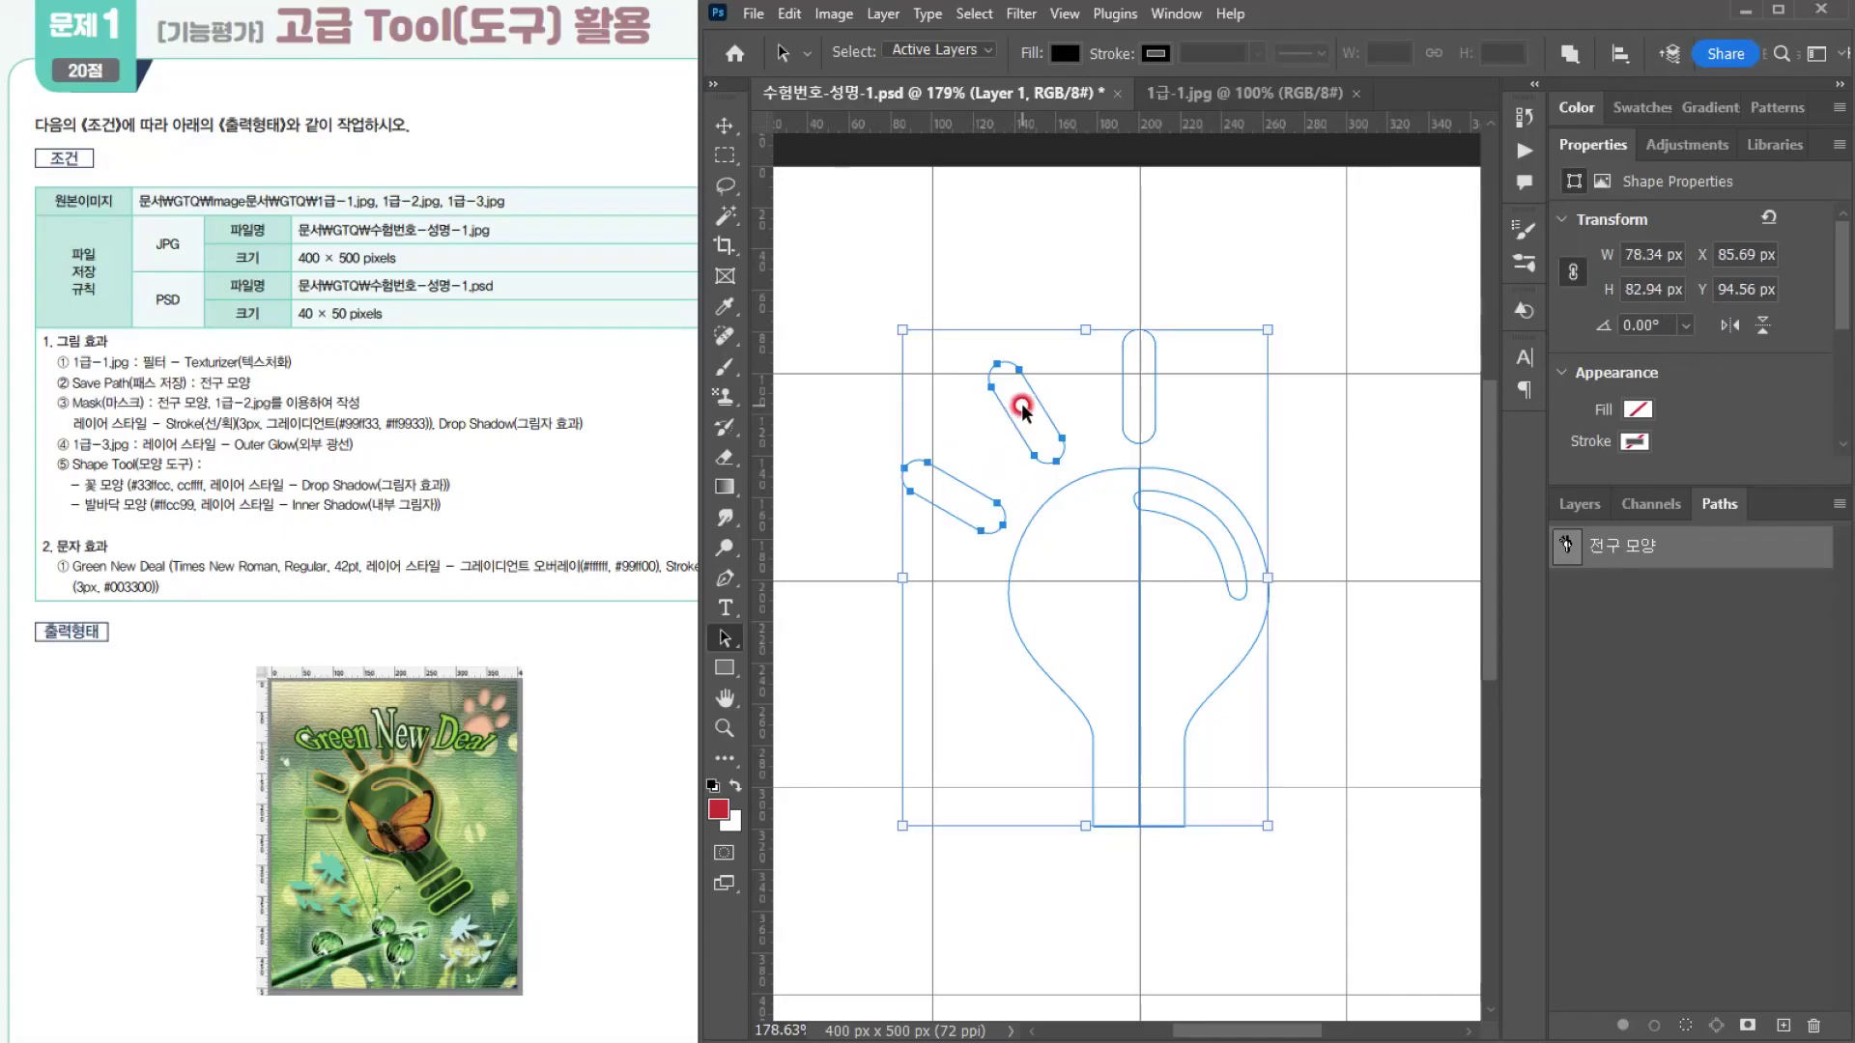
pyautogui.moveTo(1022, 402); pyautogui.dragTo(1357, 411)
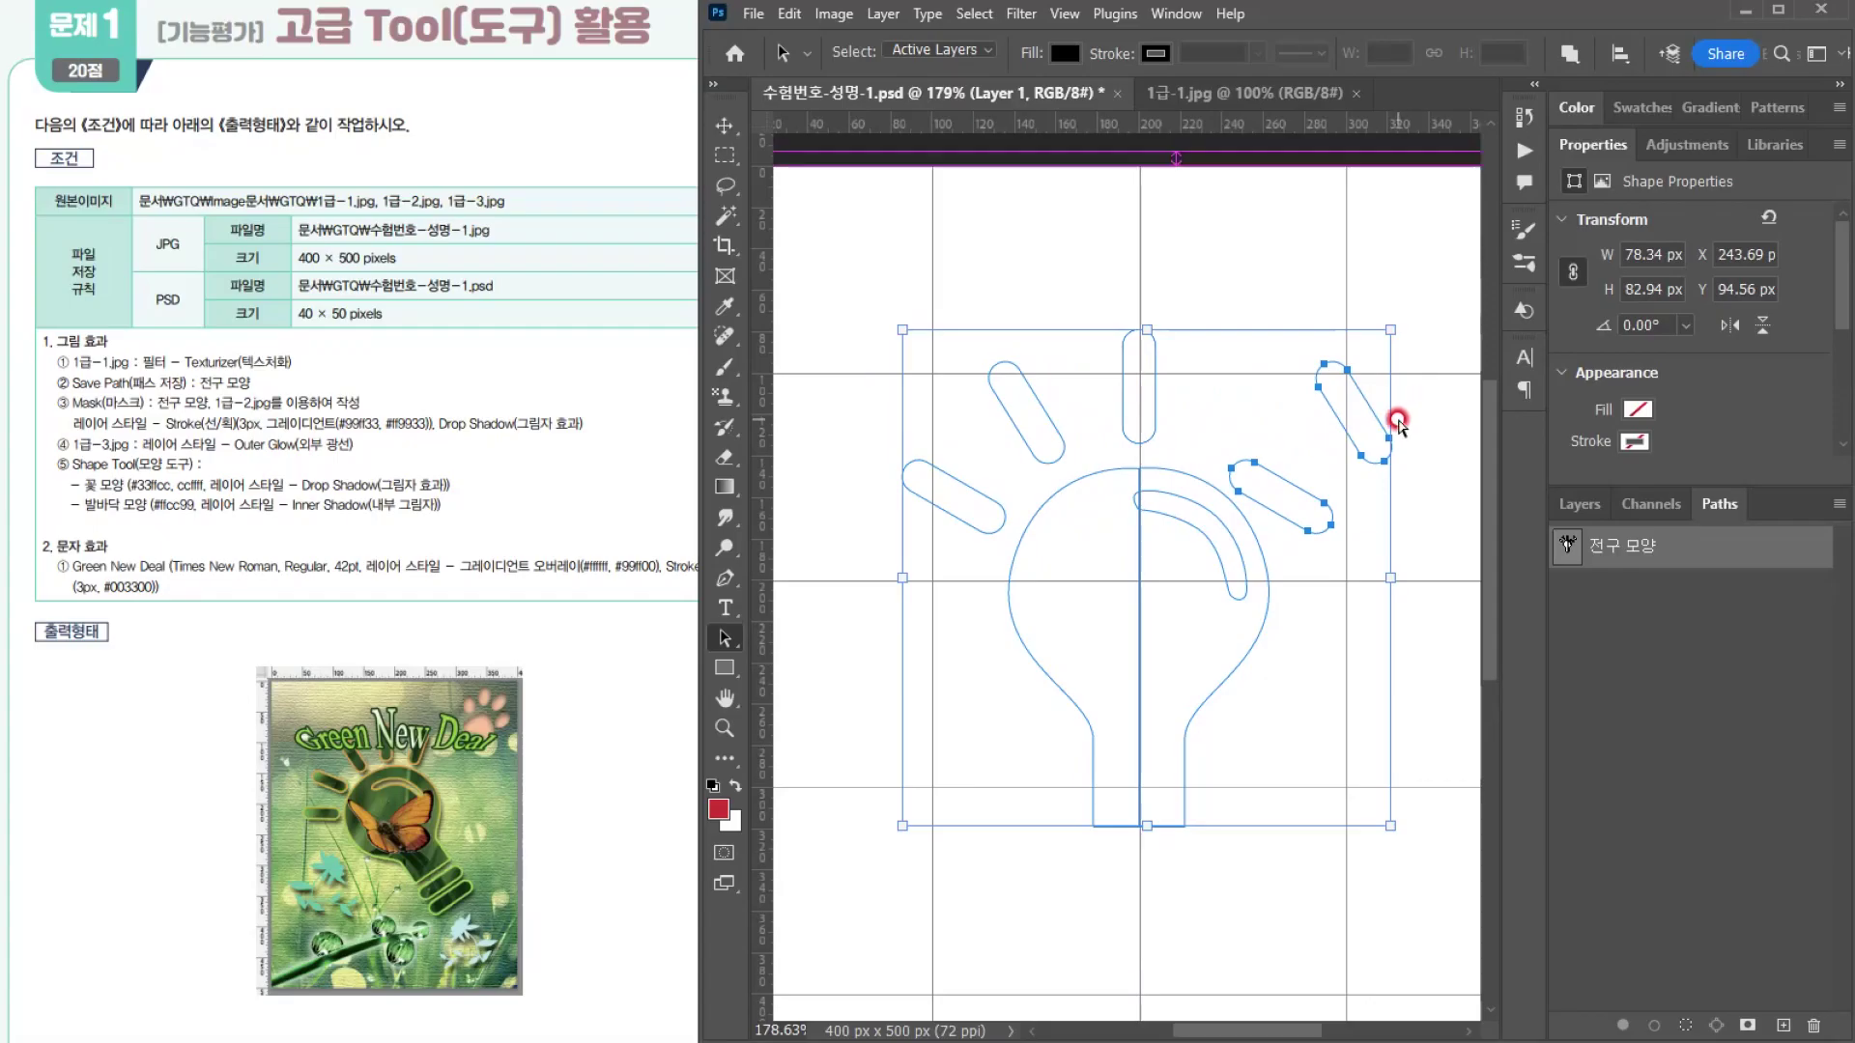
# Step: Flip the two duplicated rays horizontally and shift them 6 px left to mirror the rays across the bulb's centre line
pyautogui.hotkey('ctrl', 't')
pyautogui.rightClick(1343, 386)
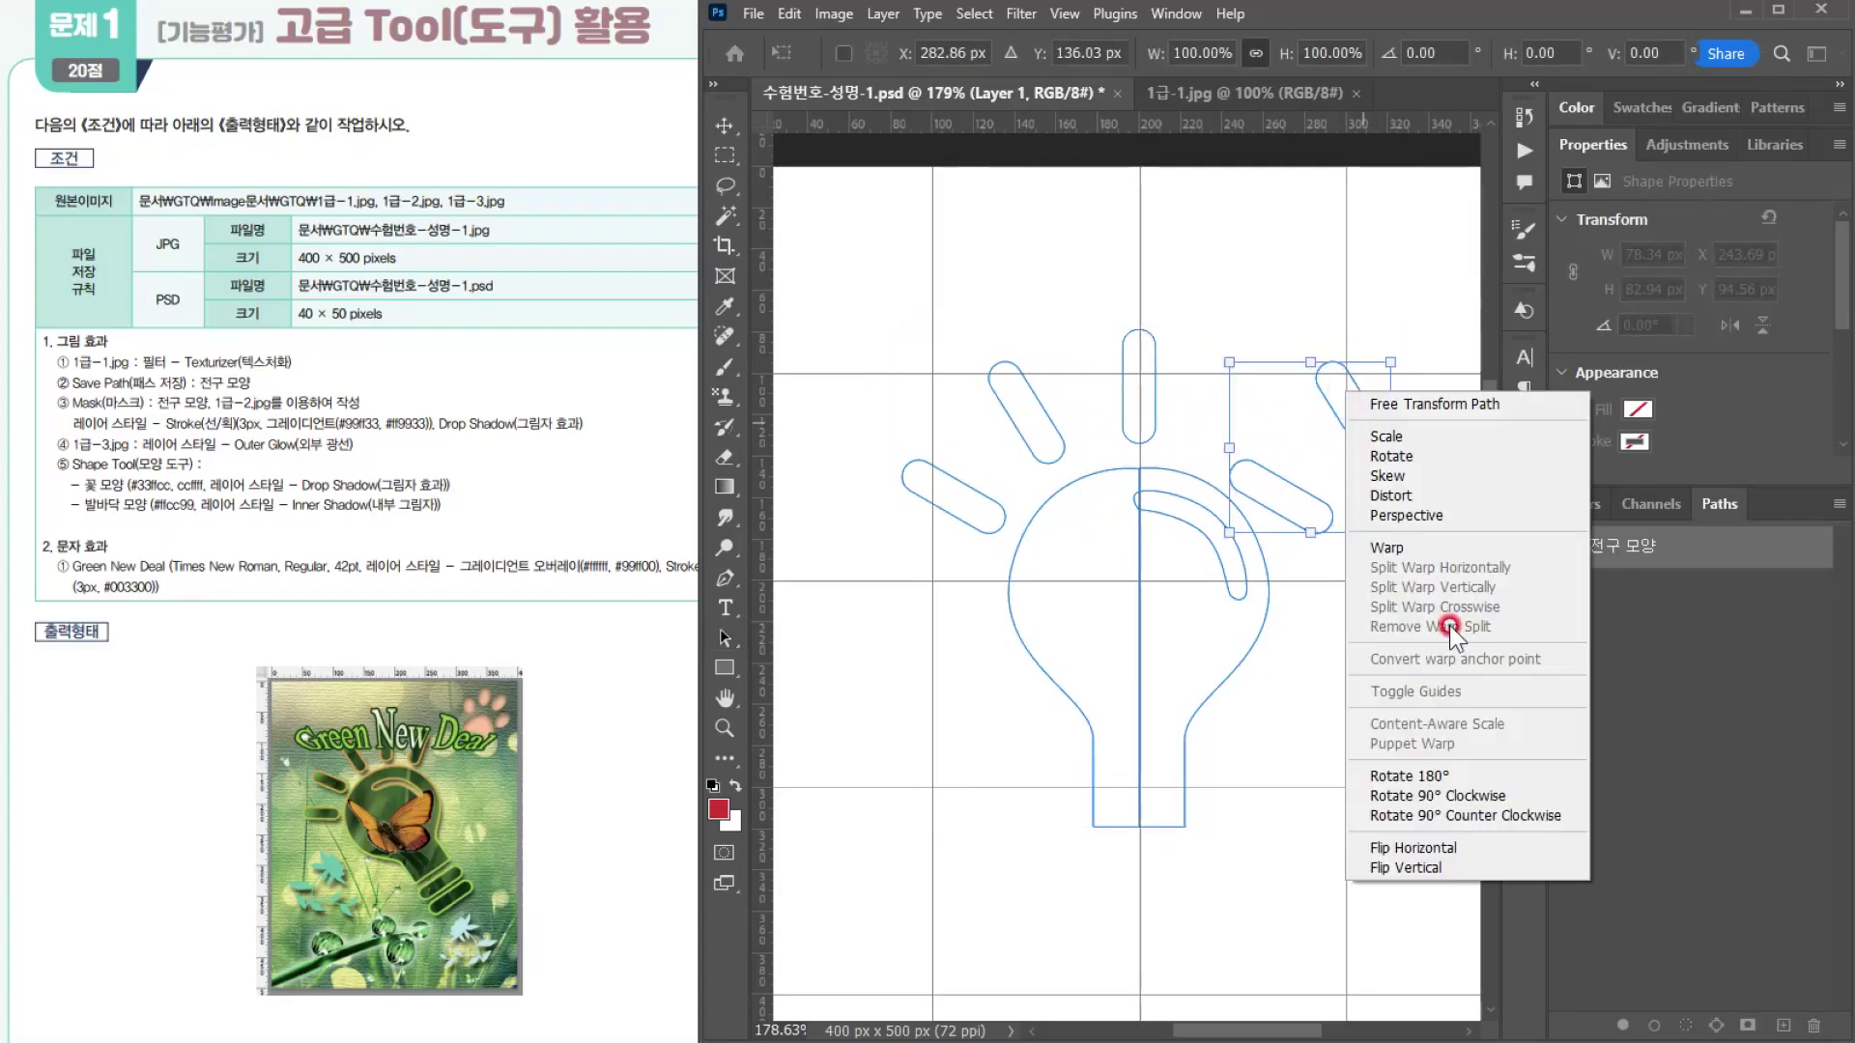
pyautogui.click(1413, 838)
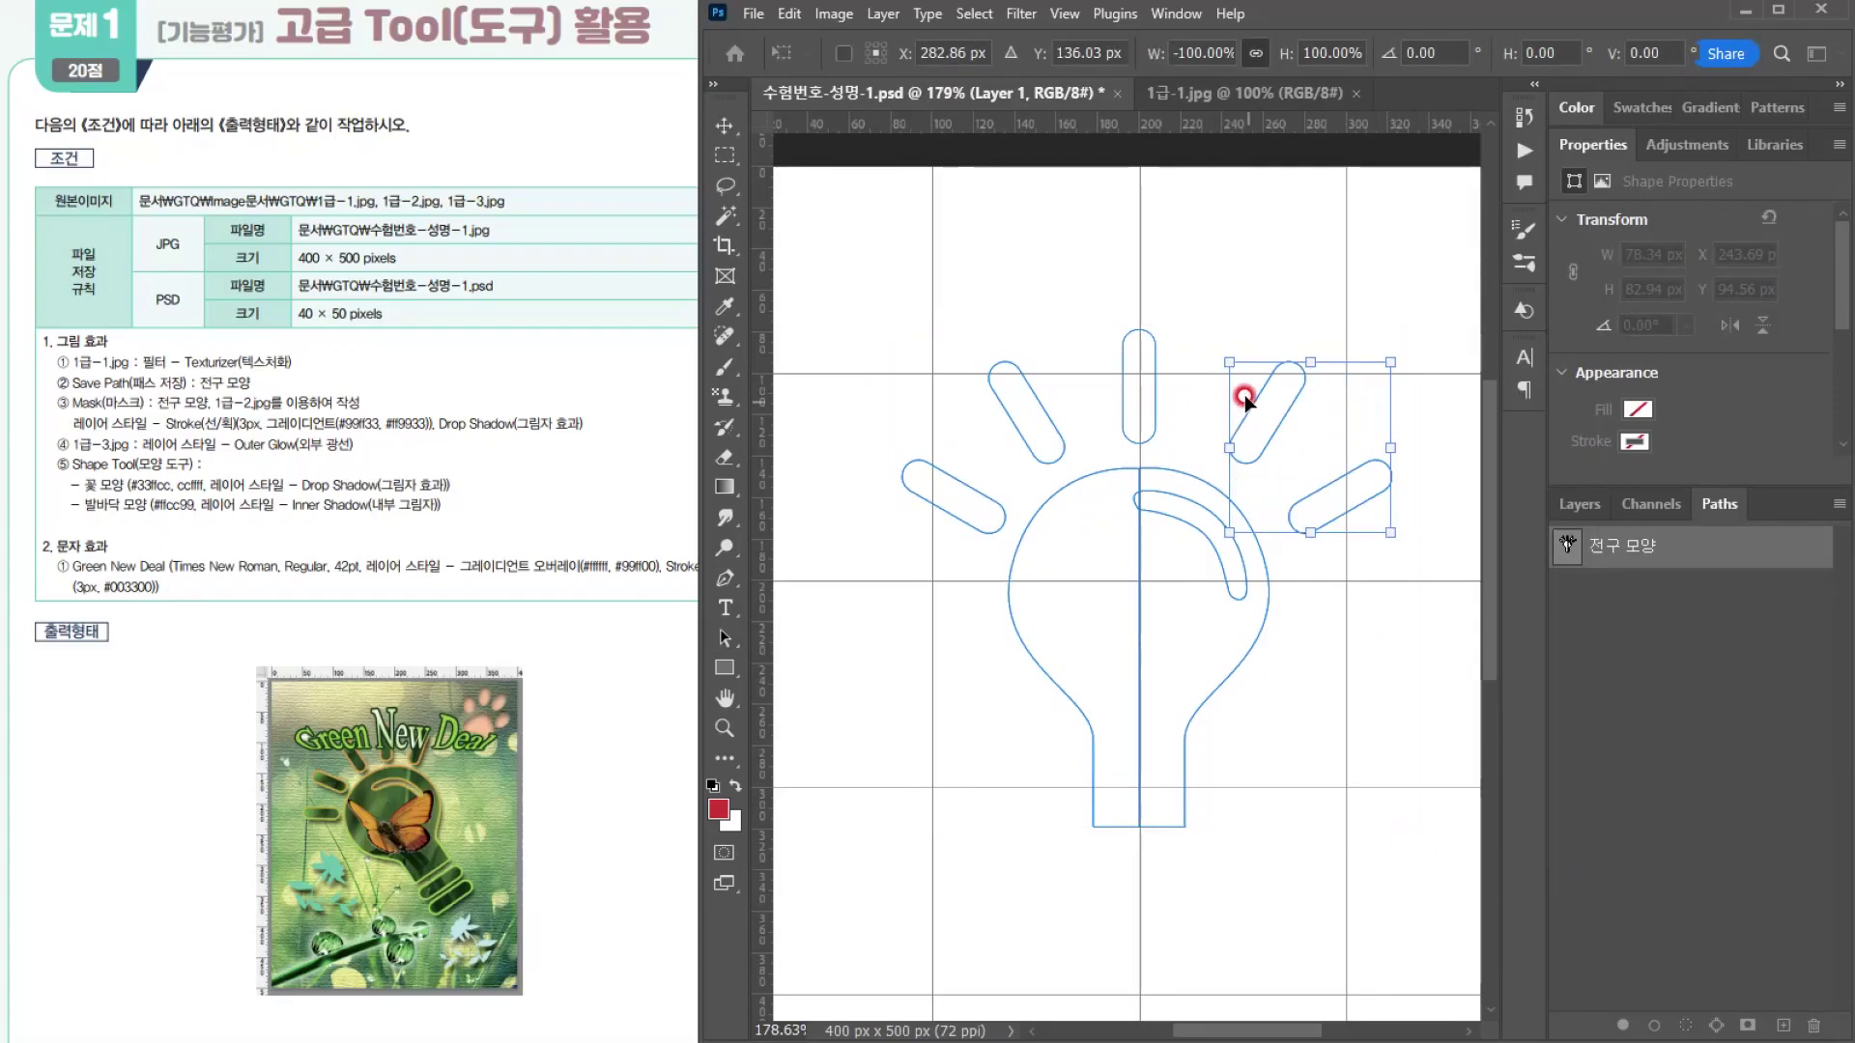
pyautogui.press('Left')
pyautogui.press('Left')
pyautogui.press('Left')
pyautogui.press('Left')
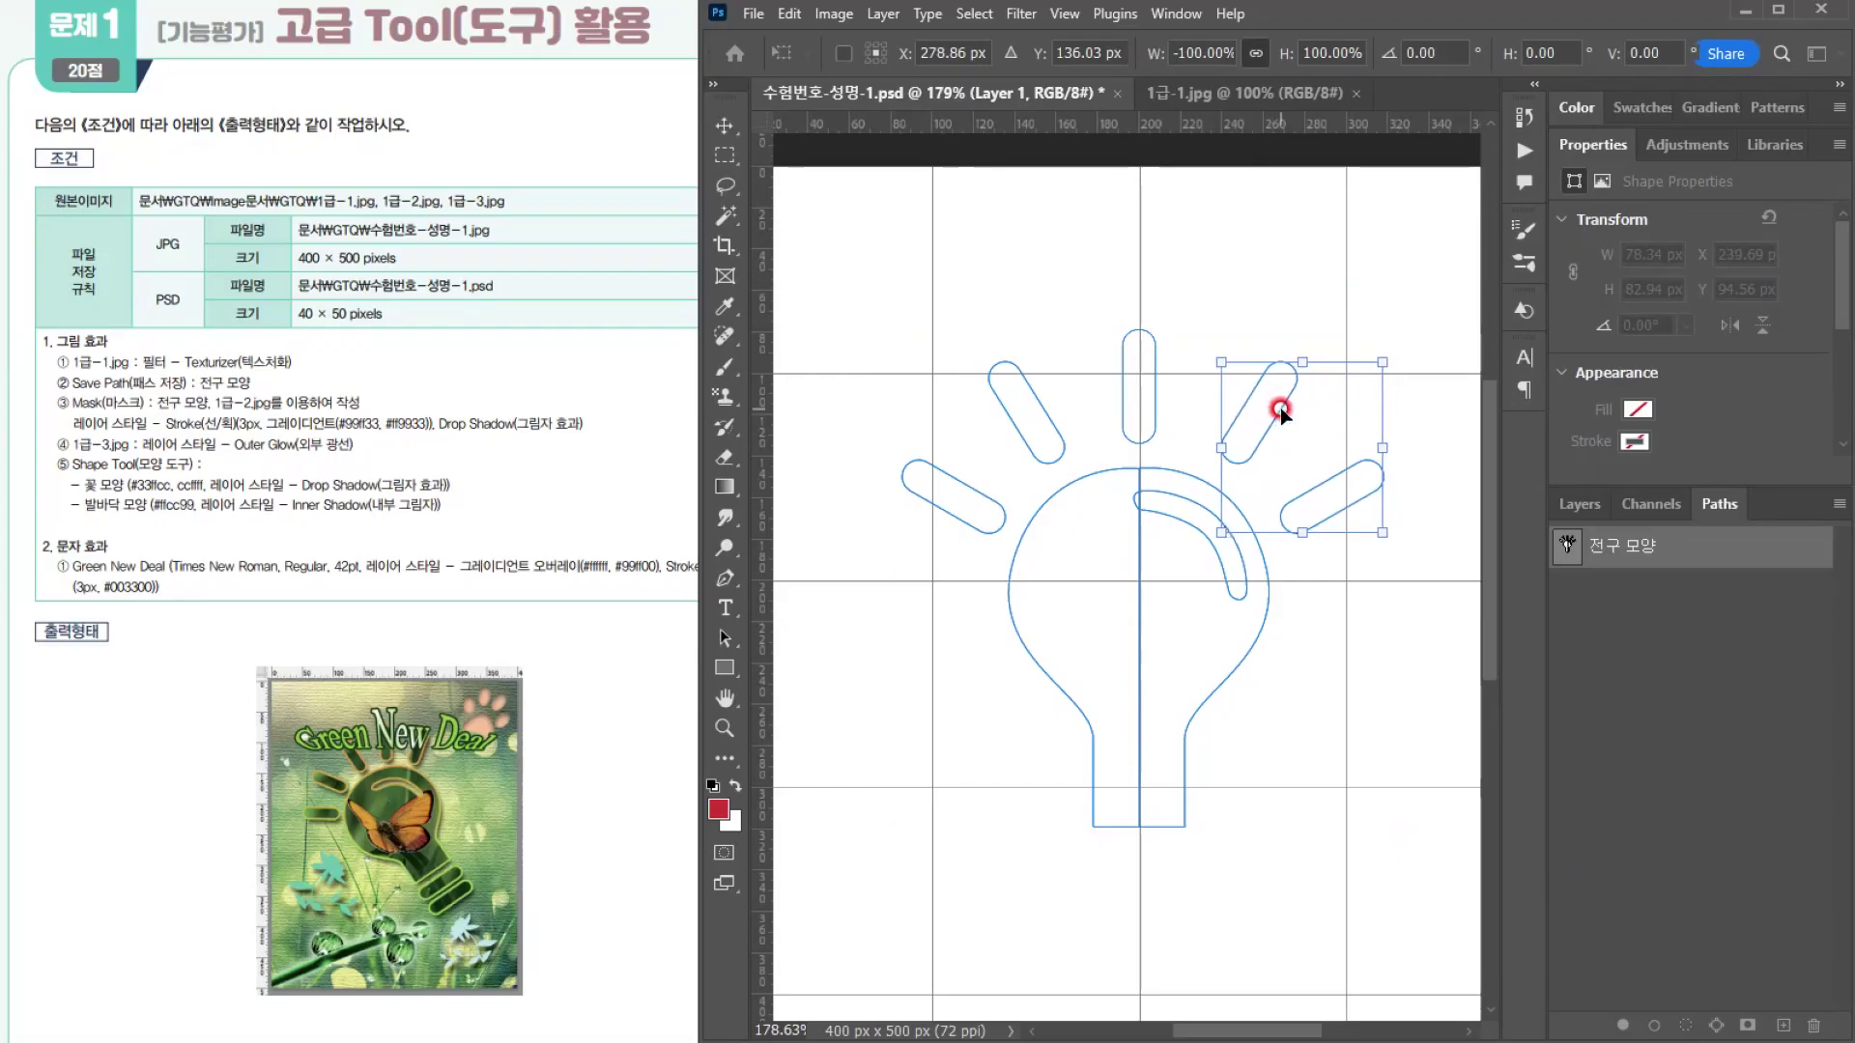
pyautogui.press('Left')
pyautogui.press('Left')
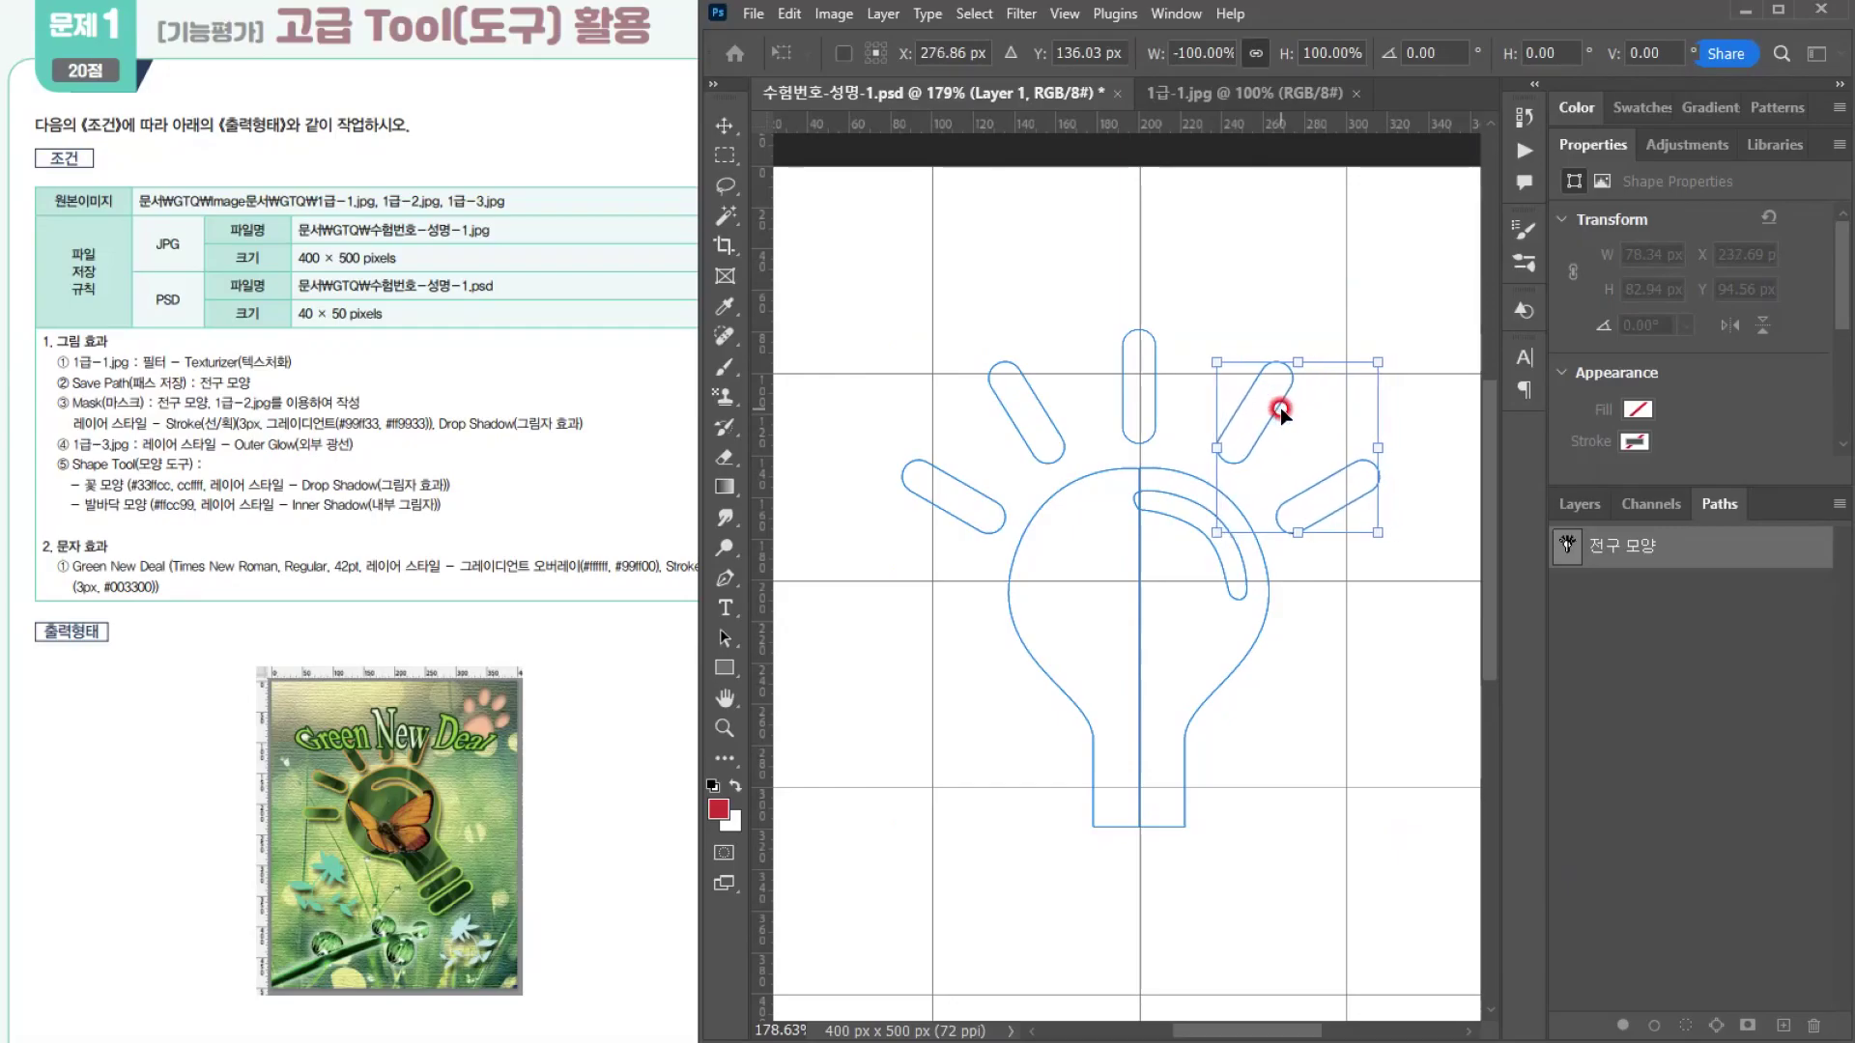
pyautogui.click(1270, 833)
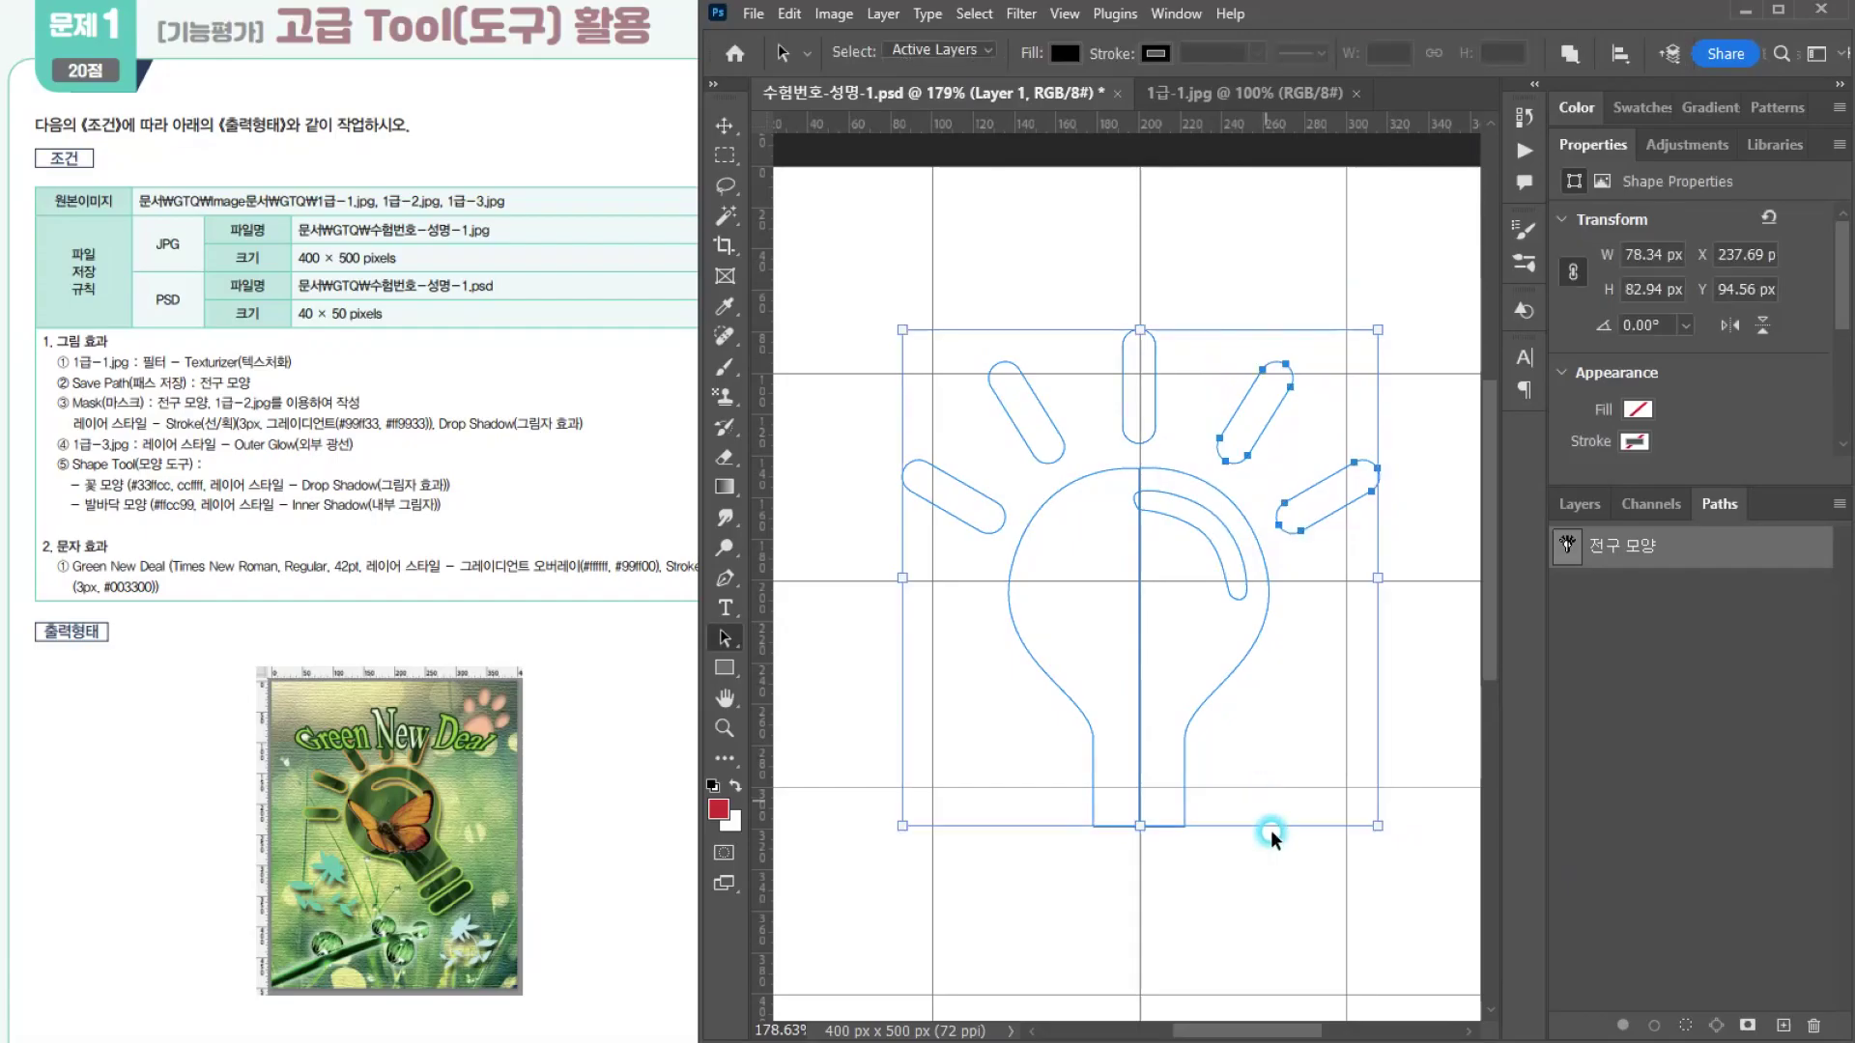
pyautogui.click(1275, 875)
pyautogui.moveTo(1238, 715); pyautogui.dragTo(1216, 839)
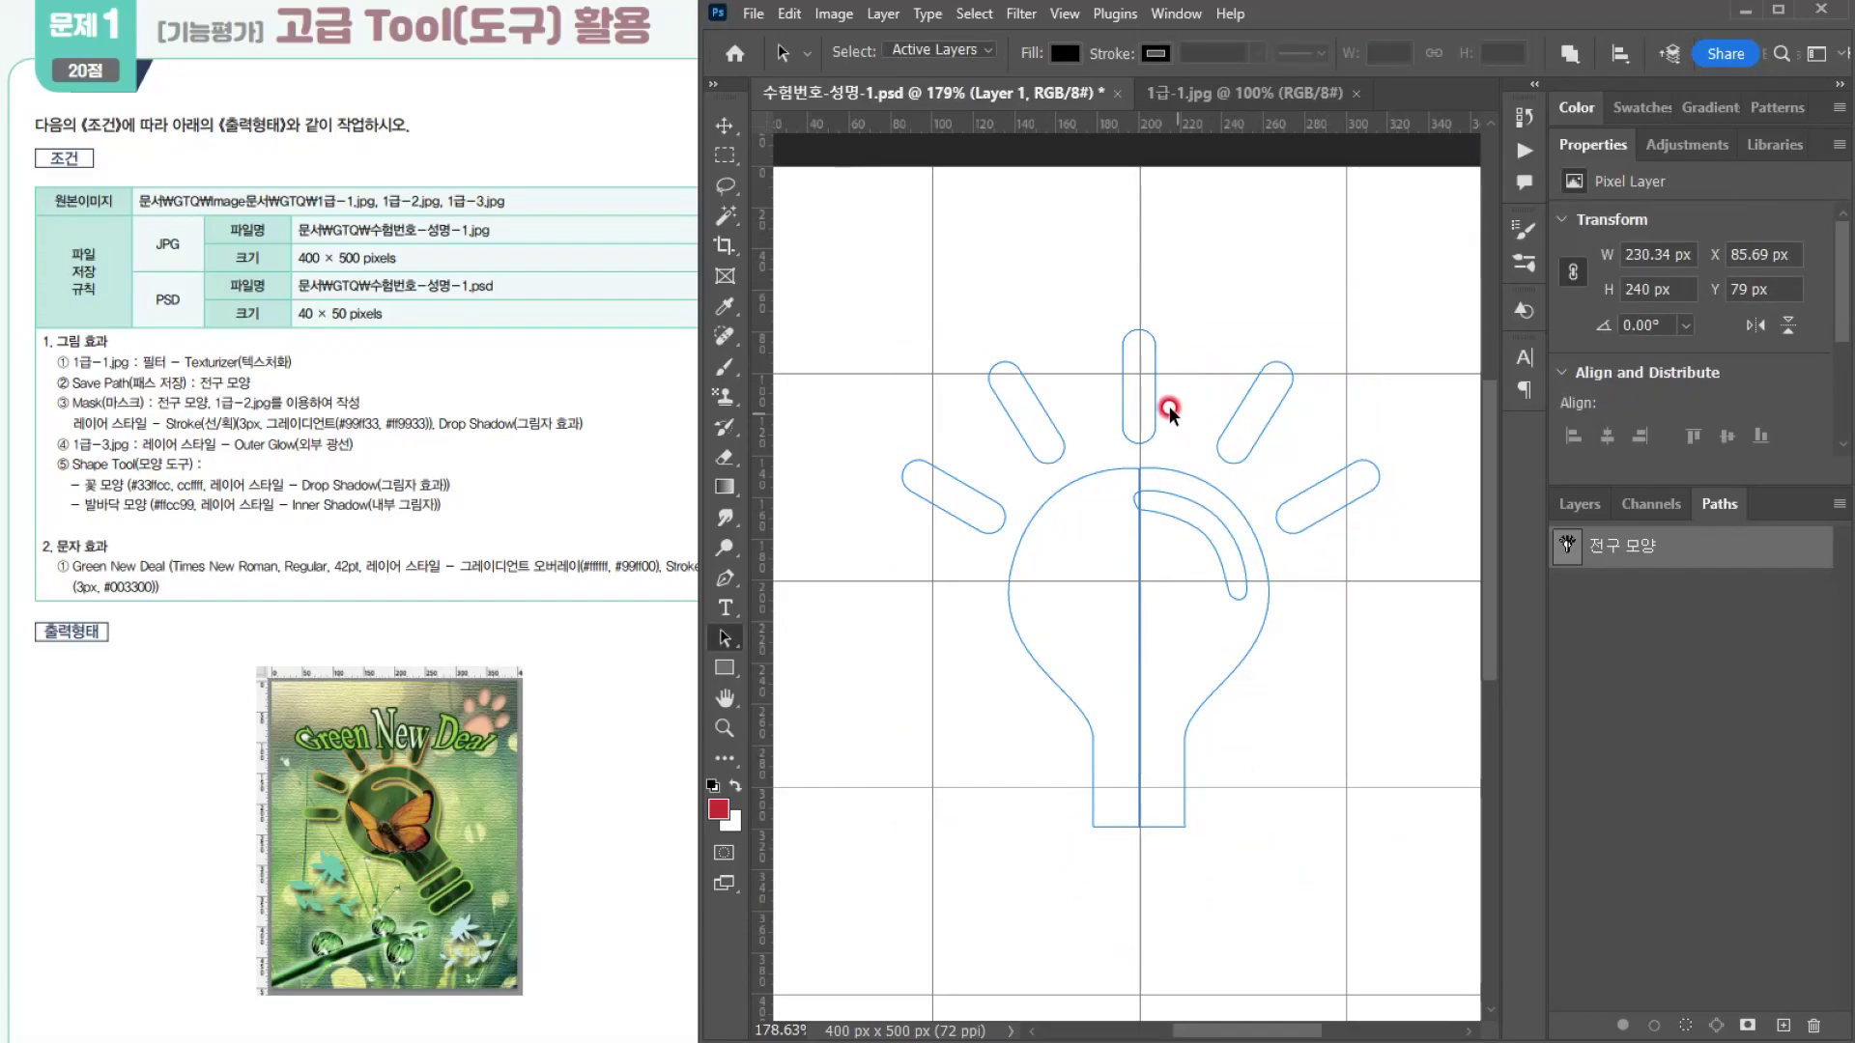
# Step: Duplicate the vertical ray straight down below the bulb's base and rotate the copy 90° into a horizontal bar
pyautogui.click(1136, 361)
pyautogui.moveTo(1134, 345); pyautogui.dragTo(1151, 881)
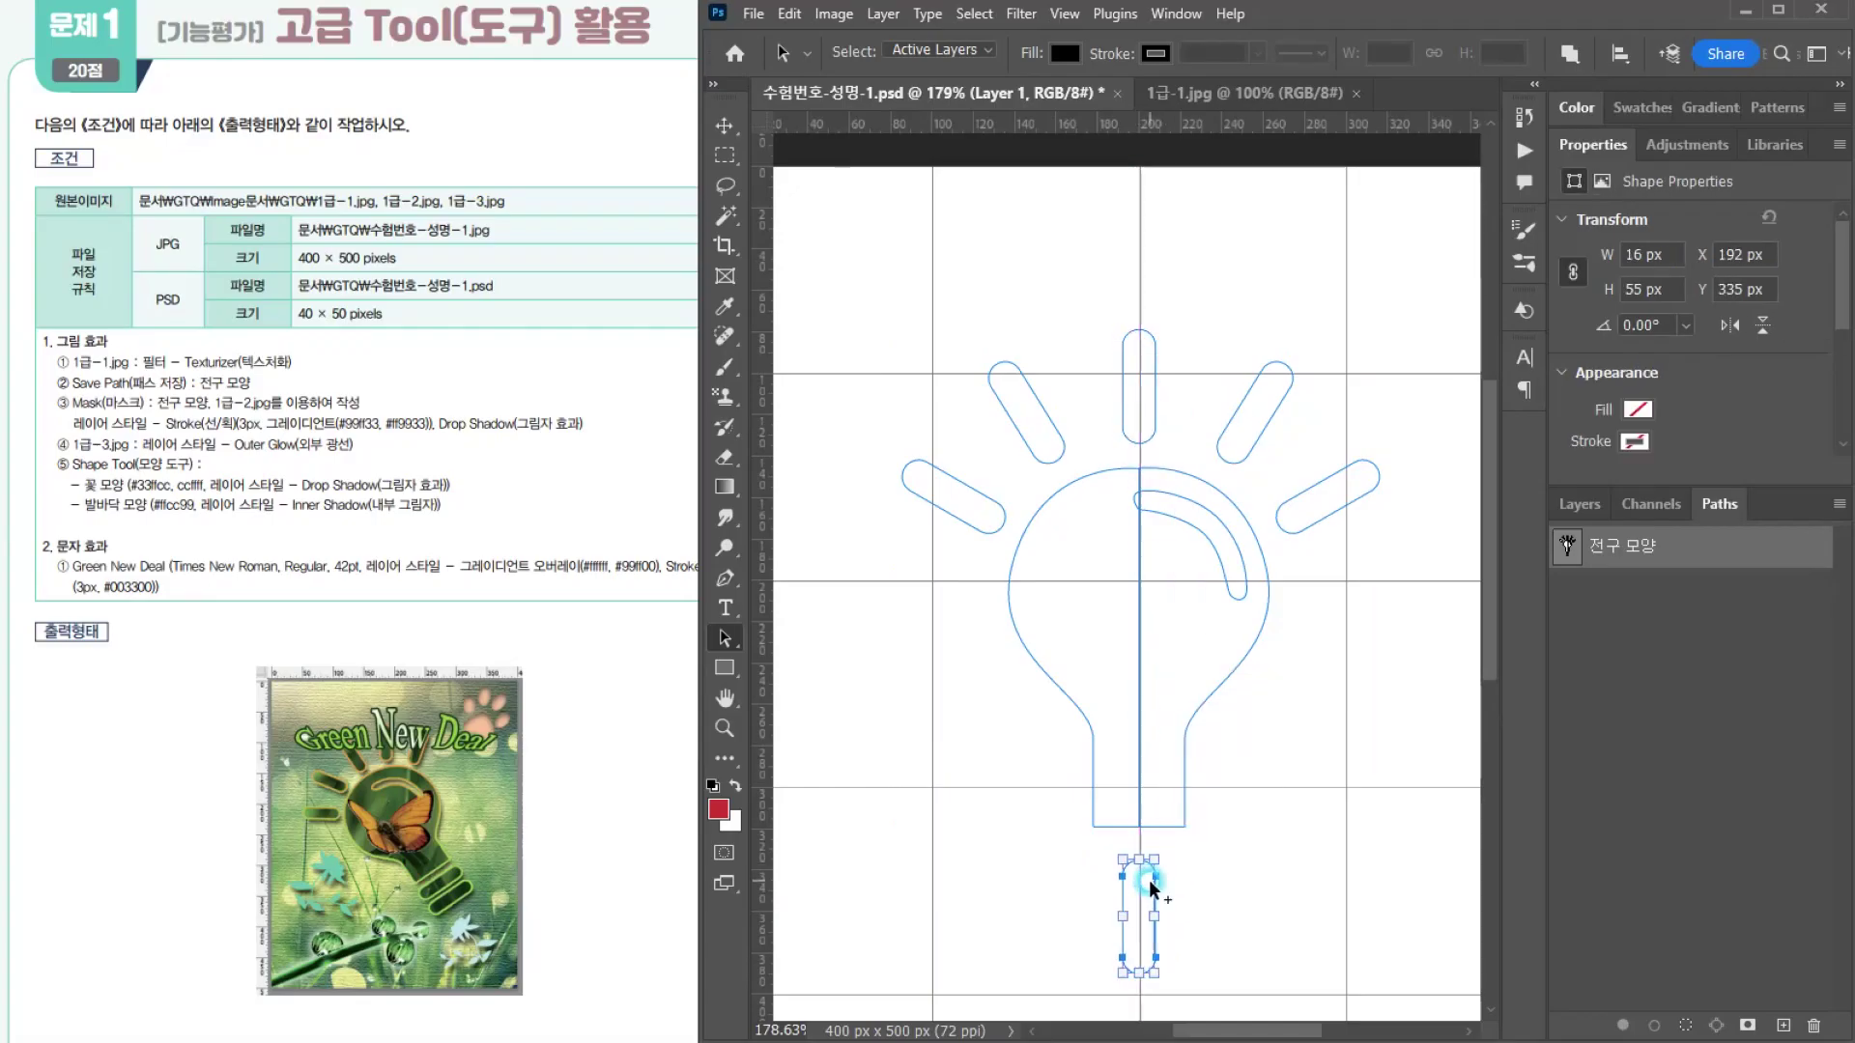
pyautogui.scroll(5, 1217, 878)
pyautogui.scroll(-5, 1215, 888)
pyautogui.hscroll(-1, 1216, 889)
pyautogui.hotkey('ctrl', 't')
pyautogui.moveTo(1273, 483); pyautogui.dragTo(1279, 663)
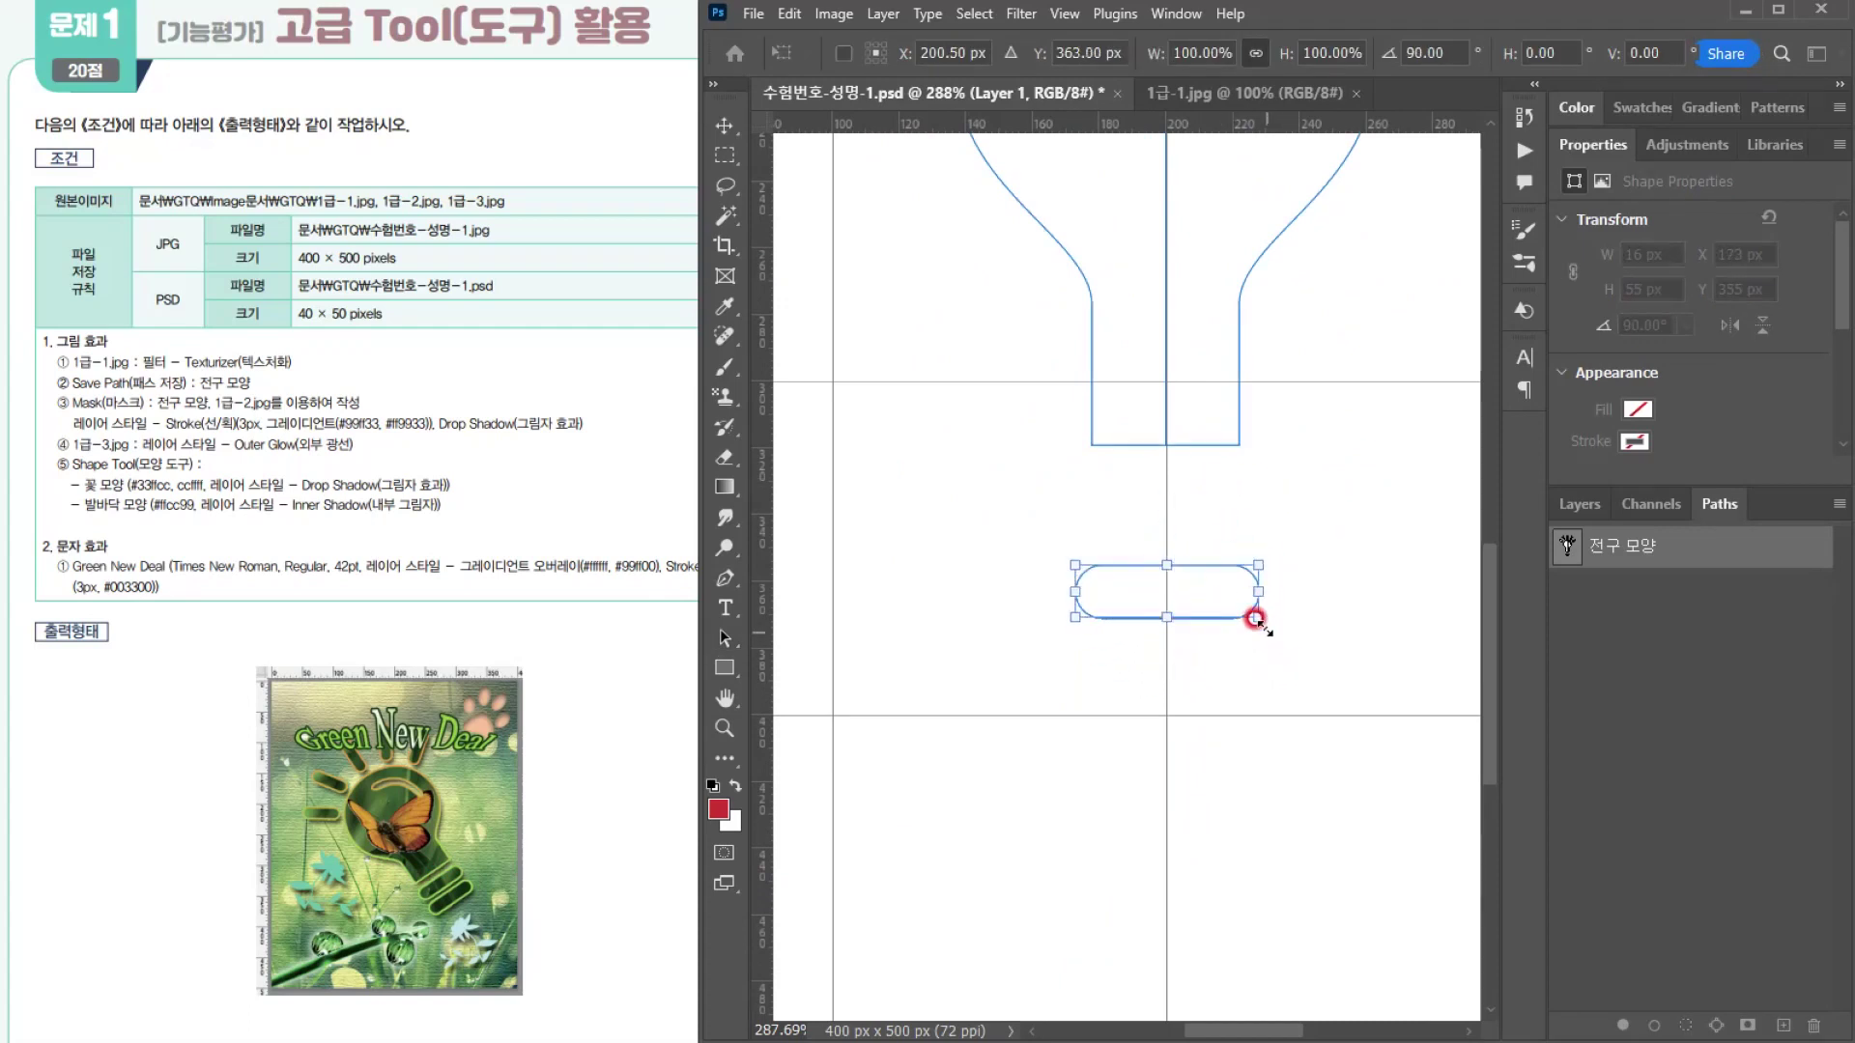
# Step: Widen the horizontal bar to about 67 px under the bulb's base and duplicate it directly below
pyautogui.moveTo(1258, 592); pyautogui.dragTo(1219, 568)
pyautogui.doubleClick(1196, 491)
pyautogui.scroll(-2, 1275, 588)
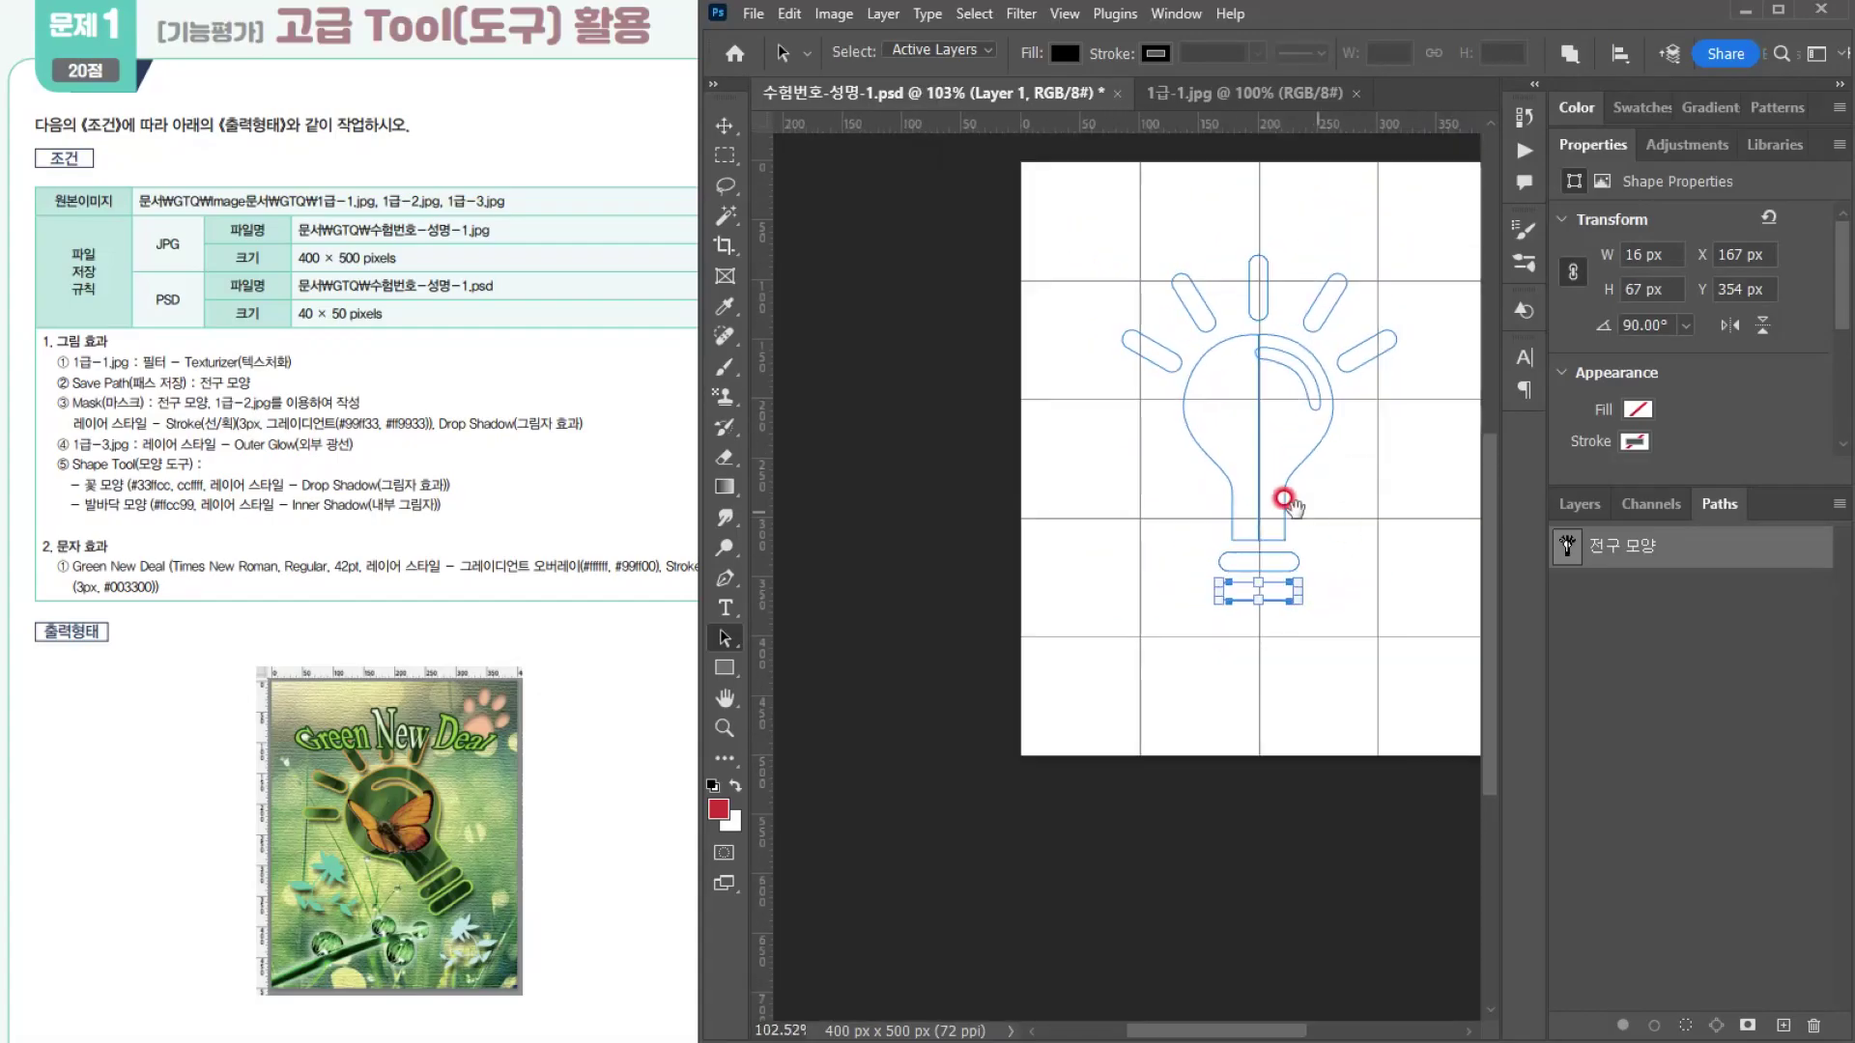
# Step: Select all the light bulb path components, enlarge them to about 110%, rotate them about -29° and centre them on the canvas
pyautogui.scroll(-2, 1285, 502)
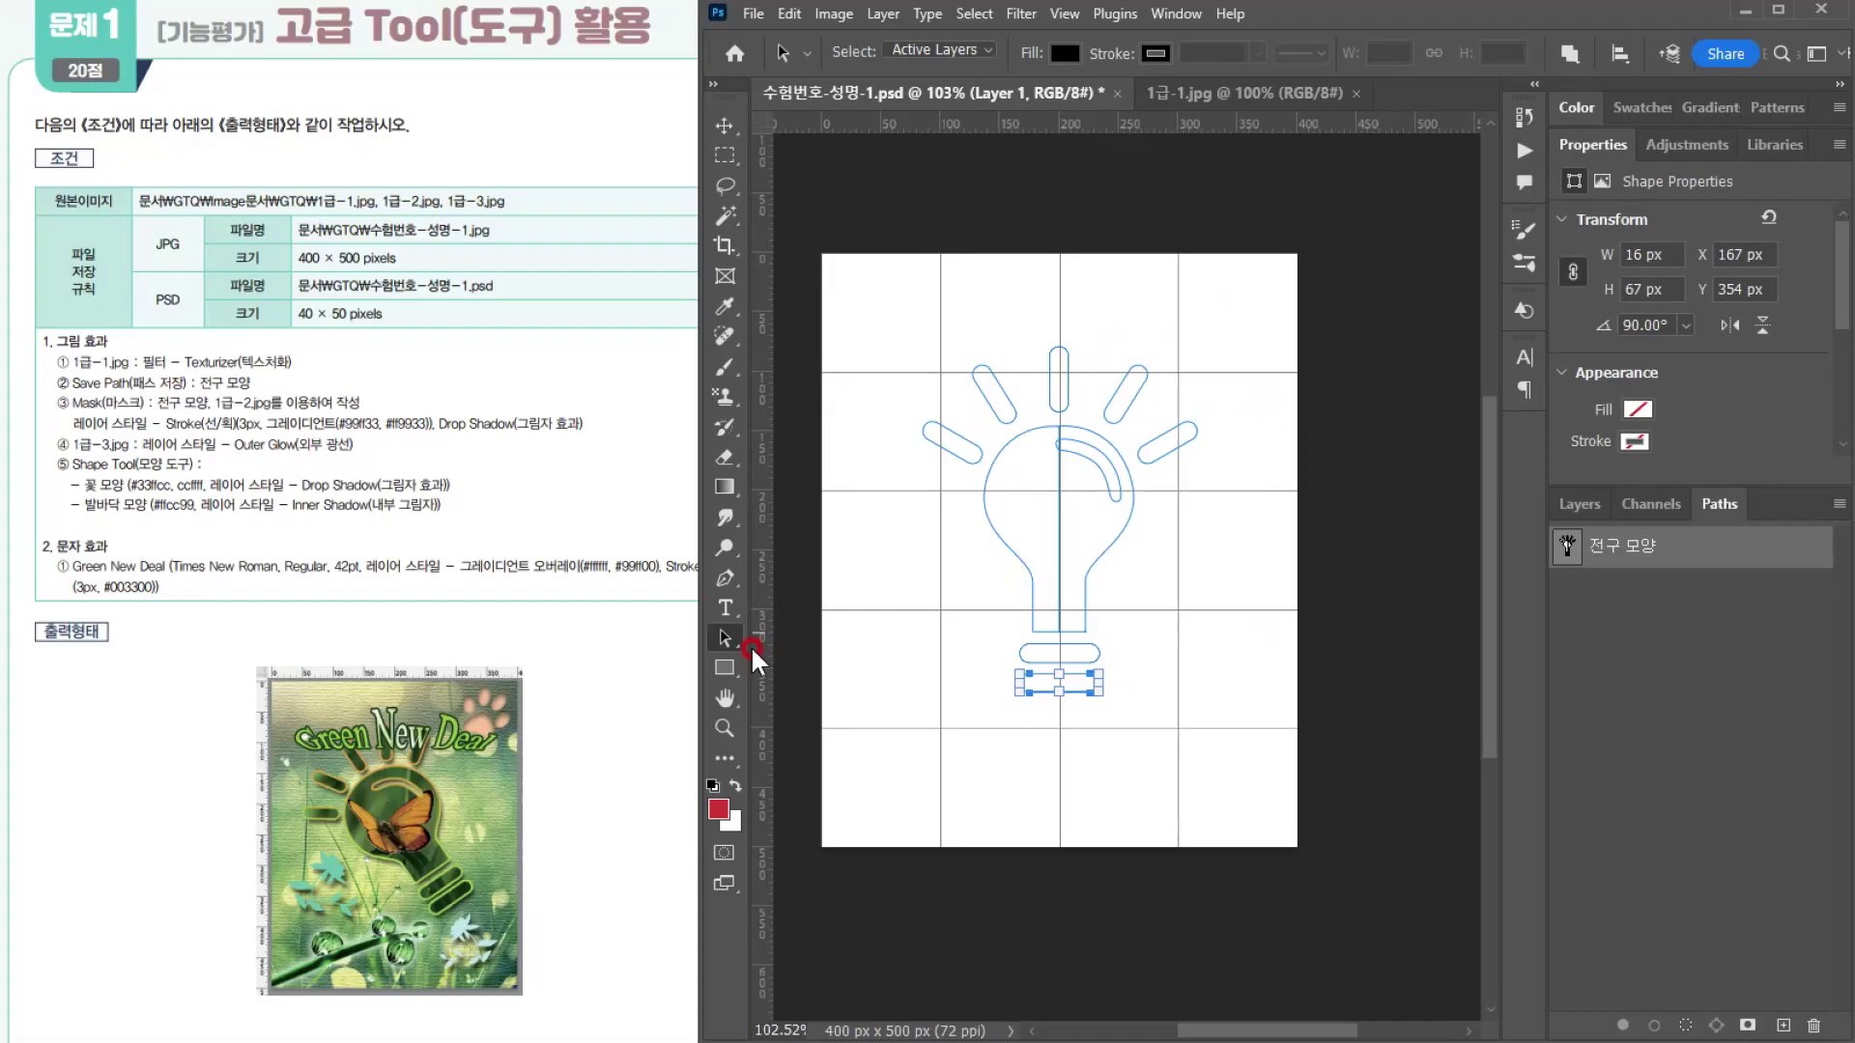
pyautogui.rightClick(726, 630)
pyautogui.click(798, 638)
pyautogui.moveTo(878, 328); pyautogui.dragTo(1220, 821)
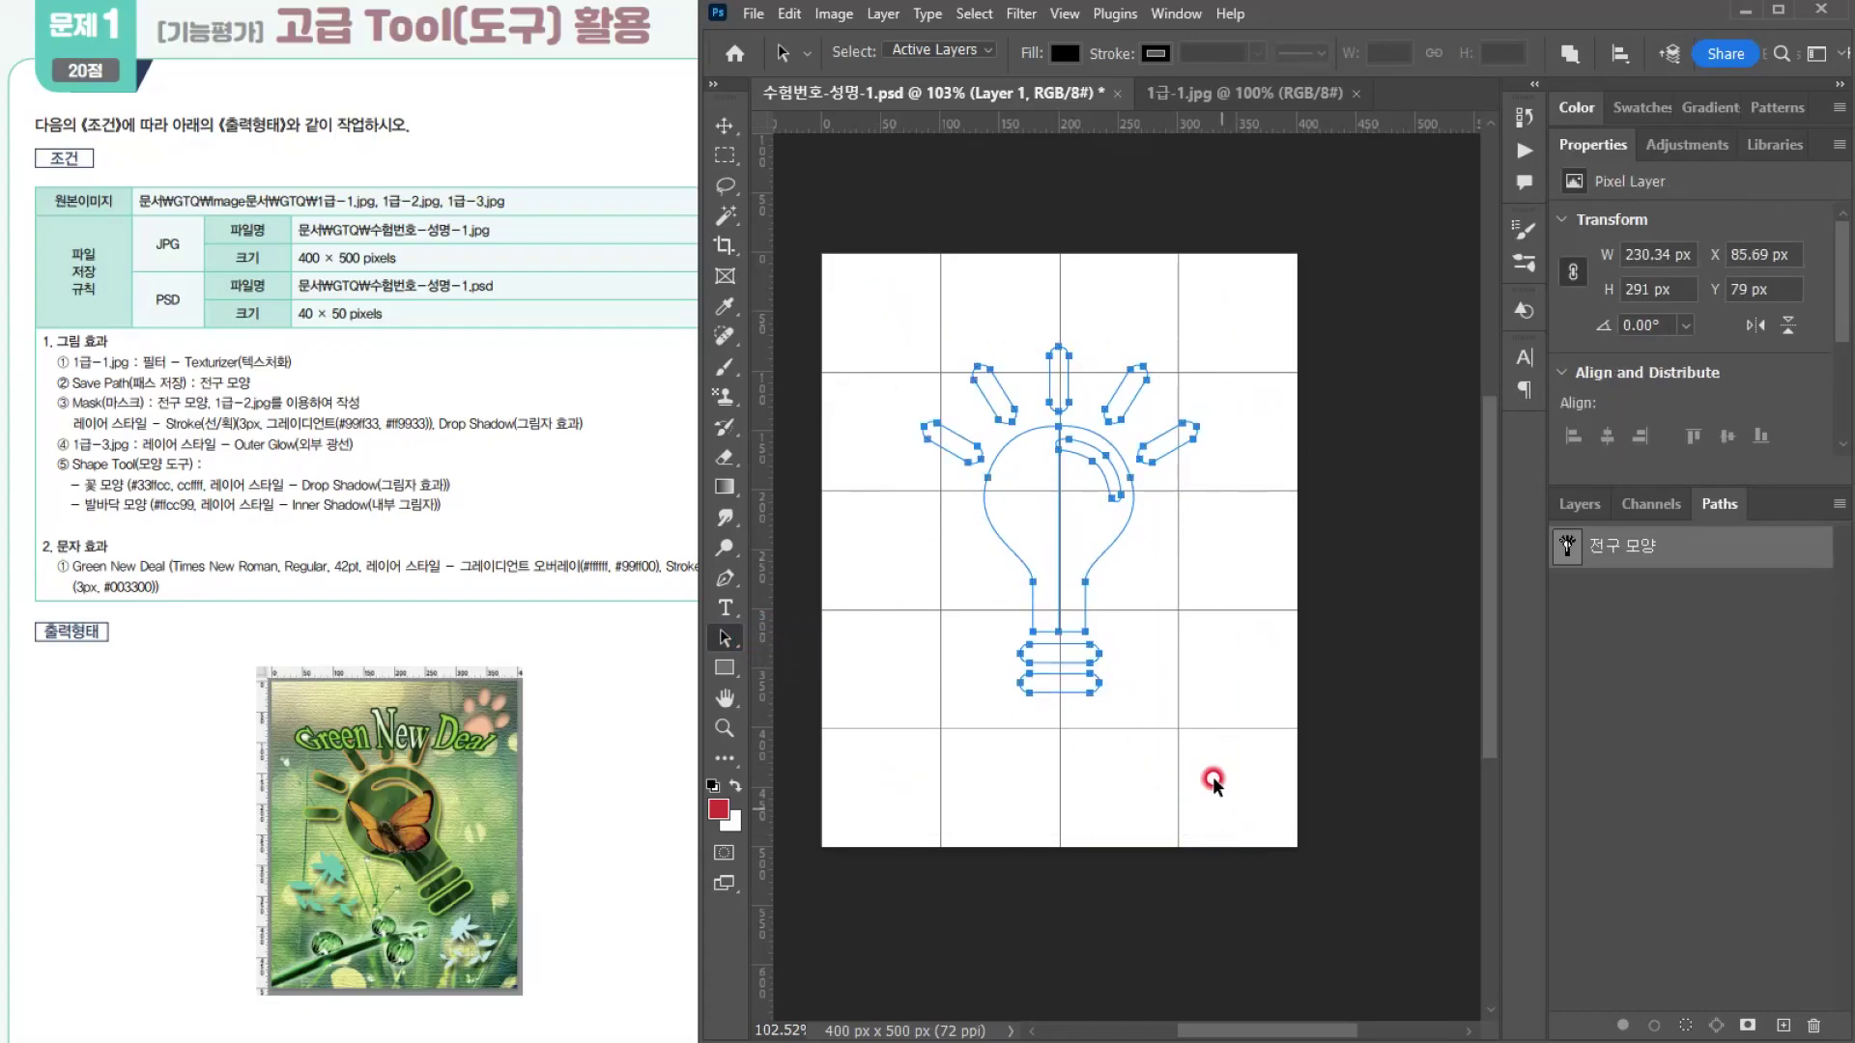
pyautogui.hotkey('ctrl', 't')
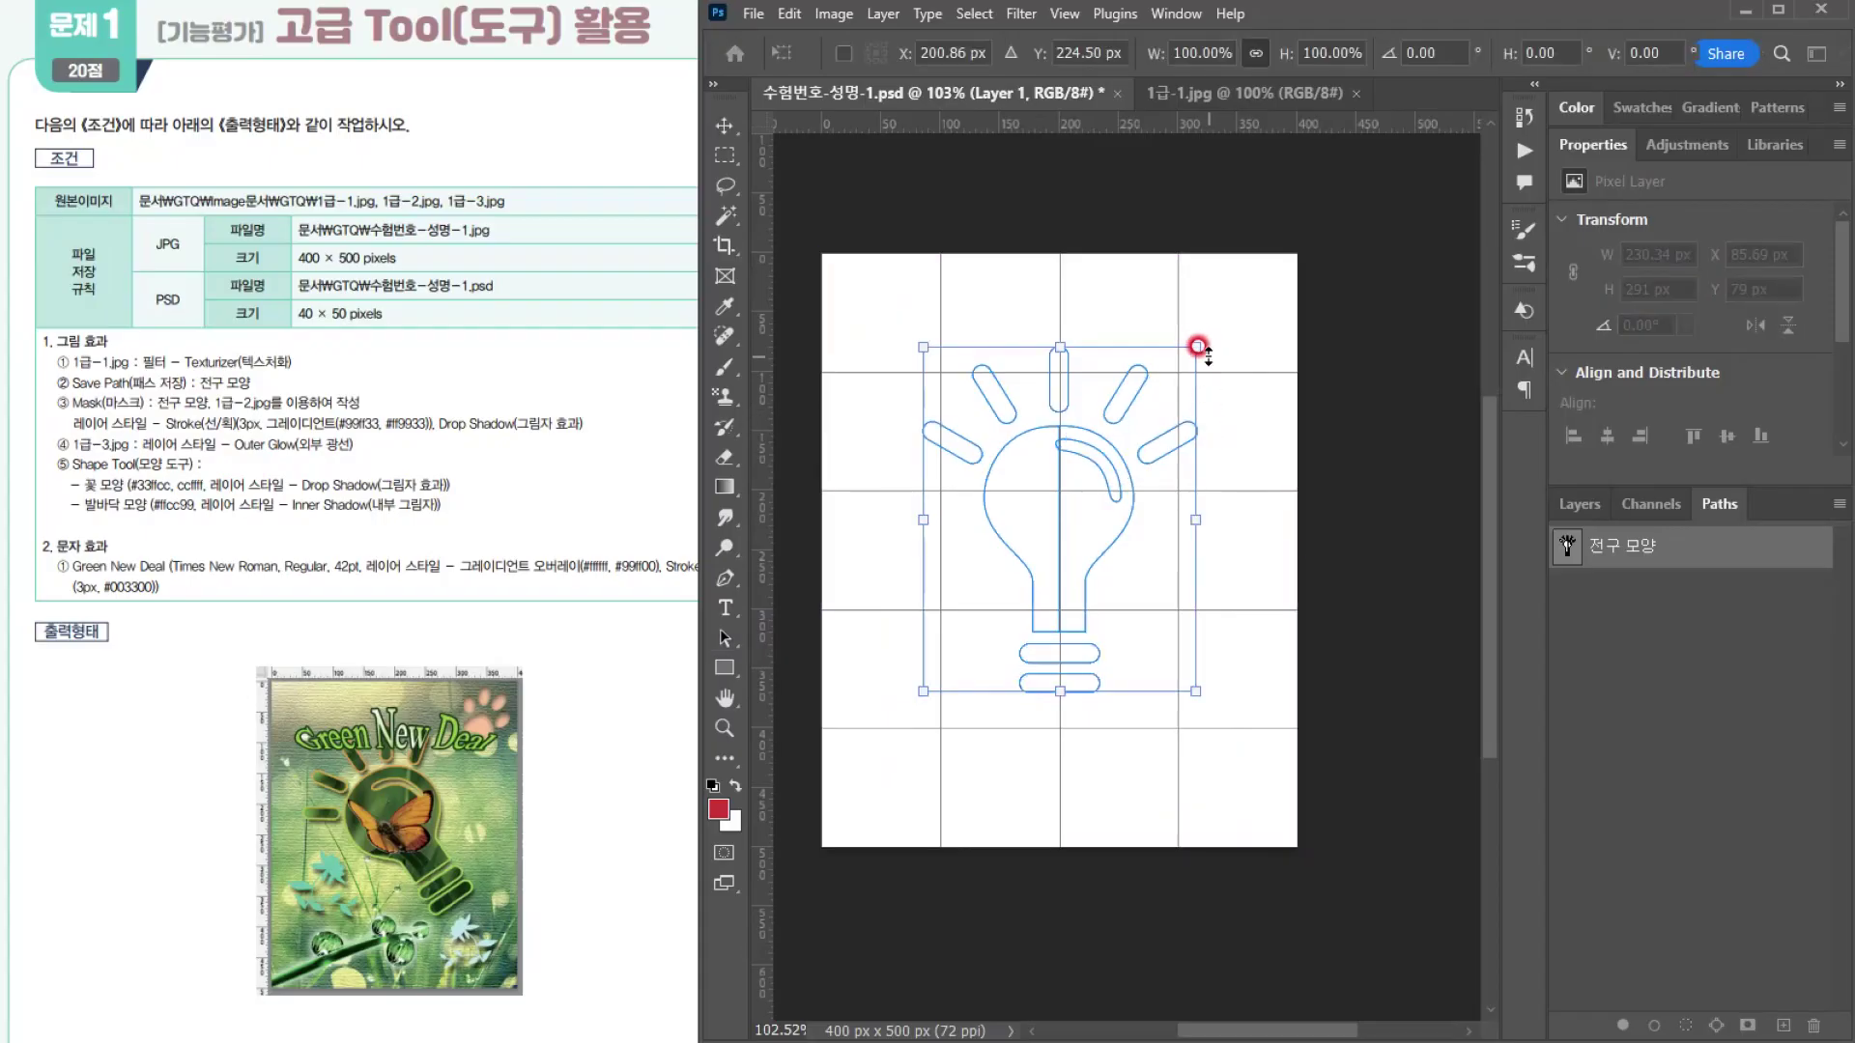
pyautogui.moveTo(1195, 347); pyautogui.dragTo(1132, 319)
pyautogui.moveTo(1075, 483); pyautogui.dragTo(1070, 521)
pyautogui.moveTo(1149, 773); pyautogui.dragTo(1178, 768)
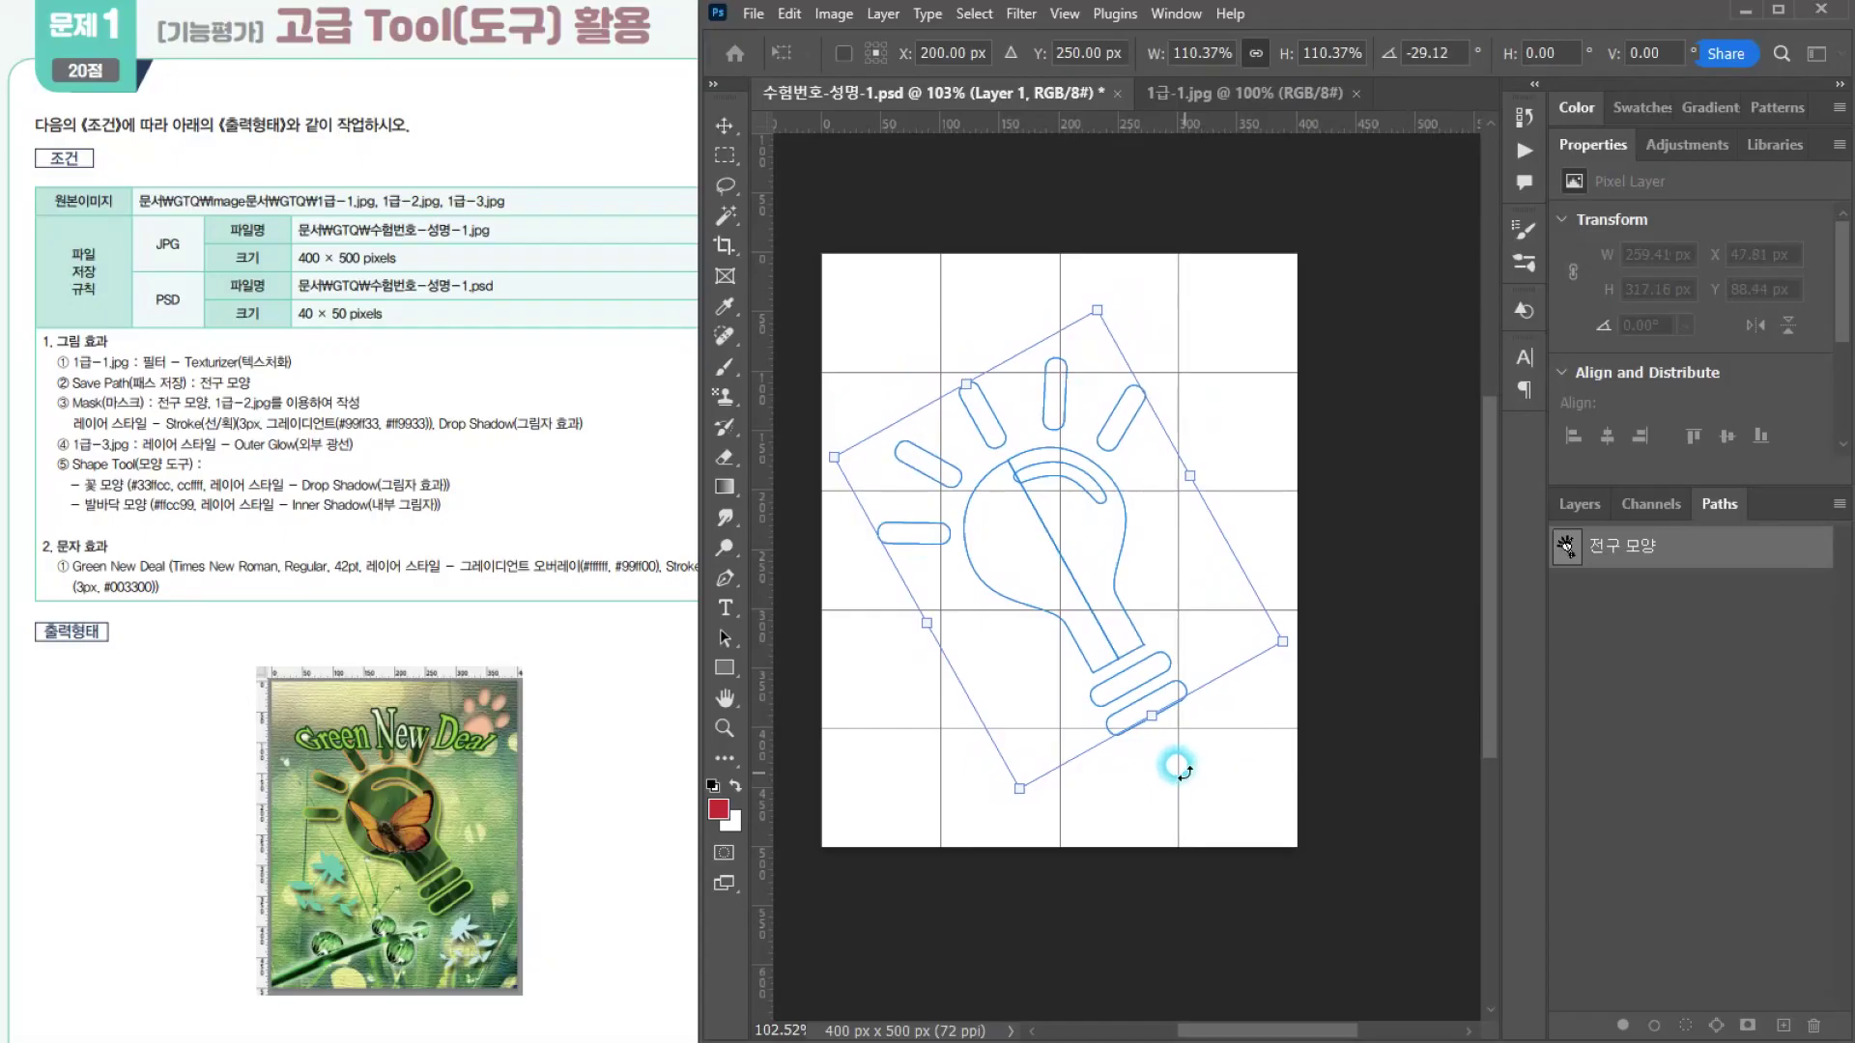
pyautogui.press('Return')
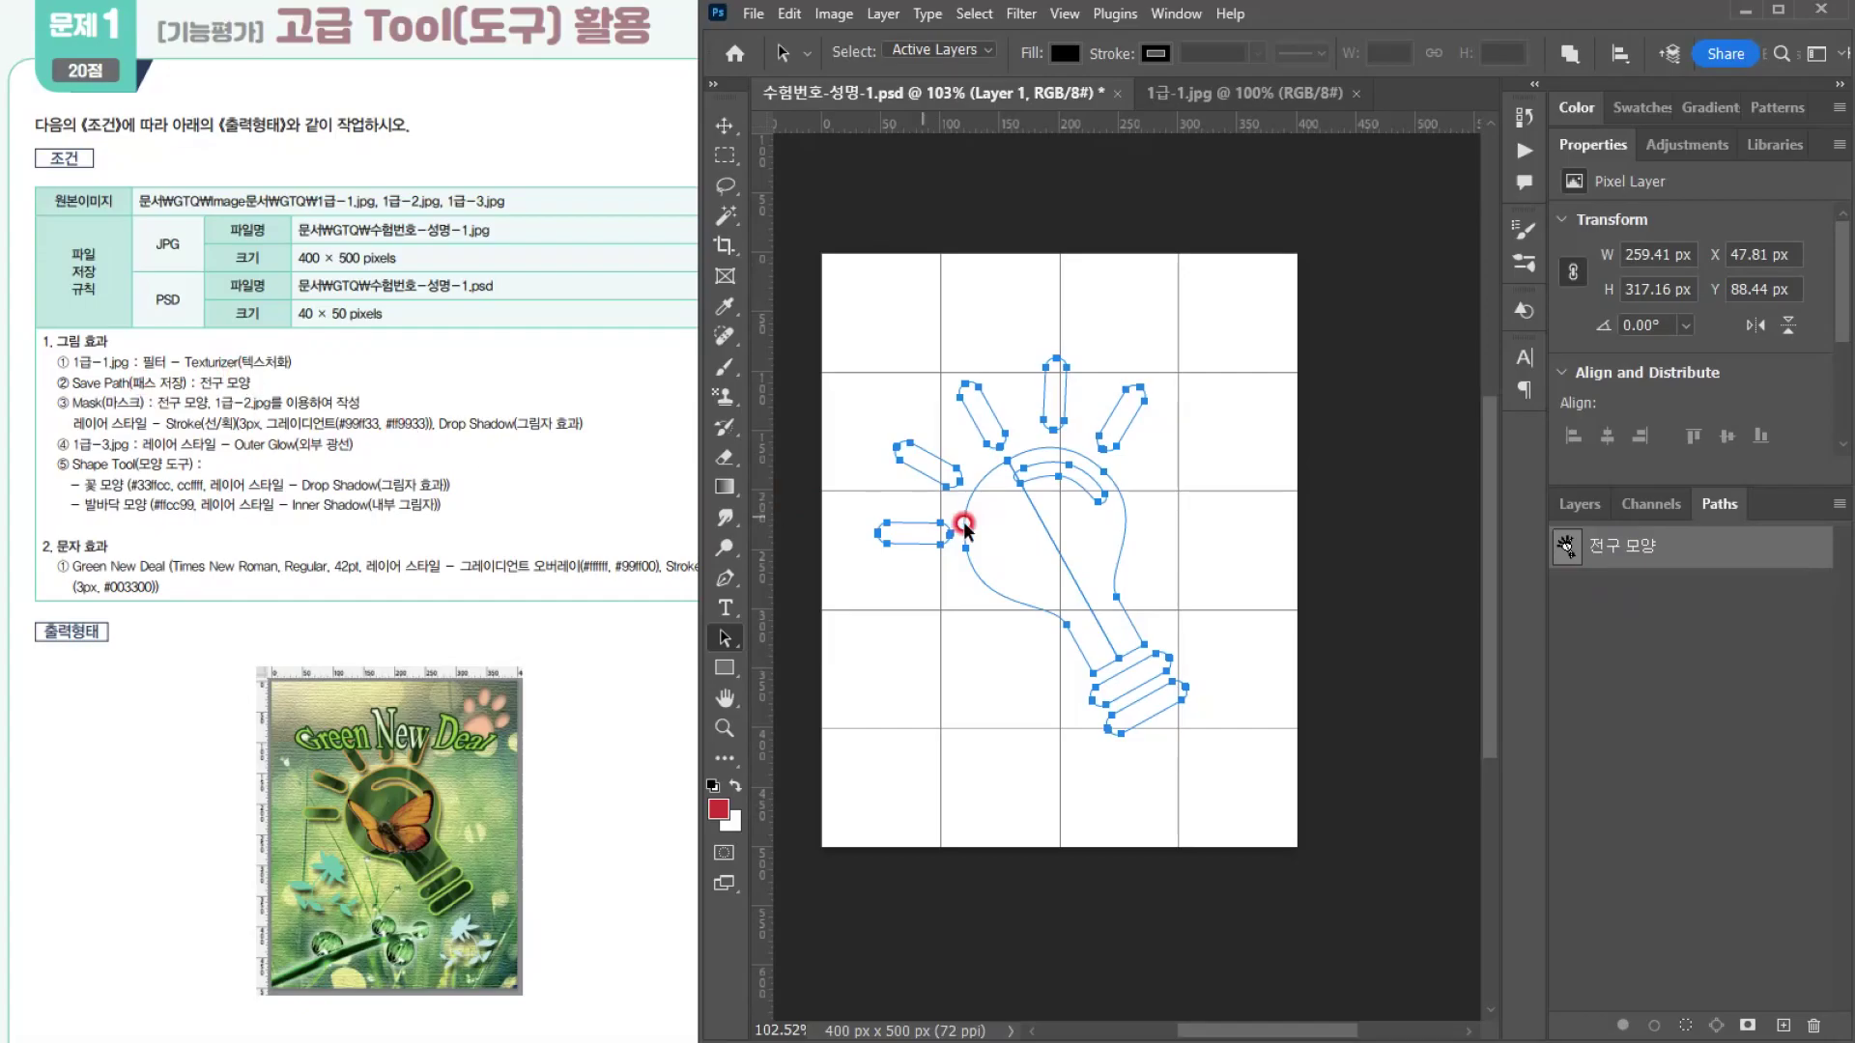
# Step: Set the curved highlight inside the light bulb path to Subtract Front Shape
pyautogui.keyDown('ctrl'); pyautogui.click(1562, 547); pyautogui.keyUp('ctrl')
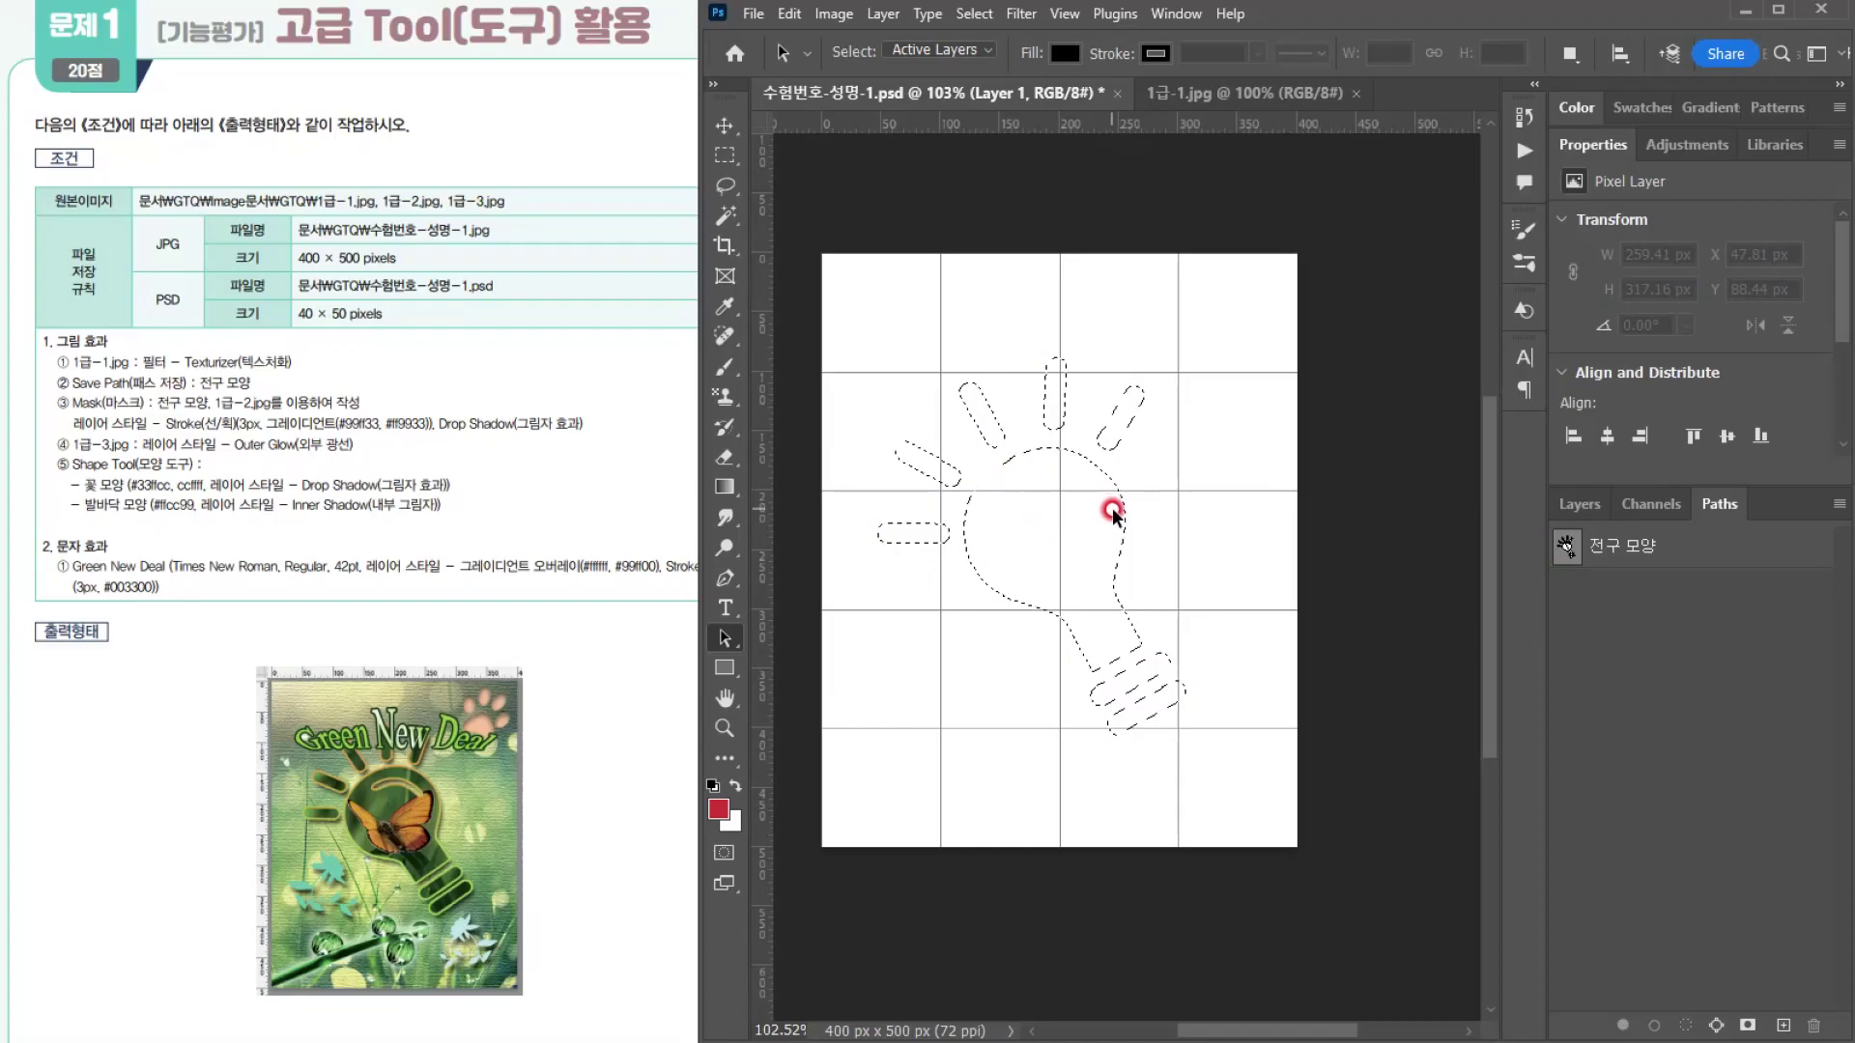
pyautogui.hotkey('ctrl', 'd')
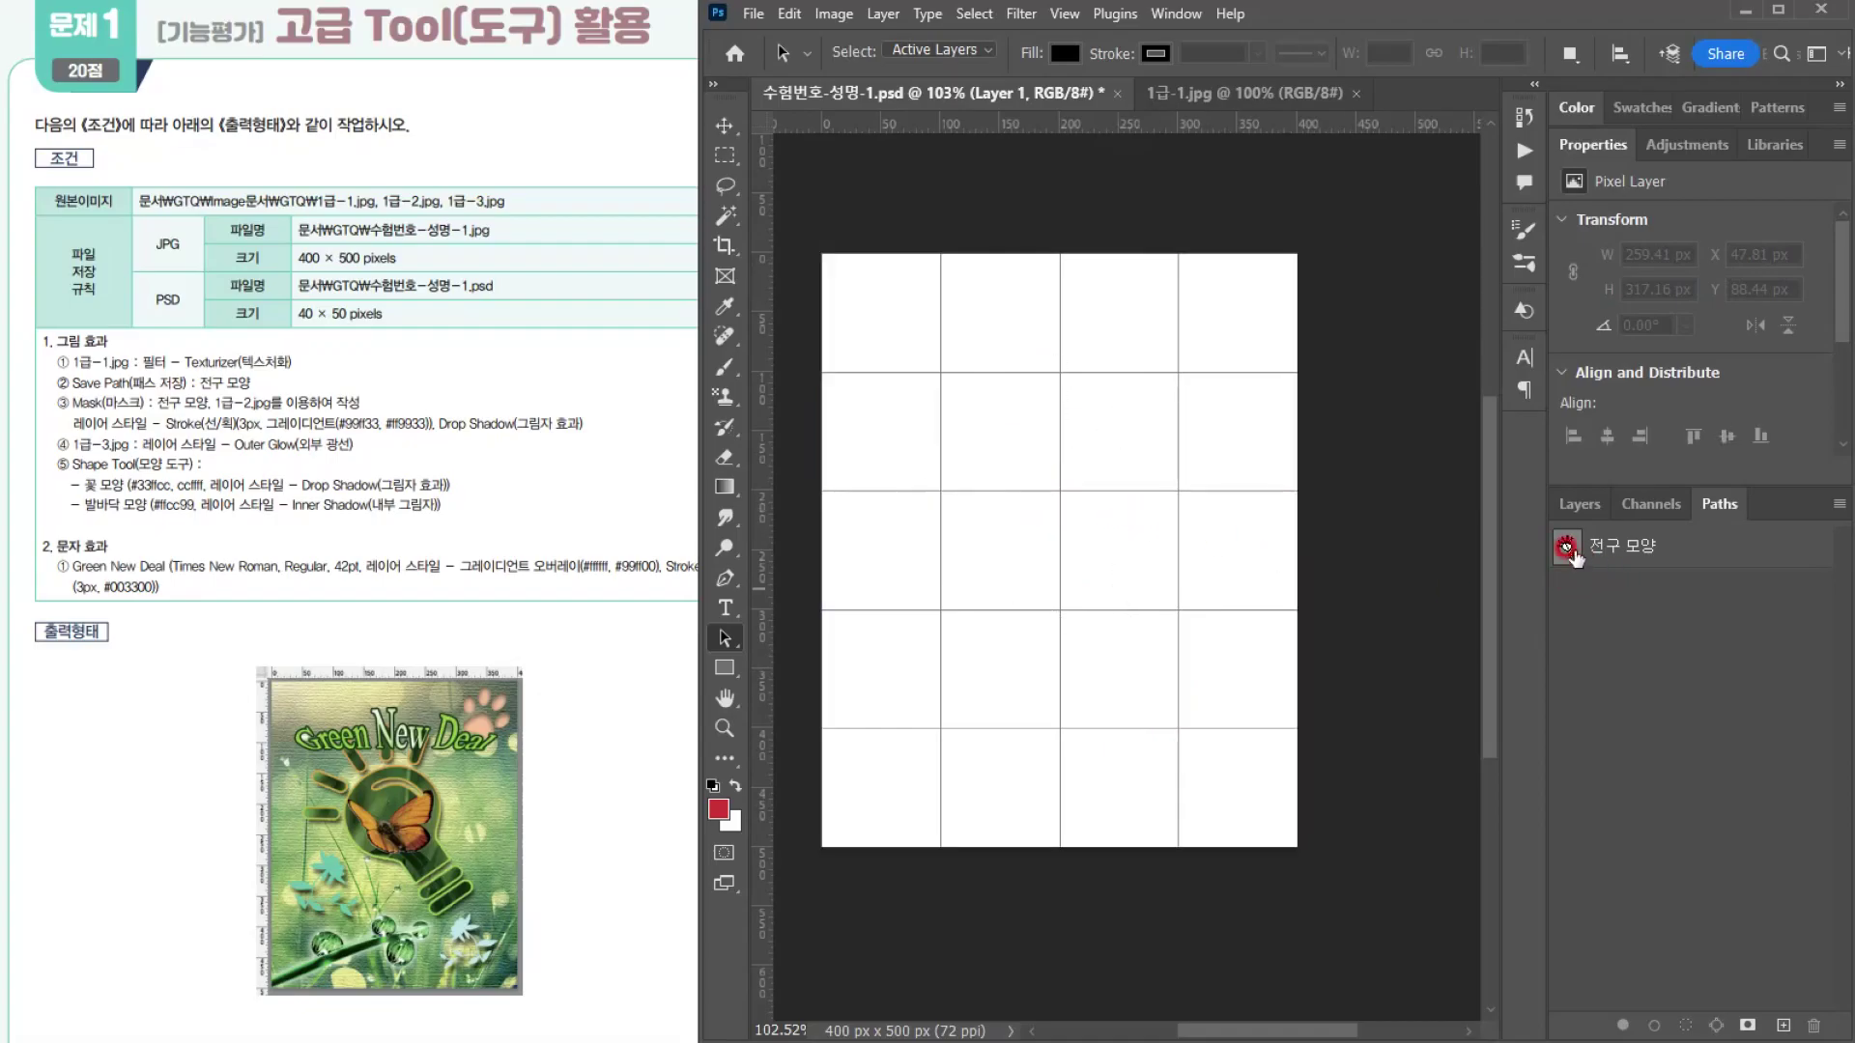
pyautogui.click(1571, 549)
pyautogui.moveTo(1571, 548)
pyautogui.mouseDown()
pyautogui.moveTo(1159, 484)
pyautogui.moveTo(1075, 493)
pyautogui.mouseUp()
pyautogui.click(1074, 478)
pyautogui.click(1573, 51)
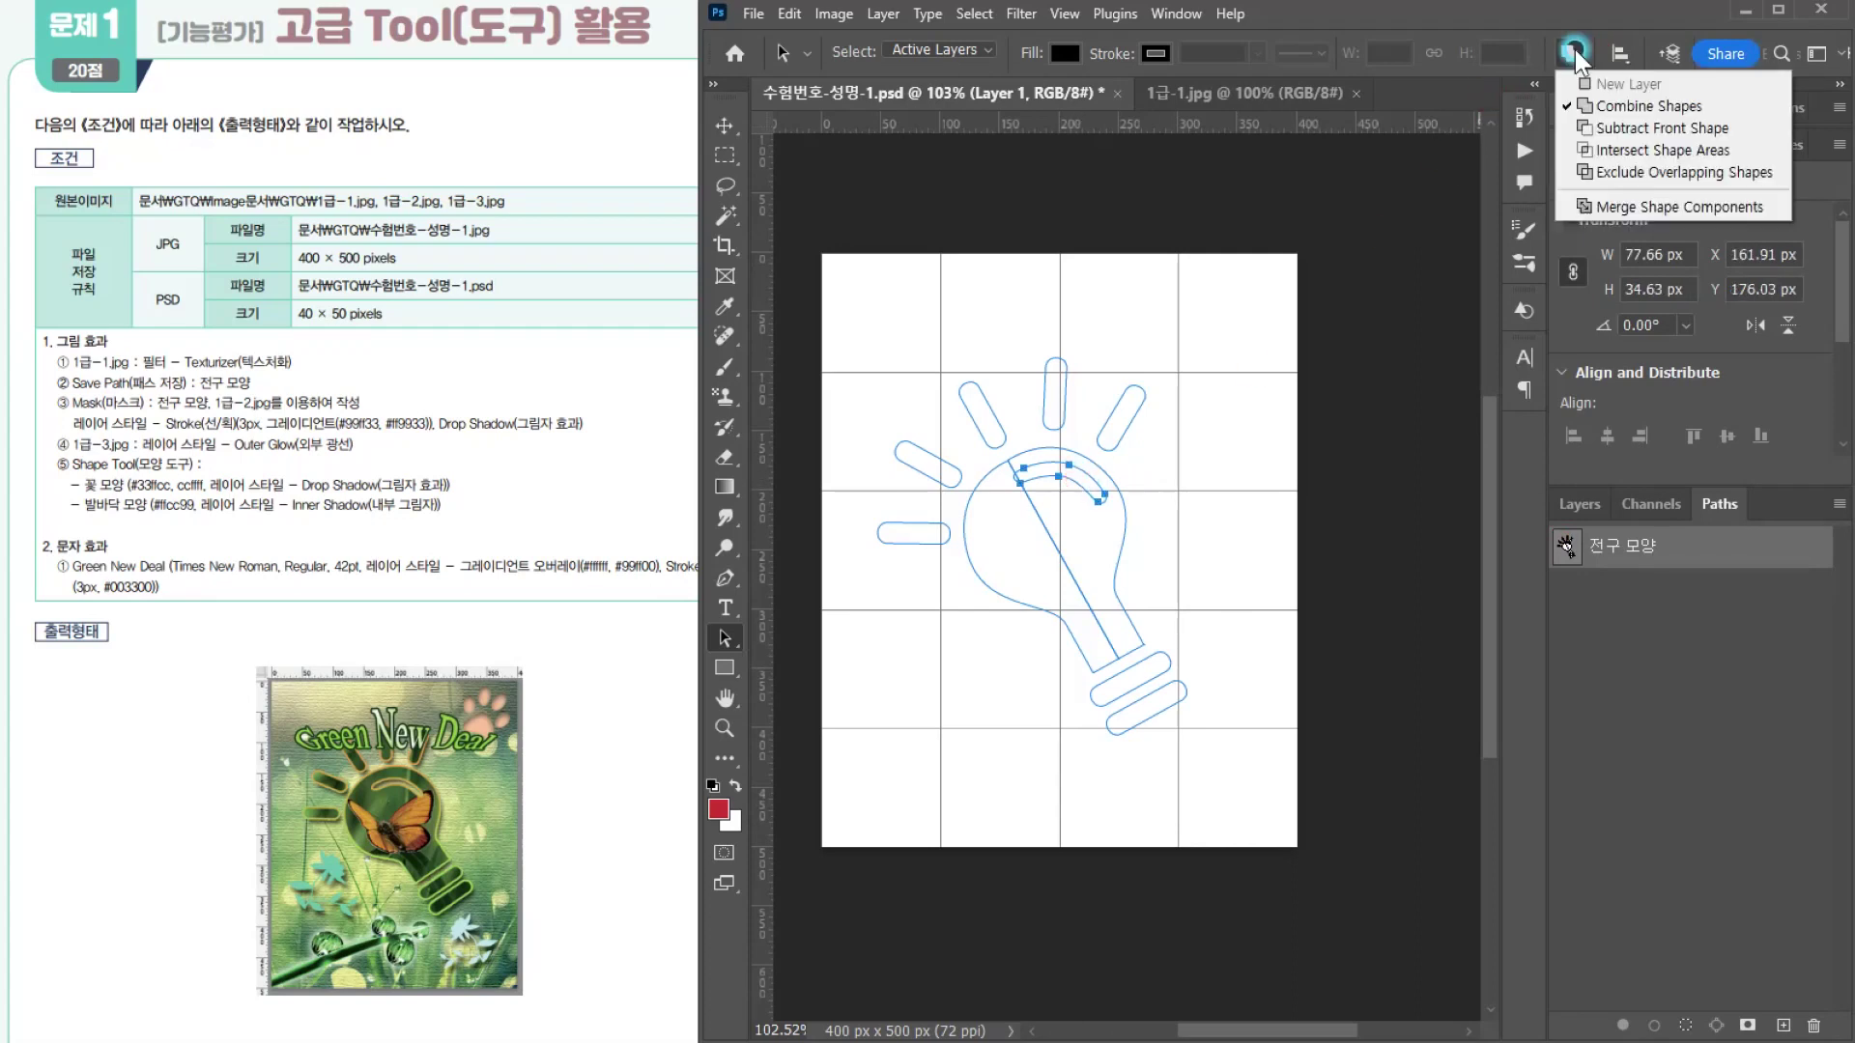
pyautogui.click(1590, 127)
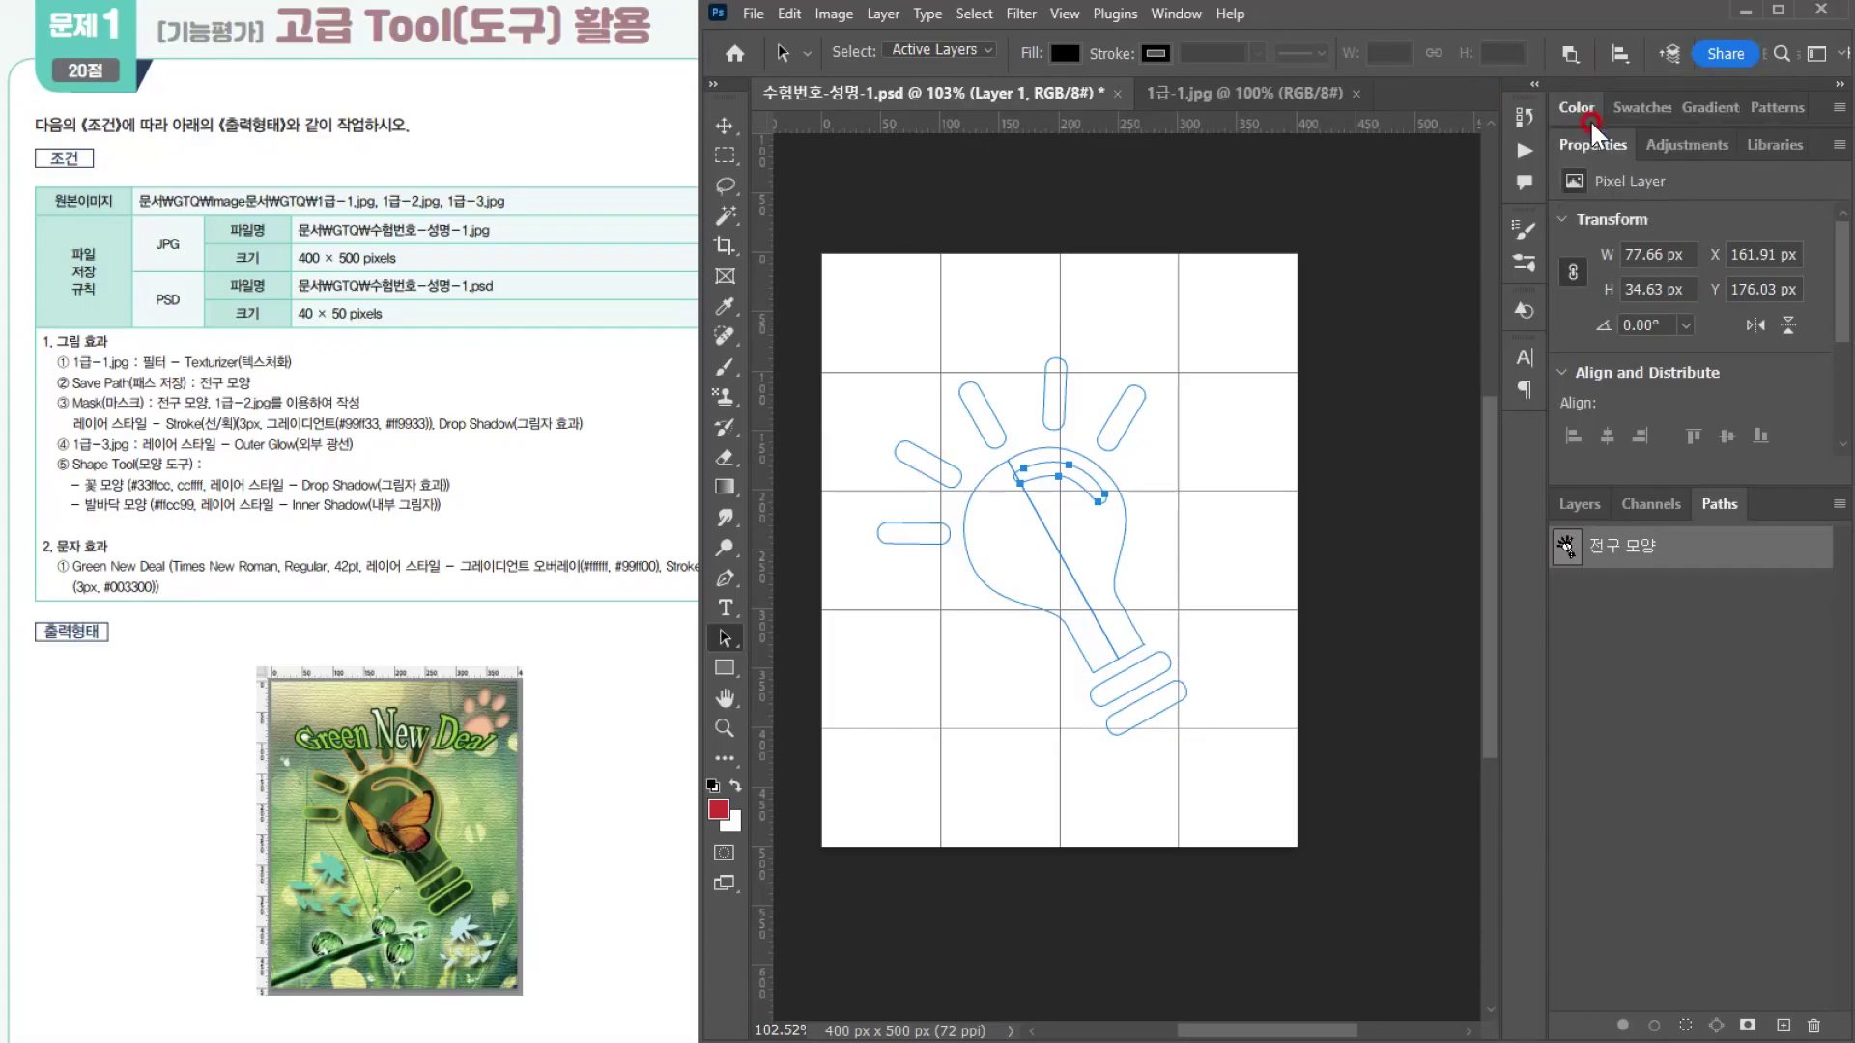
# Step: Load the light bulb path as a selection, fill it with the red foreground colour on a new layer, and deselect
pyautogui.keyDown('ctrl'); pyautogui.click(1567, 546); pyautogui.keyUp('ctrl')
pyautogui.click(903, 494)
pyautogui.click(1152, 508)
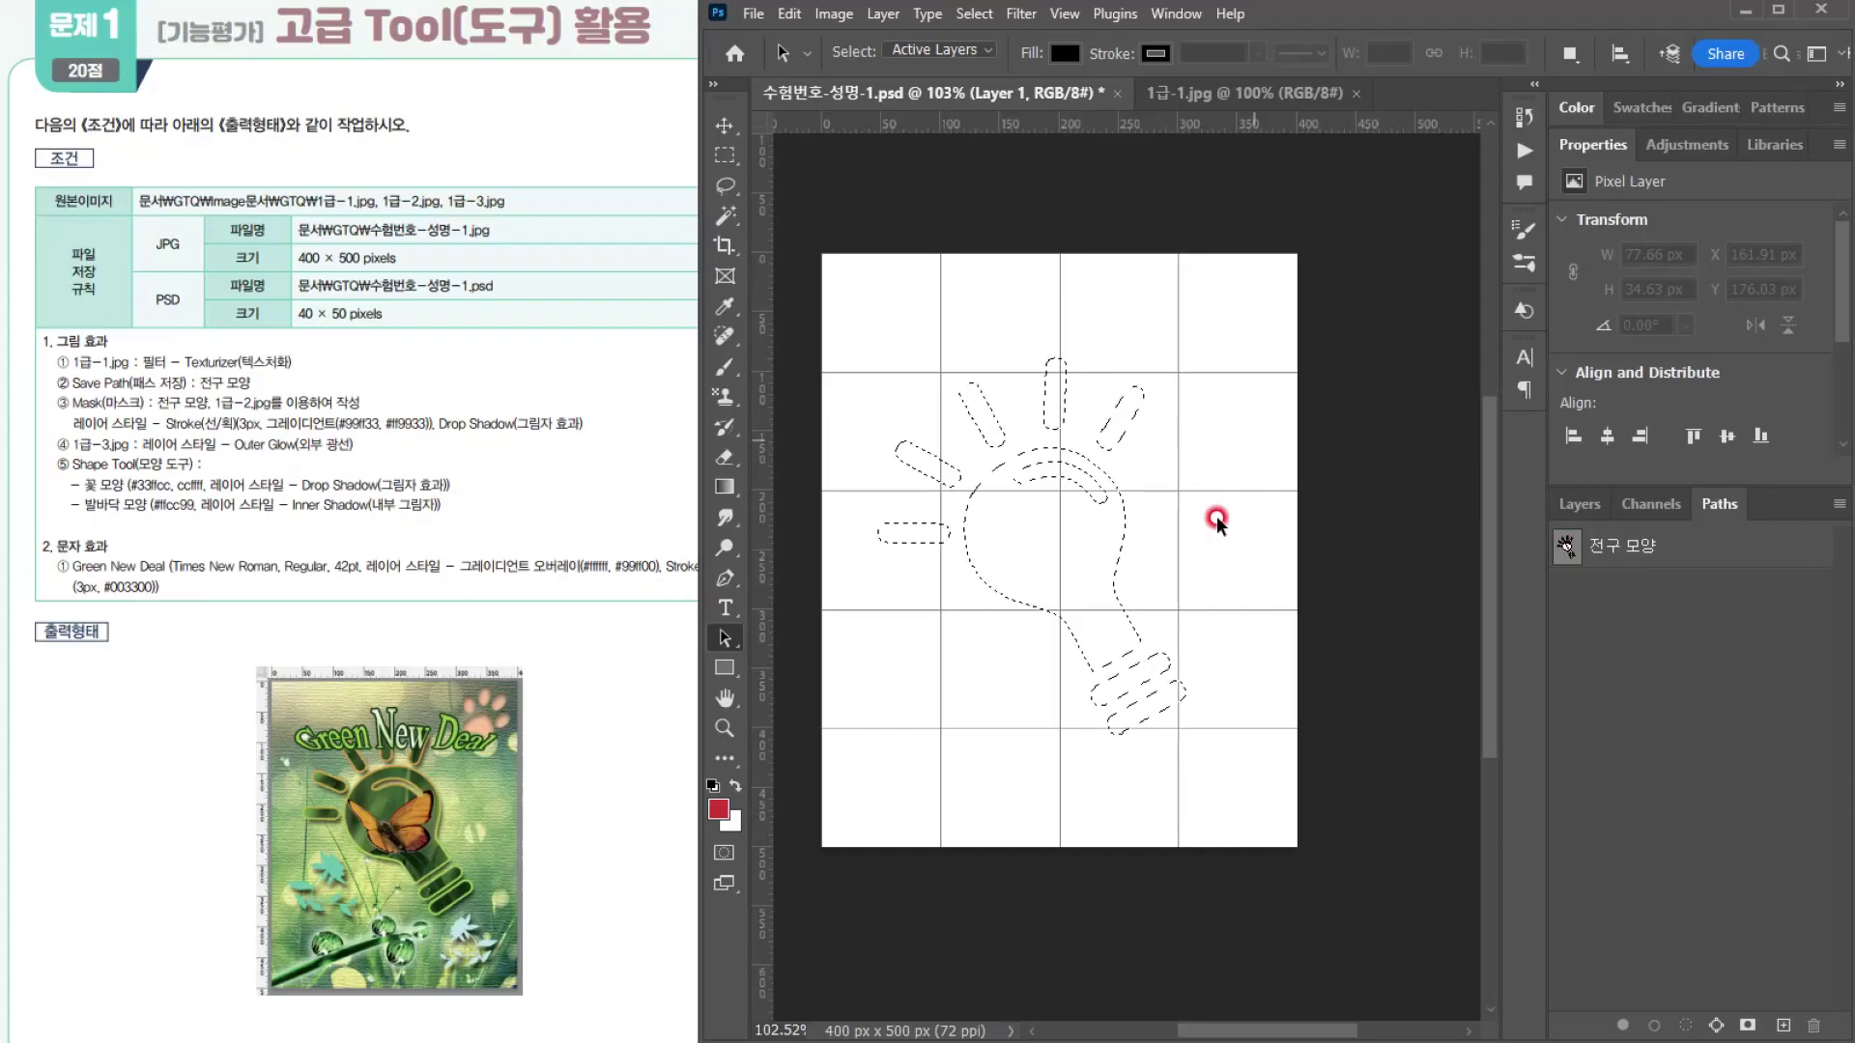
pyautogui.click(1581, 505)
pyautogui.click(1782, 1026)
pyautogui.click(897, 755)
pyautogui.click(717, 807)
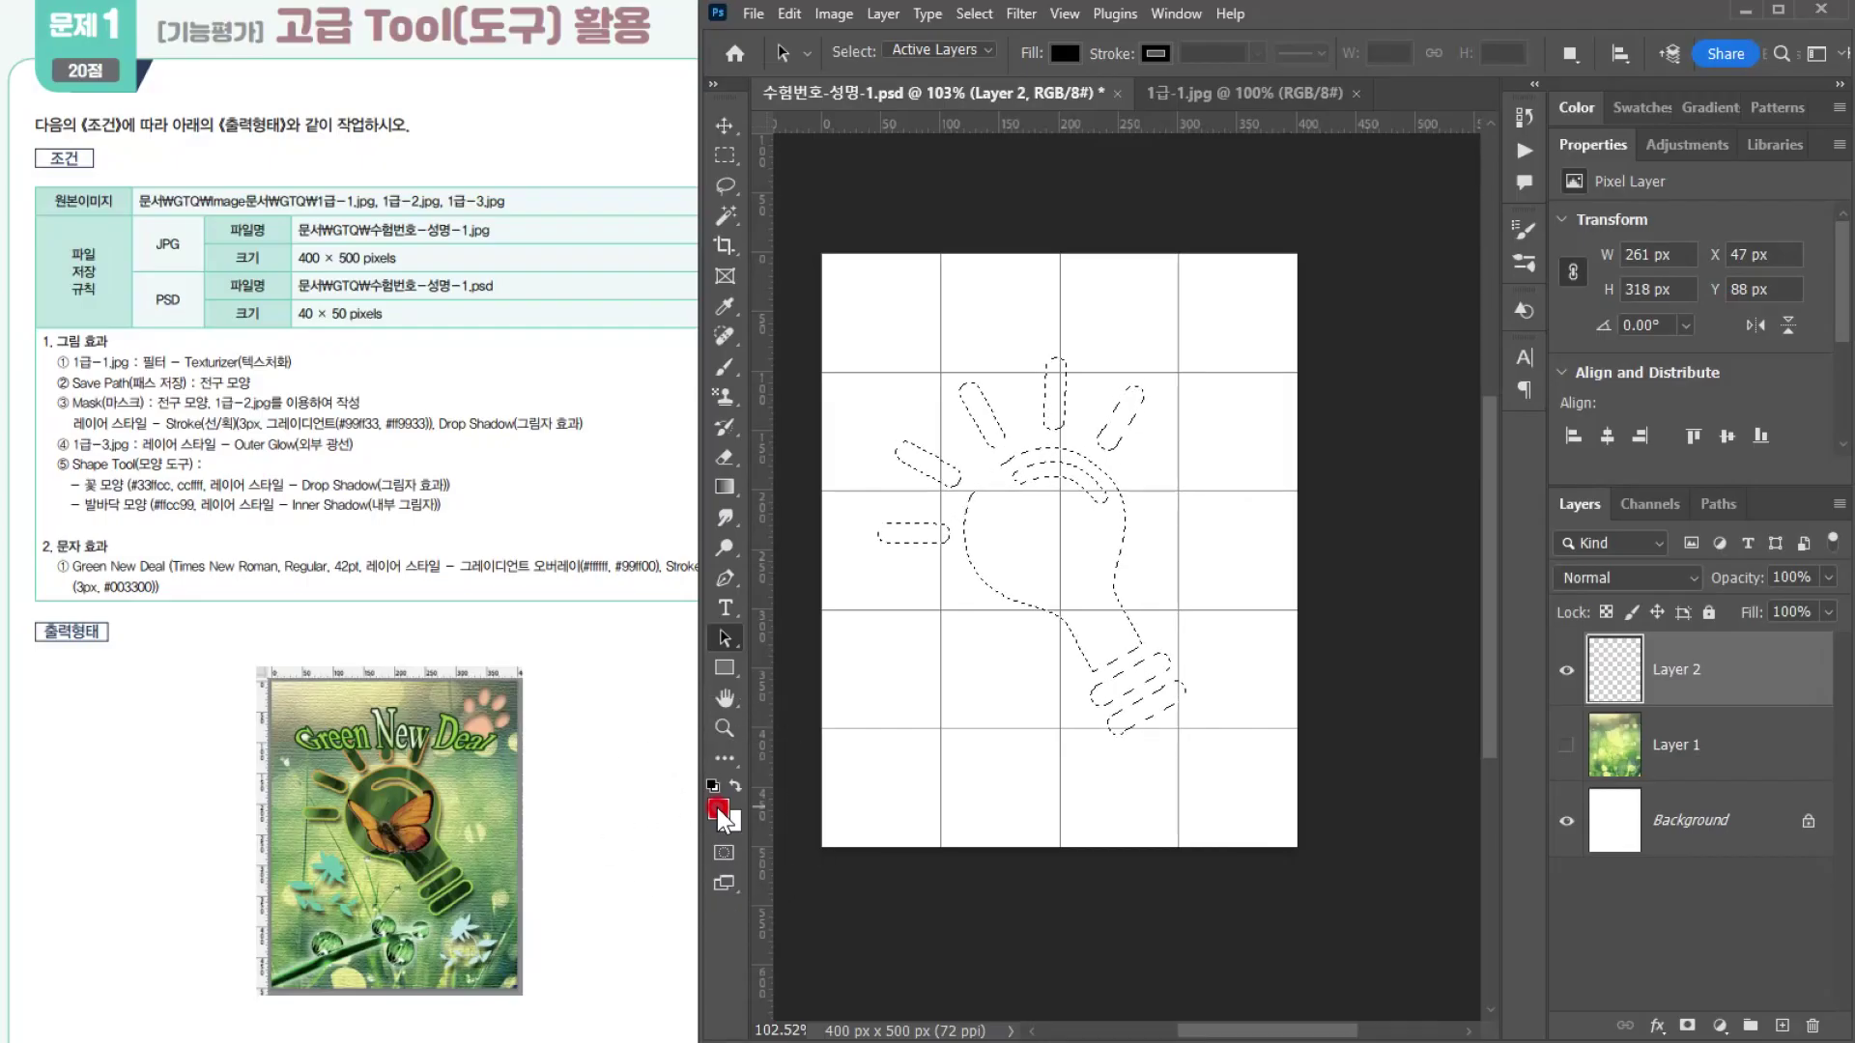
pyautogui.hotkey('alt', 'Delete')
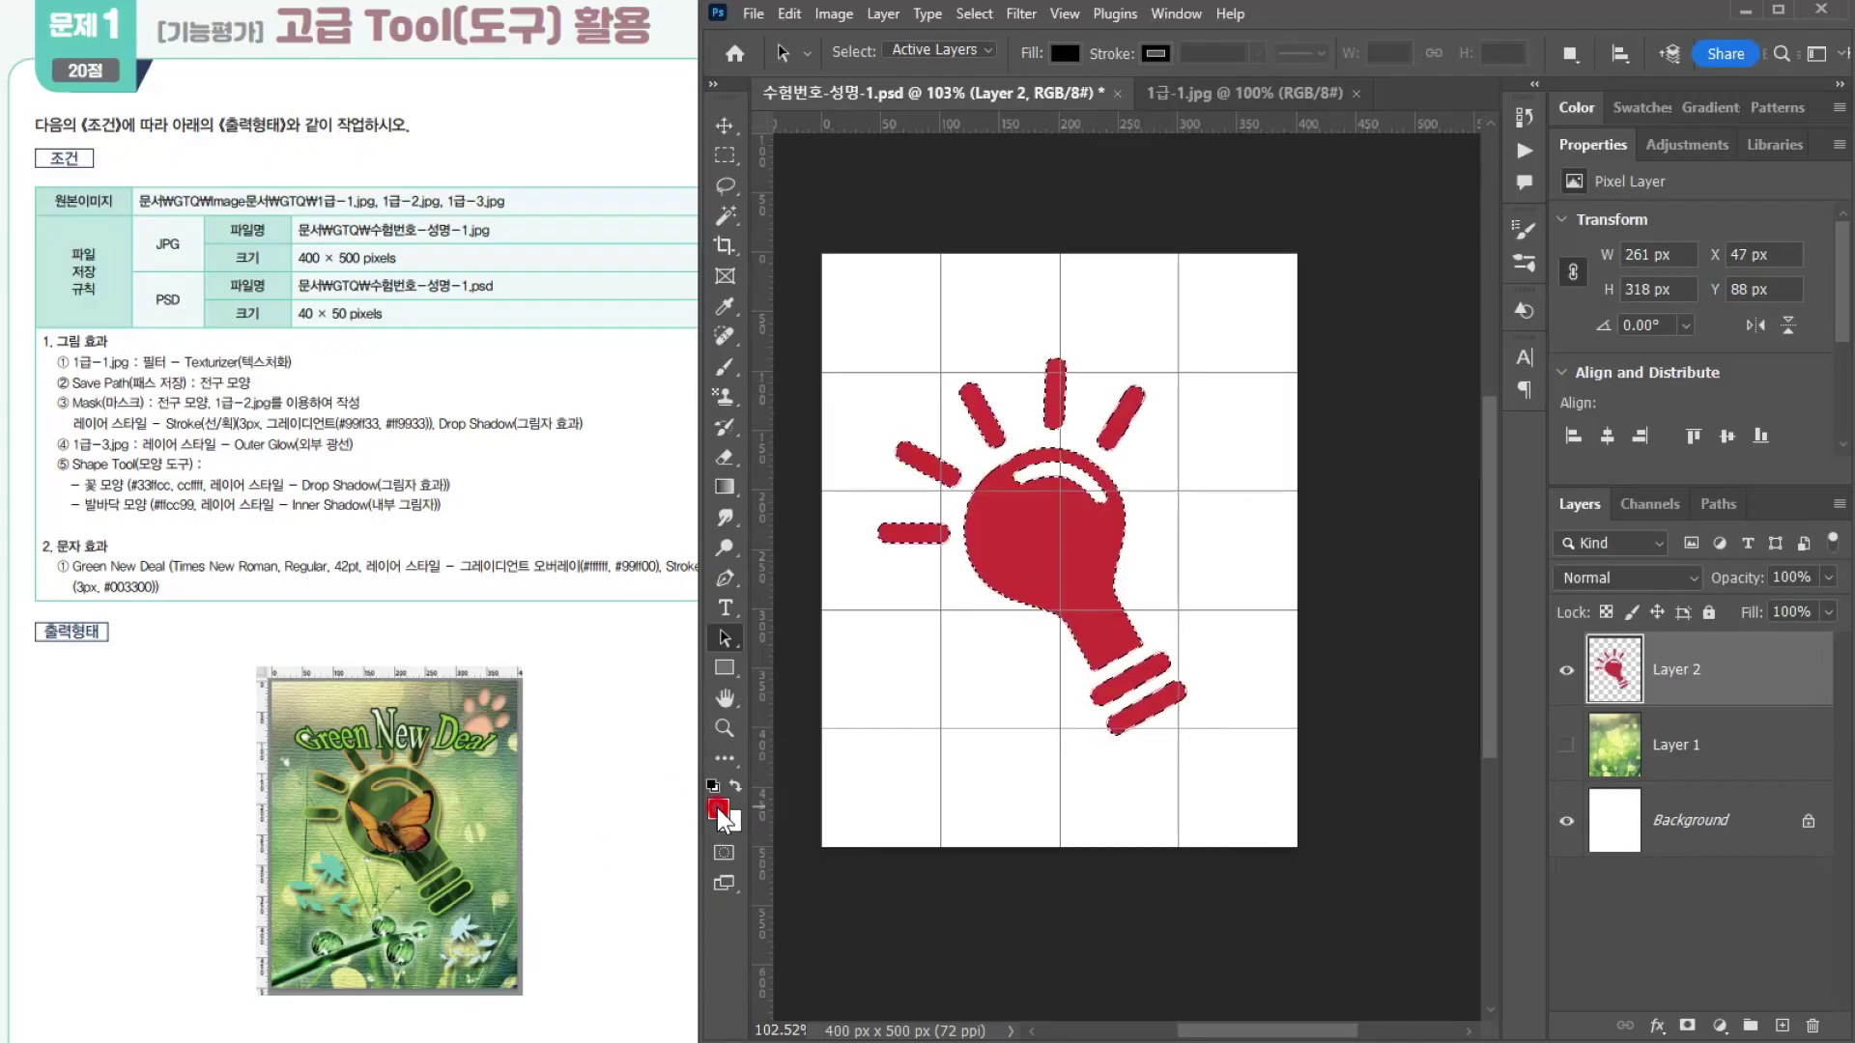
pyautogui.hotkey('ctrl', 'd')
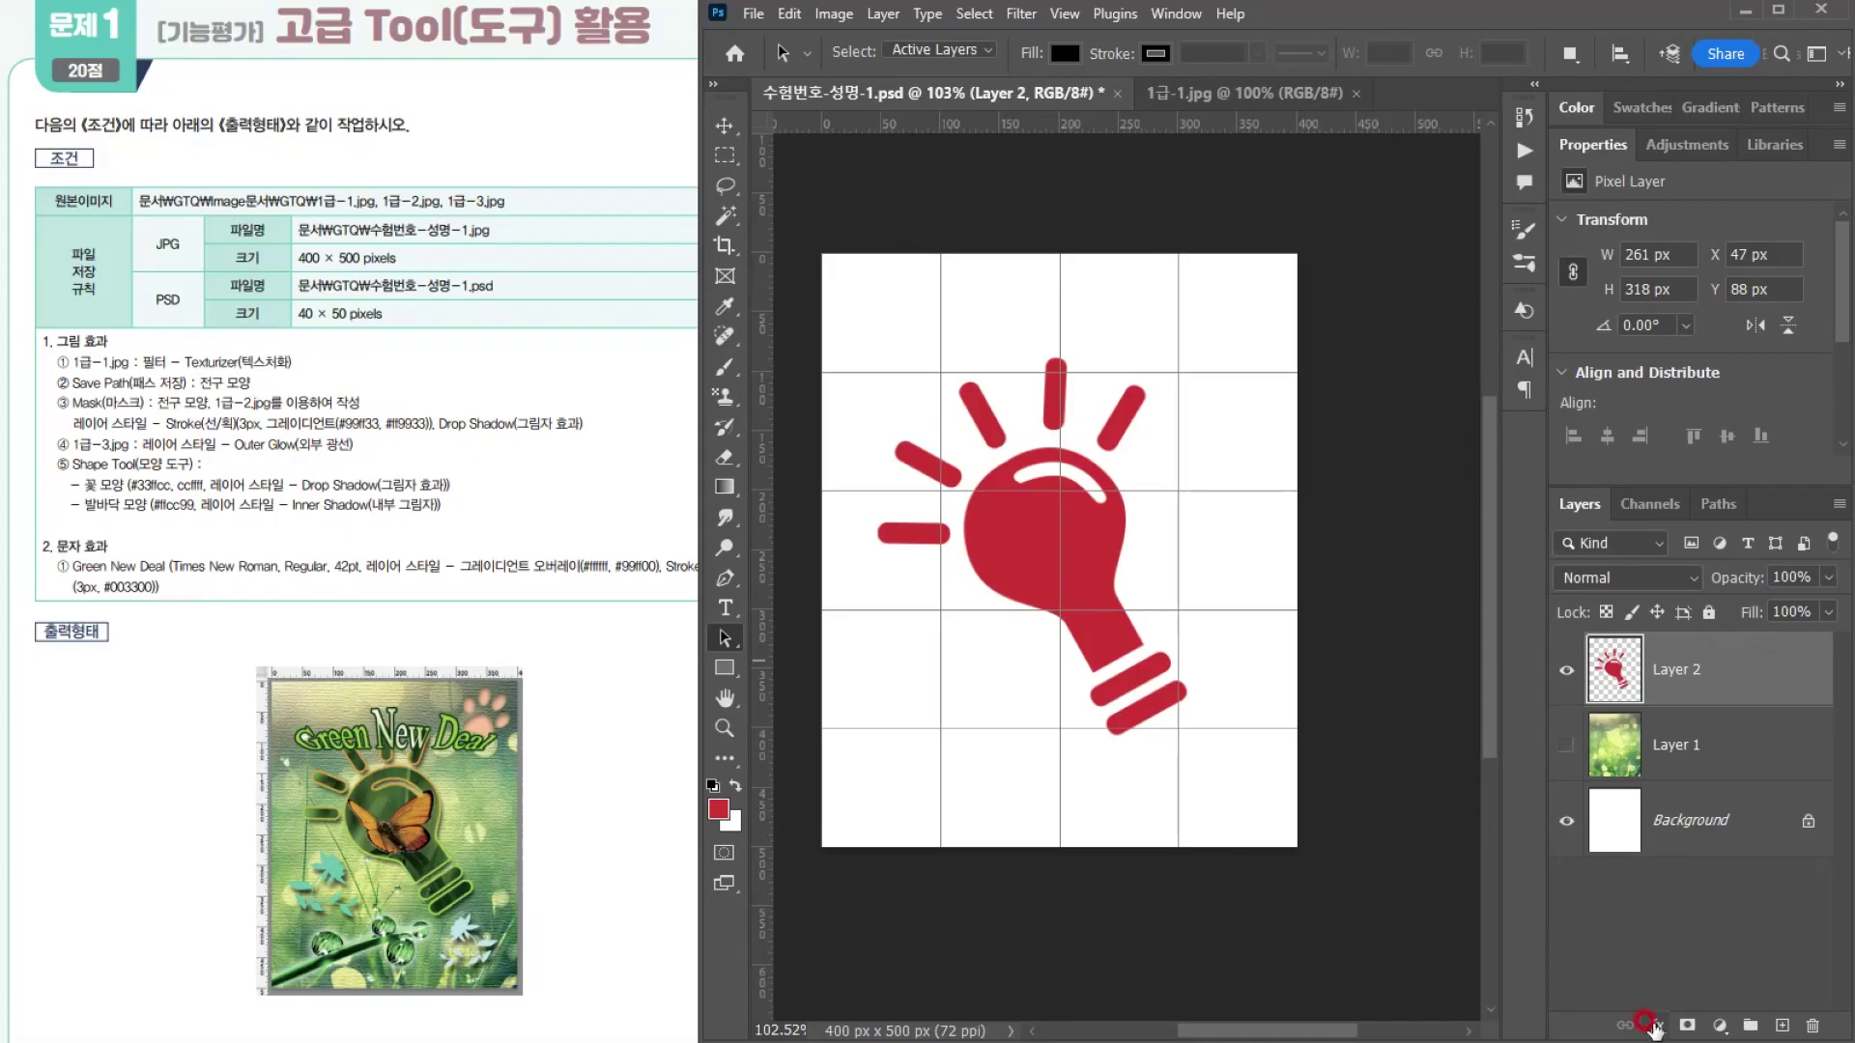
# Step: Add a 3 px outside Stroke with a gradient fill type to the light bulb layer
pyautogui.click(1654, 1028)
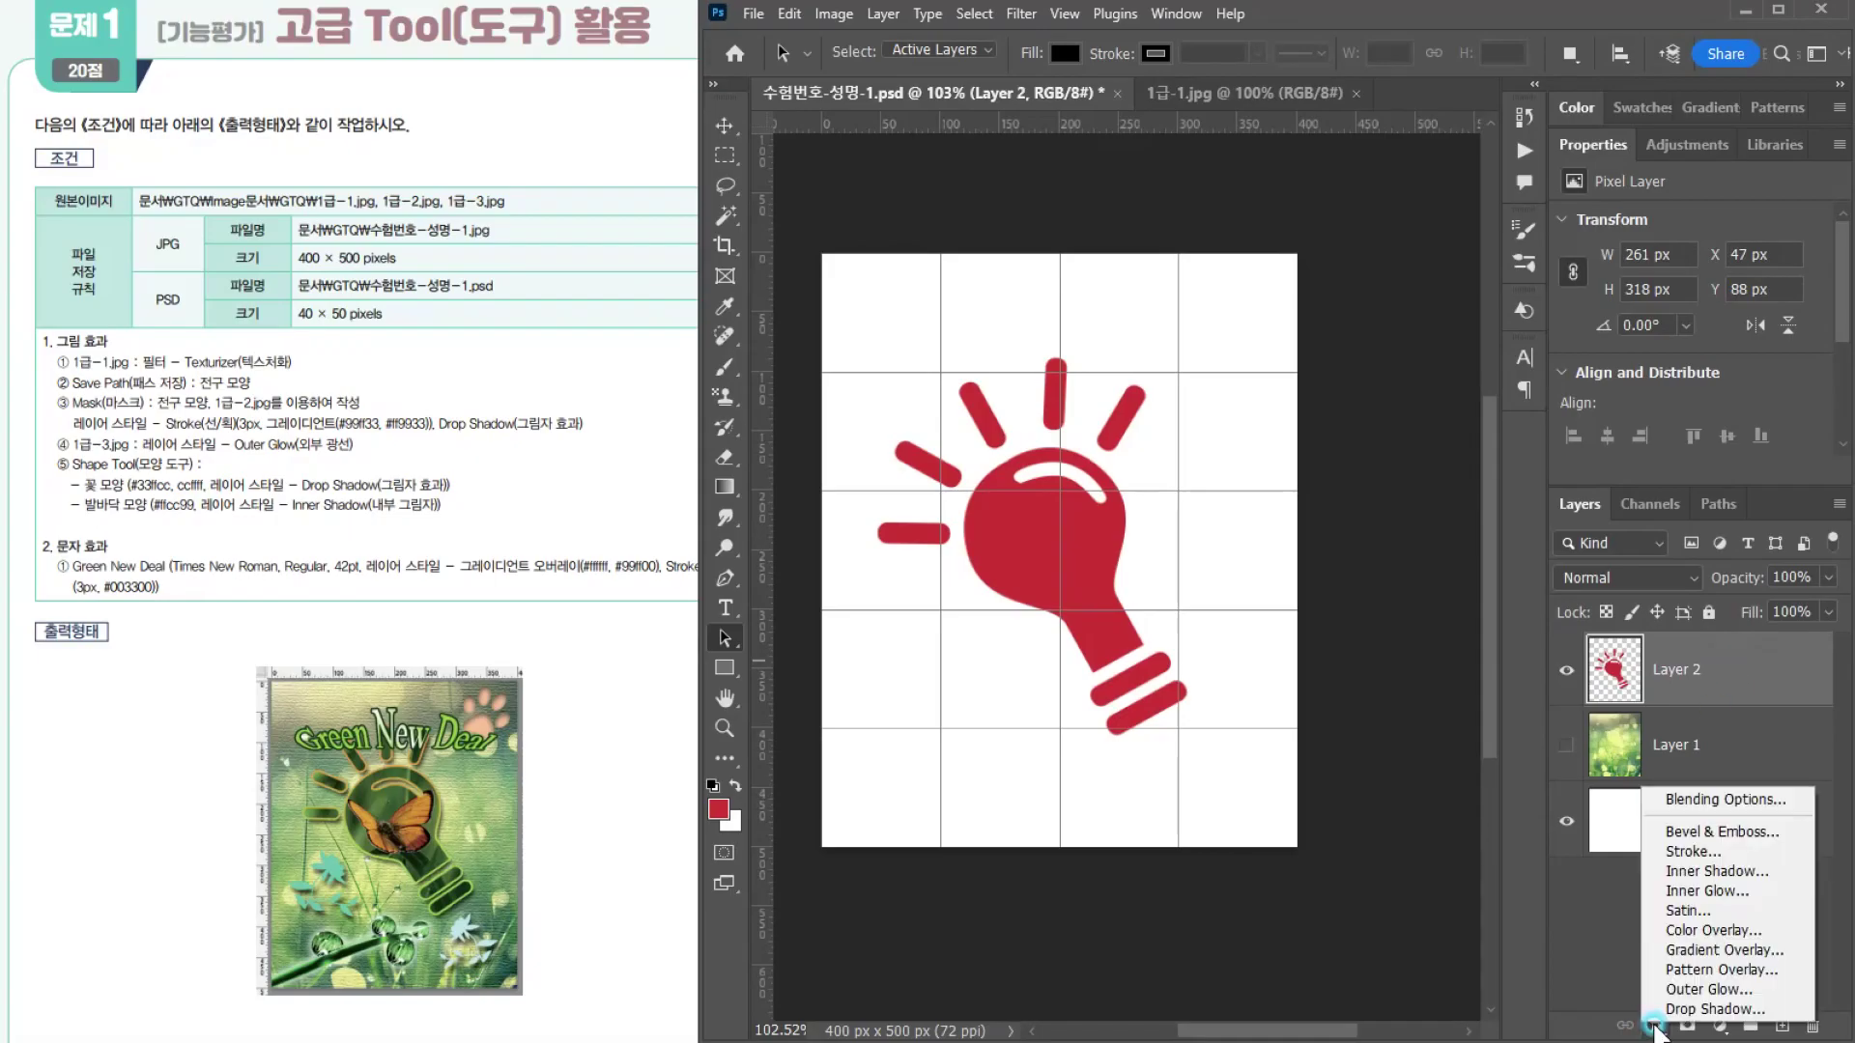
pyautogui.click(1686, 852)
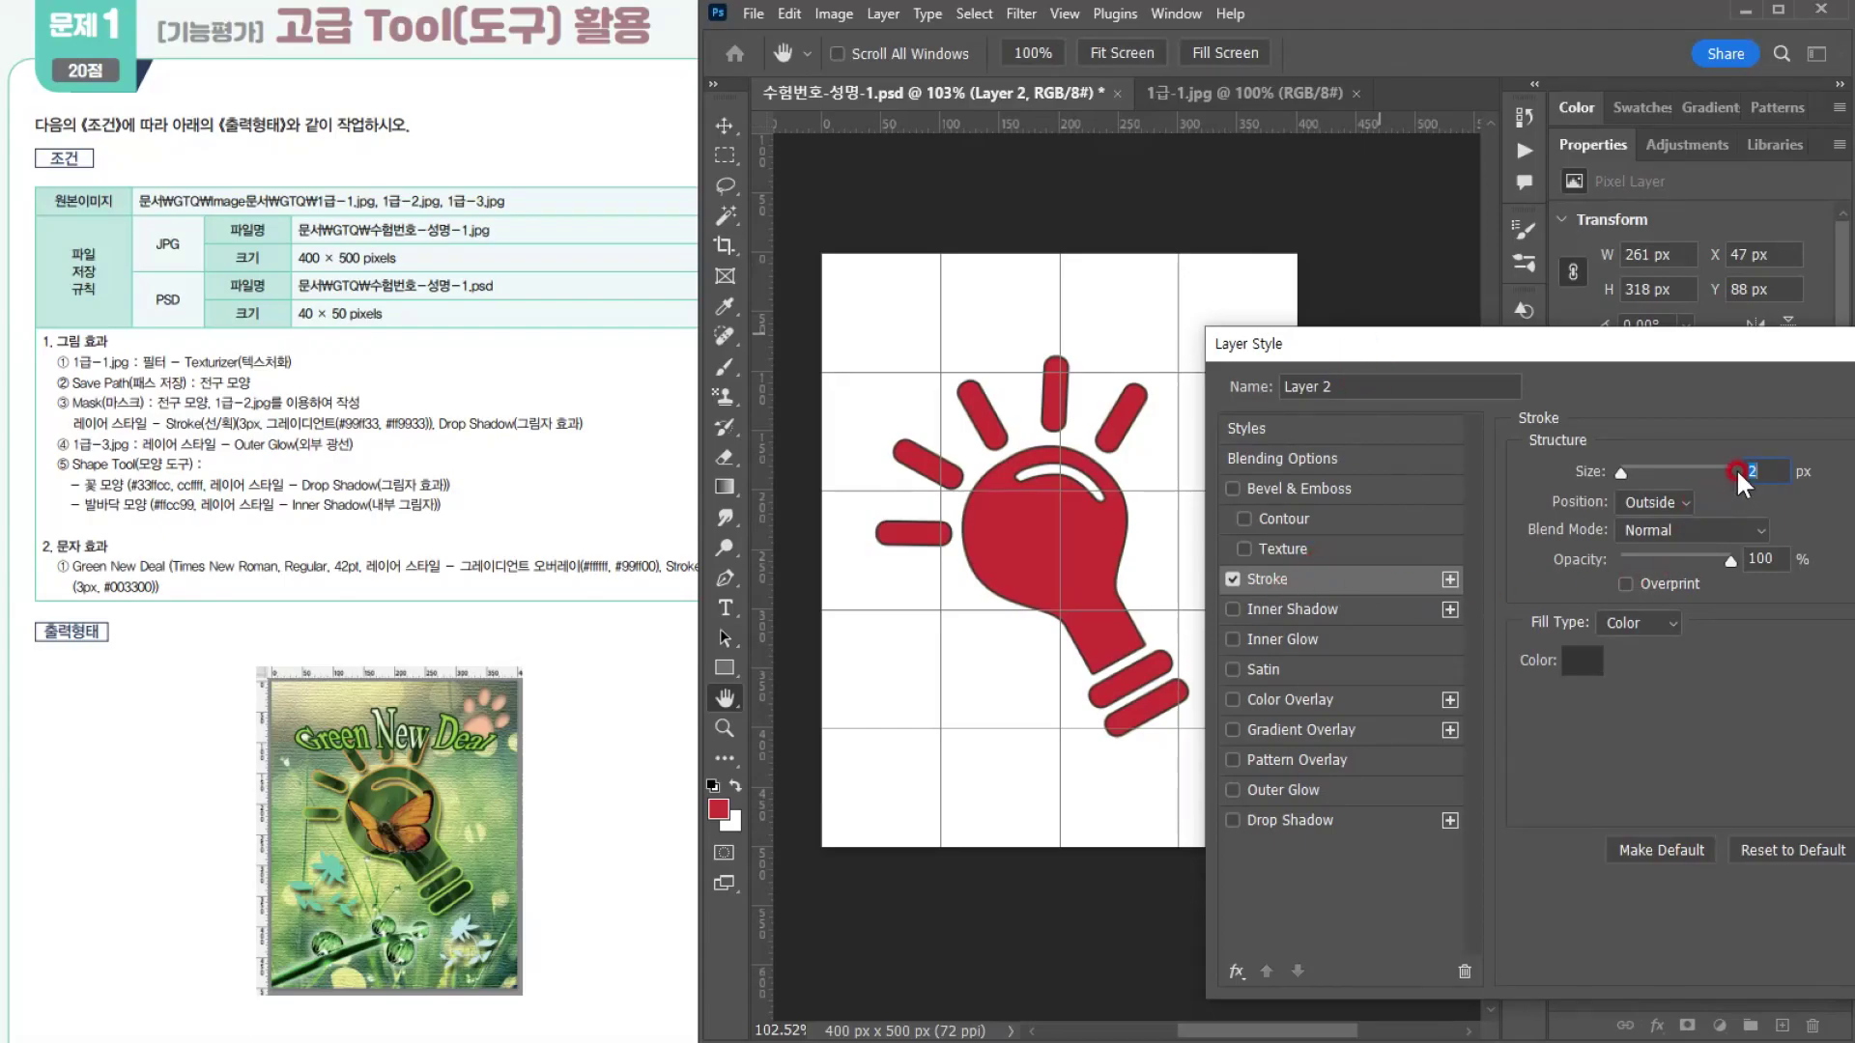
pyautogui.write('3')
pyautogui.click(1655, 501)
pyautogui.click(1655, 501)
pyautogui.click(1632, 622)
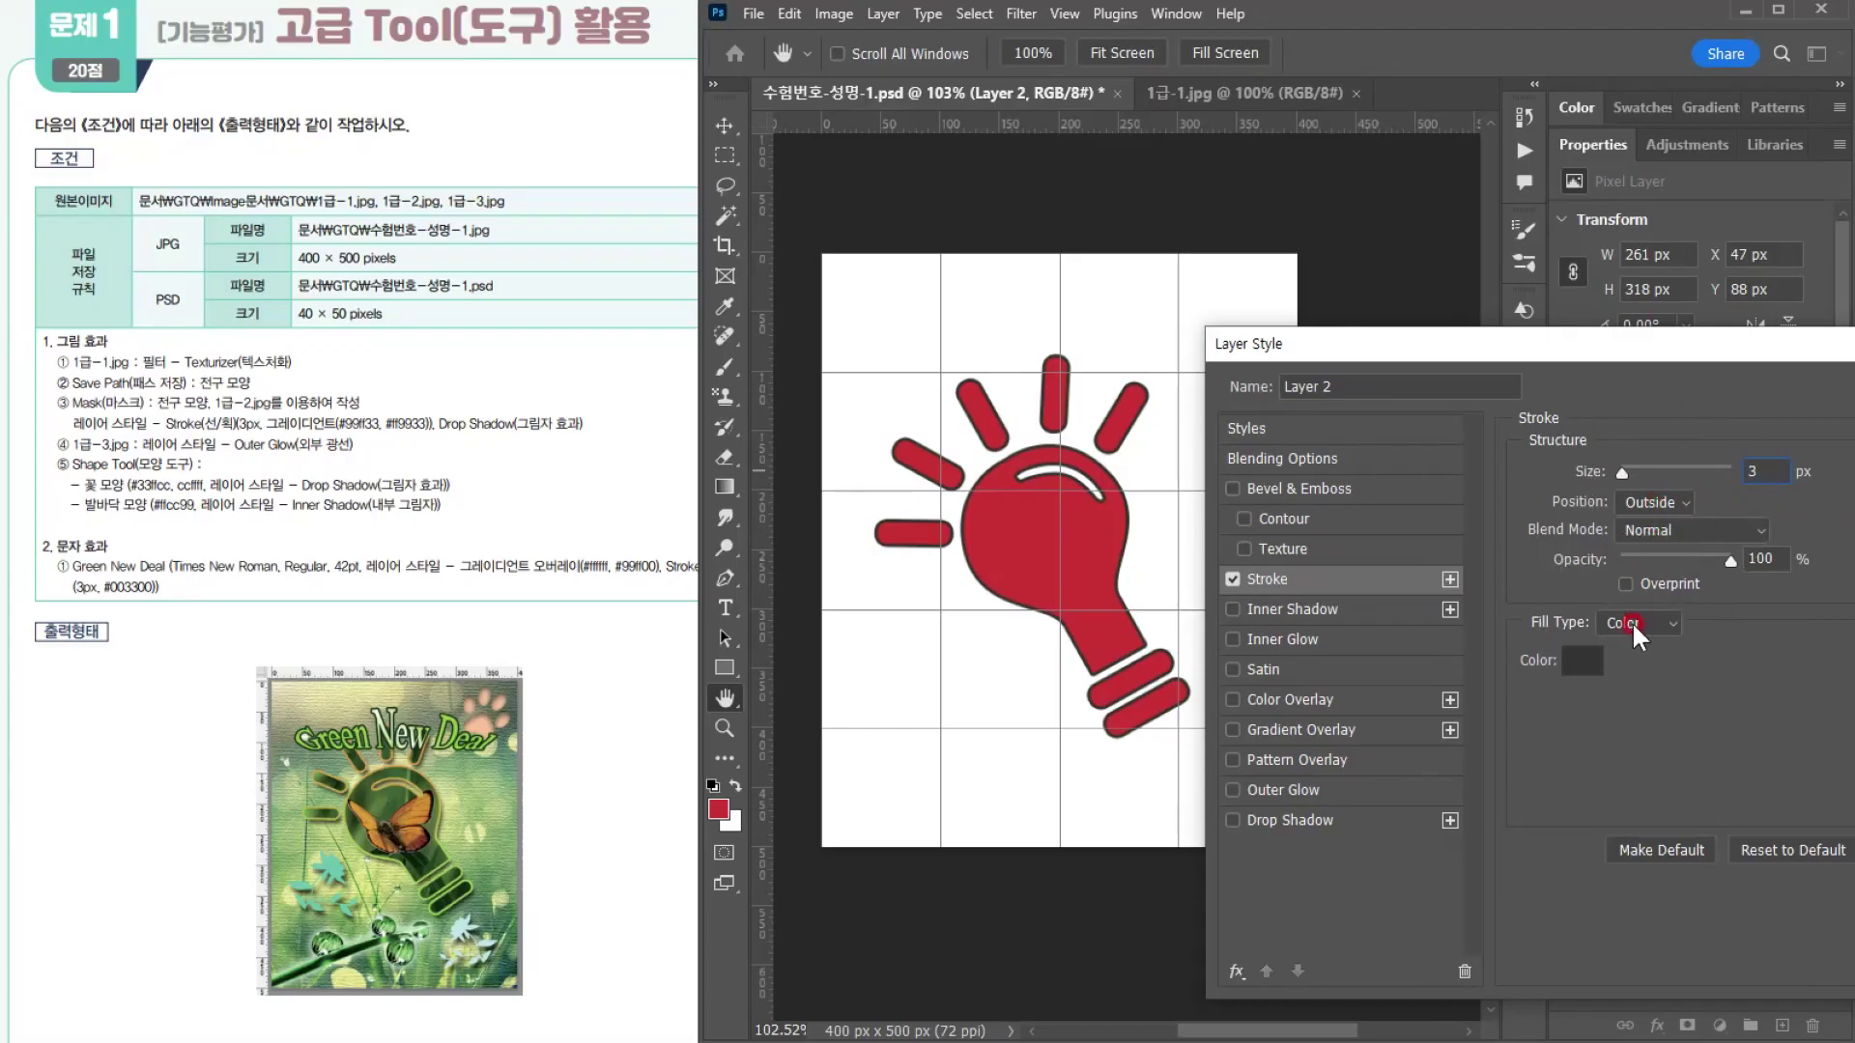
pyautogui.click(1631, 660)
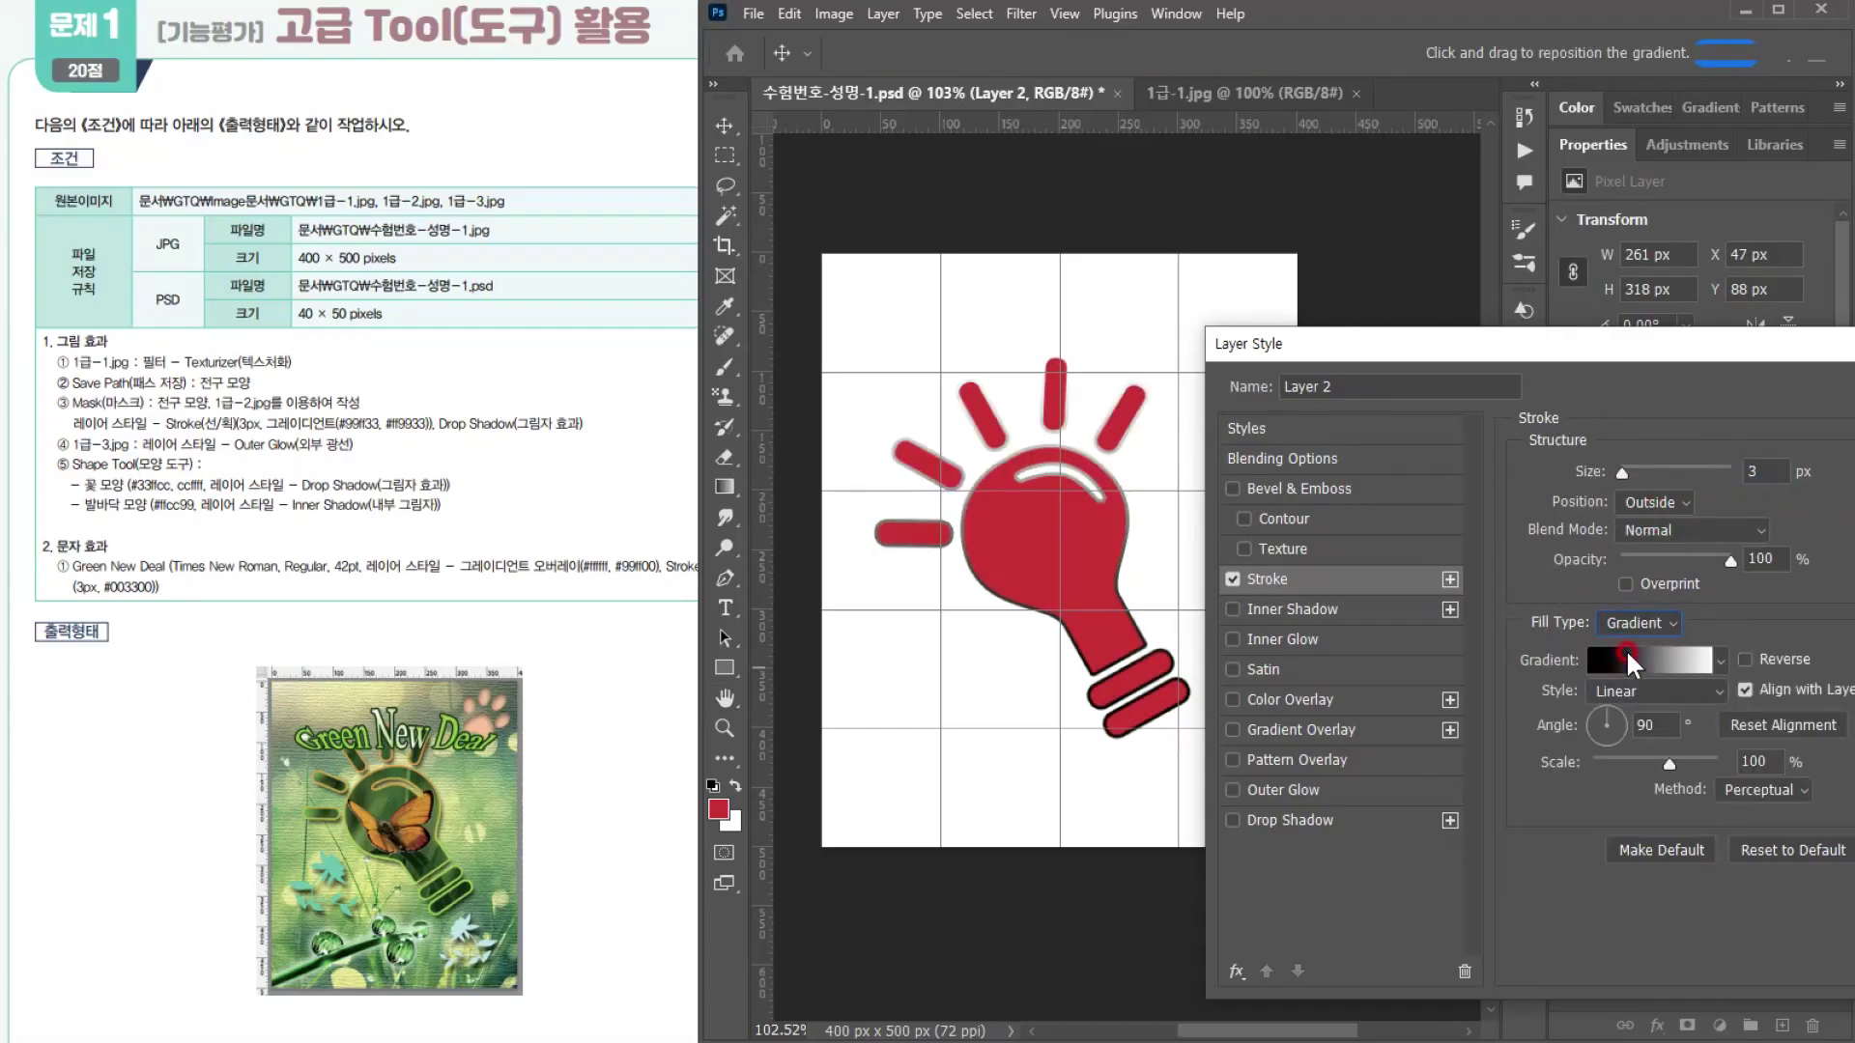
# Step: Set the starting colour stop of the stroke gradient to 99ff33
pyautogui.click(1643, 661)
pyautogui.click(1123, 687)
pyautogui.doubleClick(1122, 686)
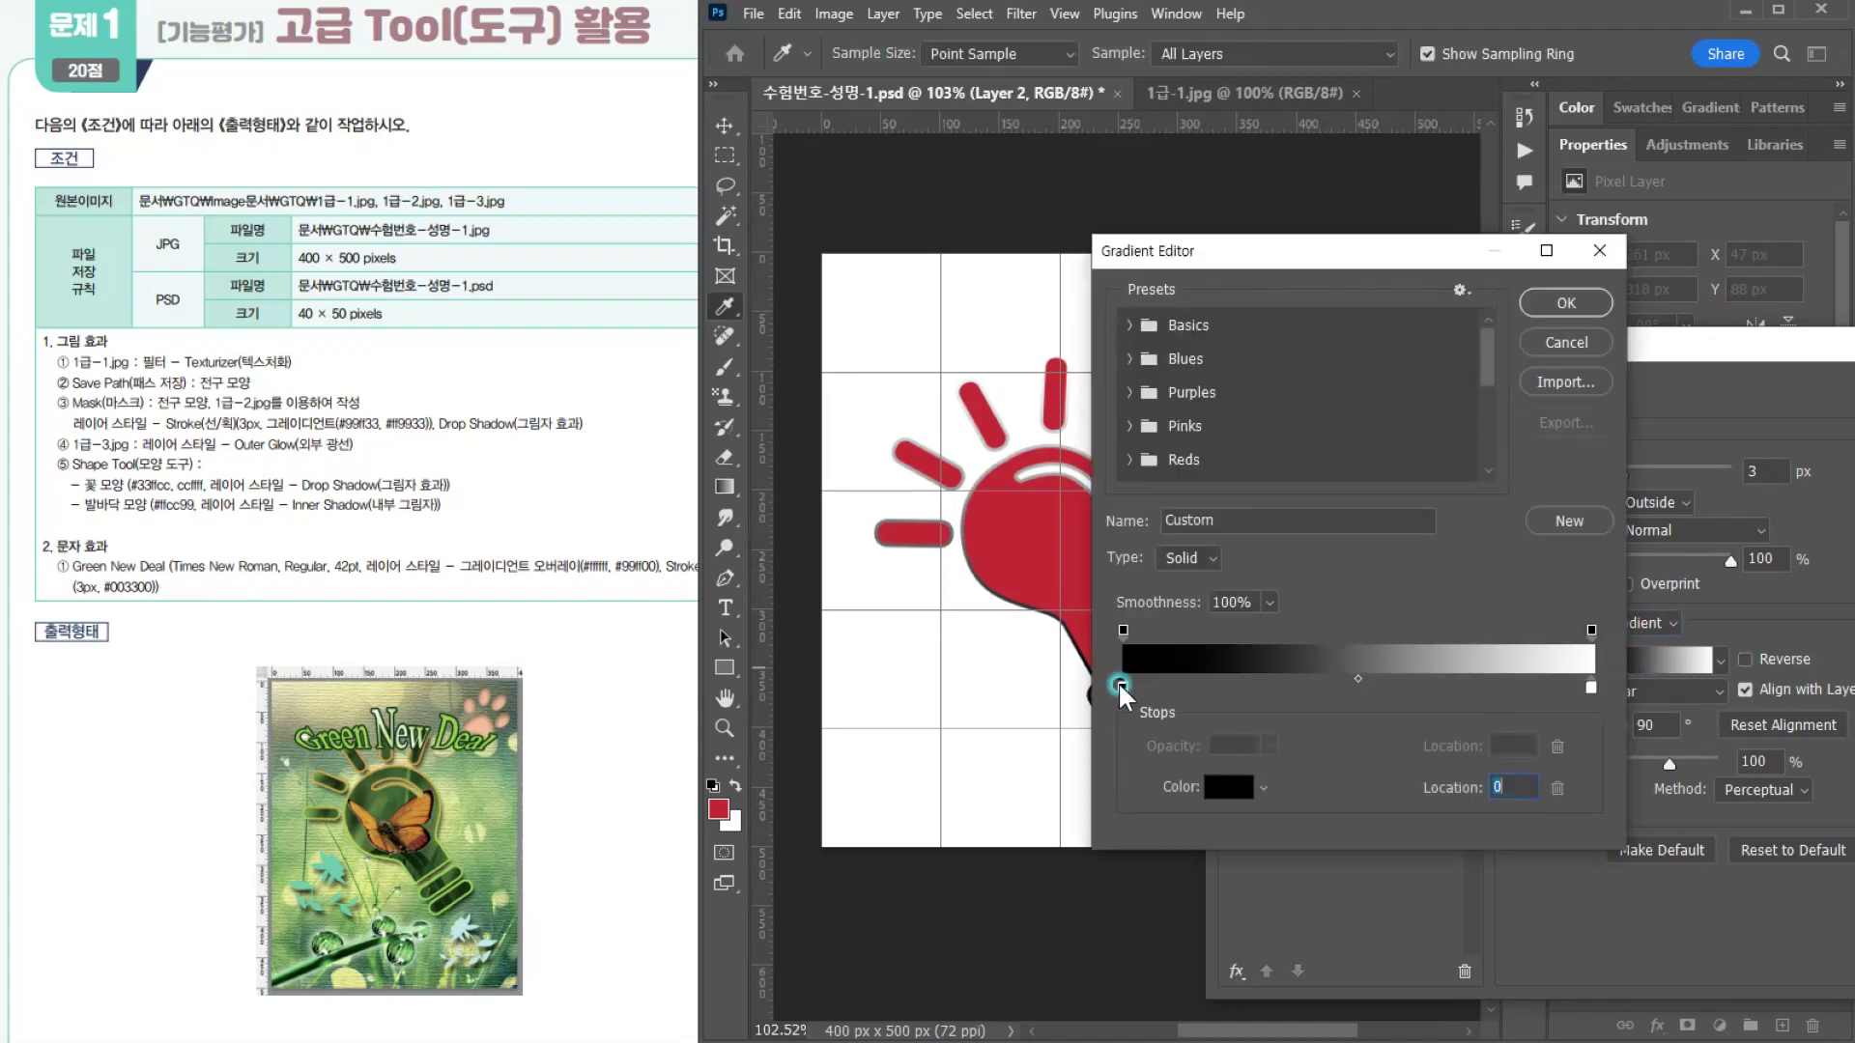
pyautogui.write('9')
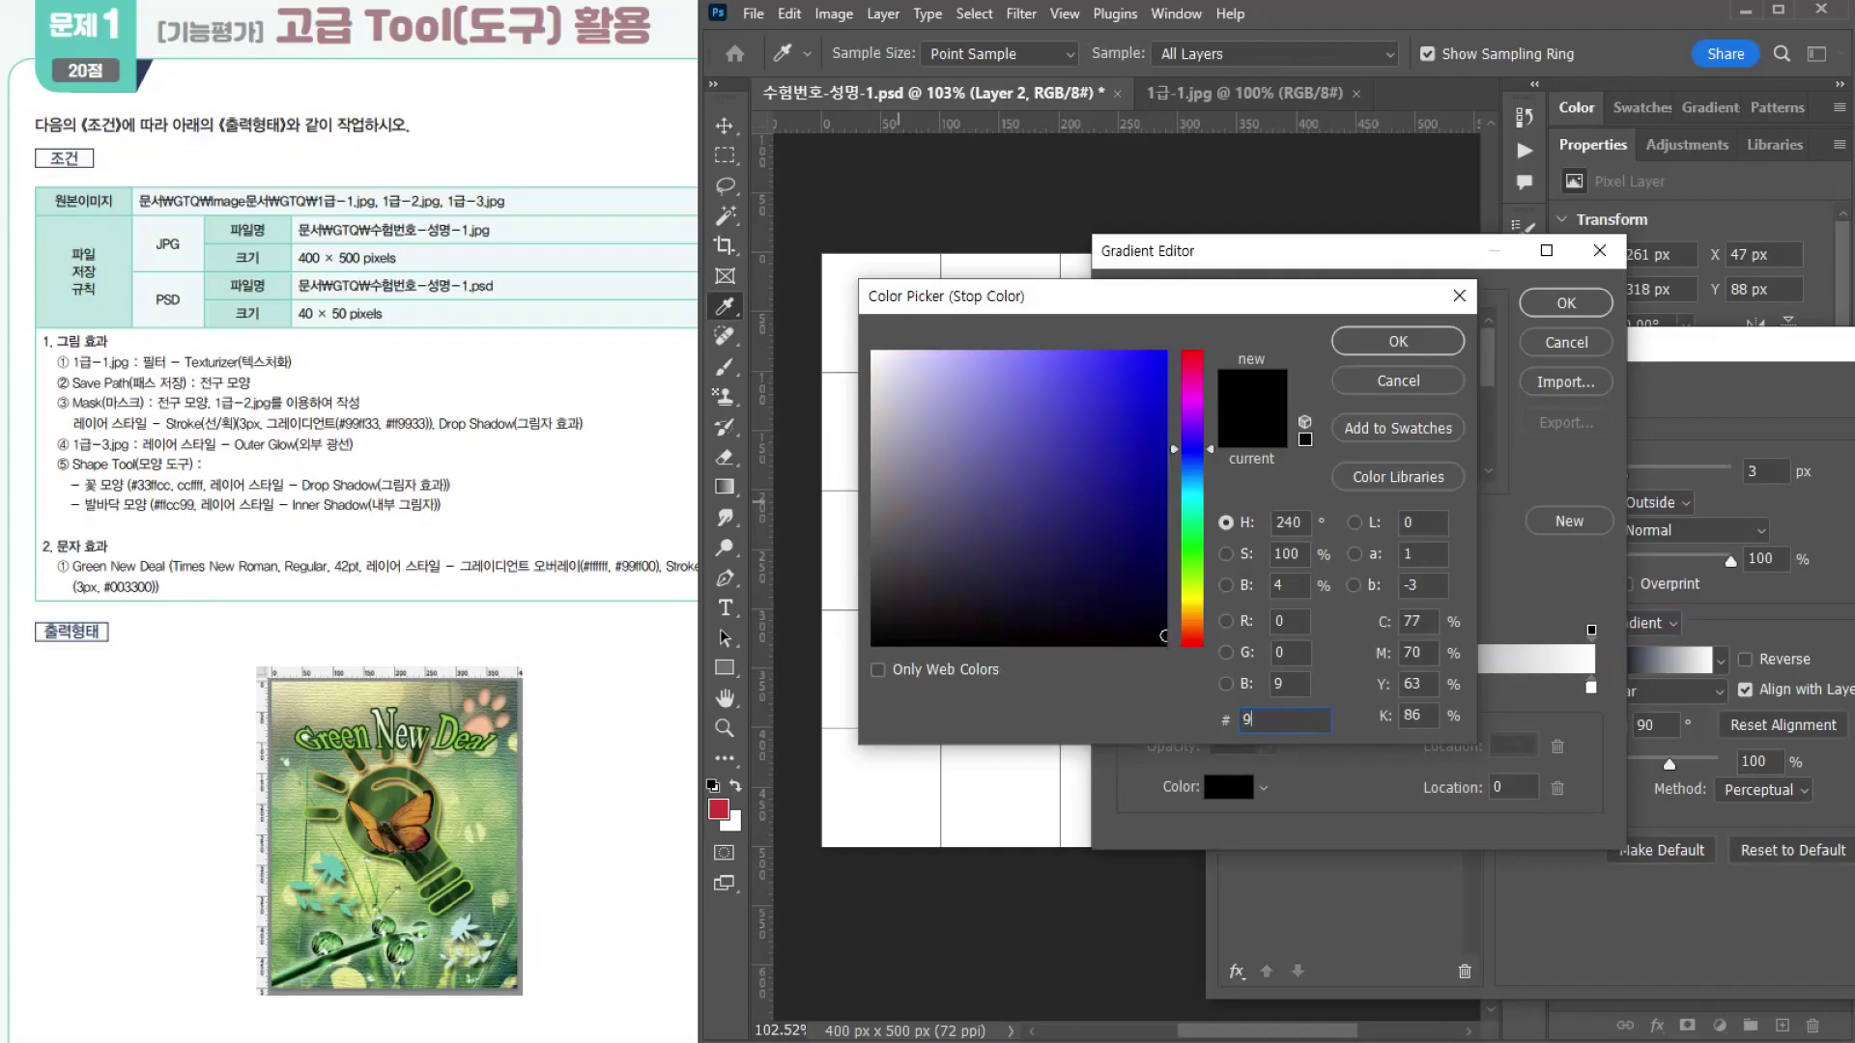
pyautogui.write('9ff33')
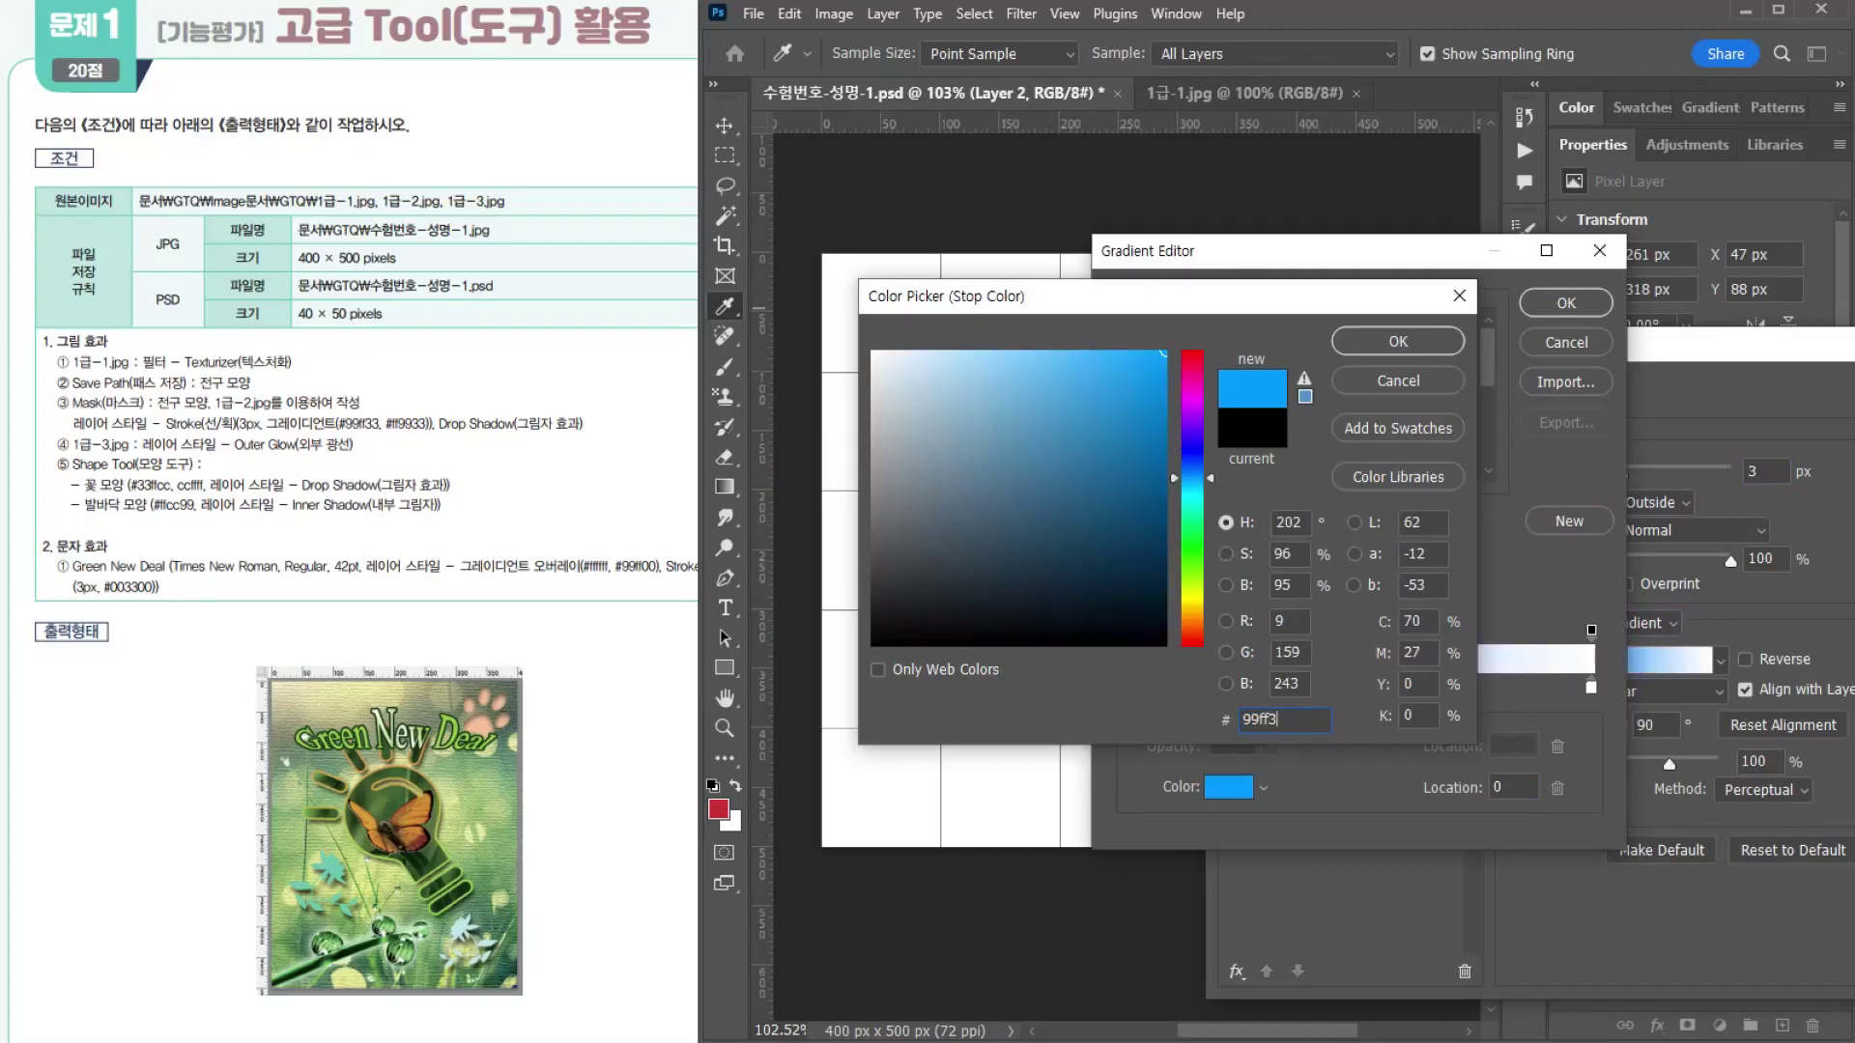
pyautogui.press('Return')
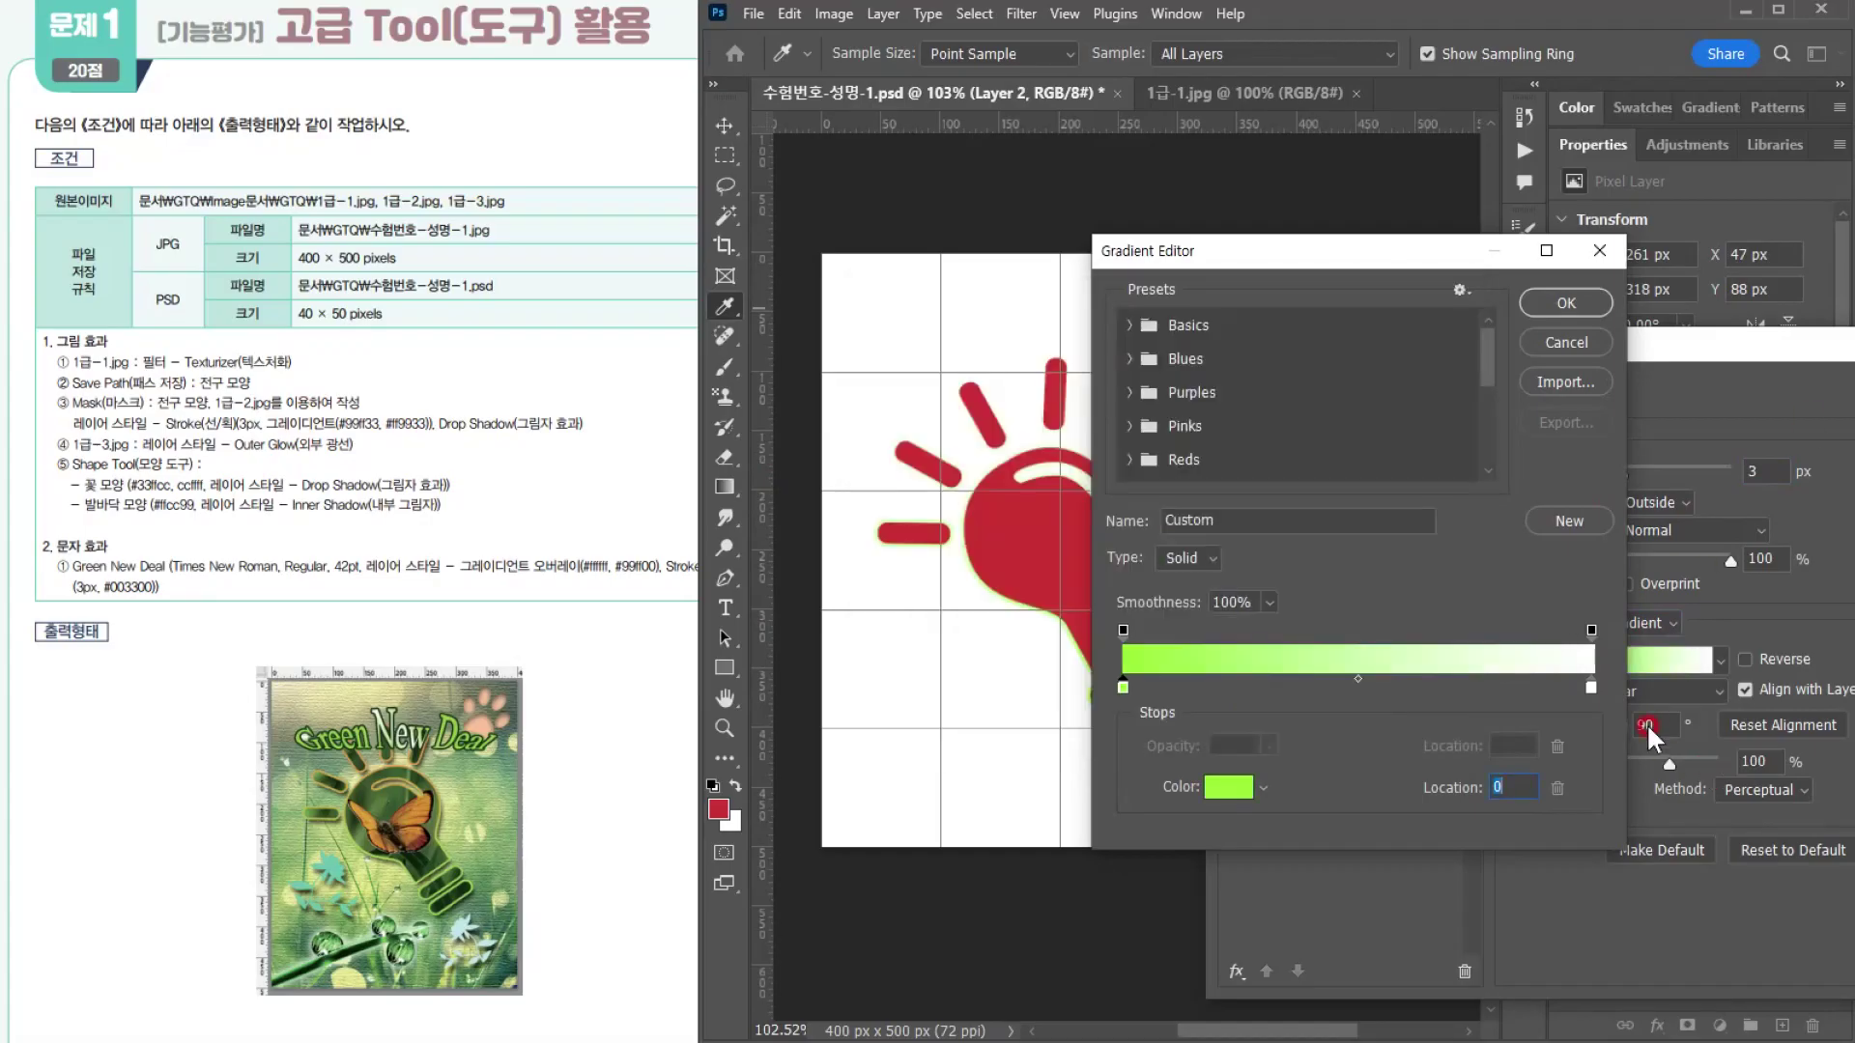
# Step: Set the ending colour stop of the stroke gradient to ff9933 and accept the gradient
pyautogui.click(1591, 687)
pyautogui.doubleClick(1591, 687)
pyautogui.write('f')
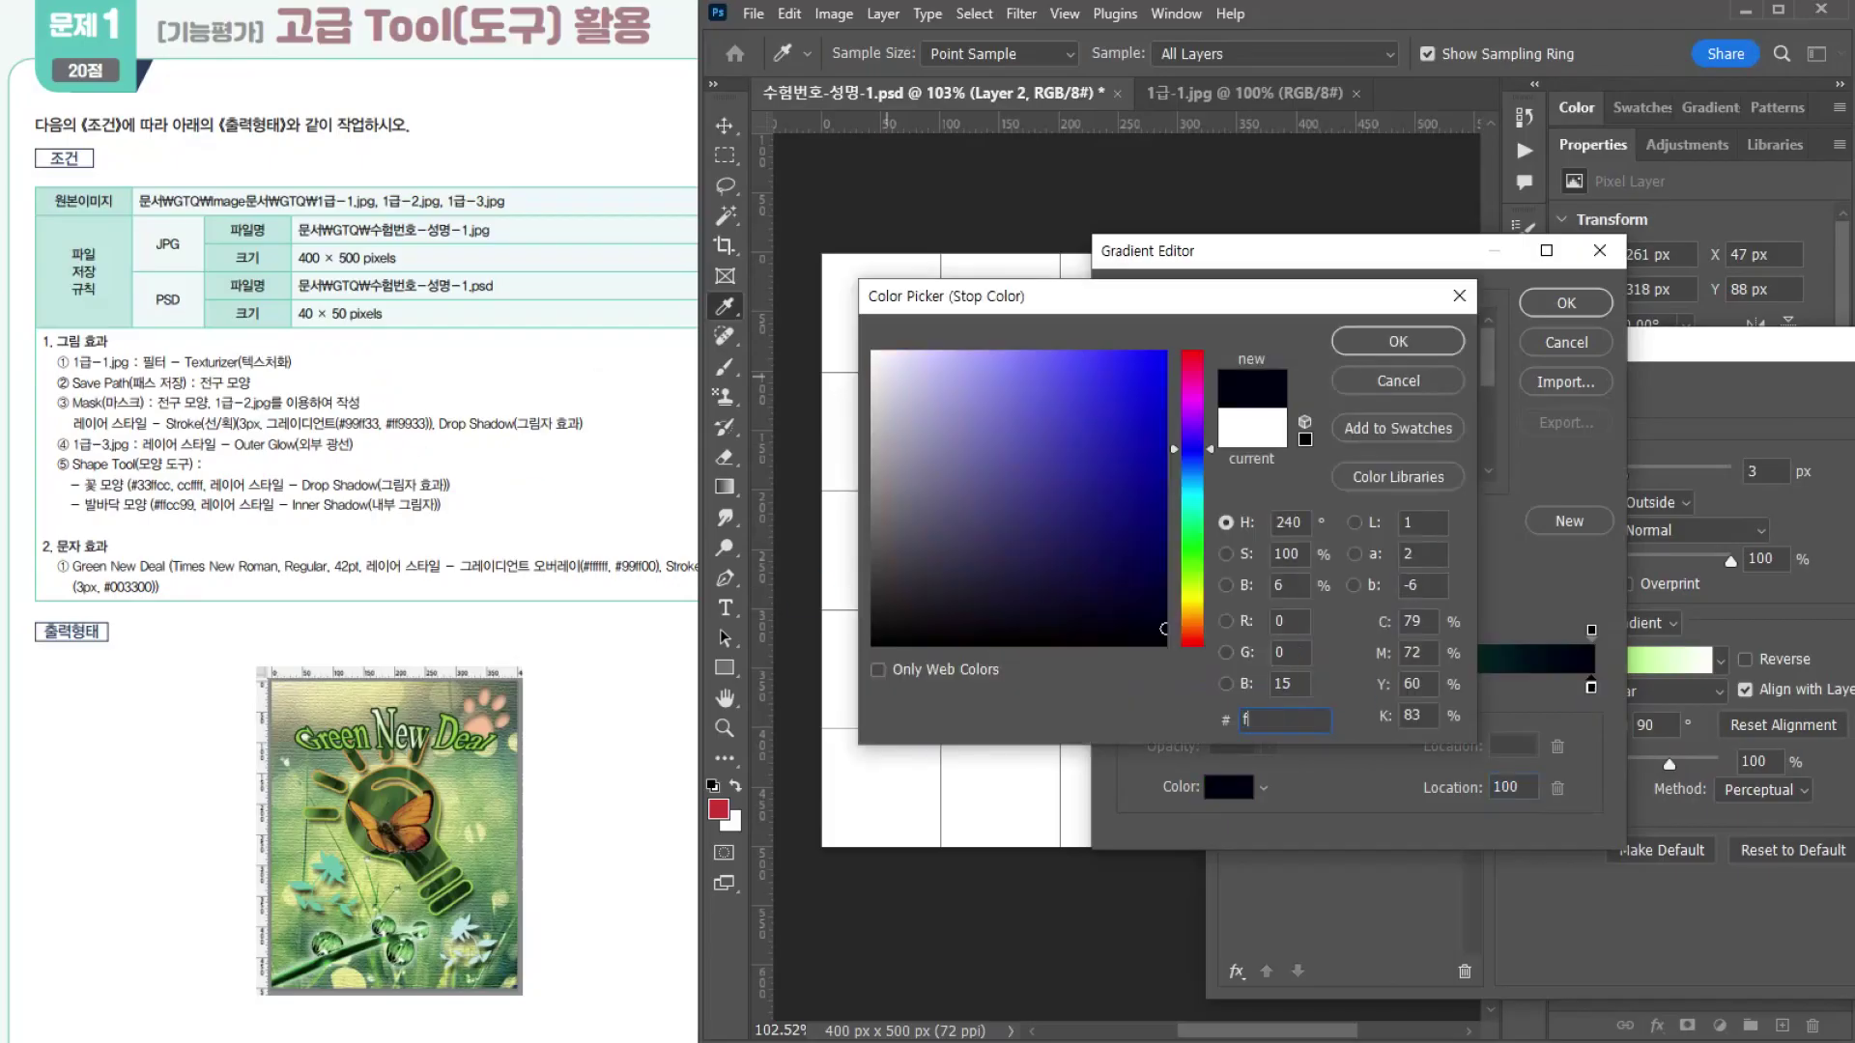
pyautogui.write('f9933')
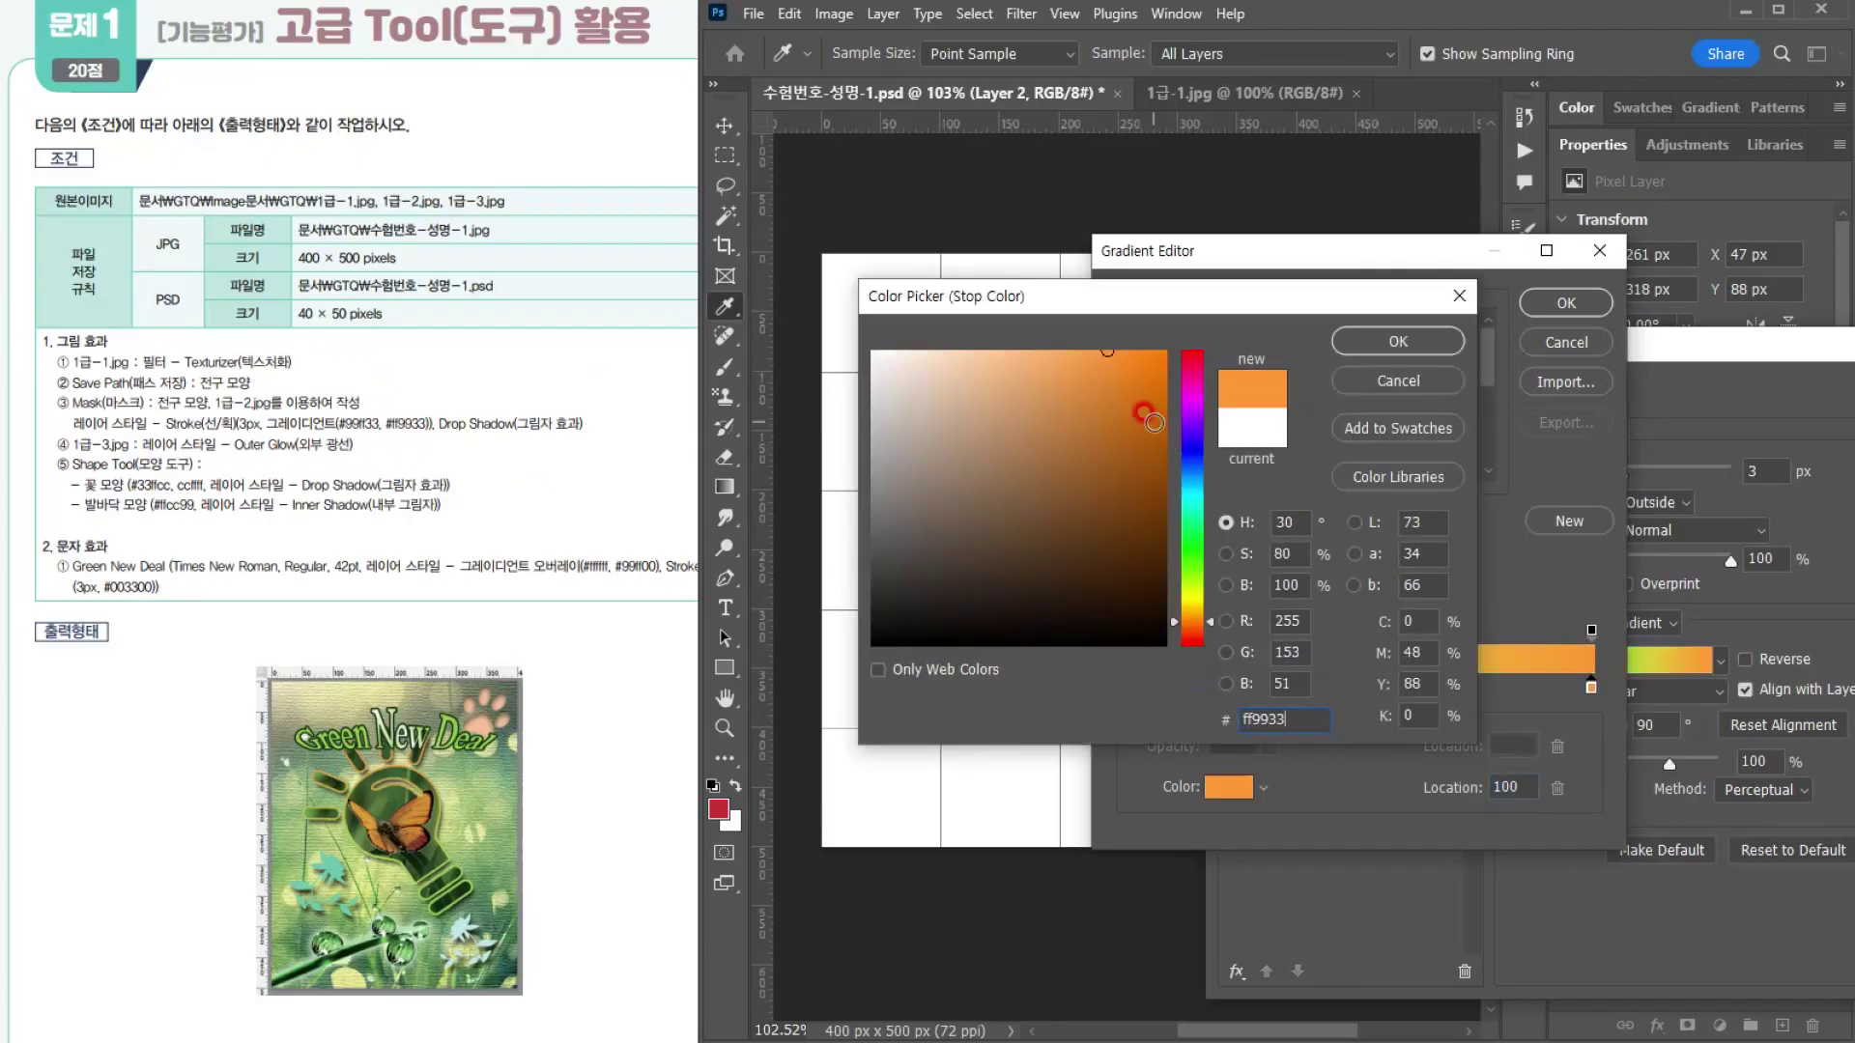
pyautogui.press('Return')
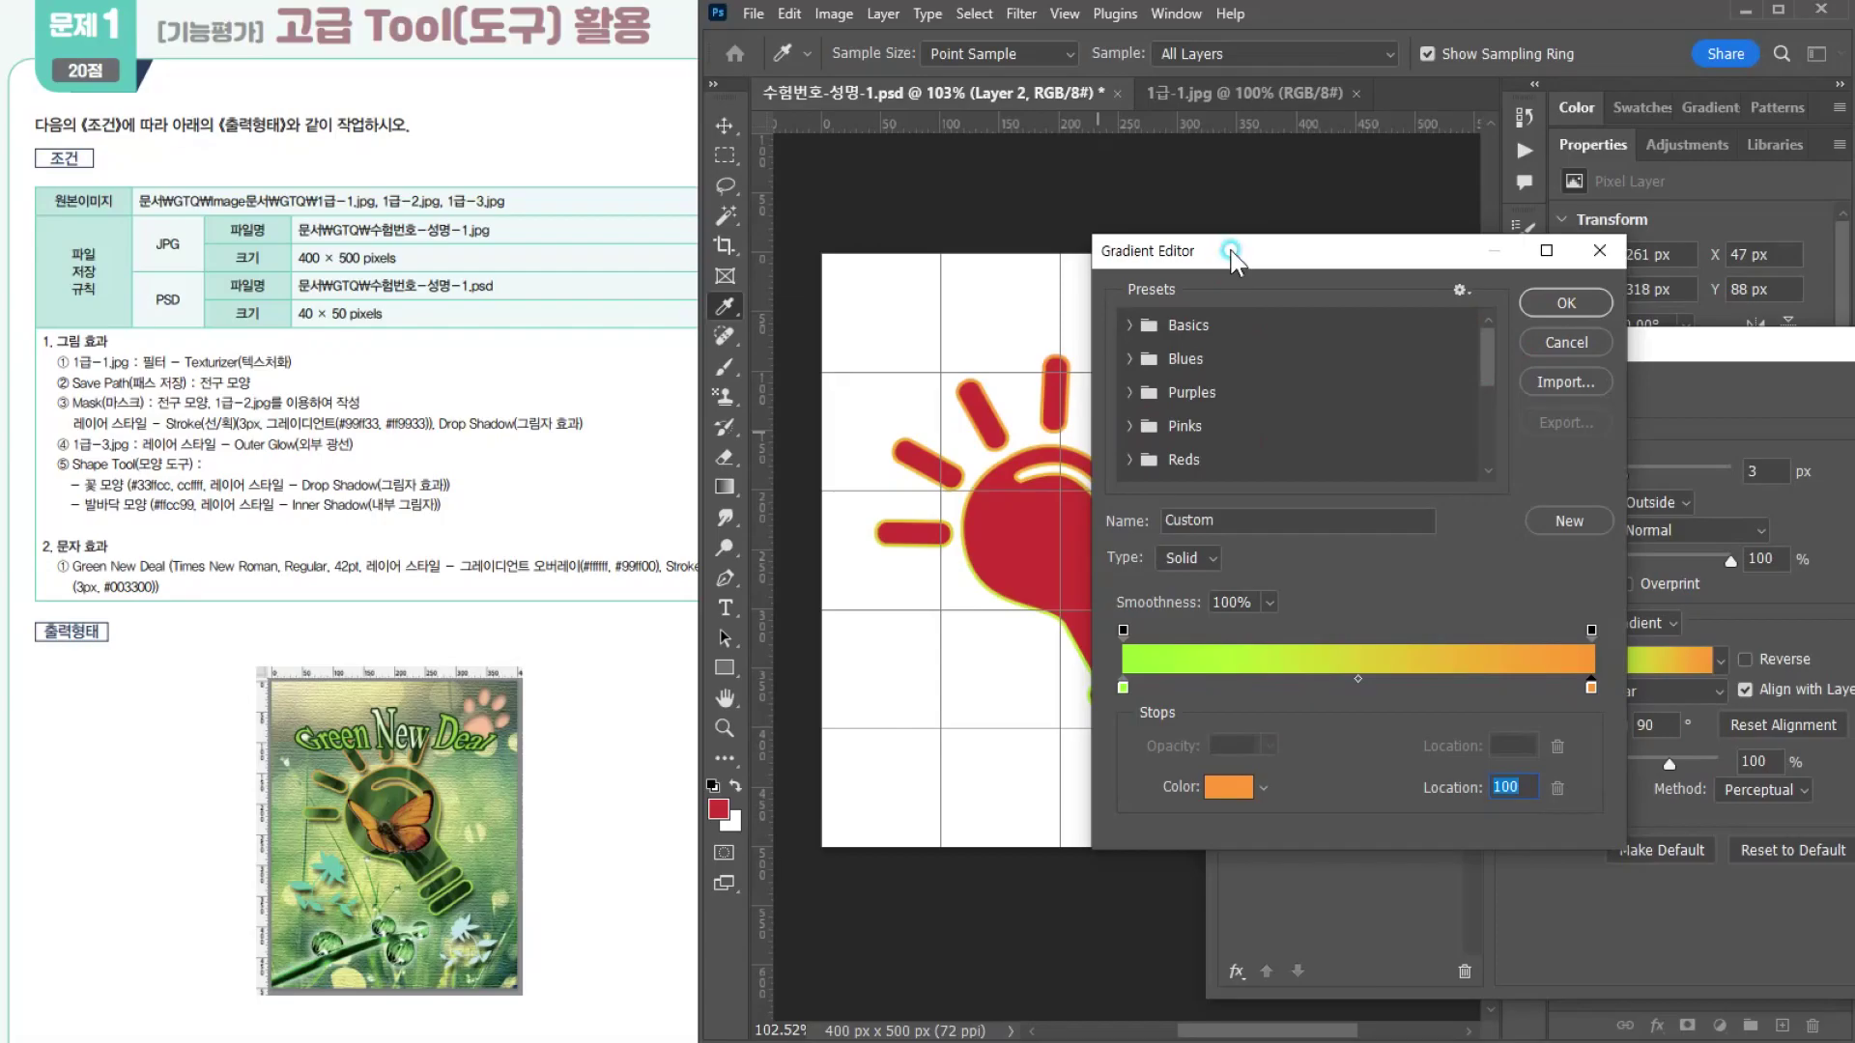
pyautogui.moveTo(1230, 252); pyautogui.dragTo(1317, 355)
pyautogui.click(1628, 406)
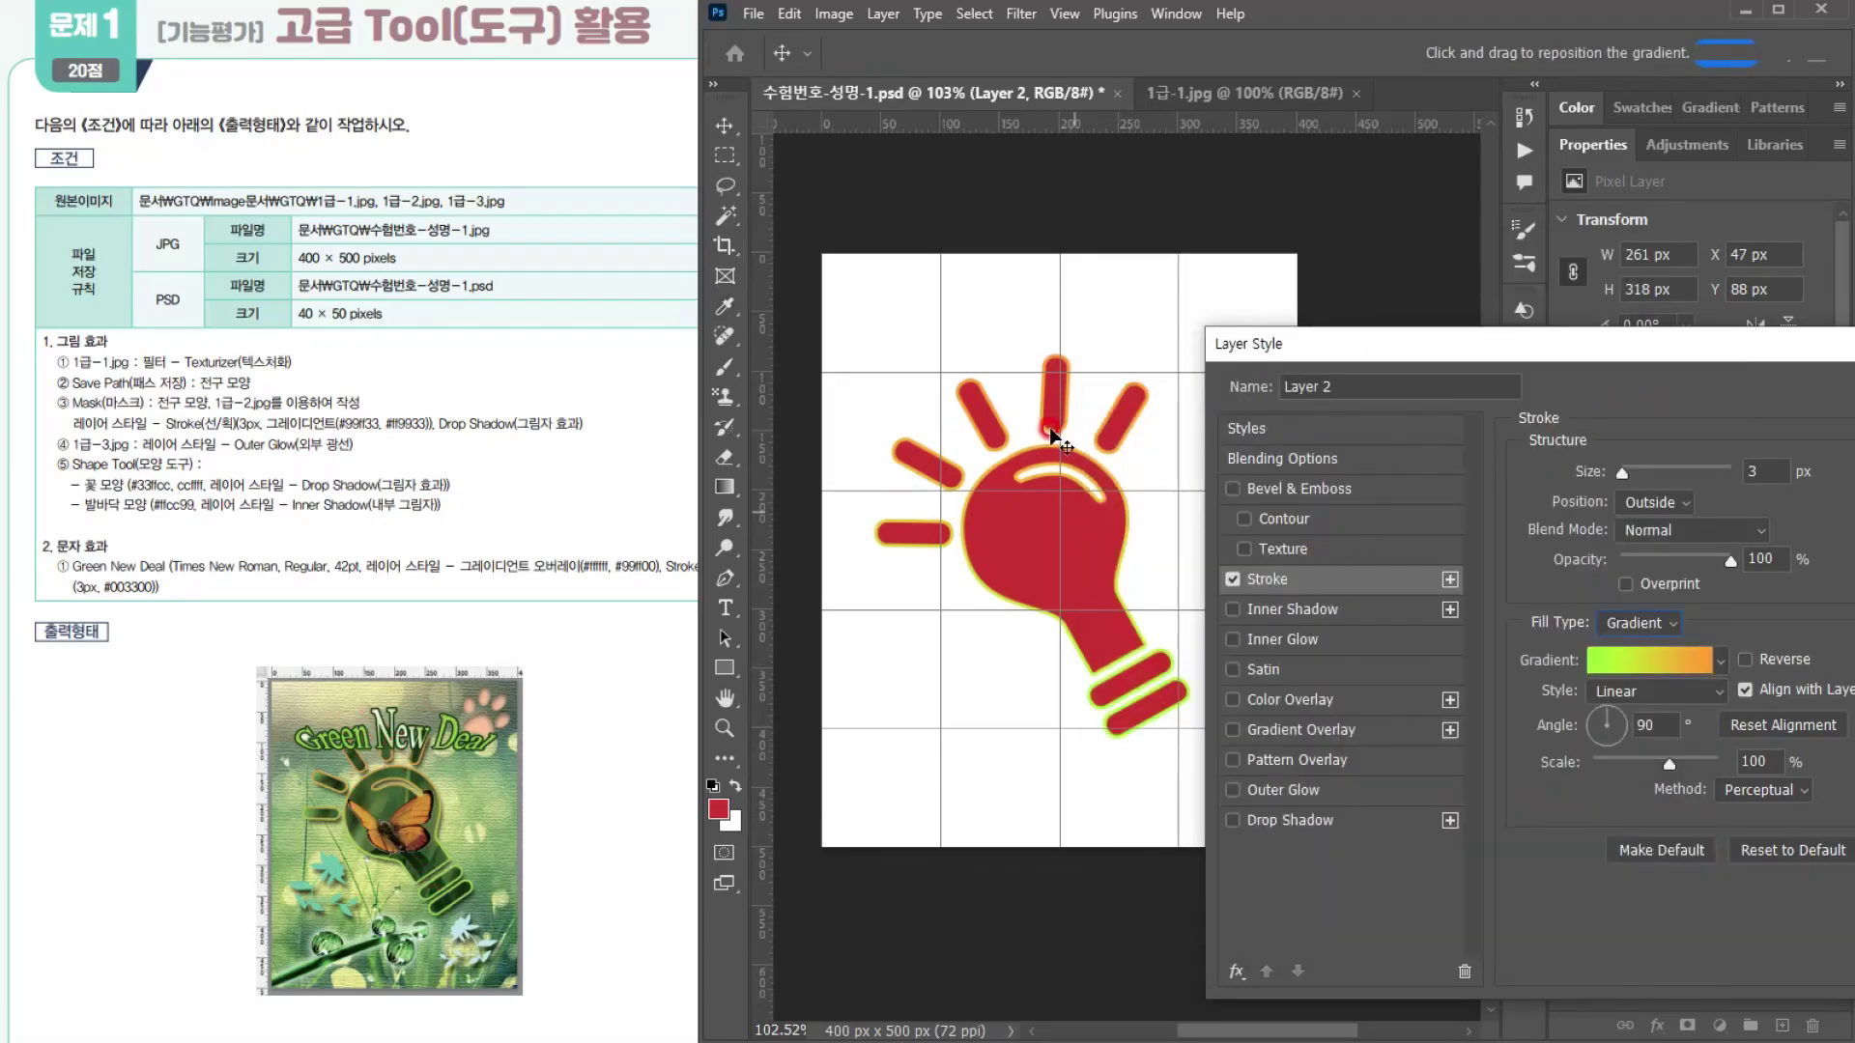
# Step: Add a Drop Shadow to the light bulb layer and apply the layer style
pyautogui.click(1336, 821)
pyautogui.moveTo(1707, 348); pyautogui.dragTo(1632, 333)
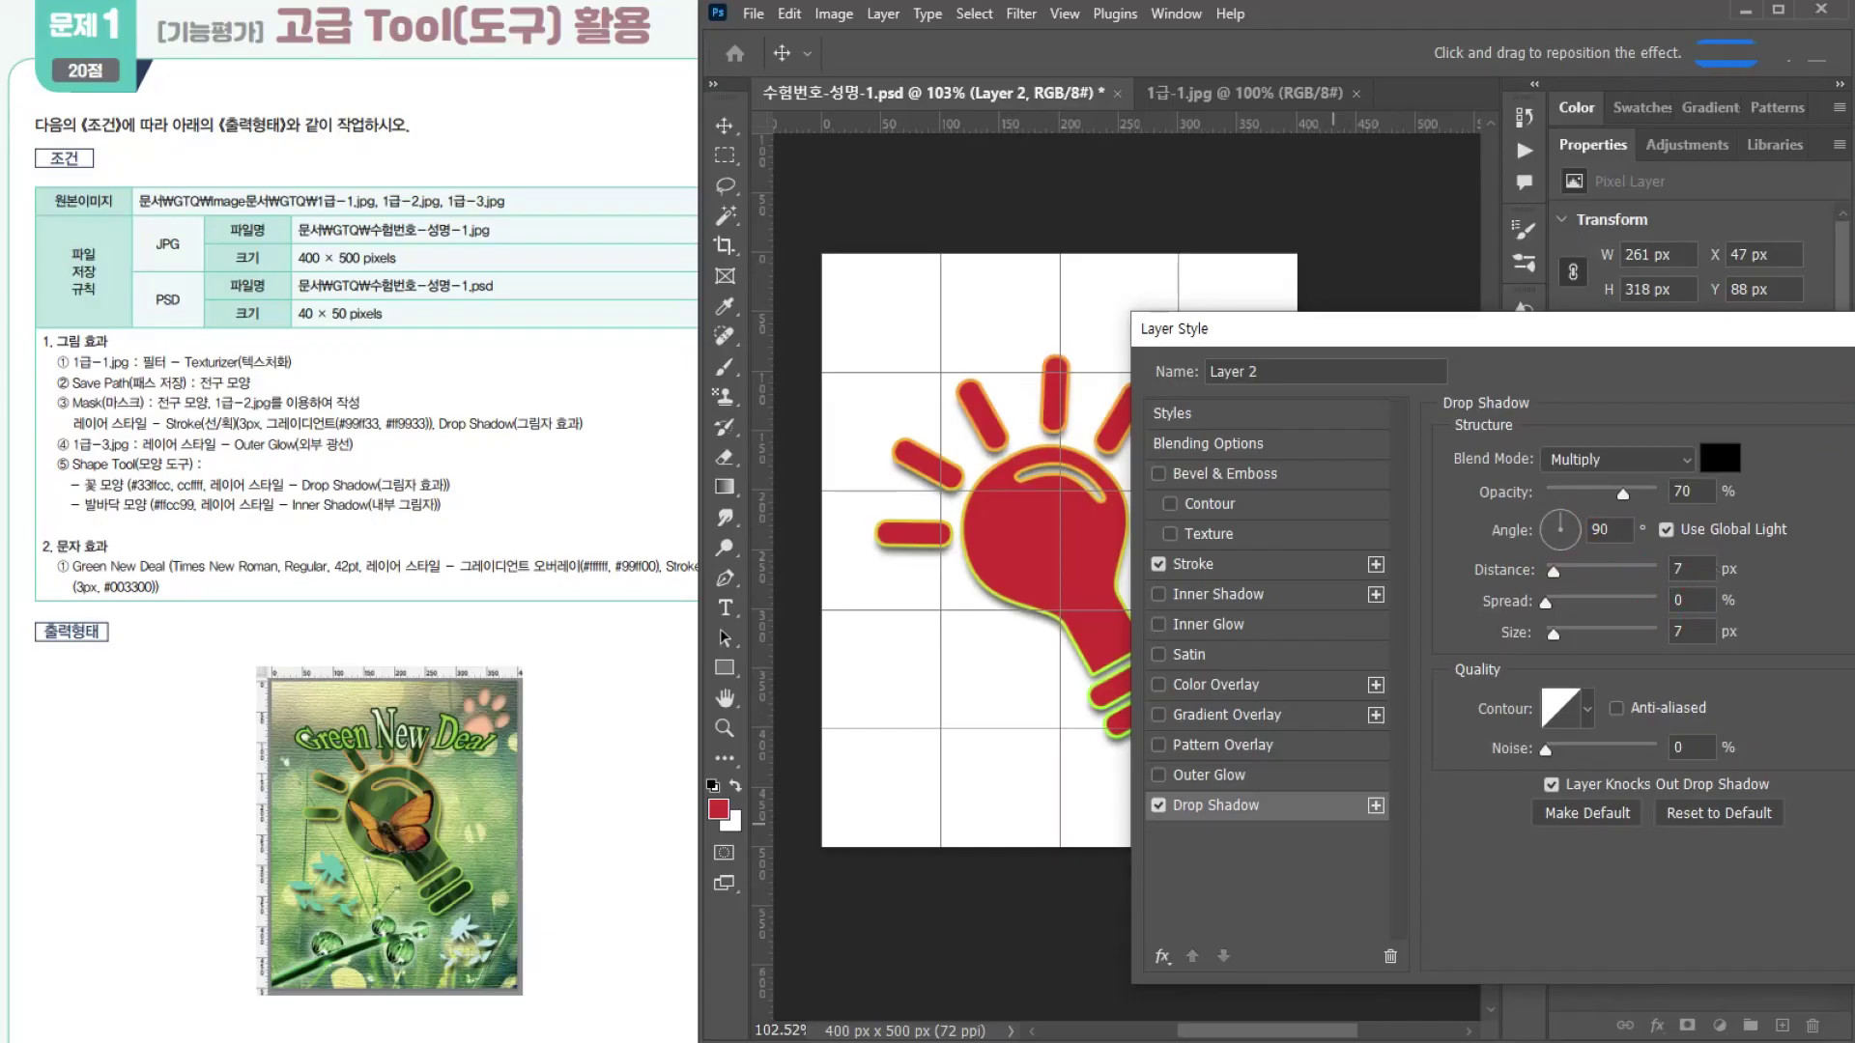
pyautogui.press('Return')
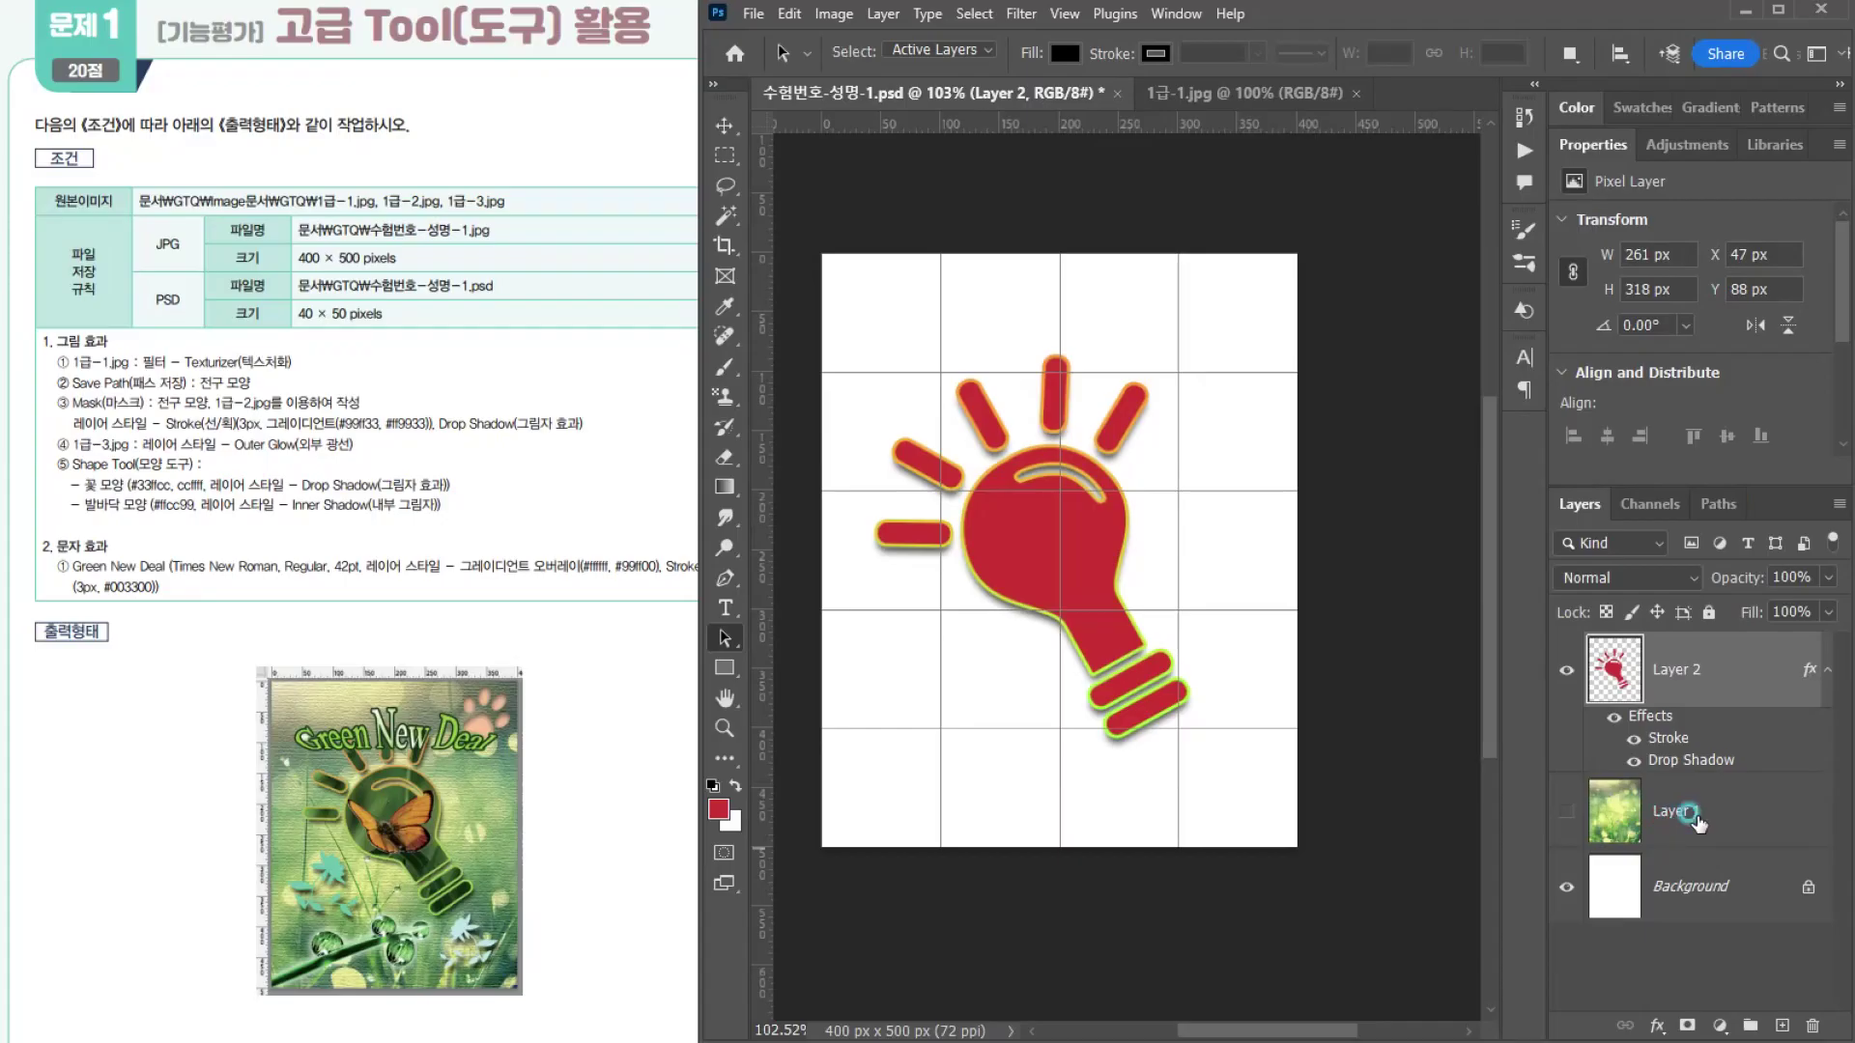
# Step: Show the textured background photo in Layer 1 again and make the light bulb layer active
pyautogui.click(1691, 813)
pyautogui.click(1565, 811)
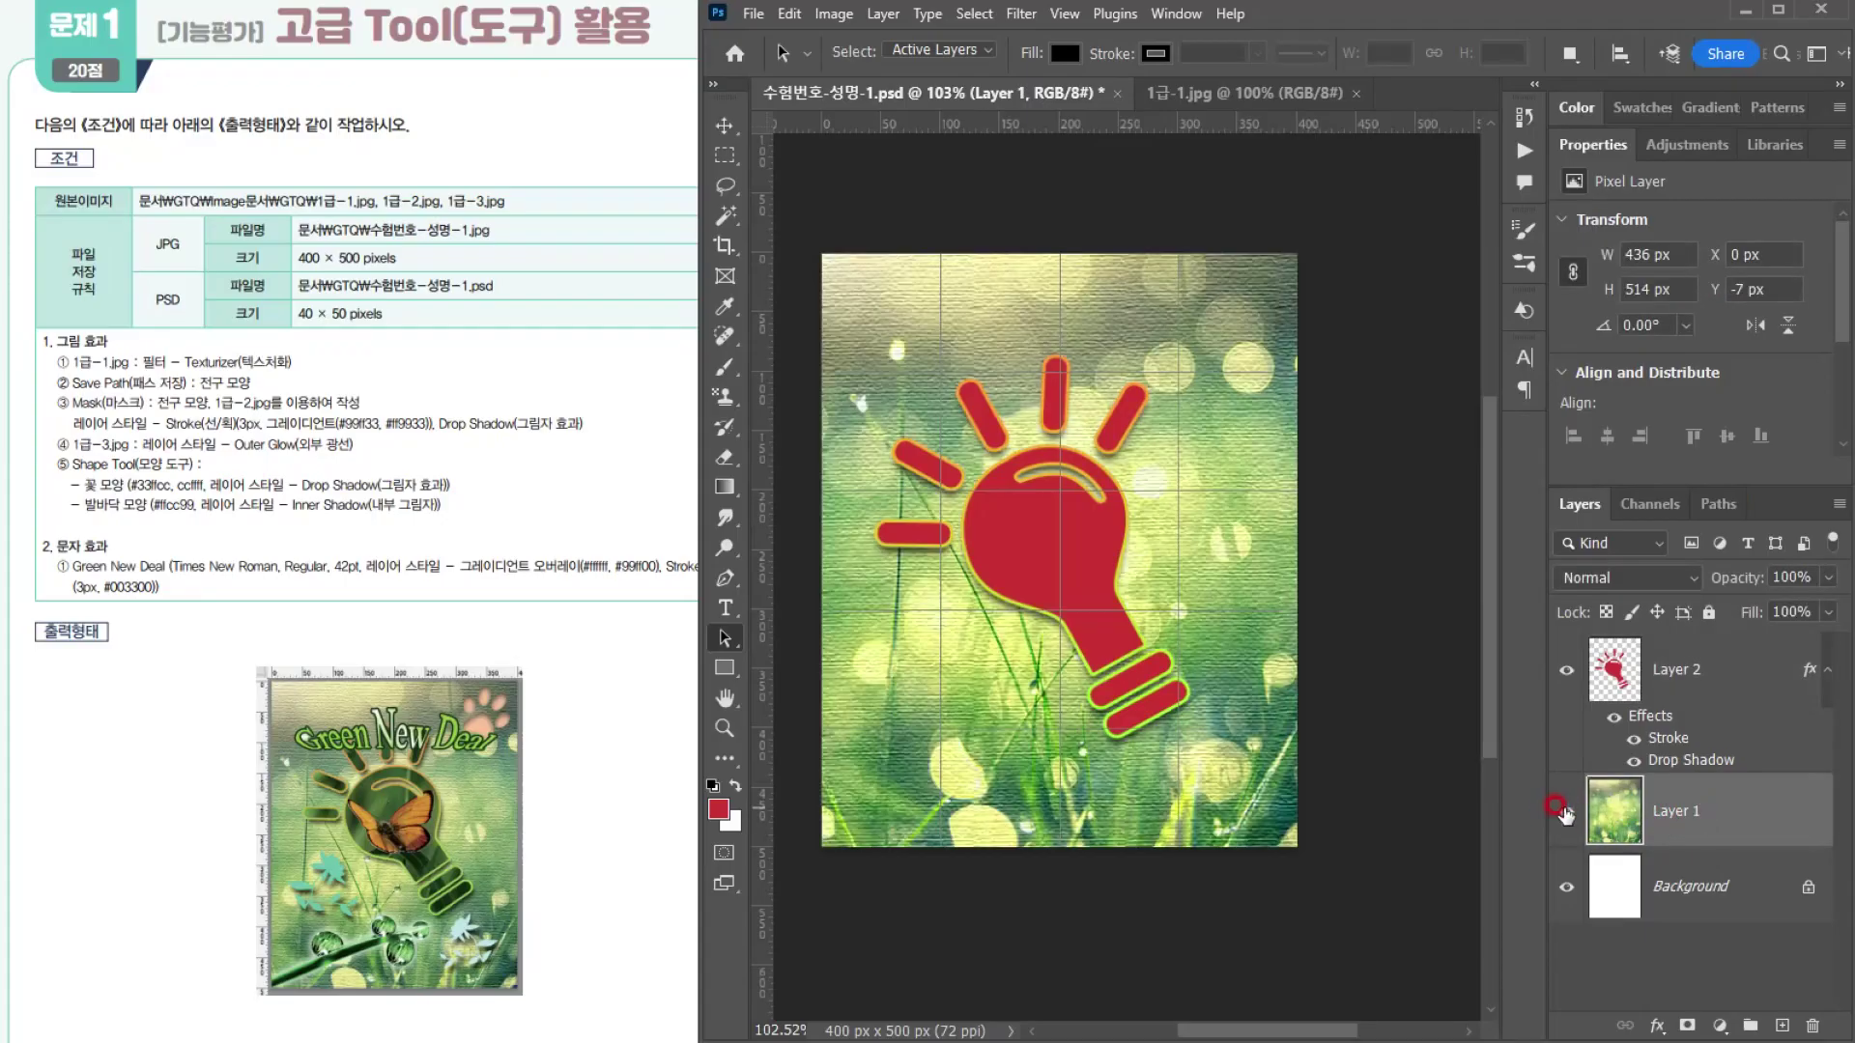
pyautogui.click(1696, 647)
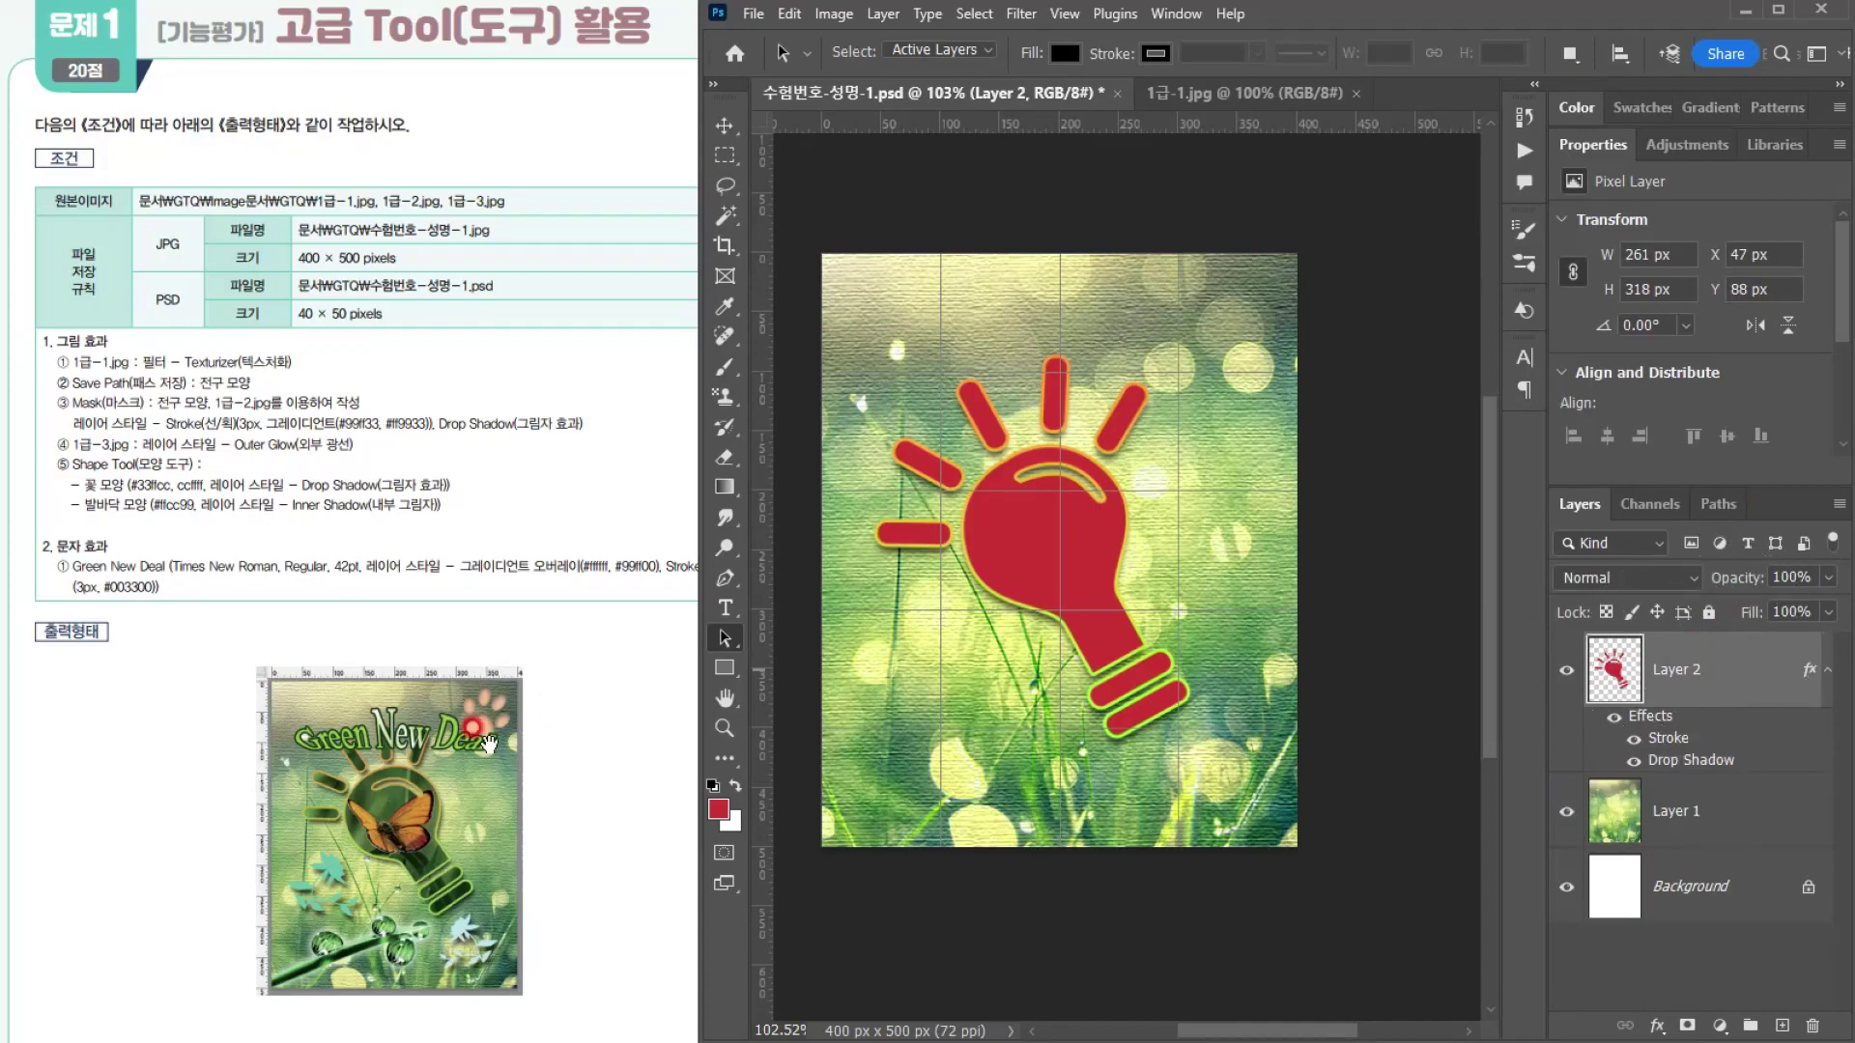
# Step: Open 1급-2.jpg, copy the whole butterfly image and paste it above the light bulb layer in the composition
pyautogui.click(175, 381)
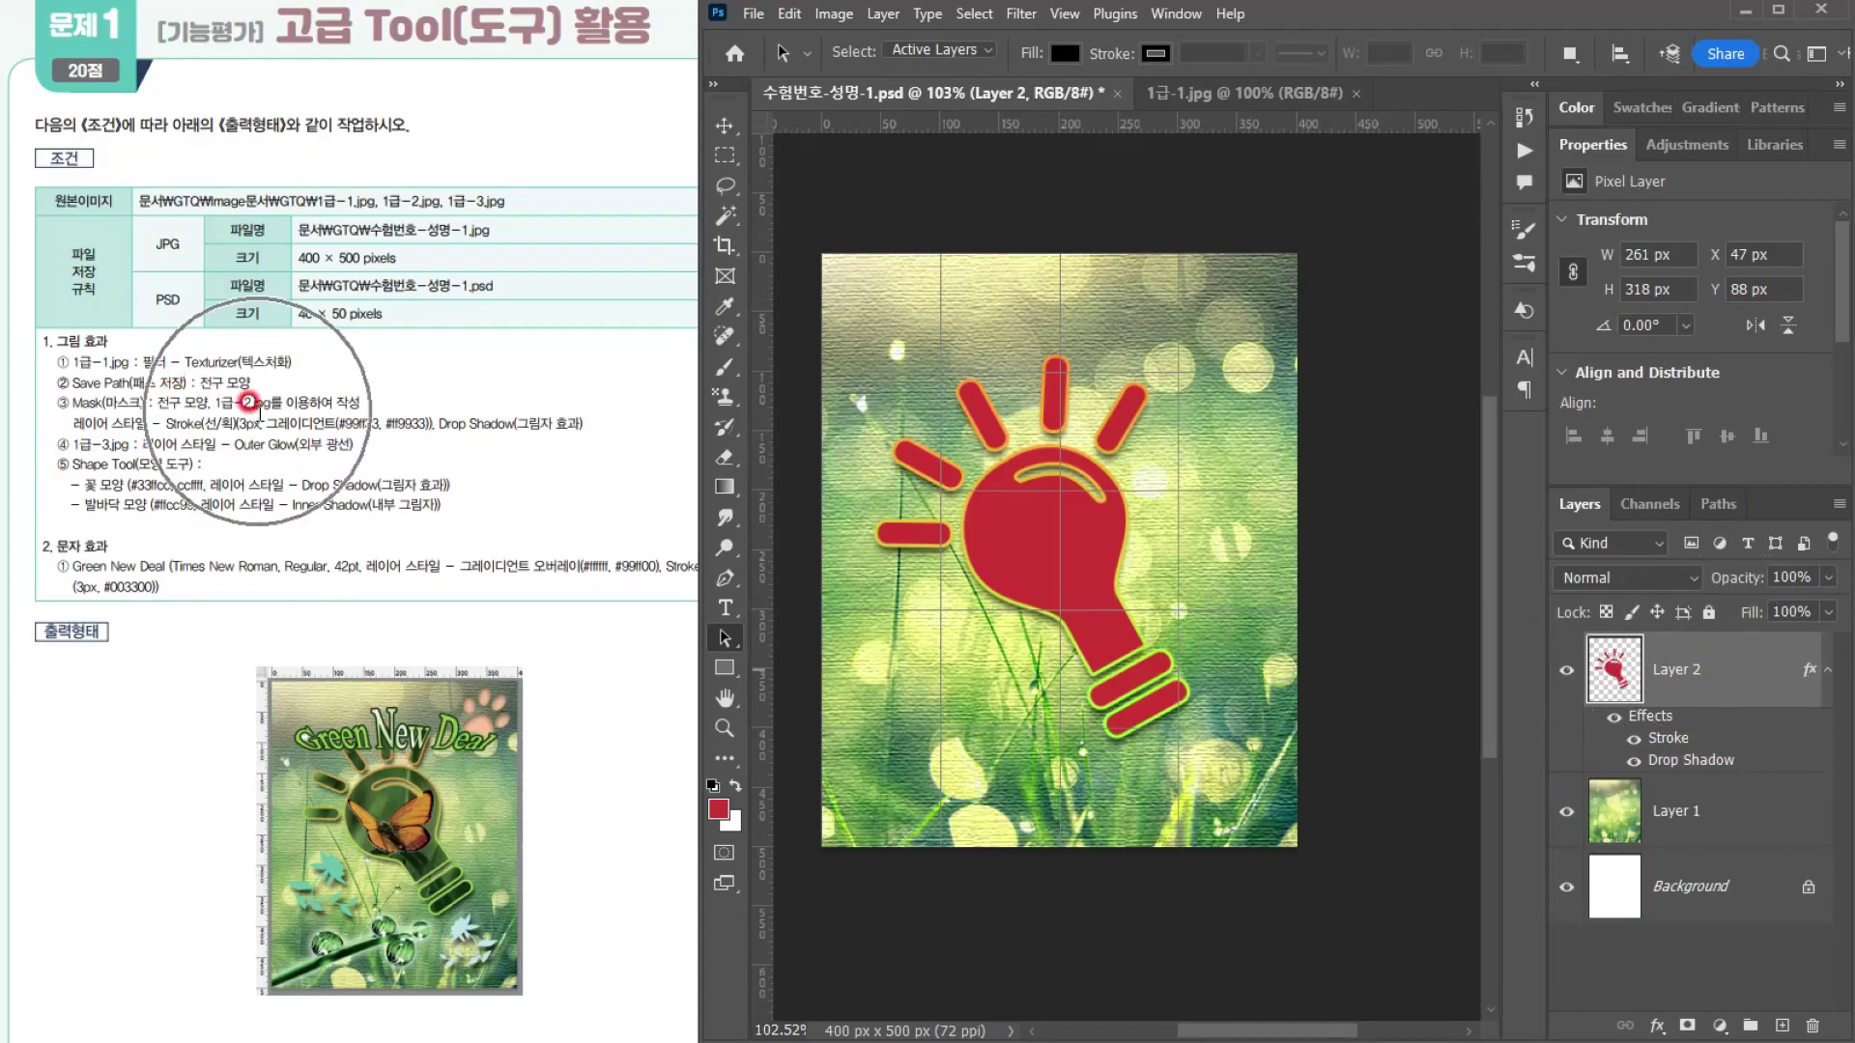
pyautogui.click(774, 23)
pyautogui.click(754, 17)
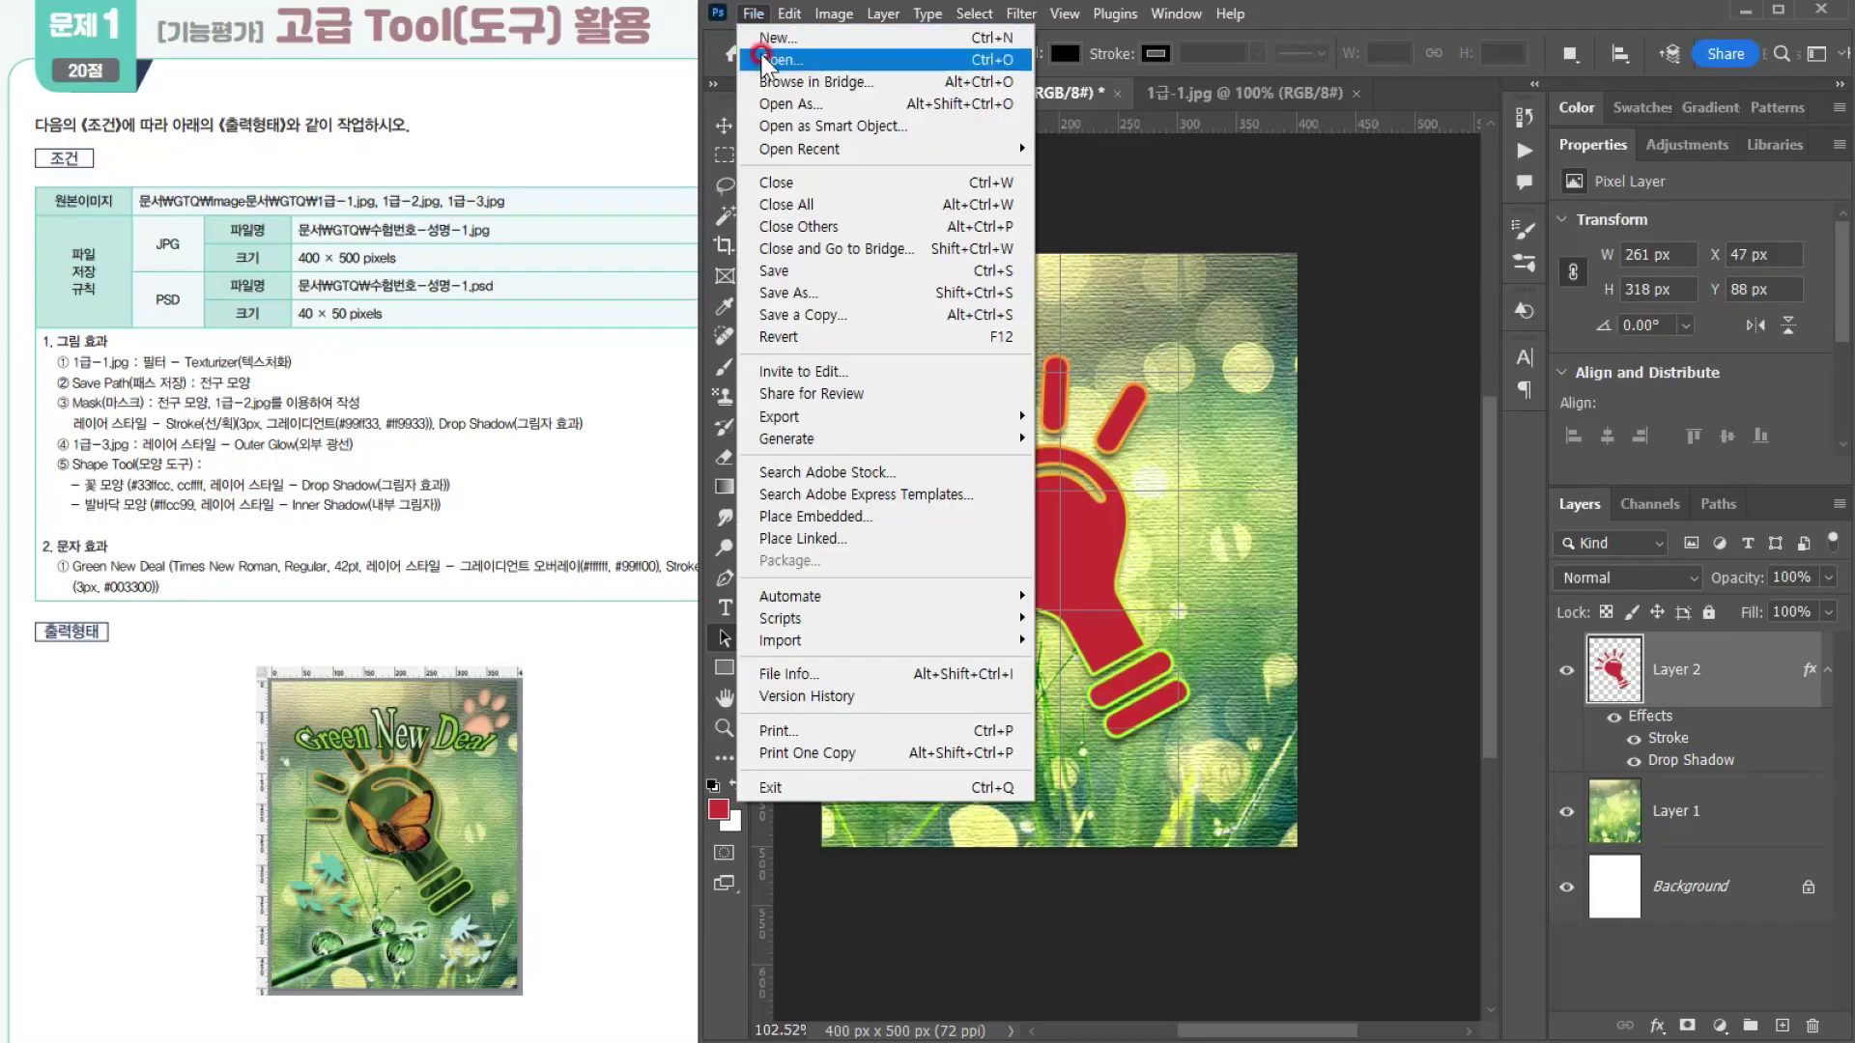
pyautogui.click(763, 63)
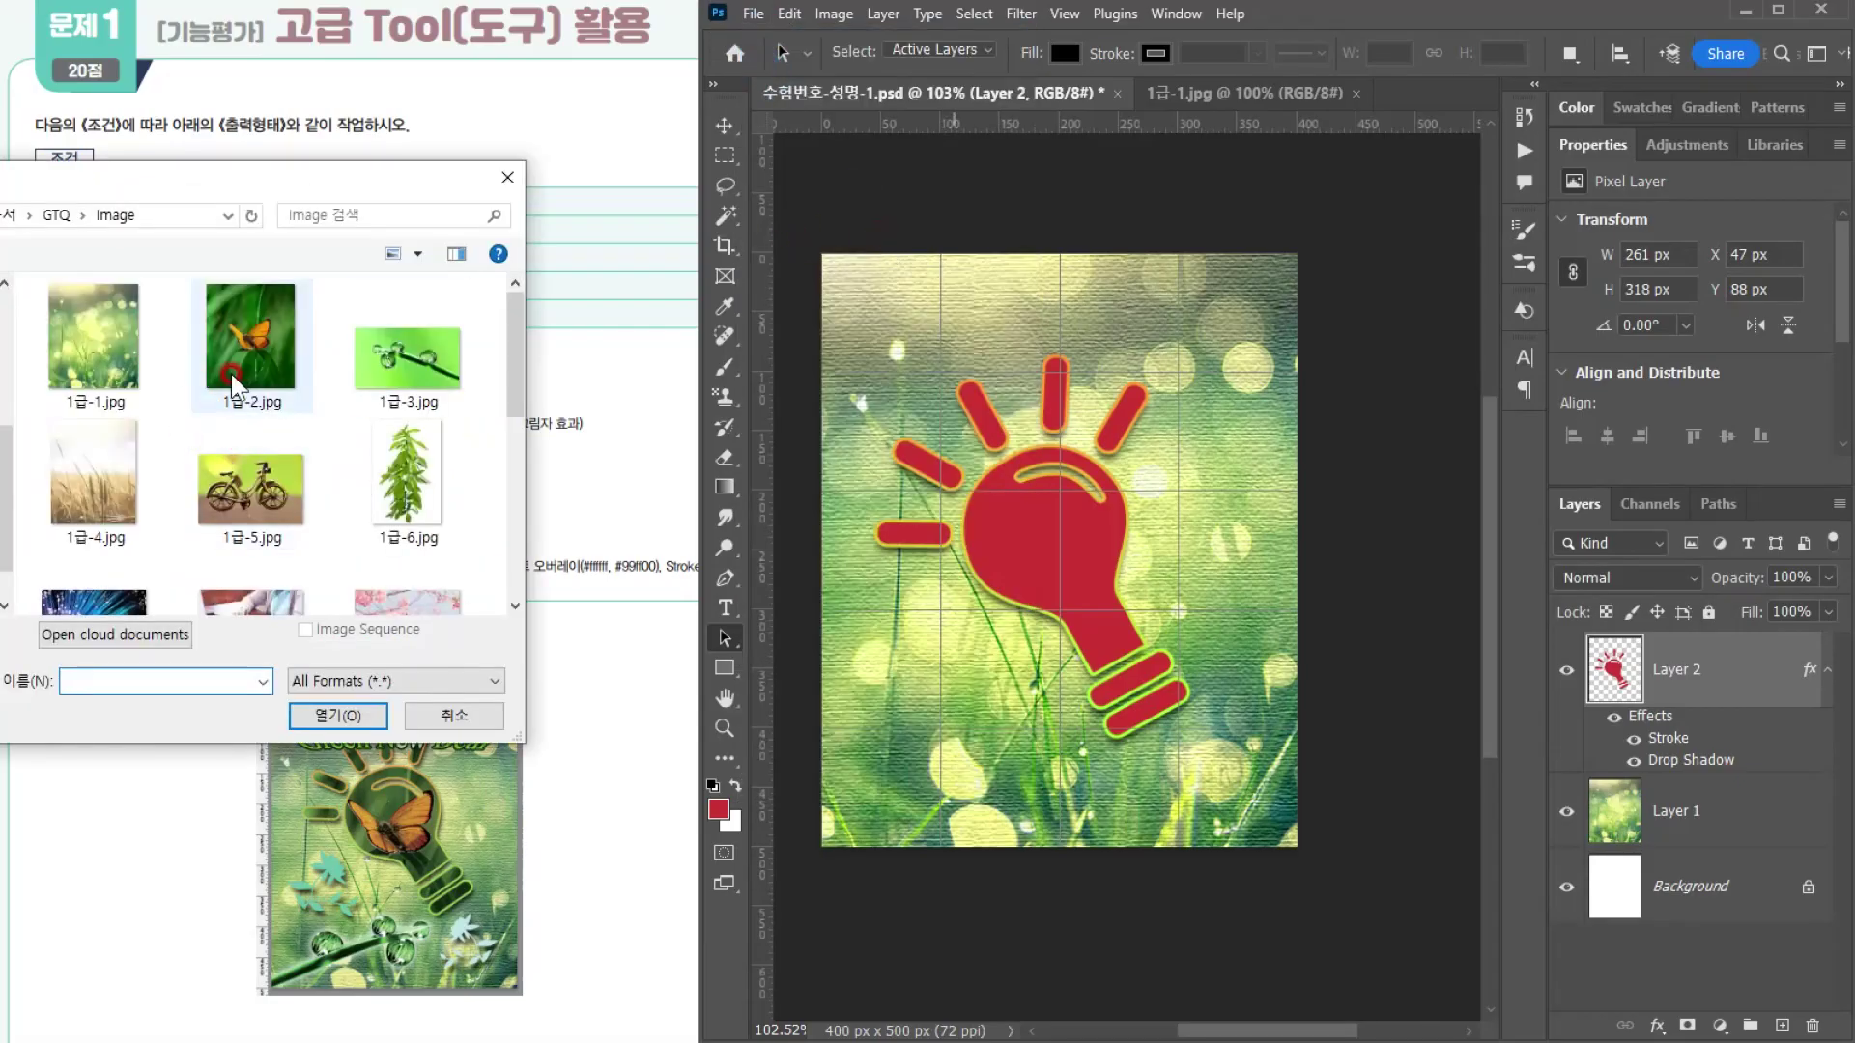
pyautogui.doubleClick(221, 356)
pyautogui.hotkey('ctrl', 'a')
pyautogui.click(885, 91)
pyautogui.click(1107, 283)
pyautogui.hotkey('ctrl', 'v')
# Step: Scale the butterfly image to about 52% and centre it over the light bulb at X 200 px, Y 250 px
pyautogui.hotkey('ctrl', 't')
pyautogui.moveTo(832, 258); pyautogui.dragTo(1270, 666)
pyautogui.moveTo(1303, 885); pyautogui.dragTo(957, 530)
pyautogui.moveTo(1169, 715); pyautogui.dragTo(1232, 788)
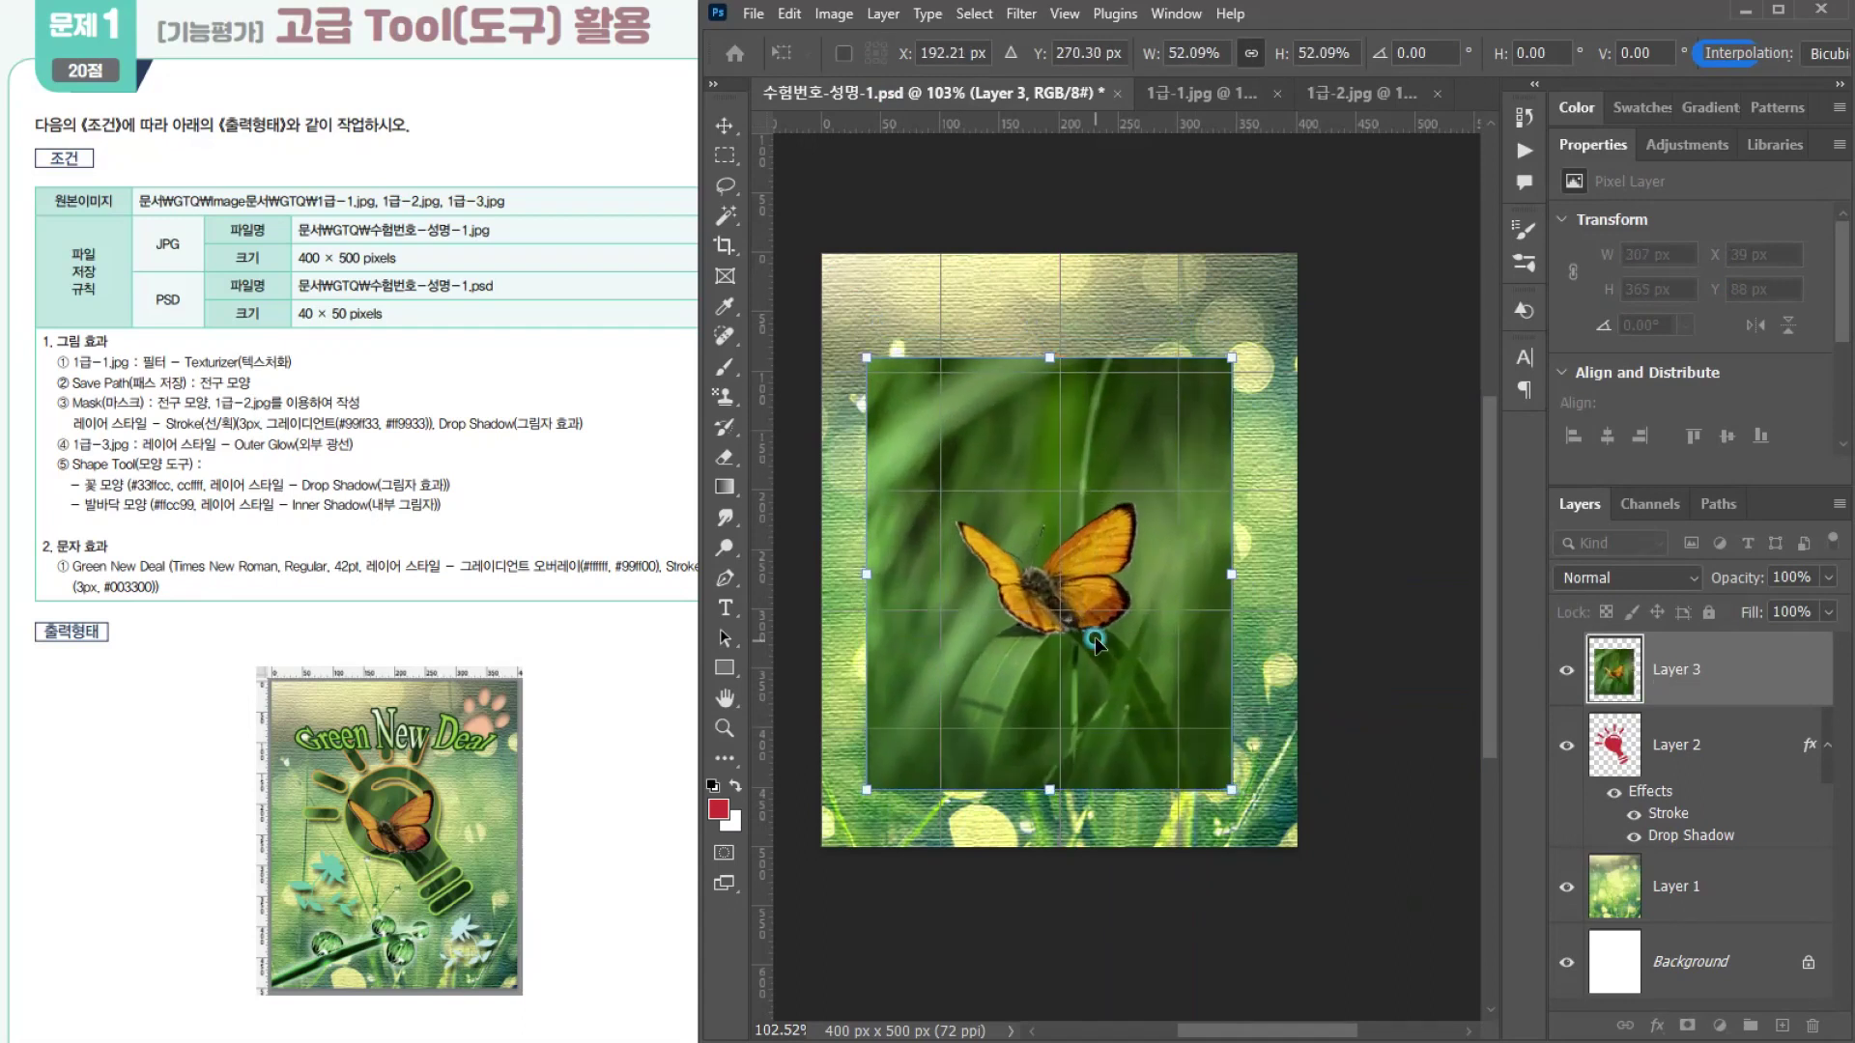
pyautogui.moveTo(1090, 647); pyautogui.dragTo(1099, 623)
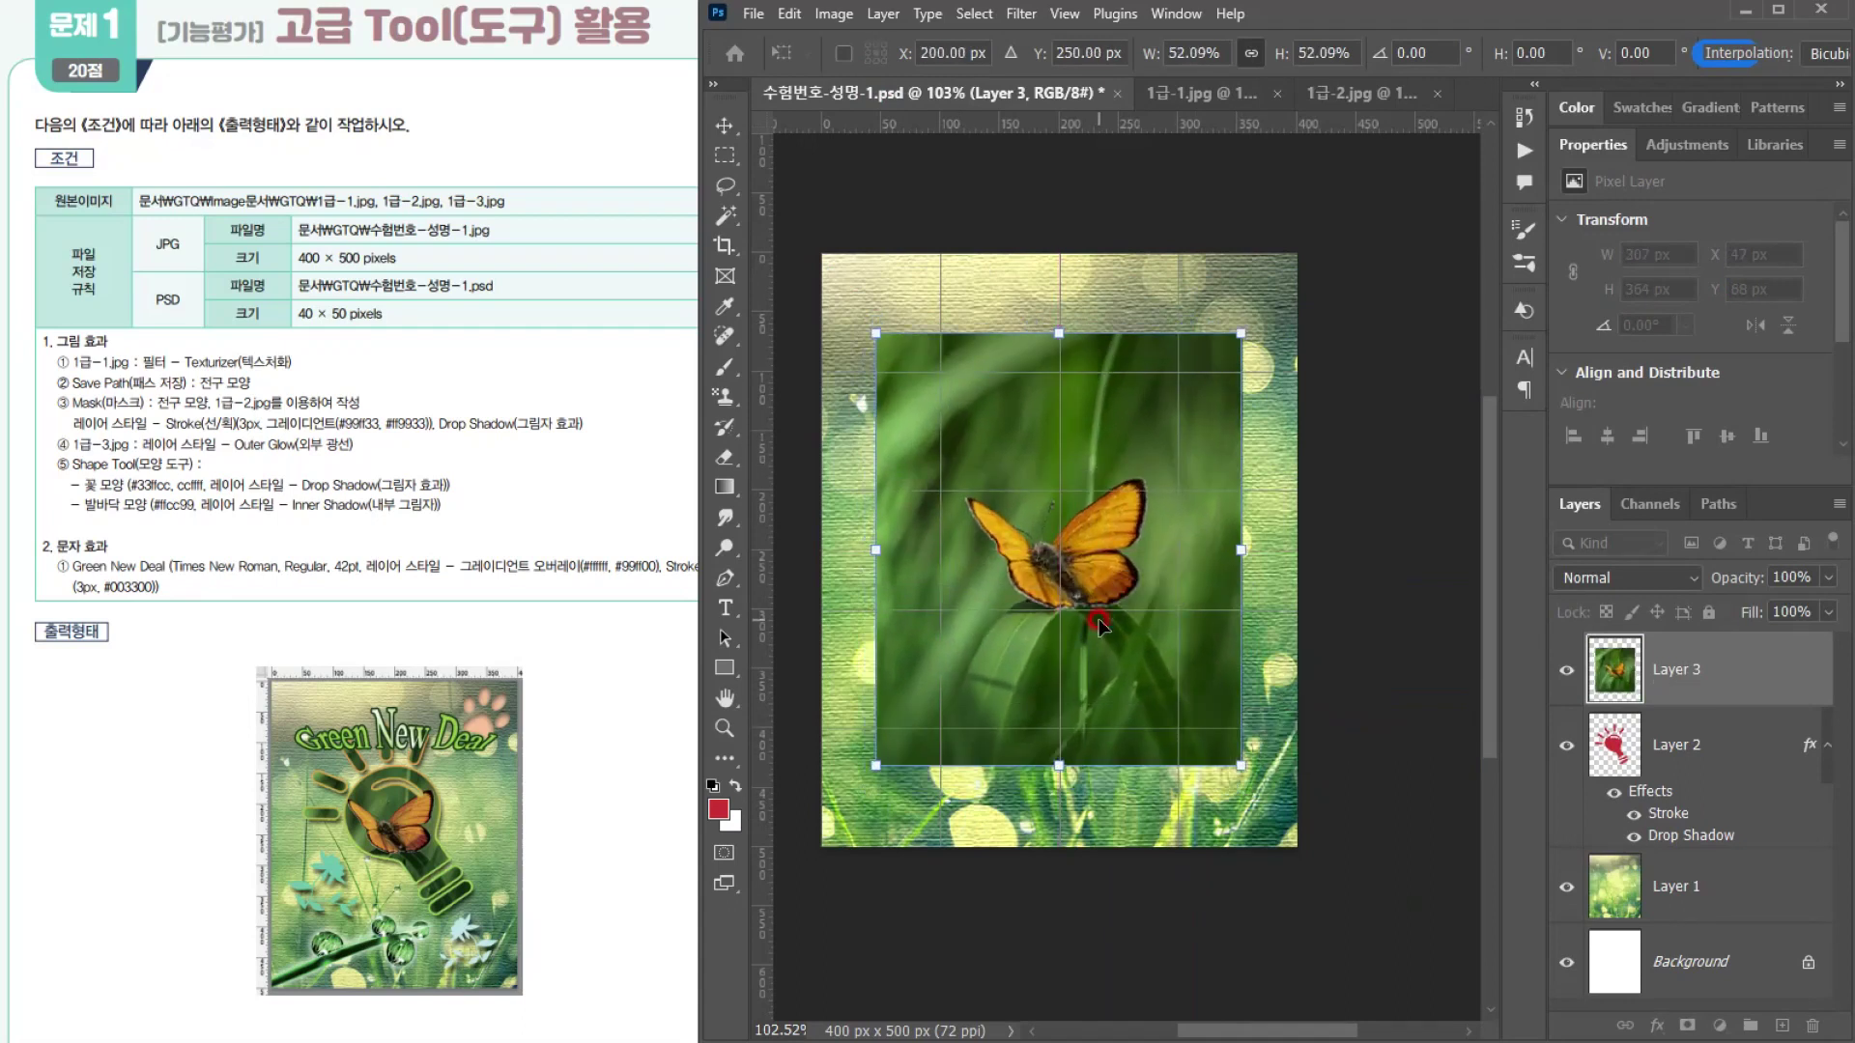
pyautogui.press('Return')
pyautogui.click(1745, 672)
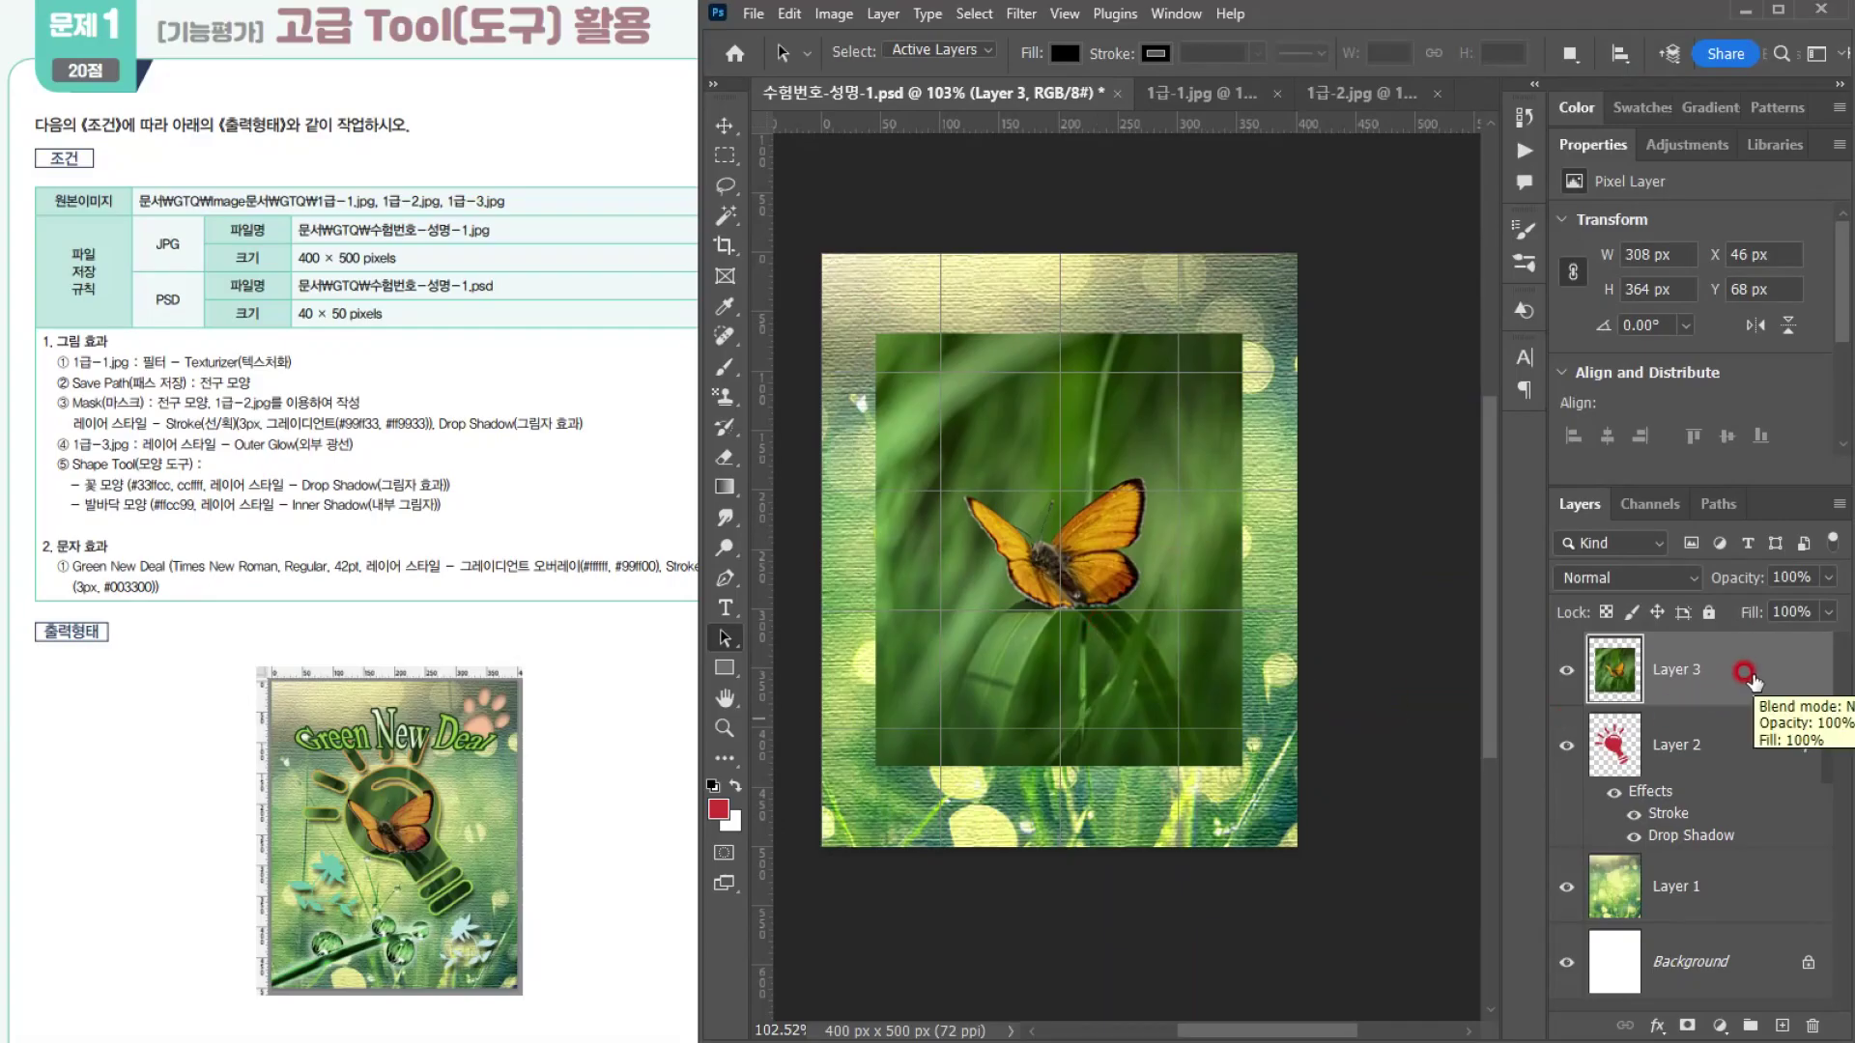
# Step: Clip the butterfly photo to the light bulb layer below it with a clipping mask
pyautogui.click(883, 14)
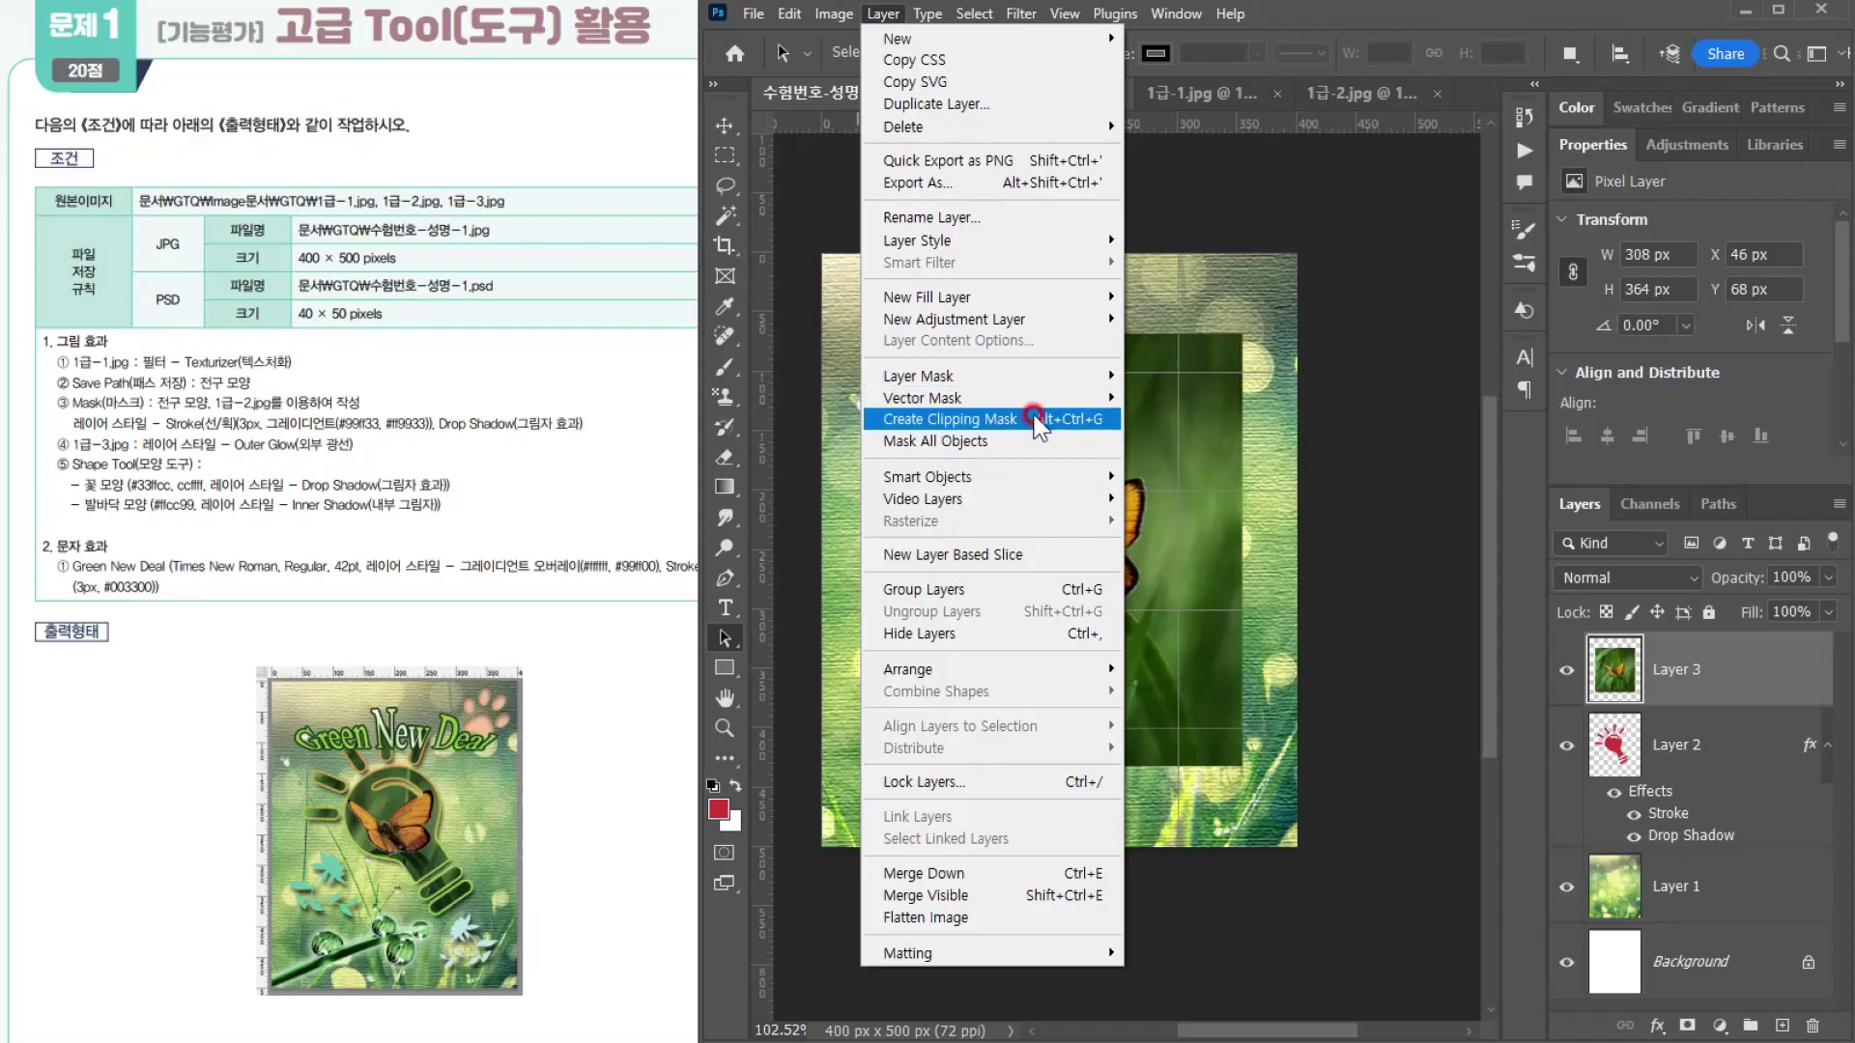
pyautogui.click(1082, 419)
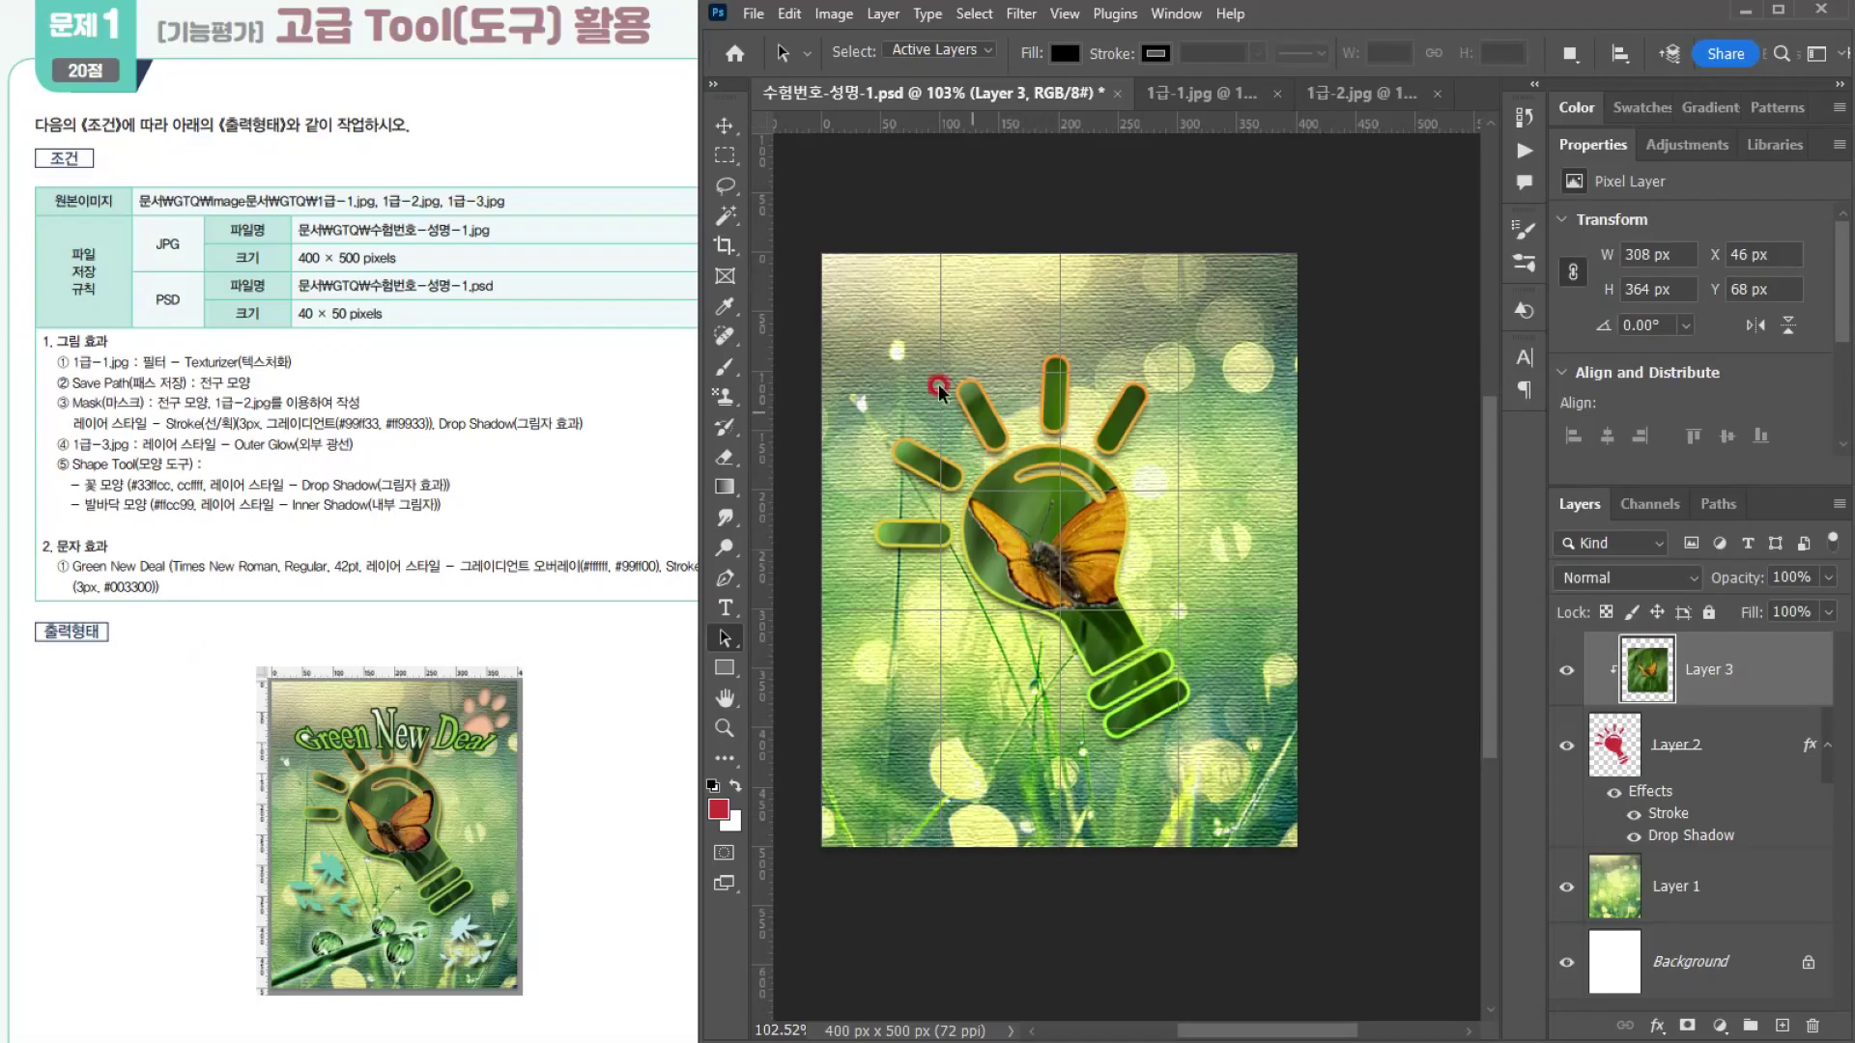
# Step: Scale the clipped butterfly photo to about 295 × 348 px and shift it to about X 30 px, Y 72 px inside the bulb
pyautogui.click(723, 125)
pyautogui.click(1734, 670)
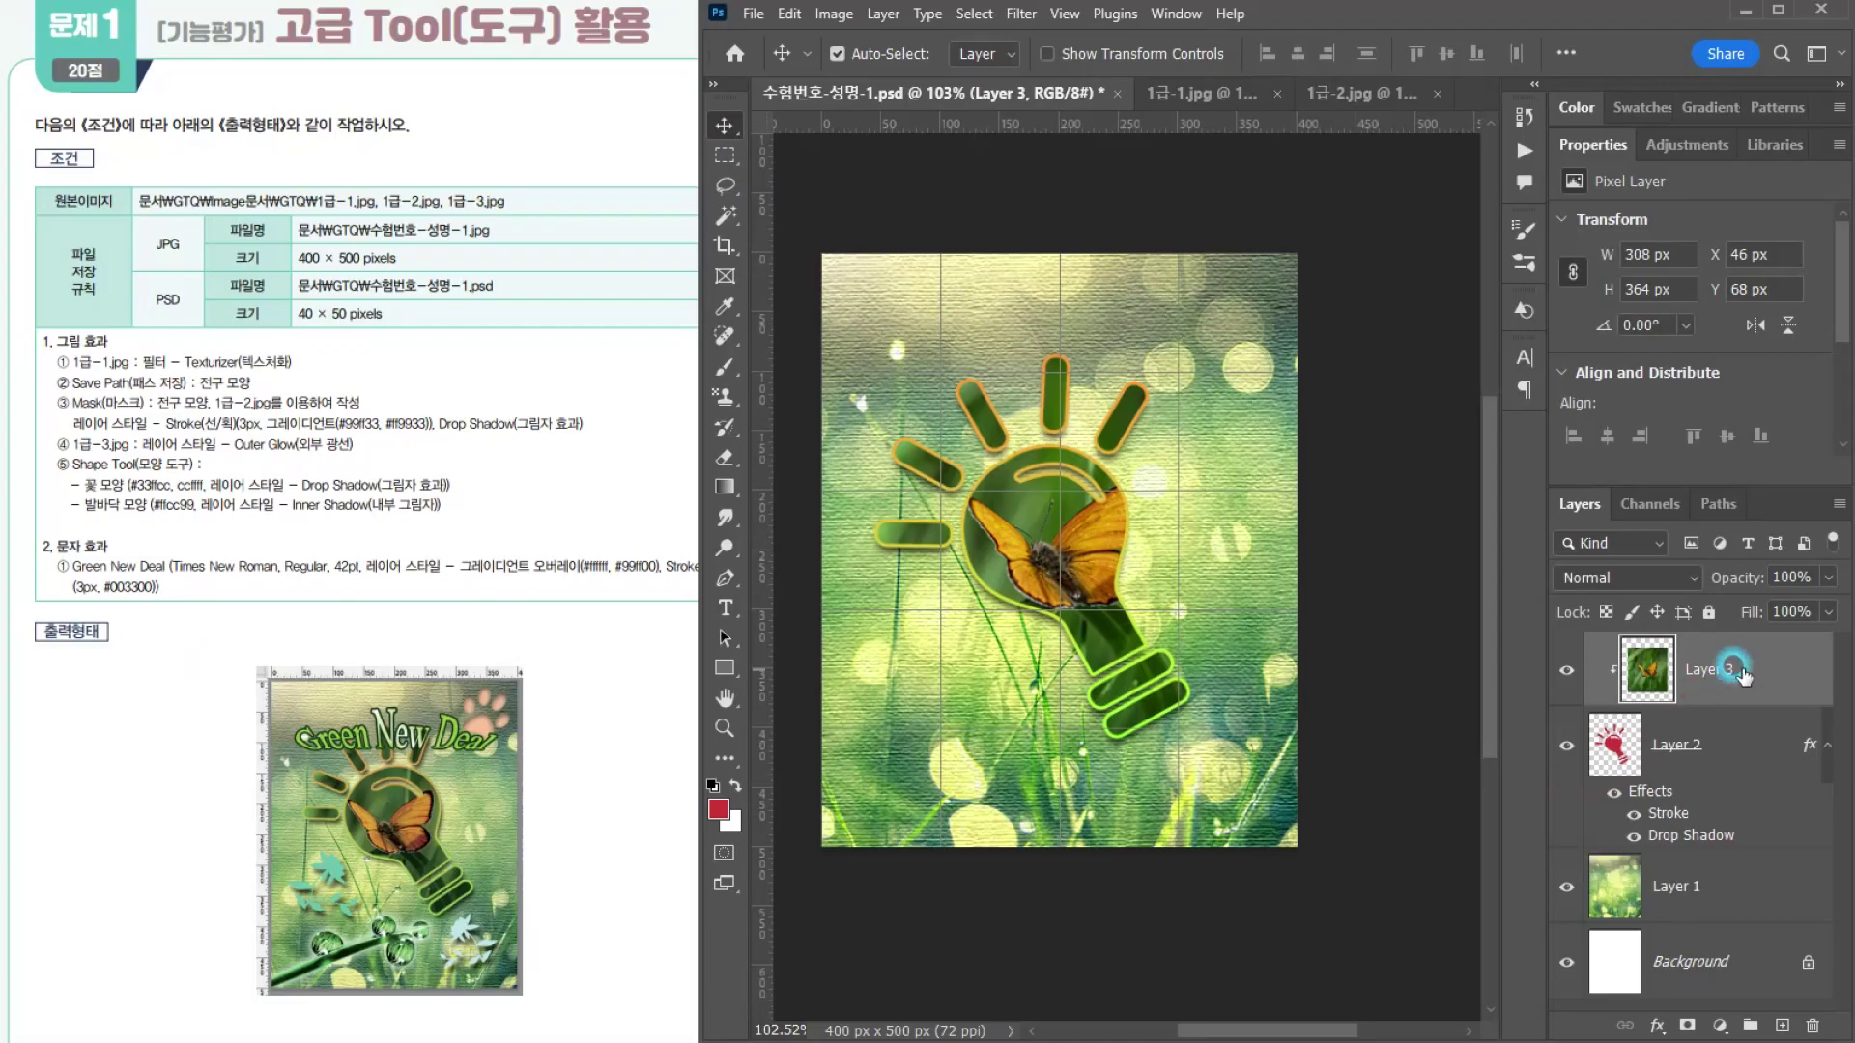
pyautogui.hotkey('ctrl', 't')
pyautogui.moveTo(1159, 542); pyautogui.dragTo(1147, 544)
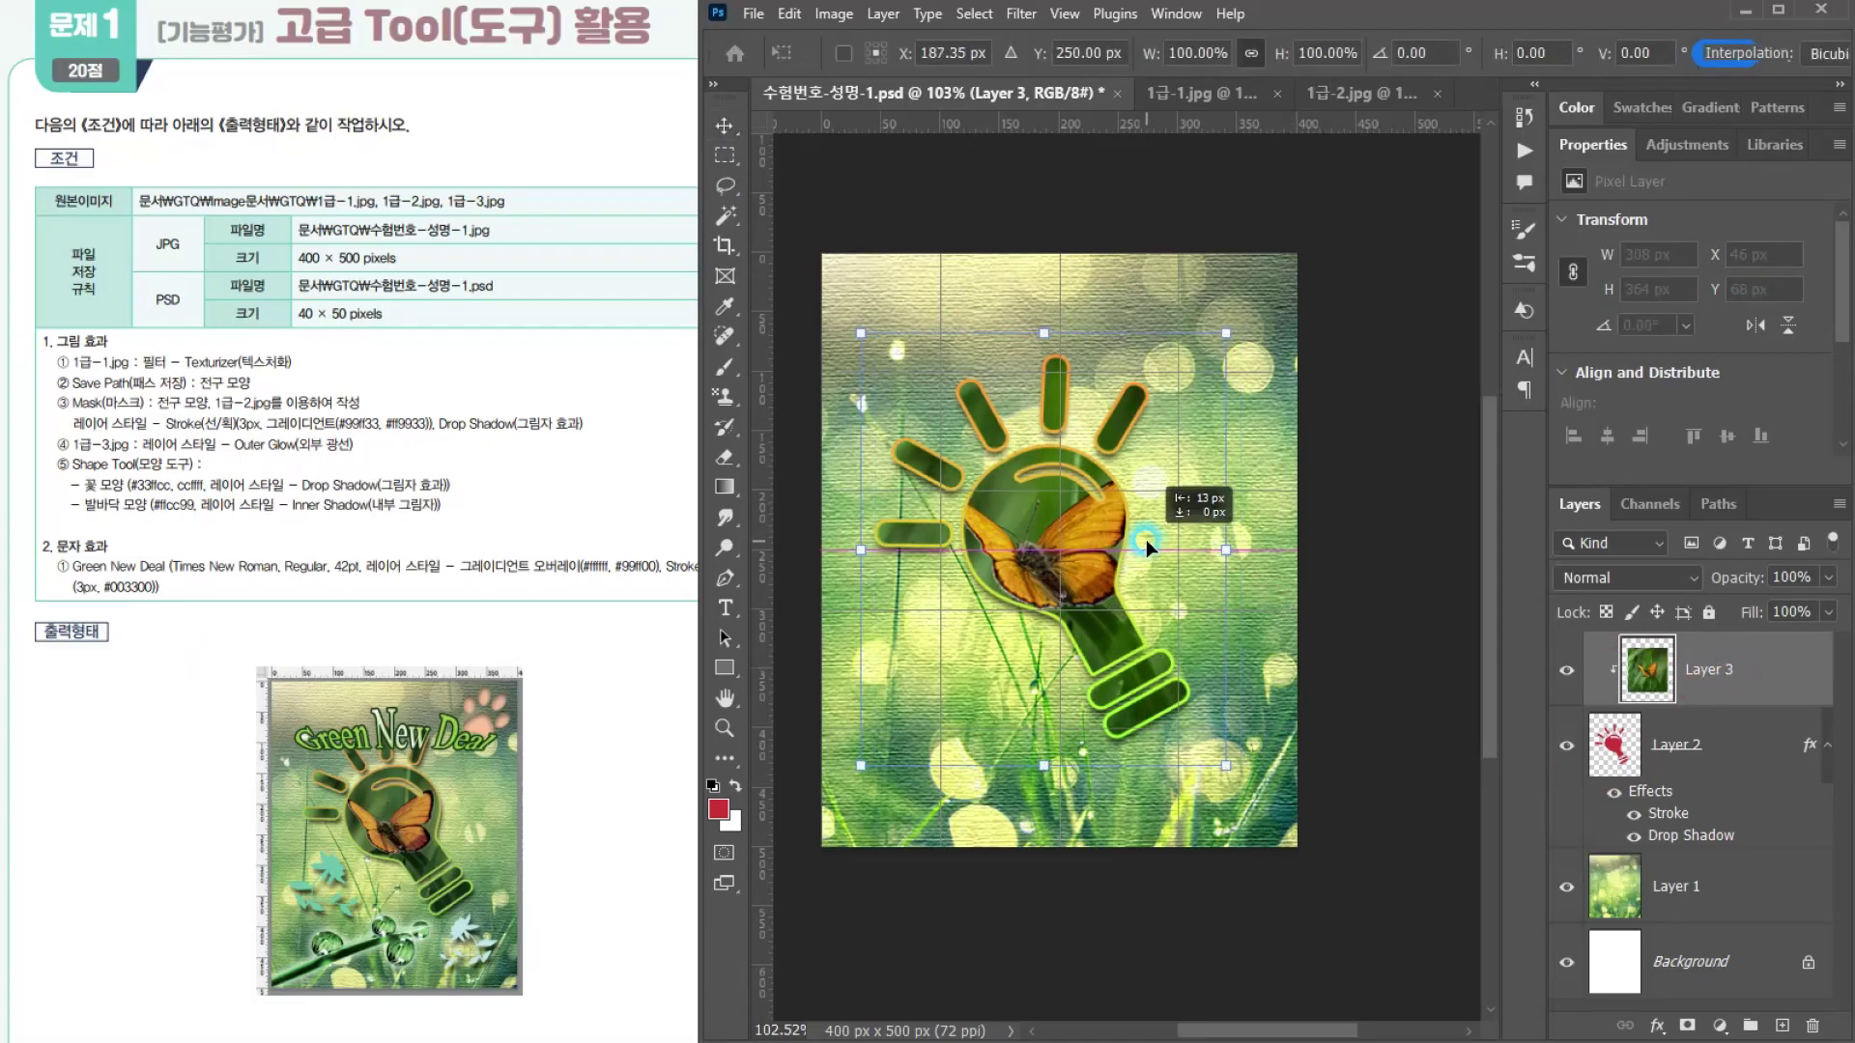
pyautogui.moveTo(1225, 334); pyautogui.dragTo(1207, 342)
pyautogui.moveTo(1049, 509); pyautogui.dragTo(1063, 500)
pyautogui.moveTo(1175, 438); pyautogui.dragTo(1134, 444)
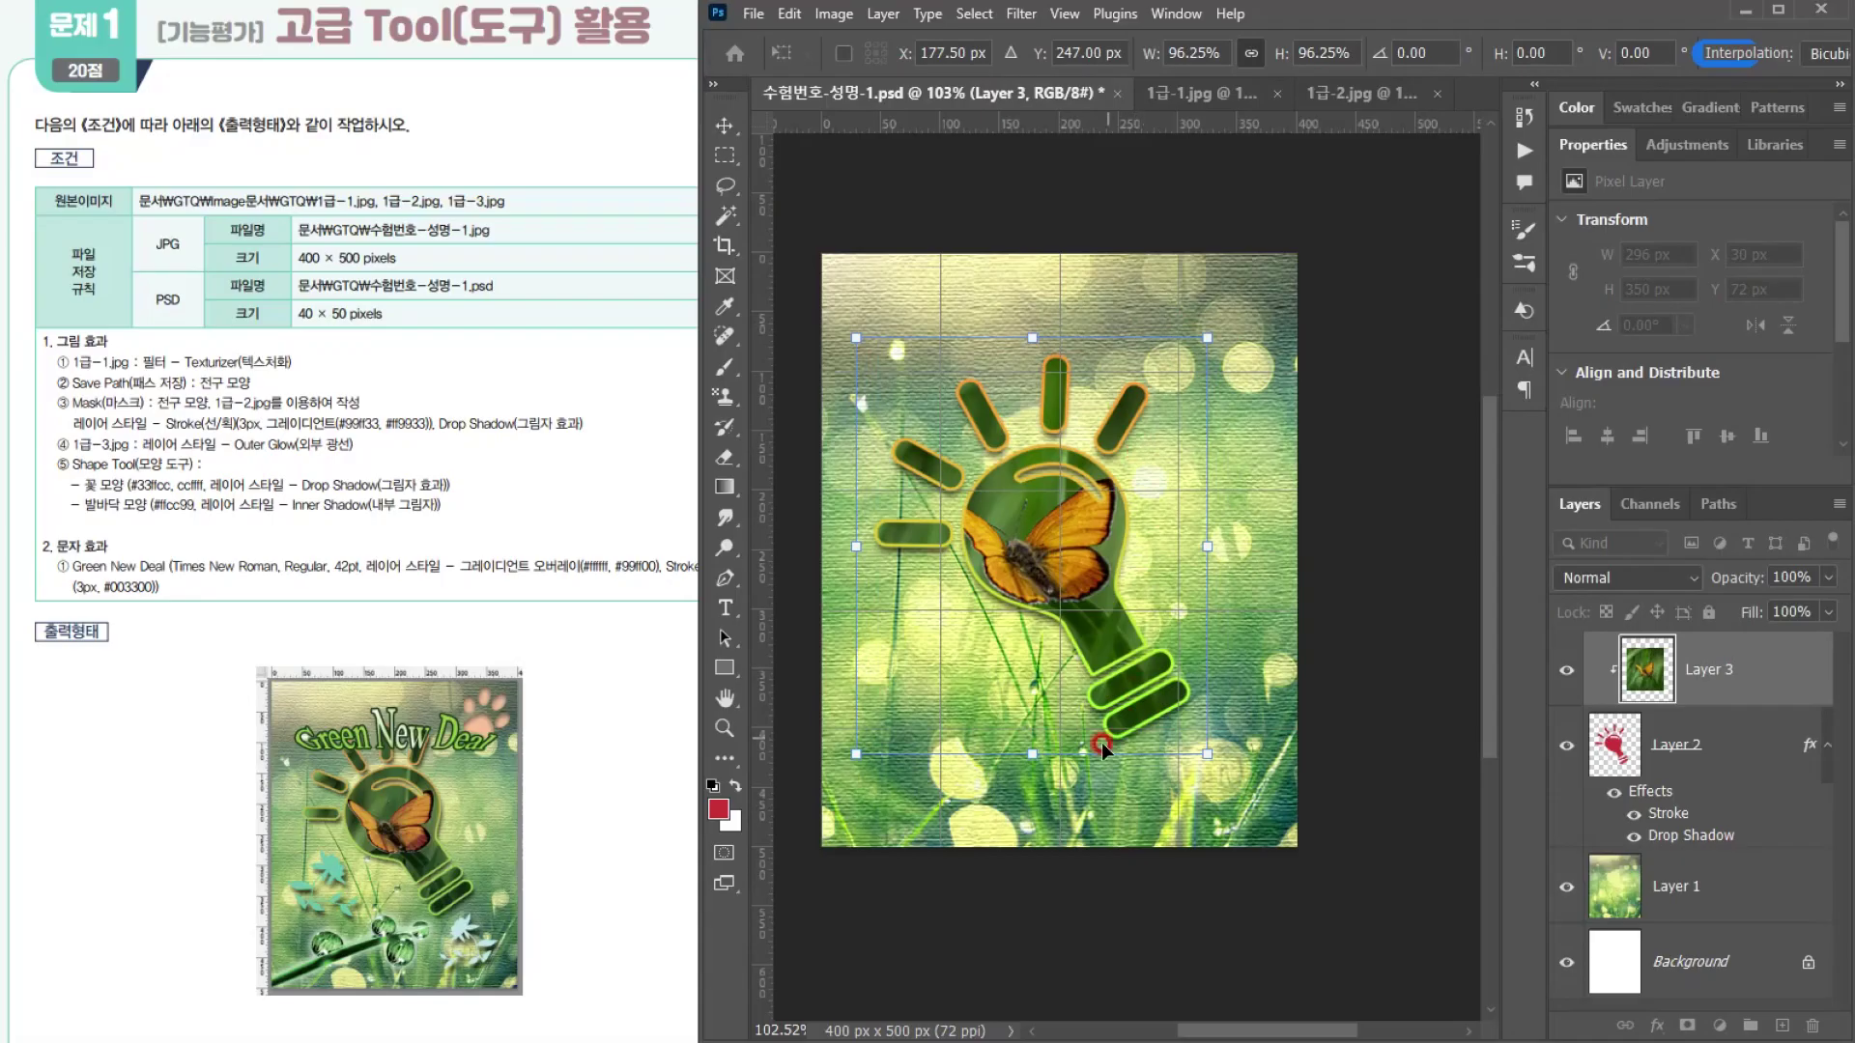
pyautogui.moveTo(1031, 754)
pyautogui.mouseDown()
pyautogui.moveTo(1034, 736)
pyautogui.moveTo(1042, 759)
pyautogui.mouseUp()
pyautogui.press('Return')
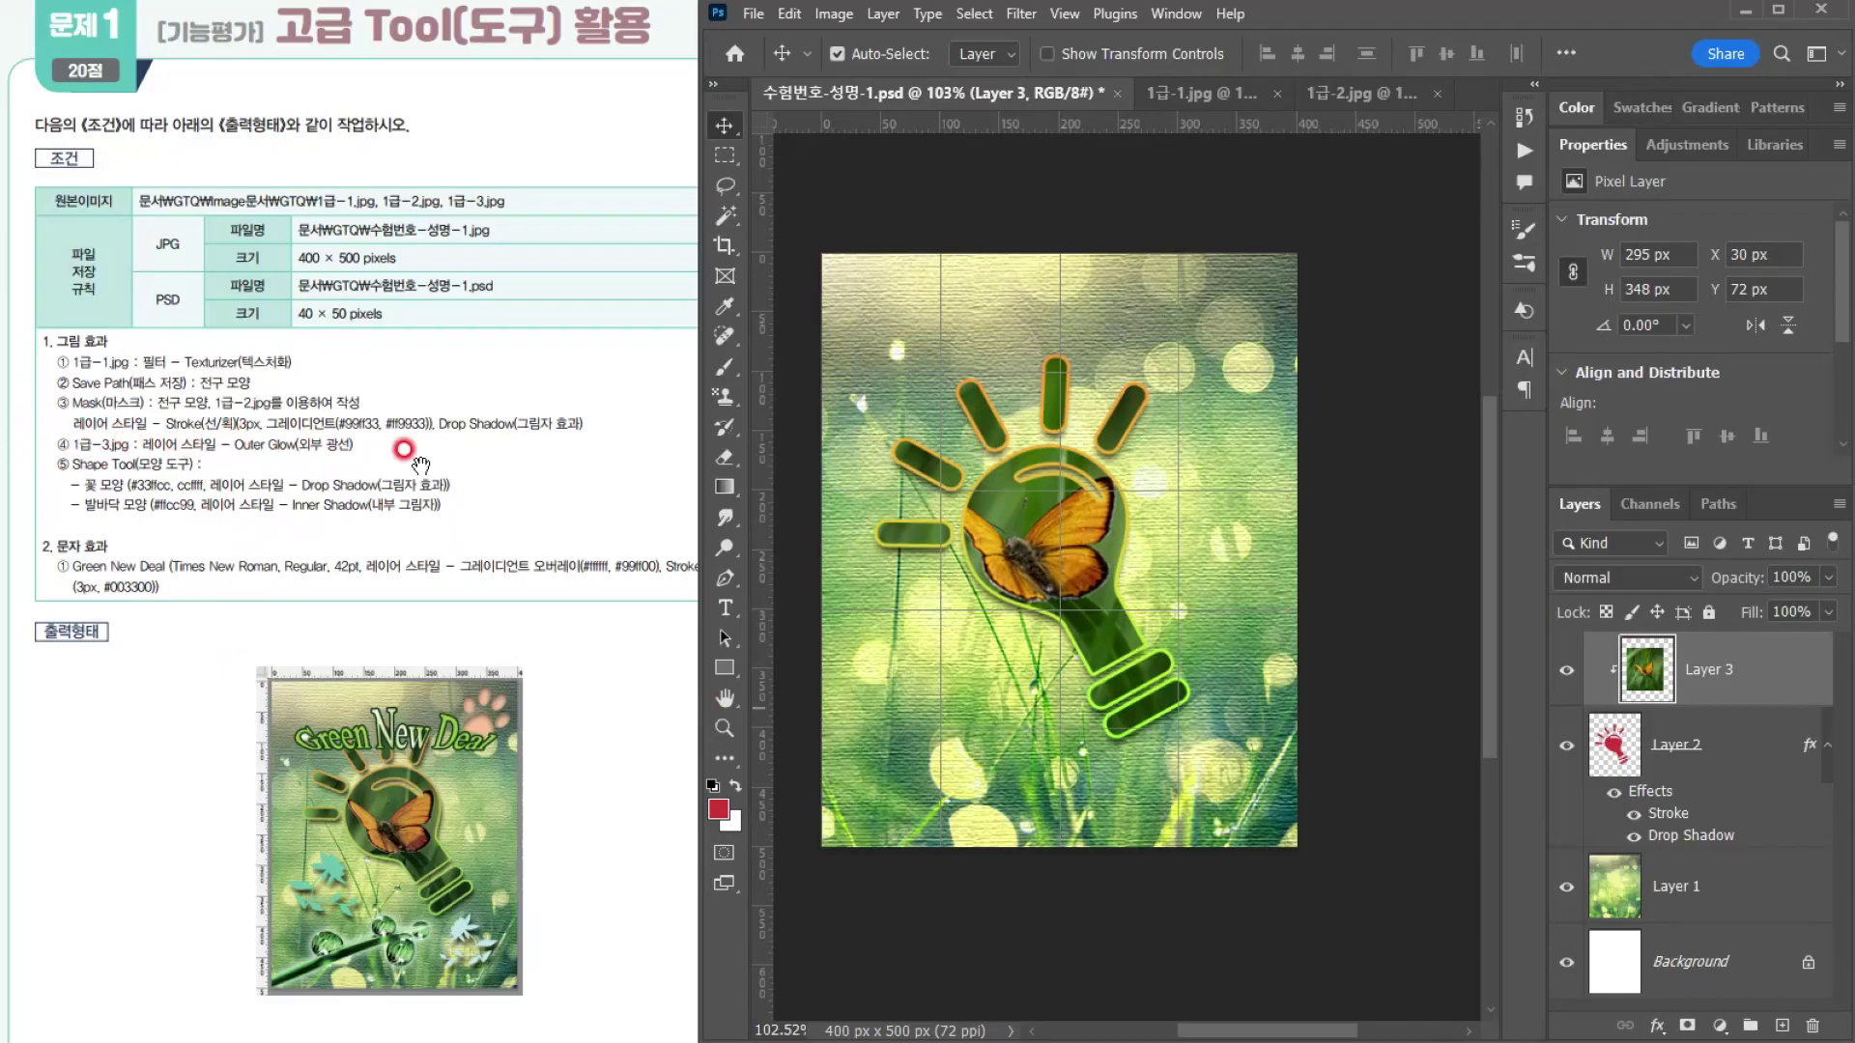
# Step: Open the image 1급-3.jpg from the GTQ Image folder
pyautogui.click(751, 15)
pyautogui.click(778, 60)
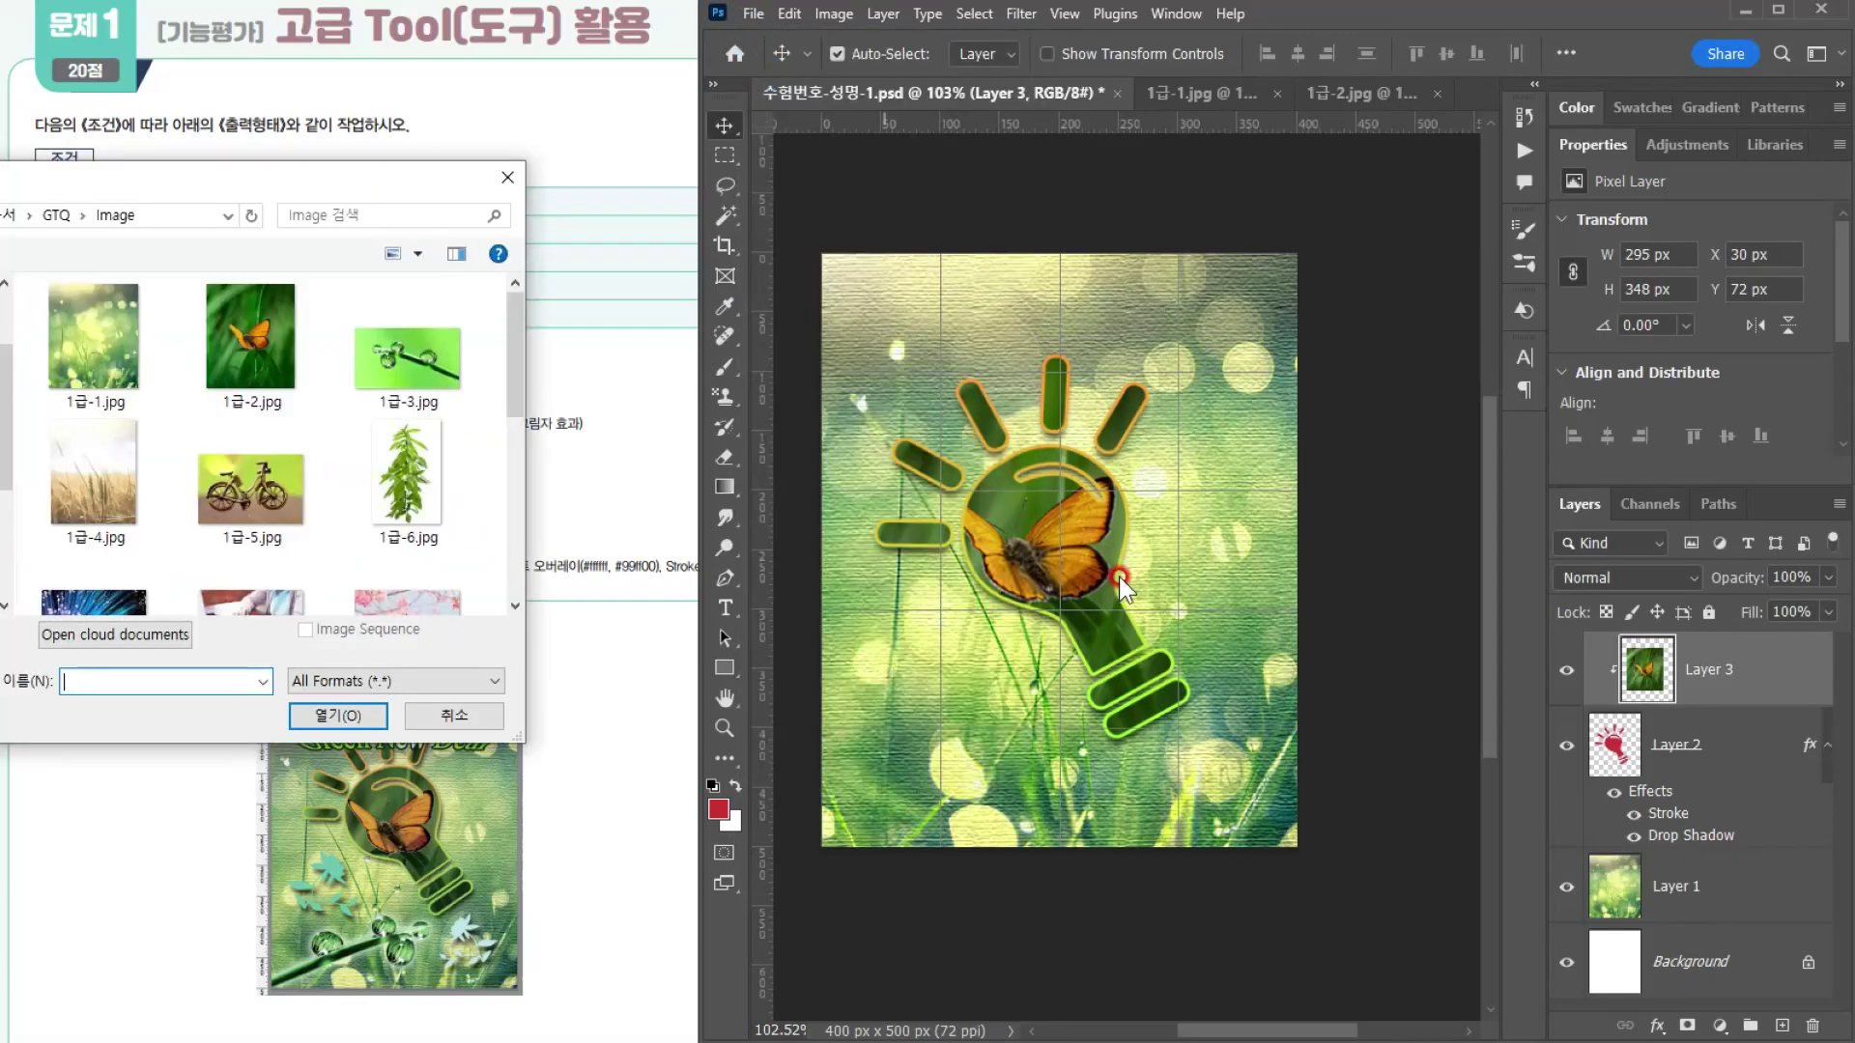
pyautogui.doubleClick(421, 333)
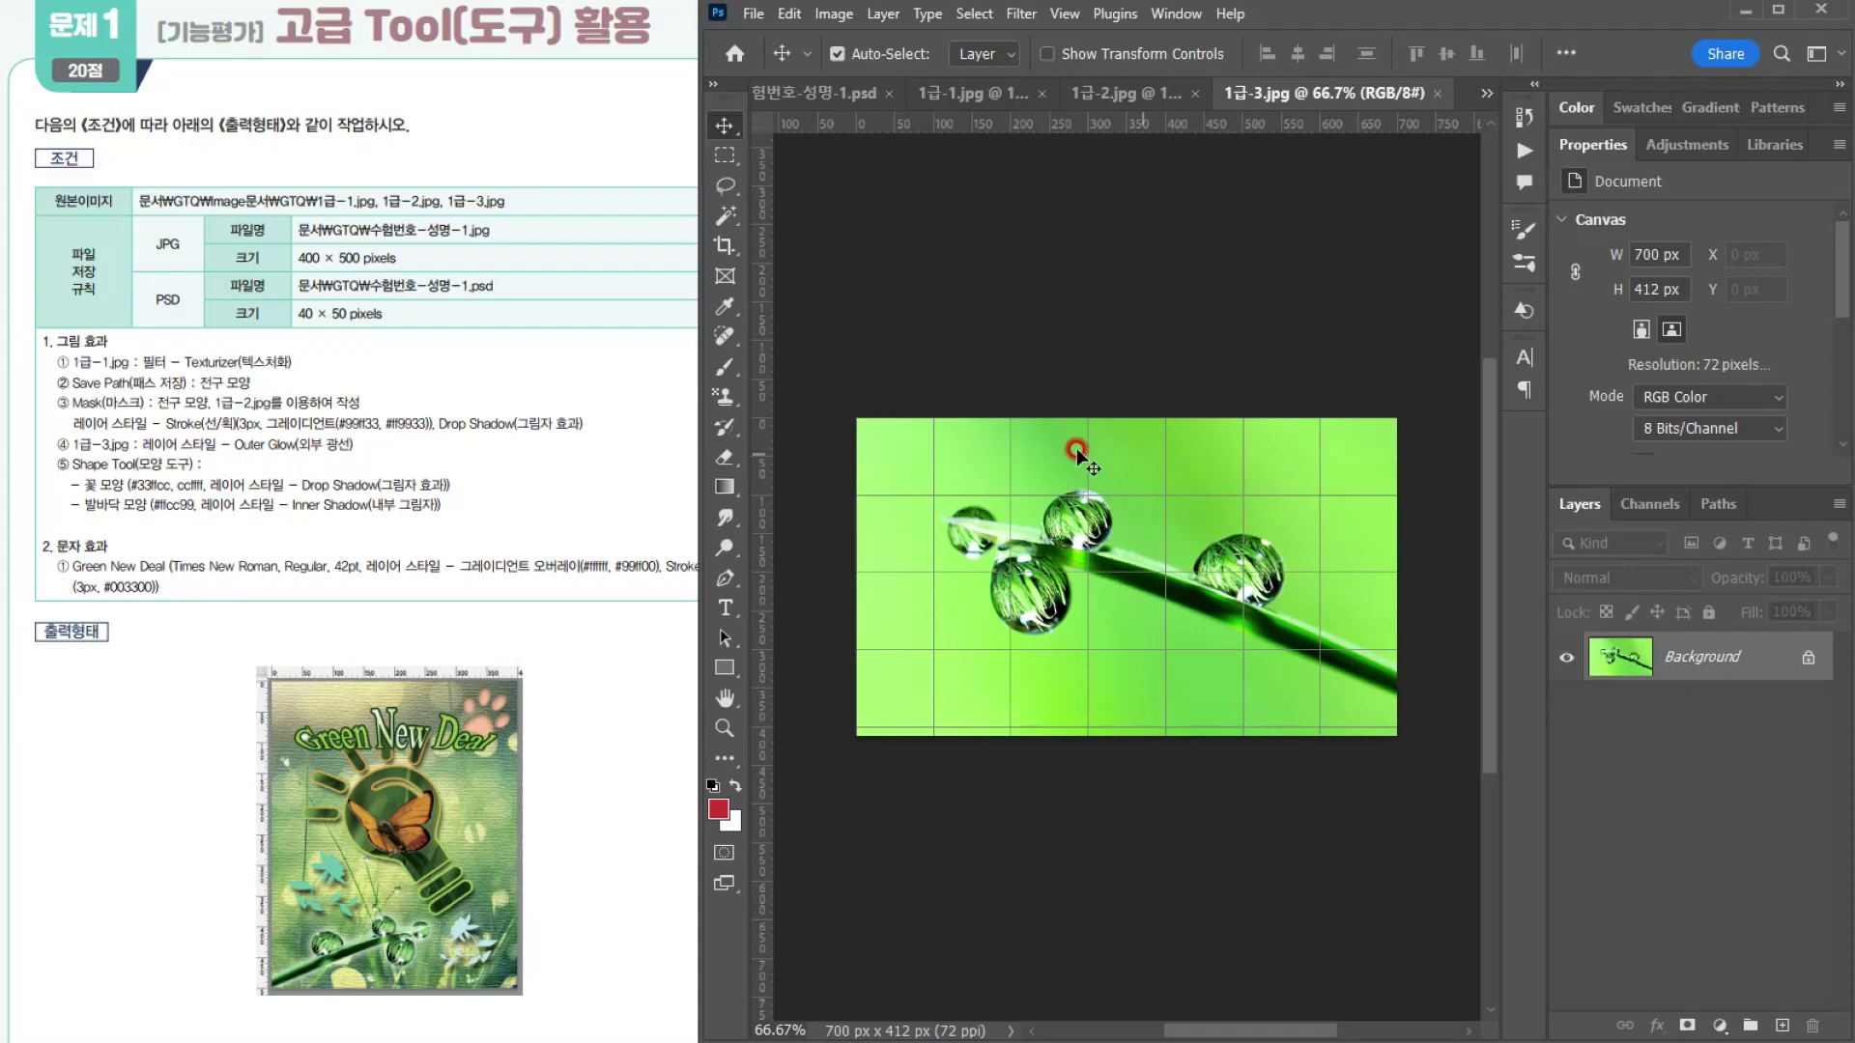
# Step: Select the whole green background around the droplet branch with the Magic Wand at tolerance 41, adding the leftover patches along the image edges
pyautogui.moveTo(727, 211); pyautogui.dragTo(804, 259)
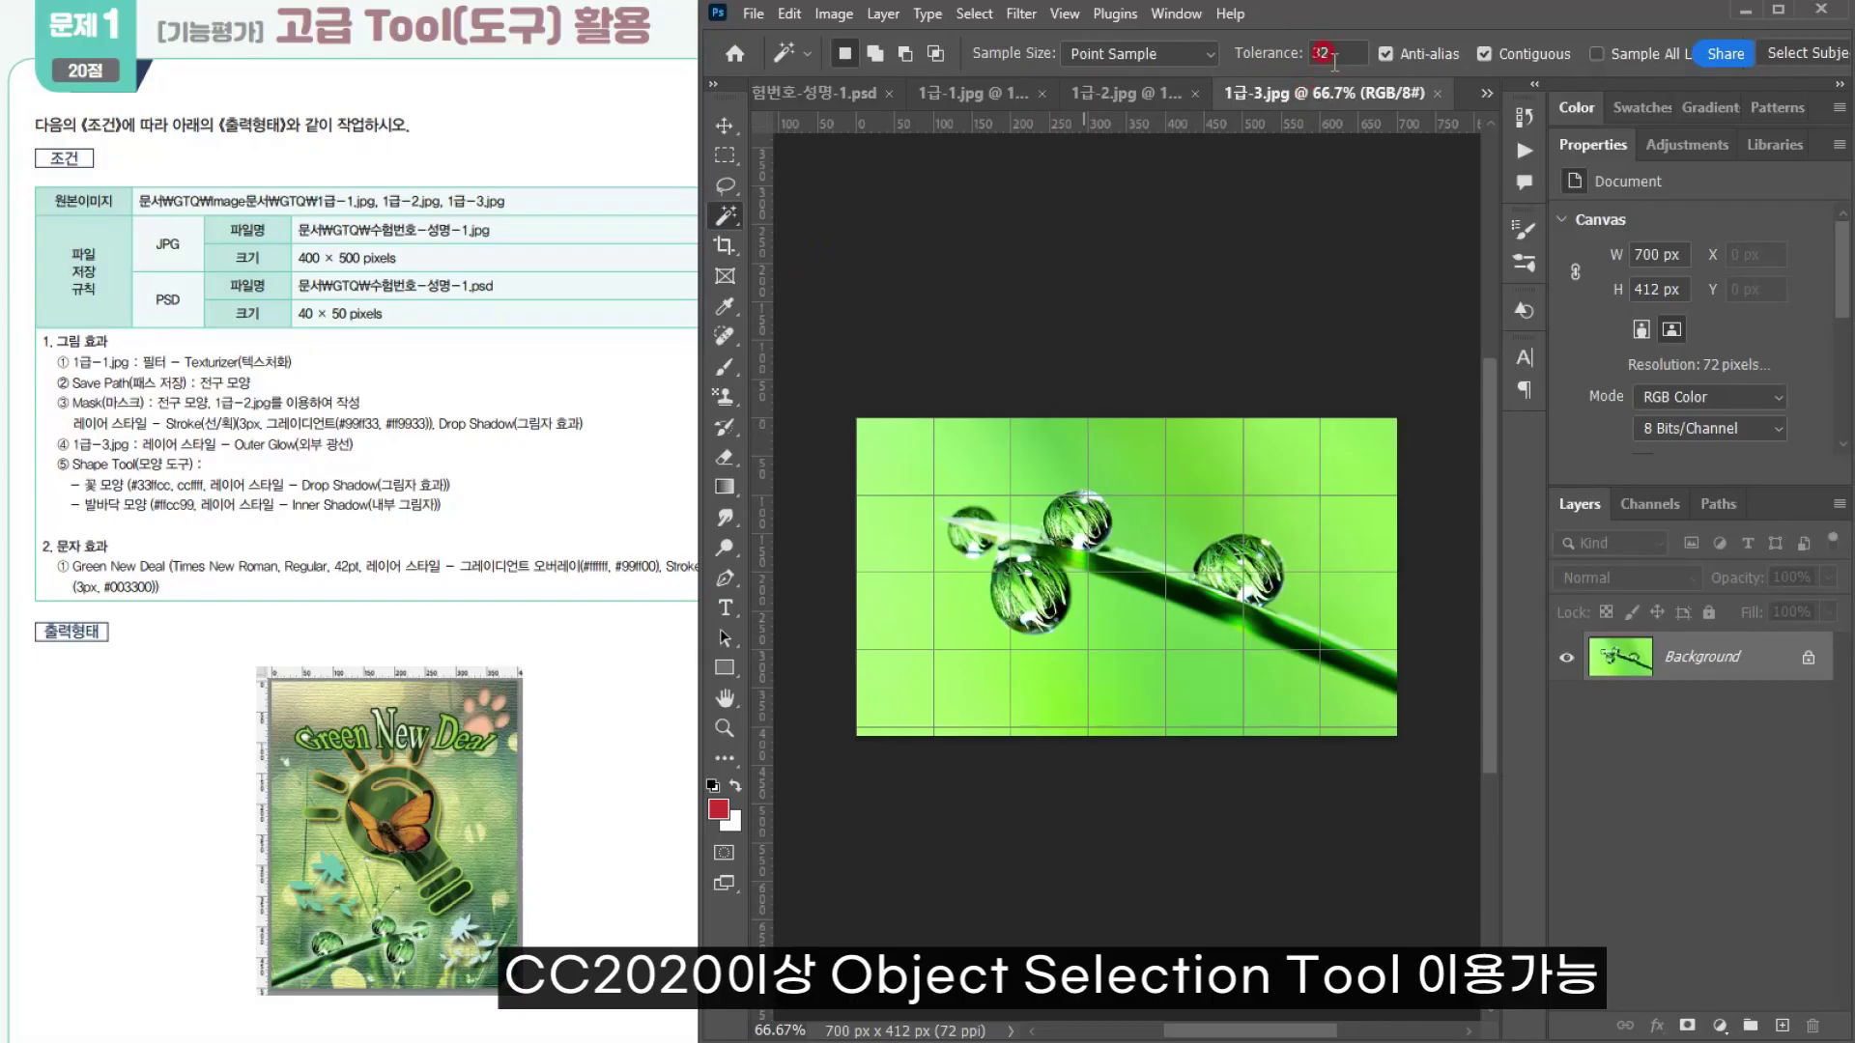
pyautogui.moveTo(1251, 48)
pyautogui.mouseDown()
pyautogui.moveTo(1276, 51)
pyautogui.moveTo(1259, 49)
pyautogui.mouseUp()
pyautogui.click(1292, 468)
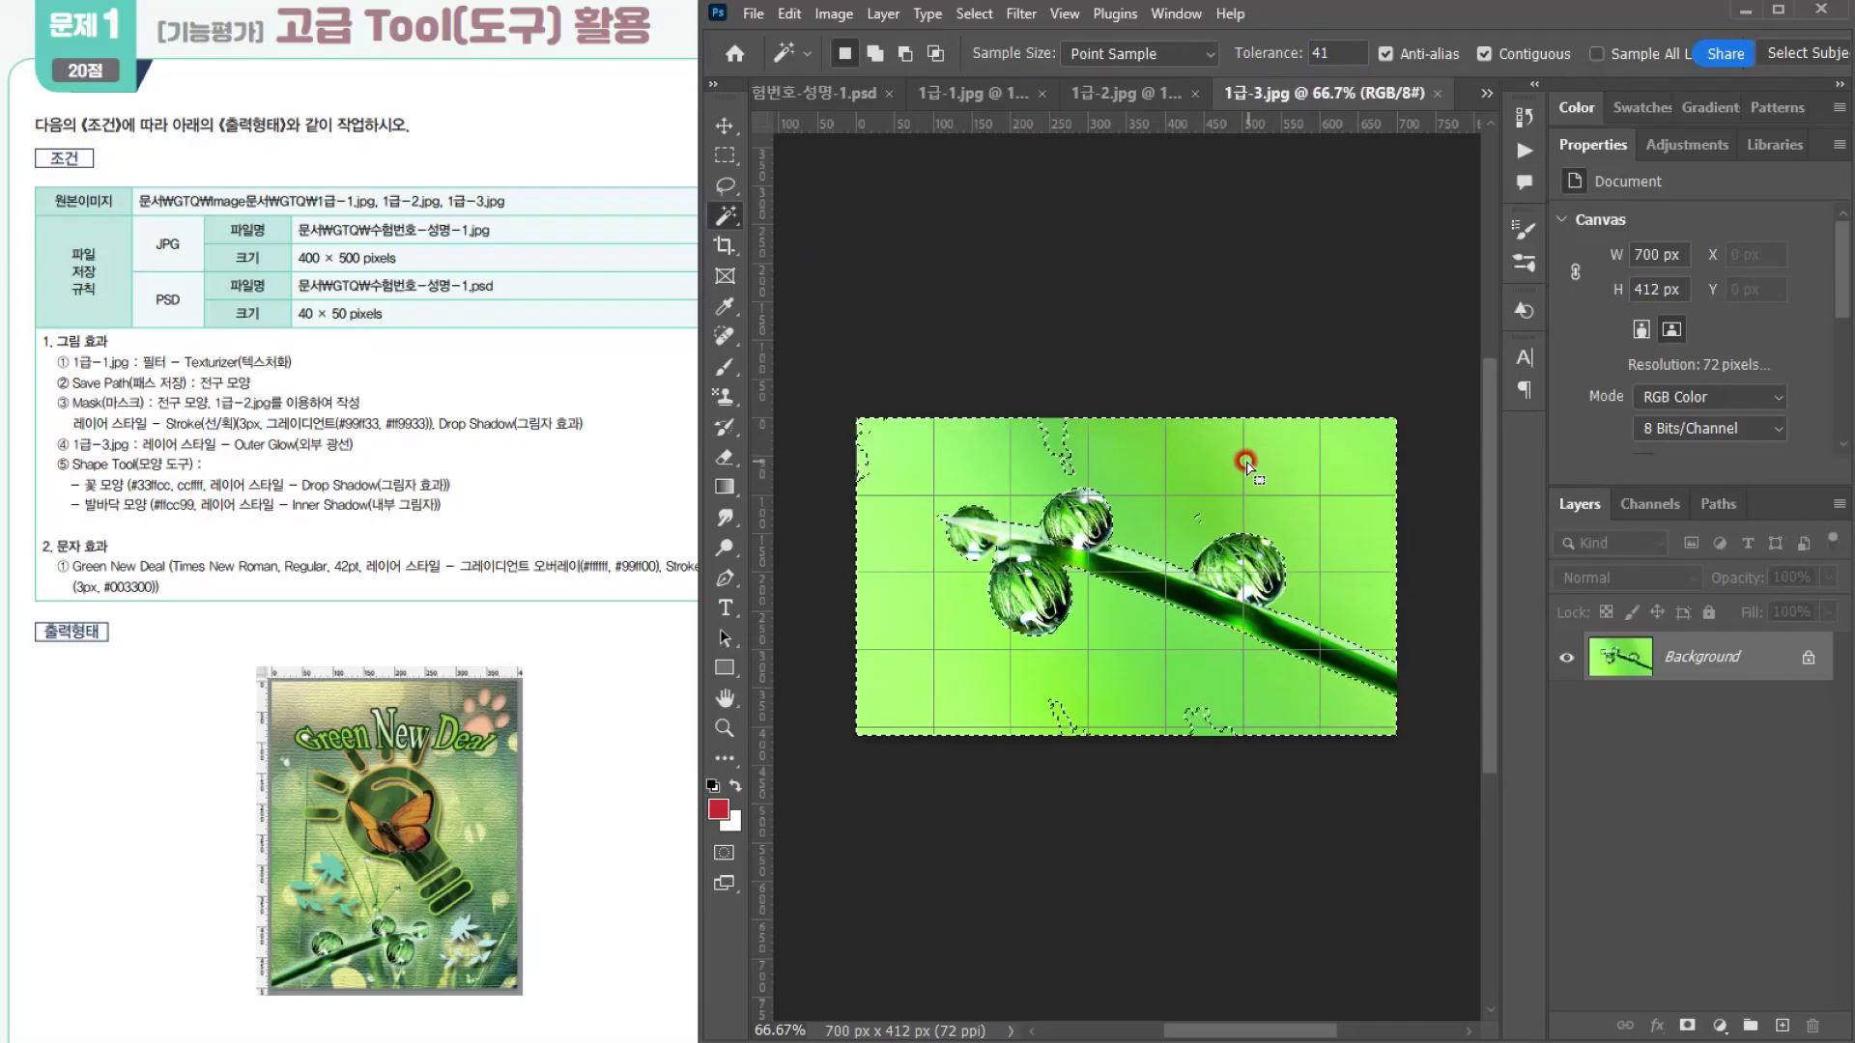
pyautogui.keyDown('shift'); pyautogui.click(1050, 426); pyautogui.keyUp('shift')
pyautogui.keyDown('shift'); pyautogui.click(1066, 731); pyautogui.keyUp('shift')
pyautogui.keyDown('shift'); pyautogui.click(1206, 726); pyautogui.keyUp('shift')
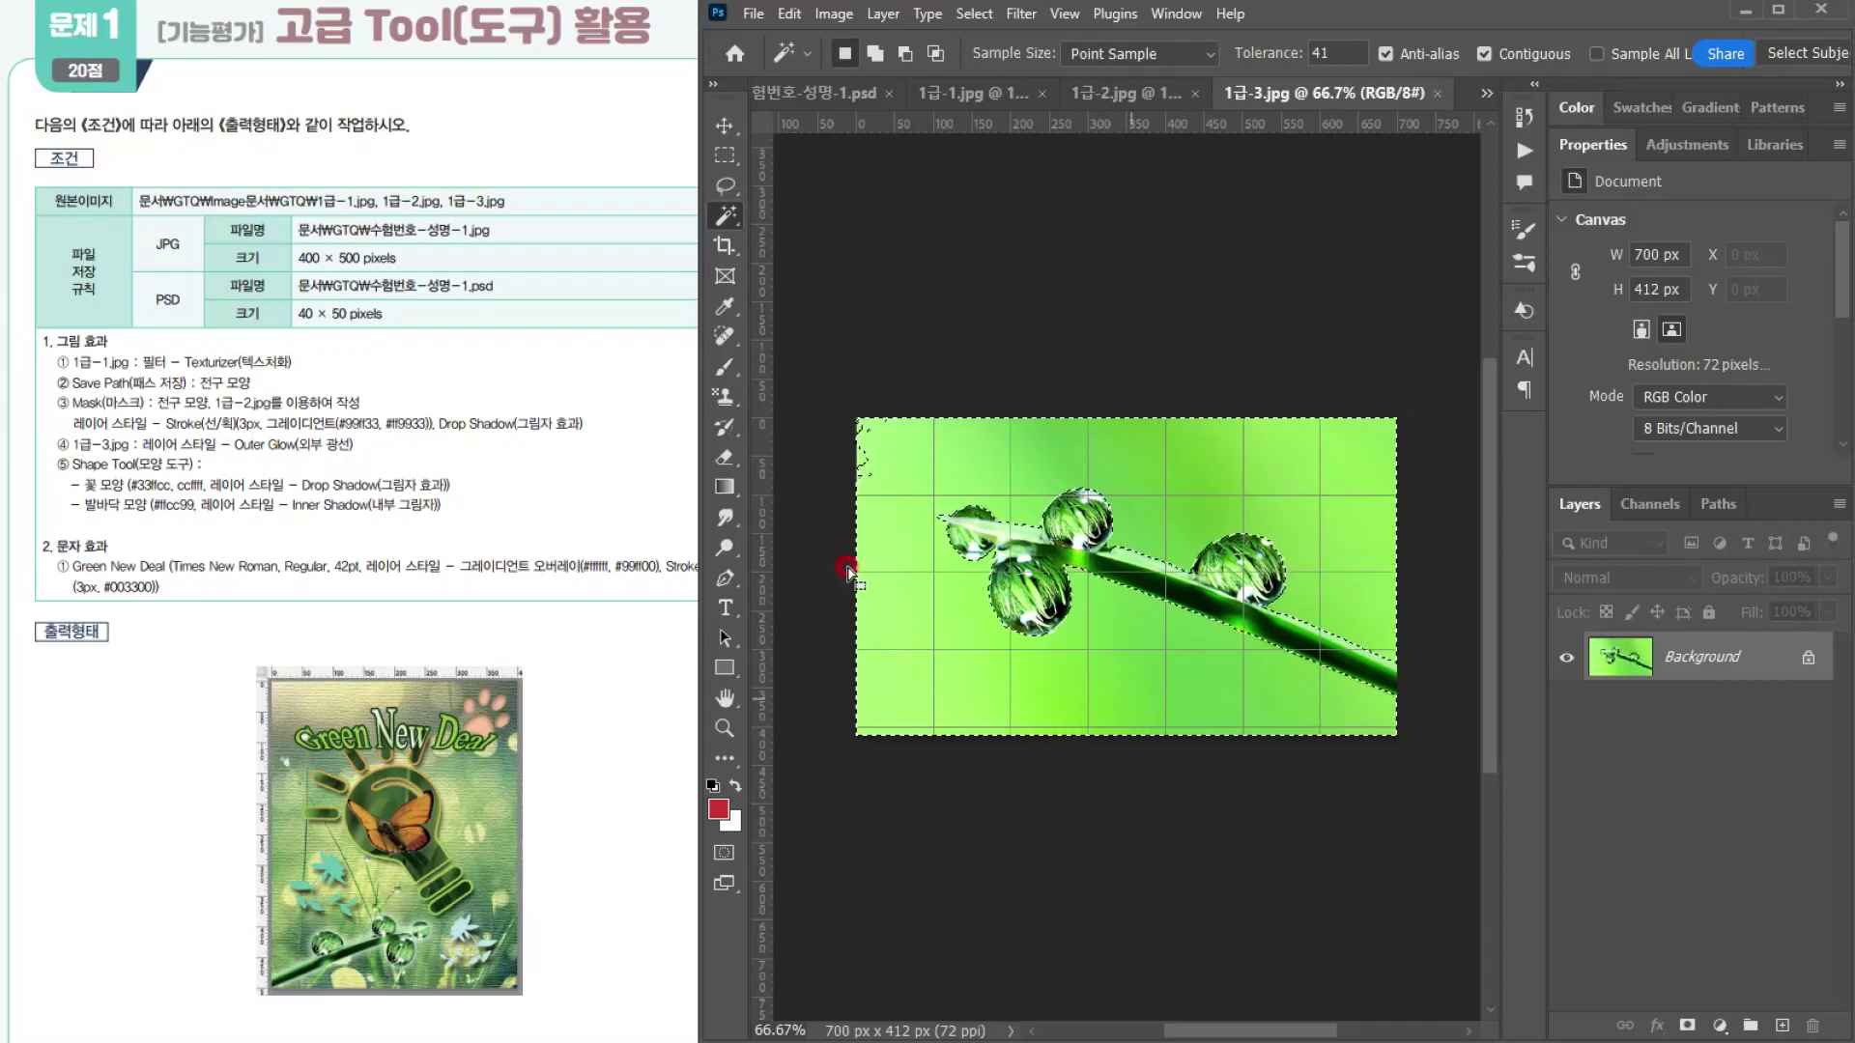
pyautogui.keyDown('shift'); pyautogui.click(860, 461); pyautogui.keyUp('shift')
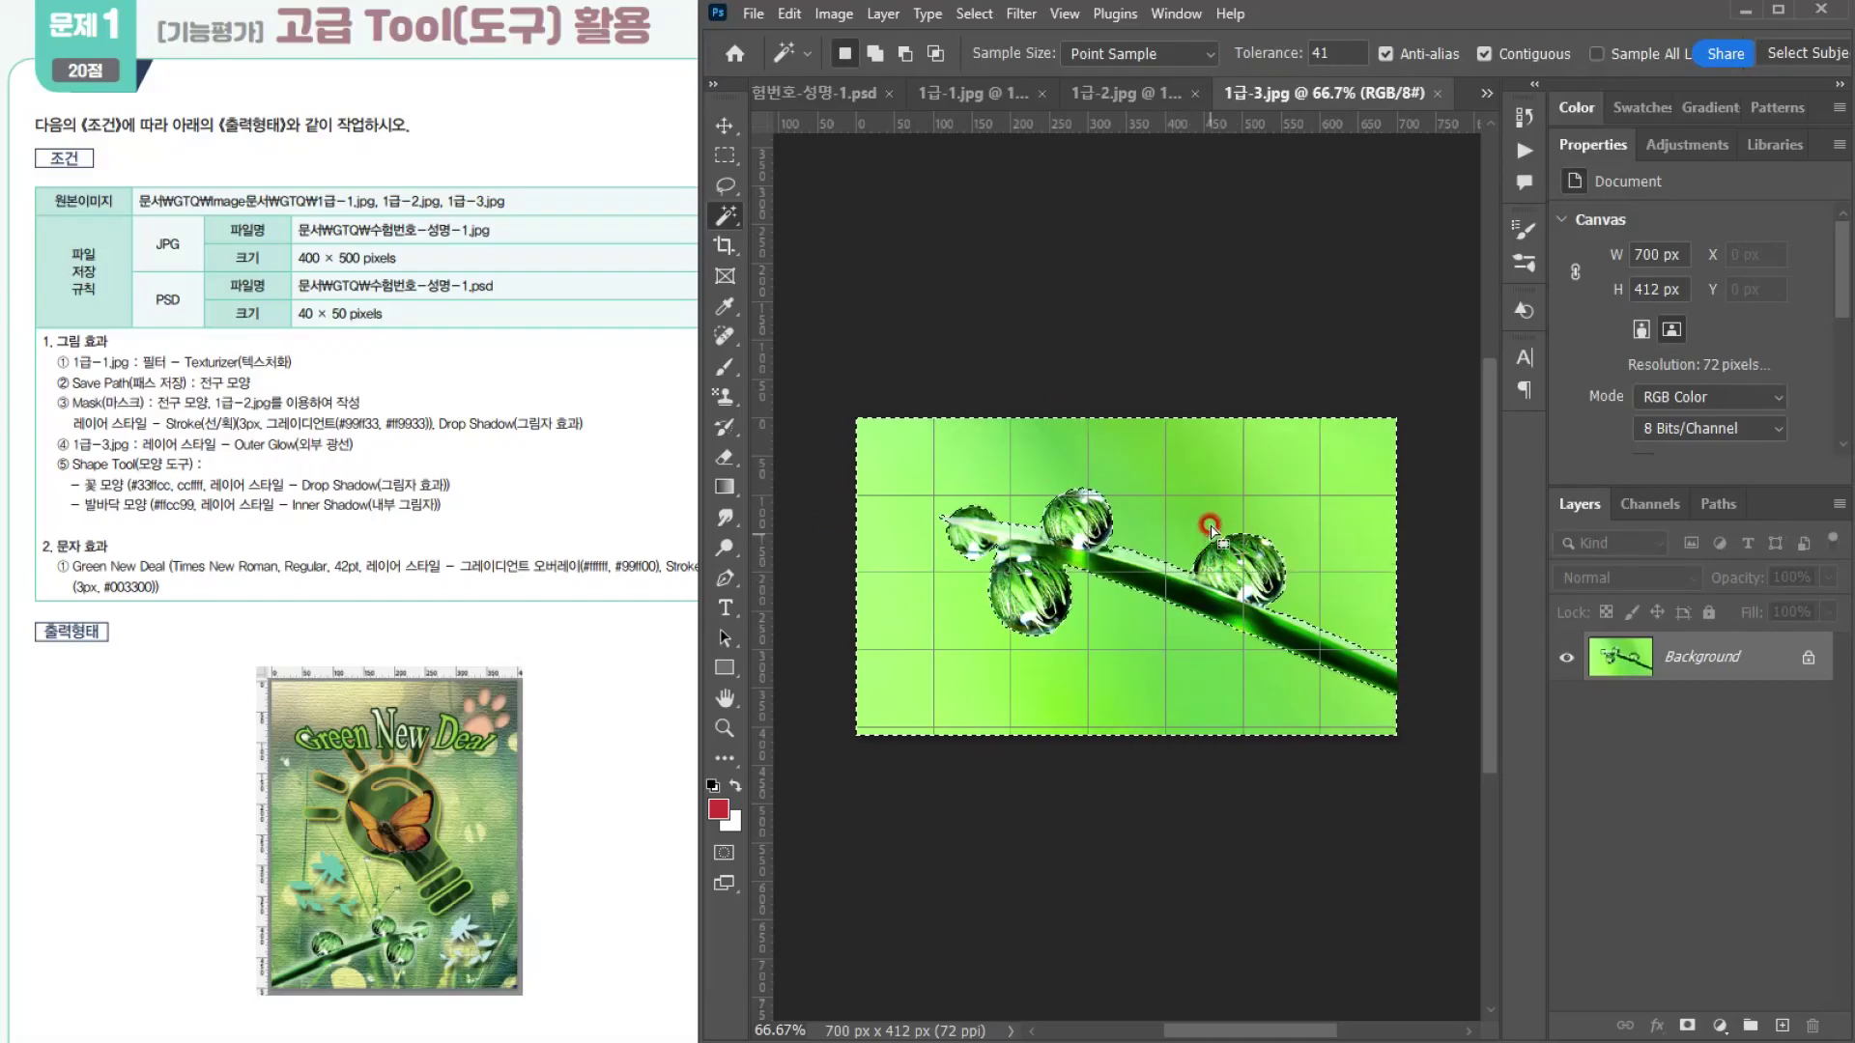
# Step: Invert the selection to the droplet branch and copy it into 수험번호-성명-1.psd above the butterfly layer
pyautogui.click(971, 19)
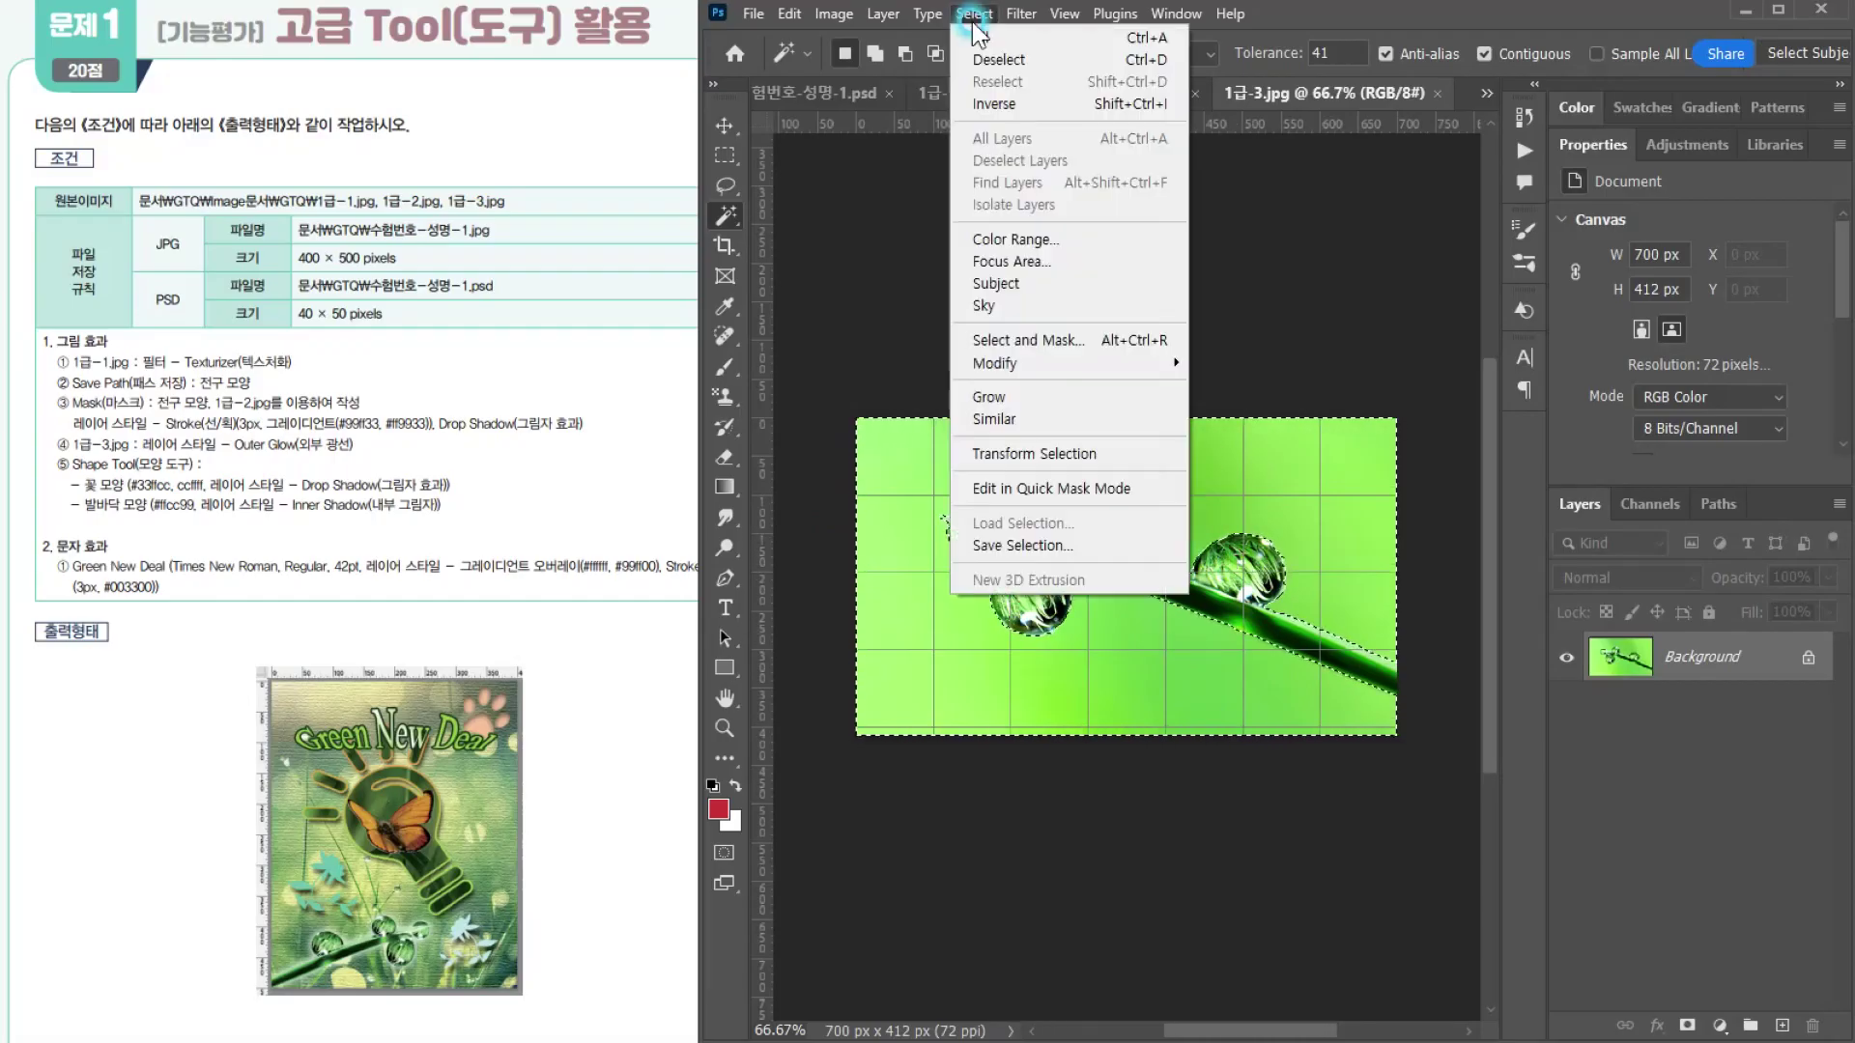
pyautogui.click(1047, 104)
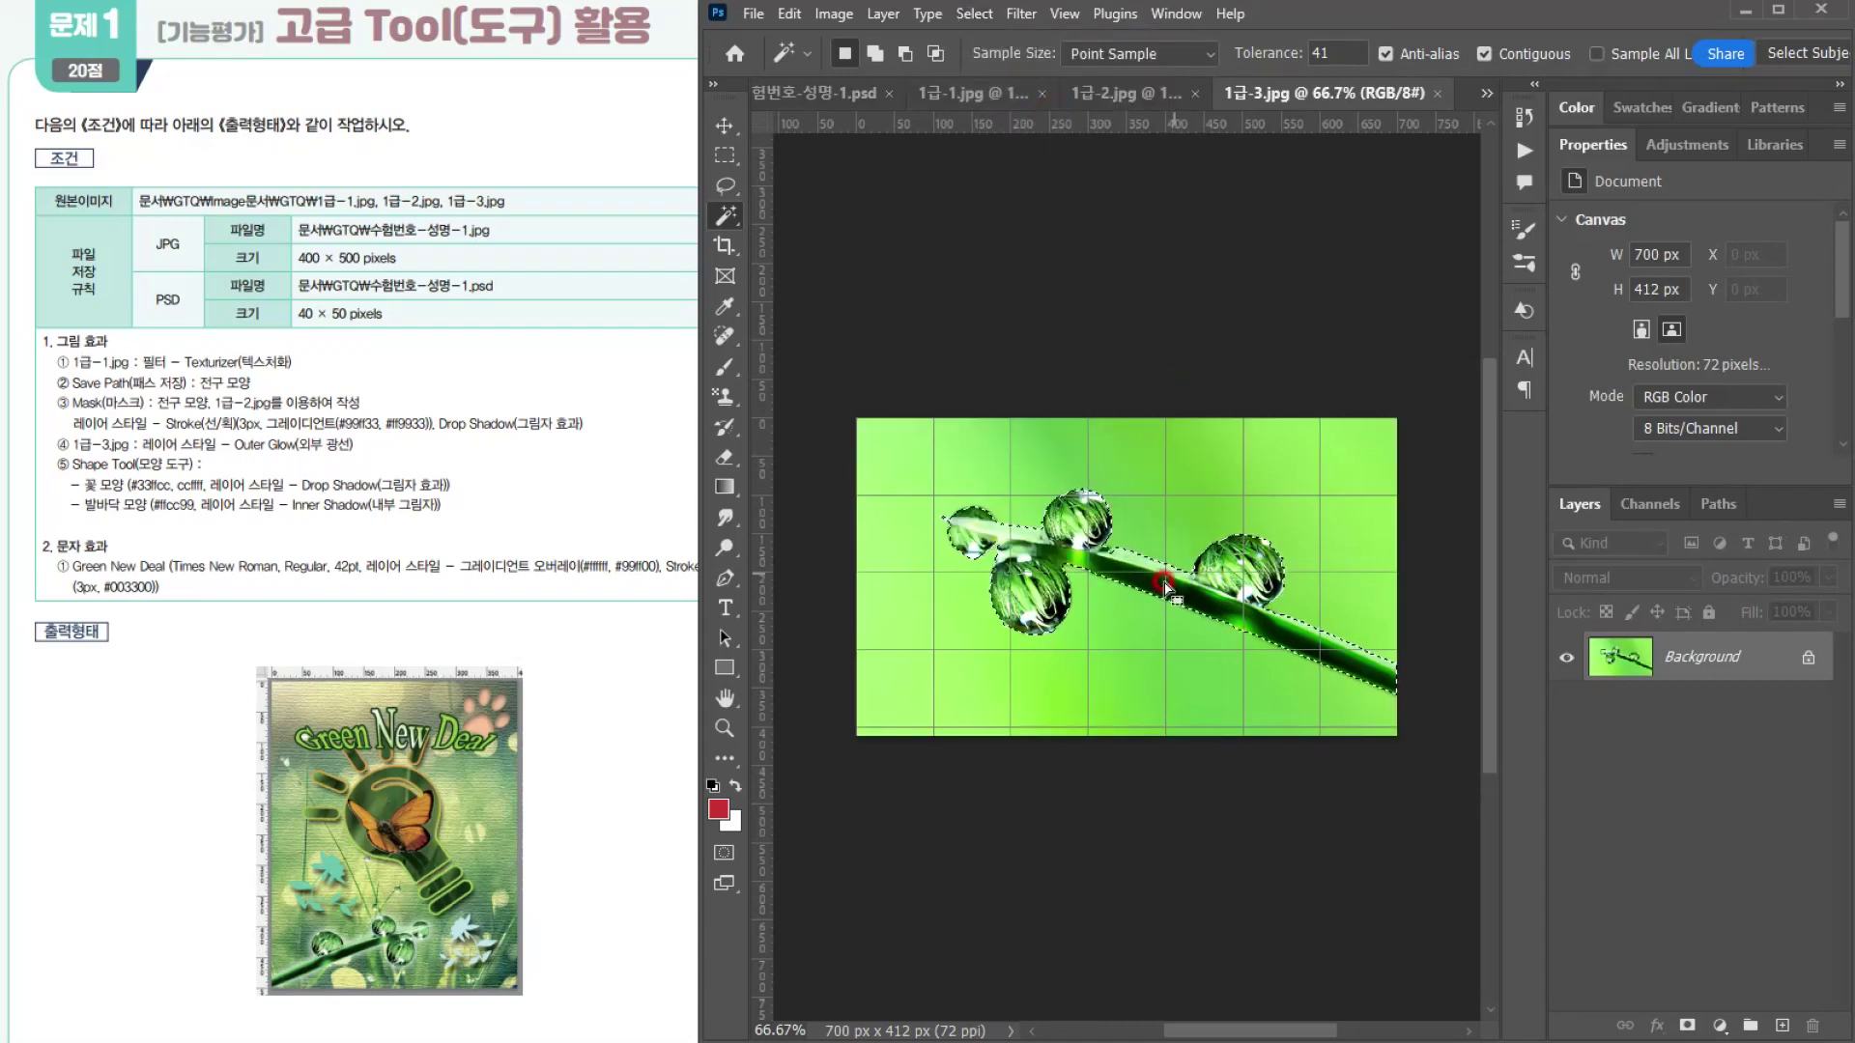
pyautogui.click(825, 95)
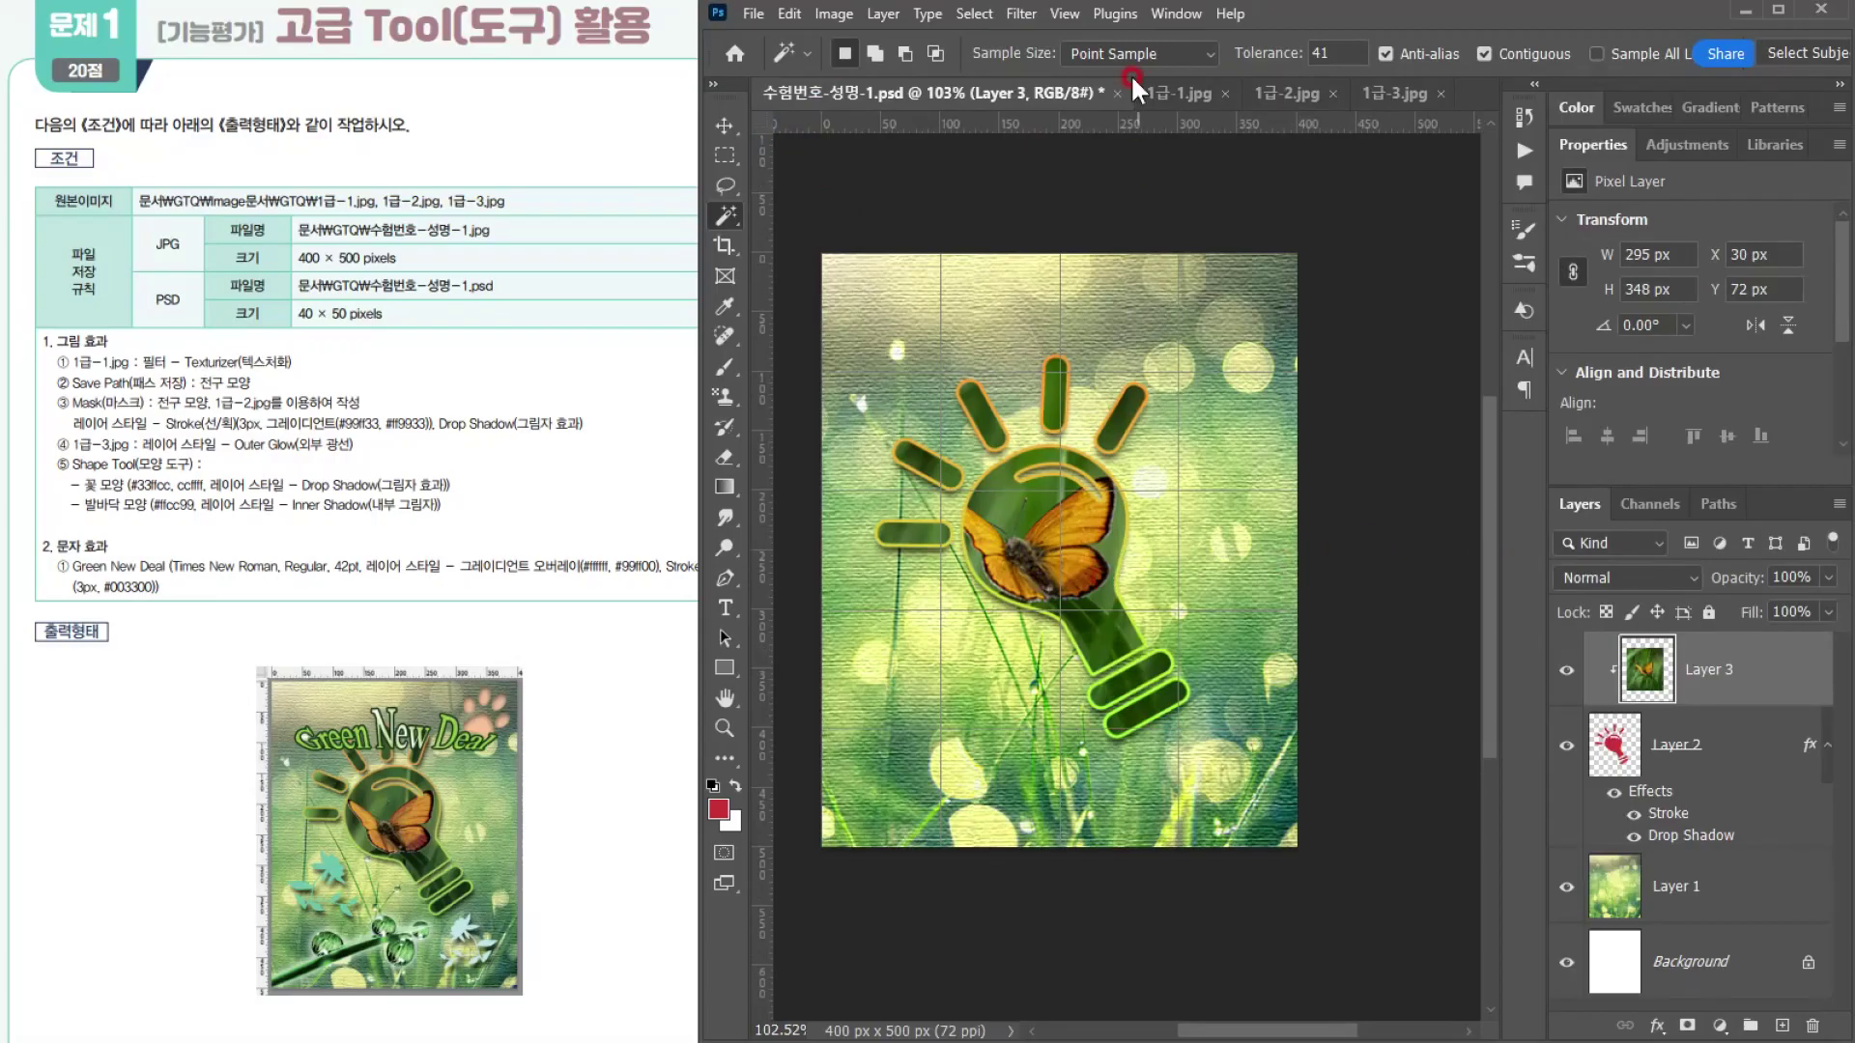
pyautogui.hotkey('ctrl', 'v')
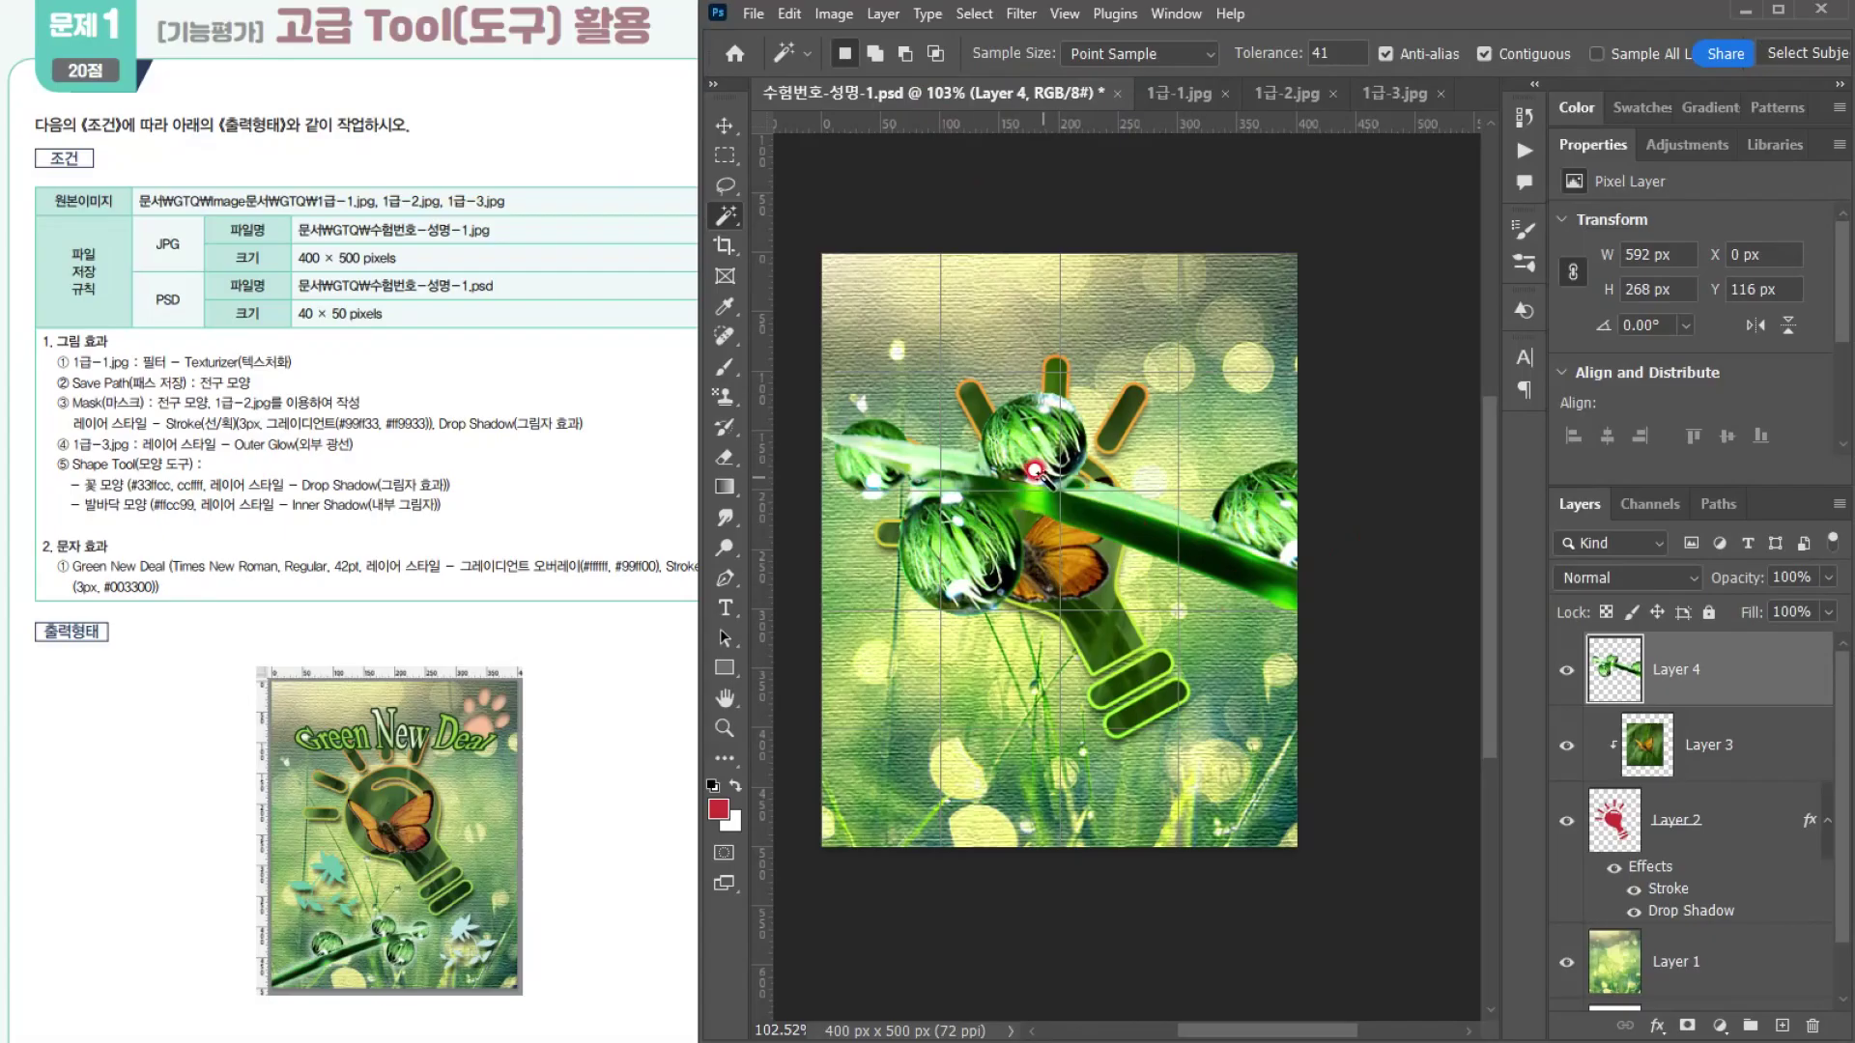
# Step: Scale the pasted droplet branch proportionally to about 37%
pyautogui.hotkey('ctrl', 't')
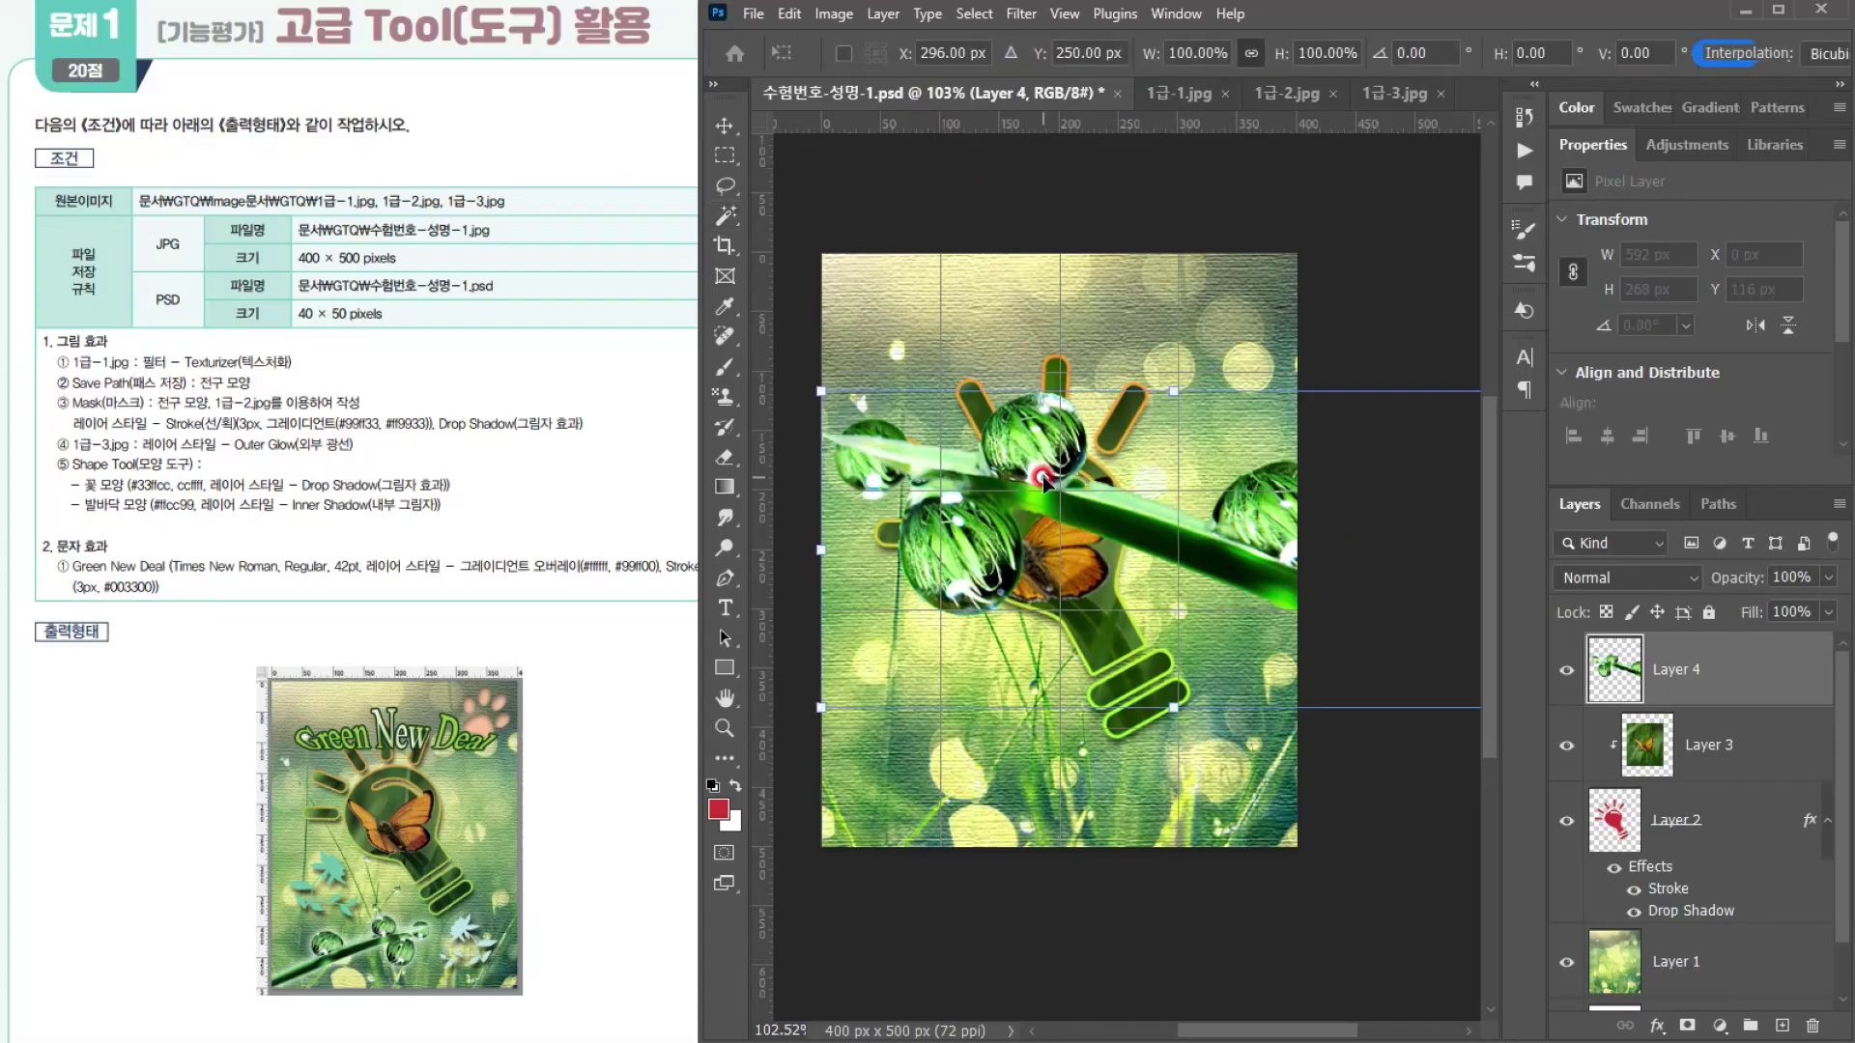
pyautogui.moveTo(830, 410); pyautogui.dragTo(1271, 608)
pyautogui.moveTo(1363, 659); pyautogui.dragTo(991, 660)
# Step: Flip the droplet branch horizontally and place it in the canvas's lower-left corner at about X -4 px, Y 392 px
pyautogui.rightClick(1015, 639)
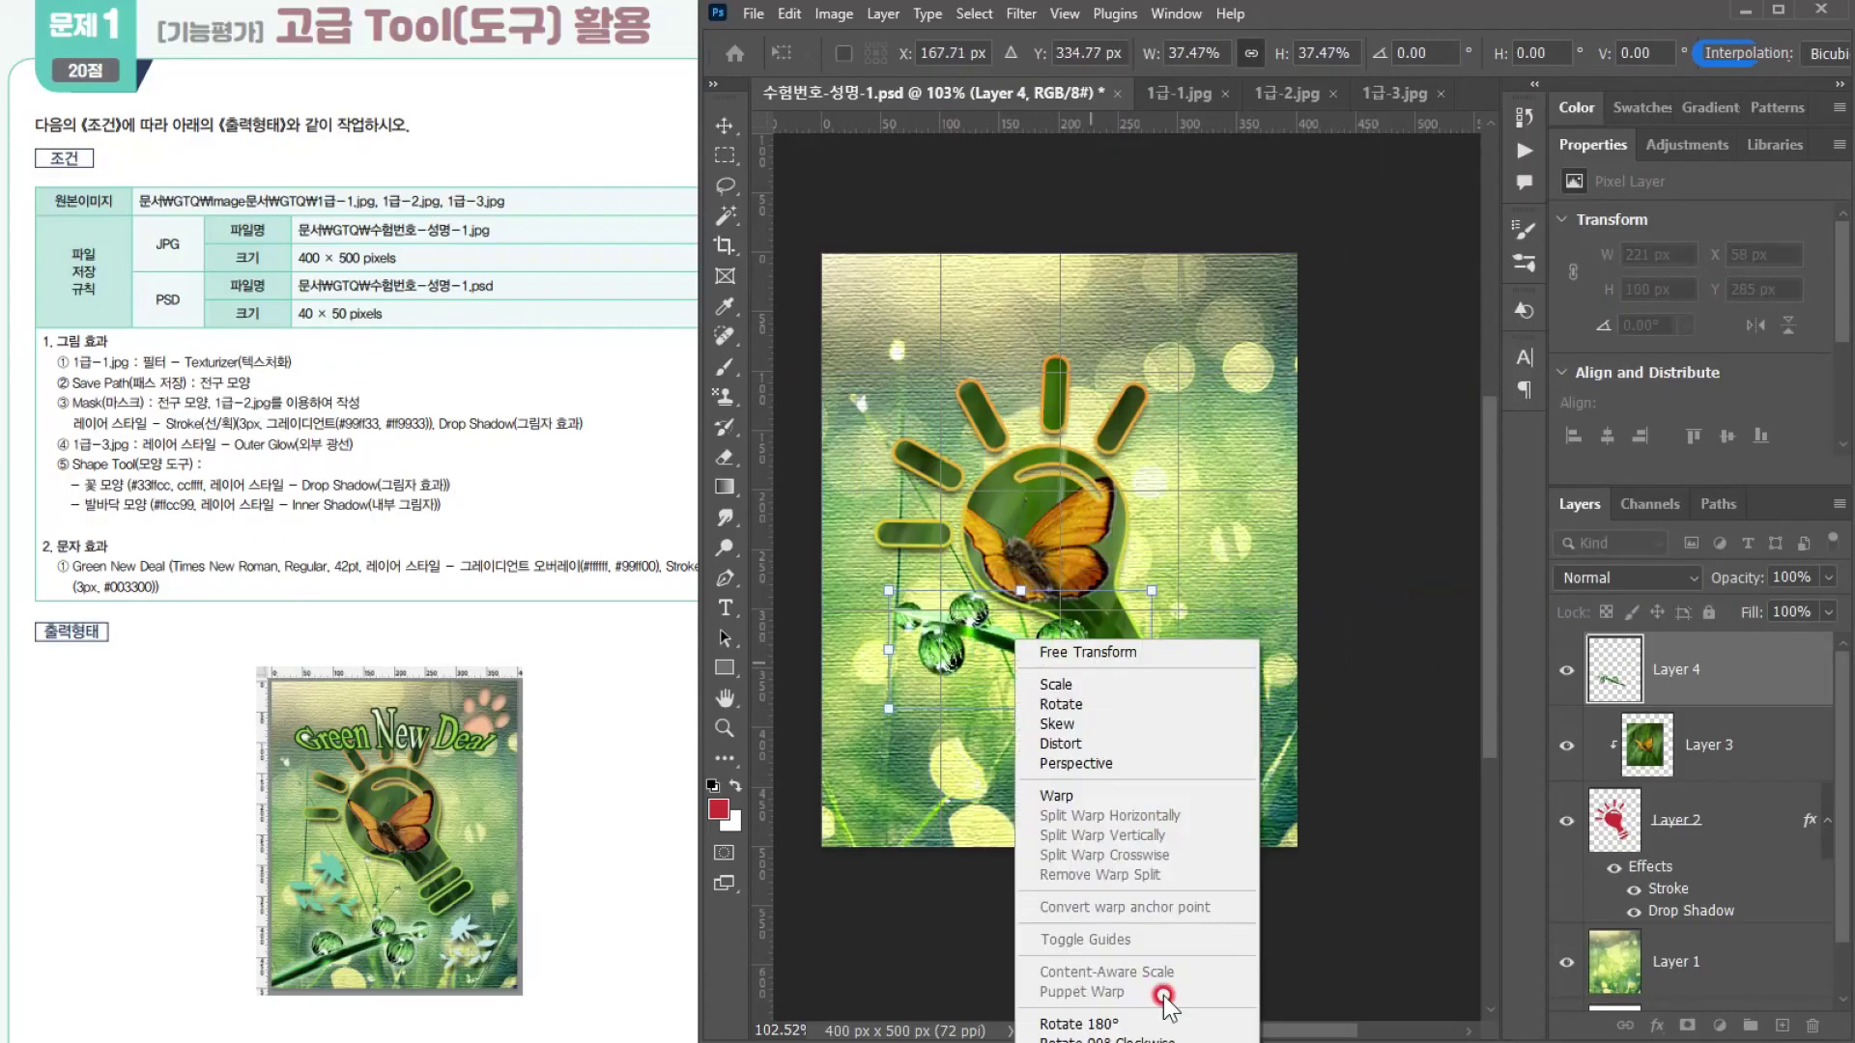
pyautogui.click(1004, 615)
pyautogui.moveTo(951, 588); pyautogui.dragTo(937, 350)
pyautogui.rightClick(947, 365)
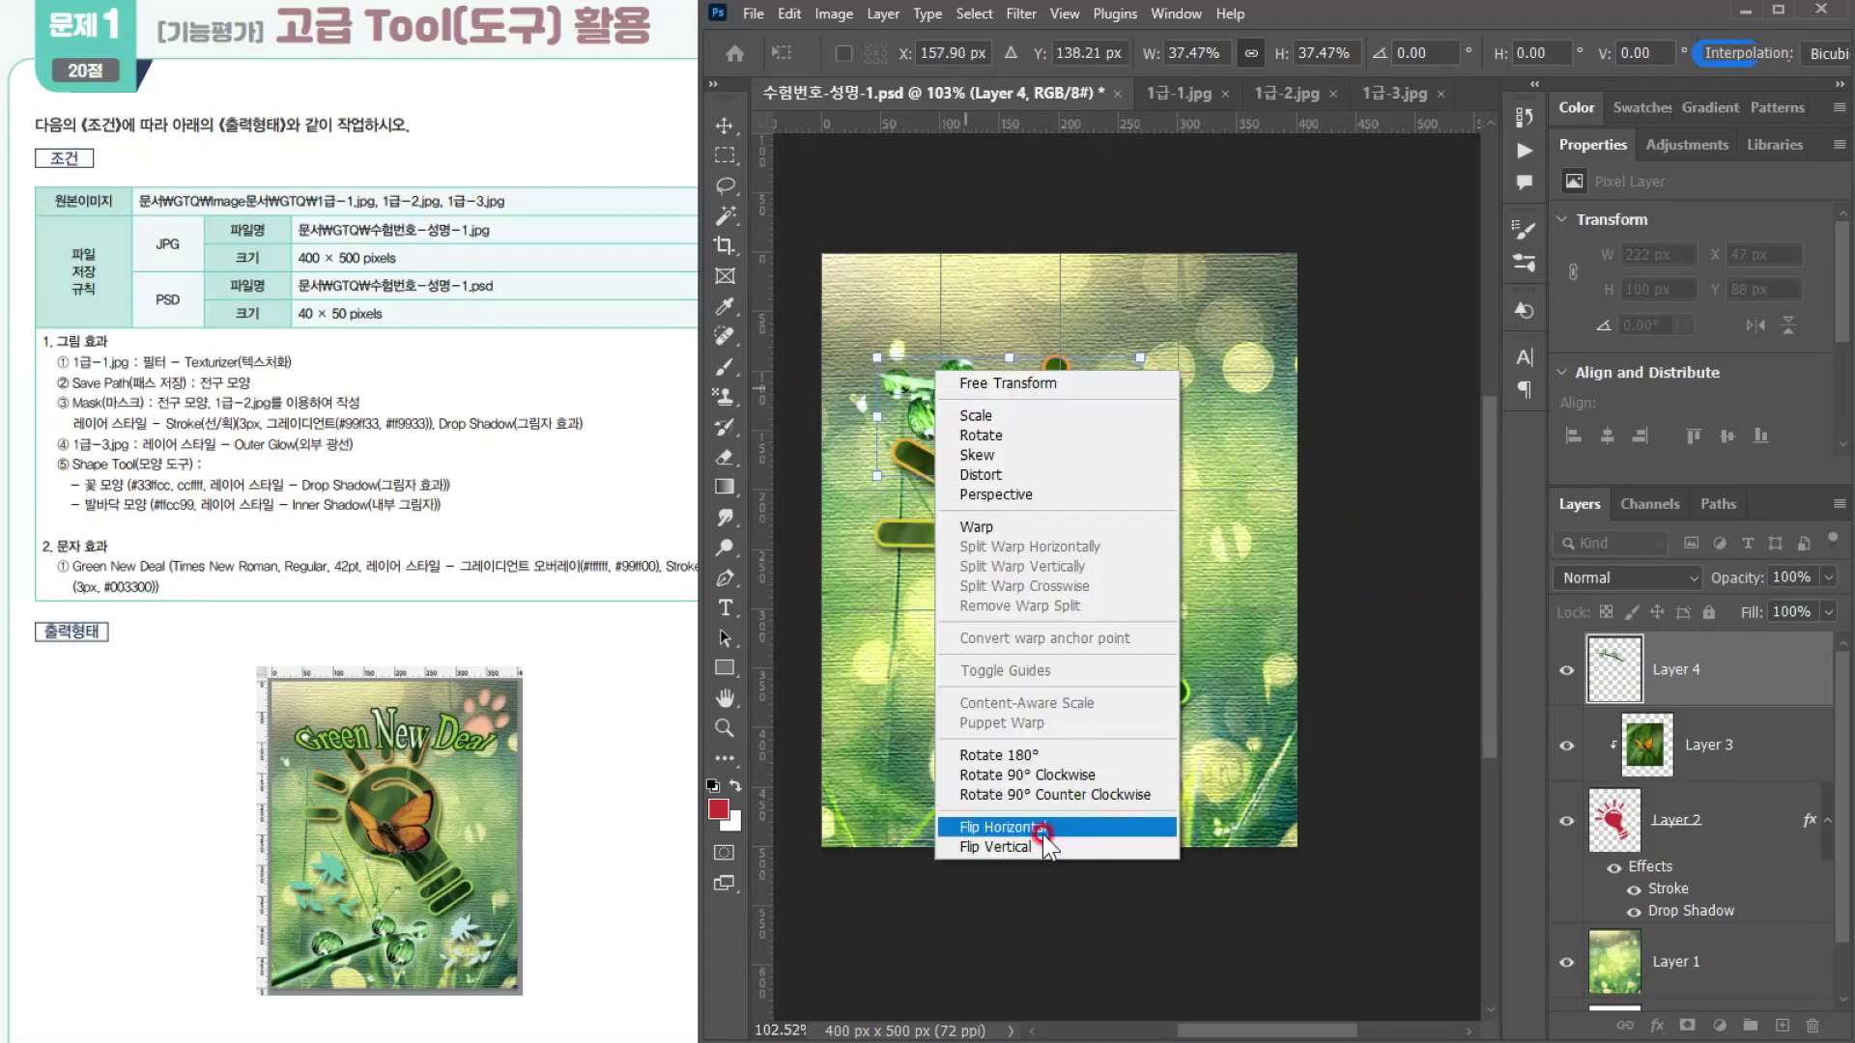
pyautogui.click(1038, 828)
pyautogui.moveTo(1047, 415); pyautogui.dragTo(1016, 763)
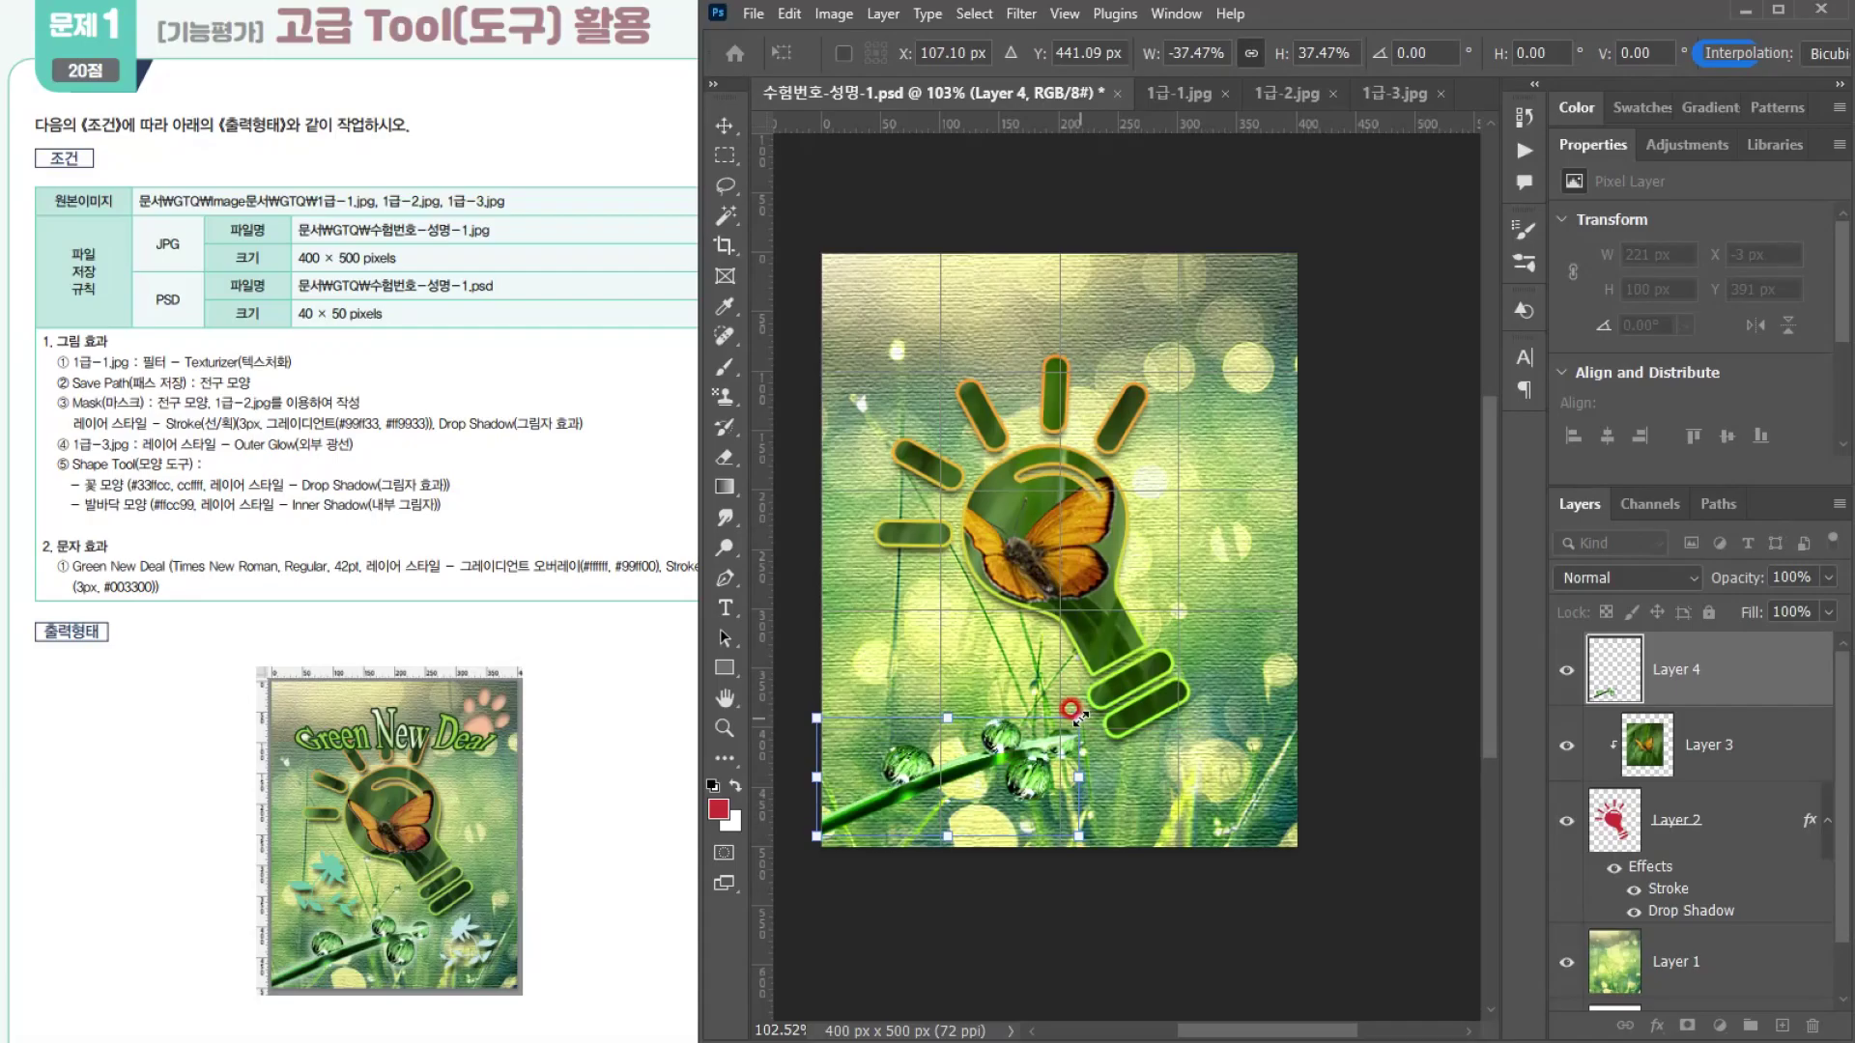
pyautogui.moveTo(1071, 709)
pyautogui.mouseDown()
pyautogui.moveTo(1111, 687)
pyautogui.moveTo(1073, 710)
pyautogui.mouseUp()
pyautogui.press('Return')
pyautogui.press('w')
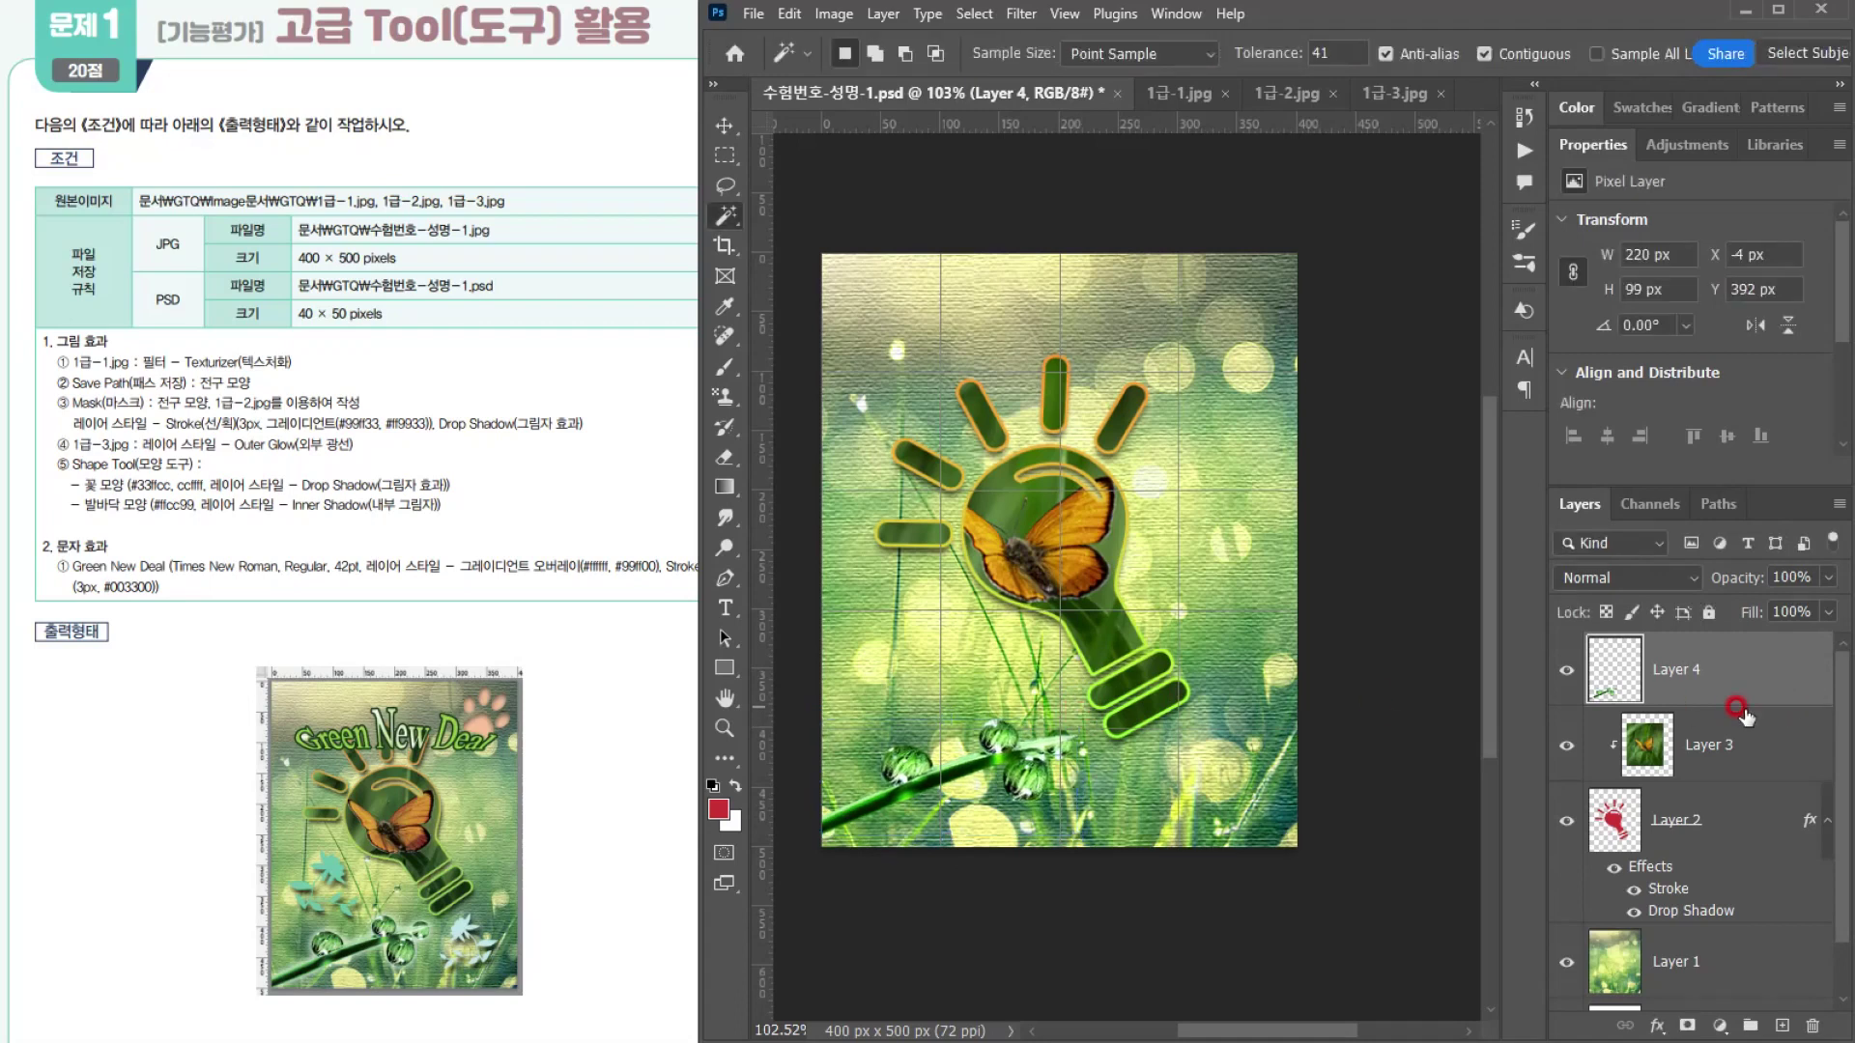
# Step: Add an Outer Glow to the droplet branch layer and apply the layer style
pyautogui.click(1654, 1024)
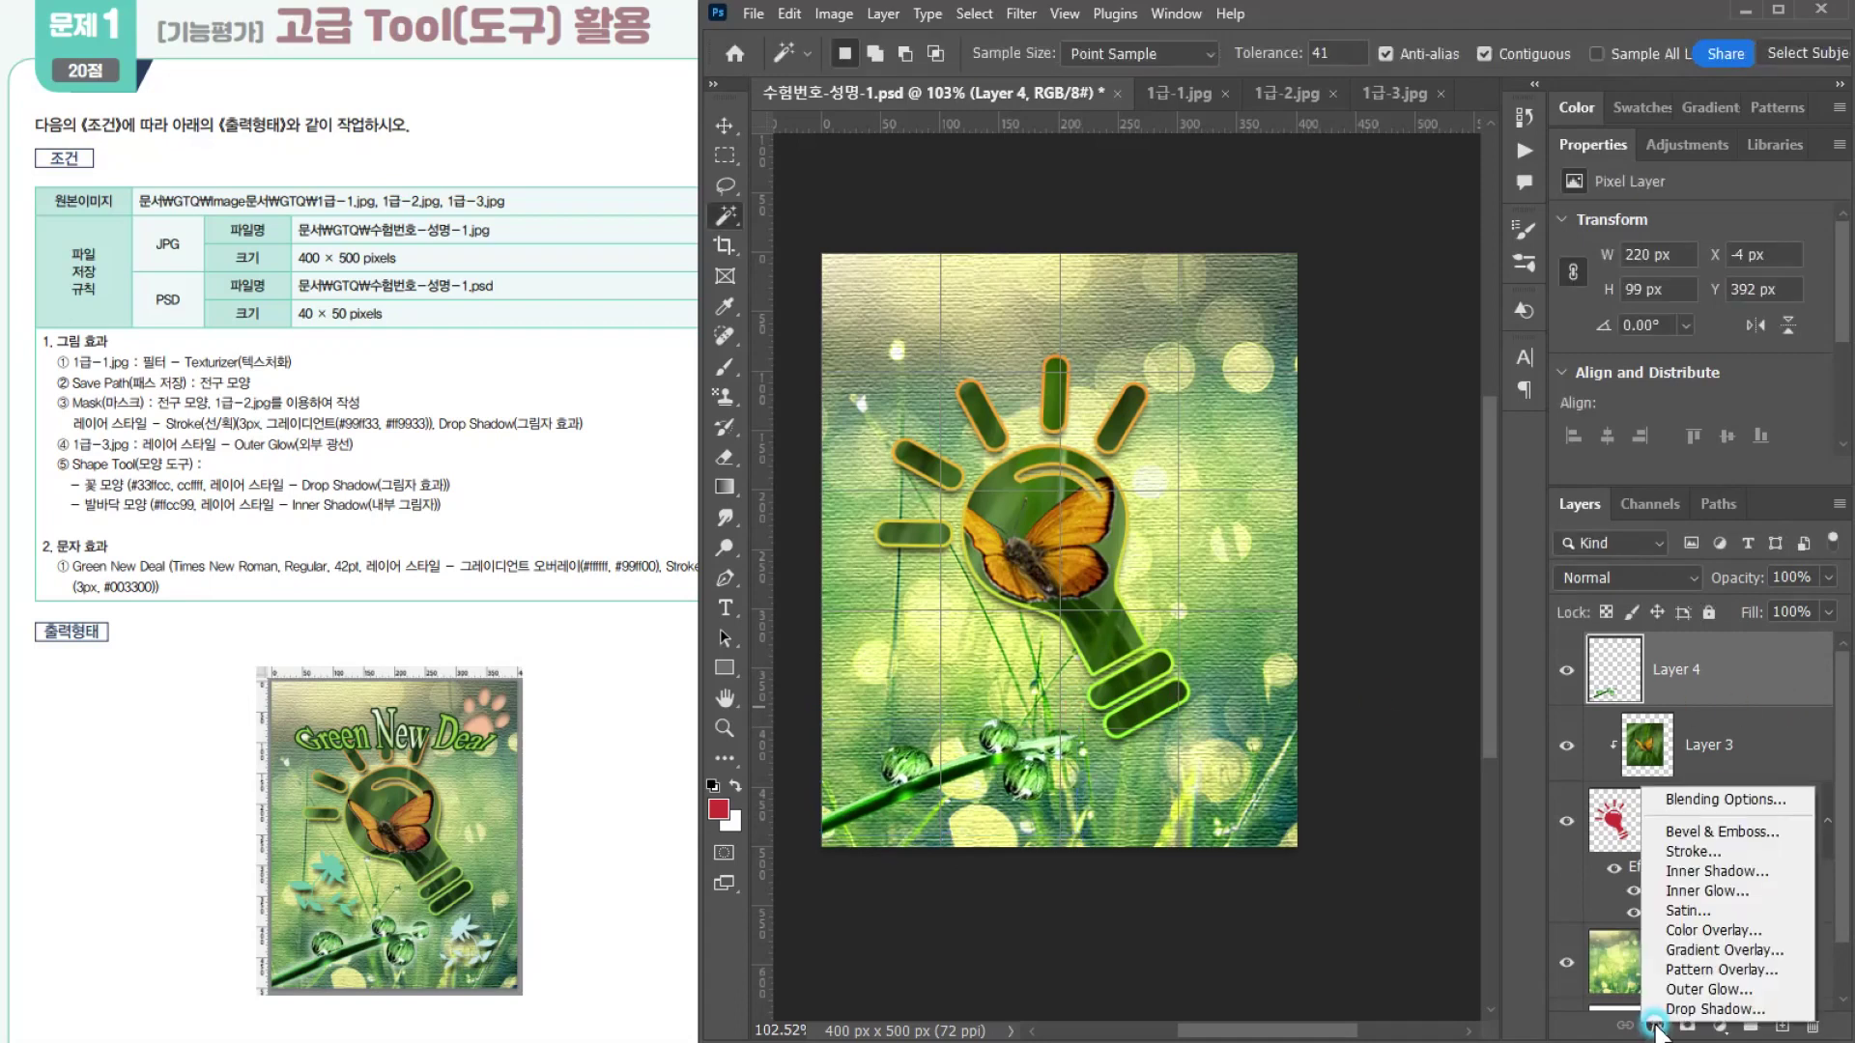
pyautogui.click(1670, 968)
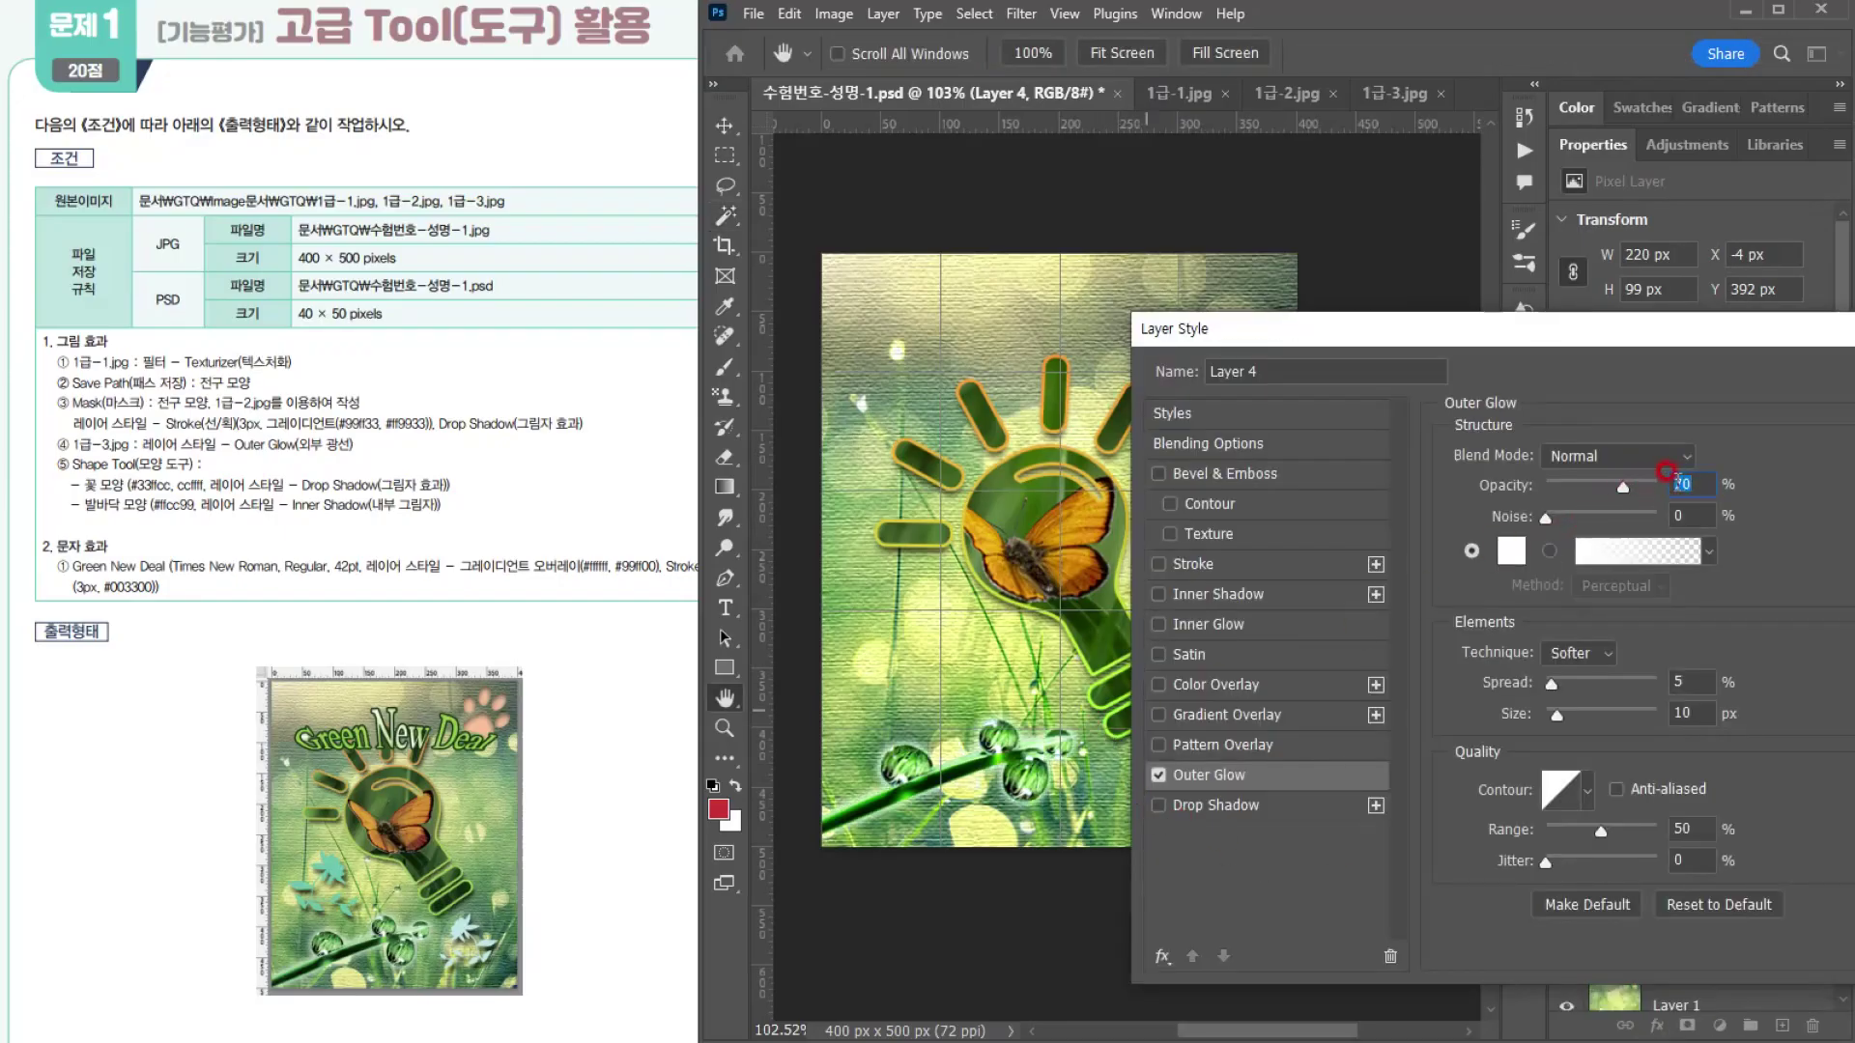
pyautogui.moveTo(1551, 686); pyautogui.dragTo(1557, 717)
pyautogui.press('Return')
pyautogui.press('w')
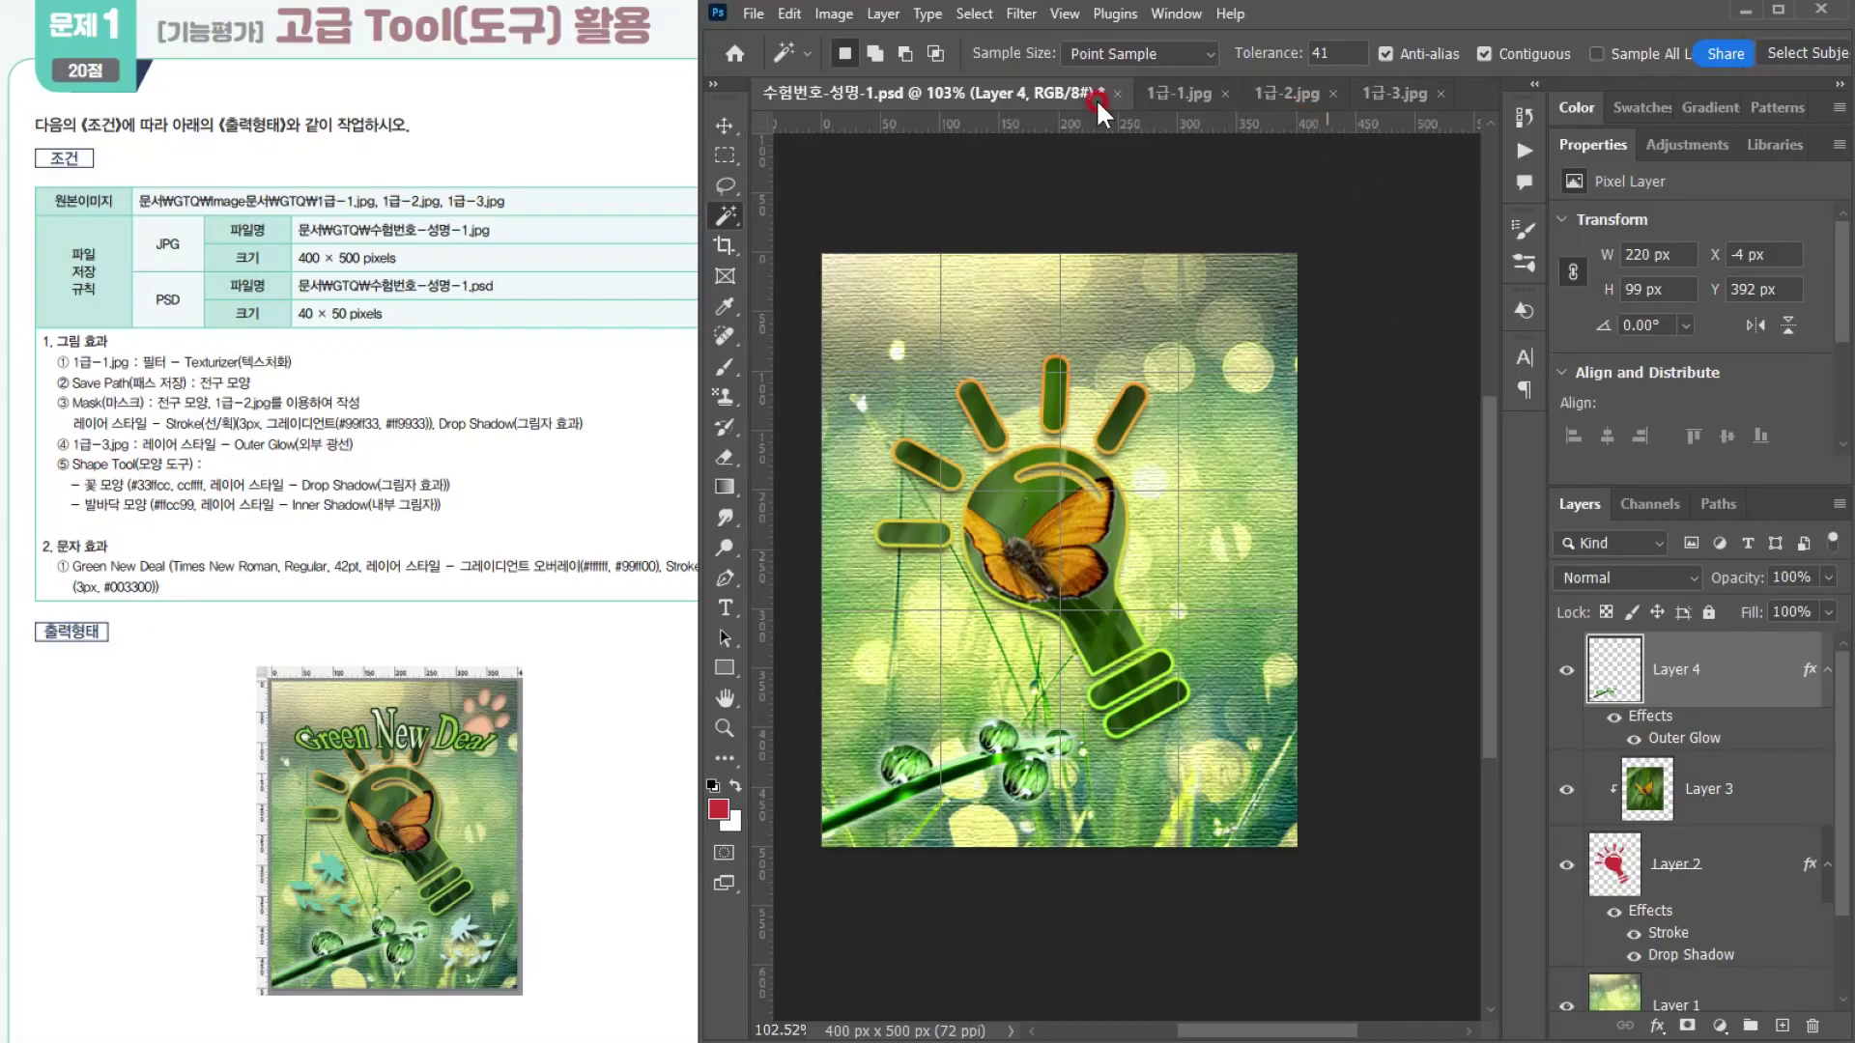
# Step: Set the Custom Shape tool to Shape mode with no stroke colour
pyautogui.moveTo(727, 669); pyautogui.dragTo(847, 779)
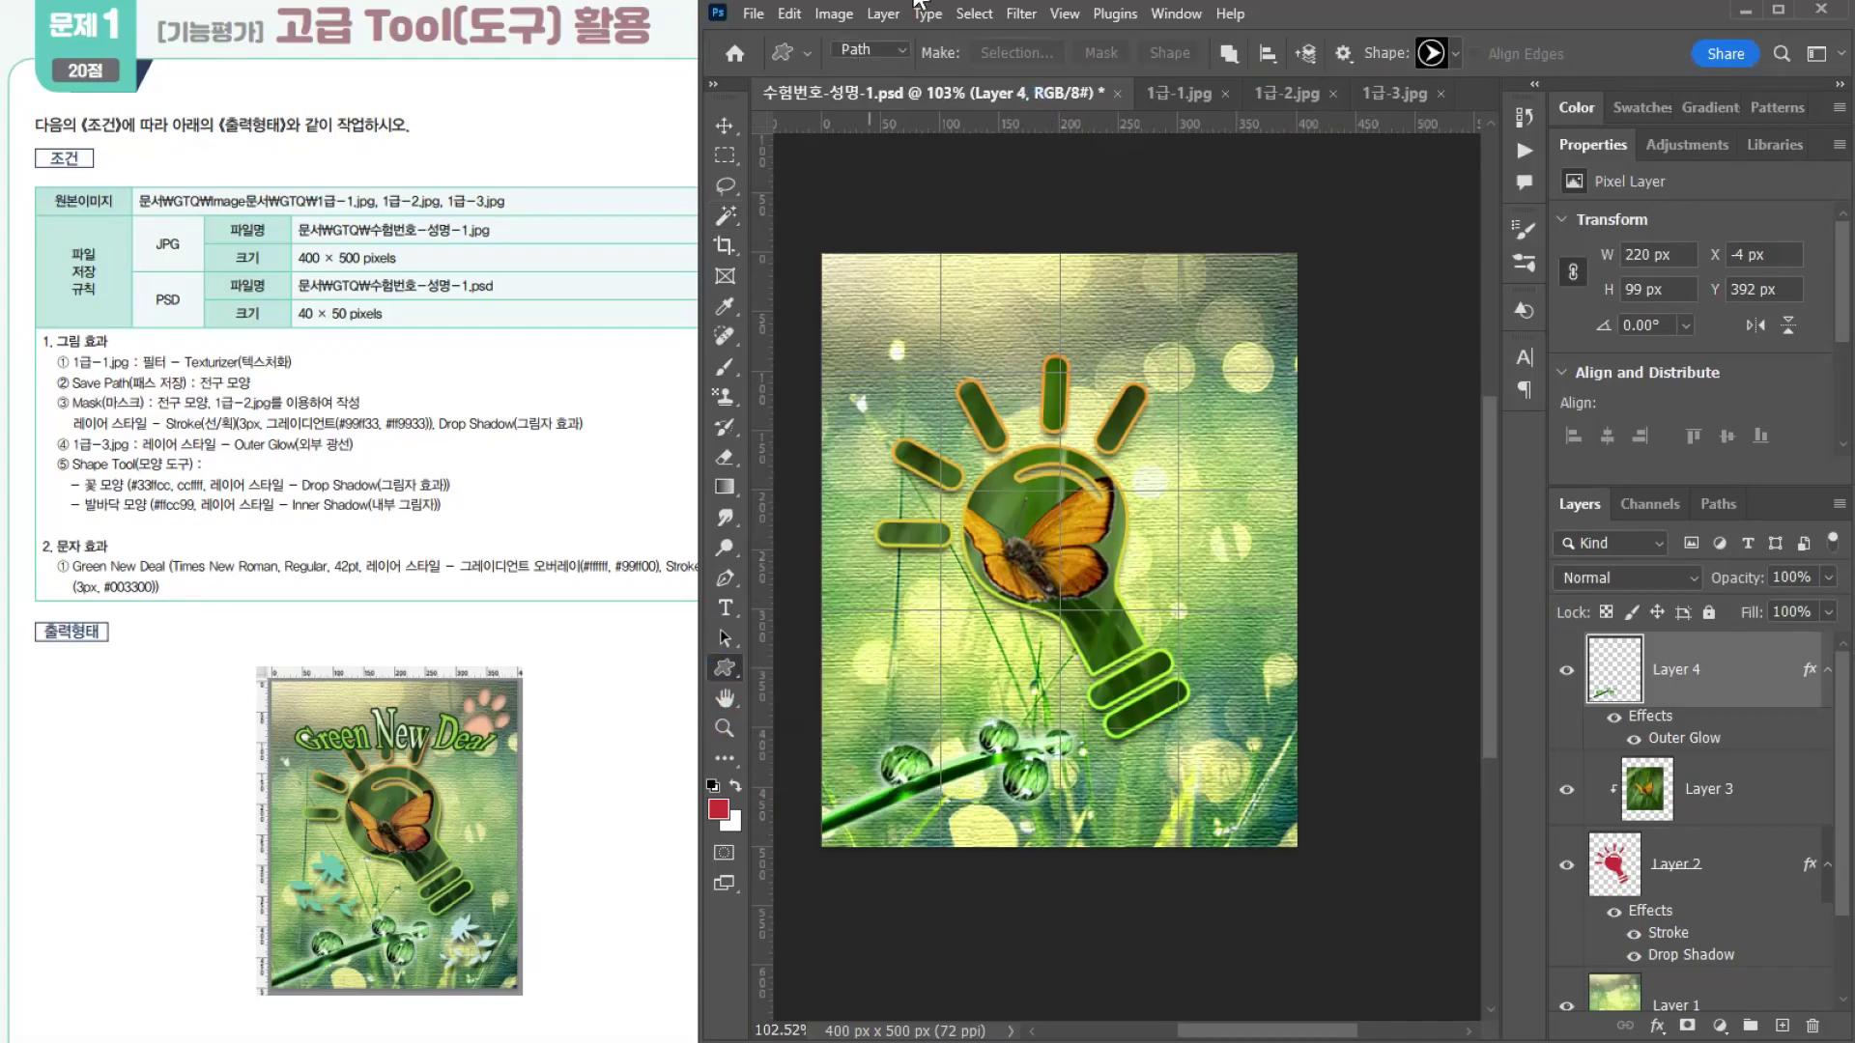
pyautogui.click(880, 54)
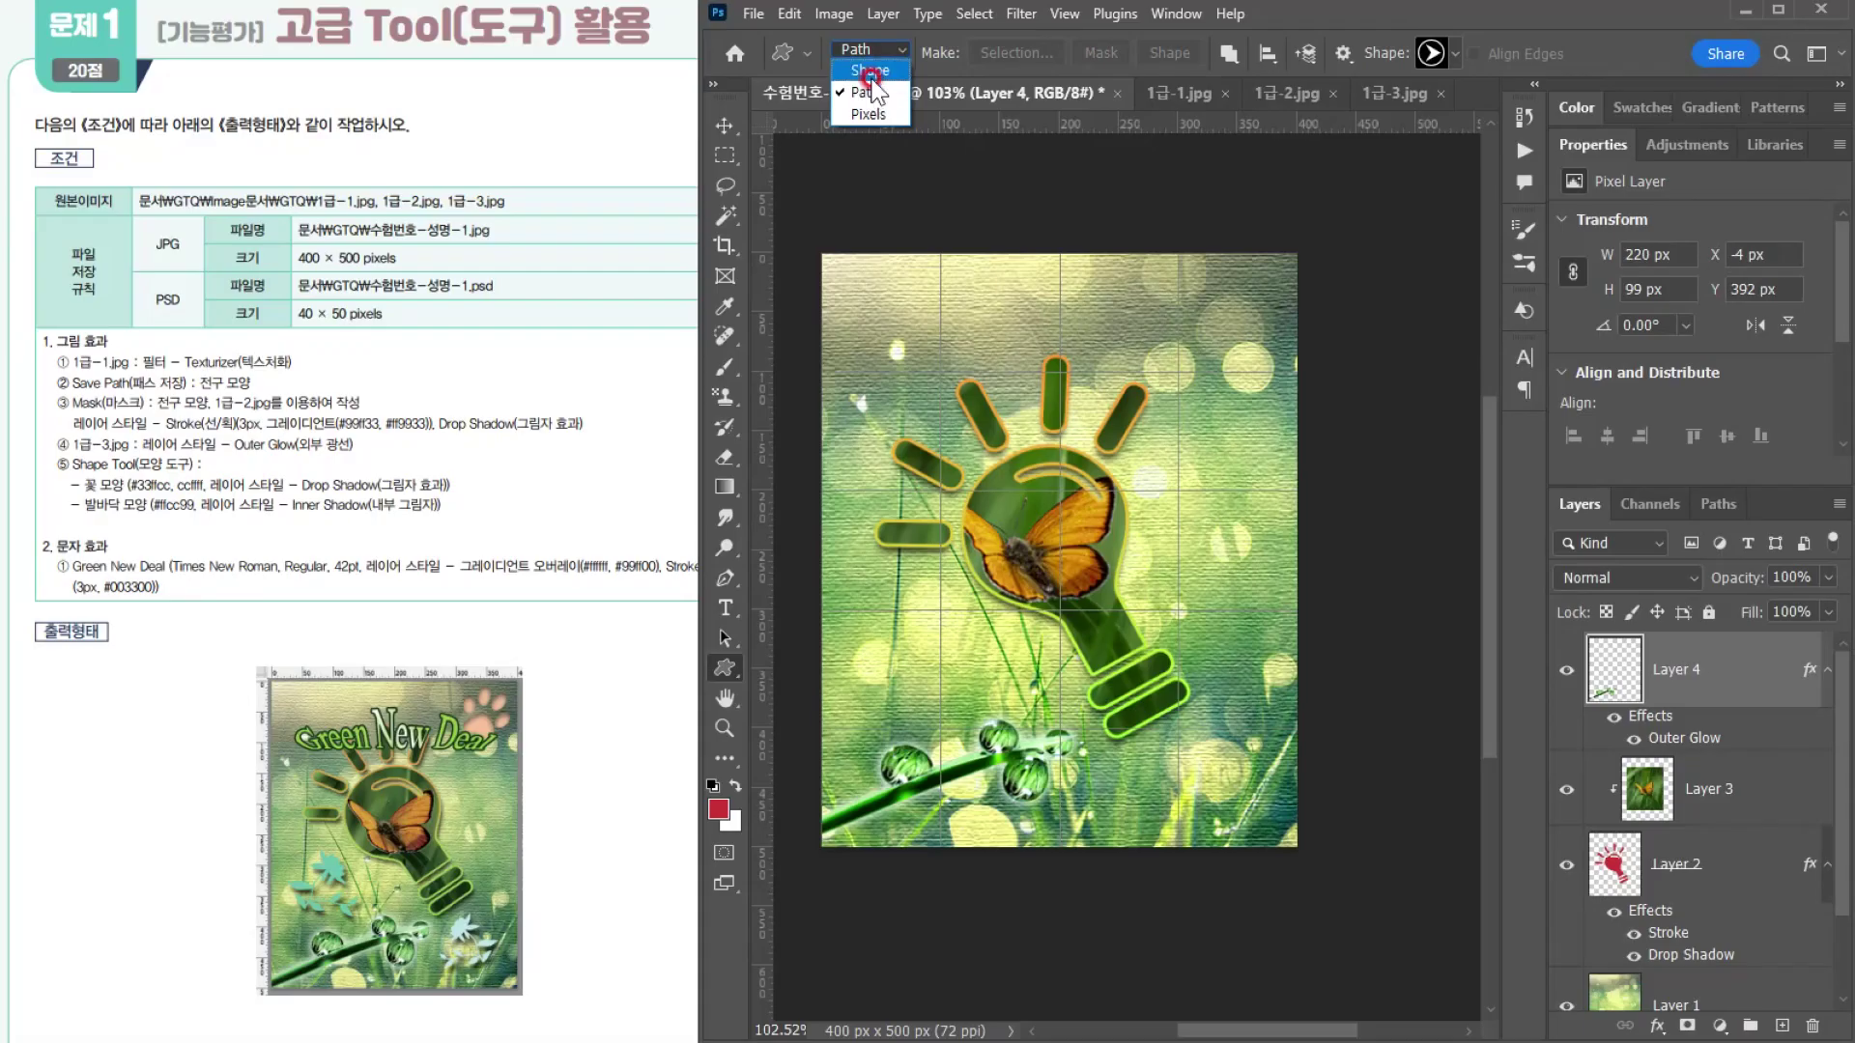
pyautogui.click(870, 71)
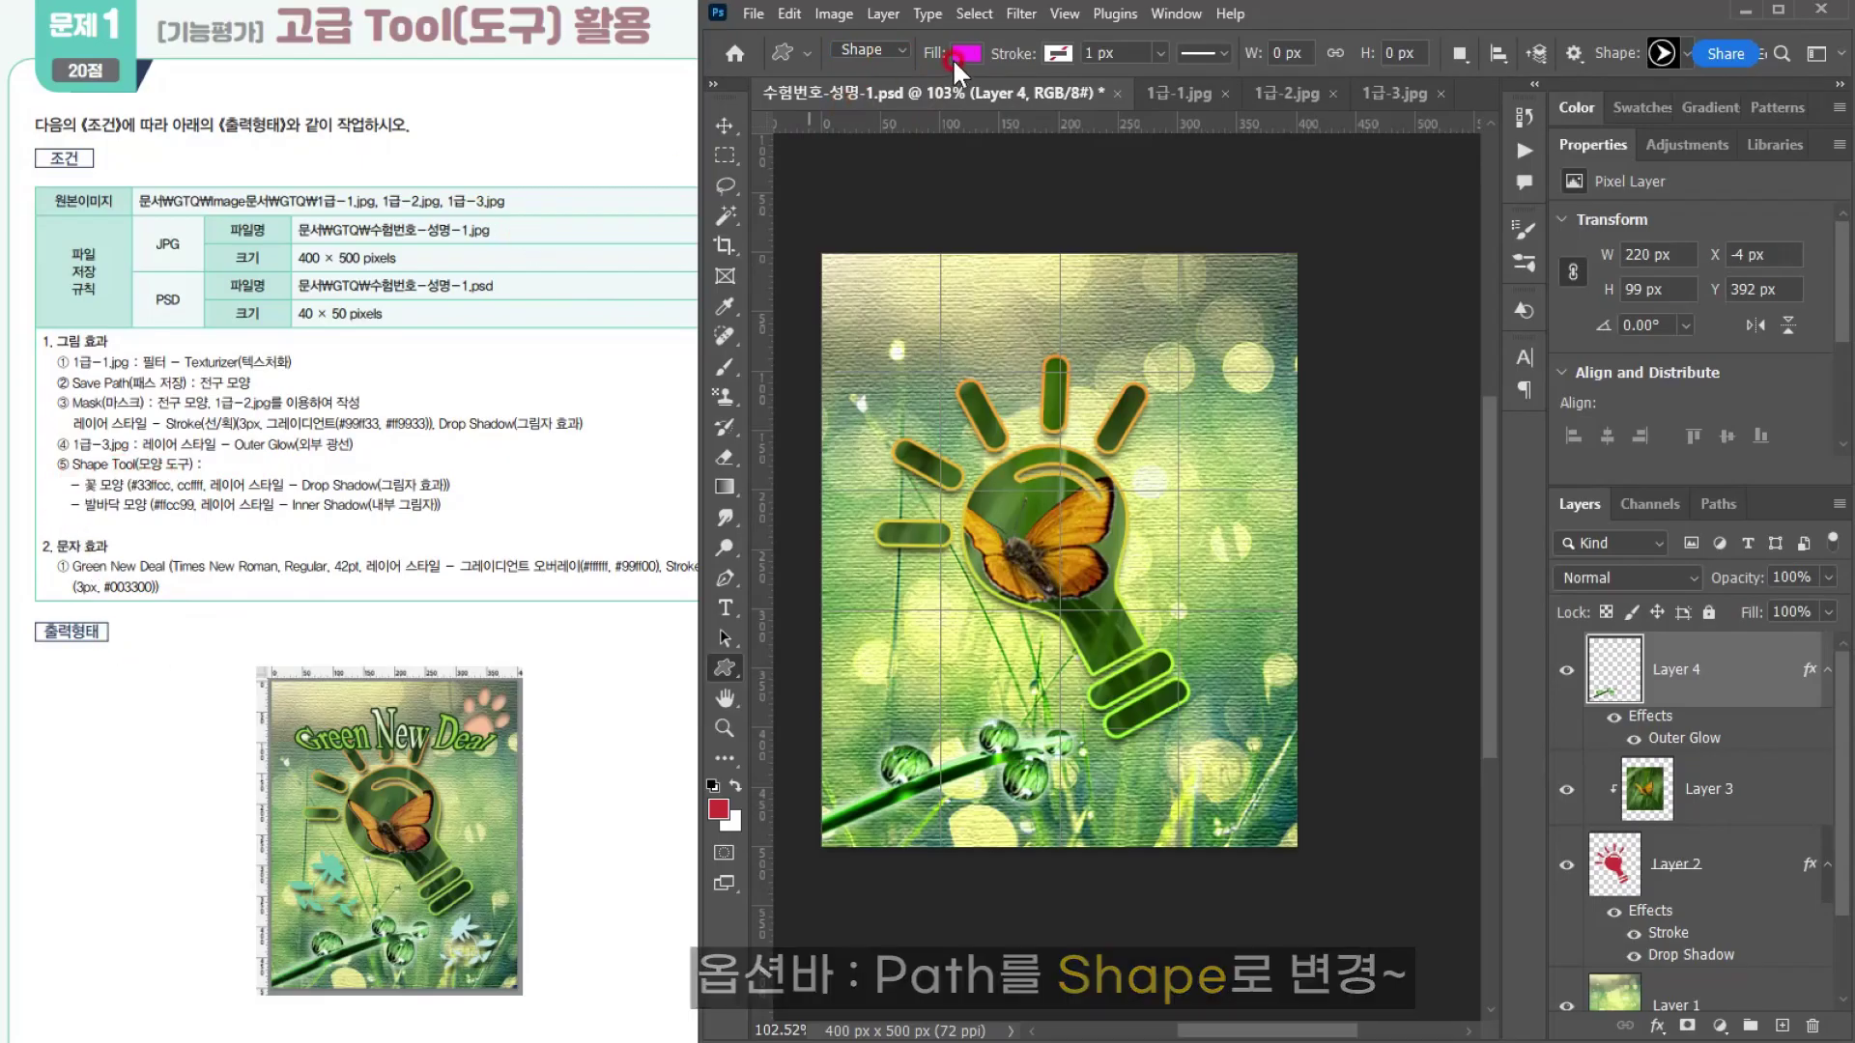
pyautogui.click(1059, 53)
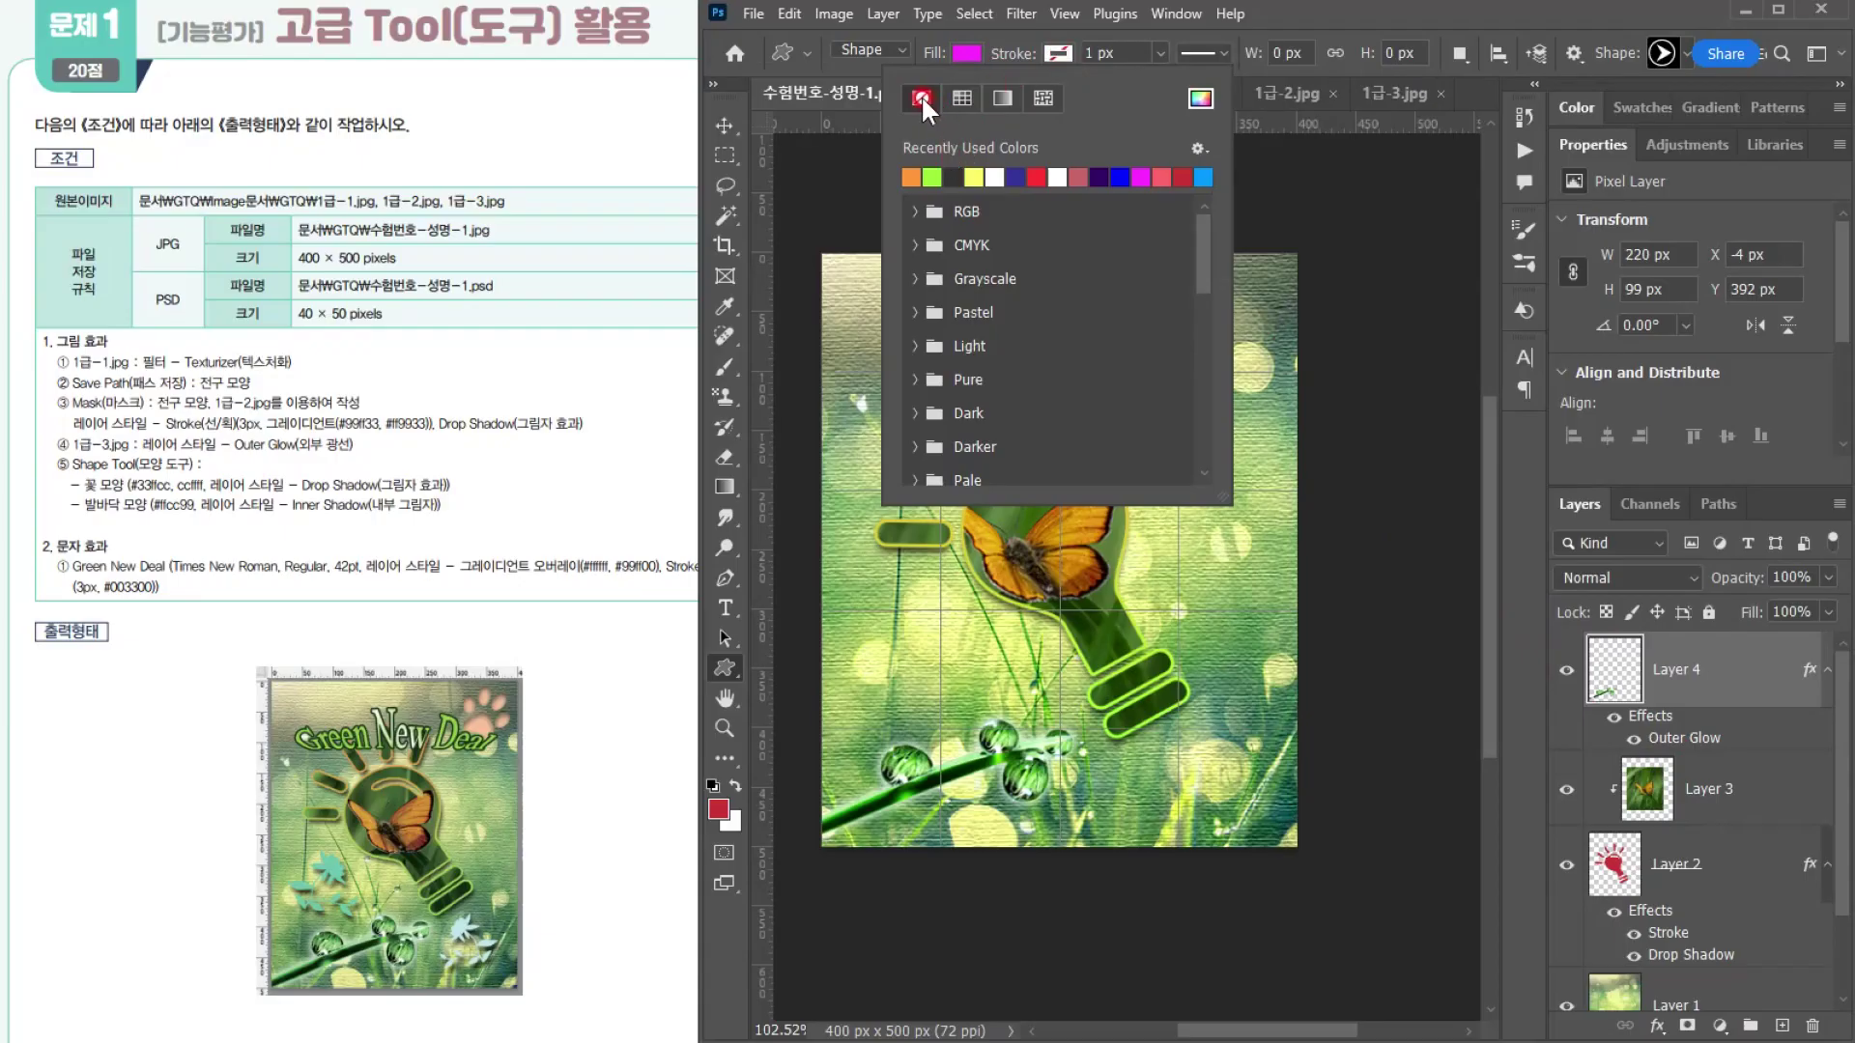
pyautogui.click(1058, 52)
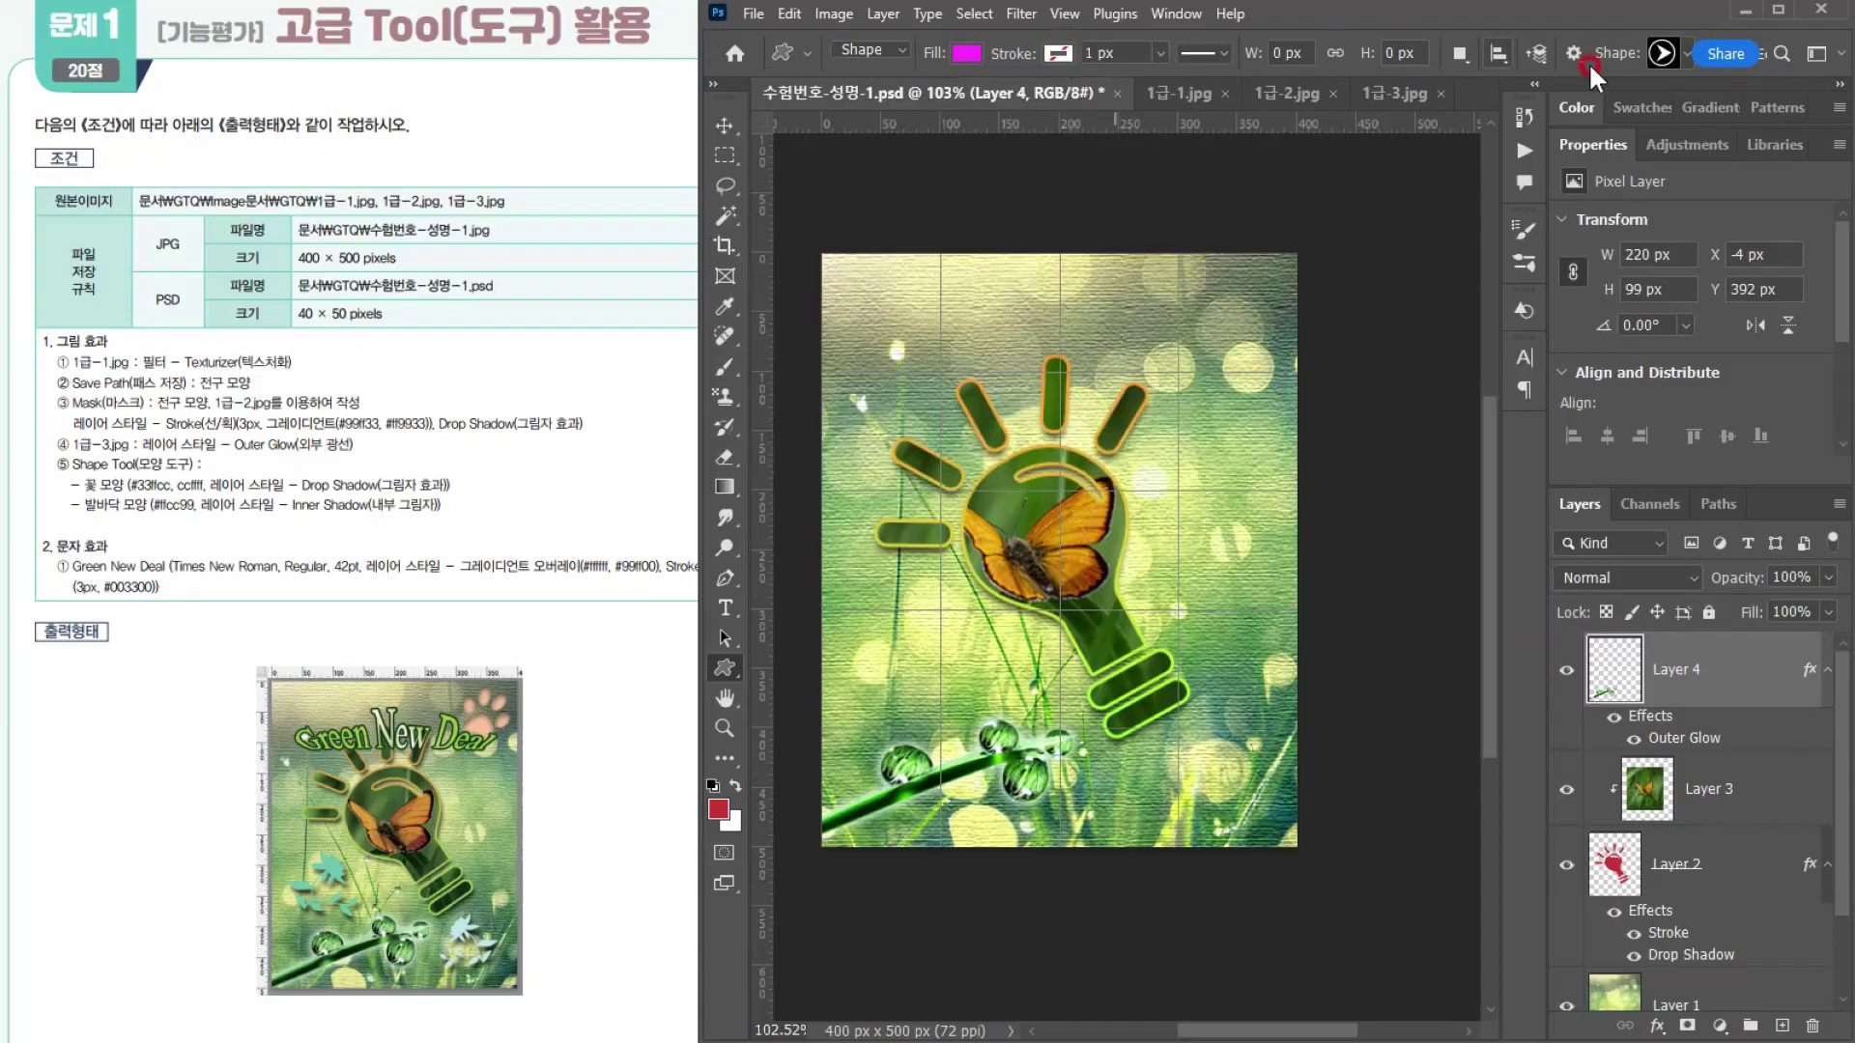
# Step: Check the custom shape library and its options for the Legacy Shapes and More group
pyautogui.click(1681, 51)
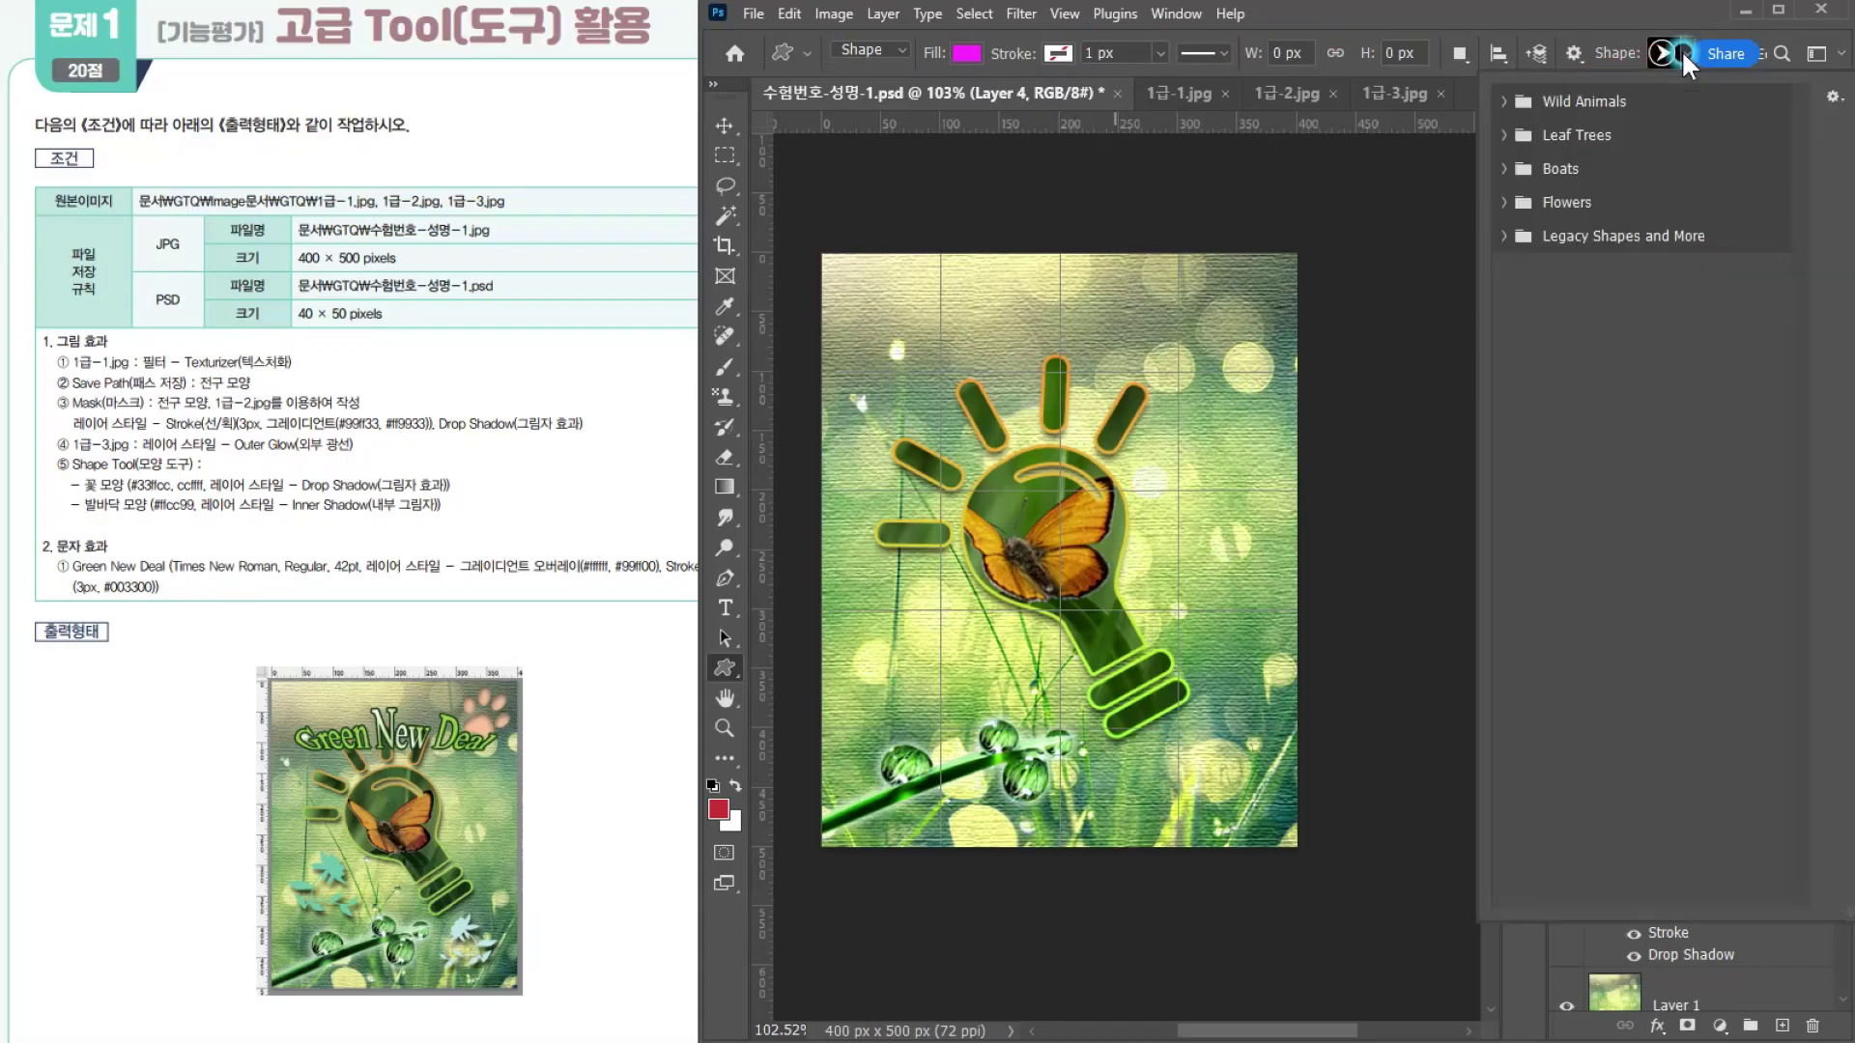
pyautogui.click(1504, 235)
pyautogui.click(1672, 237)
pyautogui.click(1175, 14)
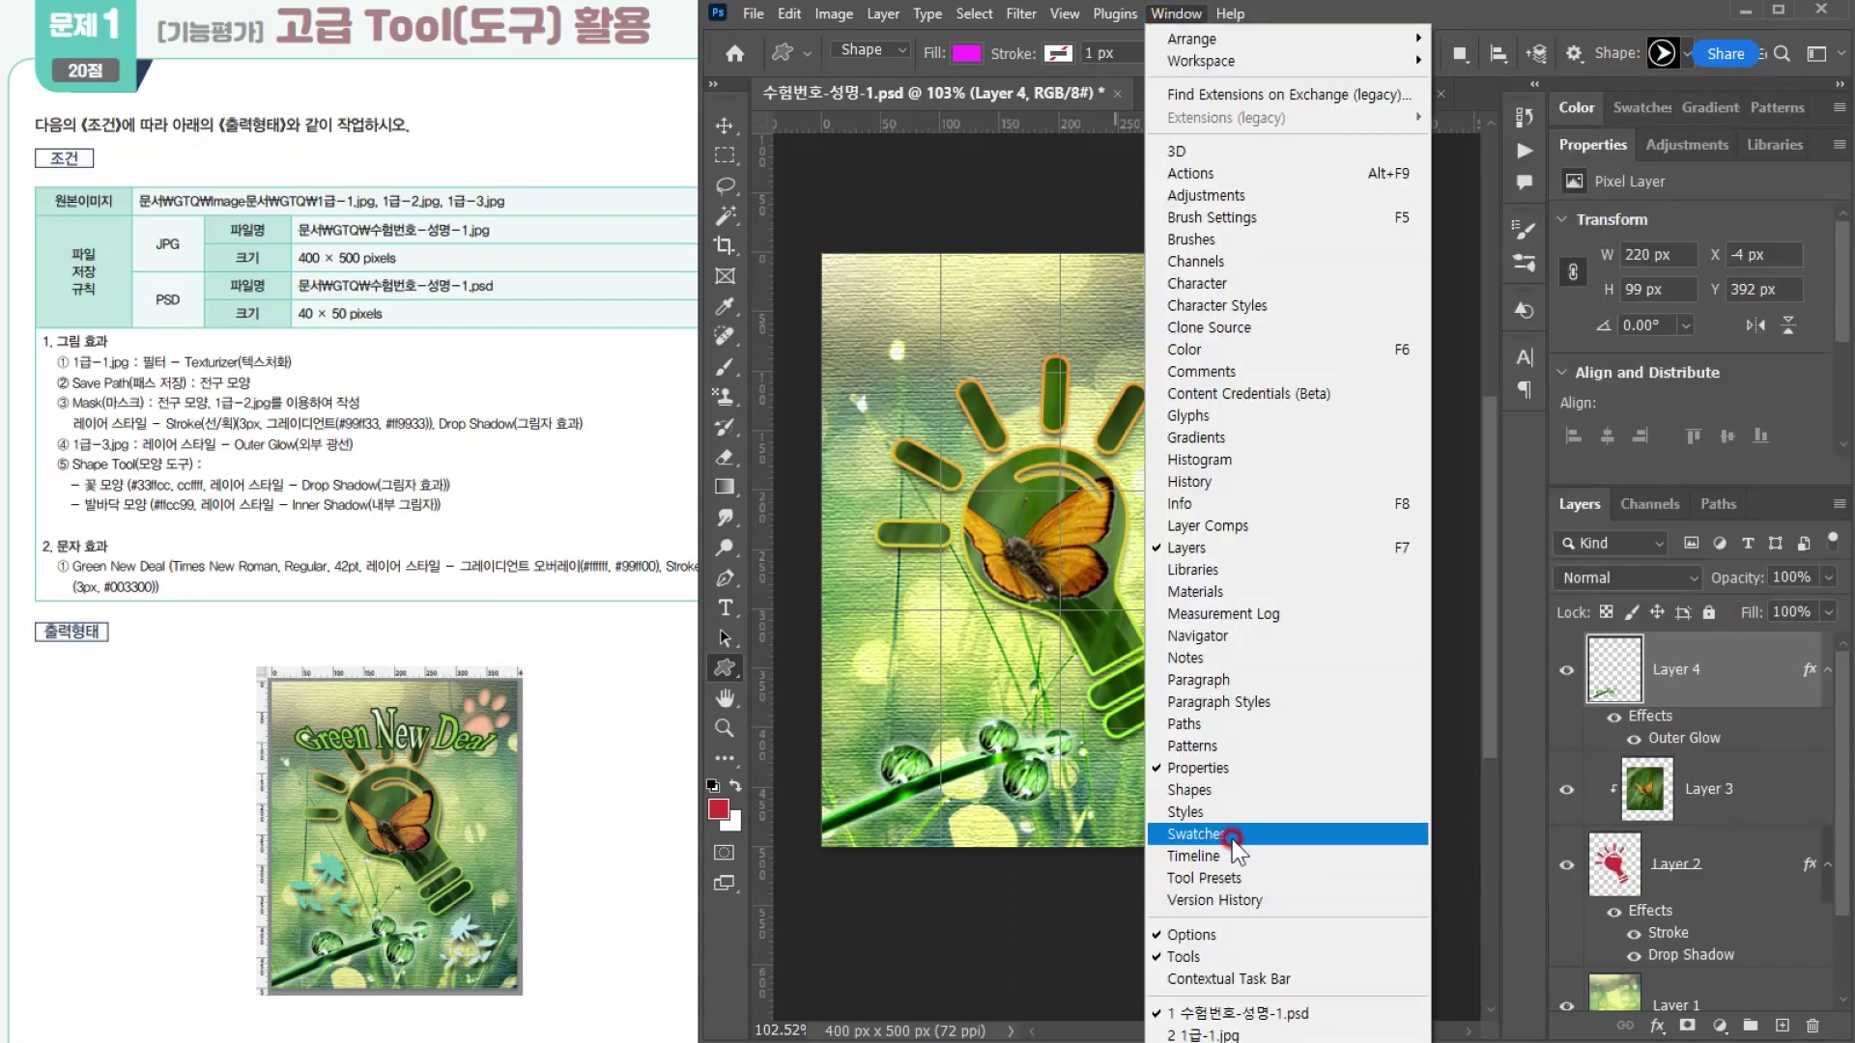
pyautogui.click(1207, 789)
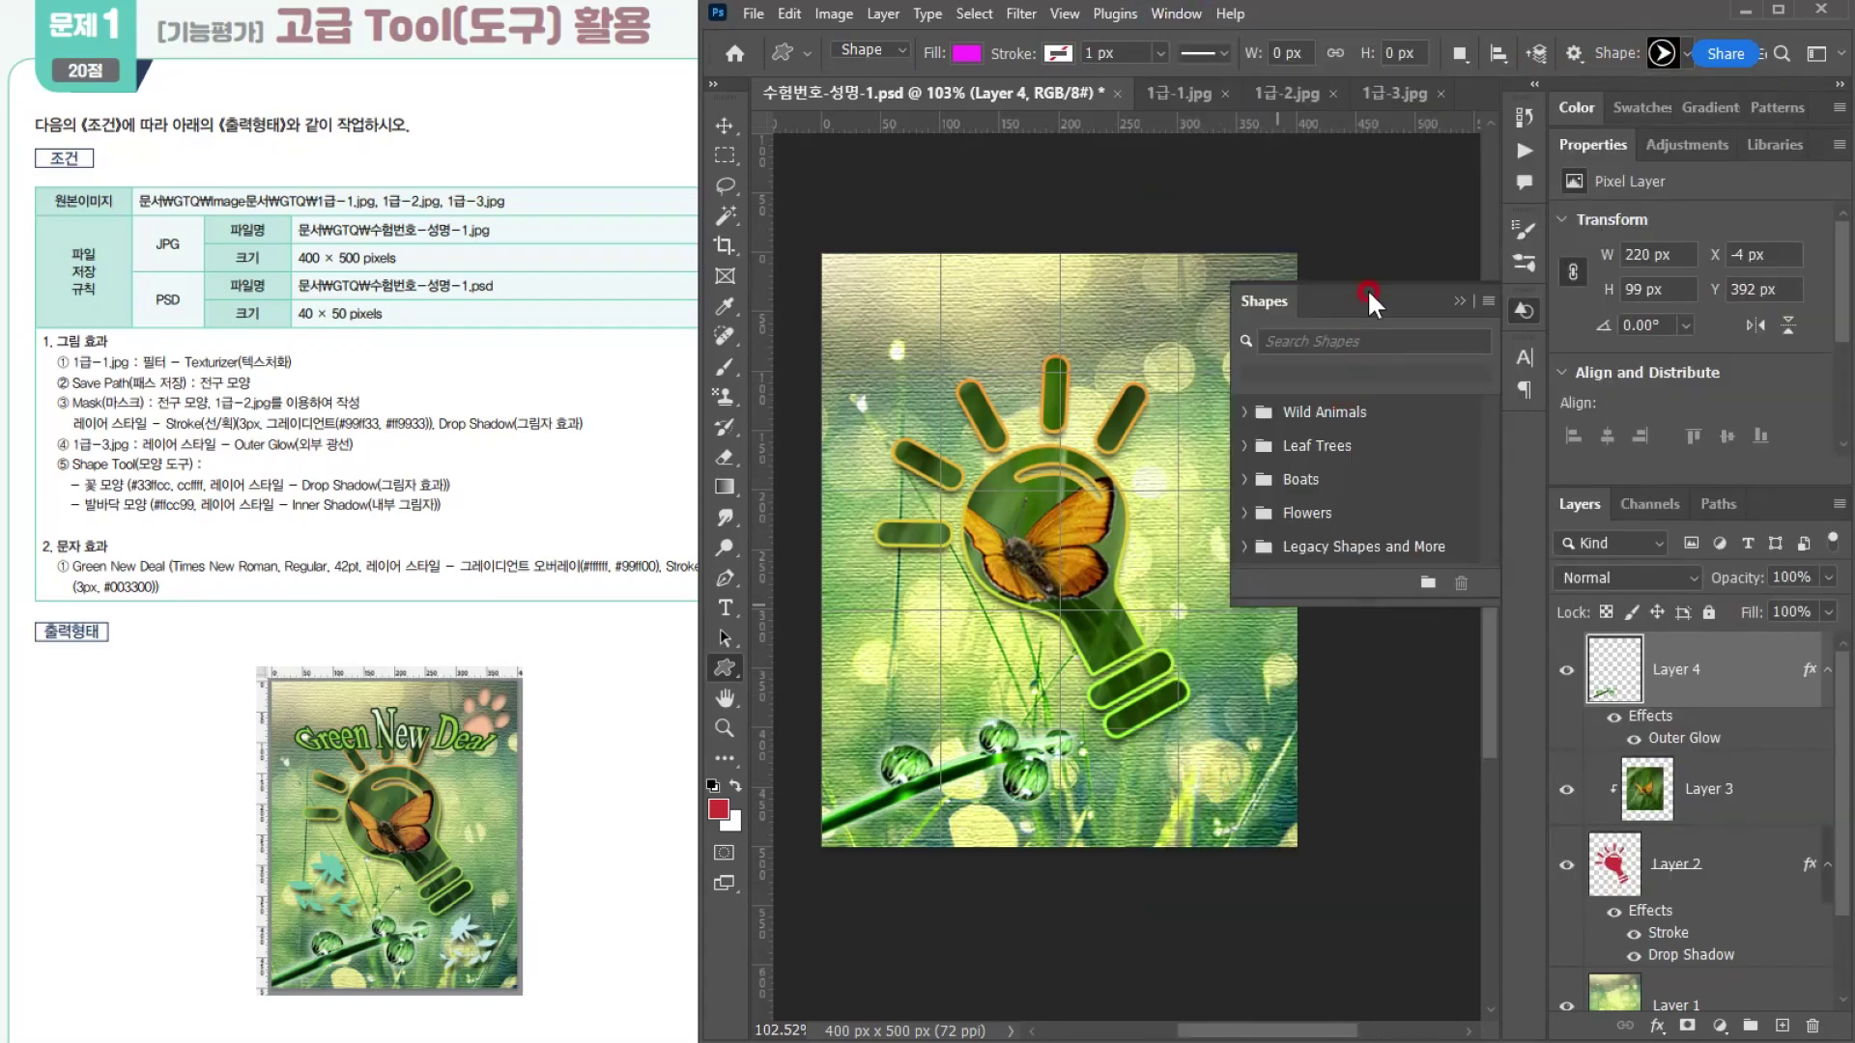
pyautogui.click(1488, 302)
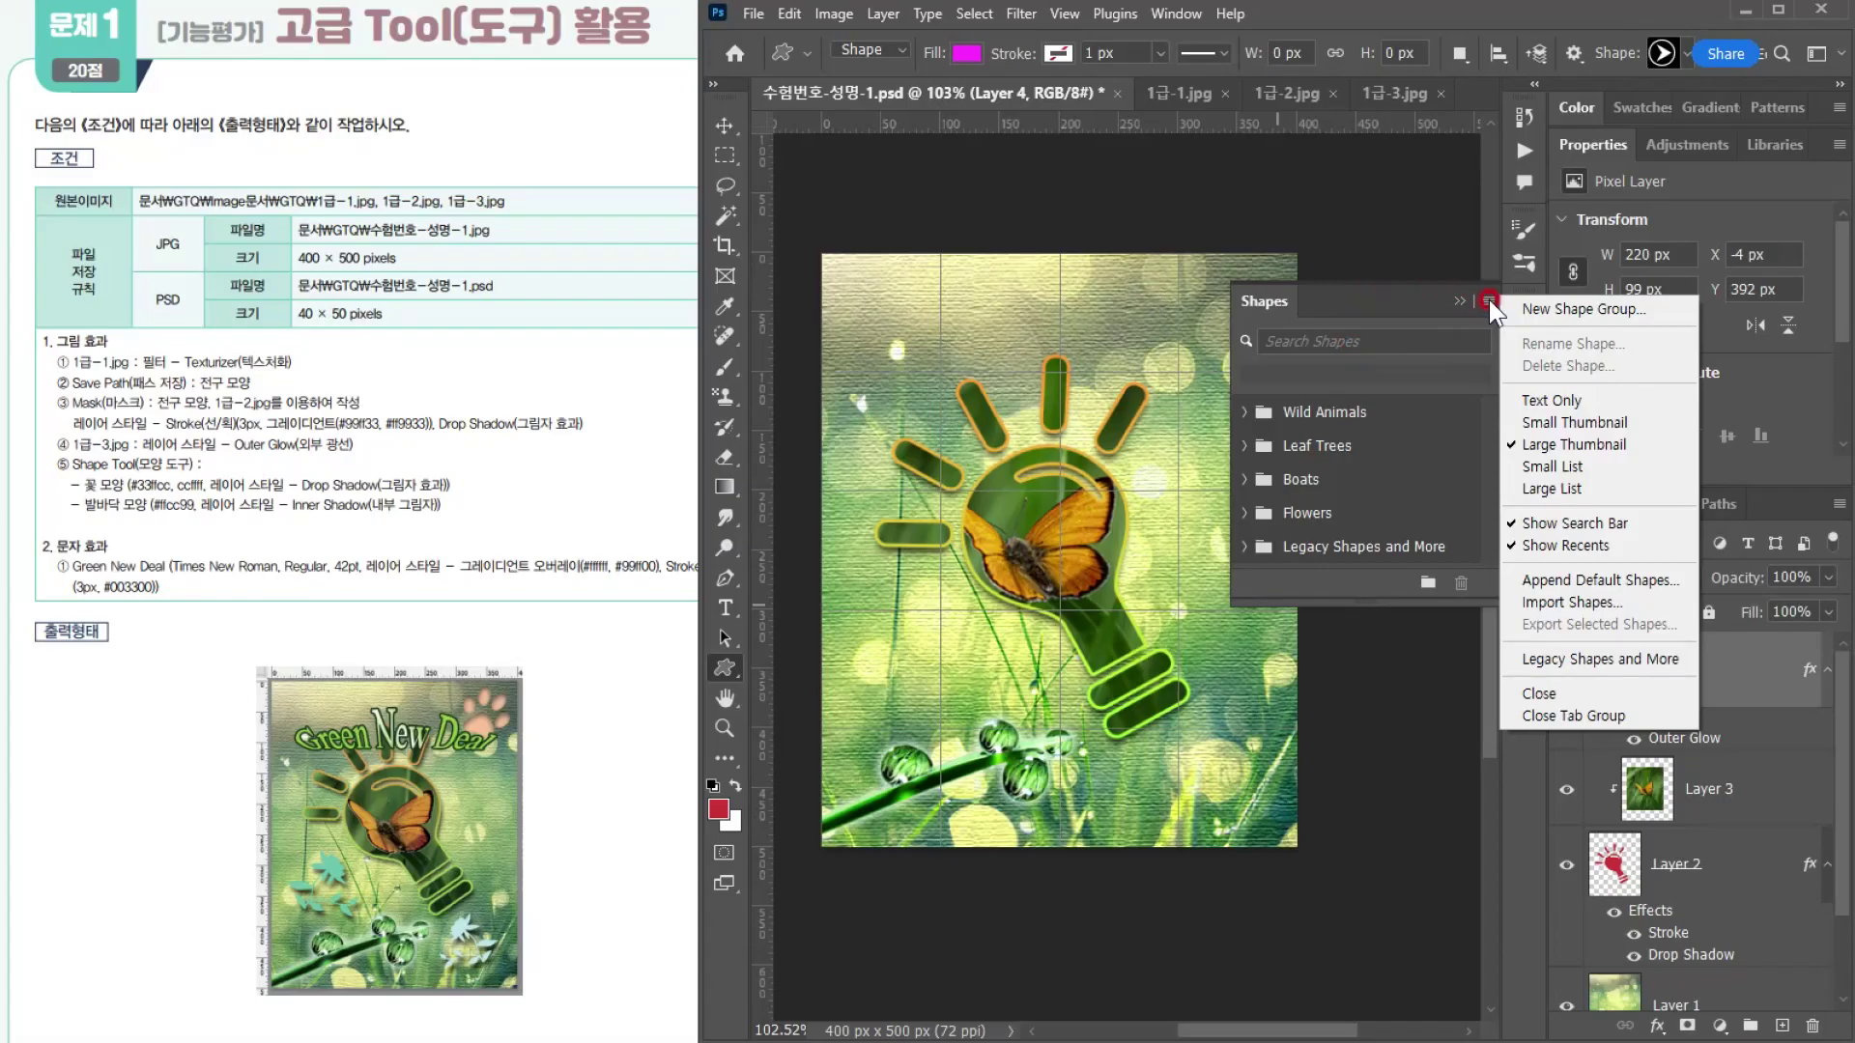
pyautogui.click(1506, 543)
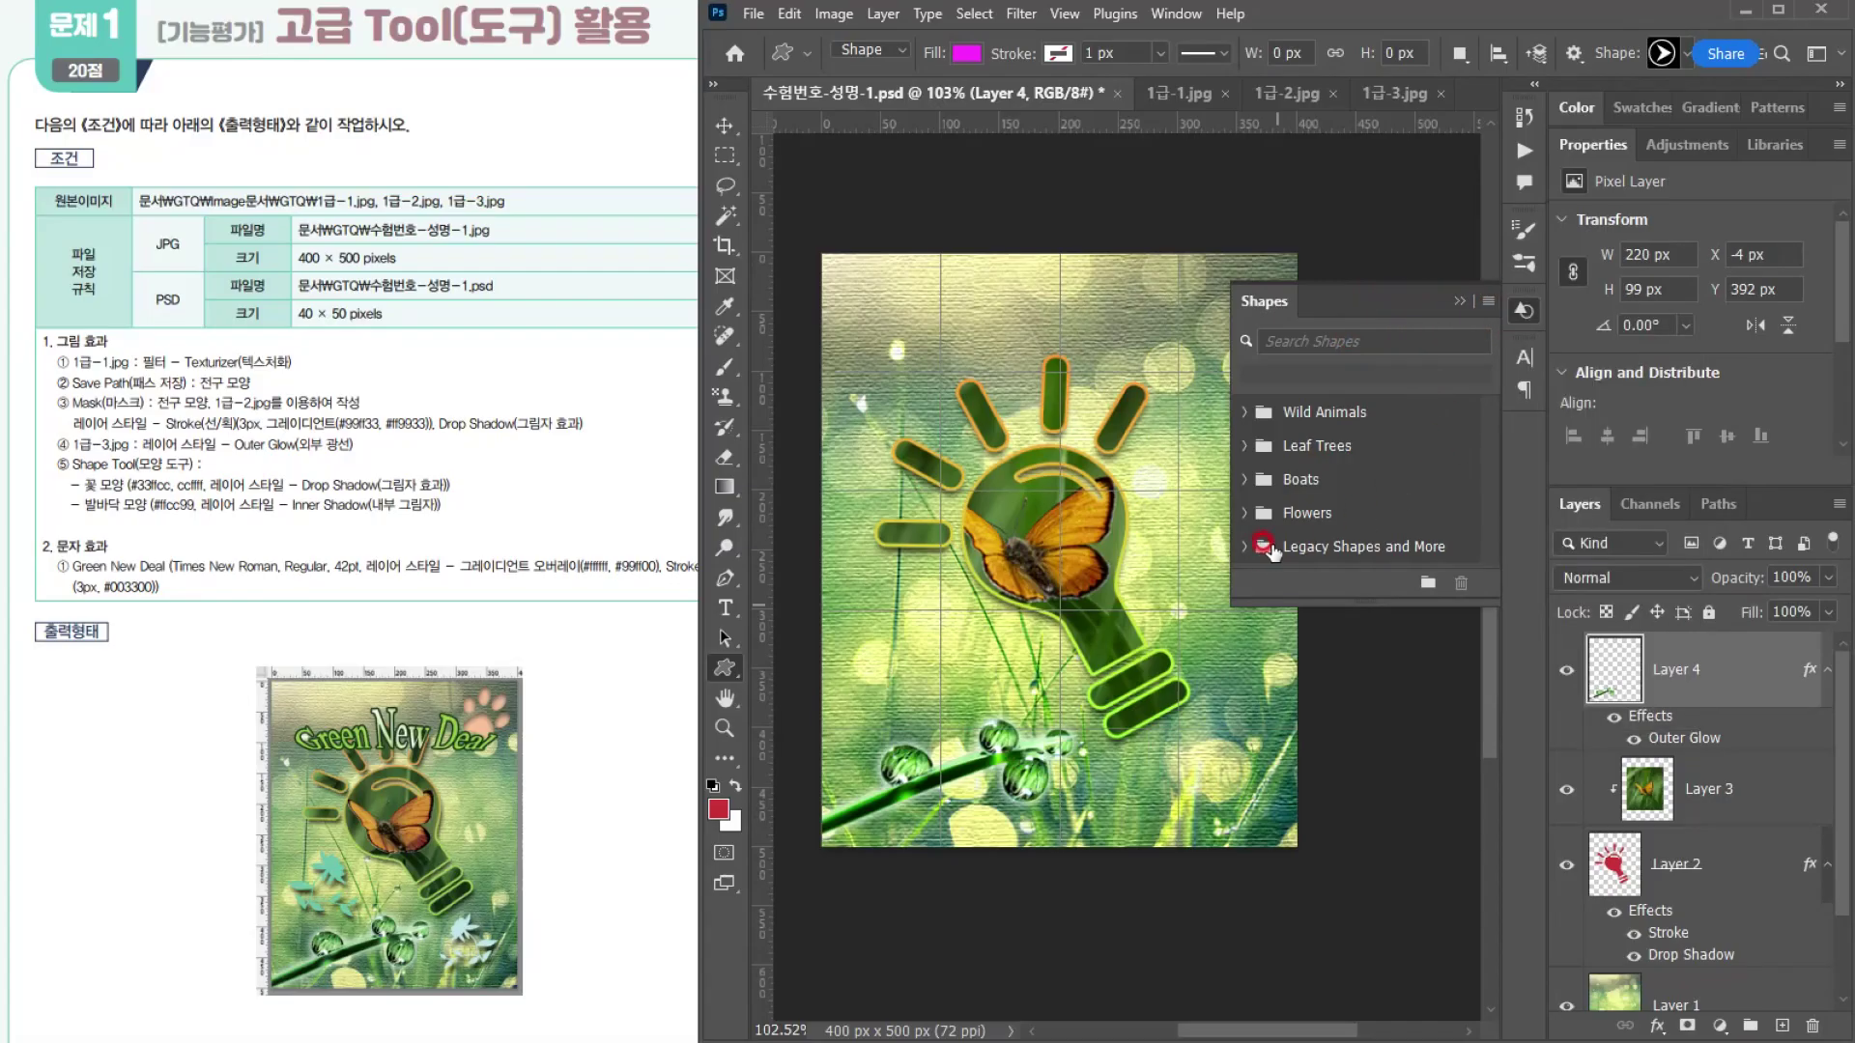
pyautogui.click(1453, 300)
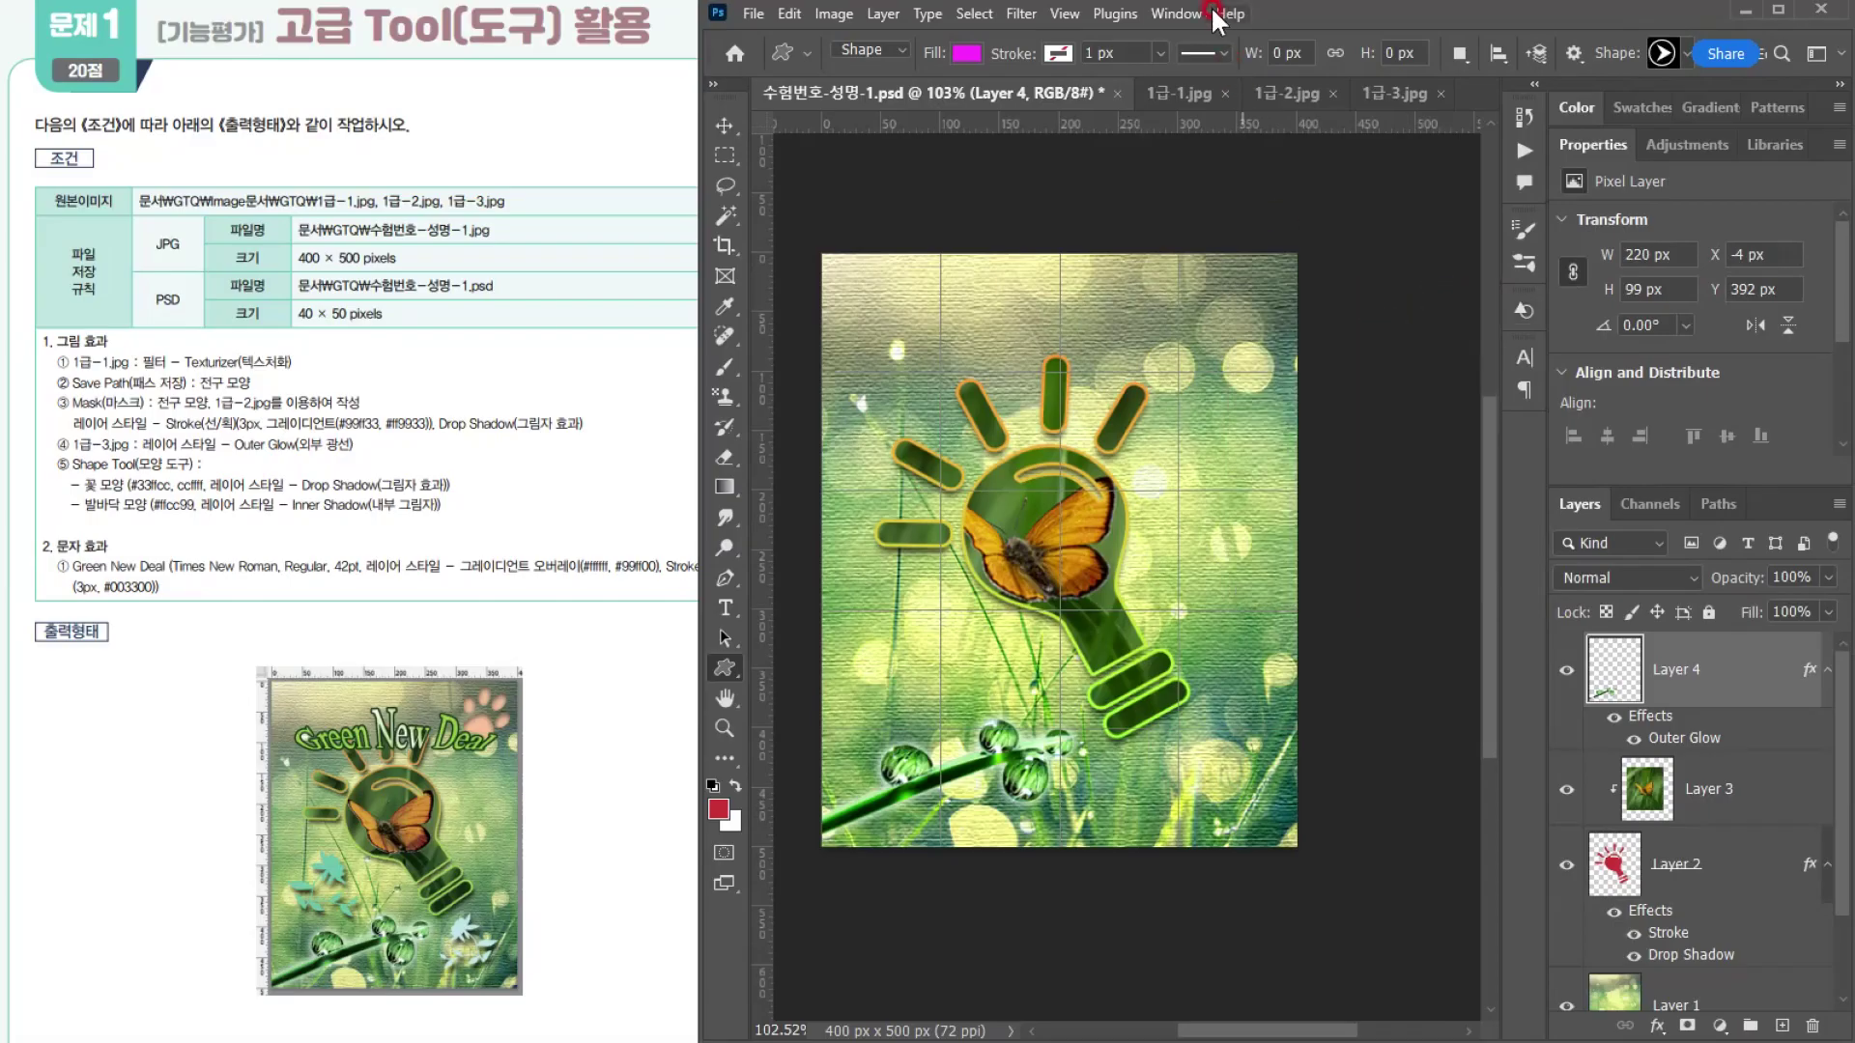
# Step: Draw the Flower 2 custom shape from the legacy Nature group, about 112 × 104 px, below and left of the bulb
pyautogui.click(1683, 52)
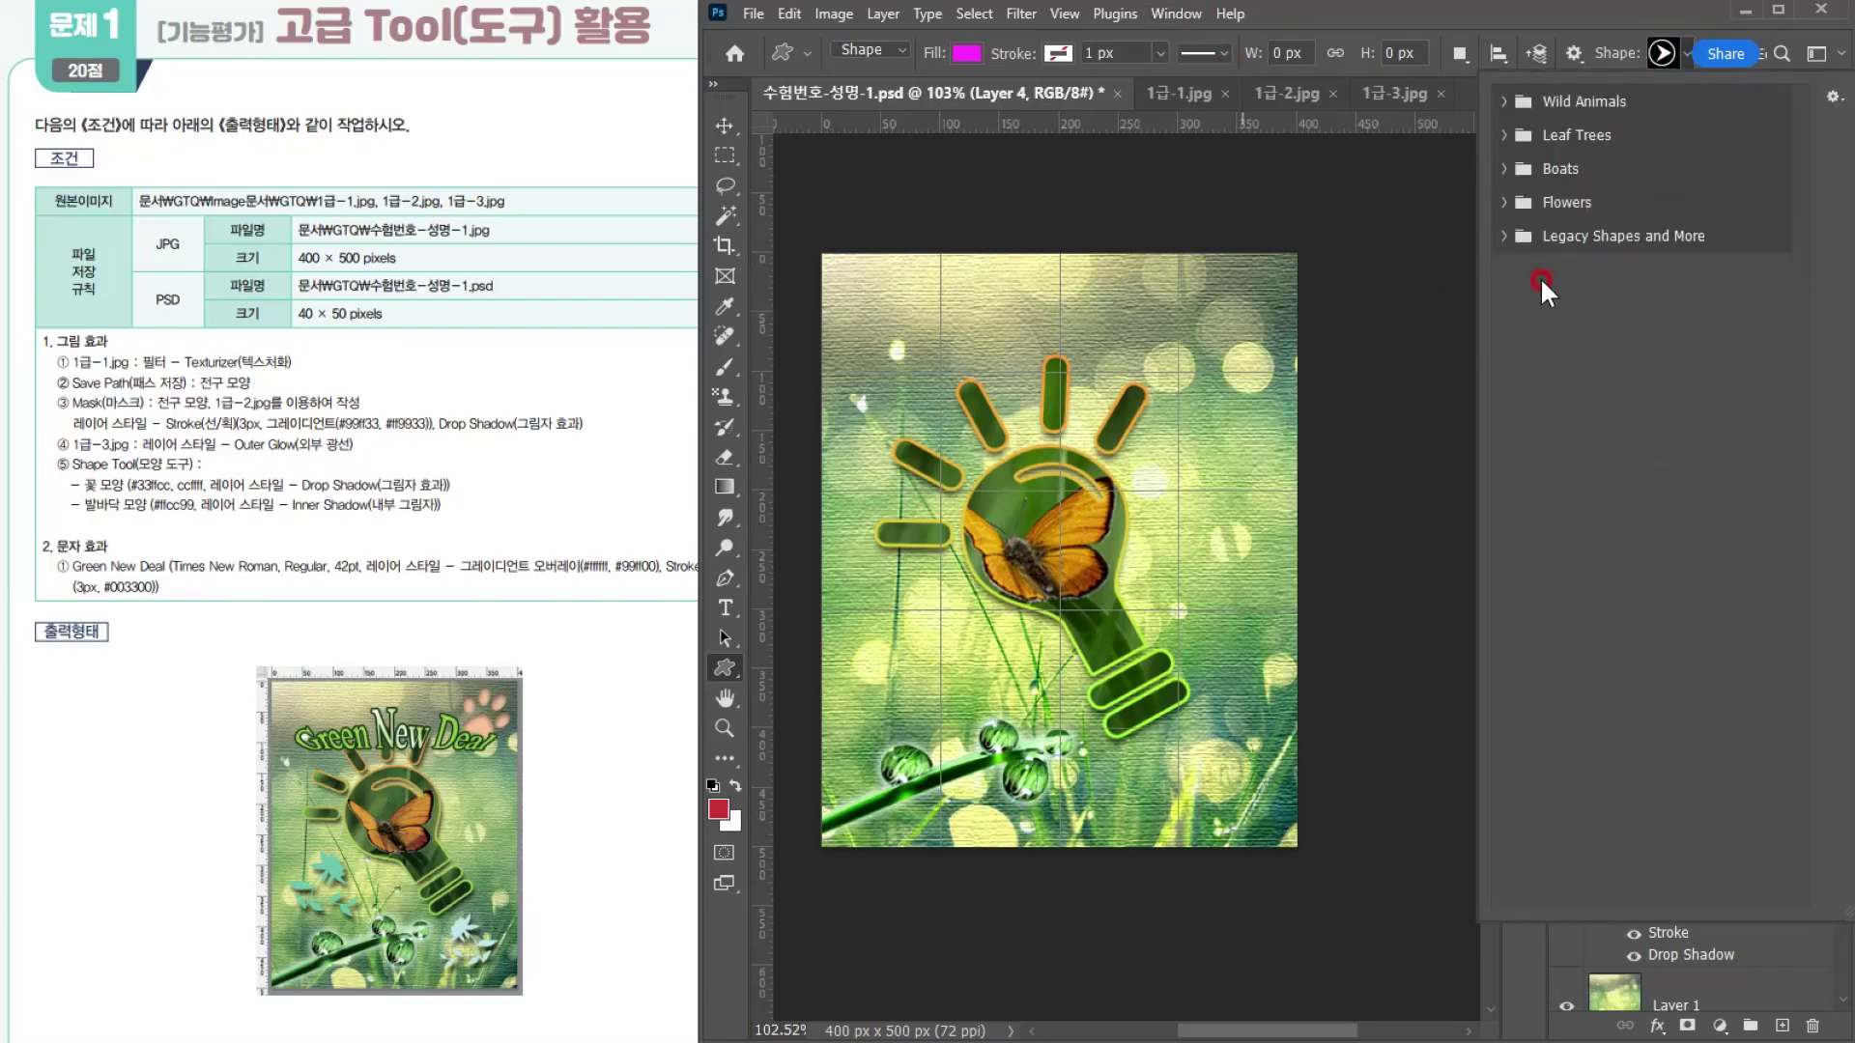
pyautogui.click(1503, 236)
pyautogui.click(1527, 302)
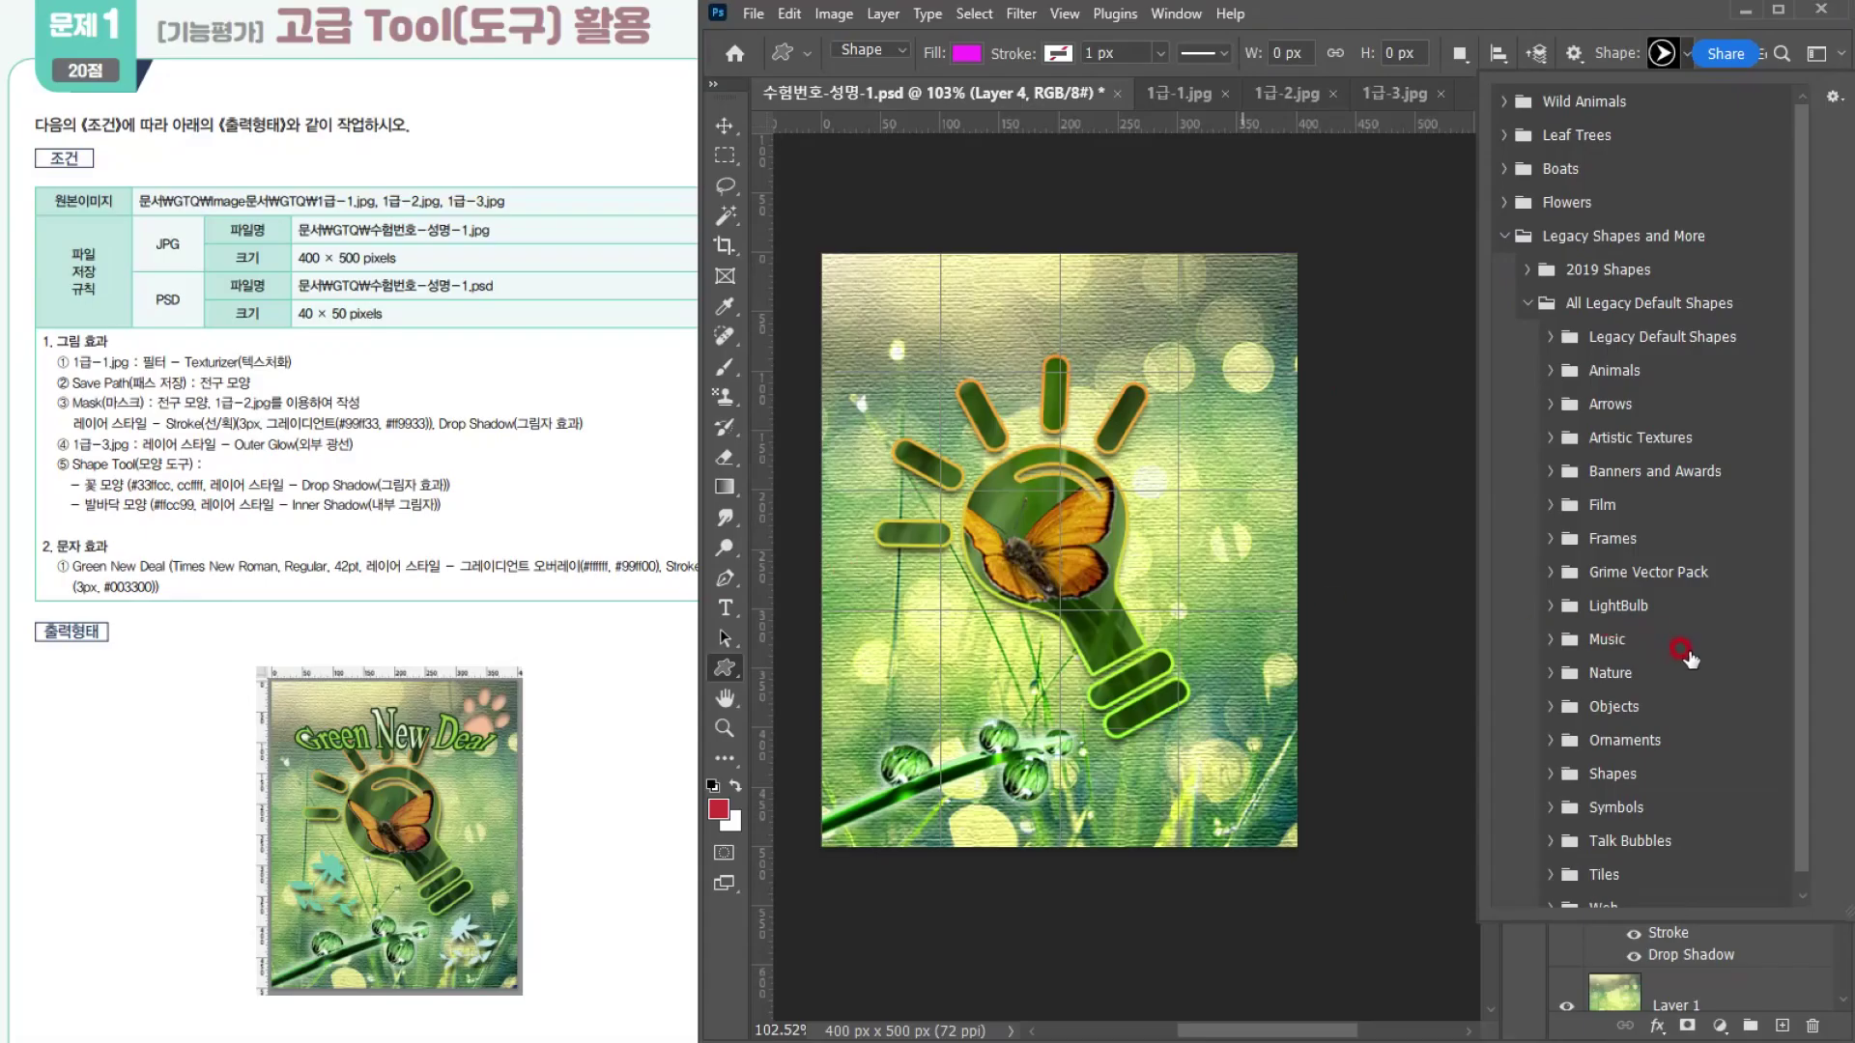
pyautogui.scroll(-1, 1683, 653)
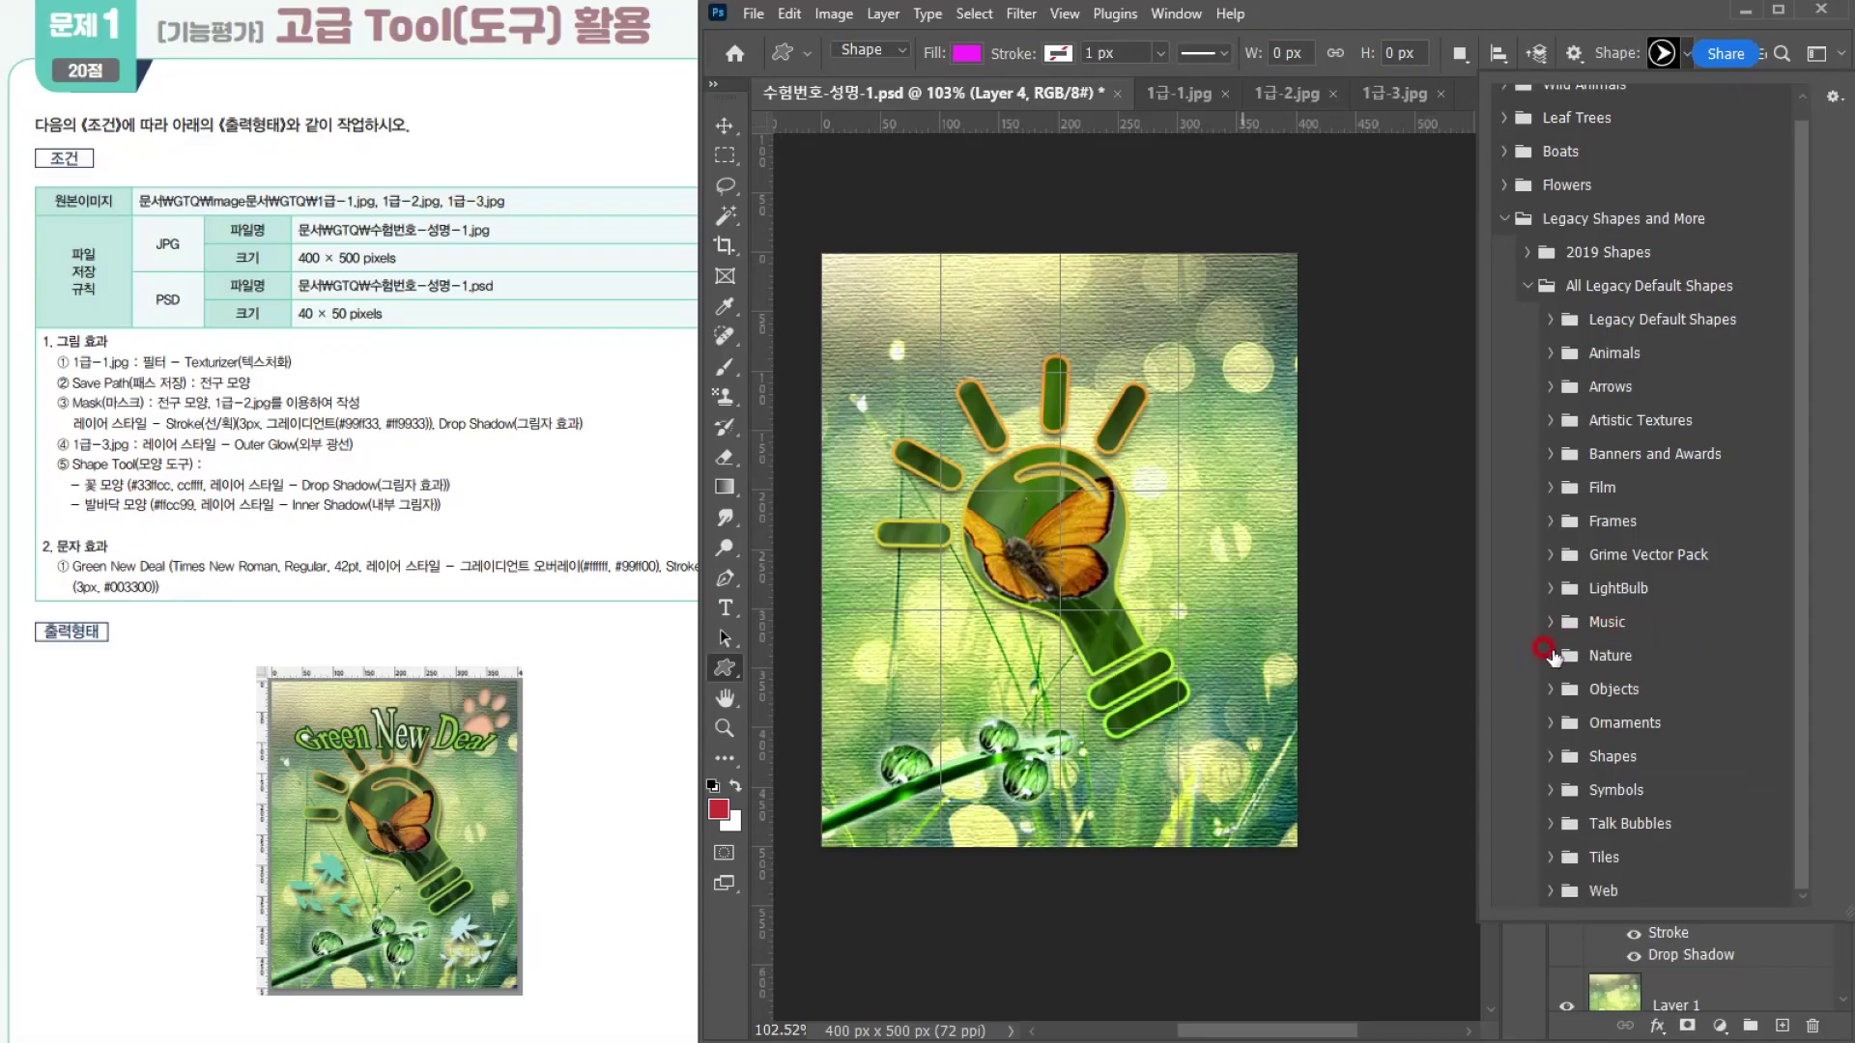
pyautogui.click(1551, 655)
pyautogui.click(1568, 824)
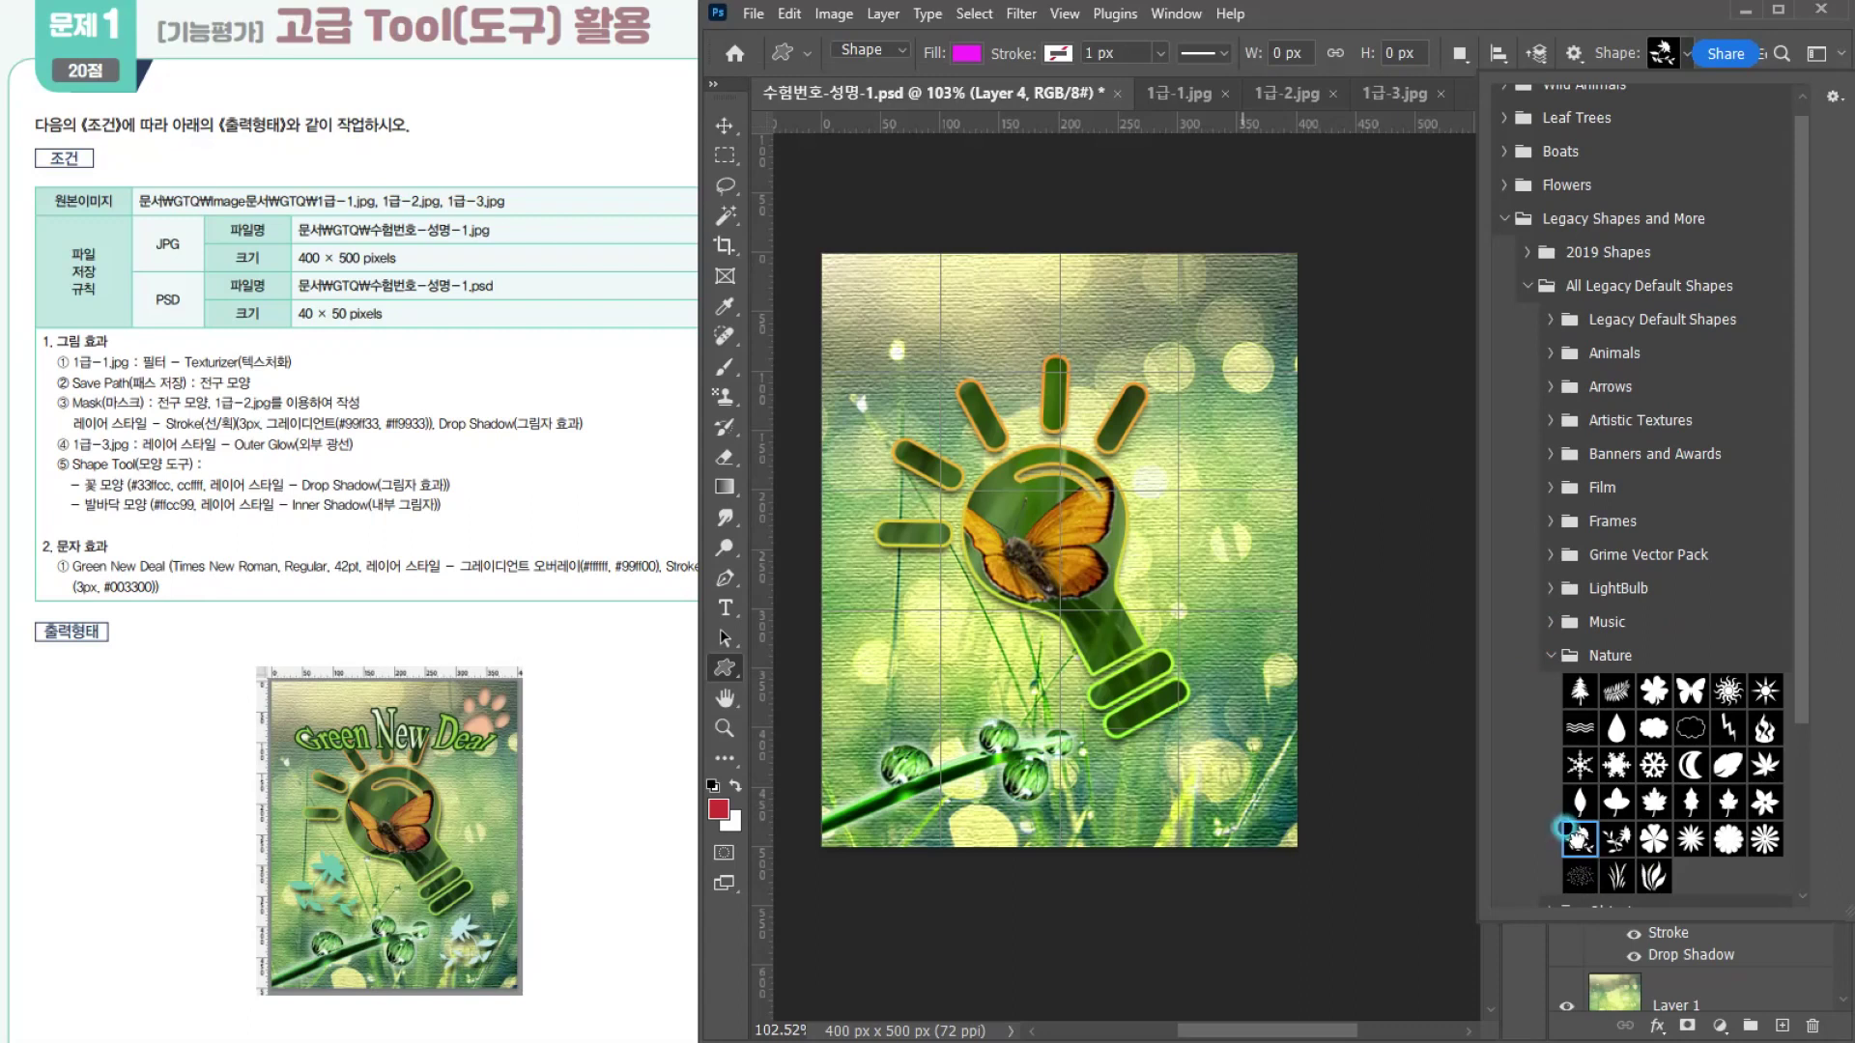
pyautogui.doubleClick(1573, 838)
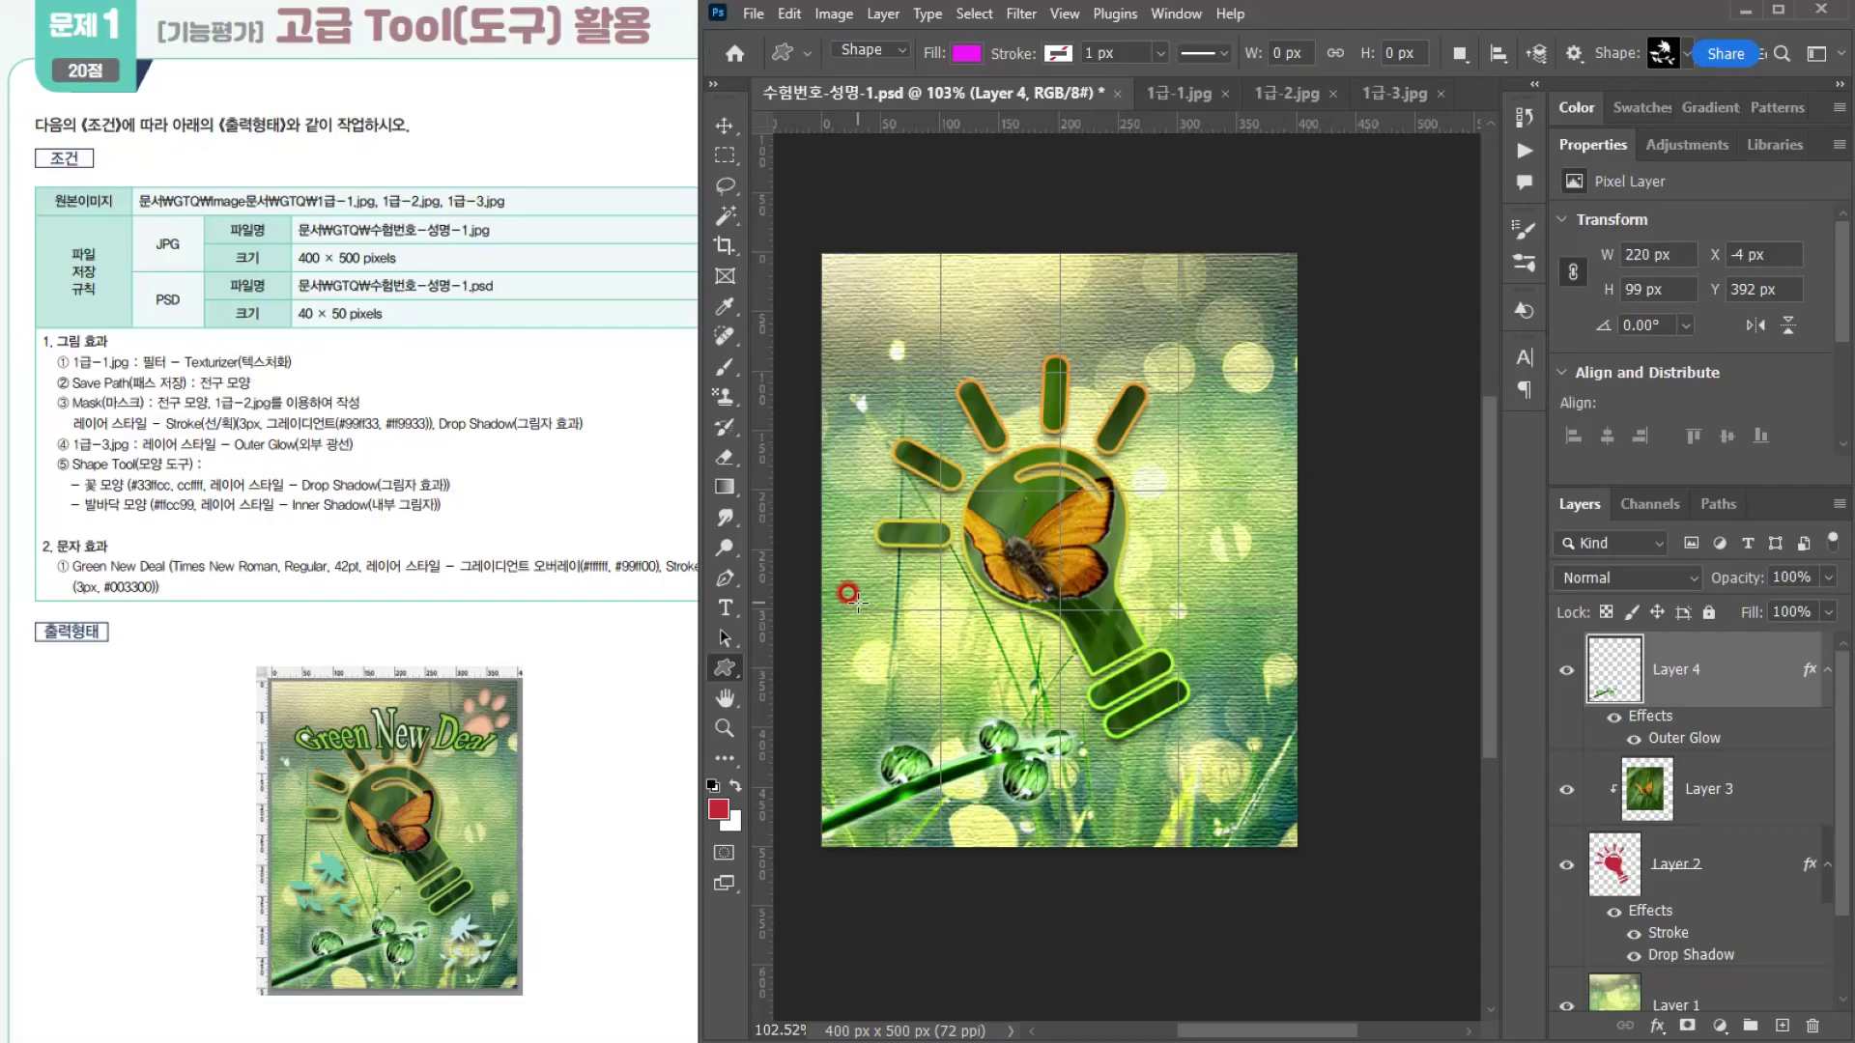
pyautogui.moveTo(850, 589); pyautogui.dragTo(986, 713)
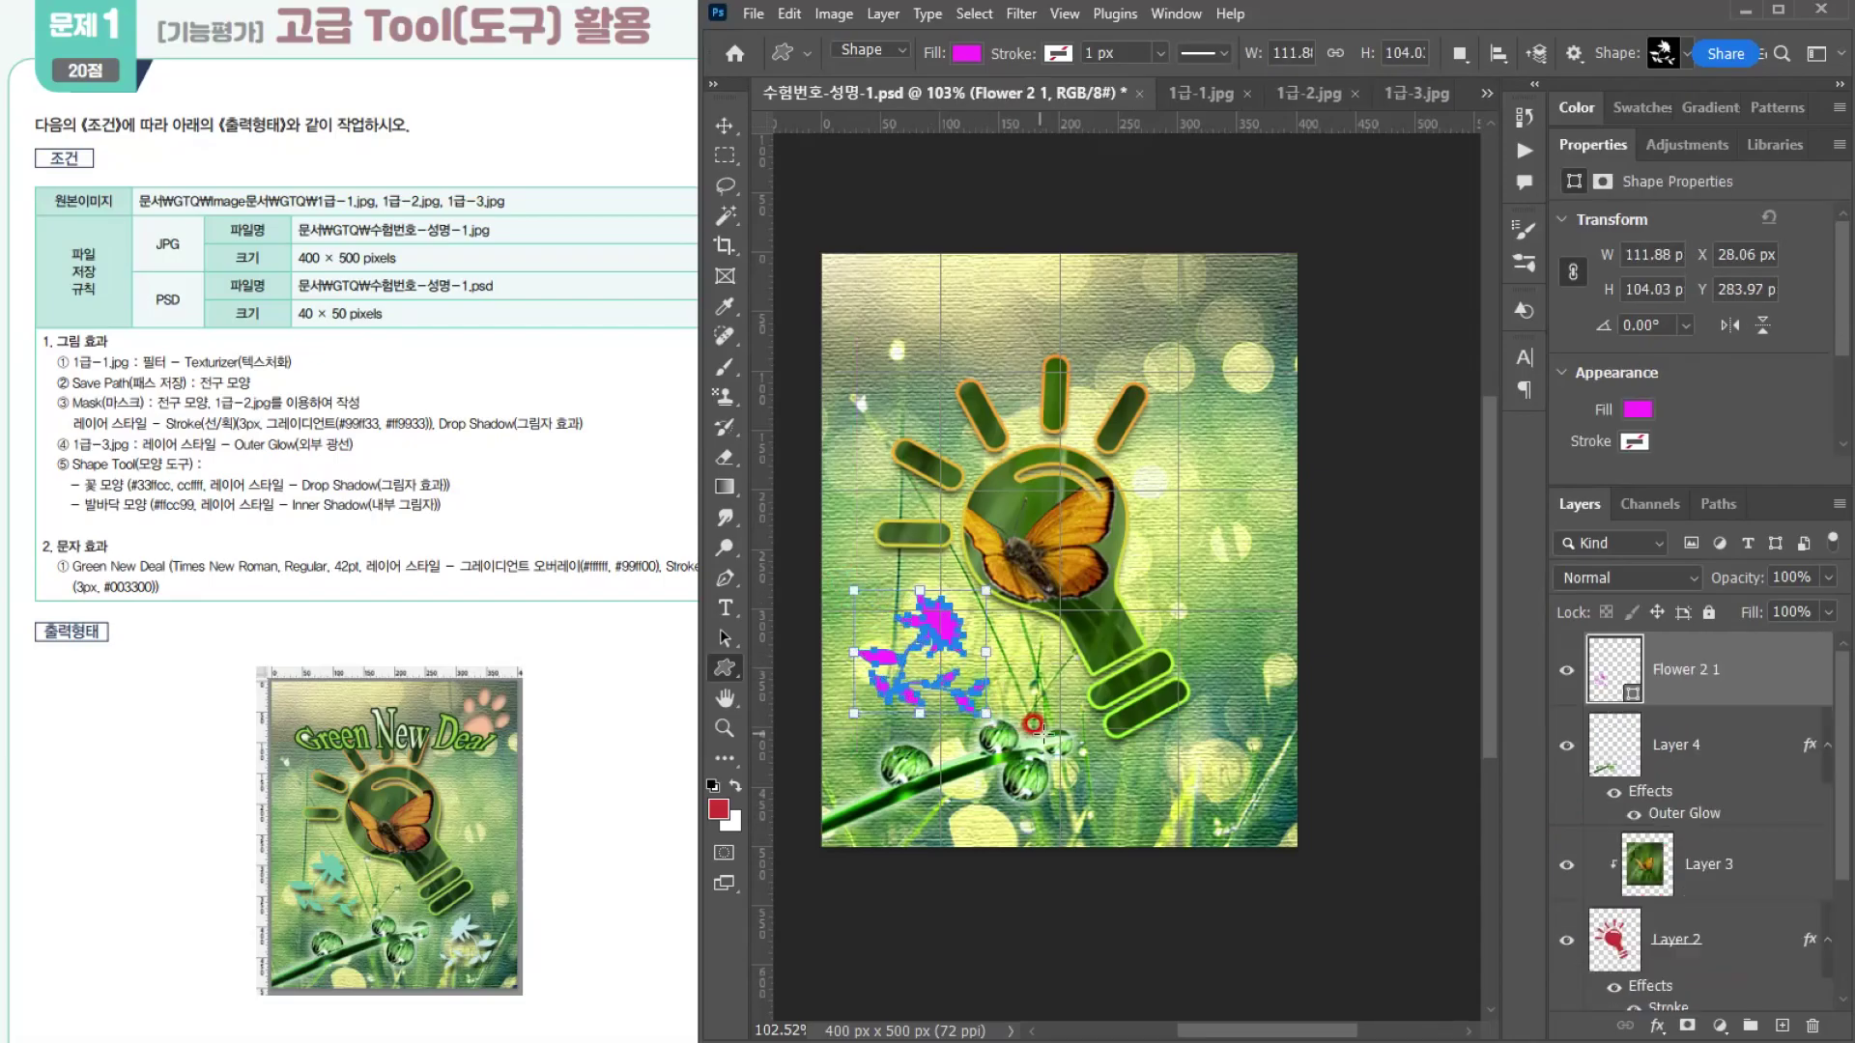
# Step: Set the flower shape's fill colour to #33ffcc
pyautogui.doubleClick(1603, 665)
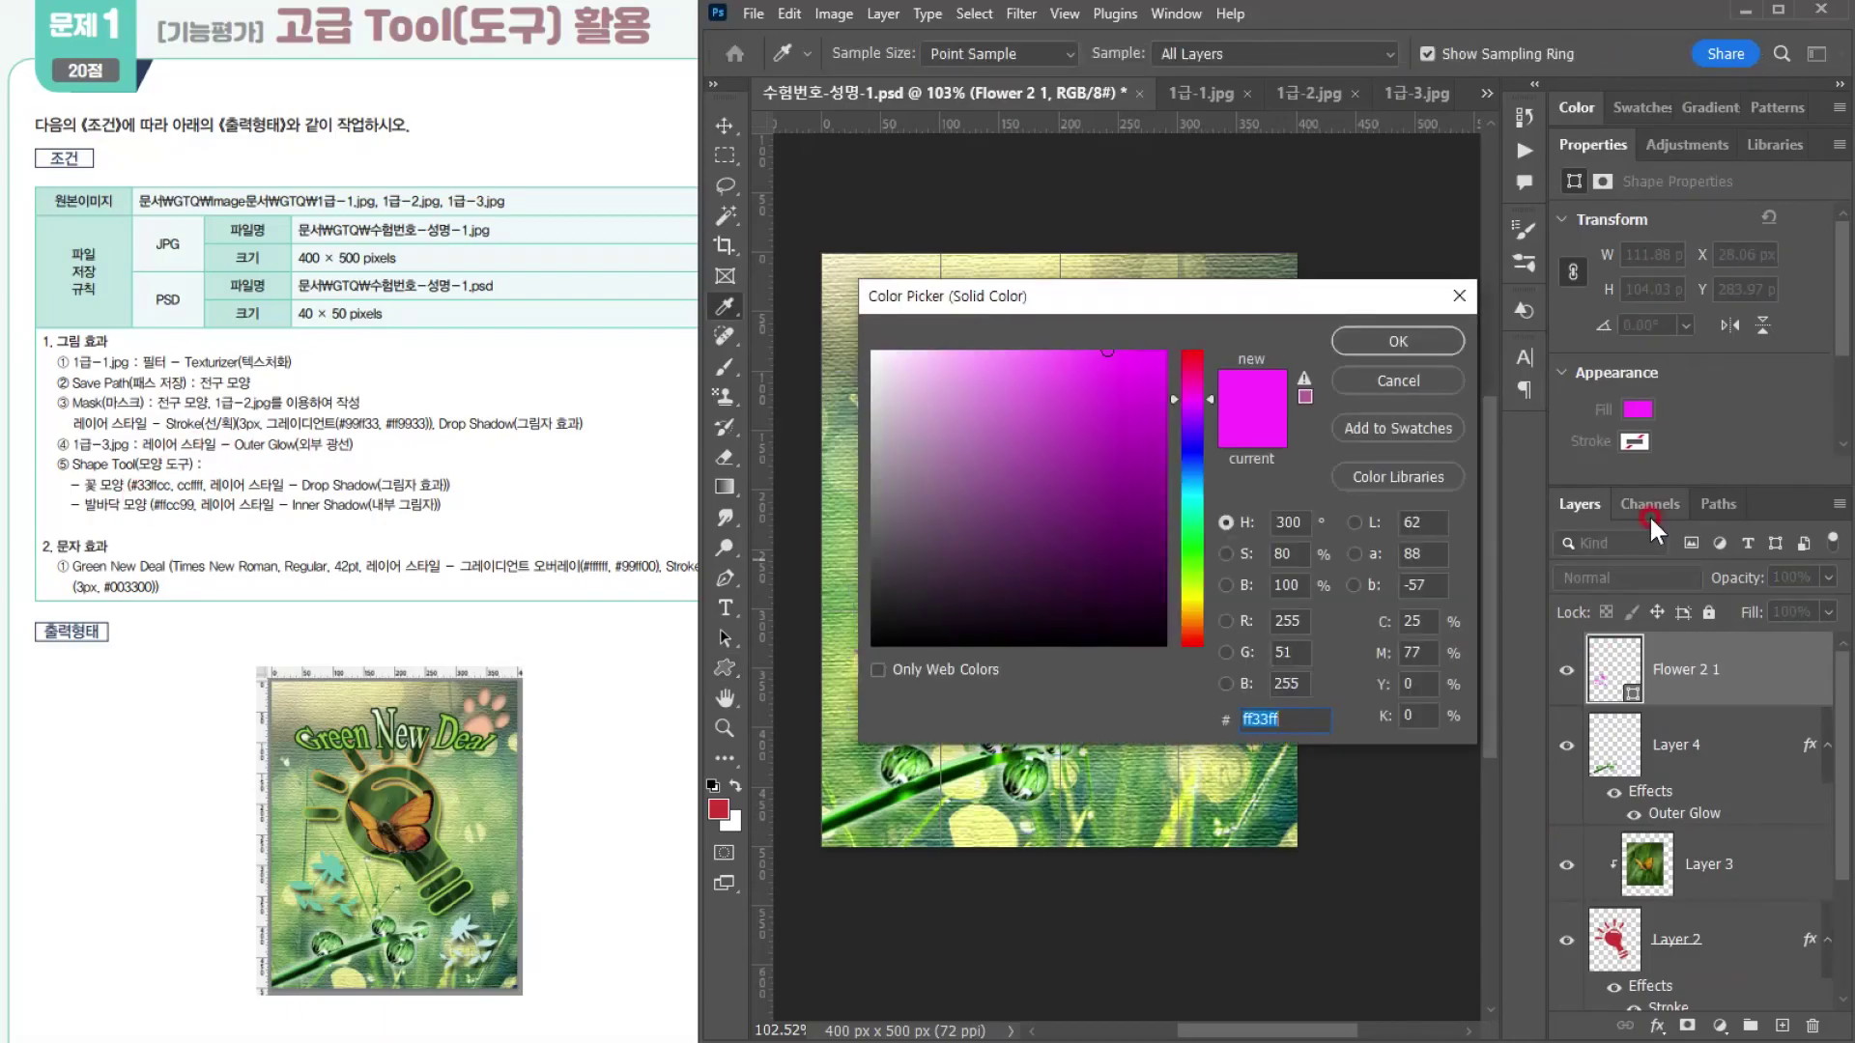
pyautogui.write('33ffcc')
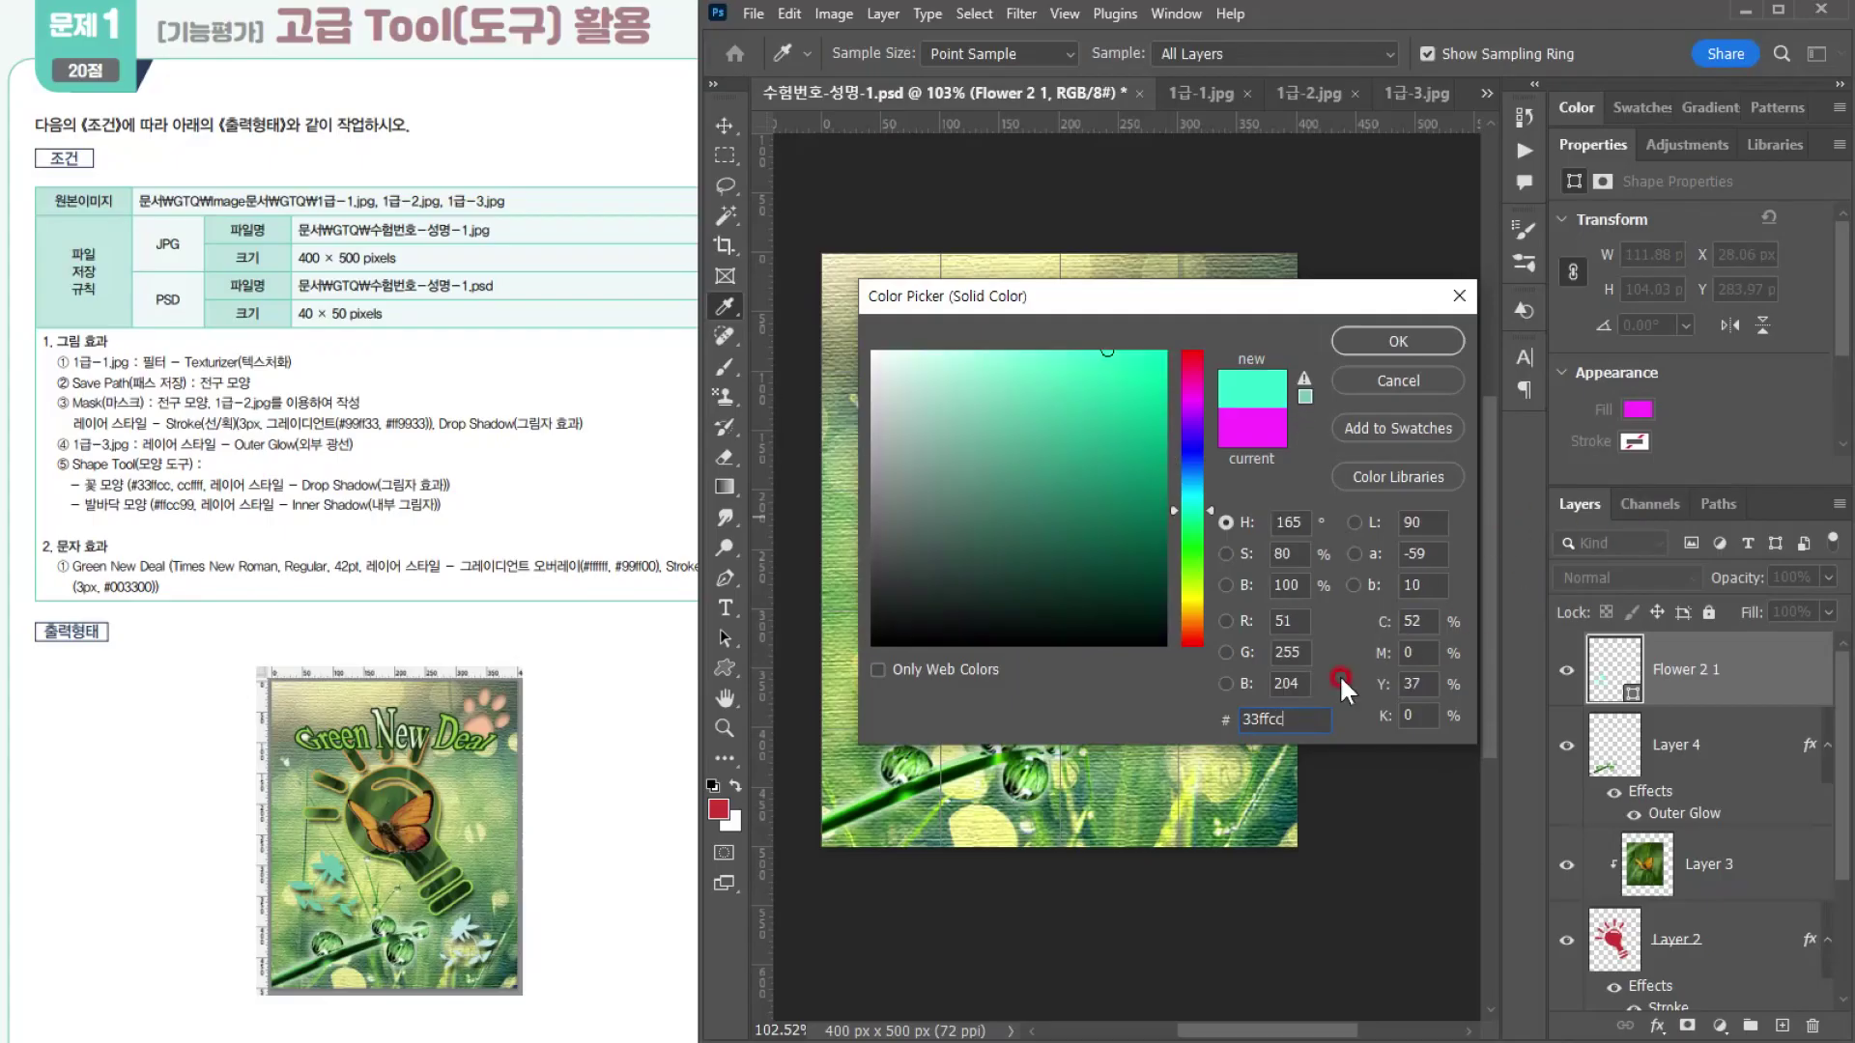
pyautogui.click(1253, 714)
pyautogui.click(1391, 342)
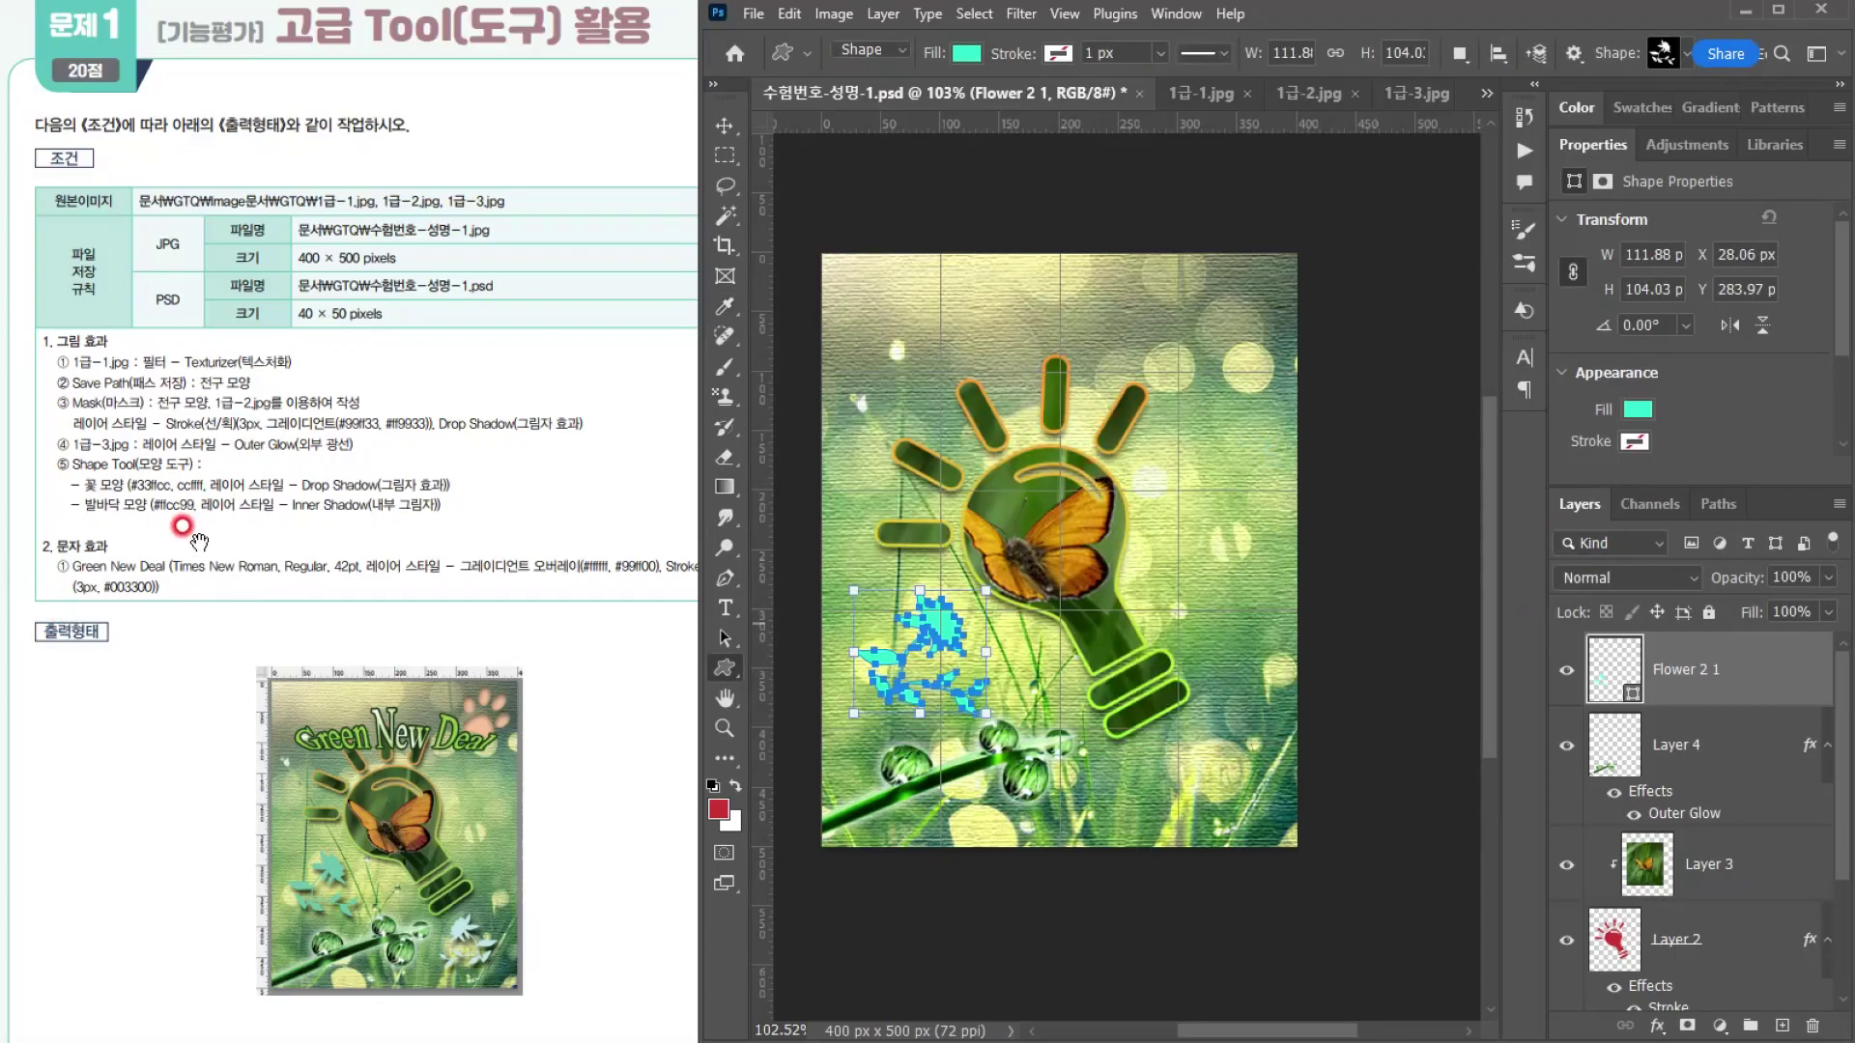
# Step: Add a Drop Shadow layer style to the flower shape and apply it
pyautogui.click(1684, 1001)
pyautogui.click(1657, 1026)
pyautogui.click(1691, 1013)
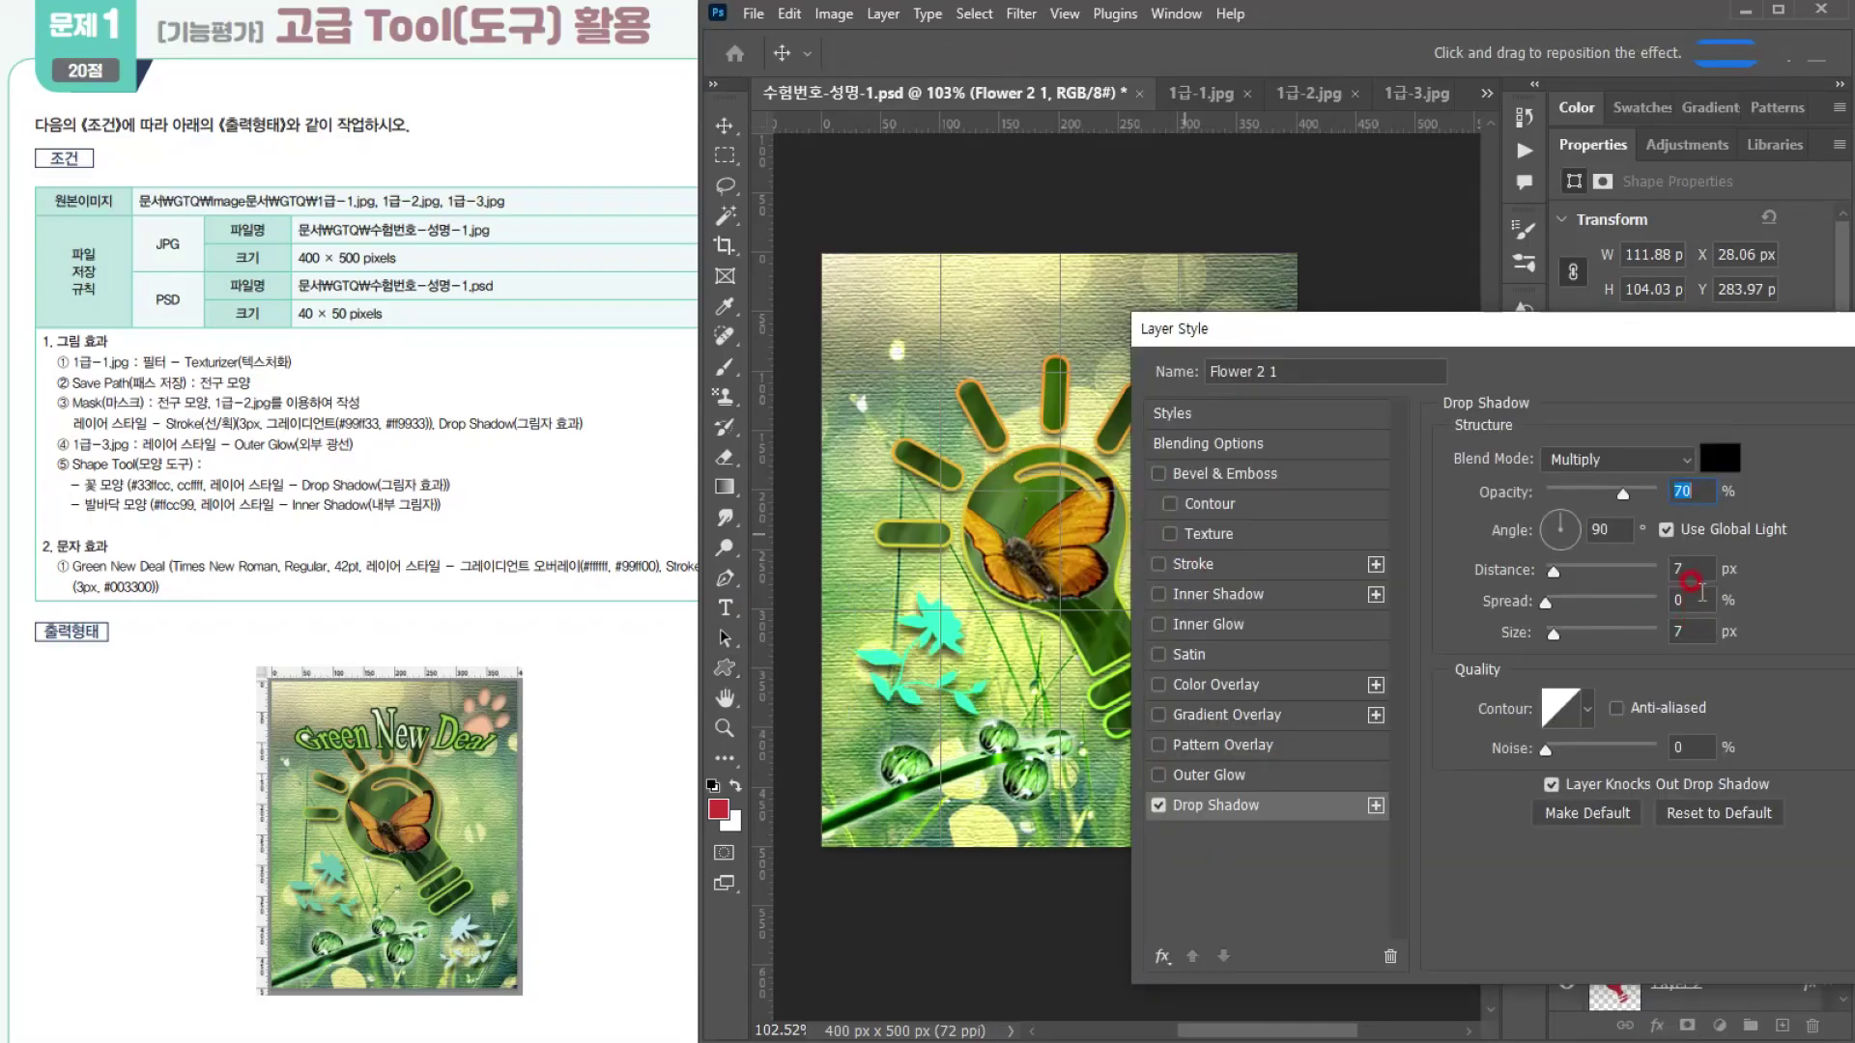
pyautogui.press('Return')
pyautogui.press('u')
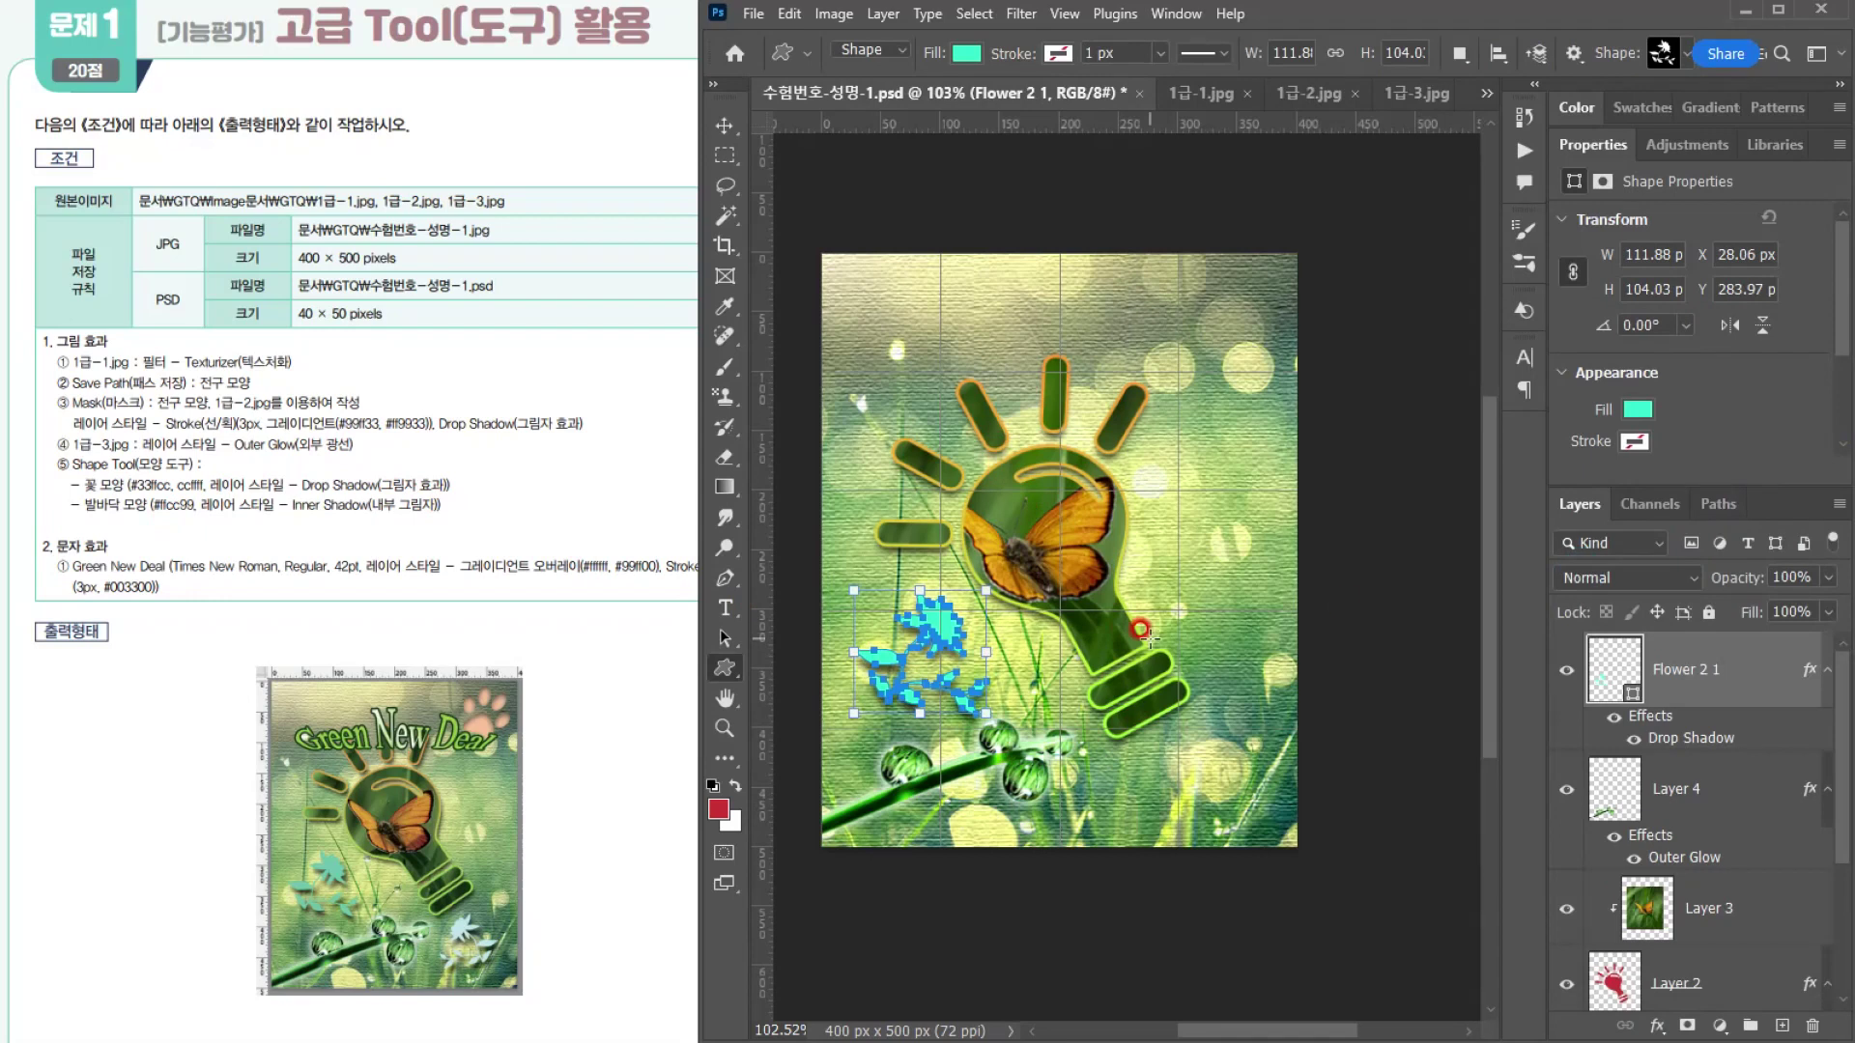
# Step: Duplicate the turquoise flower shape layer together with its Drop Shadow
pyautogui.click(725, 125)
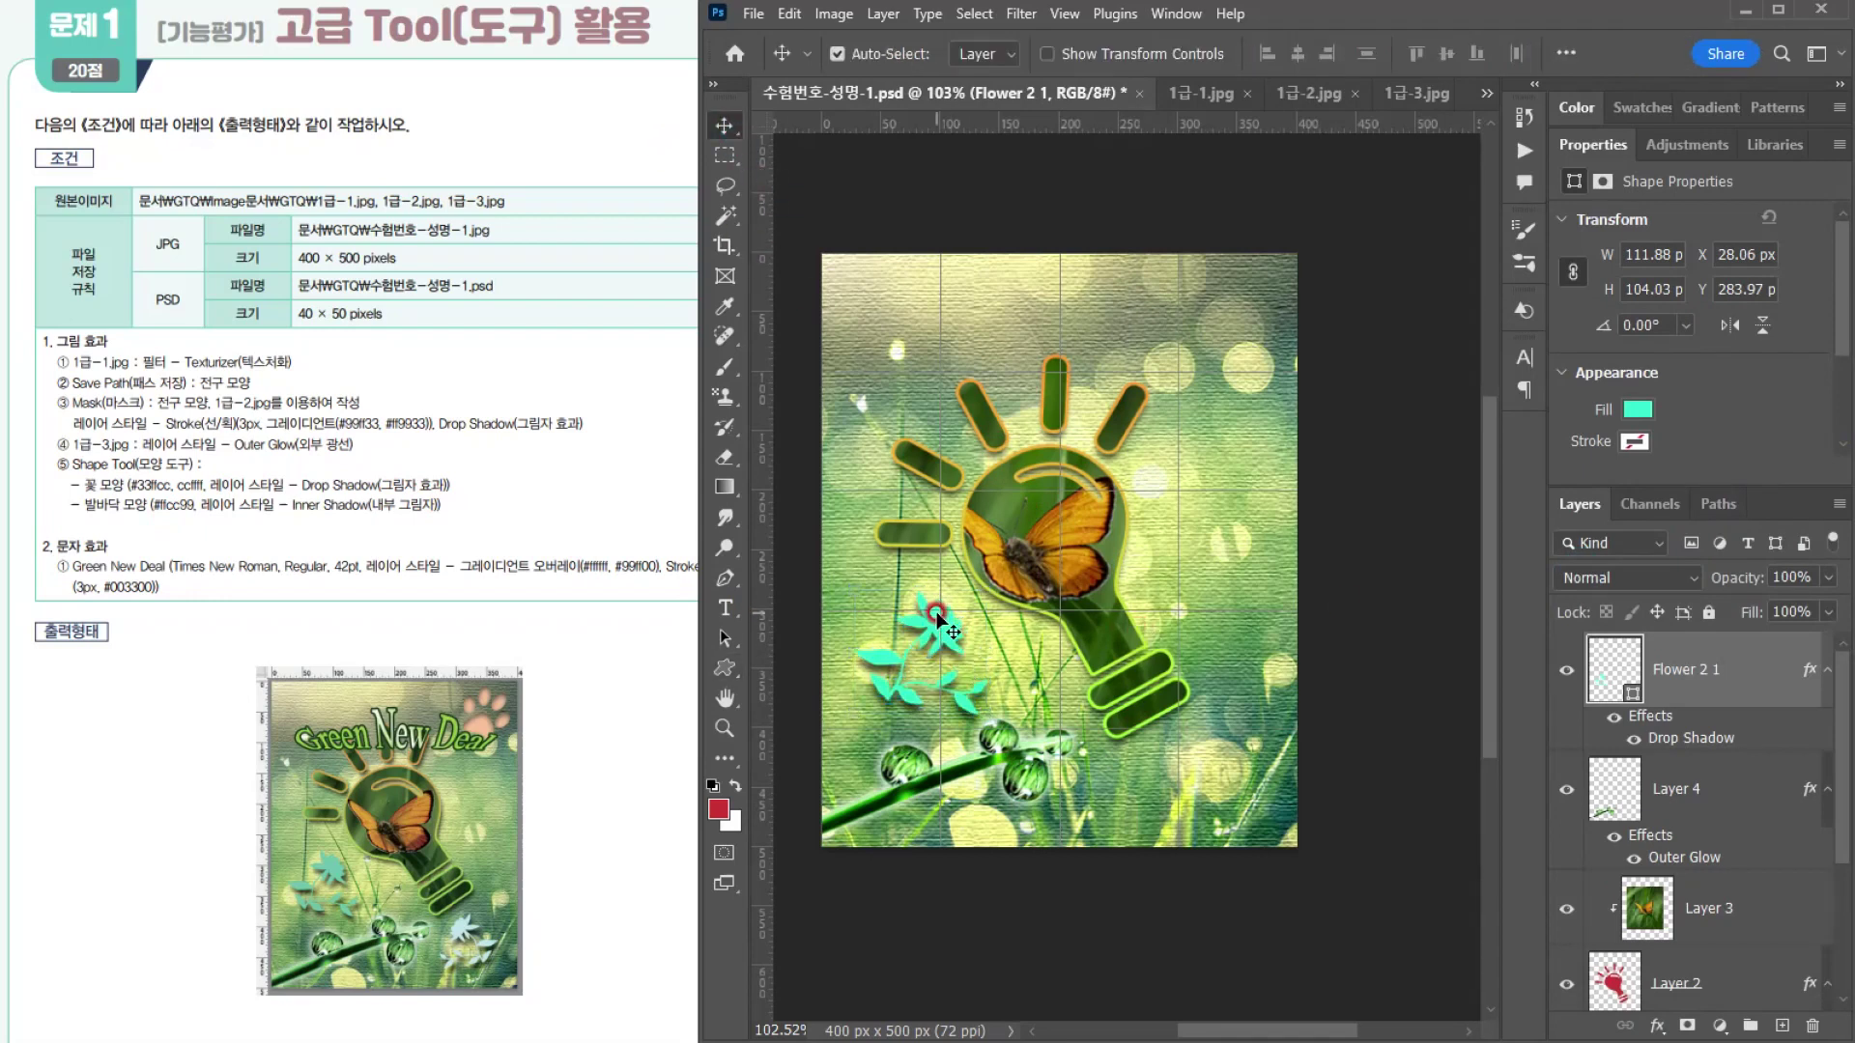
pyautogui.moveTo(935, 618); pyautogui.dragTo(949, 627)
pyautogui.click(1746, 661)
pyautogui.hotkey('ctrl', 'j')
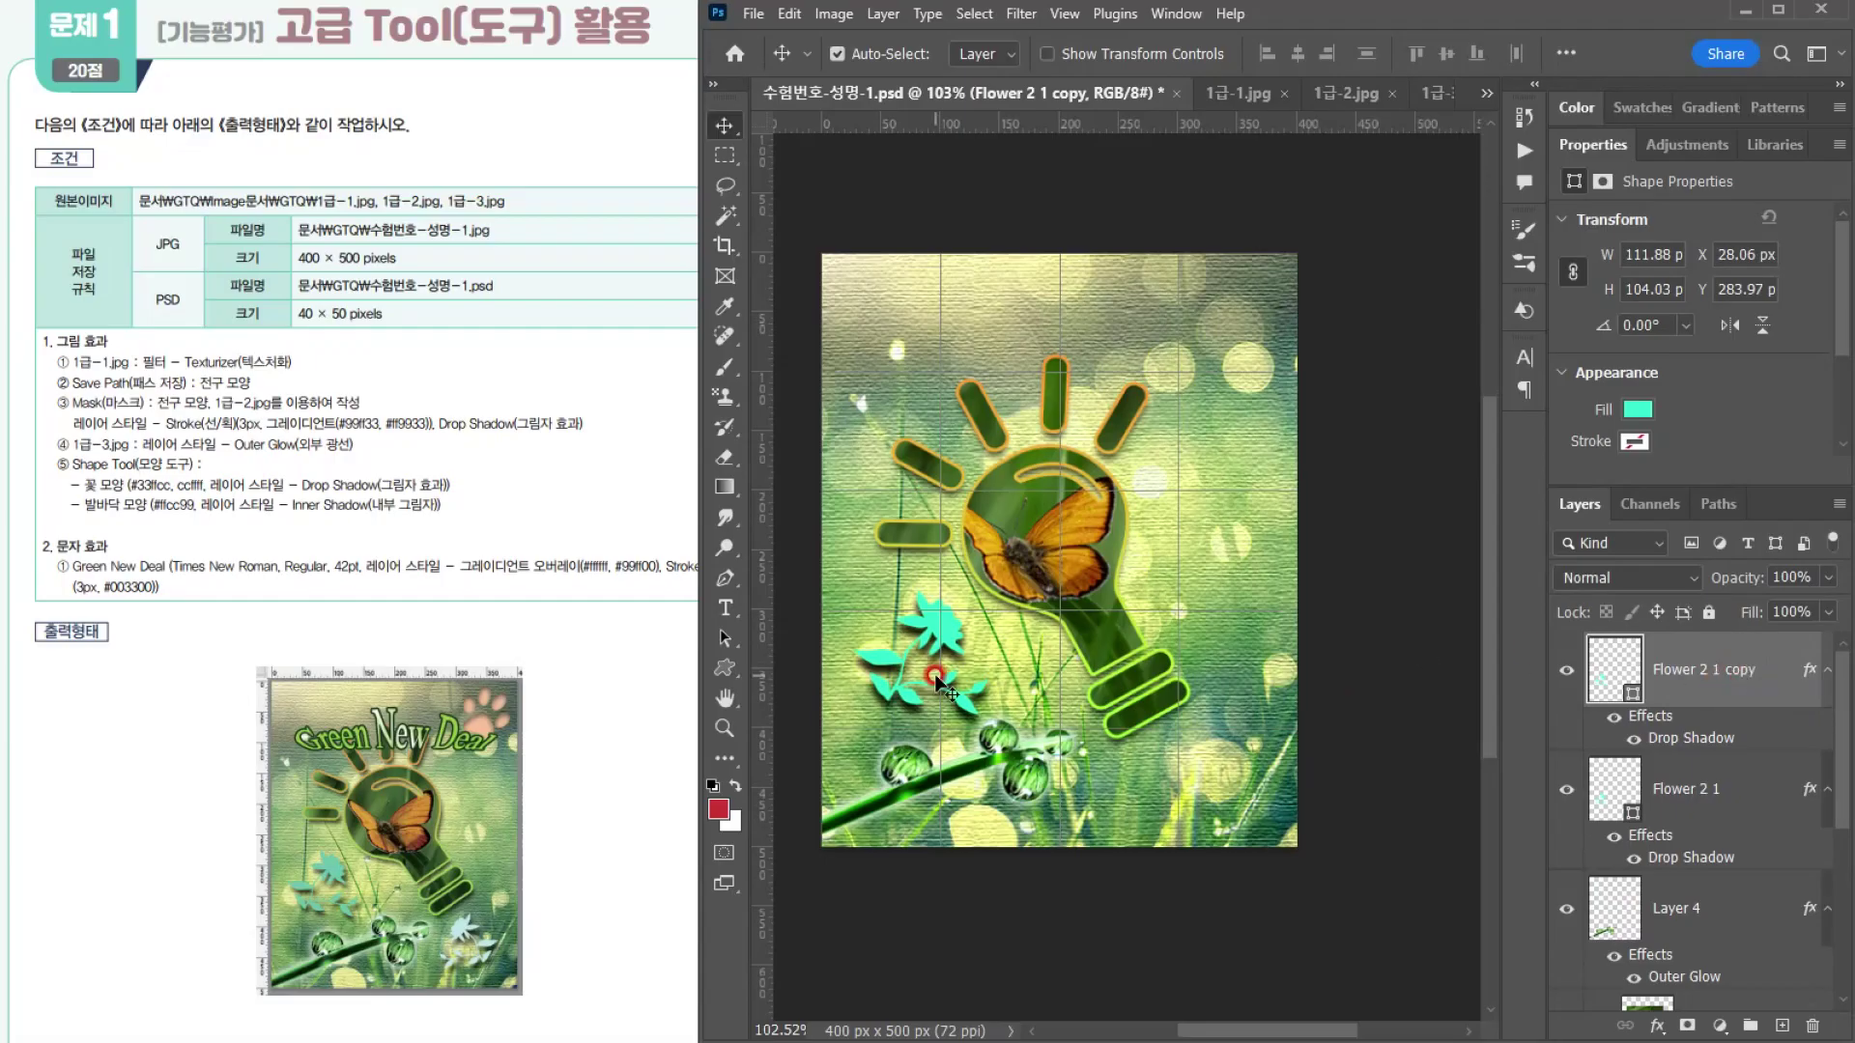
# Step: Flip the duplicate flower horizontally, scaled to about 73%, and place it below the bulb's base at about X 259 px, Y 406 px
pyautogui.hotkey('ctrl', 't')
pyautogui.moveTo(933, 641); pyautogui.dragTo(1165, 732)
pyautogui.rightClick(1169, 727)
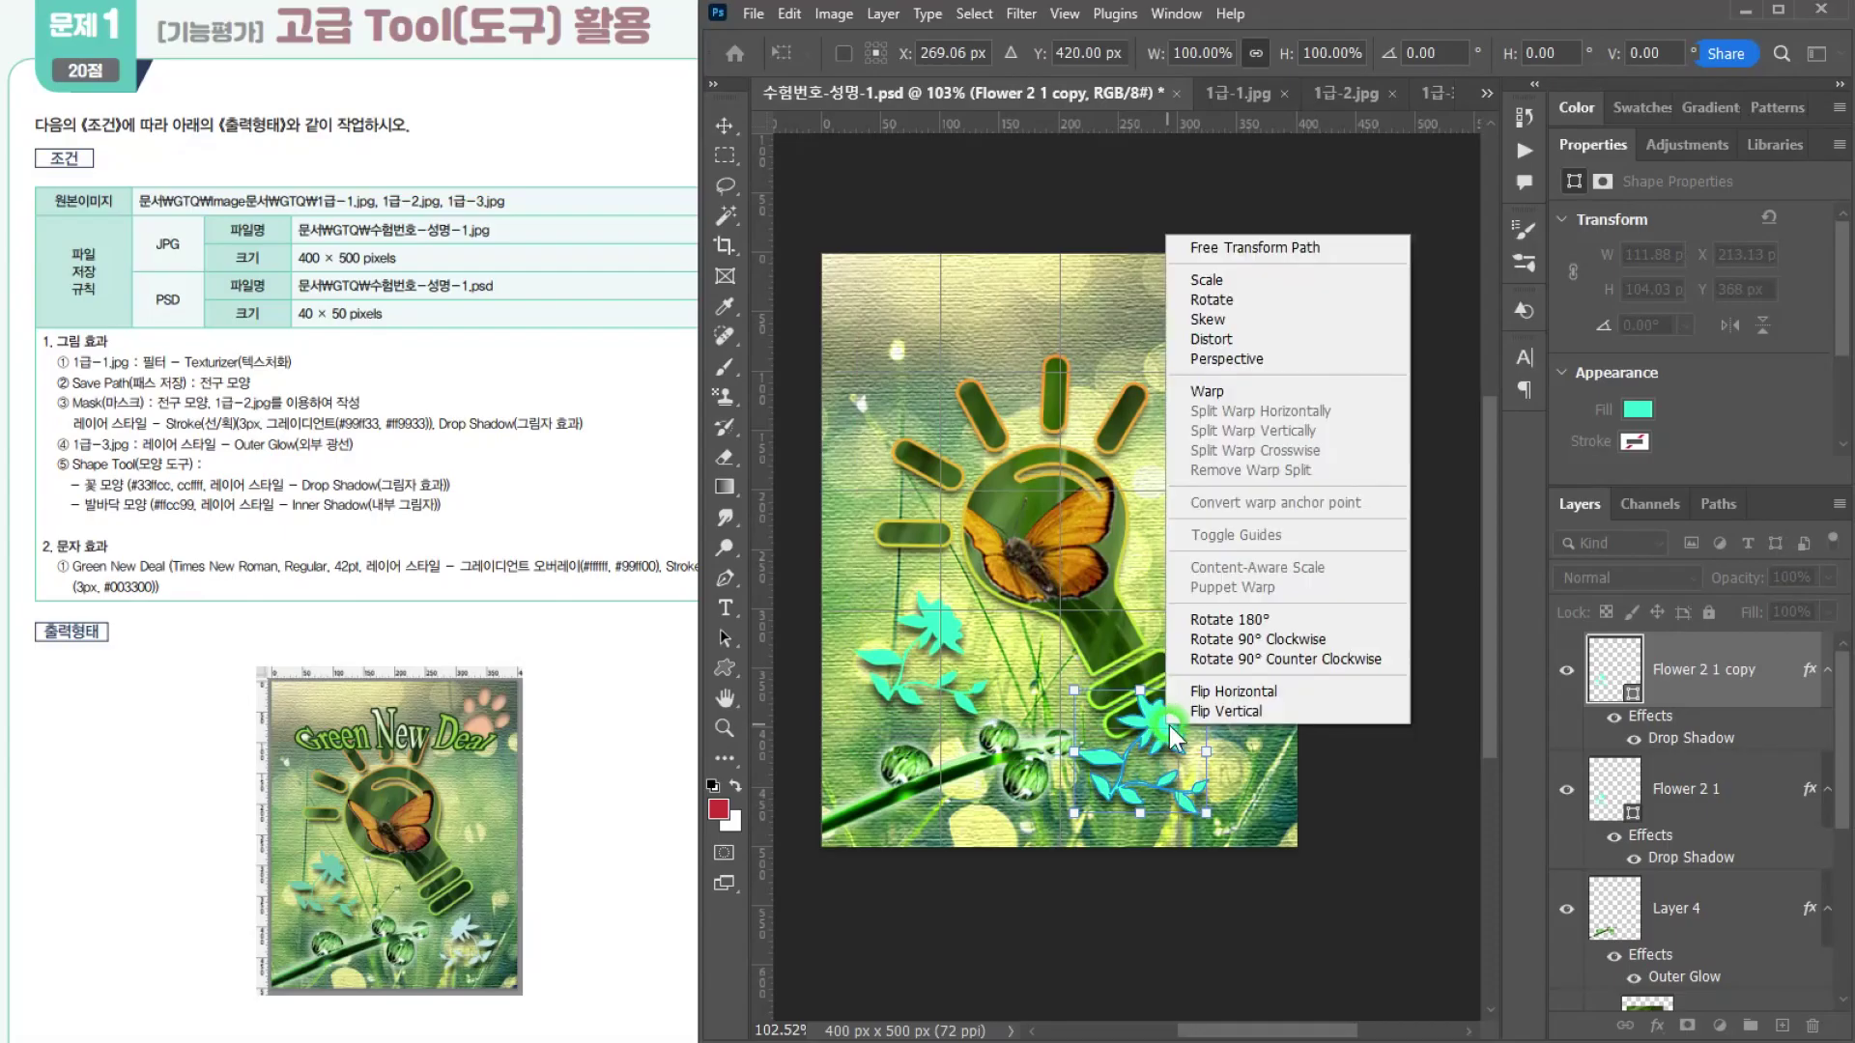
pyautogui.click(1221, 692)
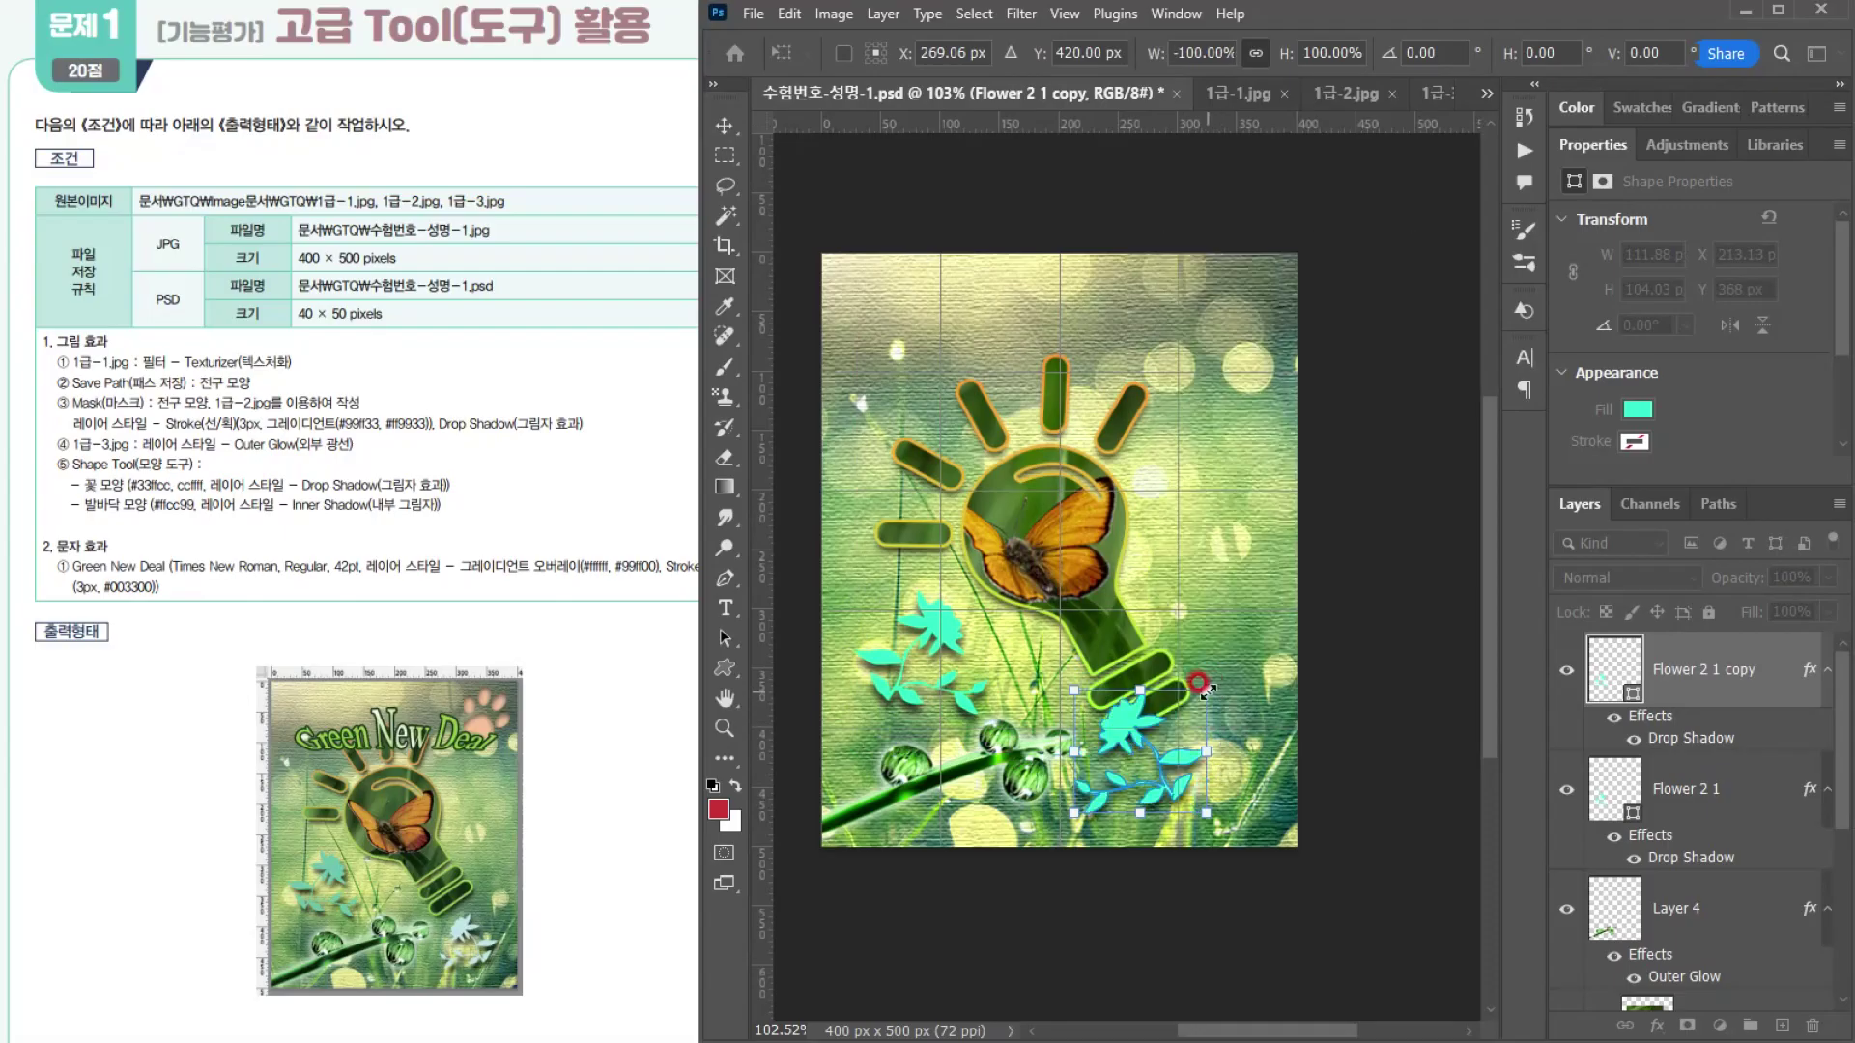
pyautogui.moveTo(1207, 691); pyautogui.dragTo(1159, 768)
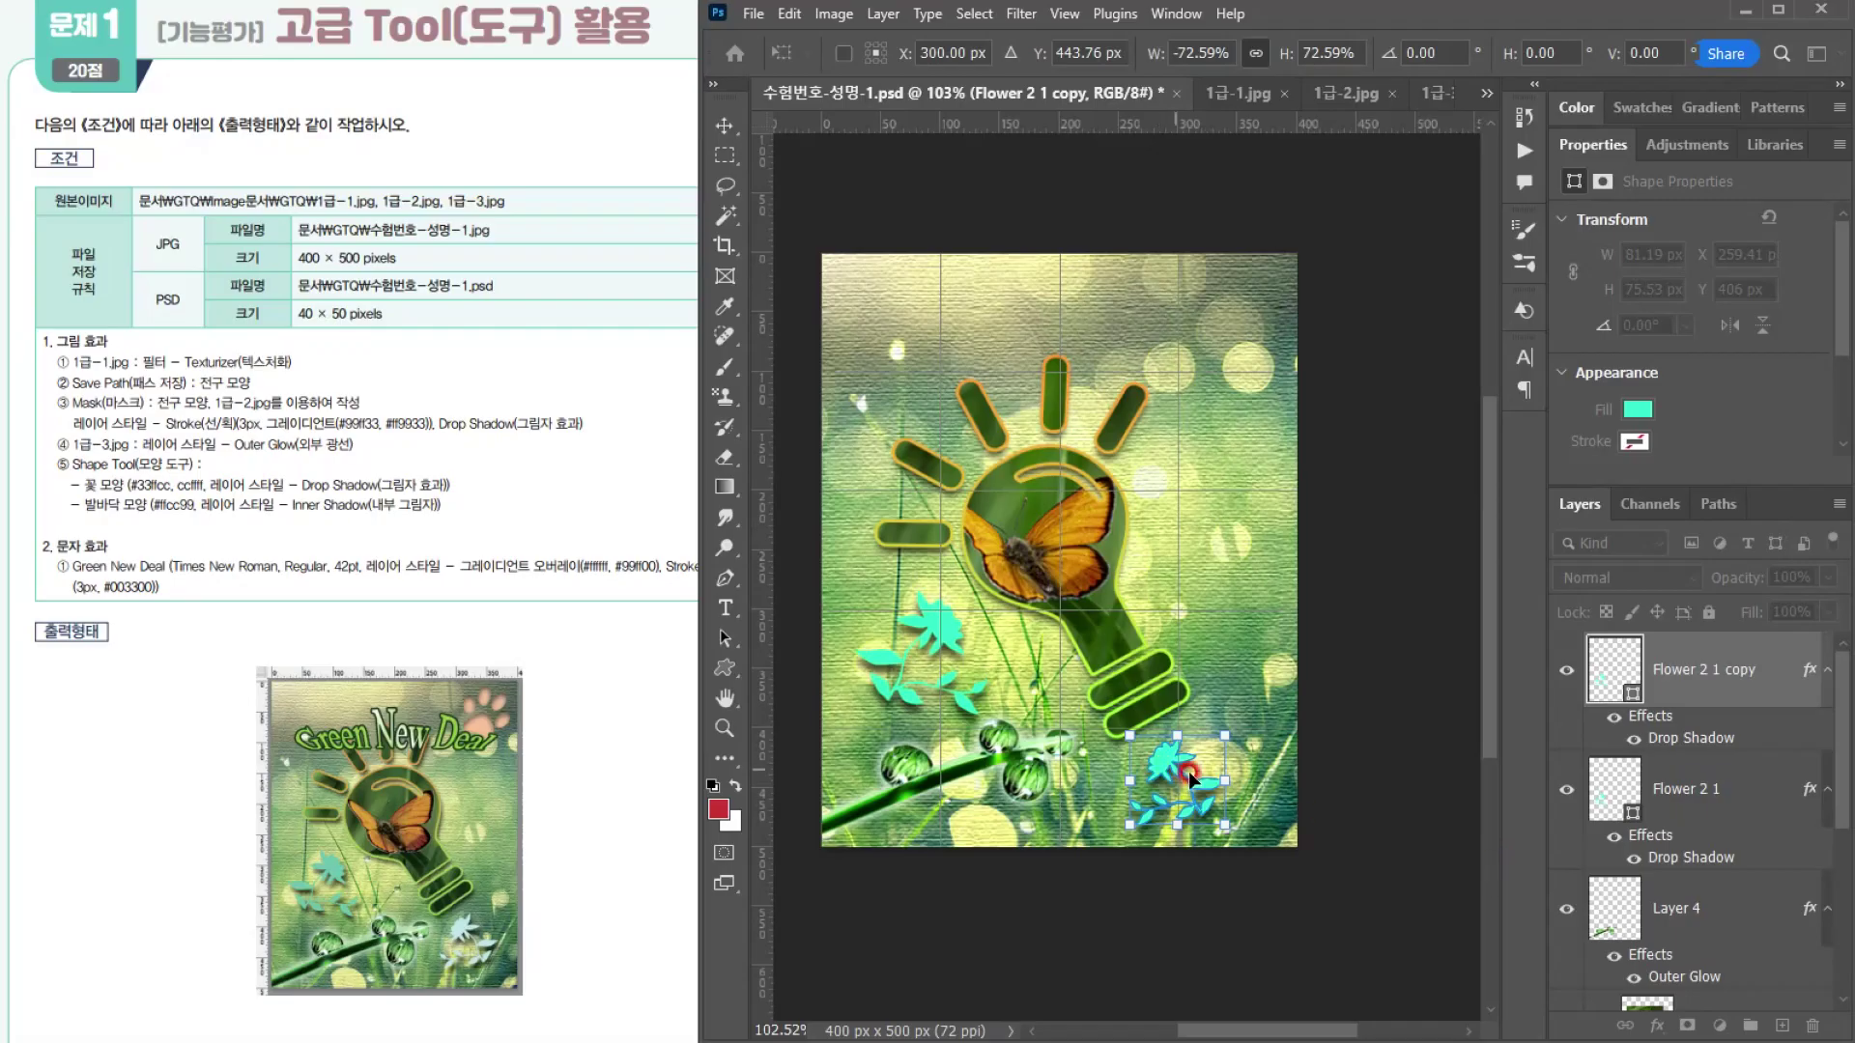
pyautogui.press('Return')
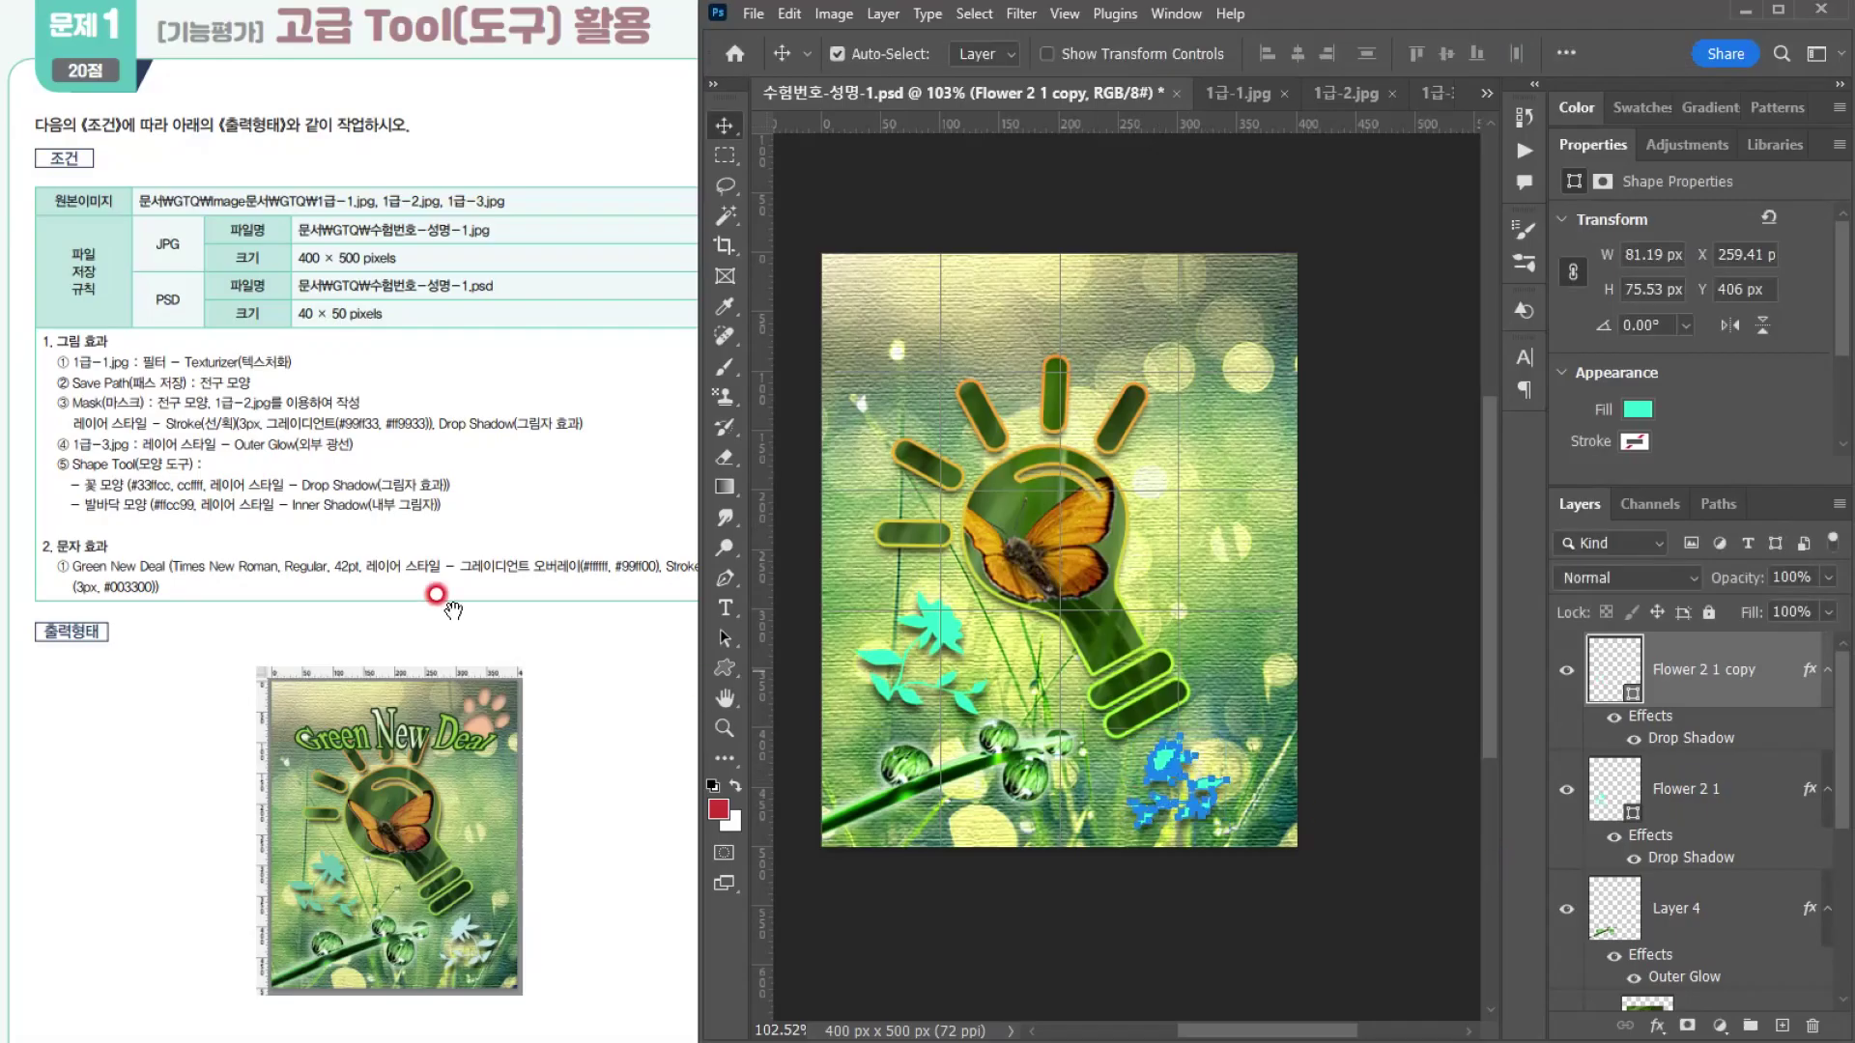
# Step: Set the smaller duplicate flower's fill colour to #ccffff
pyautogui.doubleClick(1603, 679)
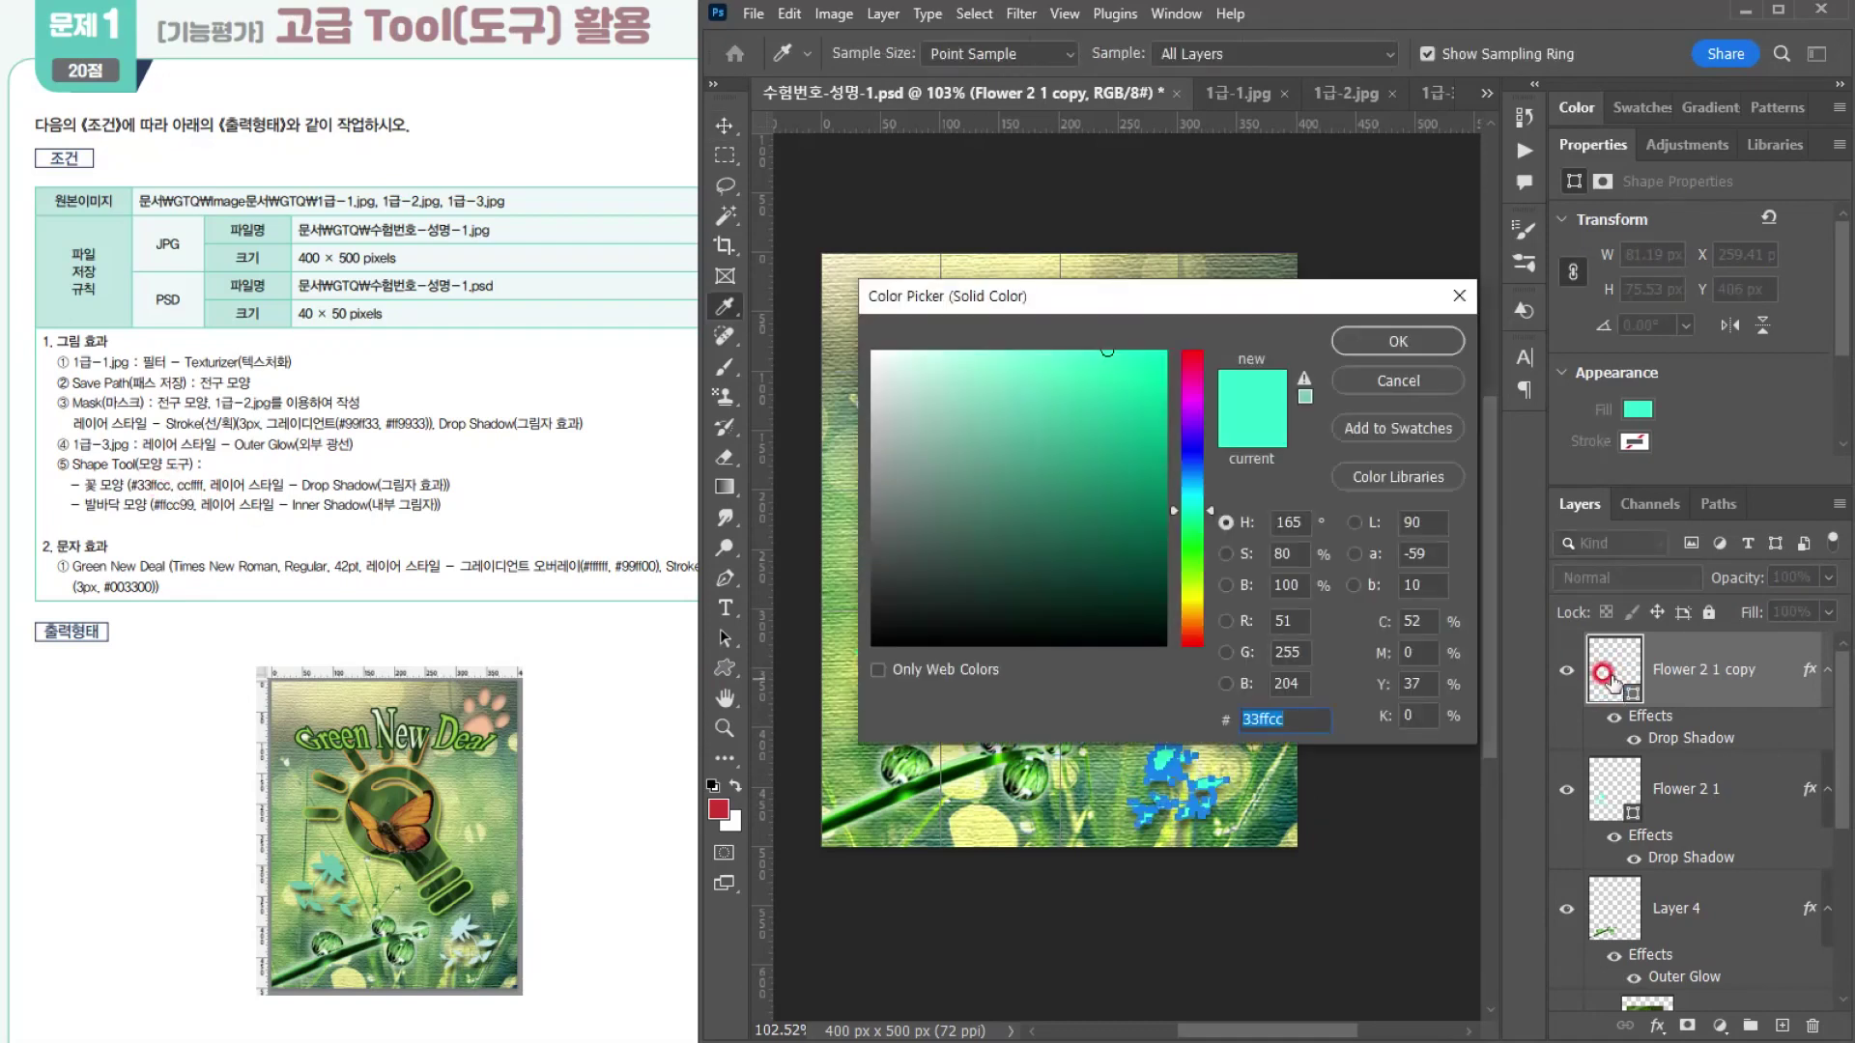
pyautogui.write('ccffff')
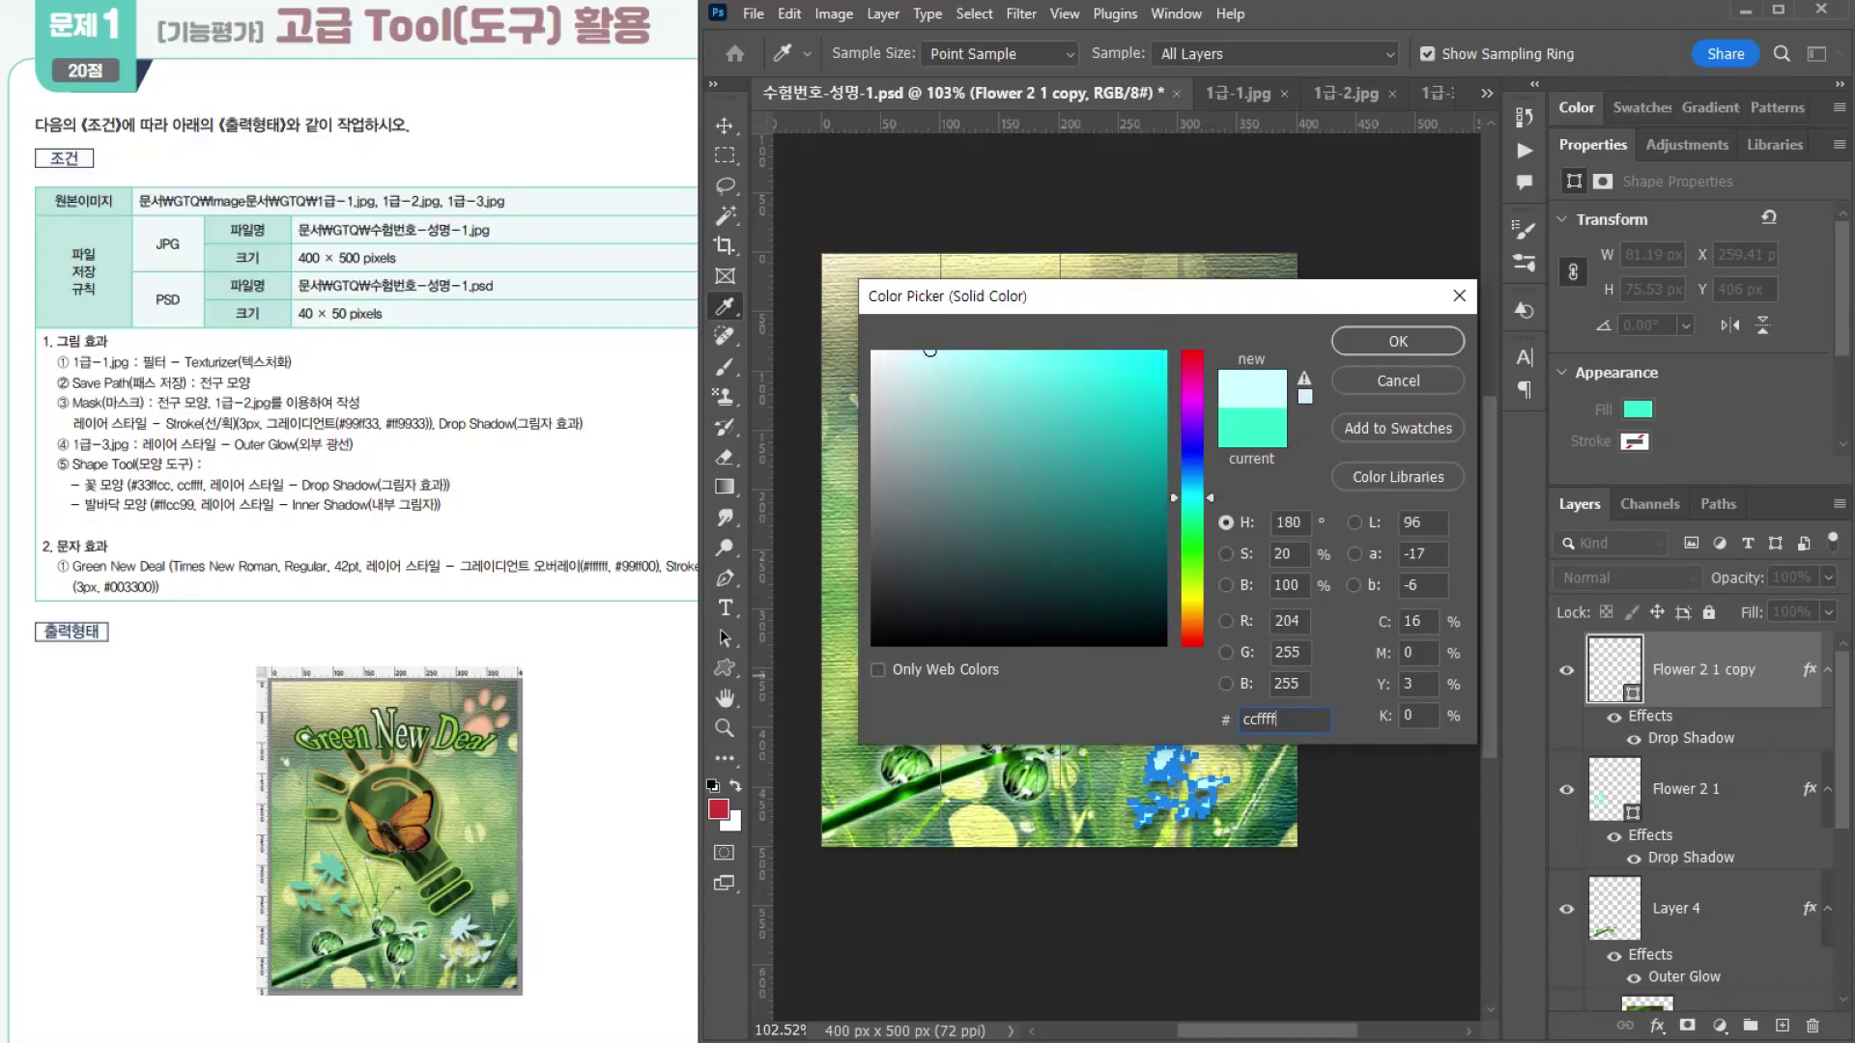
pyautogui.press('Return')
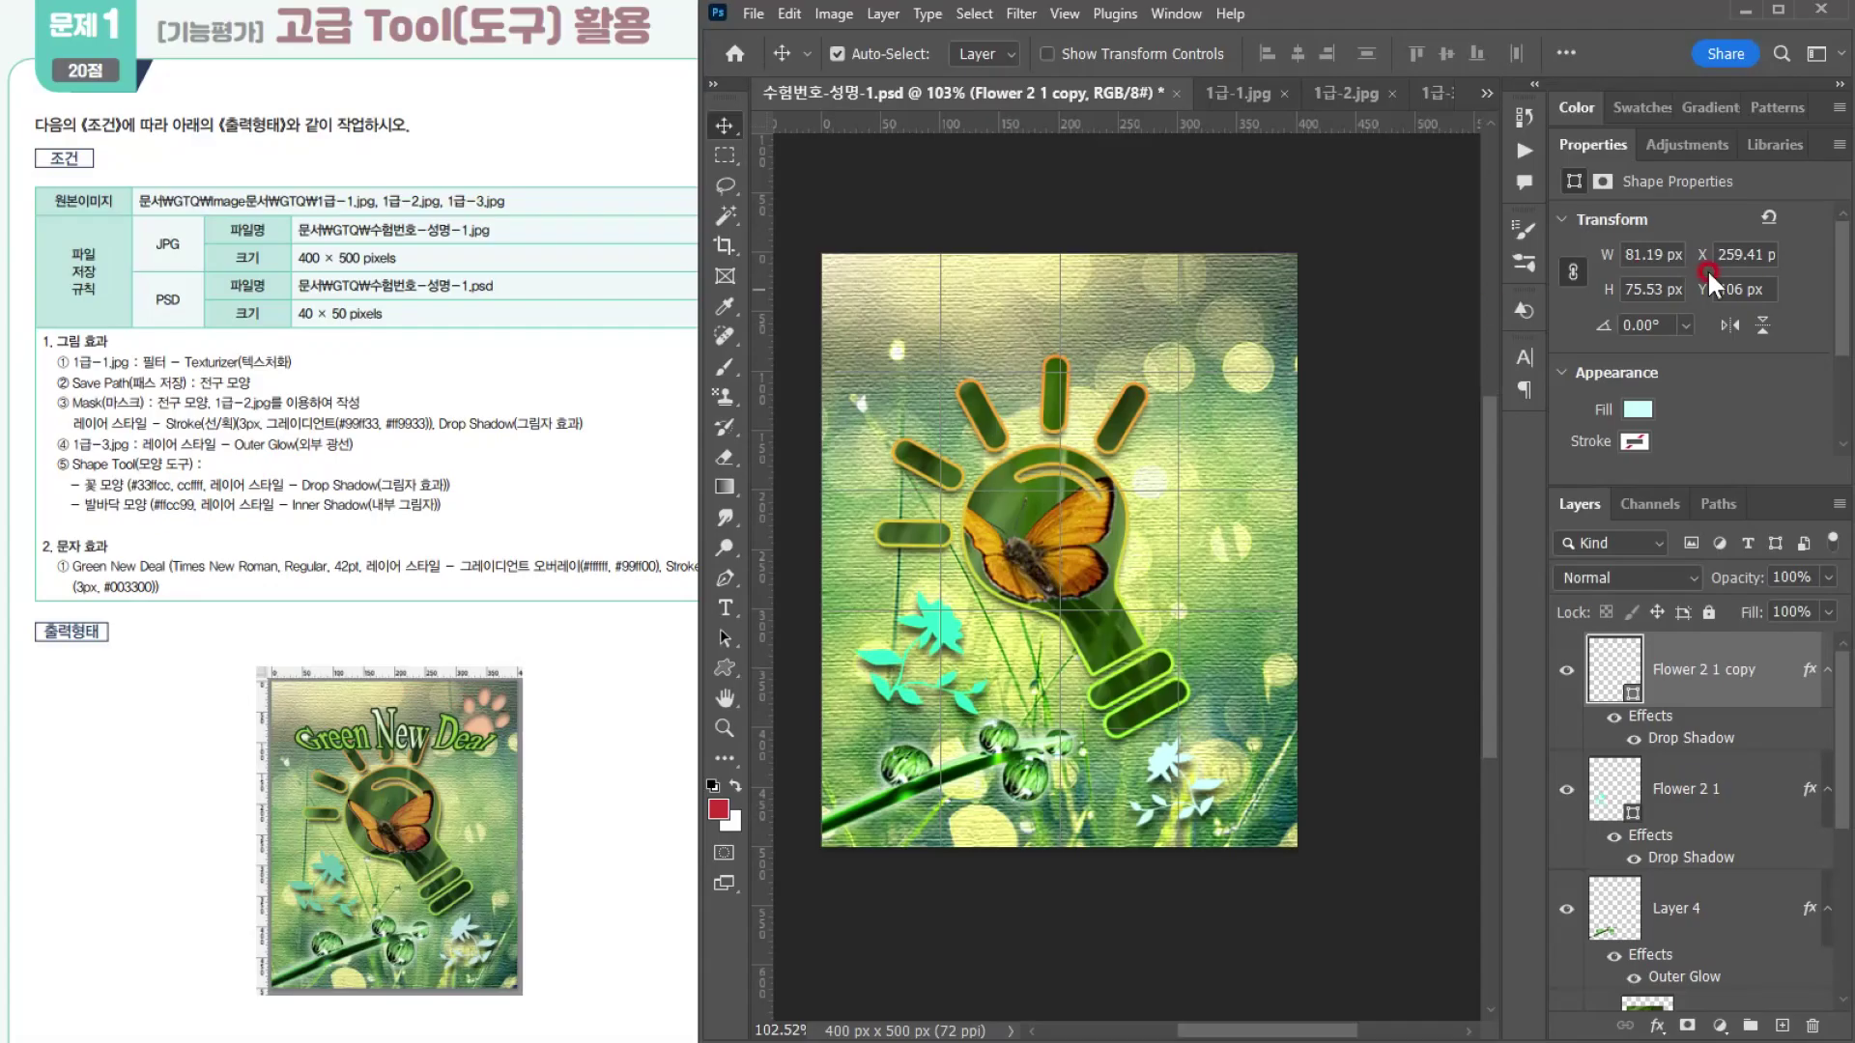
# Step: Draw the Cat Print custom shape from the legacy Animals group, about 88 × 88 px, in the canvas's upper-right corner
pyautogui.click(731, 659)
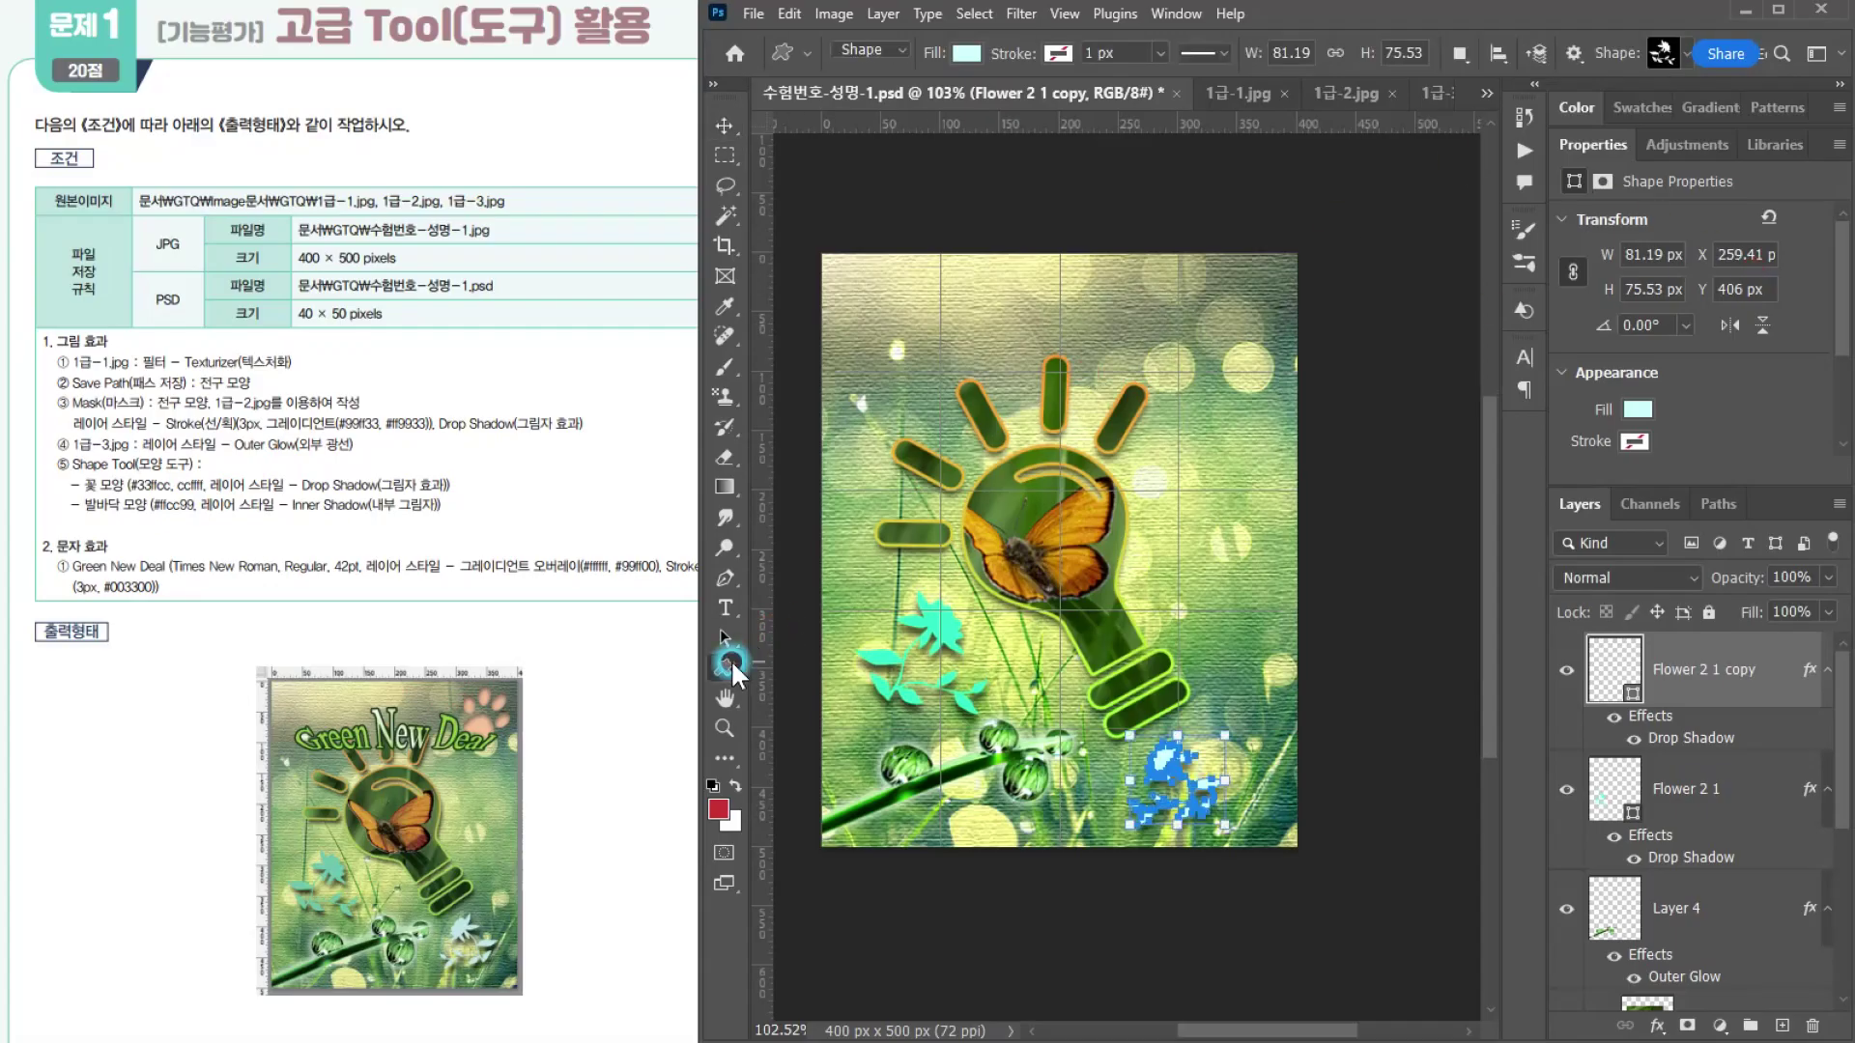
pyautogui.click(815, 773)
pyautogui.click(1686, 51)
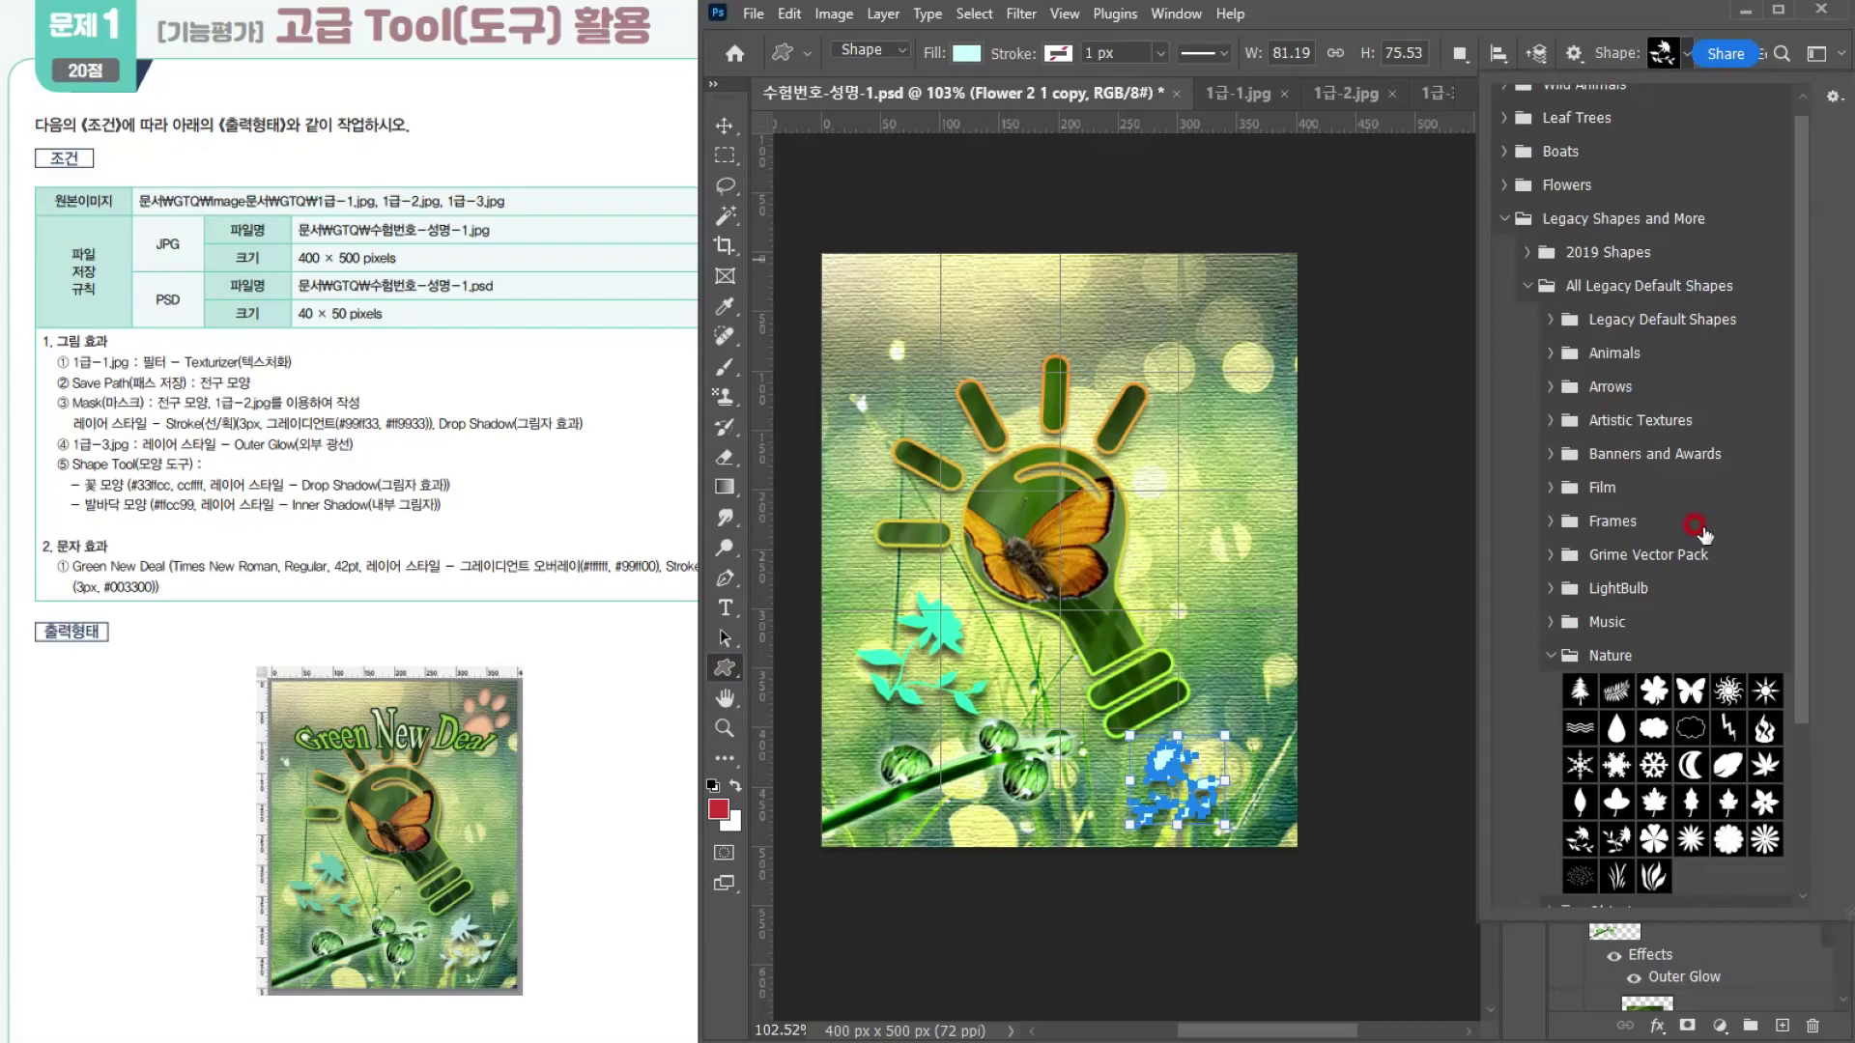
pyautogui.click(1549, 353)
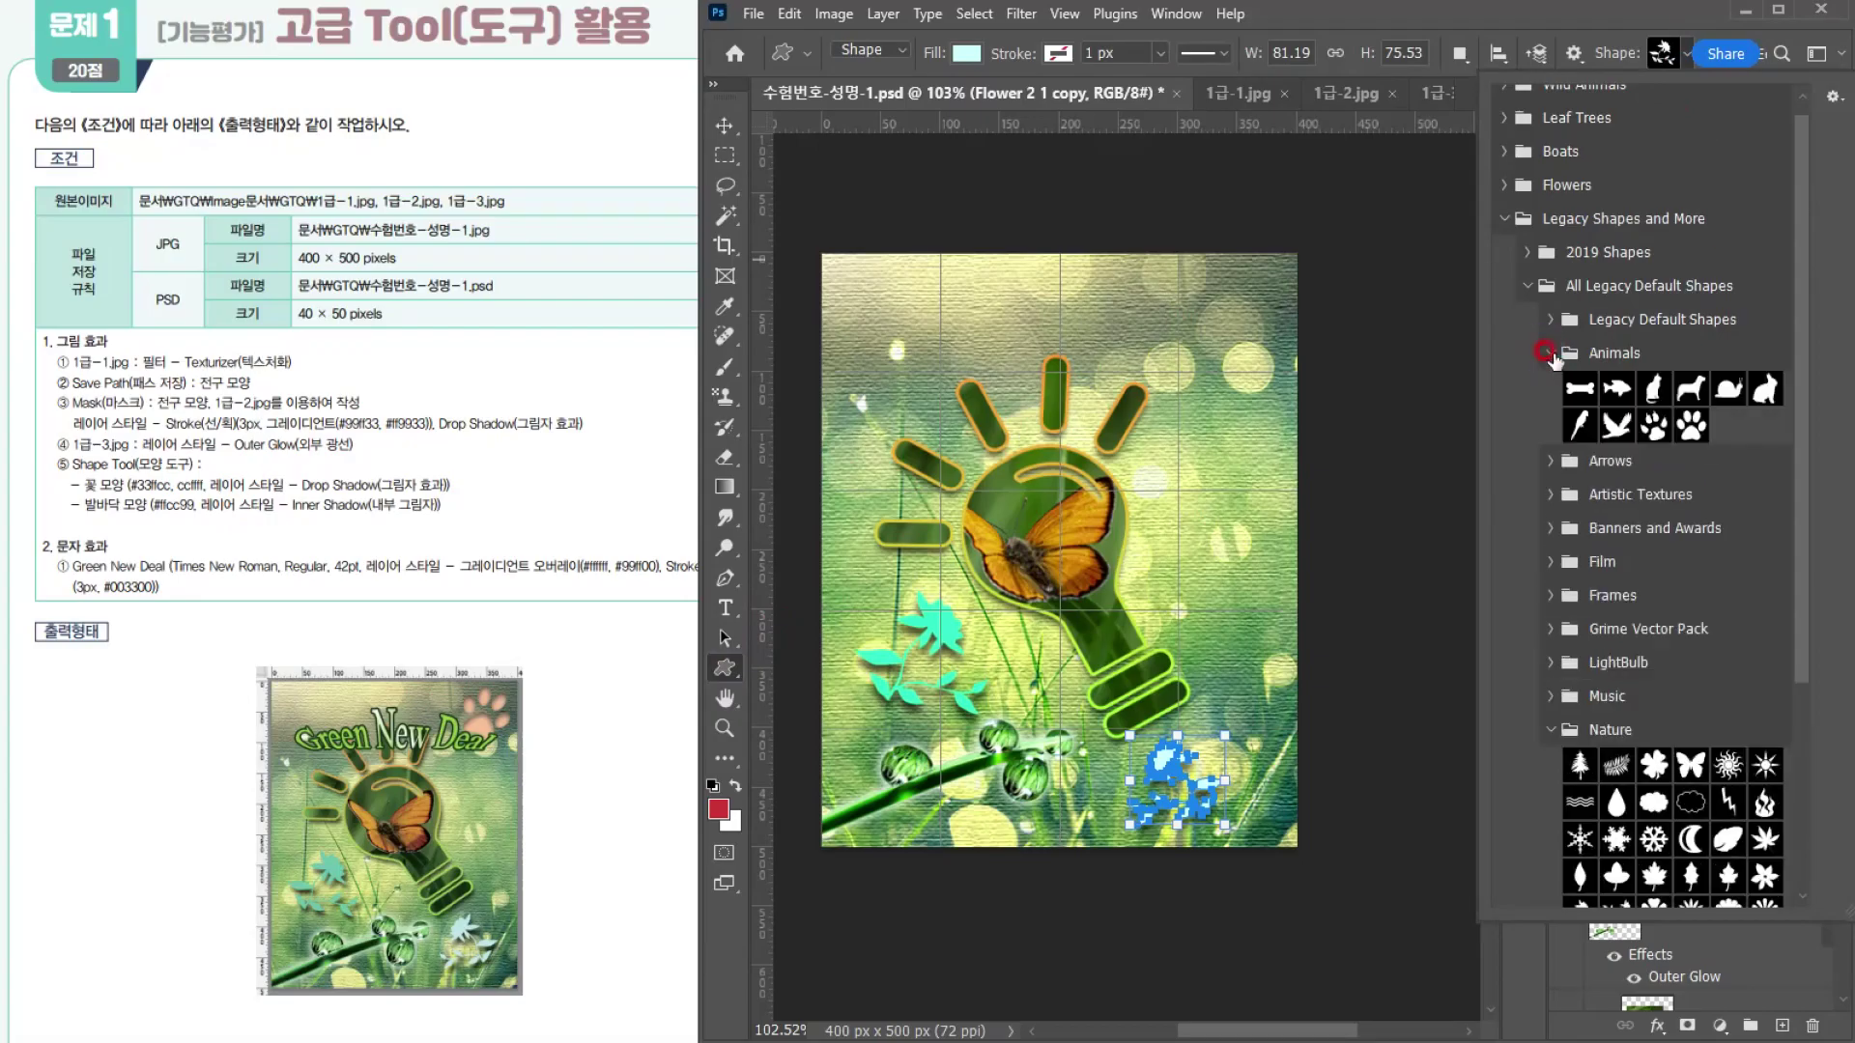
pyautogui.click(1681, 429)
pyautogui.click(1686, 430)
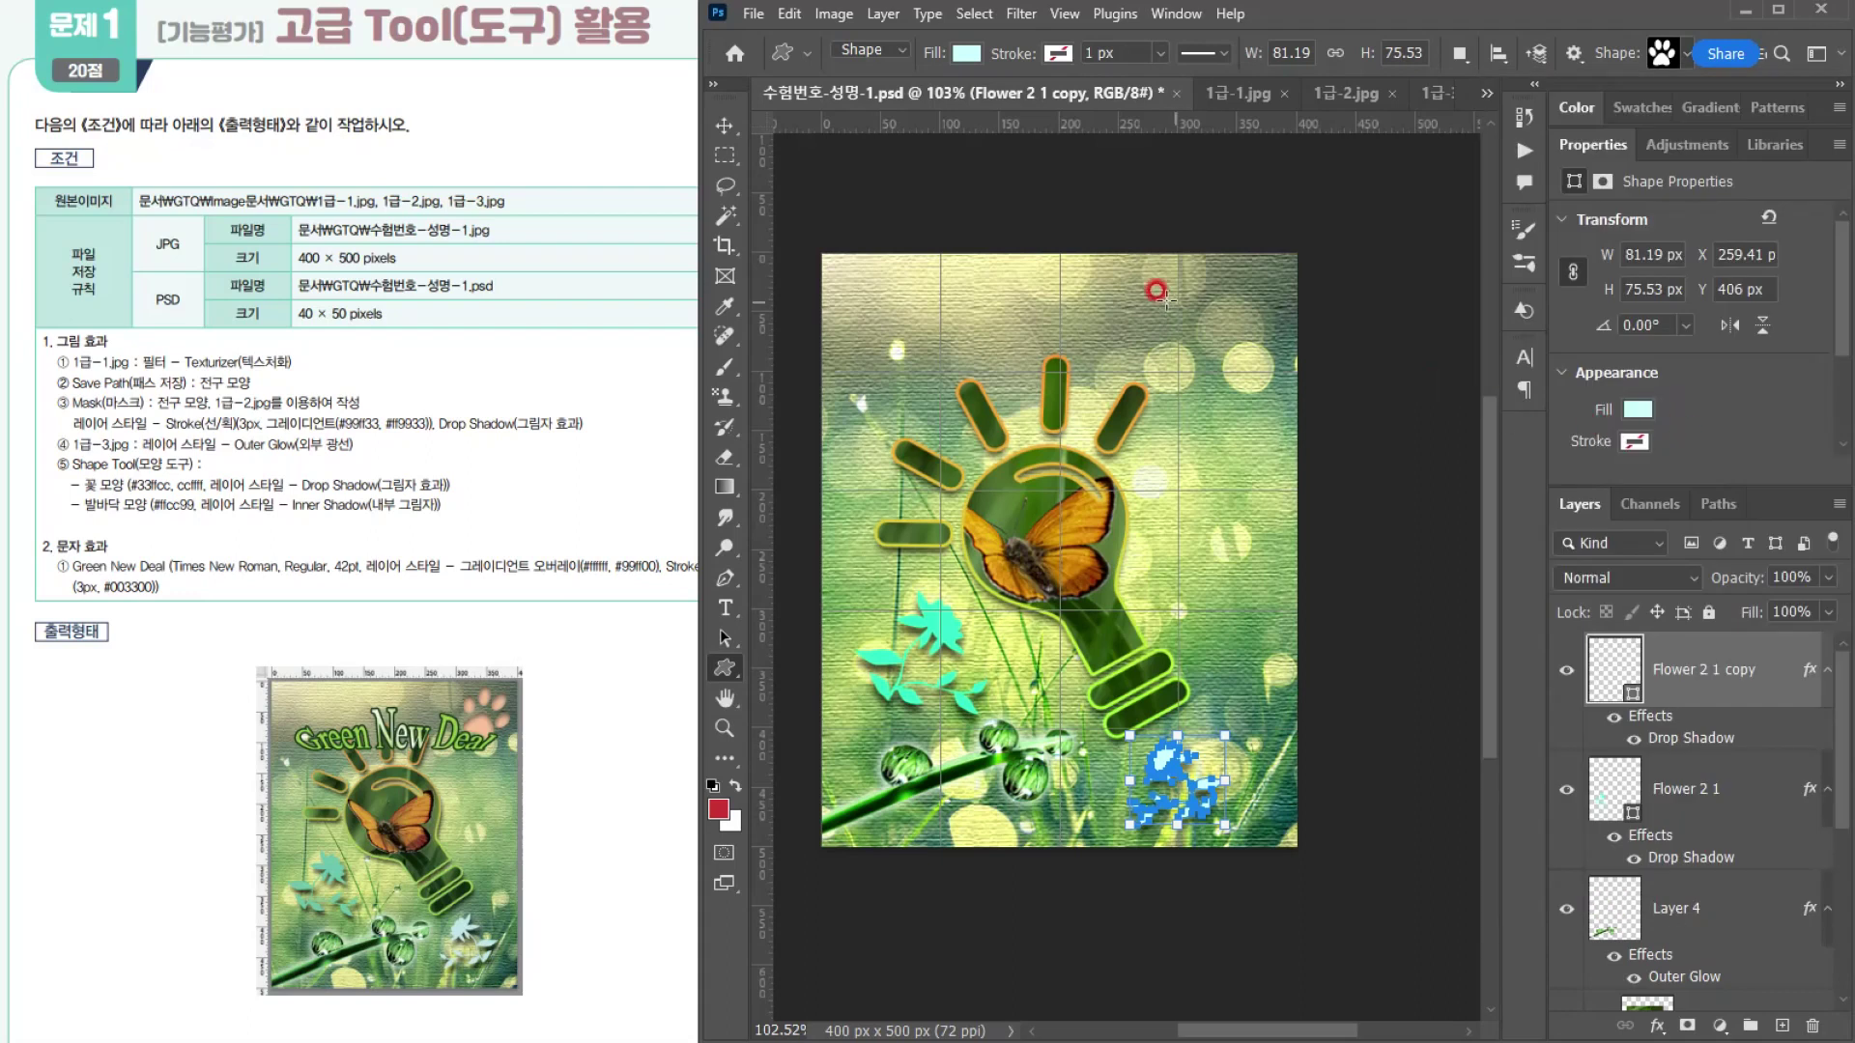
pyautogui.moveTo(1156, 283); pyautogui.dragTo(1260, 382)
pyautogui.click(662, 448)
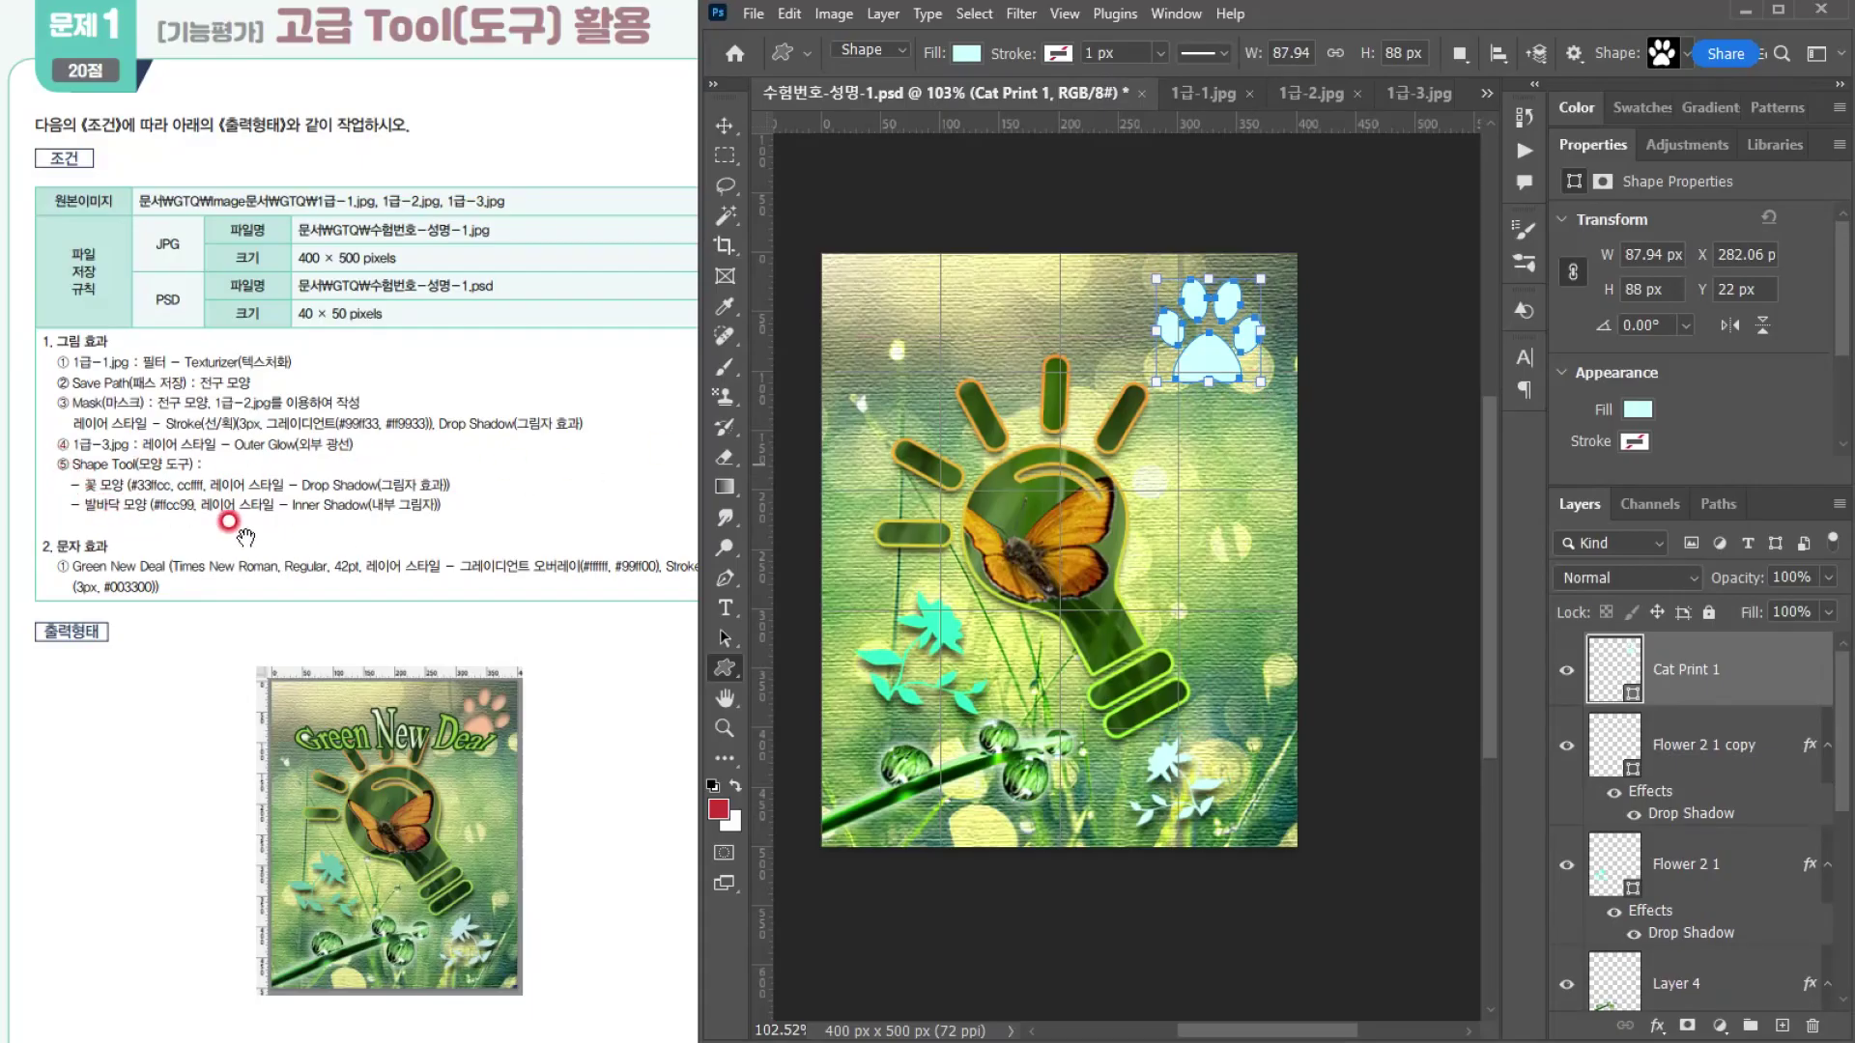
# Step: Set the paw print's fill colour to #ffcc99
pyautogui.doubleClick(1614, 669)
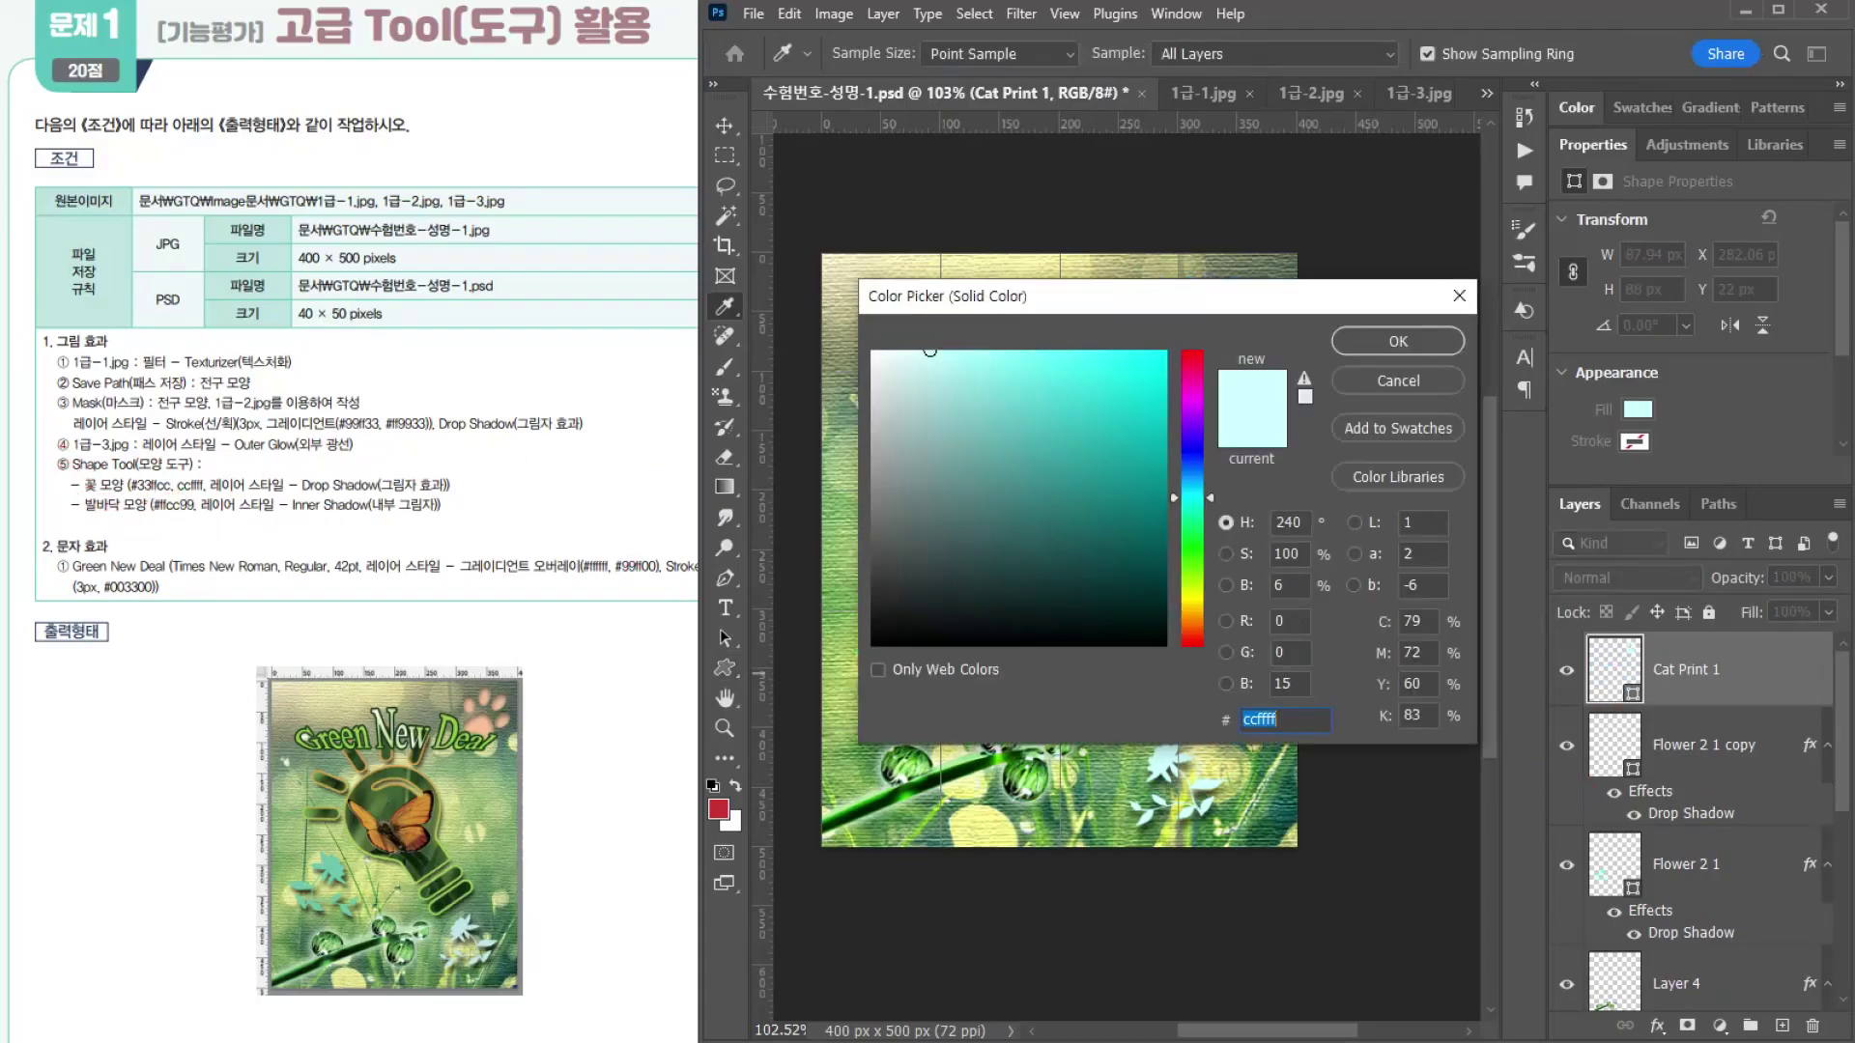
pyautogui.write('ffcc99')
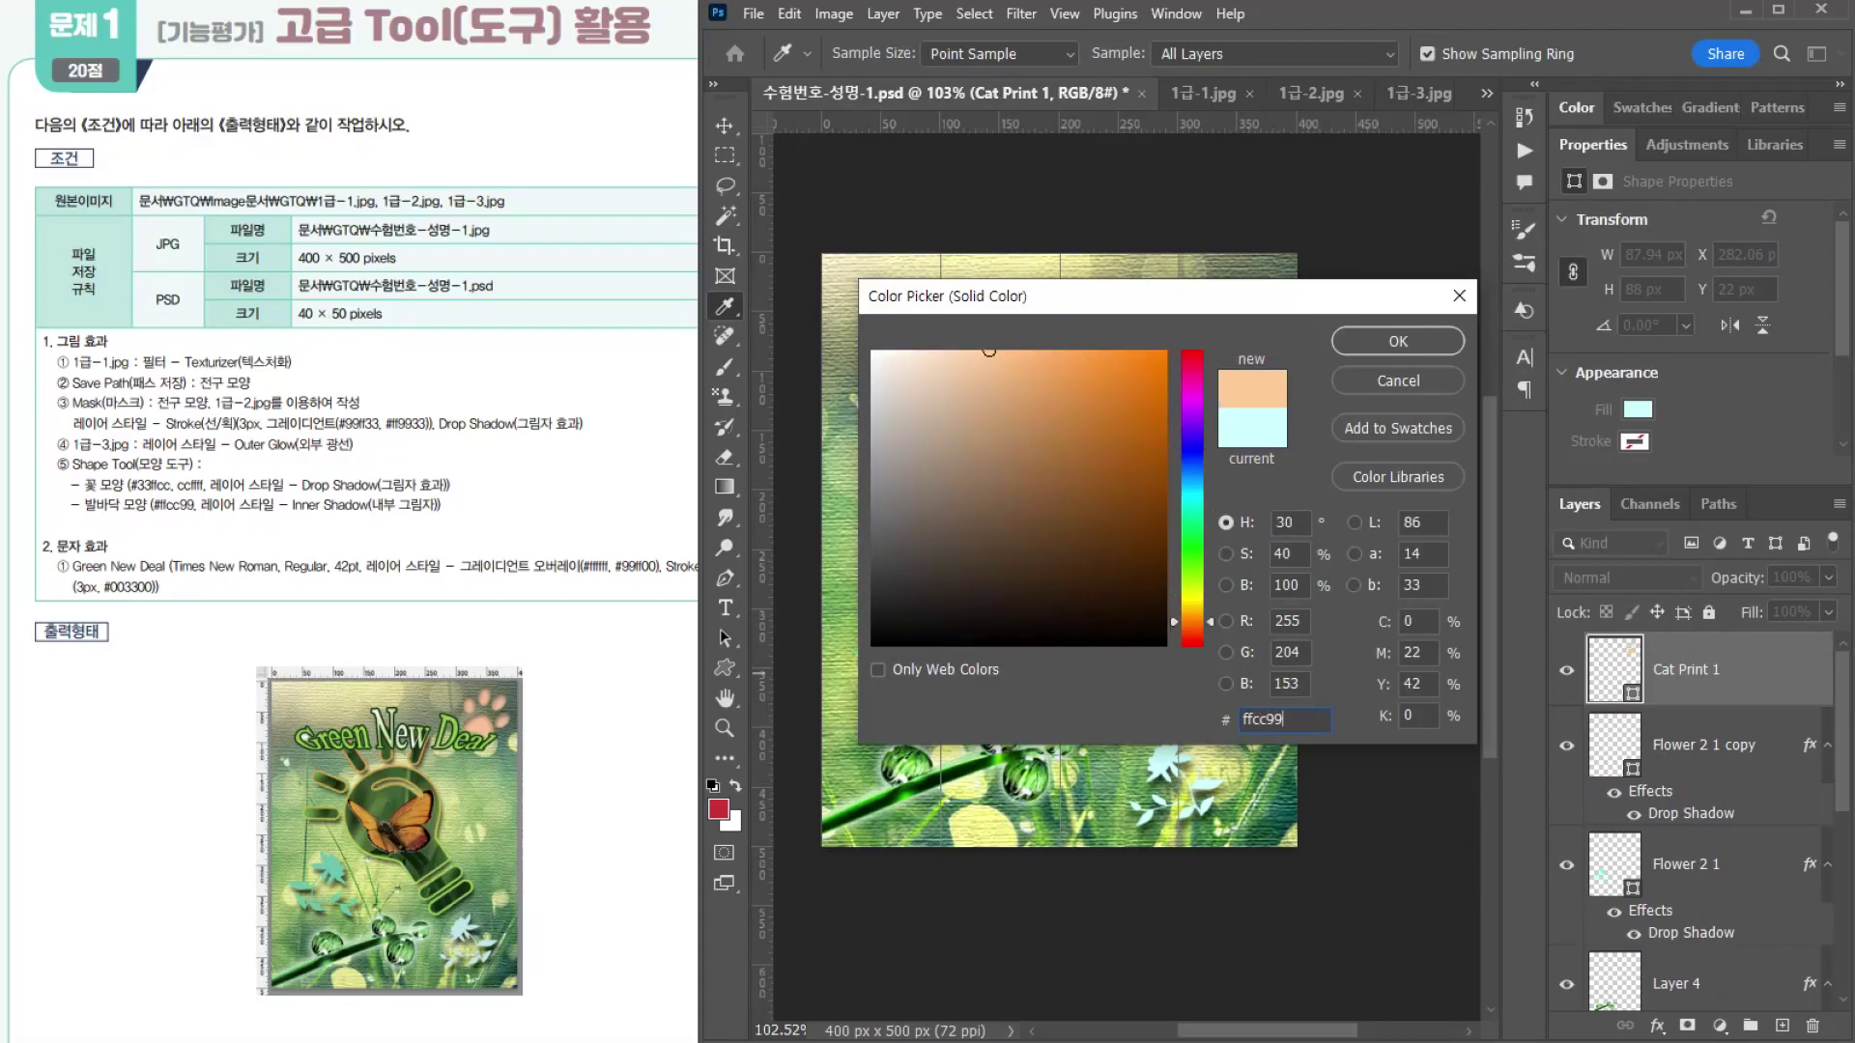
pyautogui.press('Return')
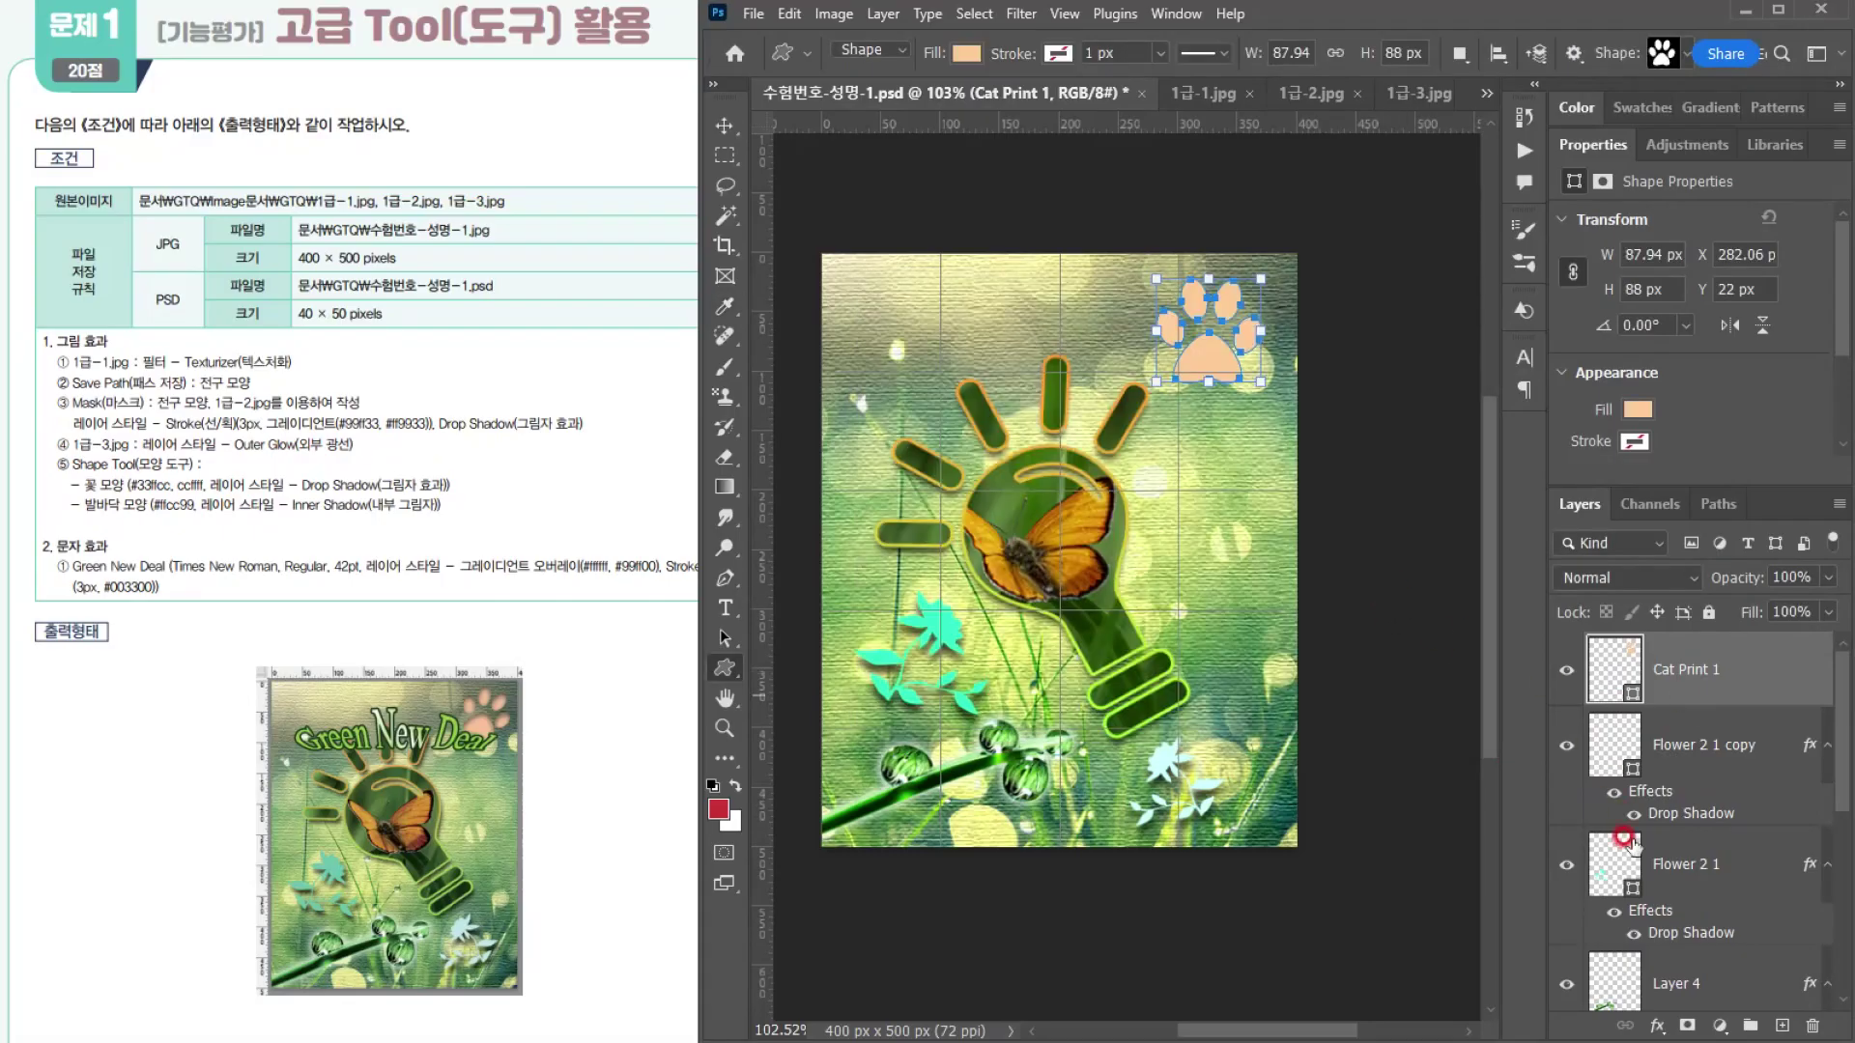
# Step: Add an Inner Shadow layer style to the paw print and apply it
pyautogui.click(1653, 1026)
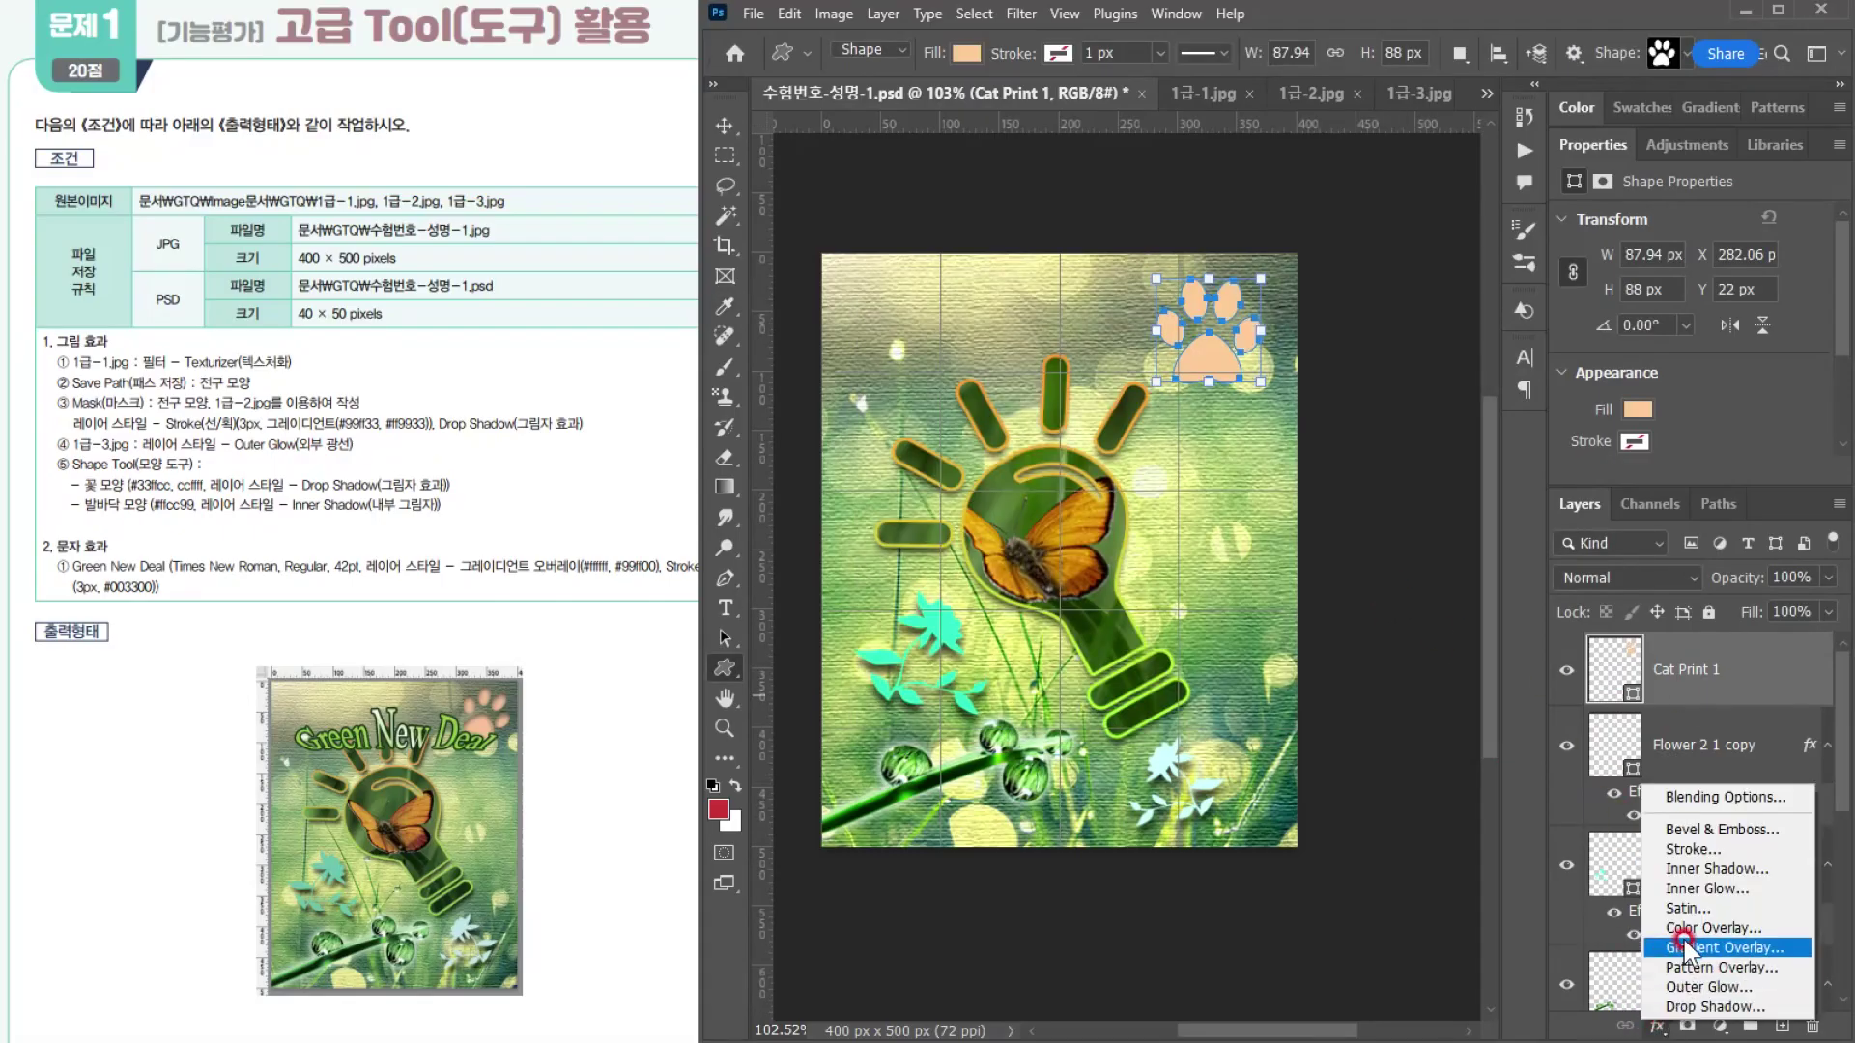
pyautogui.click(1685, 869)
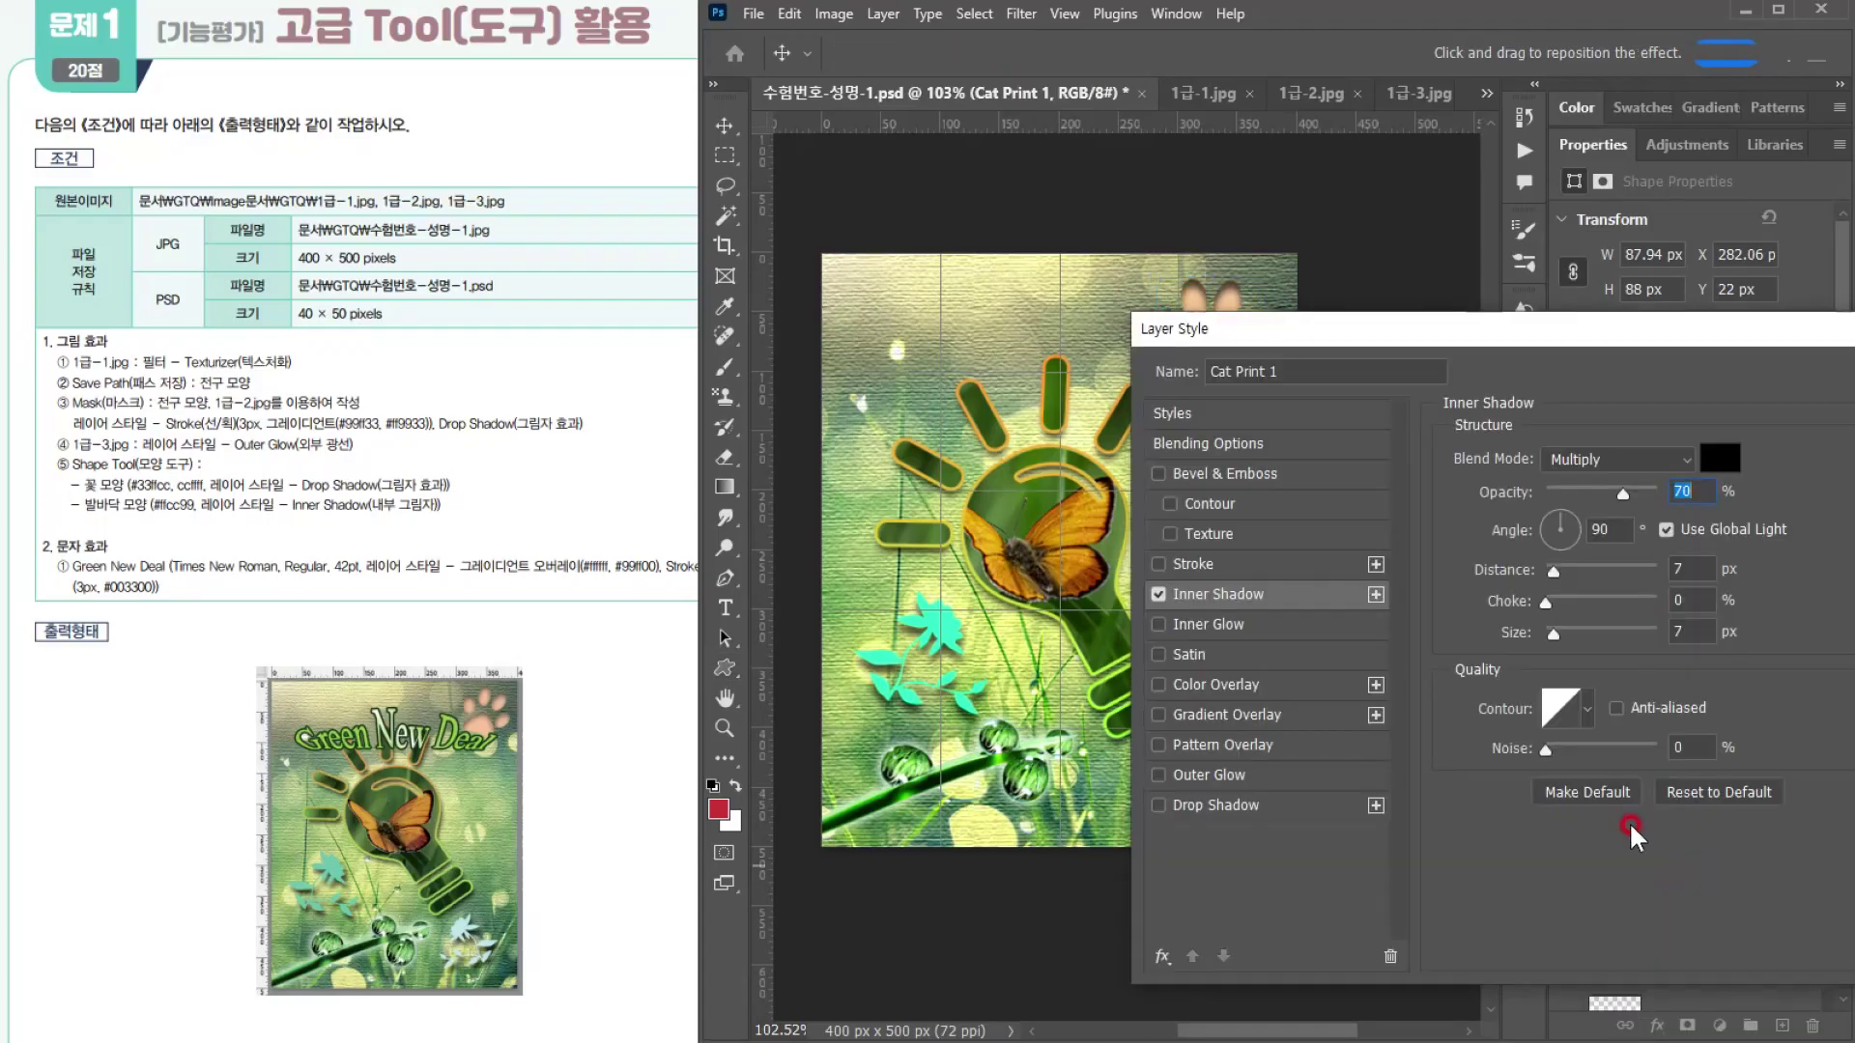
pyautogui.moveTo(1296, 316); pyautogui.dragTo(1091, 652)
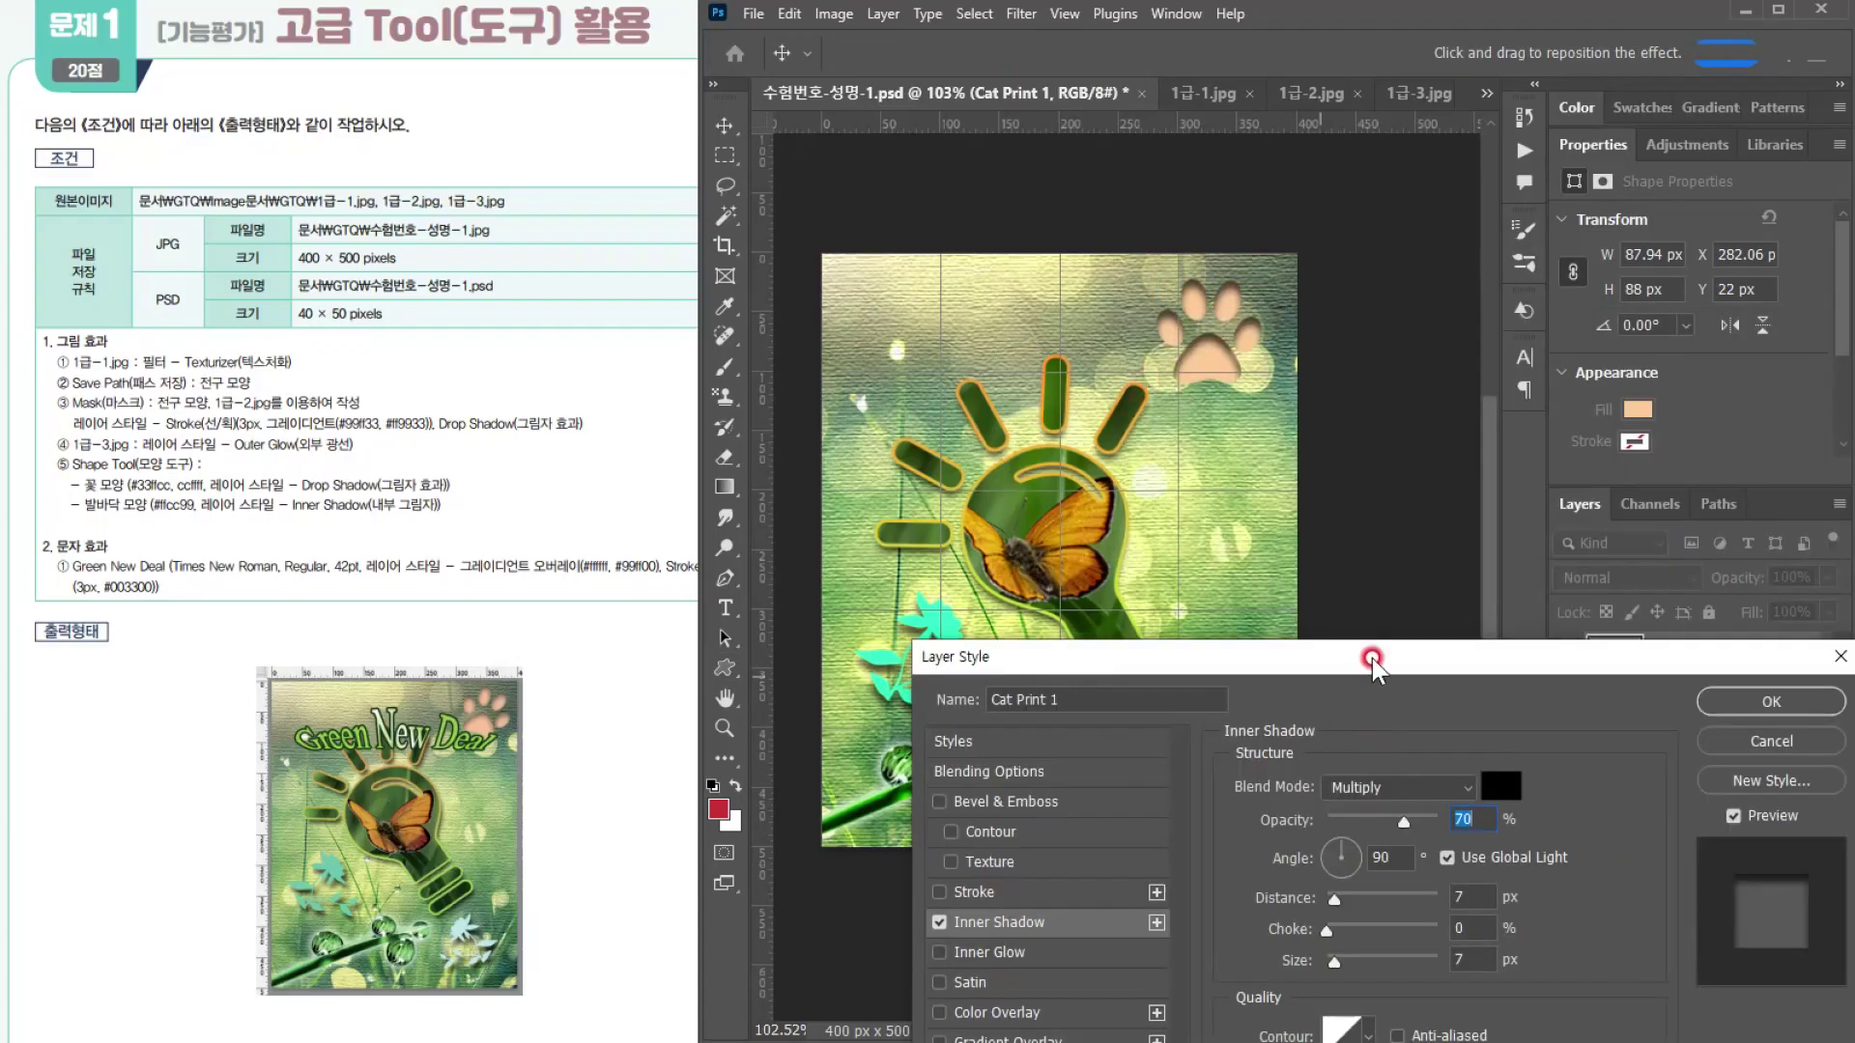
pyautogui.moveTo(1370, 650); pyautogui.dragTo(1495, 490)
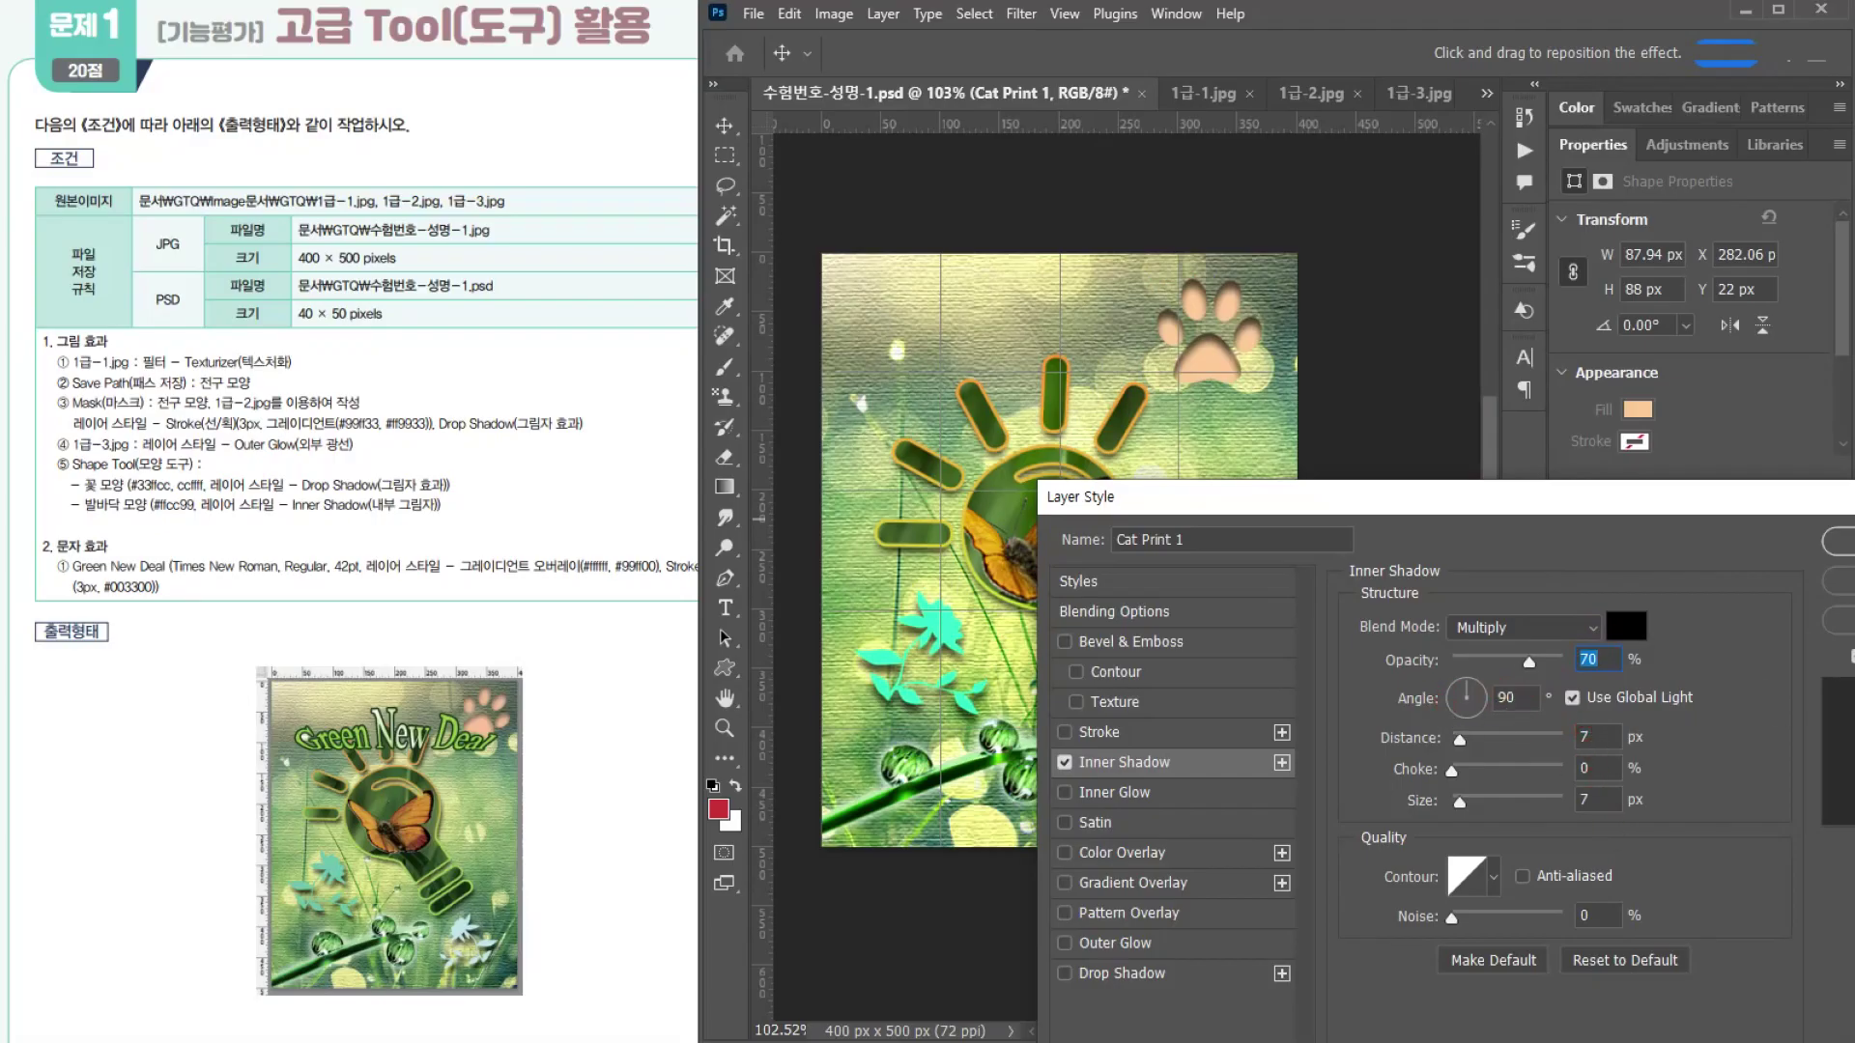
pyautogui.click(1835, 539)
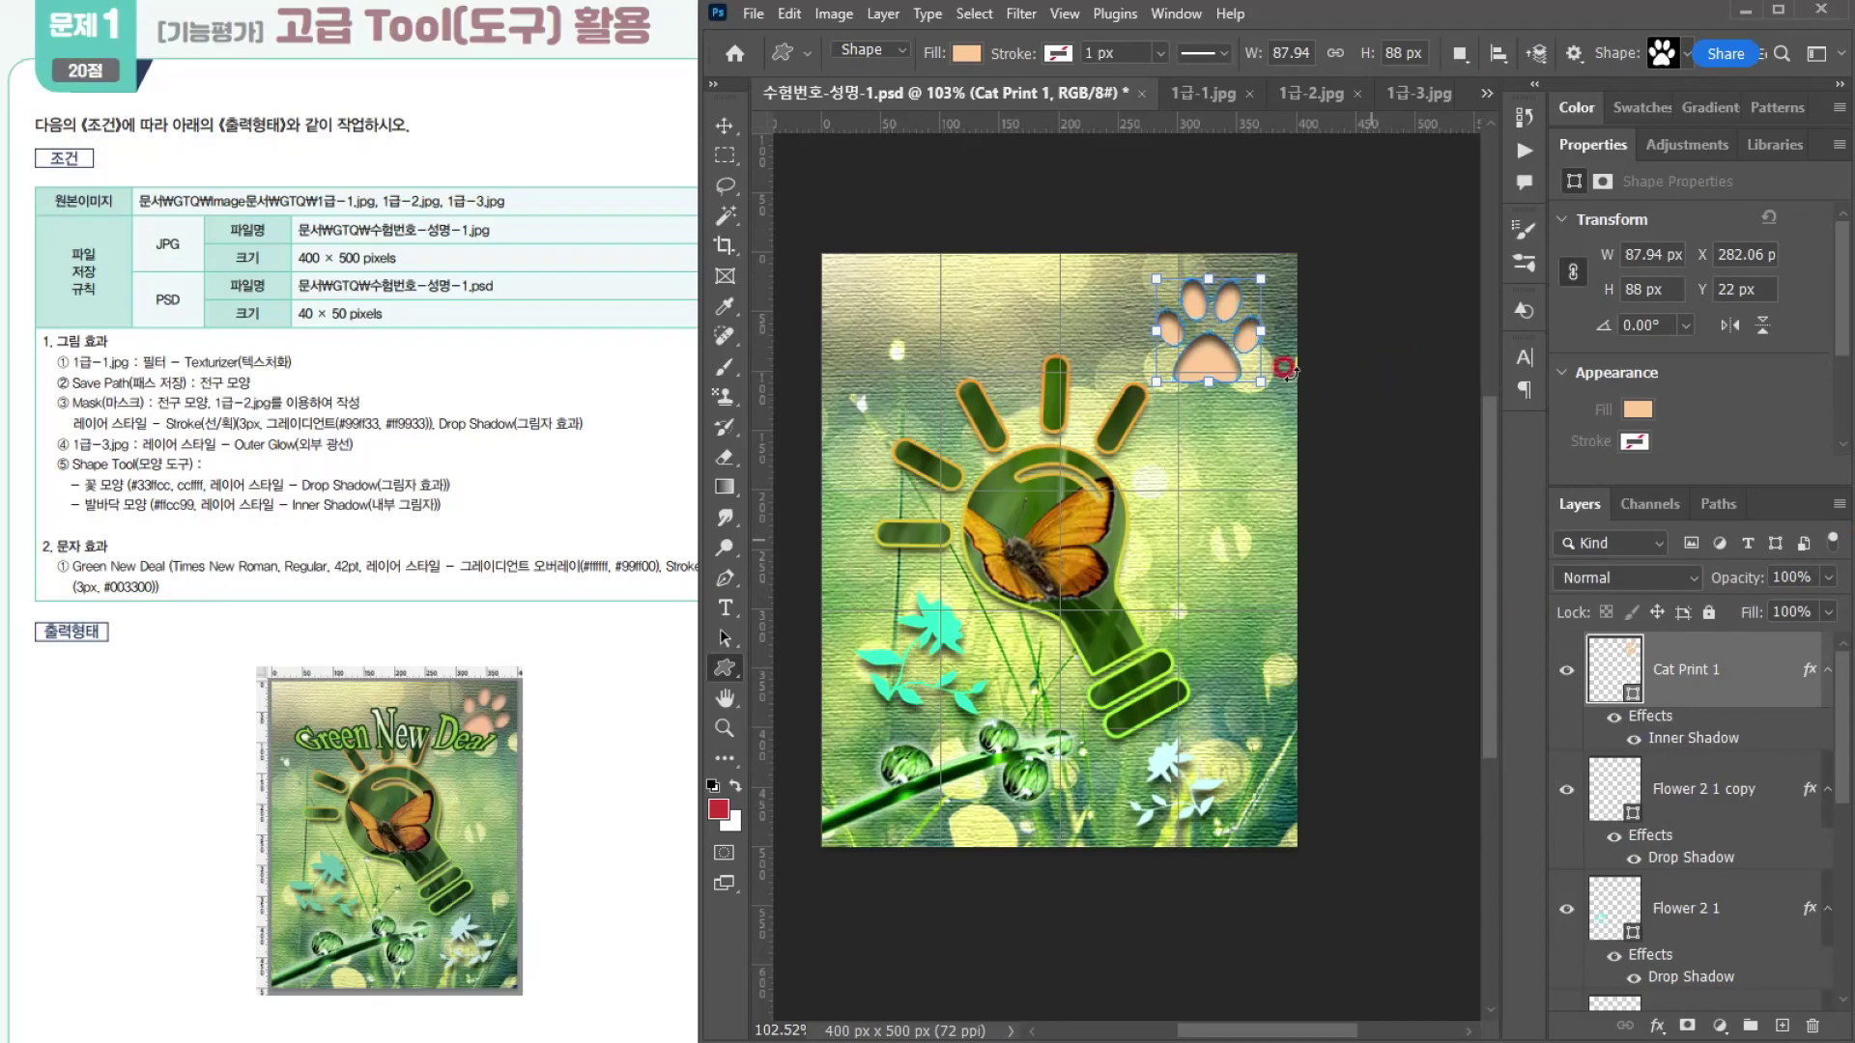
# Step: Rotate the paw print about 13° clockwise and apply the transformation
pyautogui.hotkey('ctrl', 't')
pyautogui.moveTo(1282, 273); pyautogui.dragTo(1296, 290)
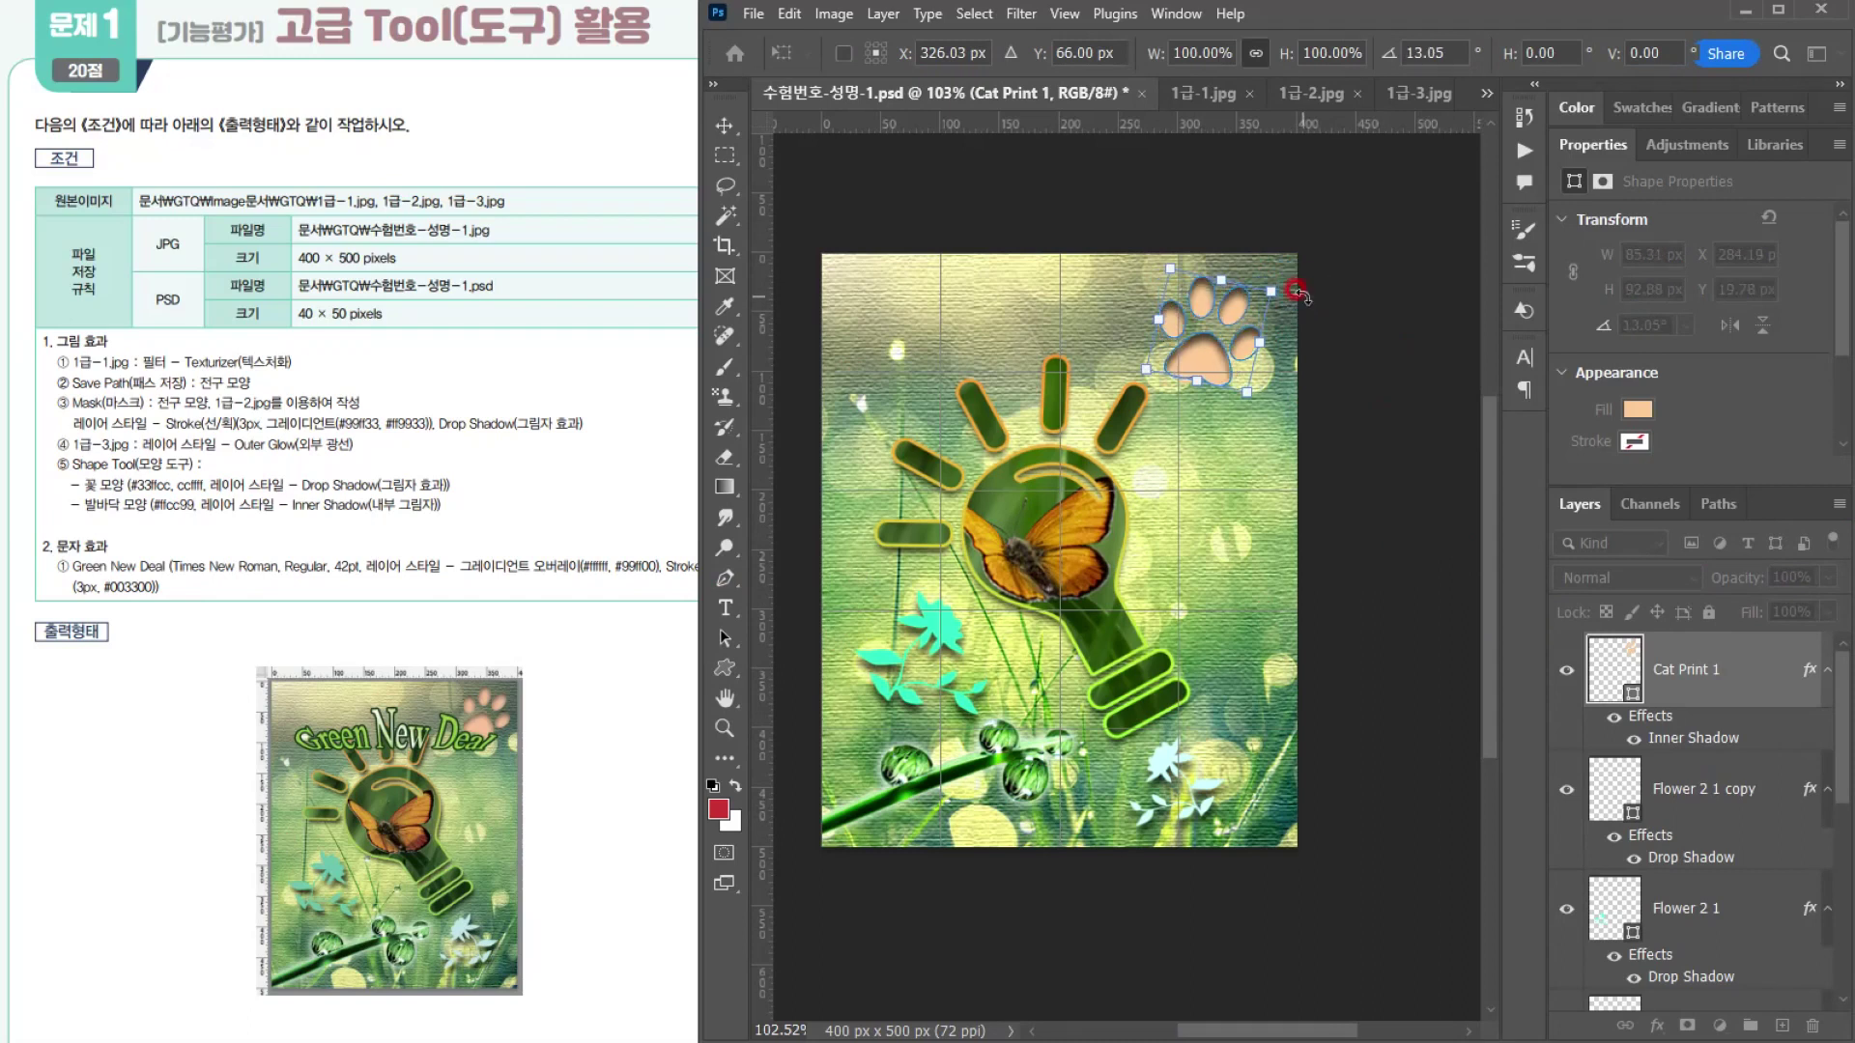
pyautogui.press('Return')
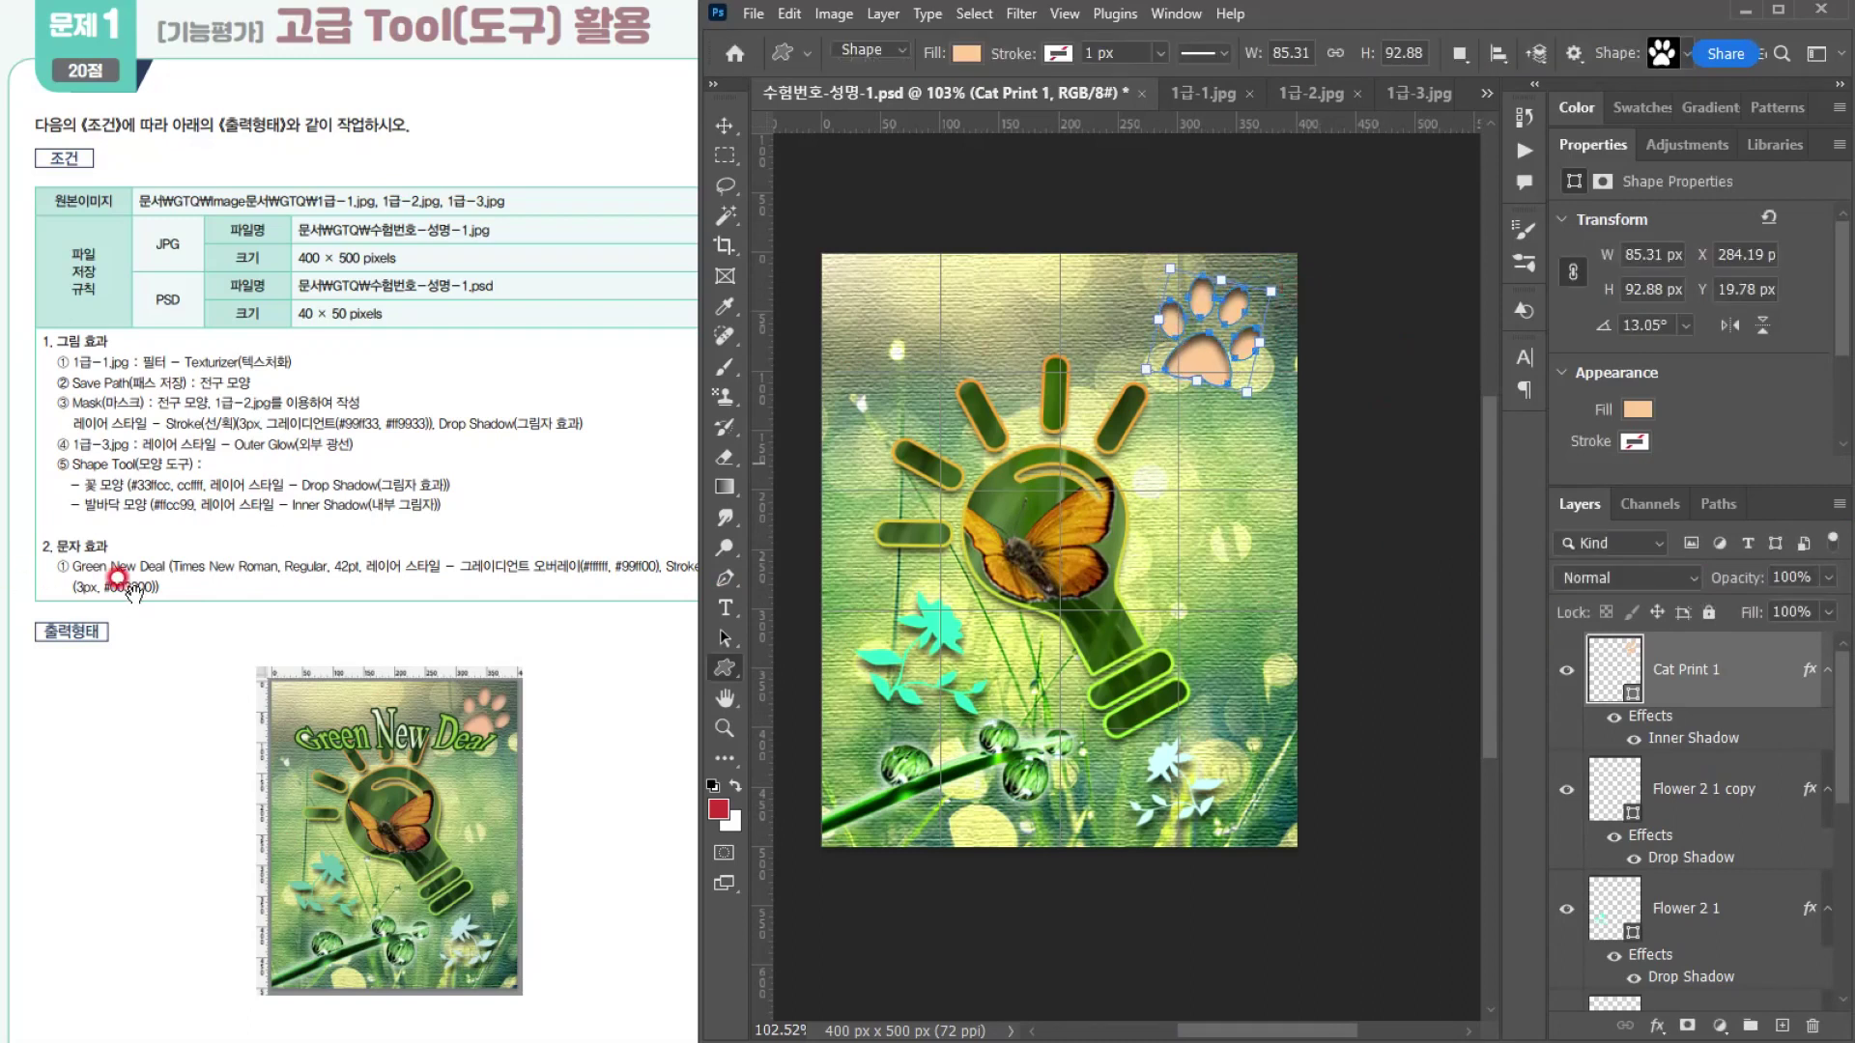
# Step: Add a left-aligned horizontal text layer reading "Green New Deal" above the light bulb, starting near the canvas's upper-left area
pyautogui.click(724, 608)
pyautogui.click(867, 339)
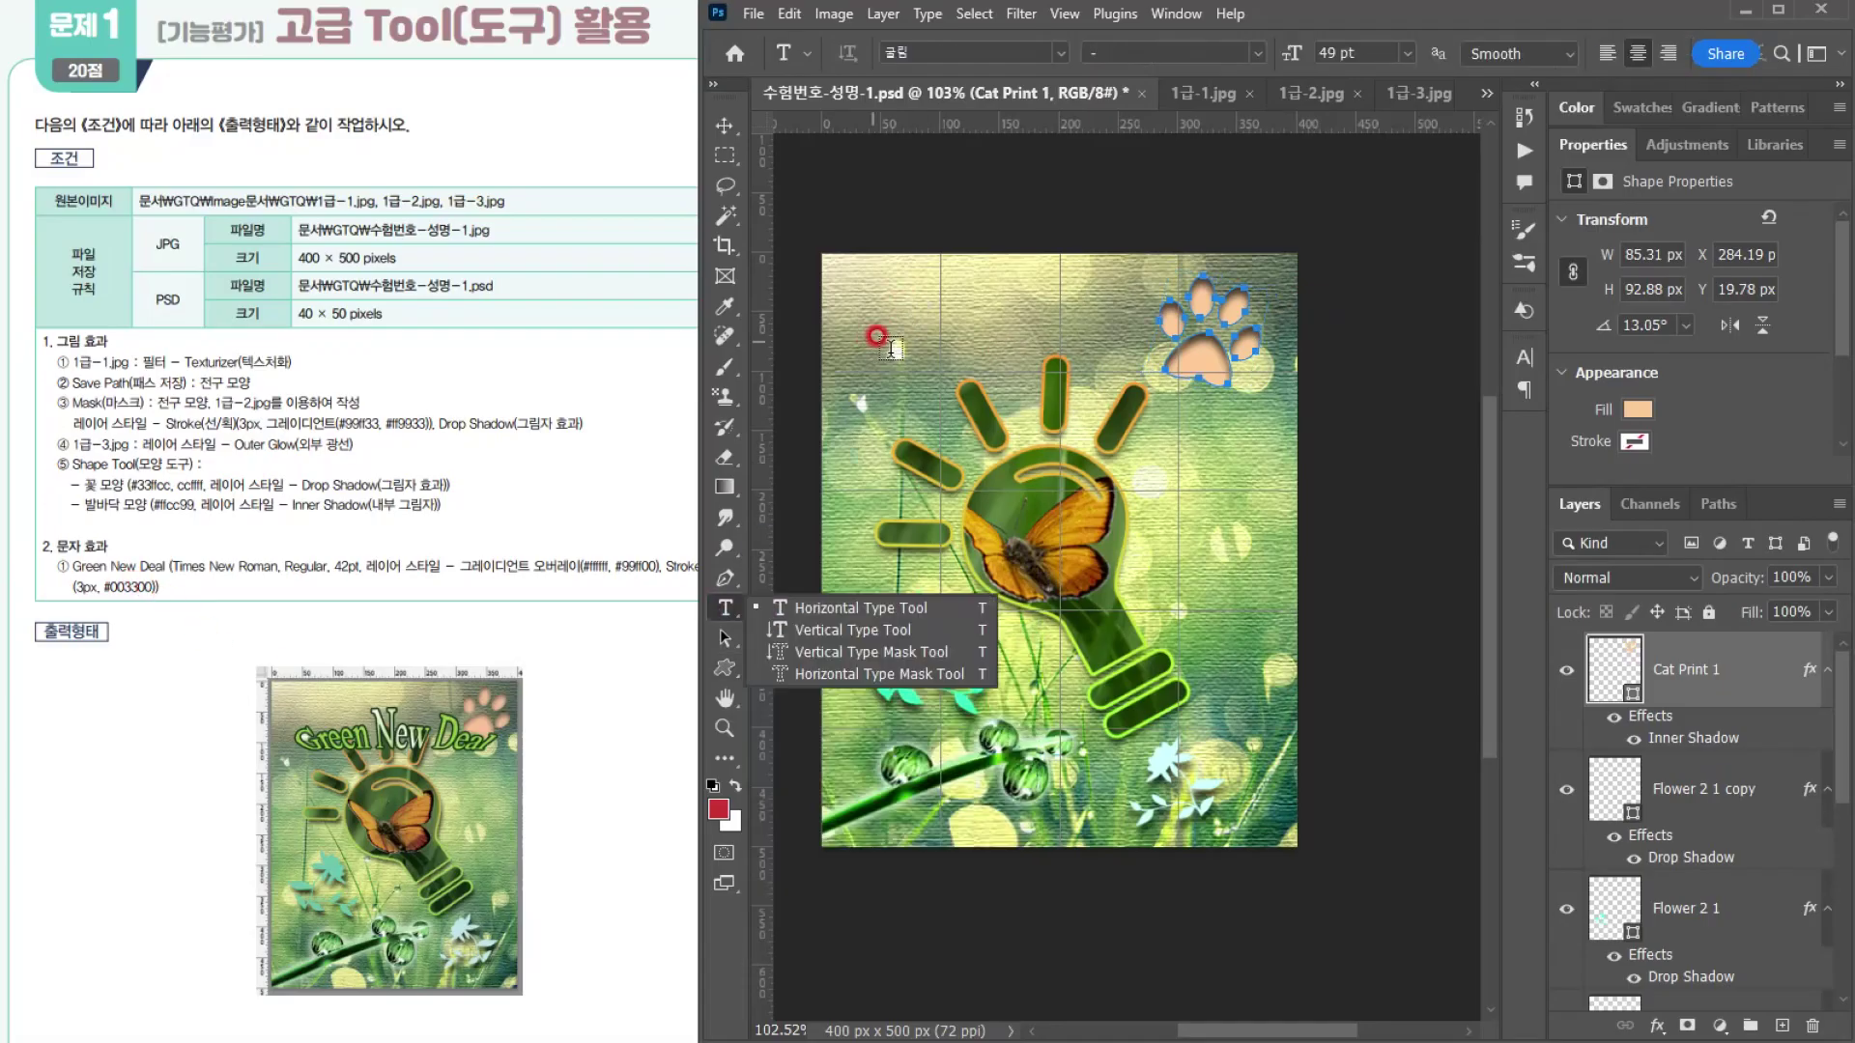
pyautogui.click(1528, 54)
pyautogui.click(1608, 51)
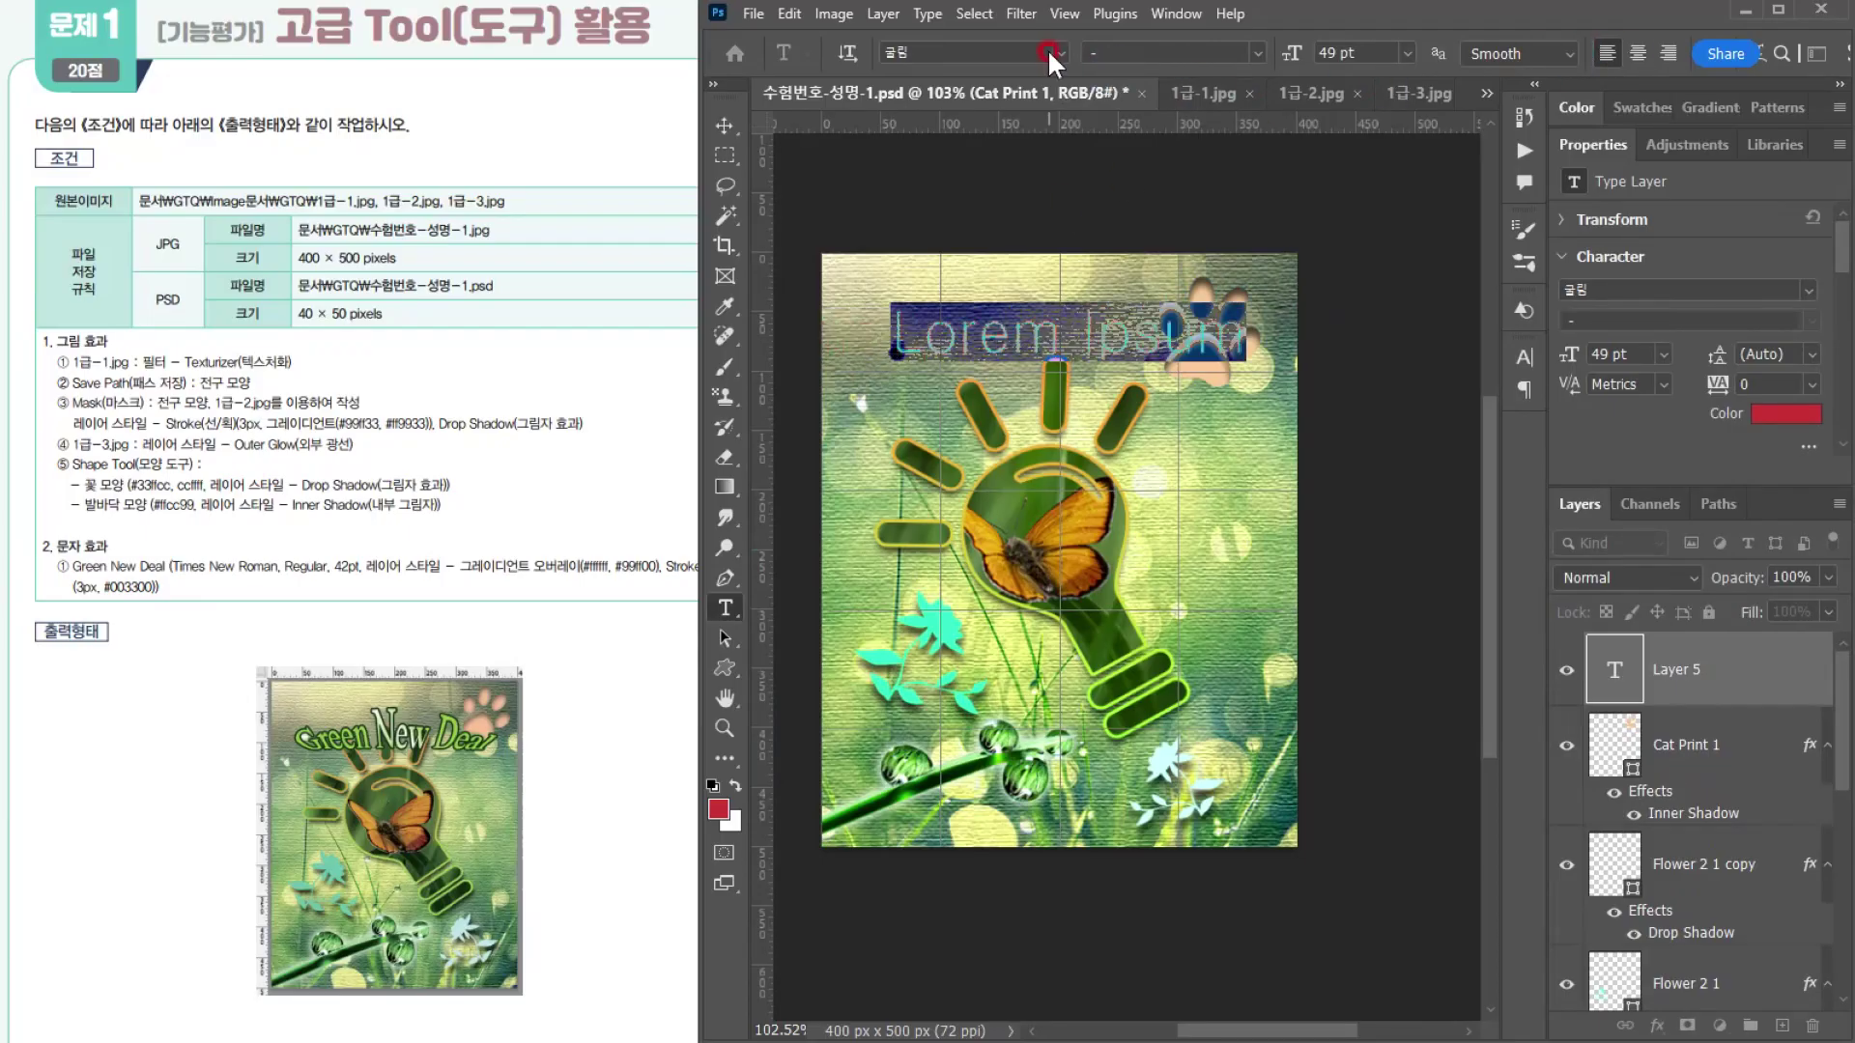
pyautogui.click(917, 402)
pyautogui.write('ㅎㄱ')
pyautogui.press('BackSpace')
pyautogui.press('BackSpace')
pyautogui.press('Hangul')
pyautogui.write('Green')
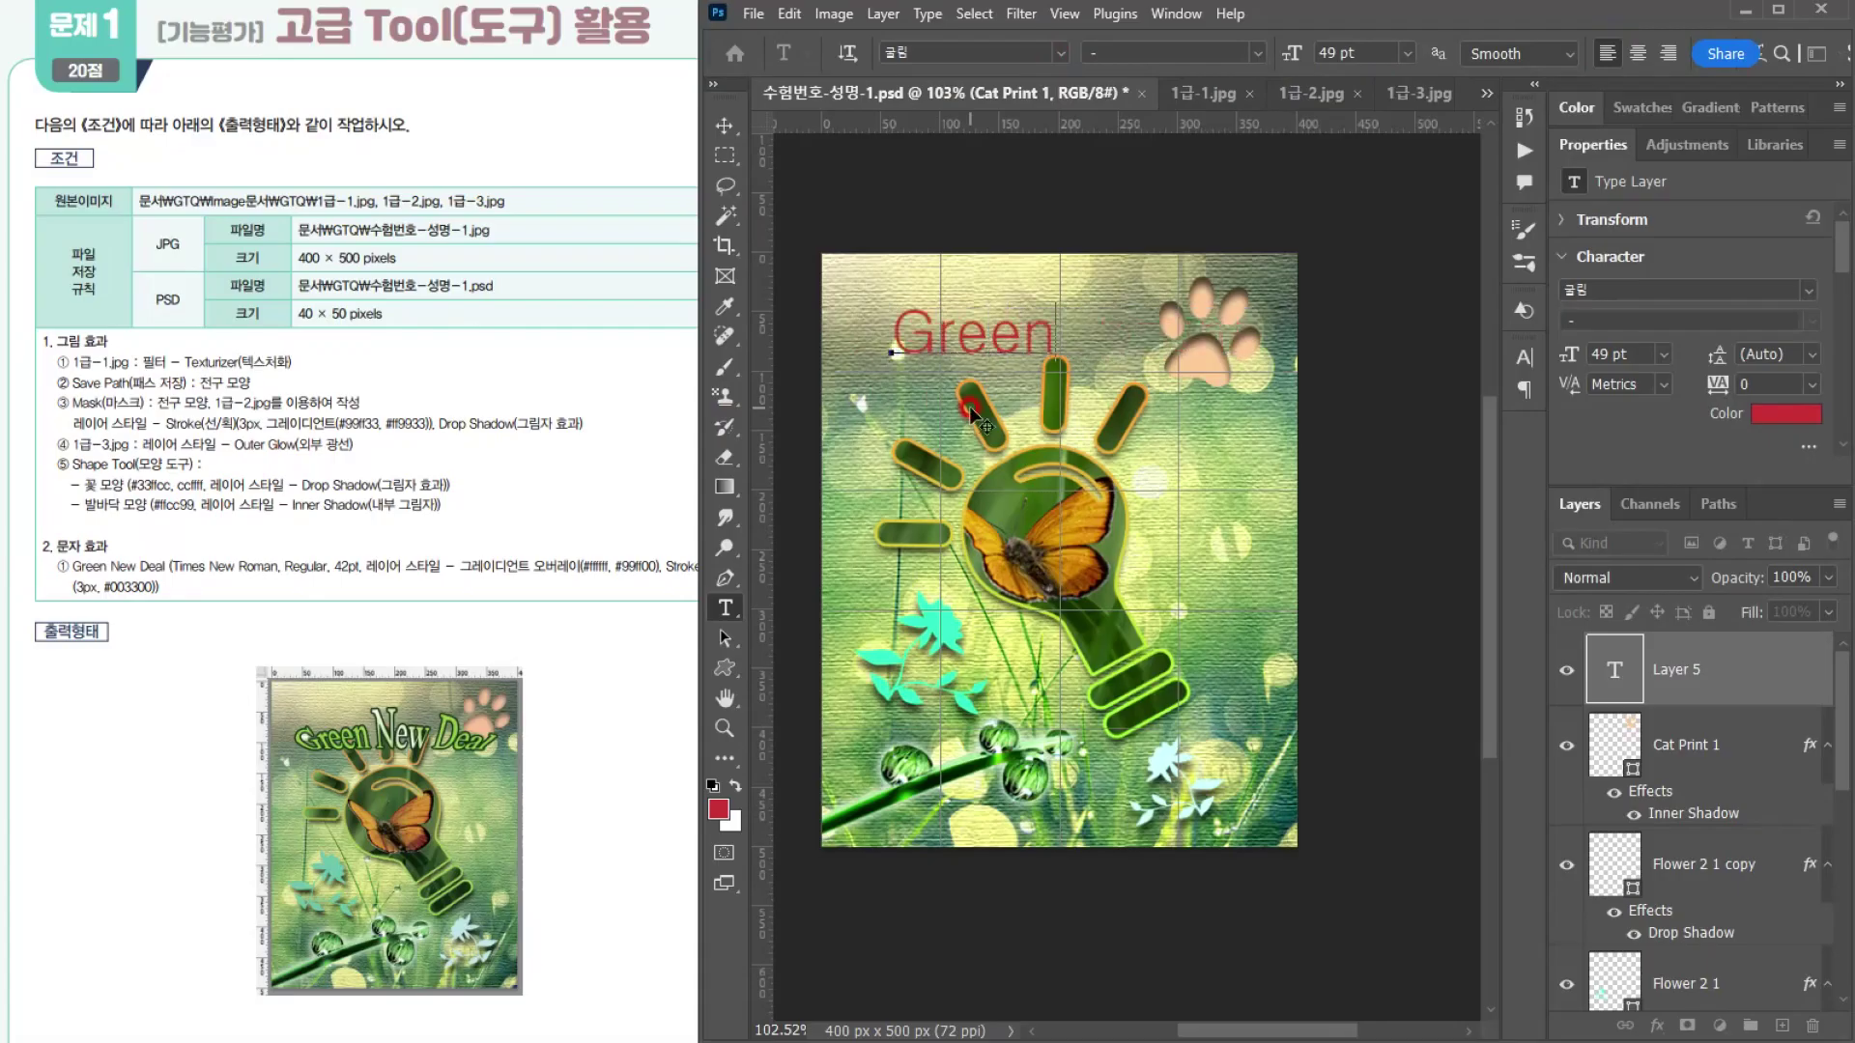
pyautogui.write(' New Deal')
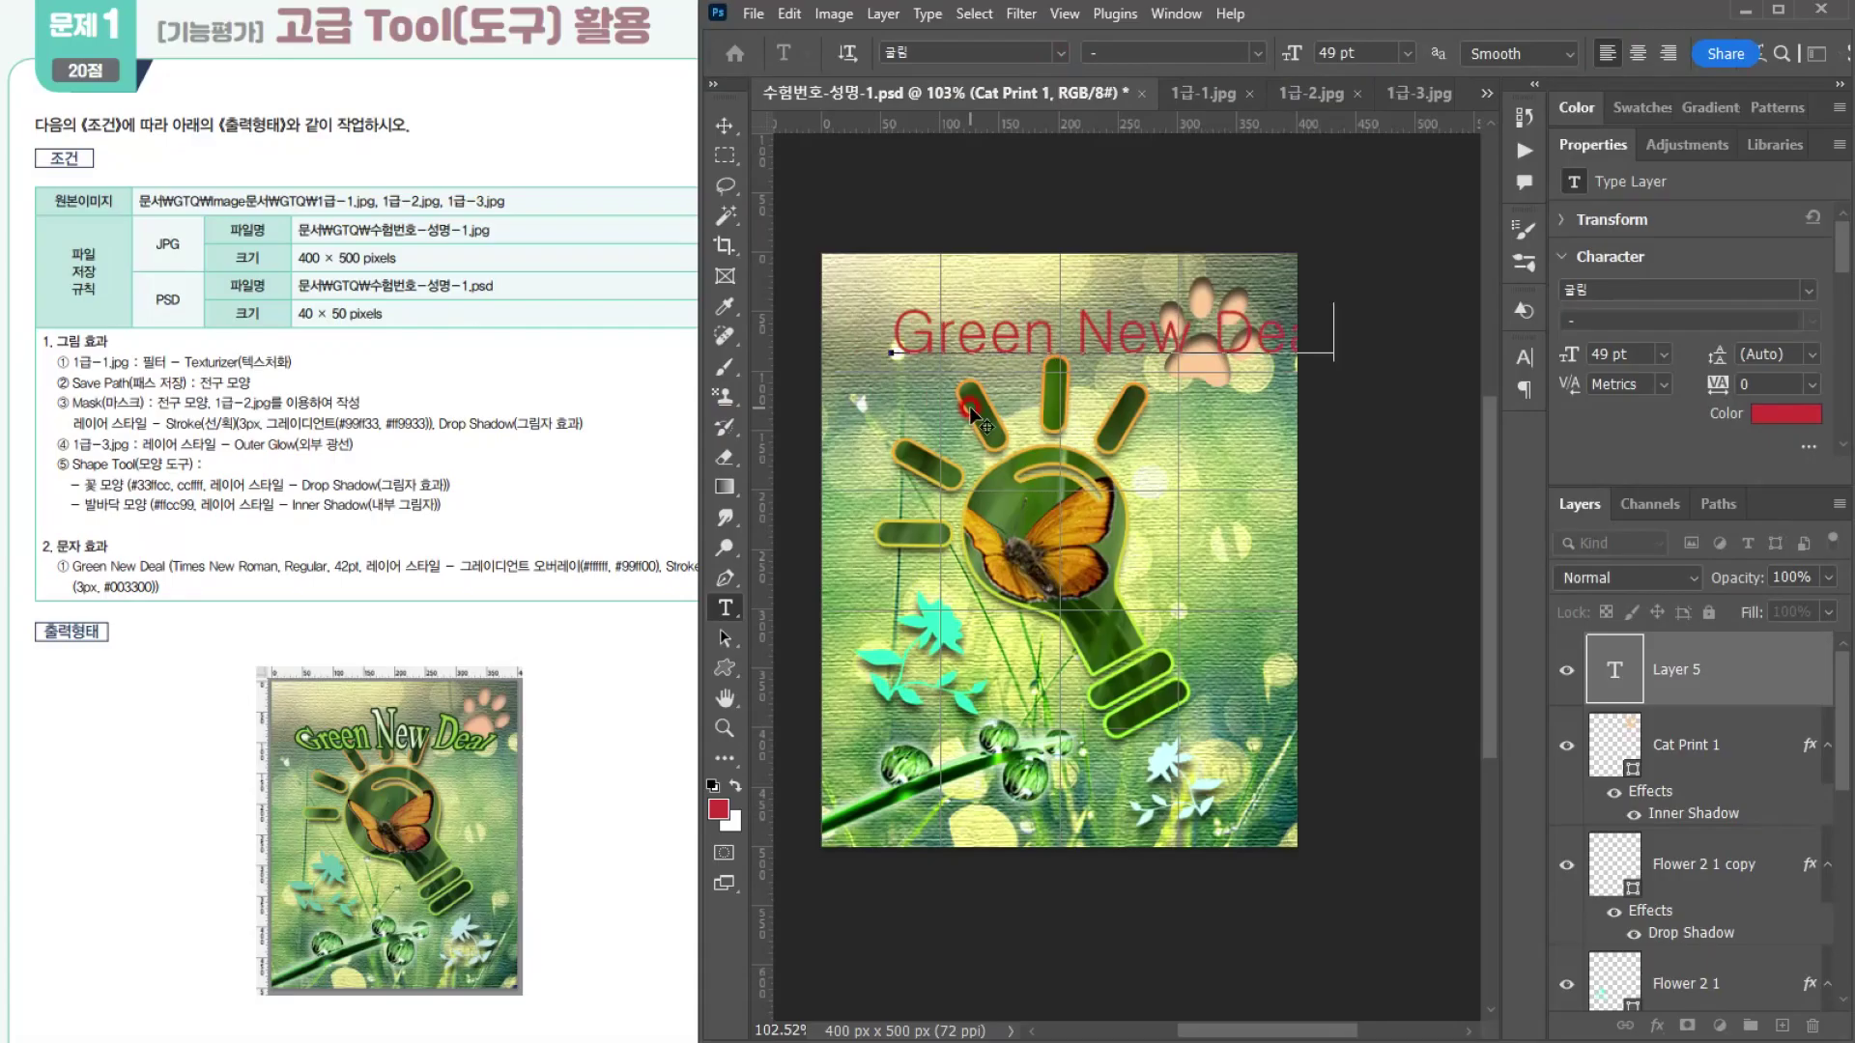
# Step: Set the whole title text to Times New Roman Regular at 42 pt and commit the text
pyautogui.hotkey('ctrl', 'a')
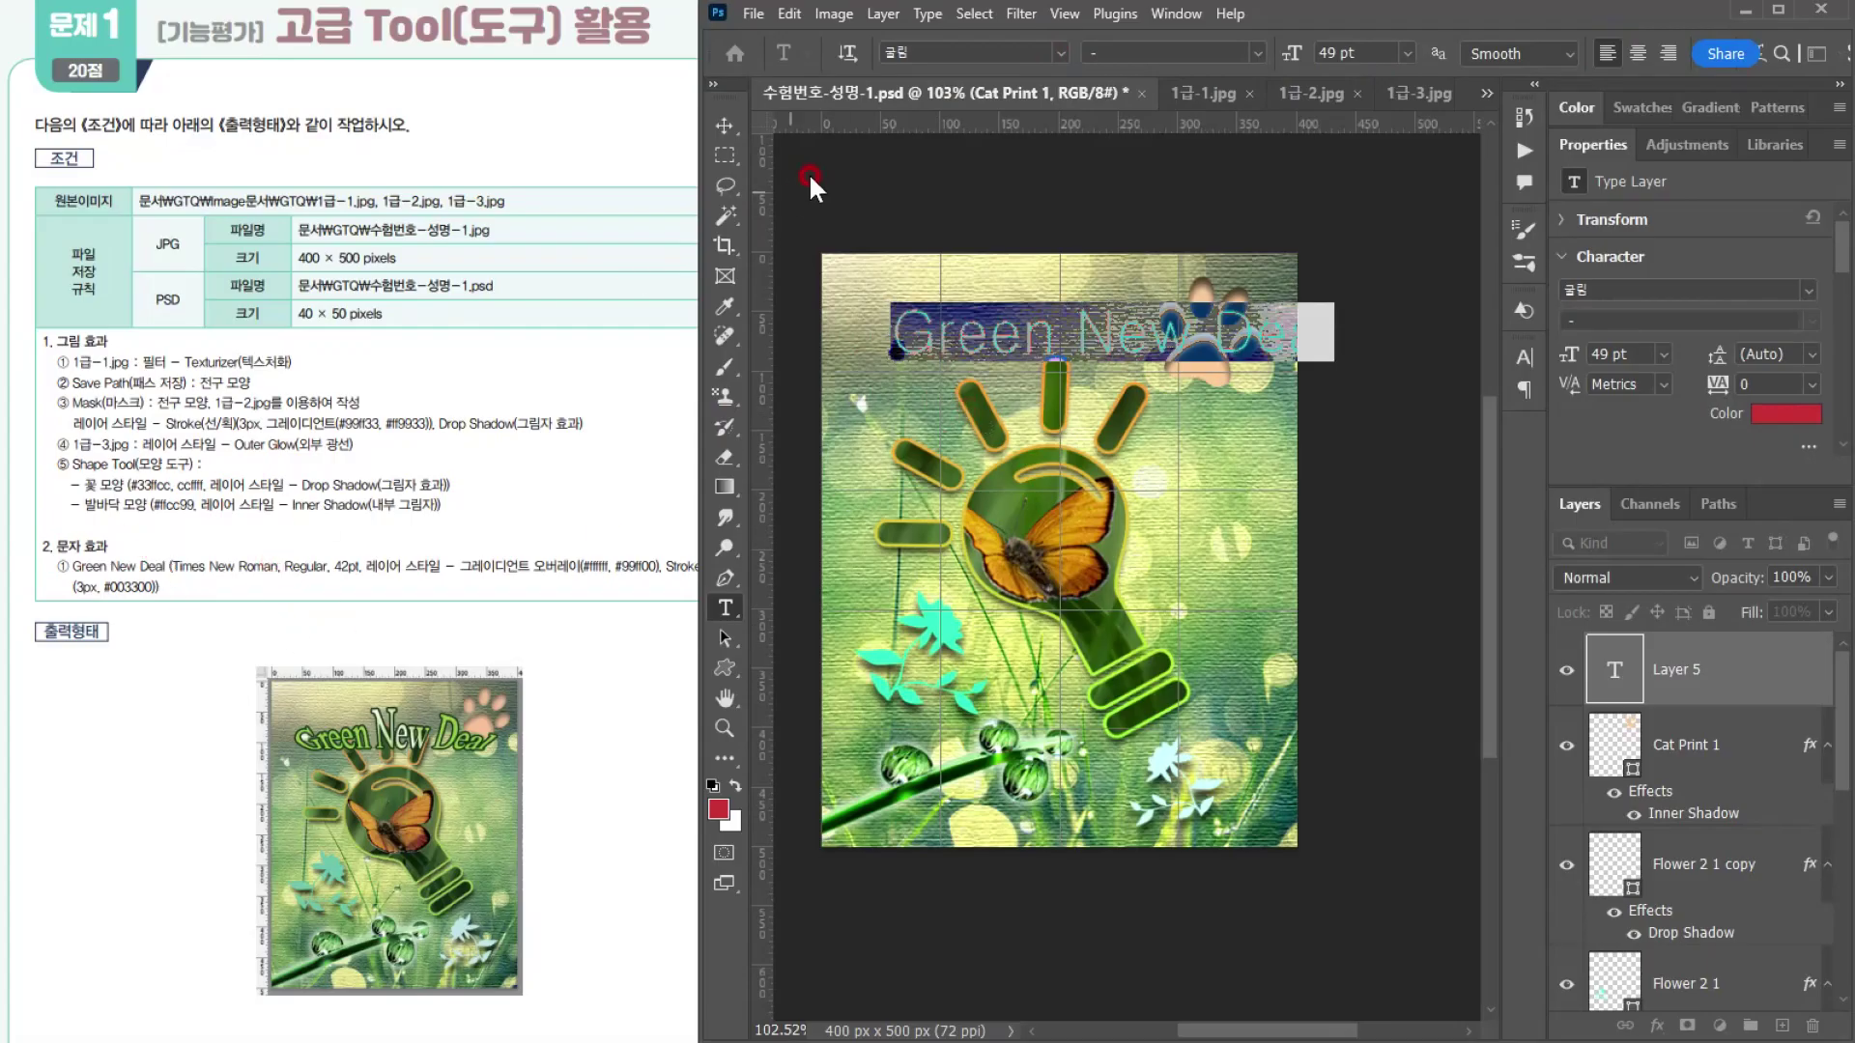
pyautogui.click(1059, 54)
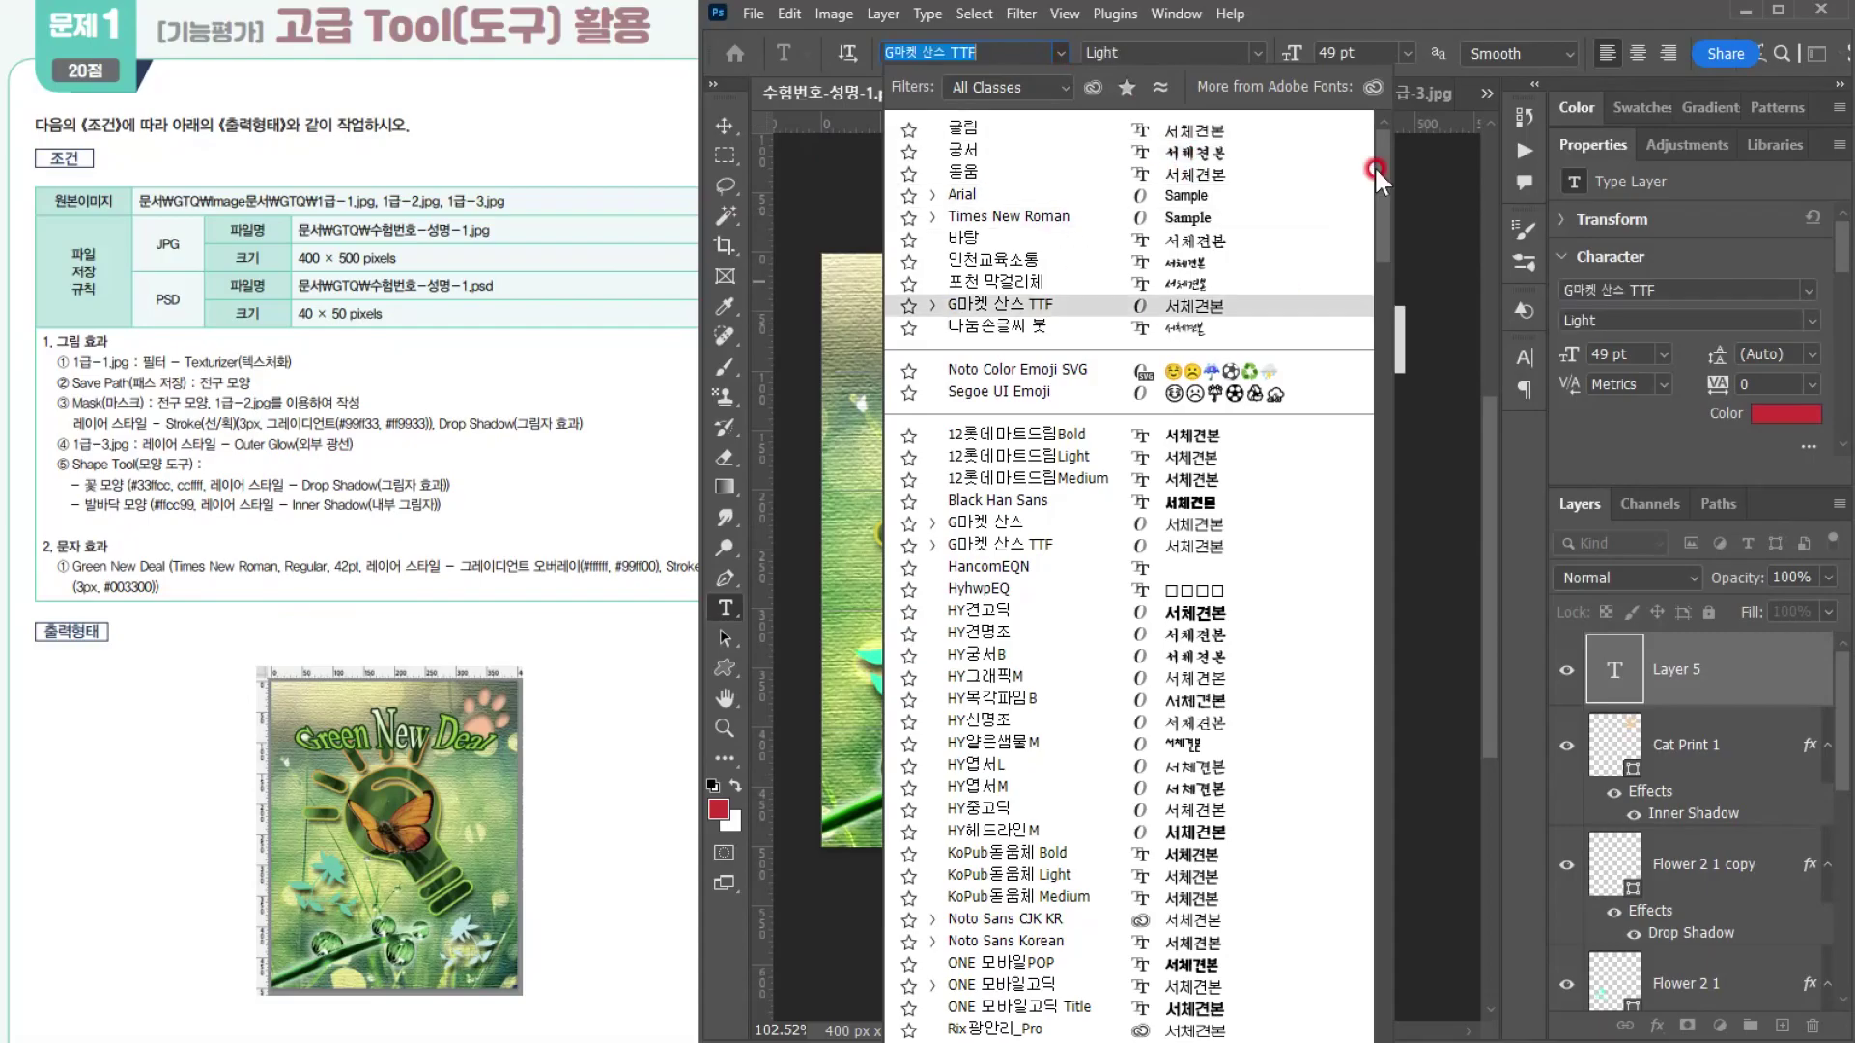
pyautogui.moveTo(1382, 171); pyautogui.dragTo(1395, 1009)
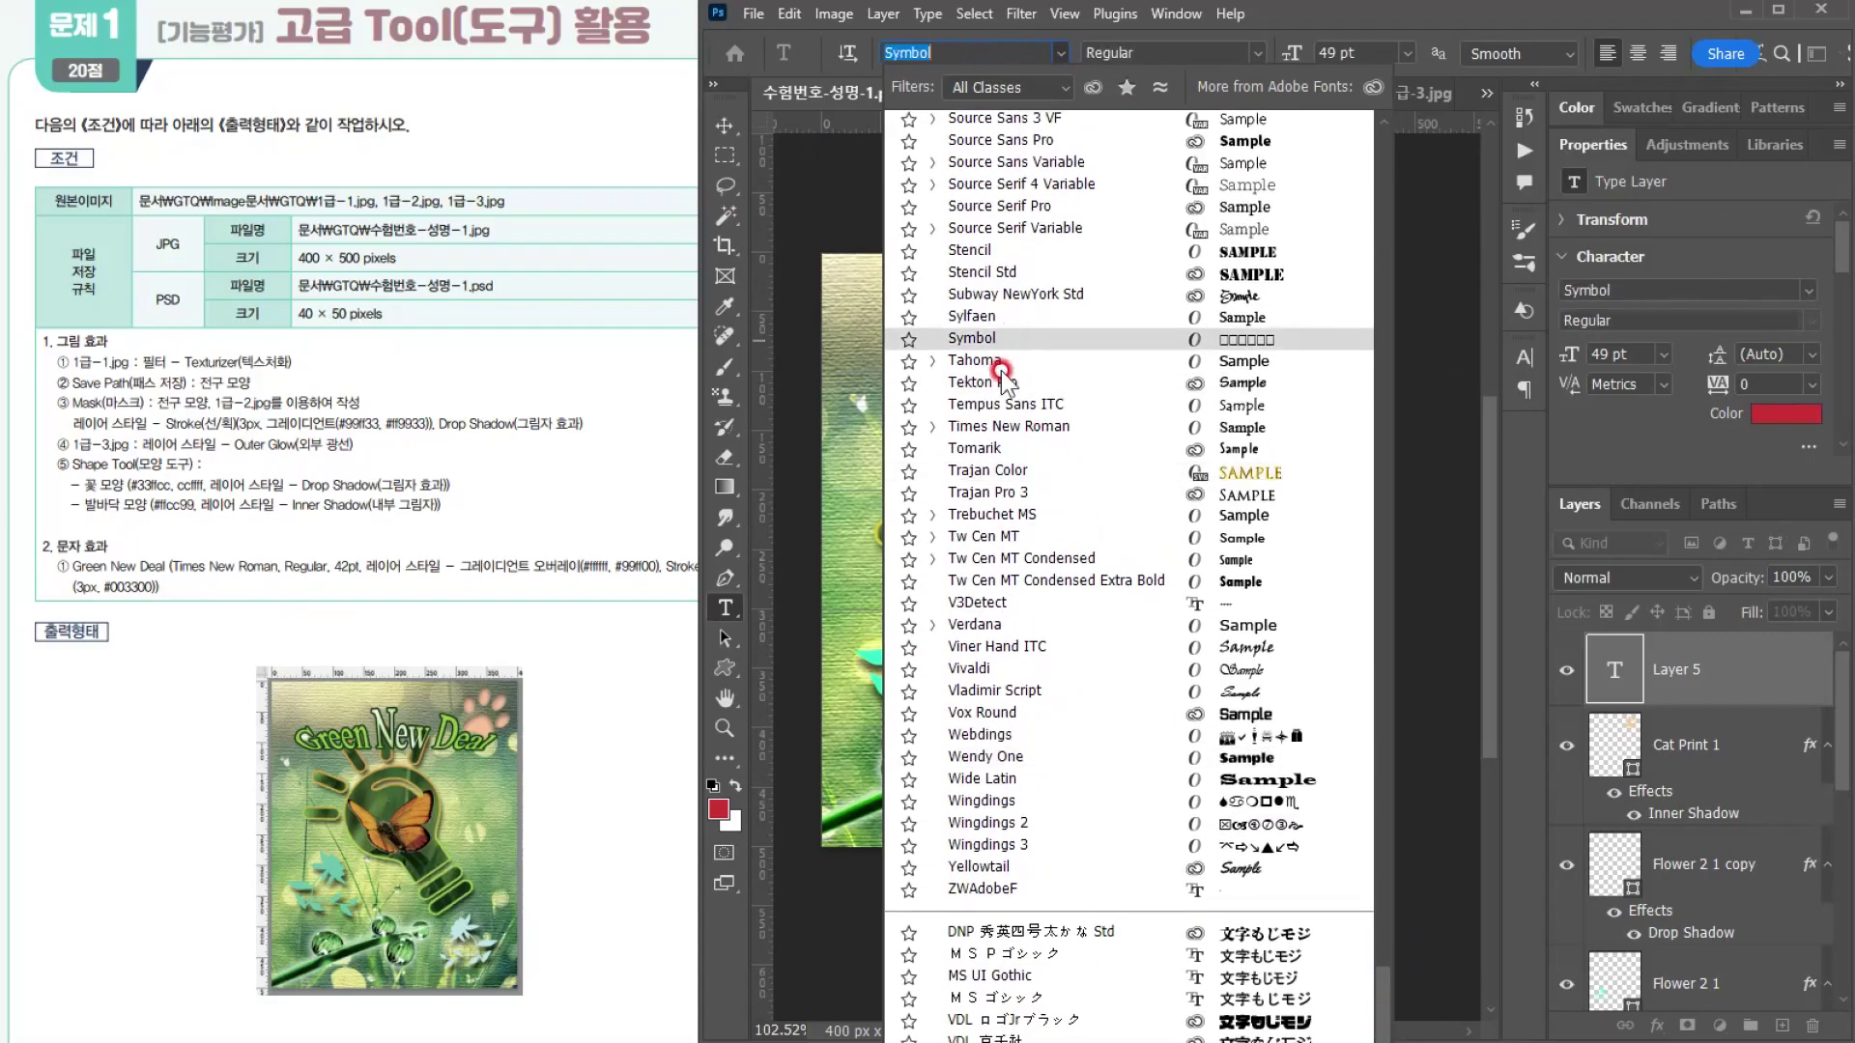
pyautogui.click(1001, 429)
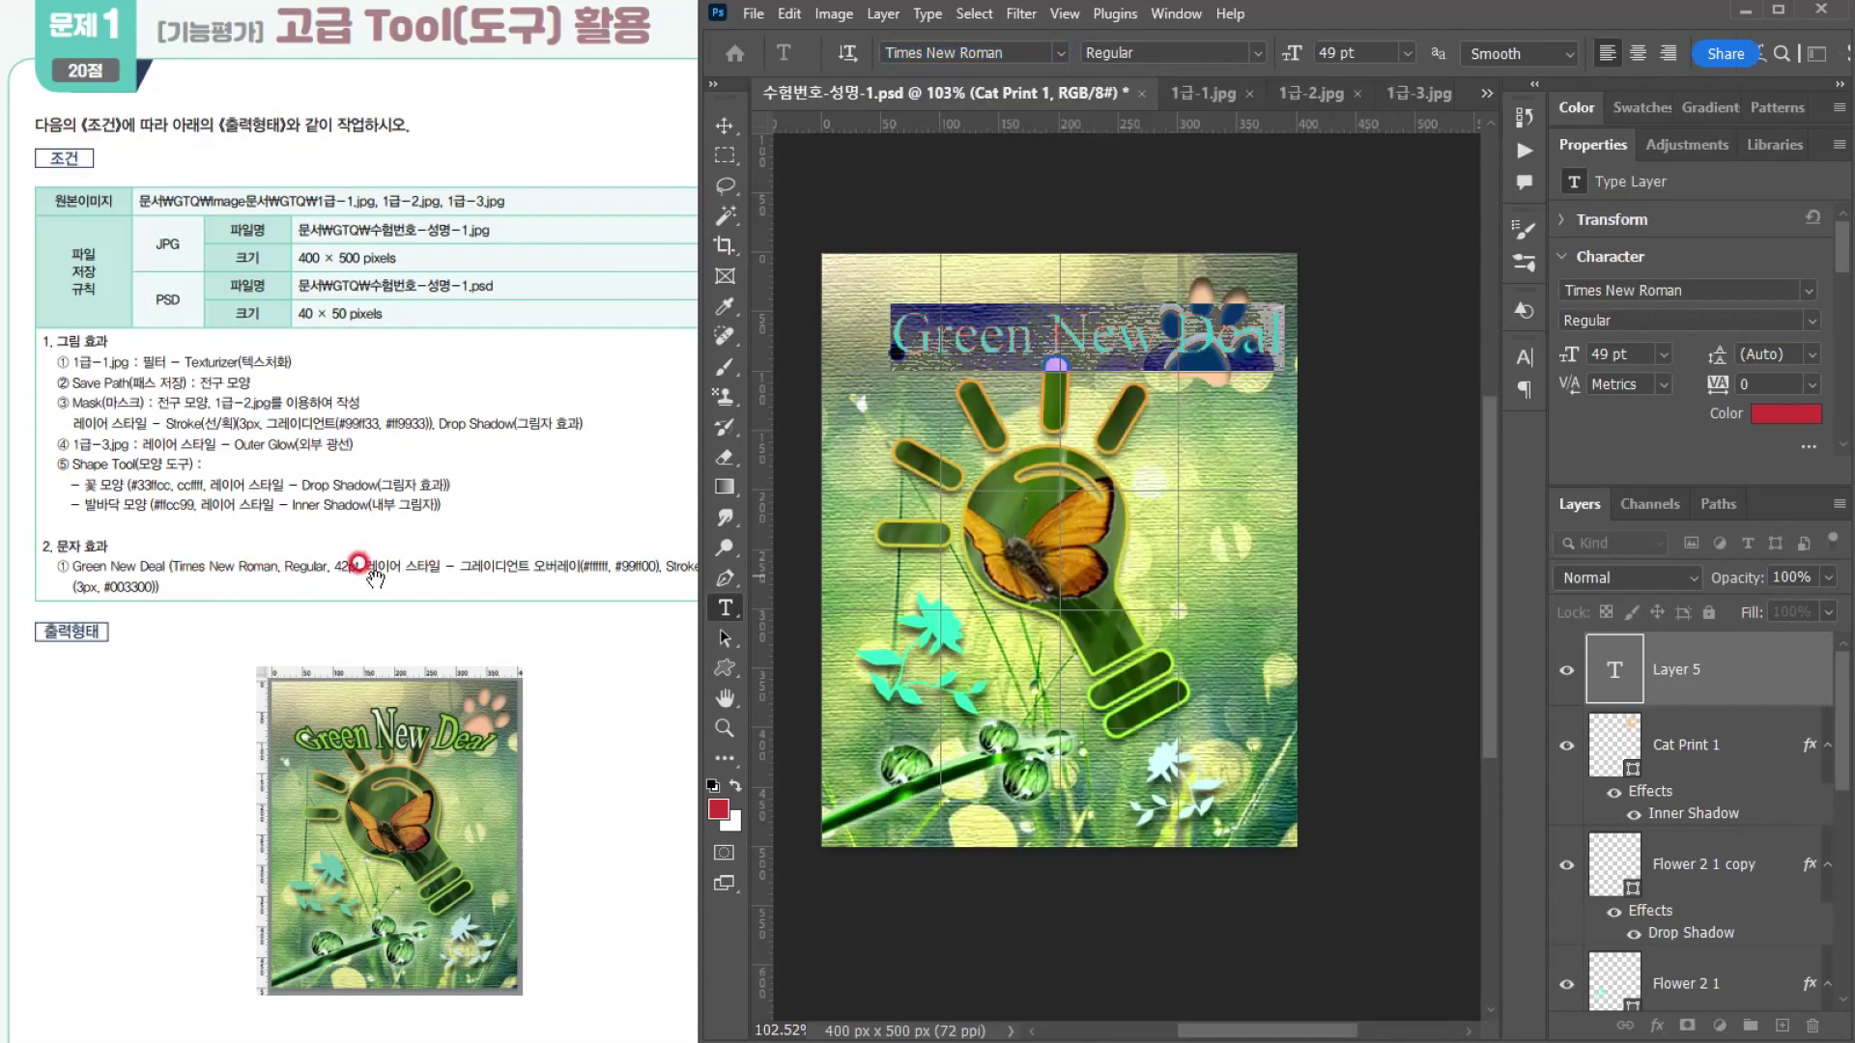
pyautogui.click(1349, 53)
pyautogui.write('42')
pyautogui.press('Return')
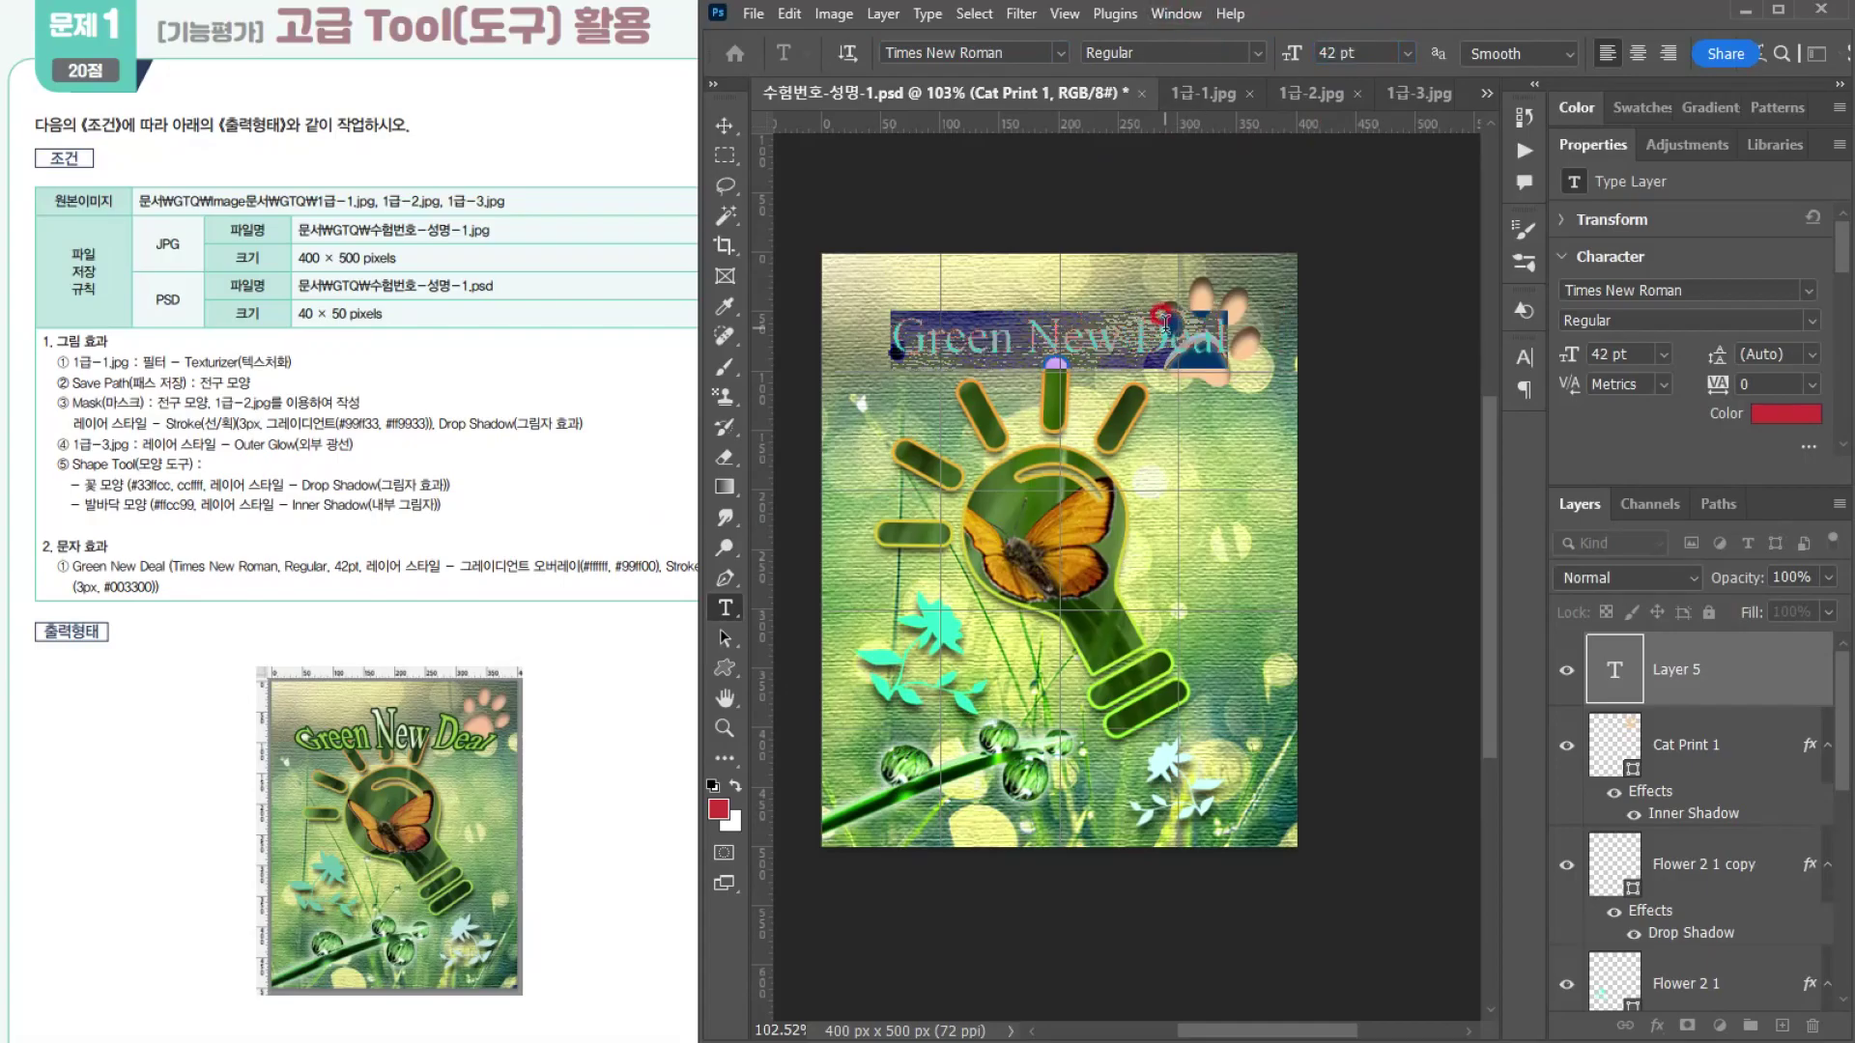
pyautogui.click(1166, 335)
# Step: Add a Gradient Overlay layer style to the title and set its gradient's starting colour stop to #ffffff
pyautogui.click(603, 577)
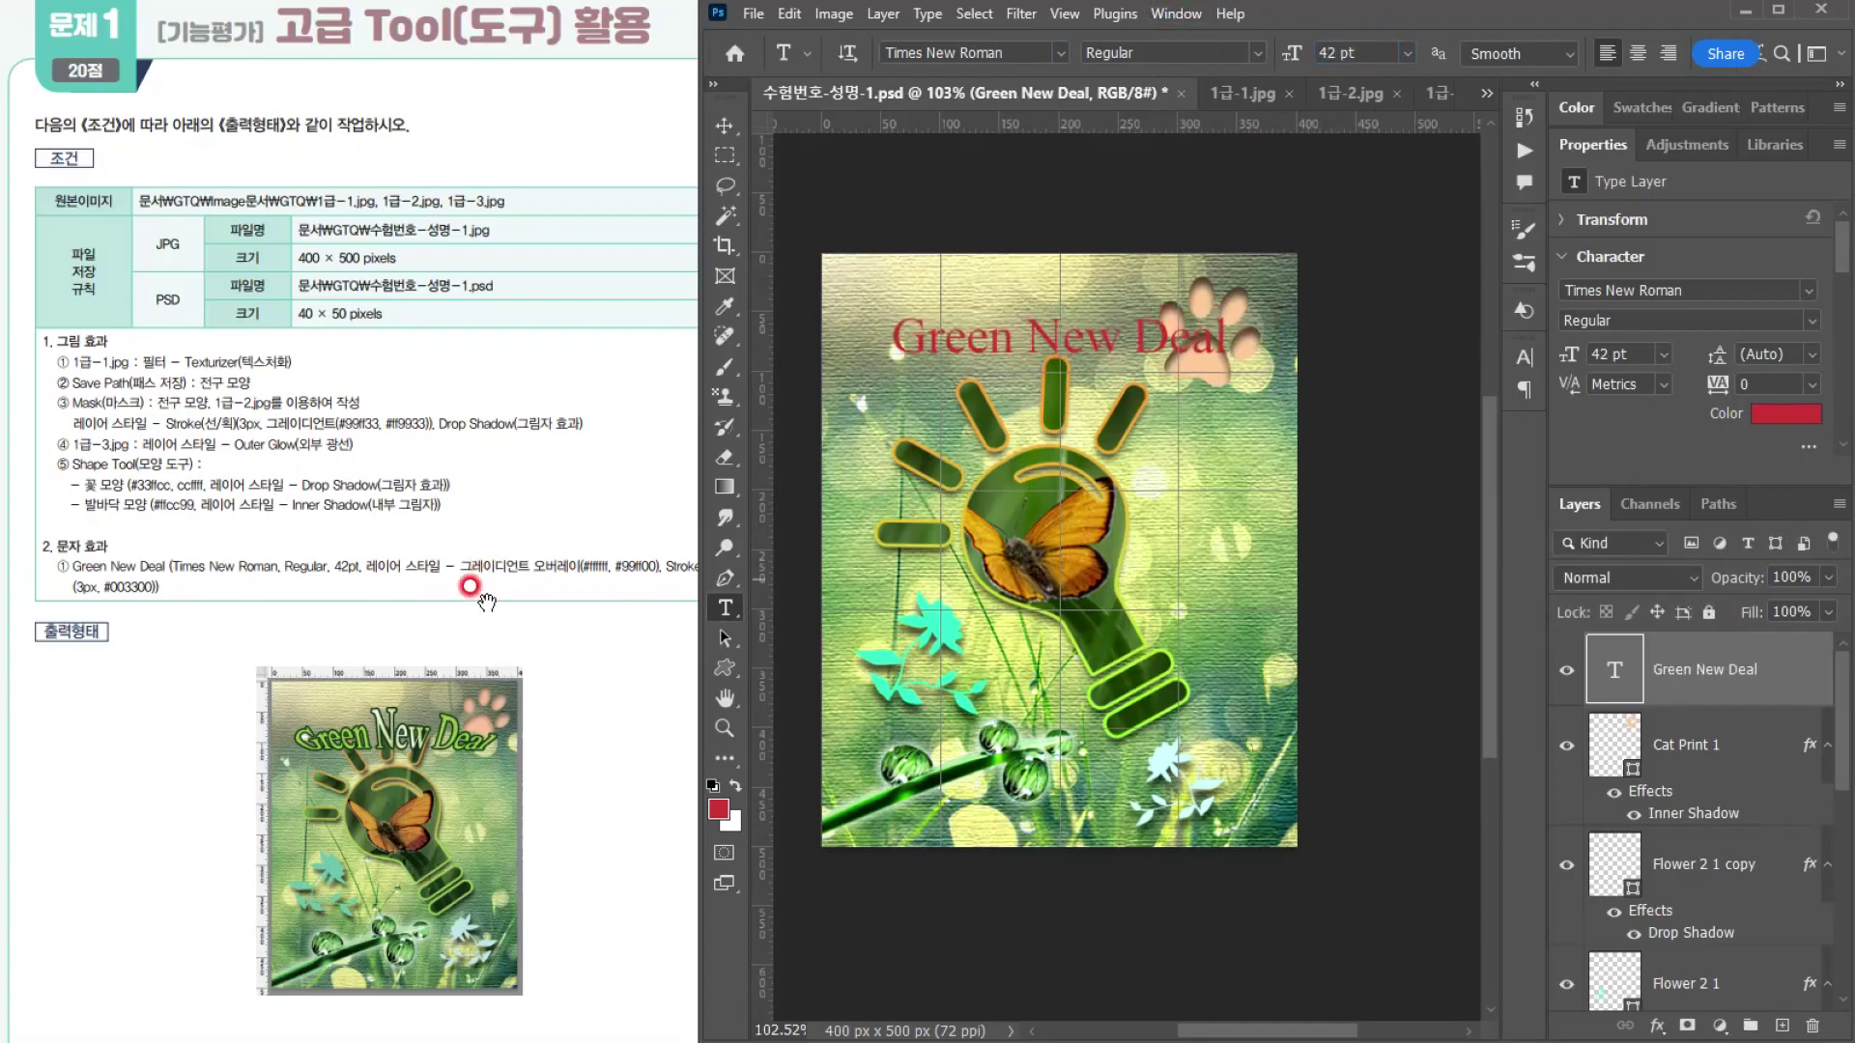
pyautogui.moveTo(603, 578); pyautogui.dragTo(639, 581)
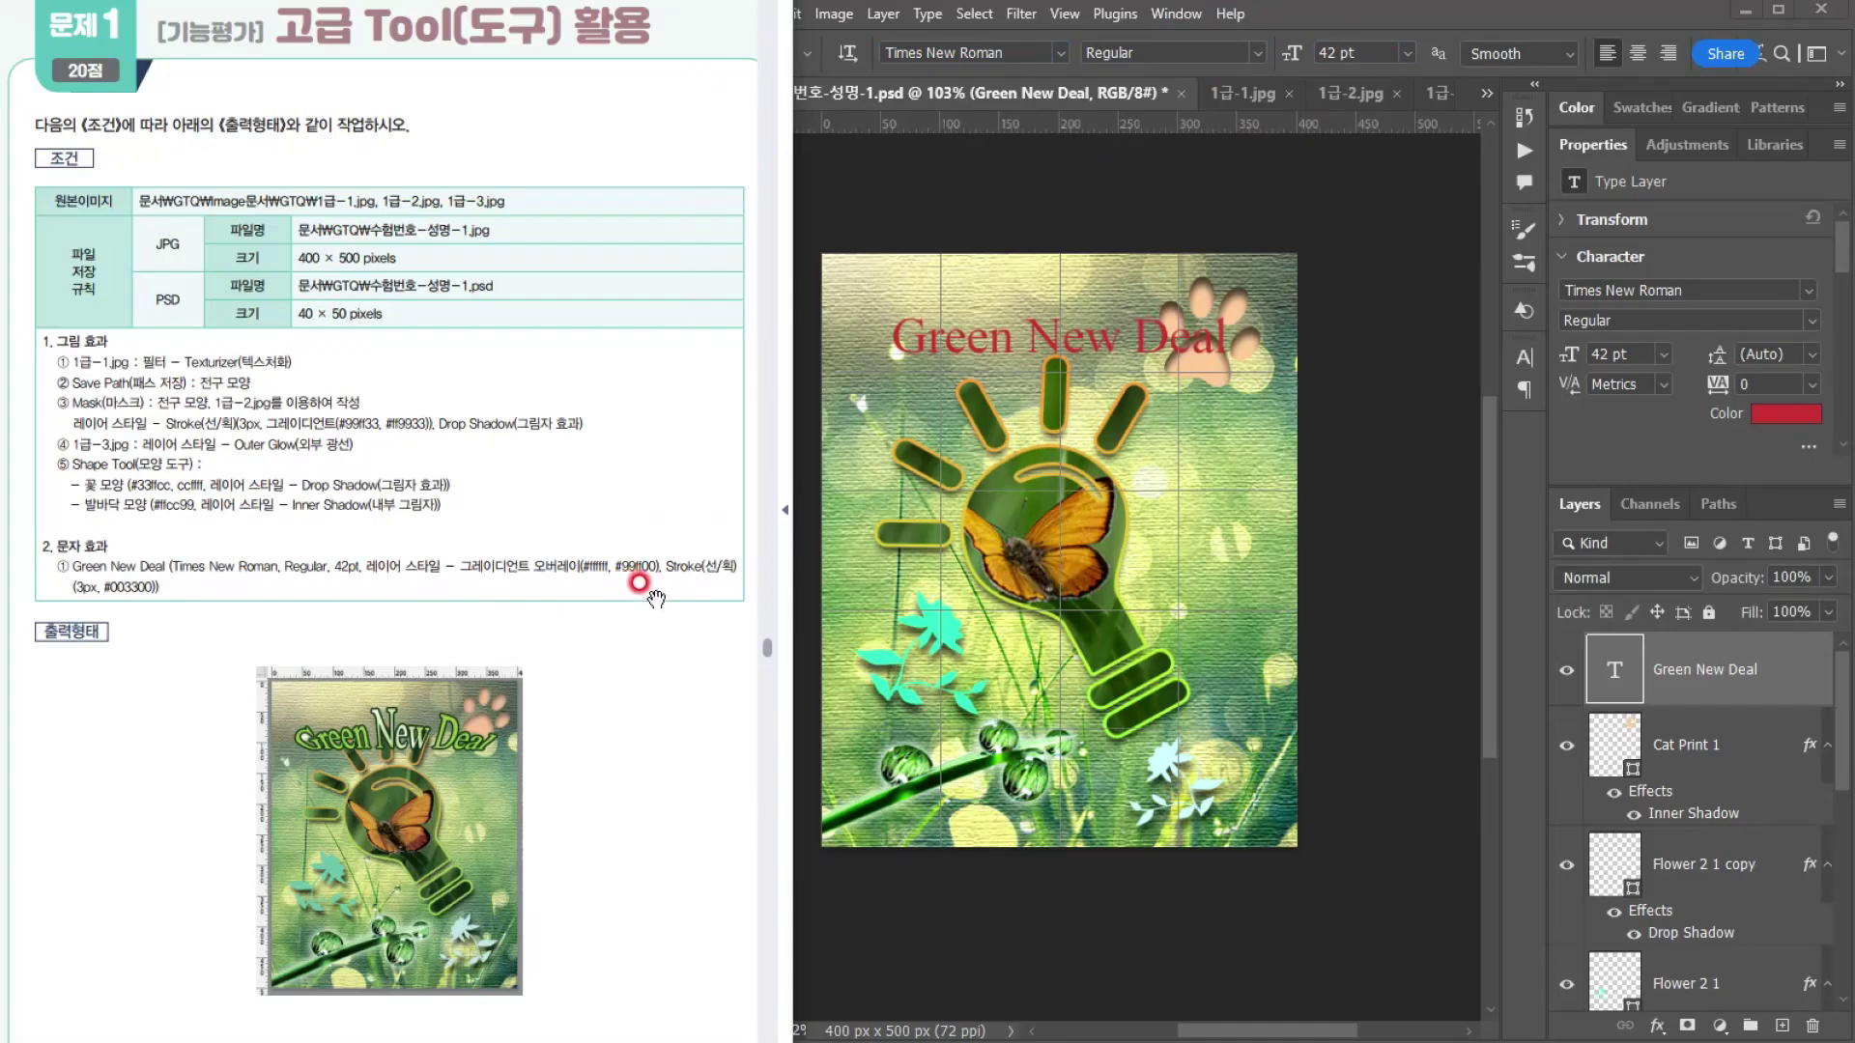
pyautogui.click(1748, 673)
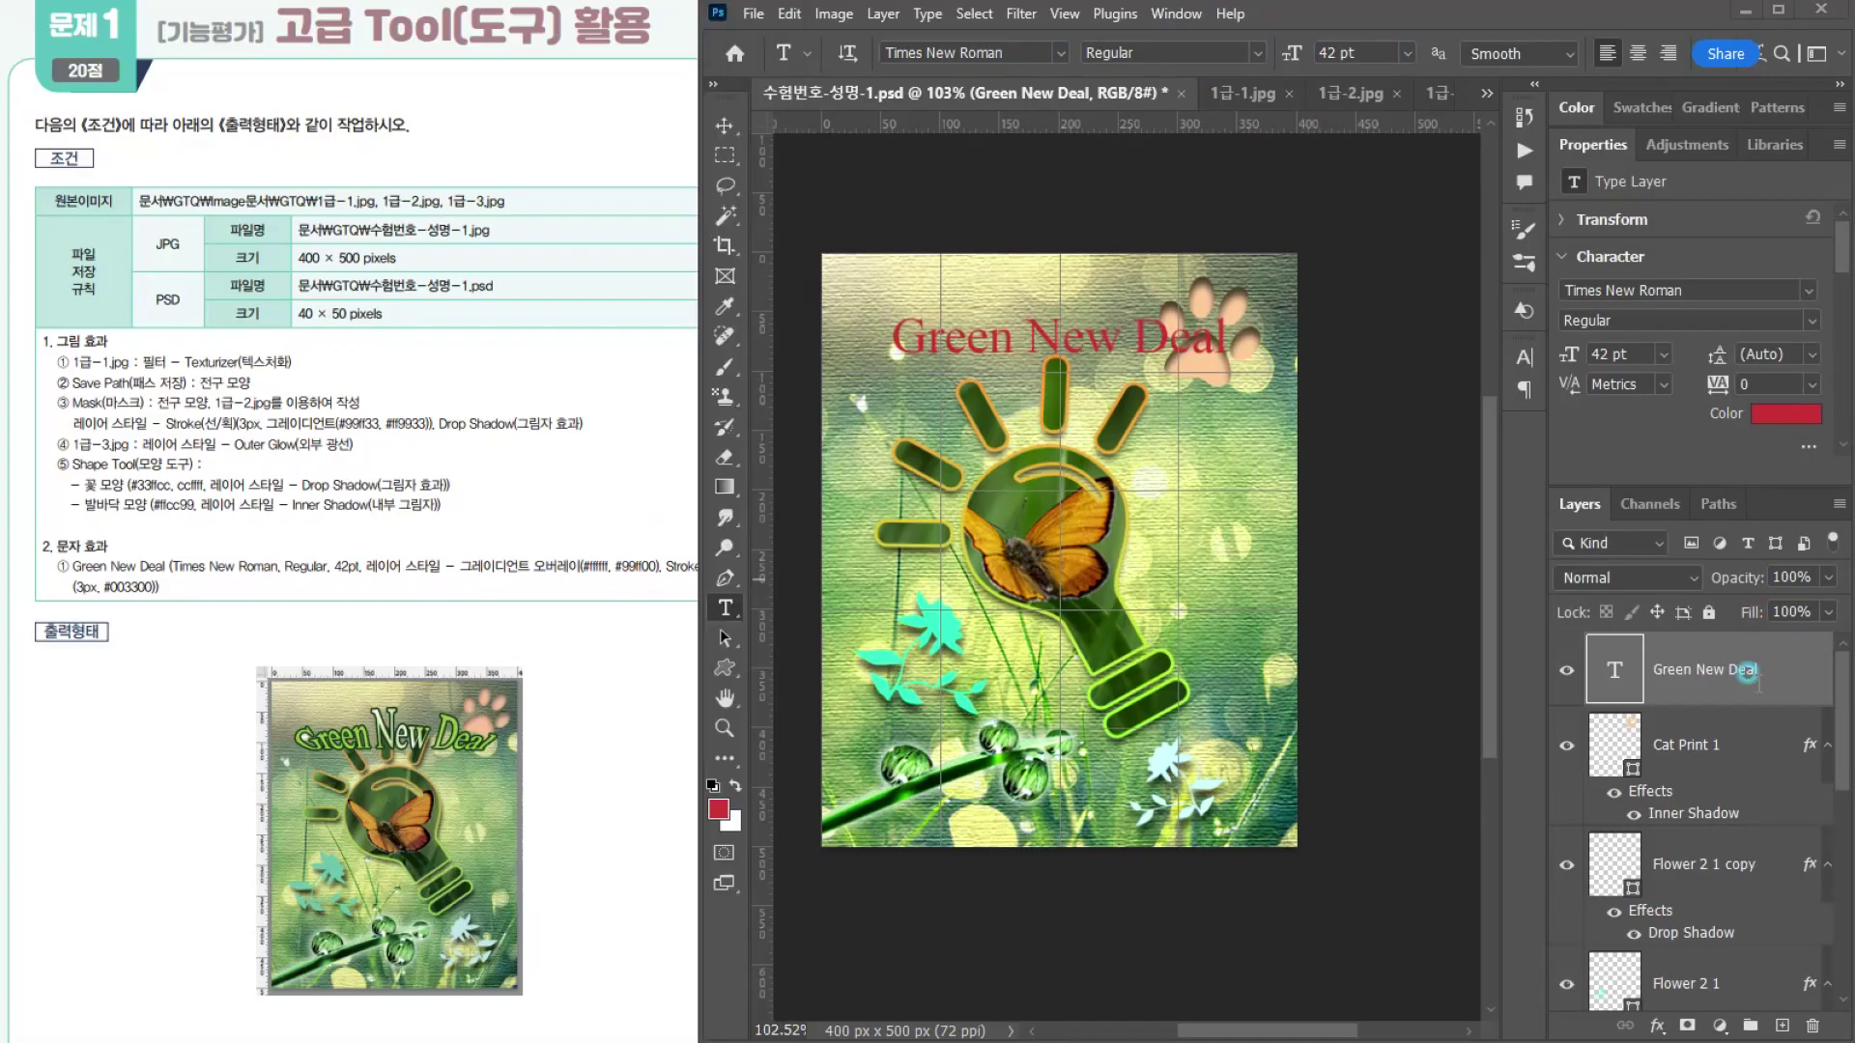
pyautogui.click(1642, 1019)
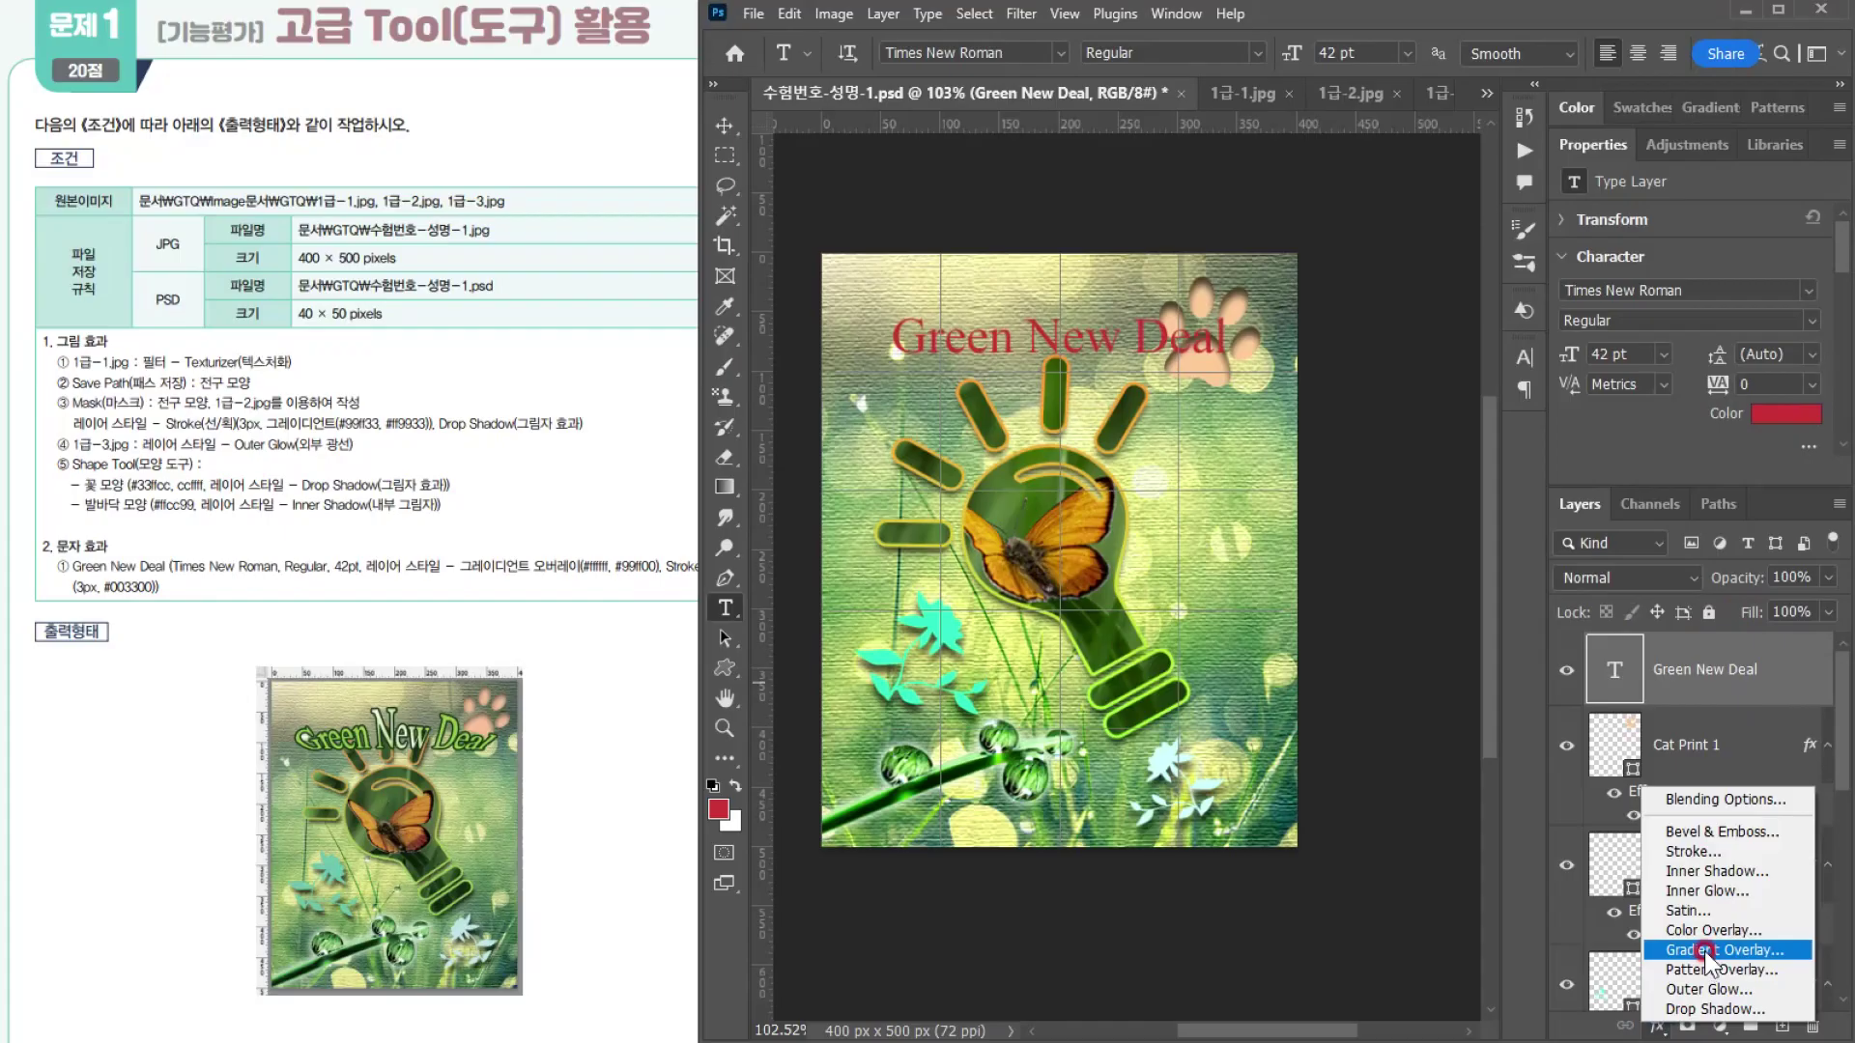
pyautogui.click(742, 564)
pyautogui.click(1489, 680)
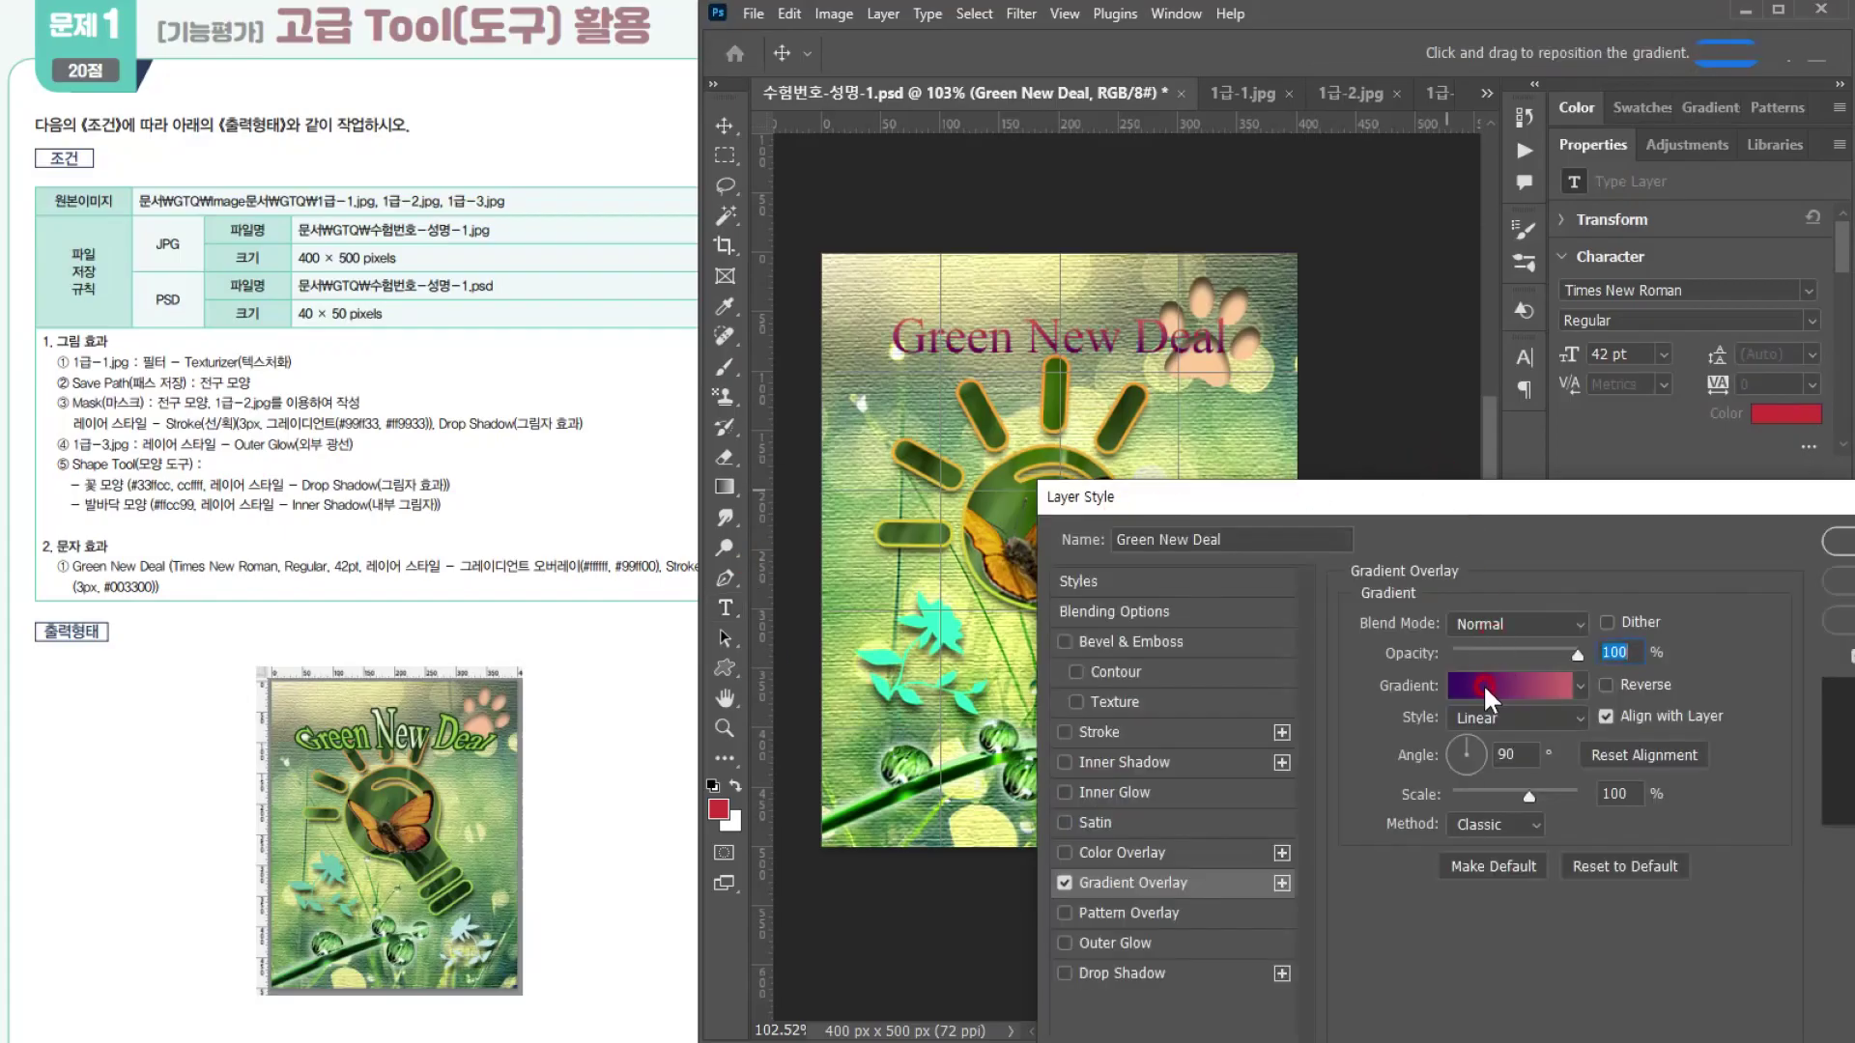
pyautogui.click(1207, 790)
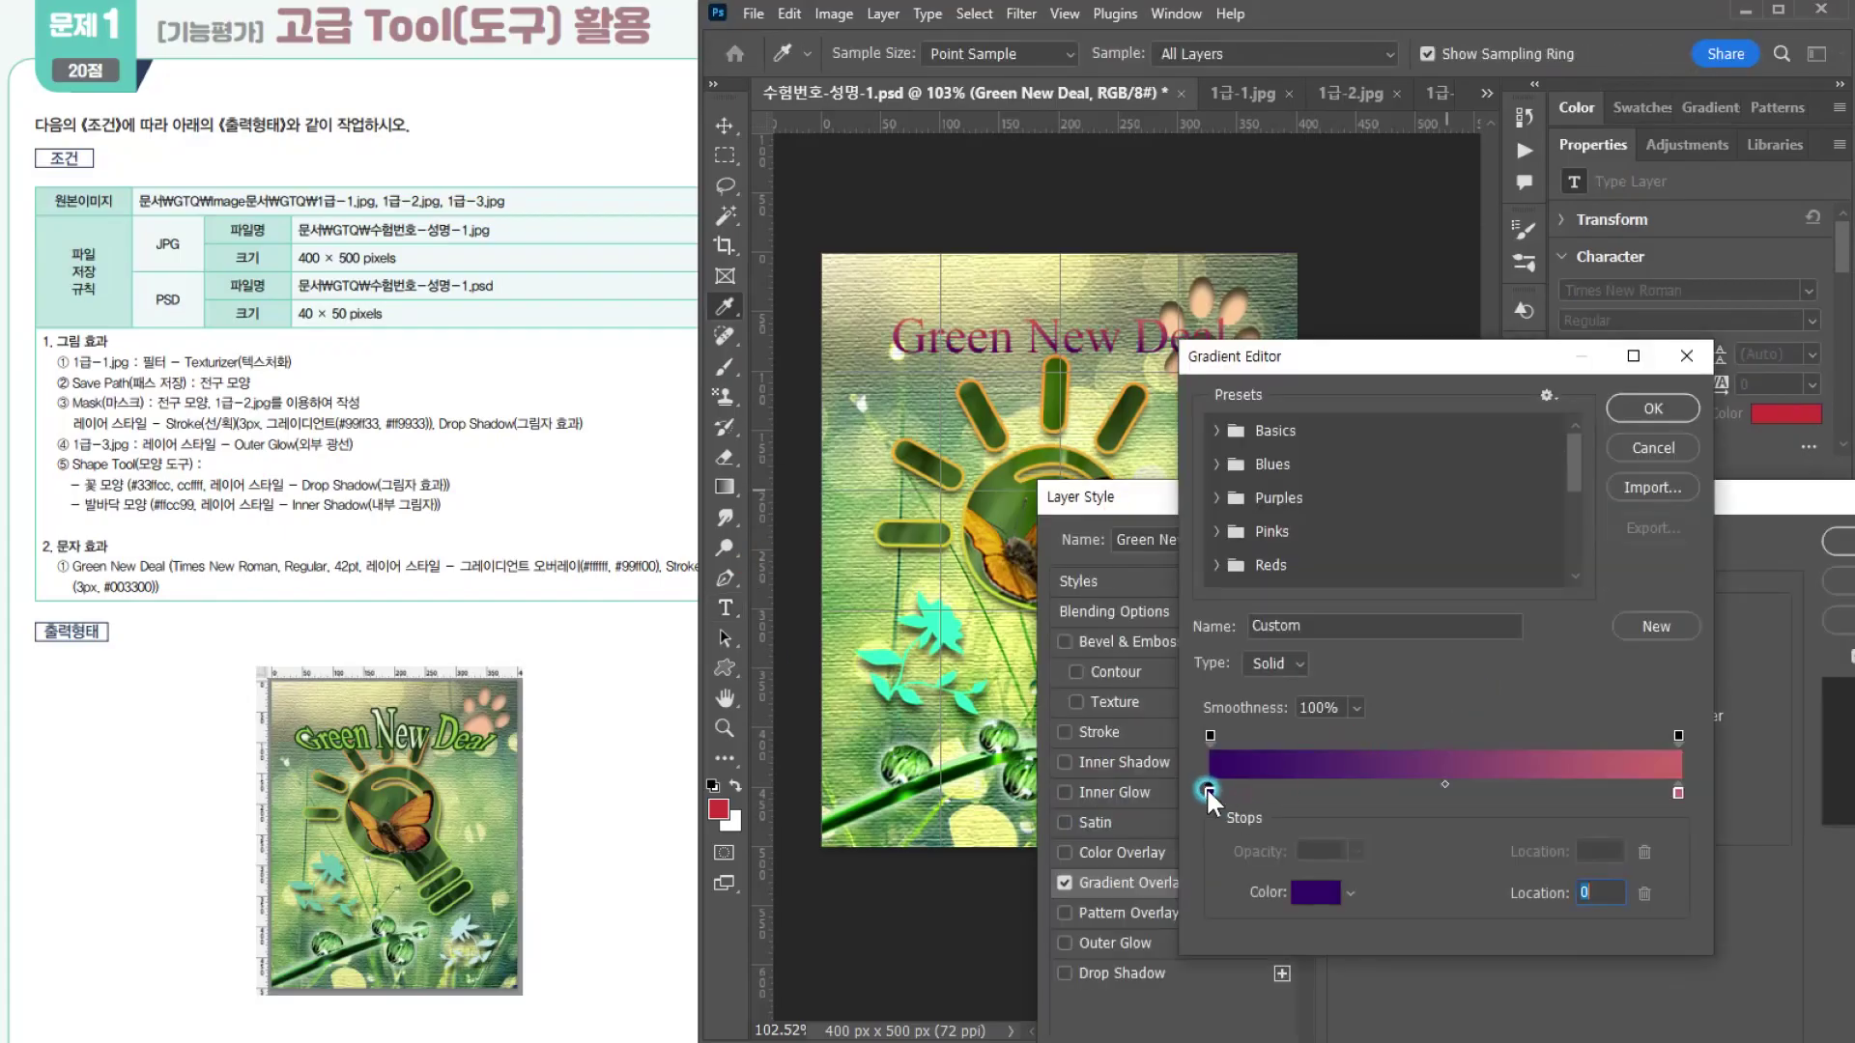
pyautogui.doubleClick(1206, 786)
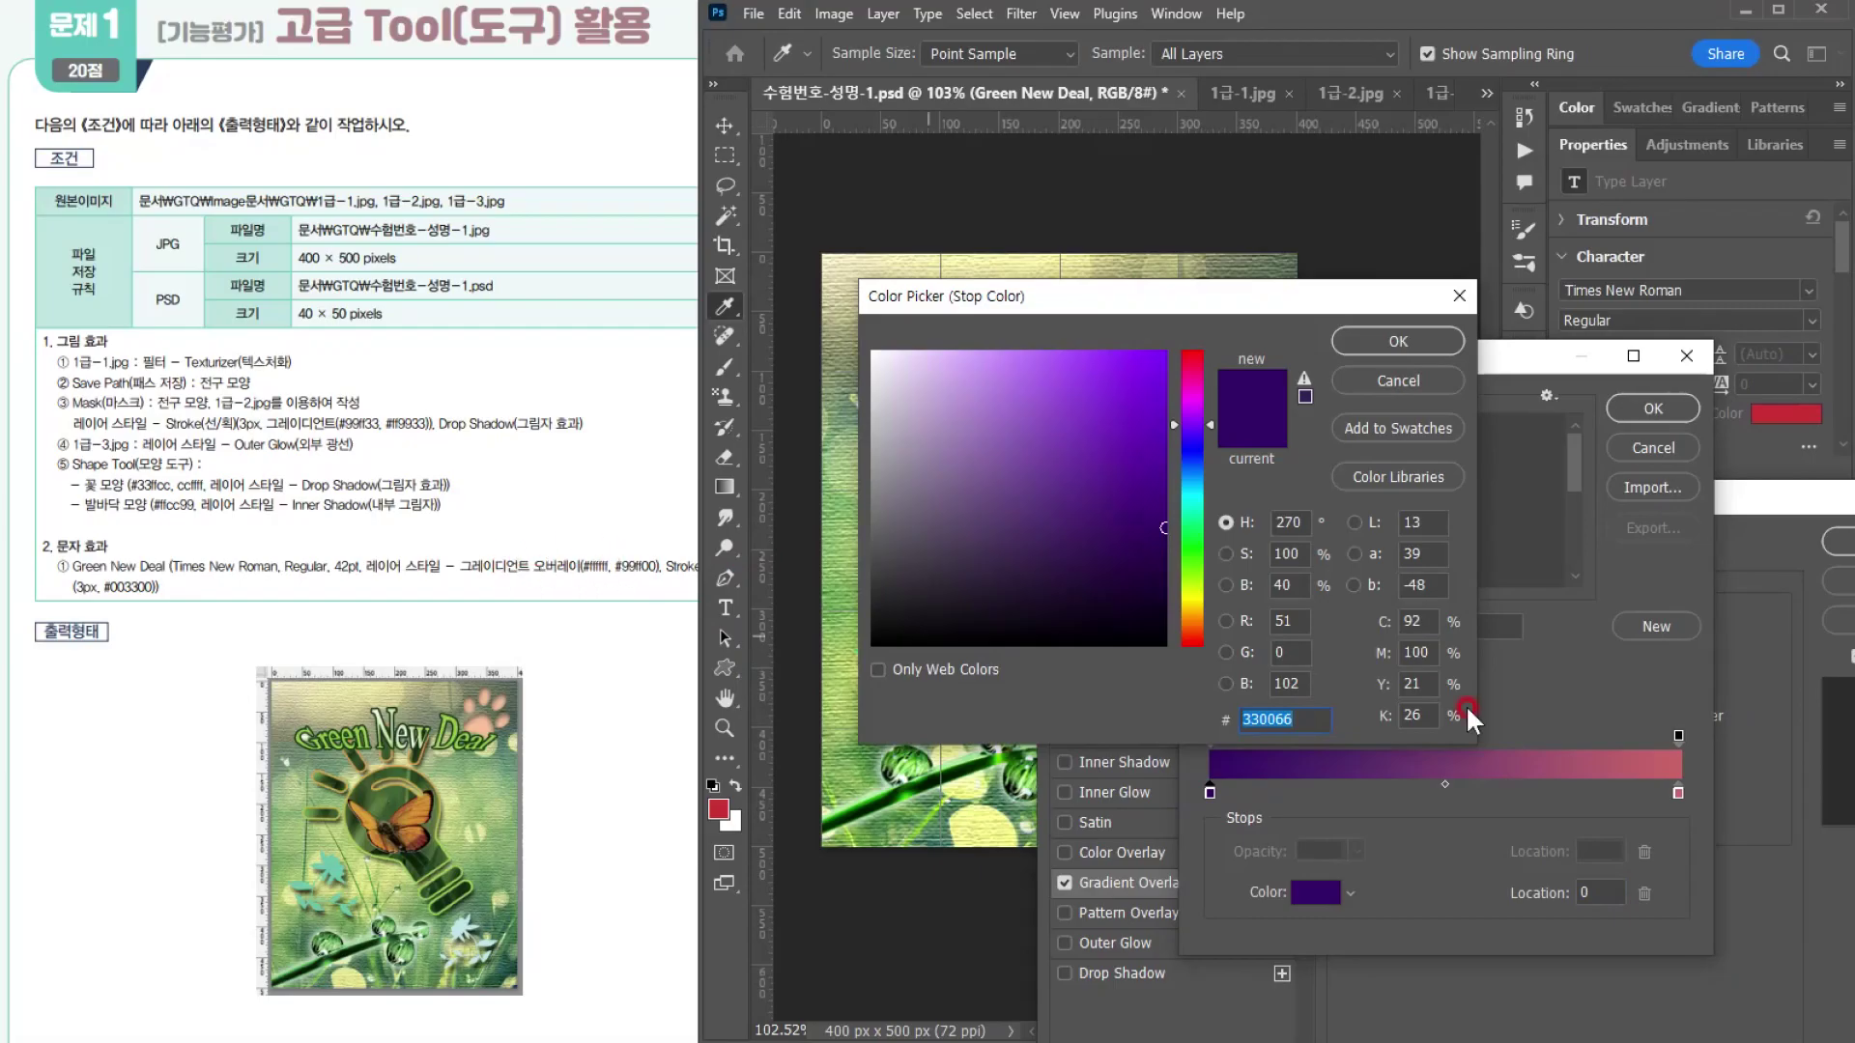
pyautogui.write('ffffff')
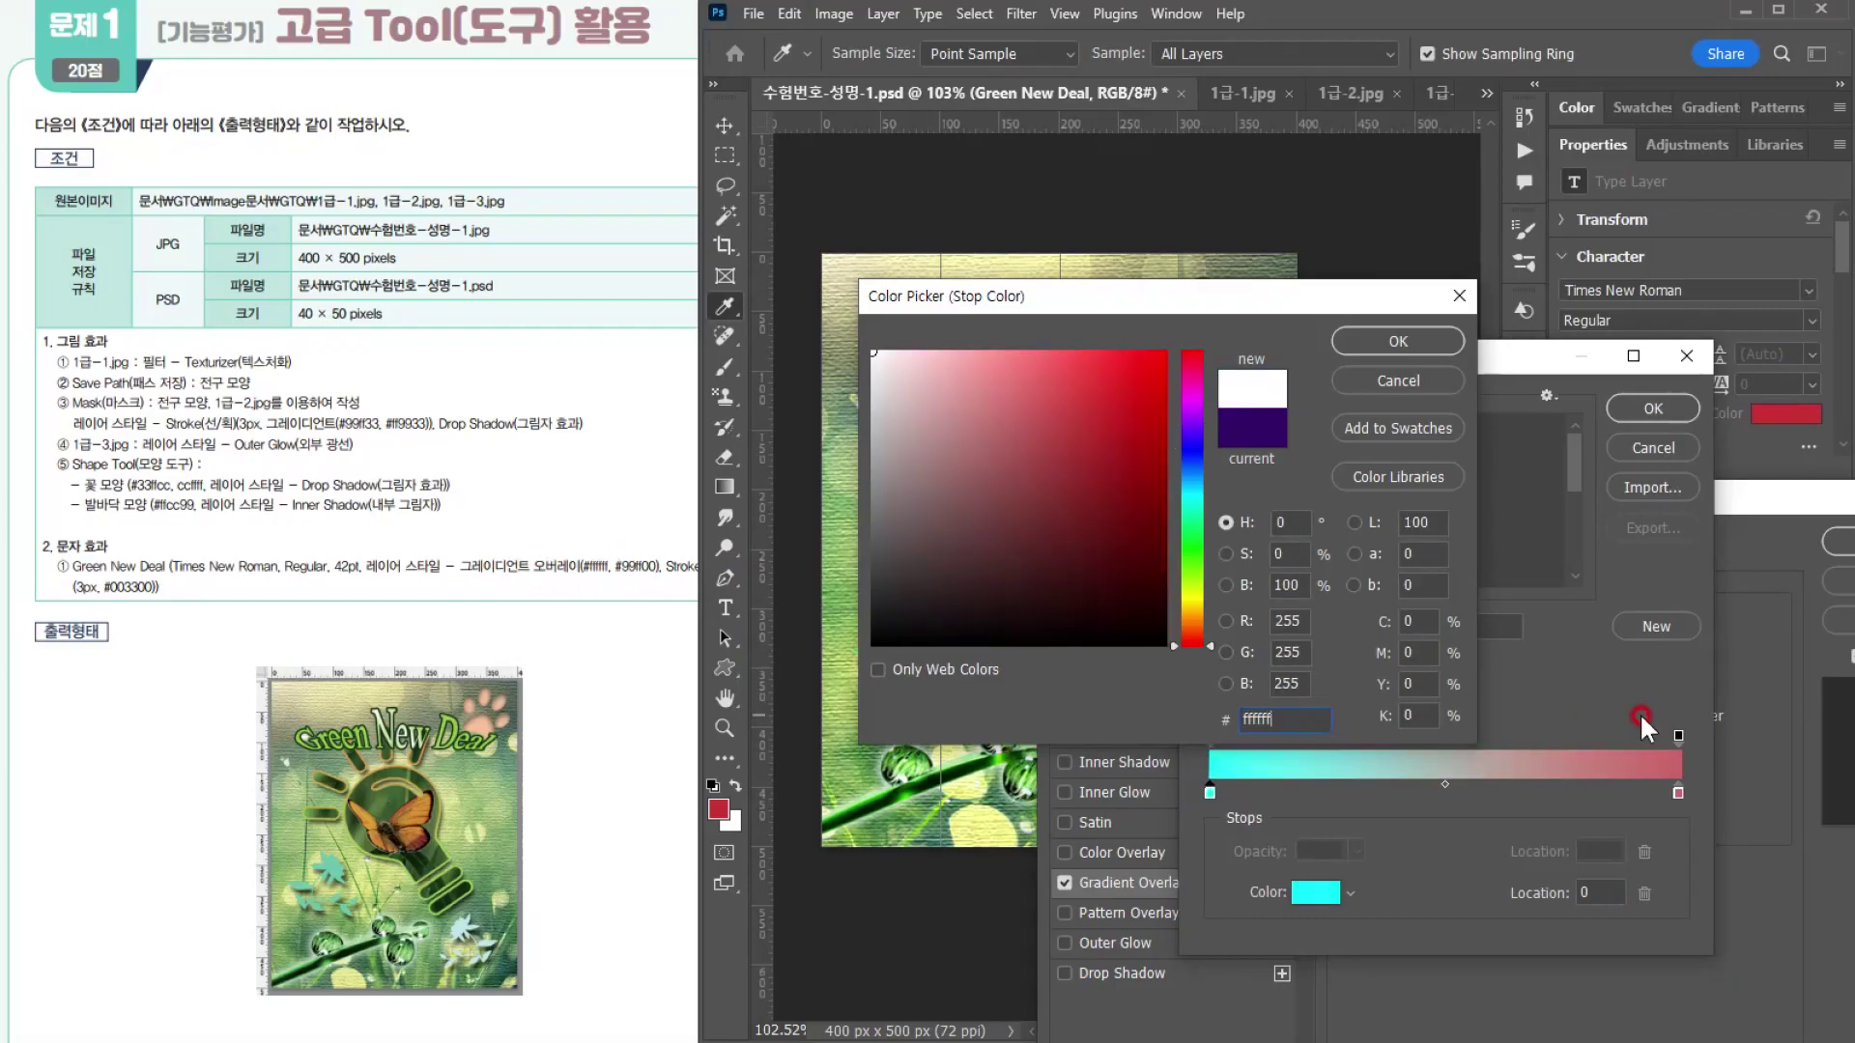
pyautogui.press('Return')
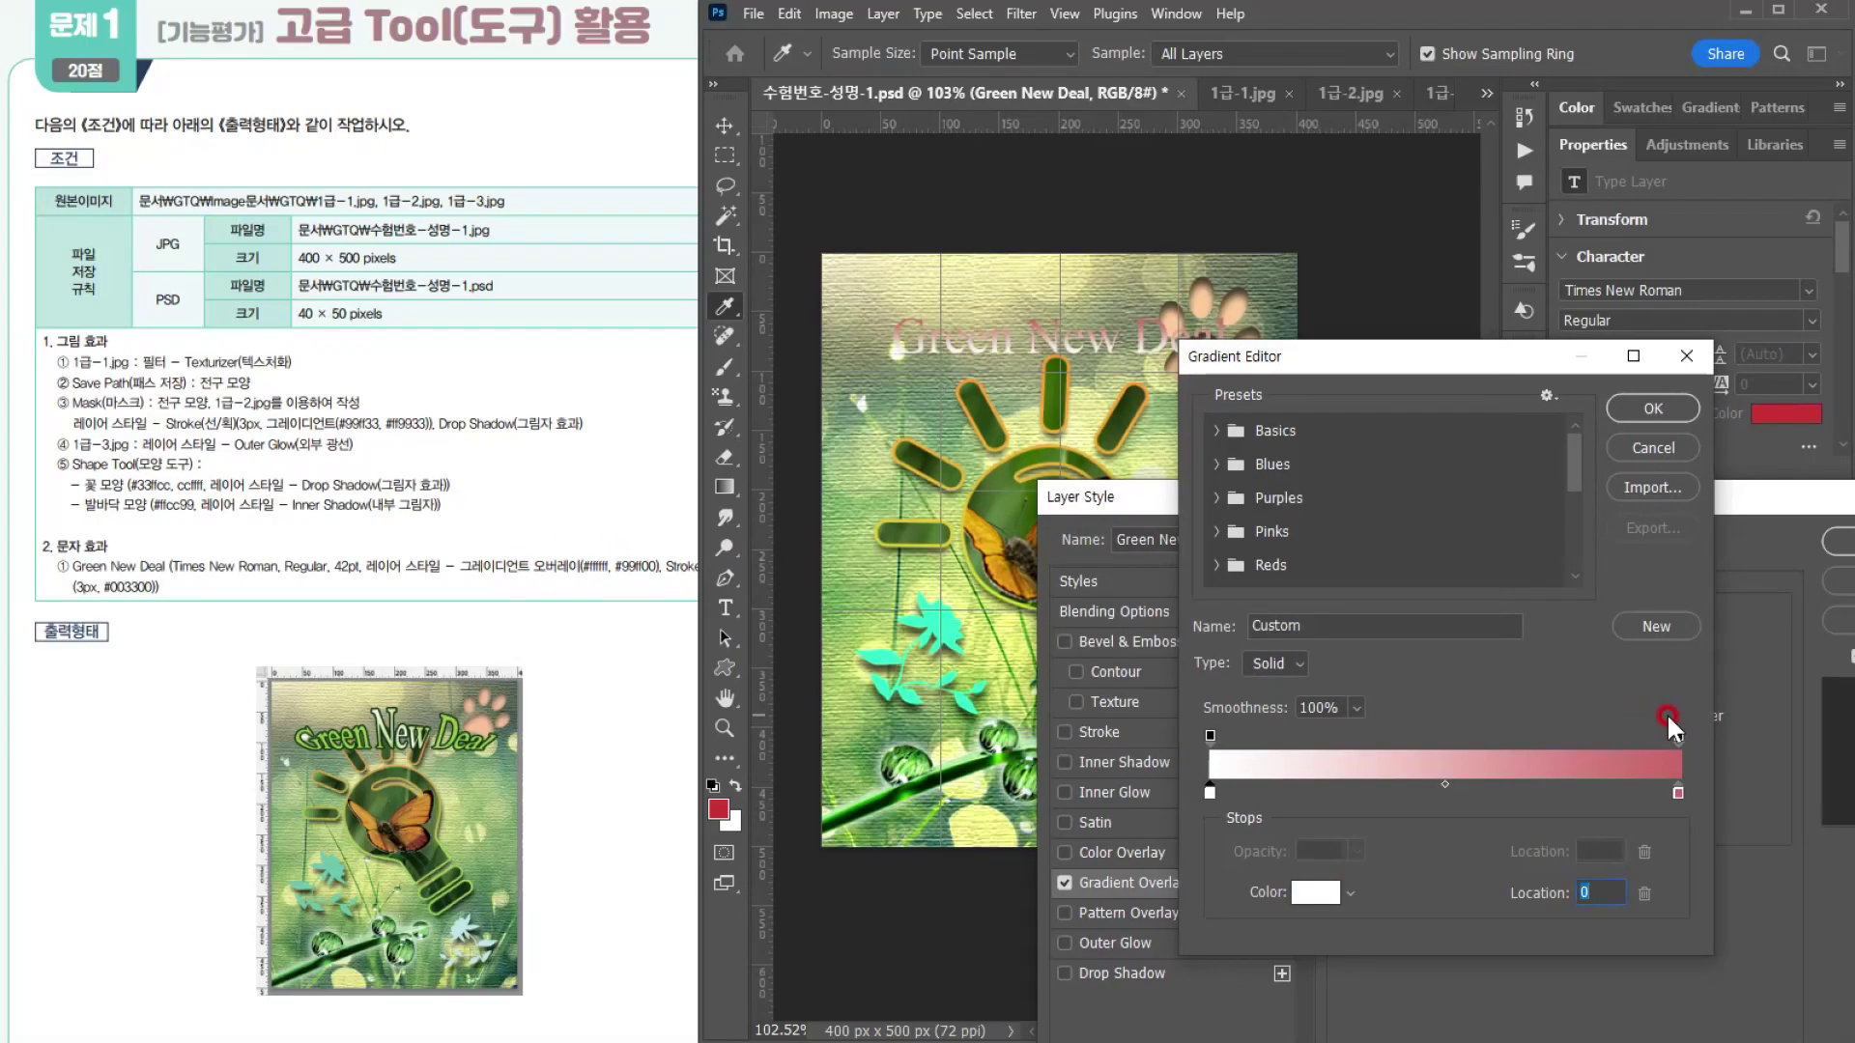
# Step: Set the overlay gradient's end colour stop to #99ff00 and accept the gradient
pyautogui.click(1678, 792)
pyautogui.doubleClick(1679, 792)
pyautogui.write('99ff00')
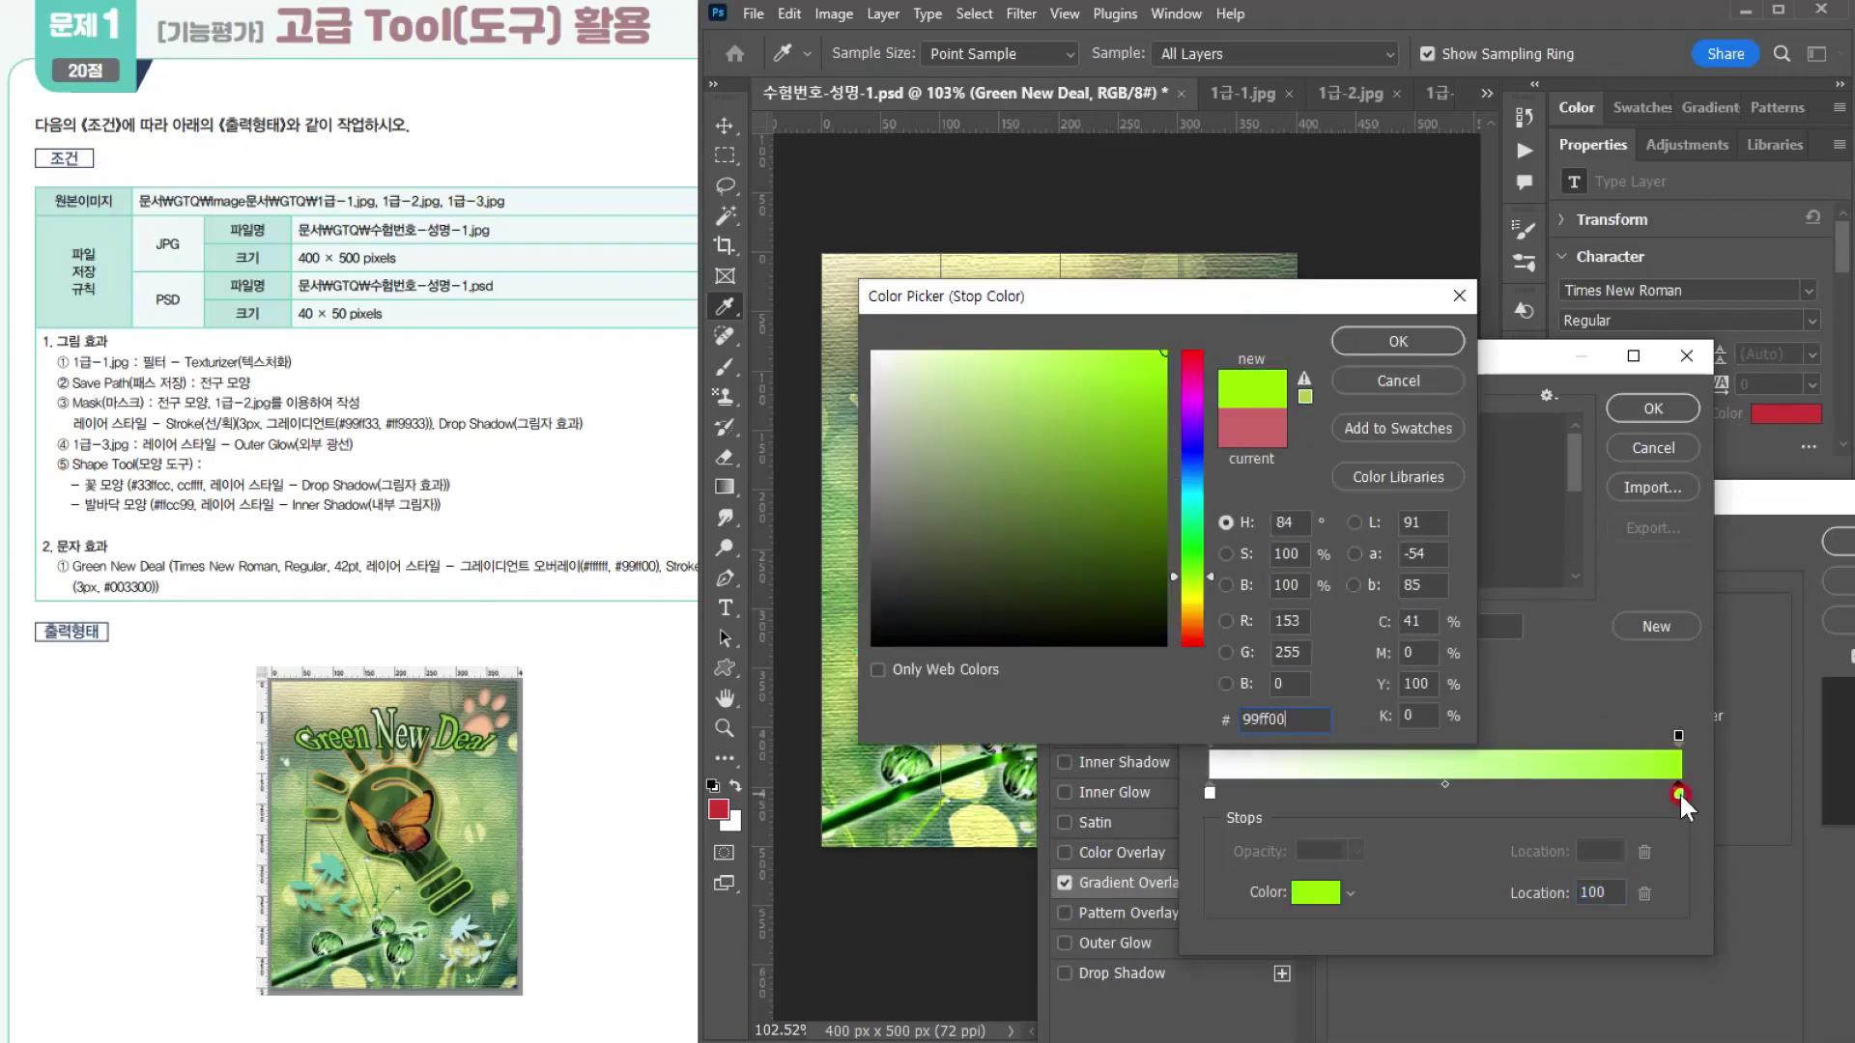
pyautogui.press('Return')
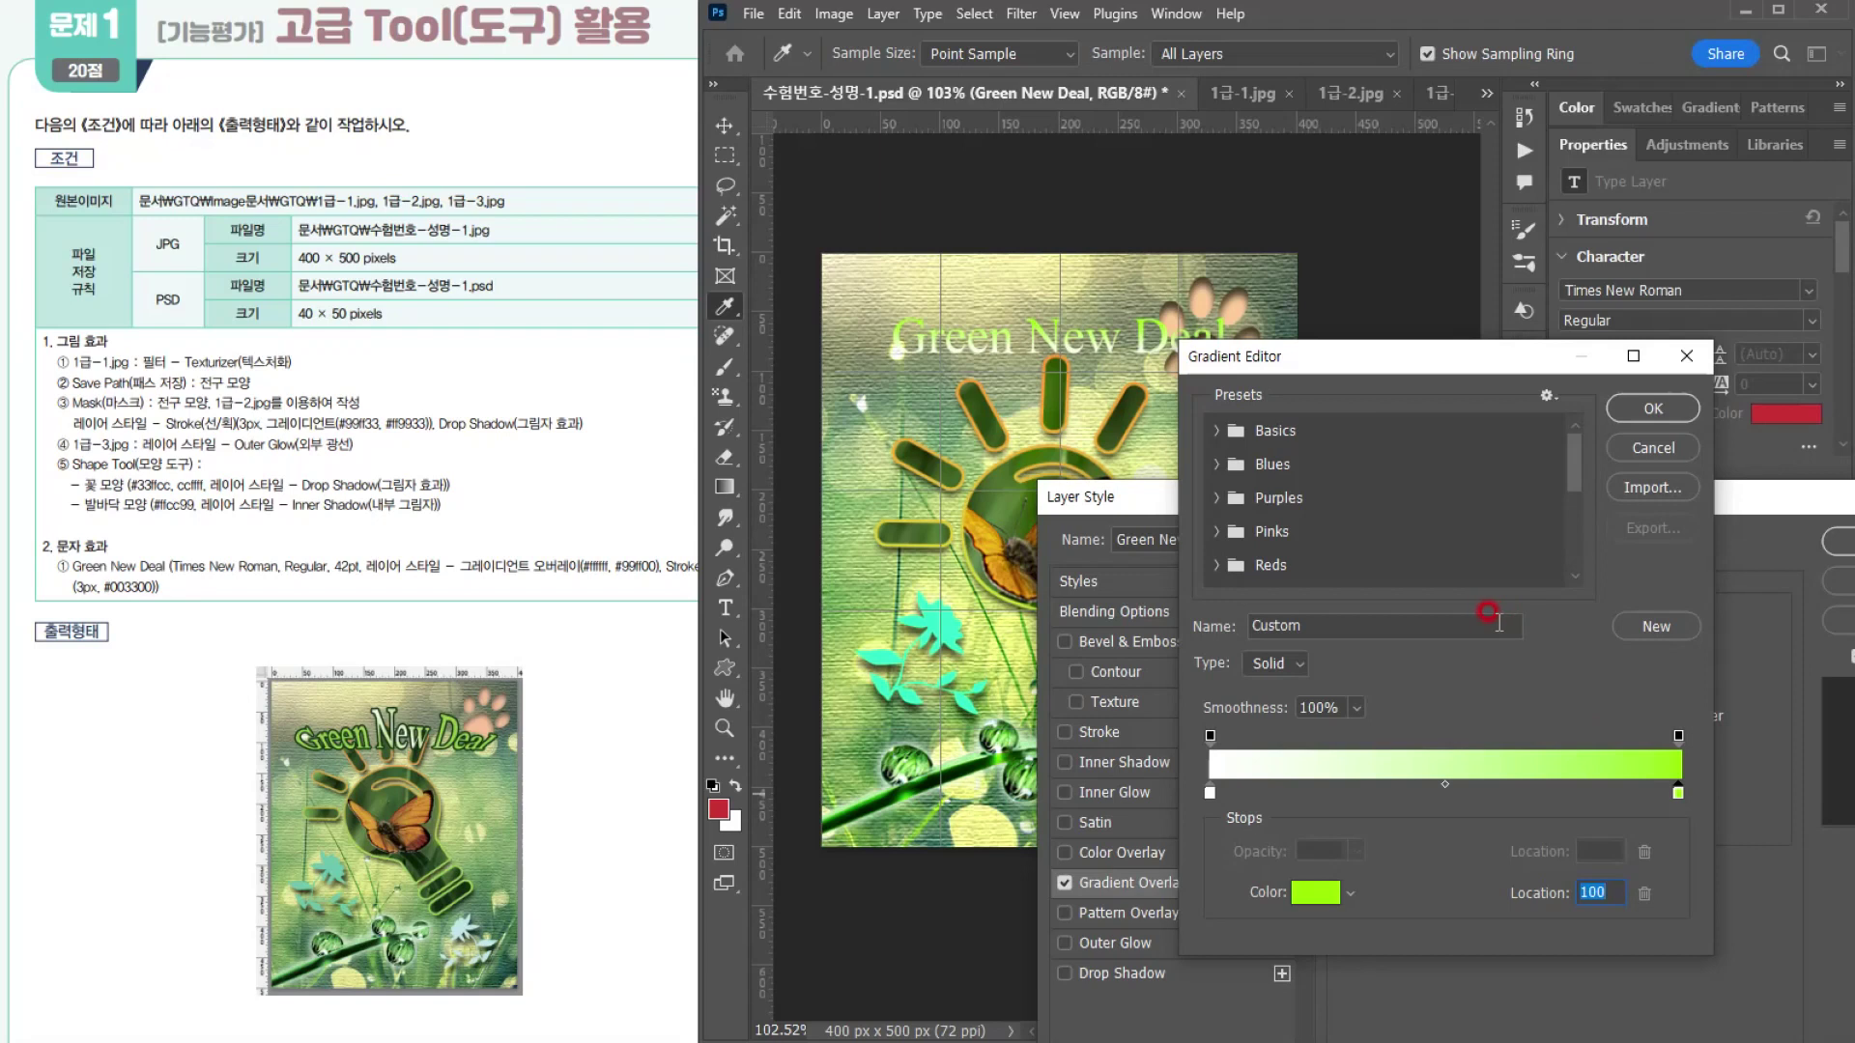
pyautogui.click(1653, 409)
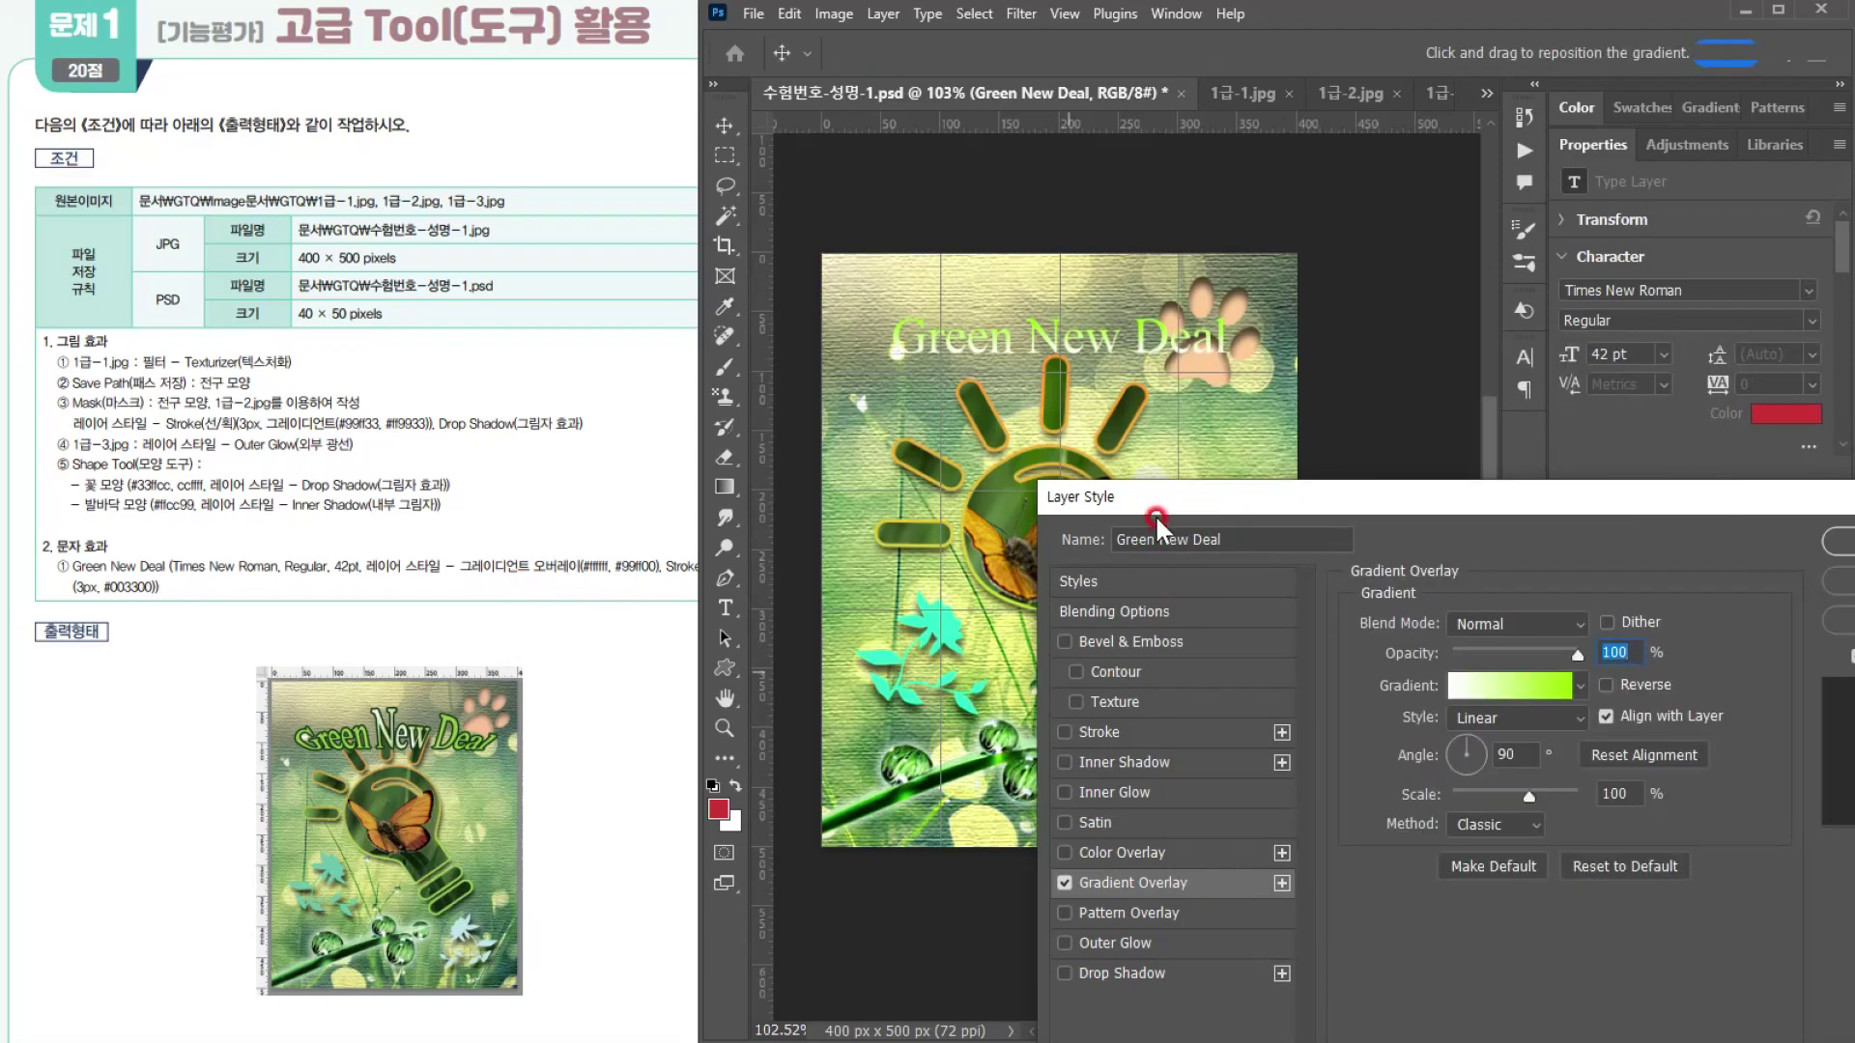
# Step: Change the title's Gradient Overlay to the Reflected style with a 45° angle
pyautogui.moveTo(1157, 502); pyautogui.dragTo(1353, 491)
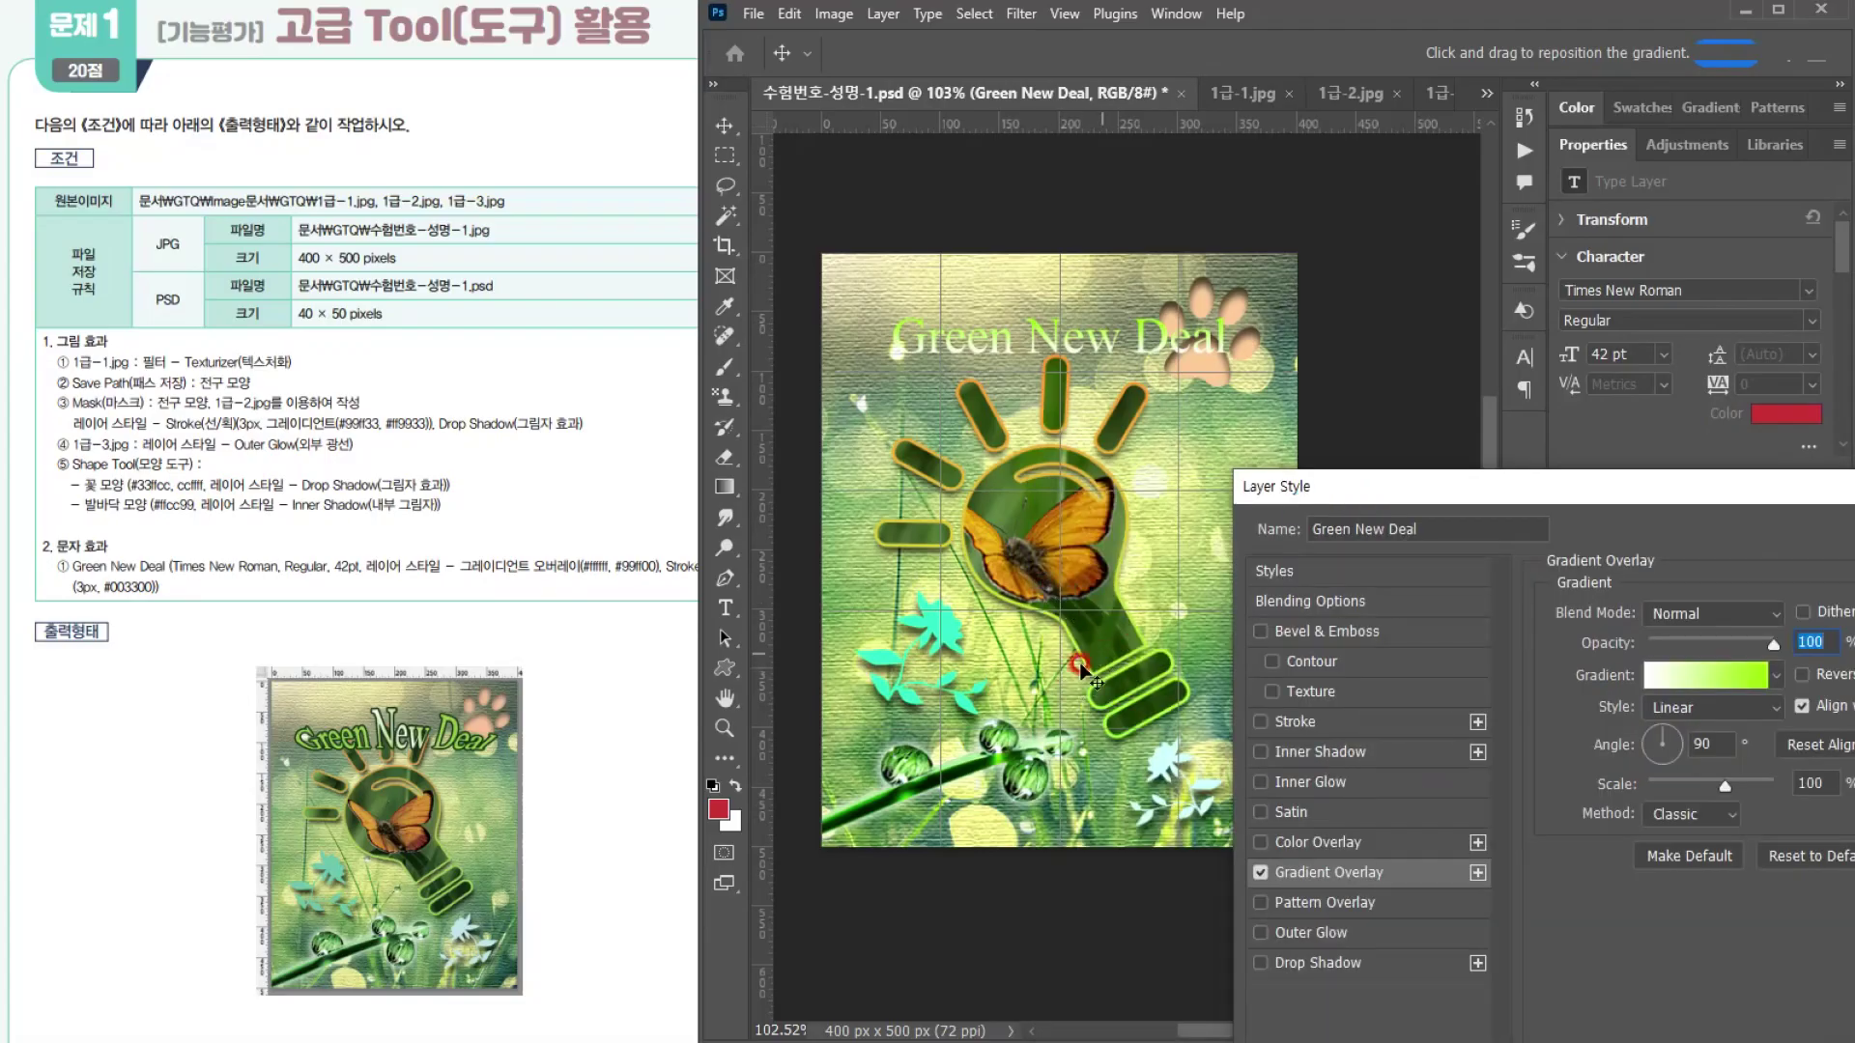
pyautogui.moveTo(1004, 313); pyautogui.dragTo(1062, 368)
pyautogui.moveTo(1412, 493); pyautogui.dragTo(1138, 441)
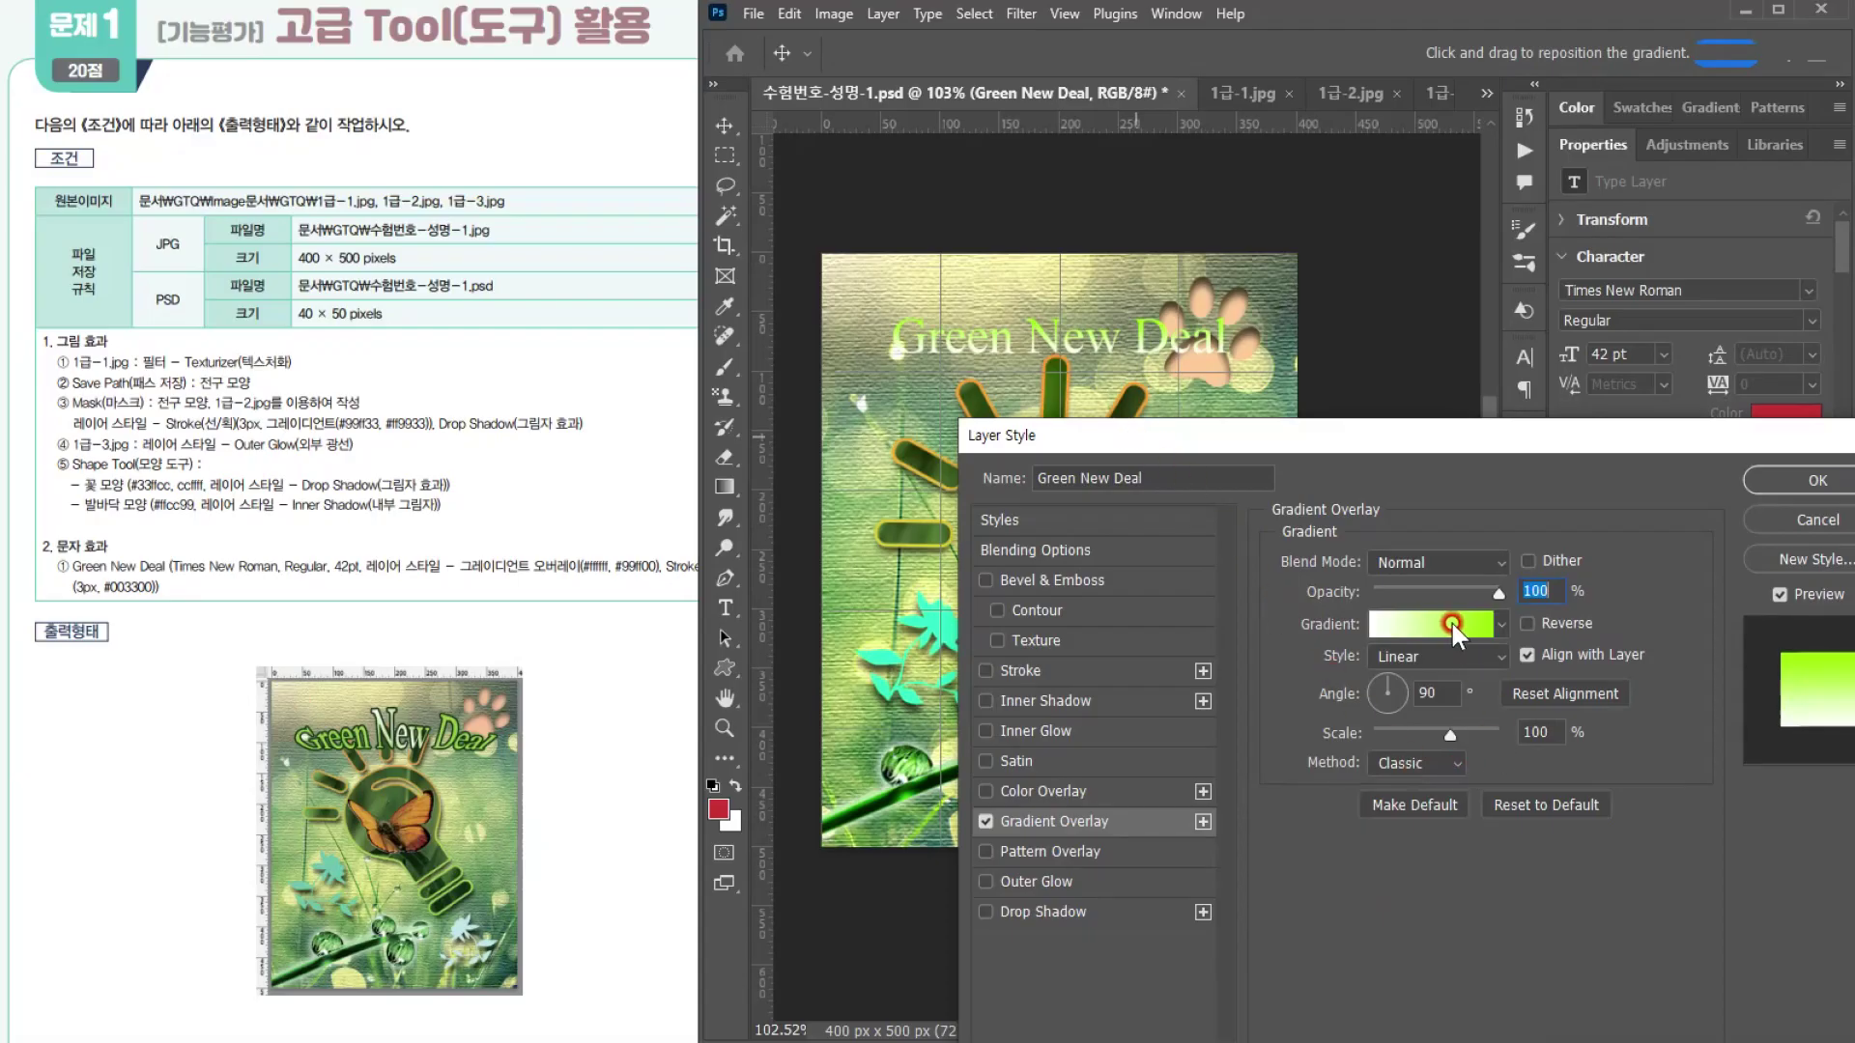
pyautogui.click(1385, 653)
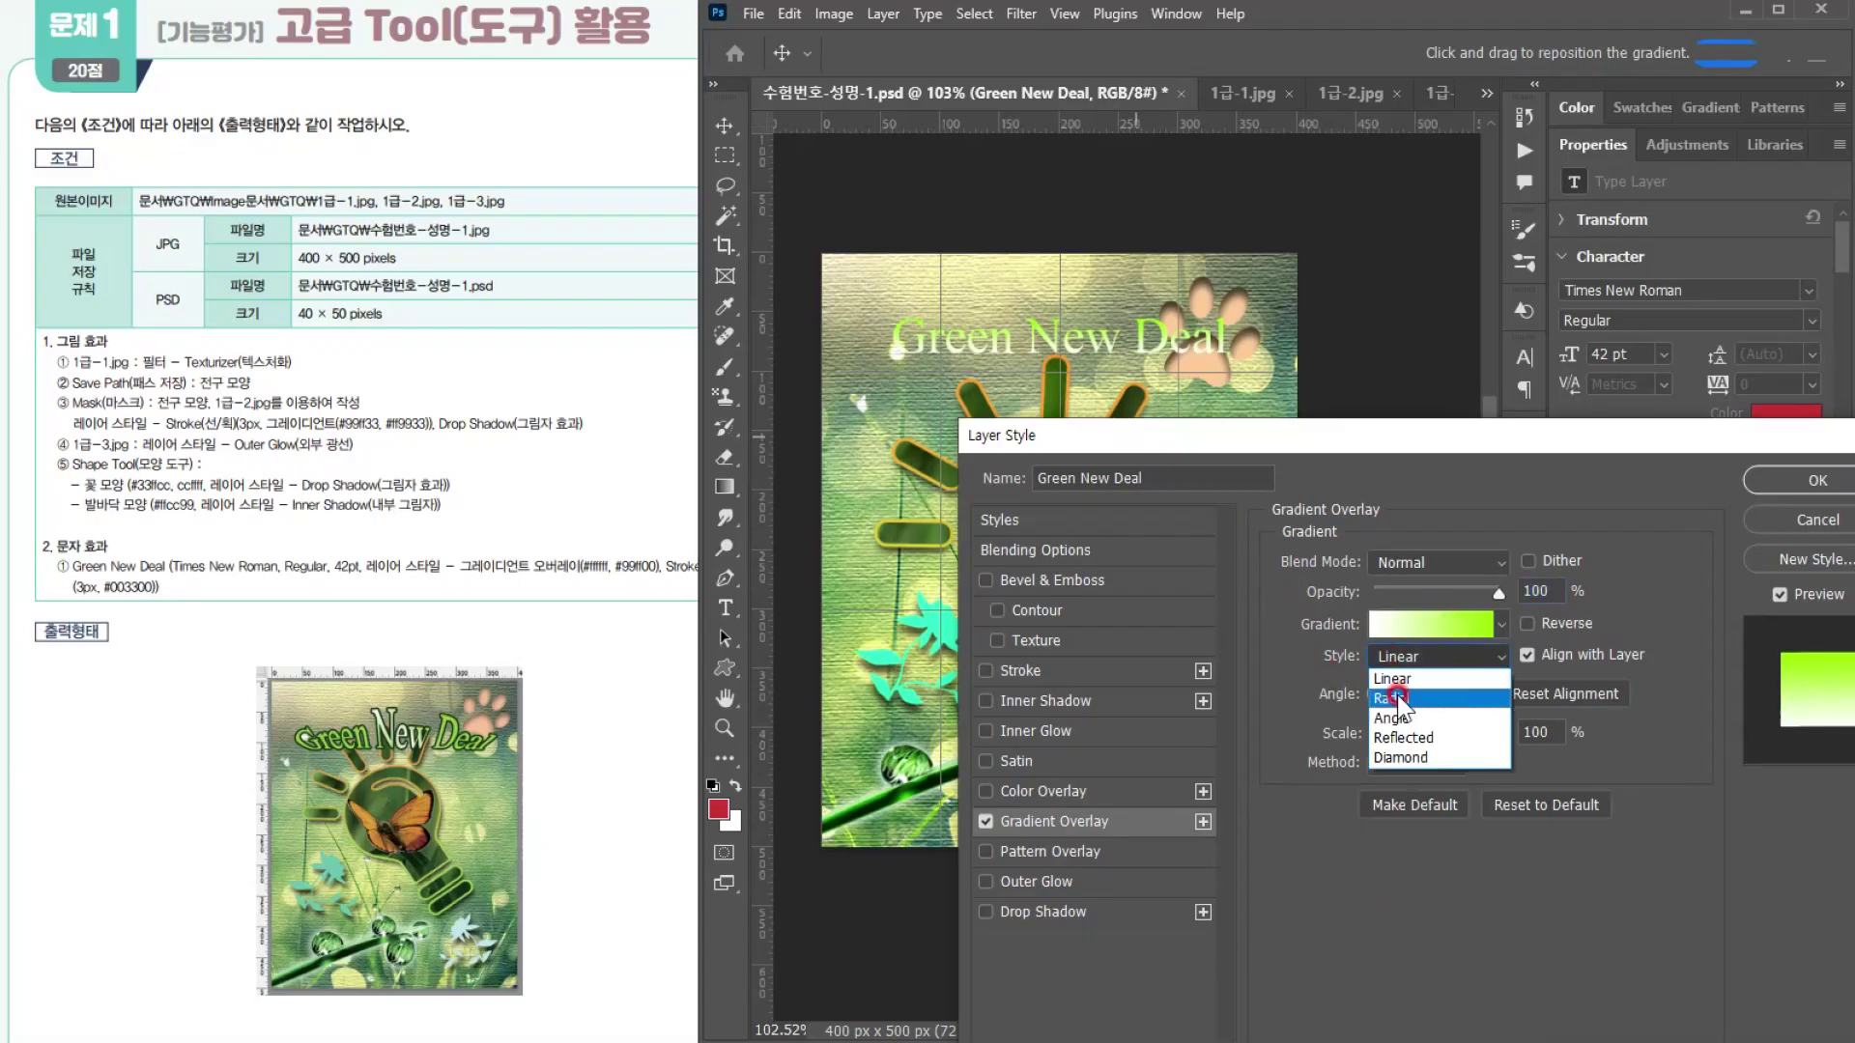
pyautogui.click(1417, 738)
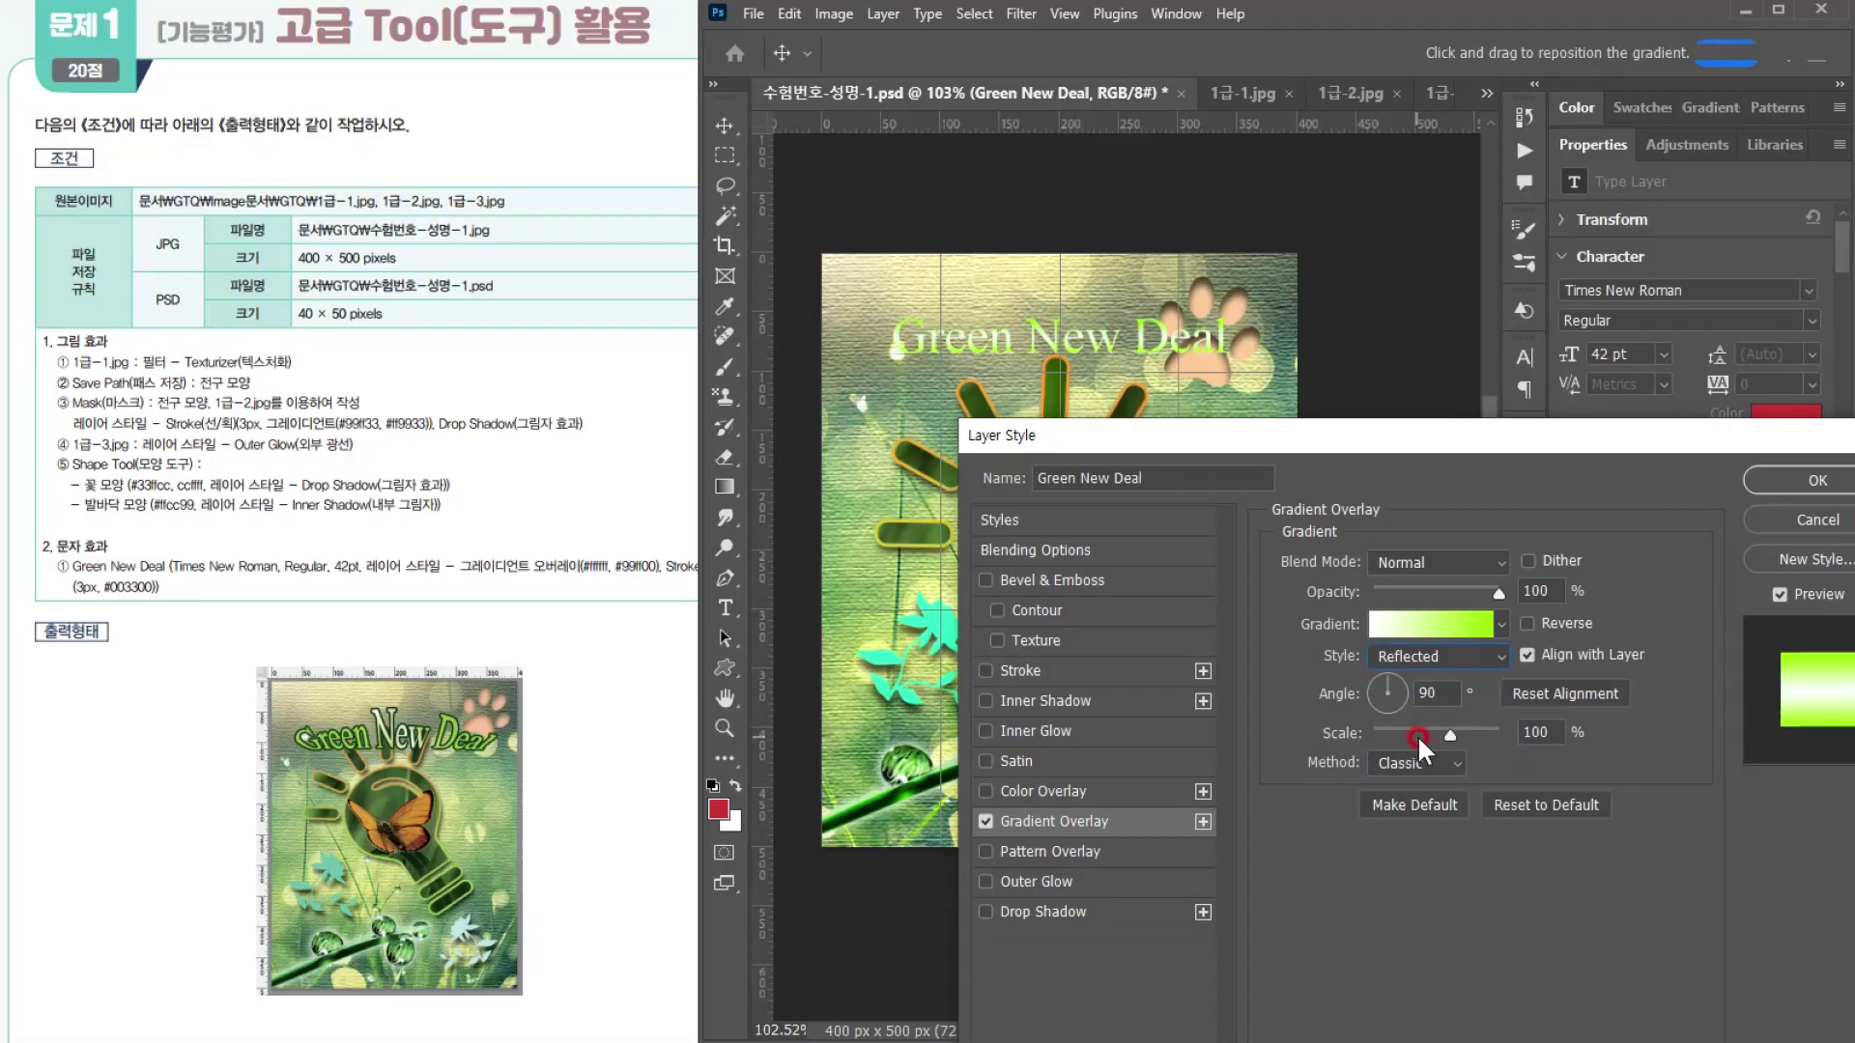
pyautogui.moveTo(1447, 692); pyautogui.dragTo(1416, 691)
pyautogui.write('45')
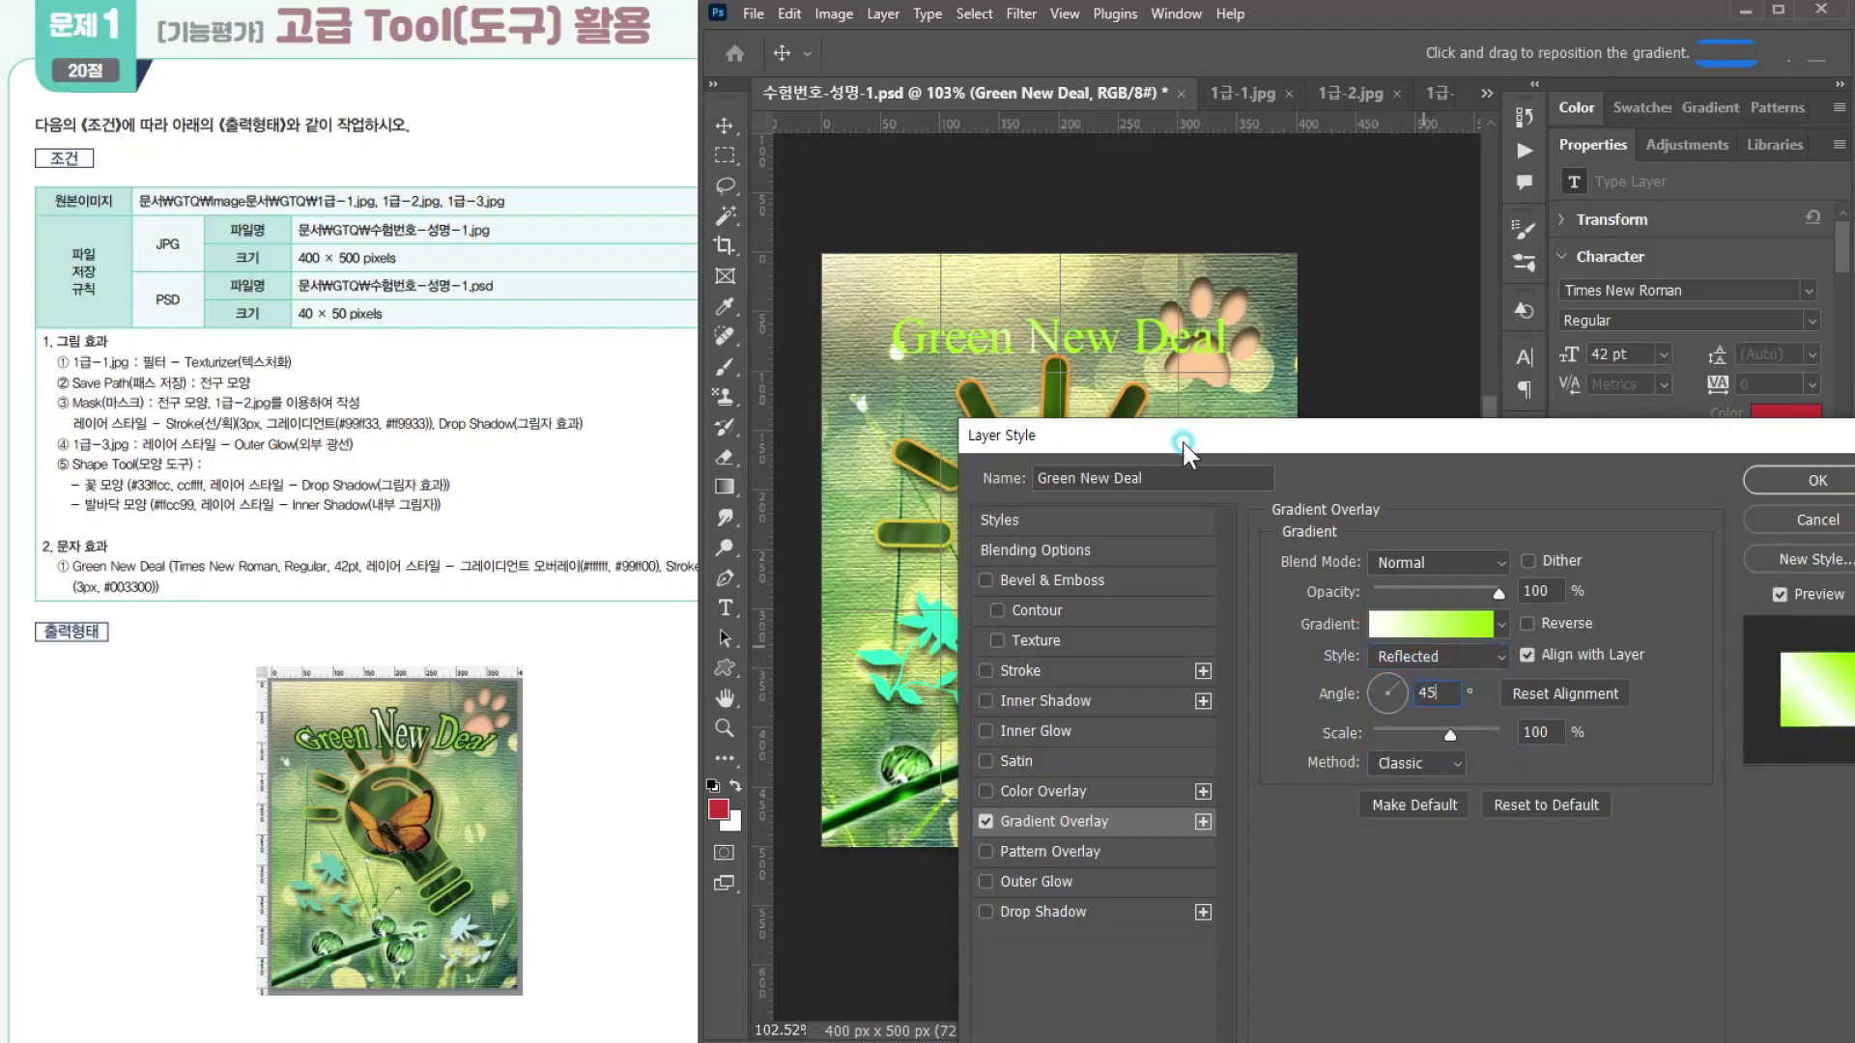
pyautogui.moveTo(1183, 448); pyautogui.dragTo(1193, 491)
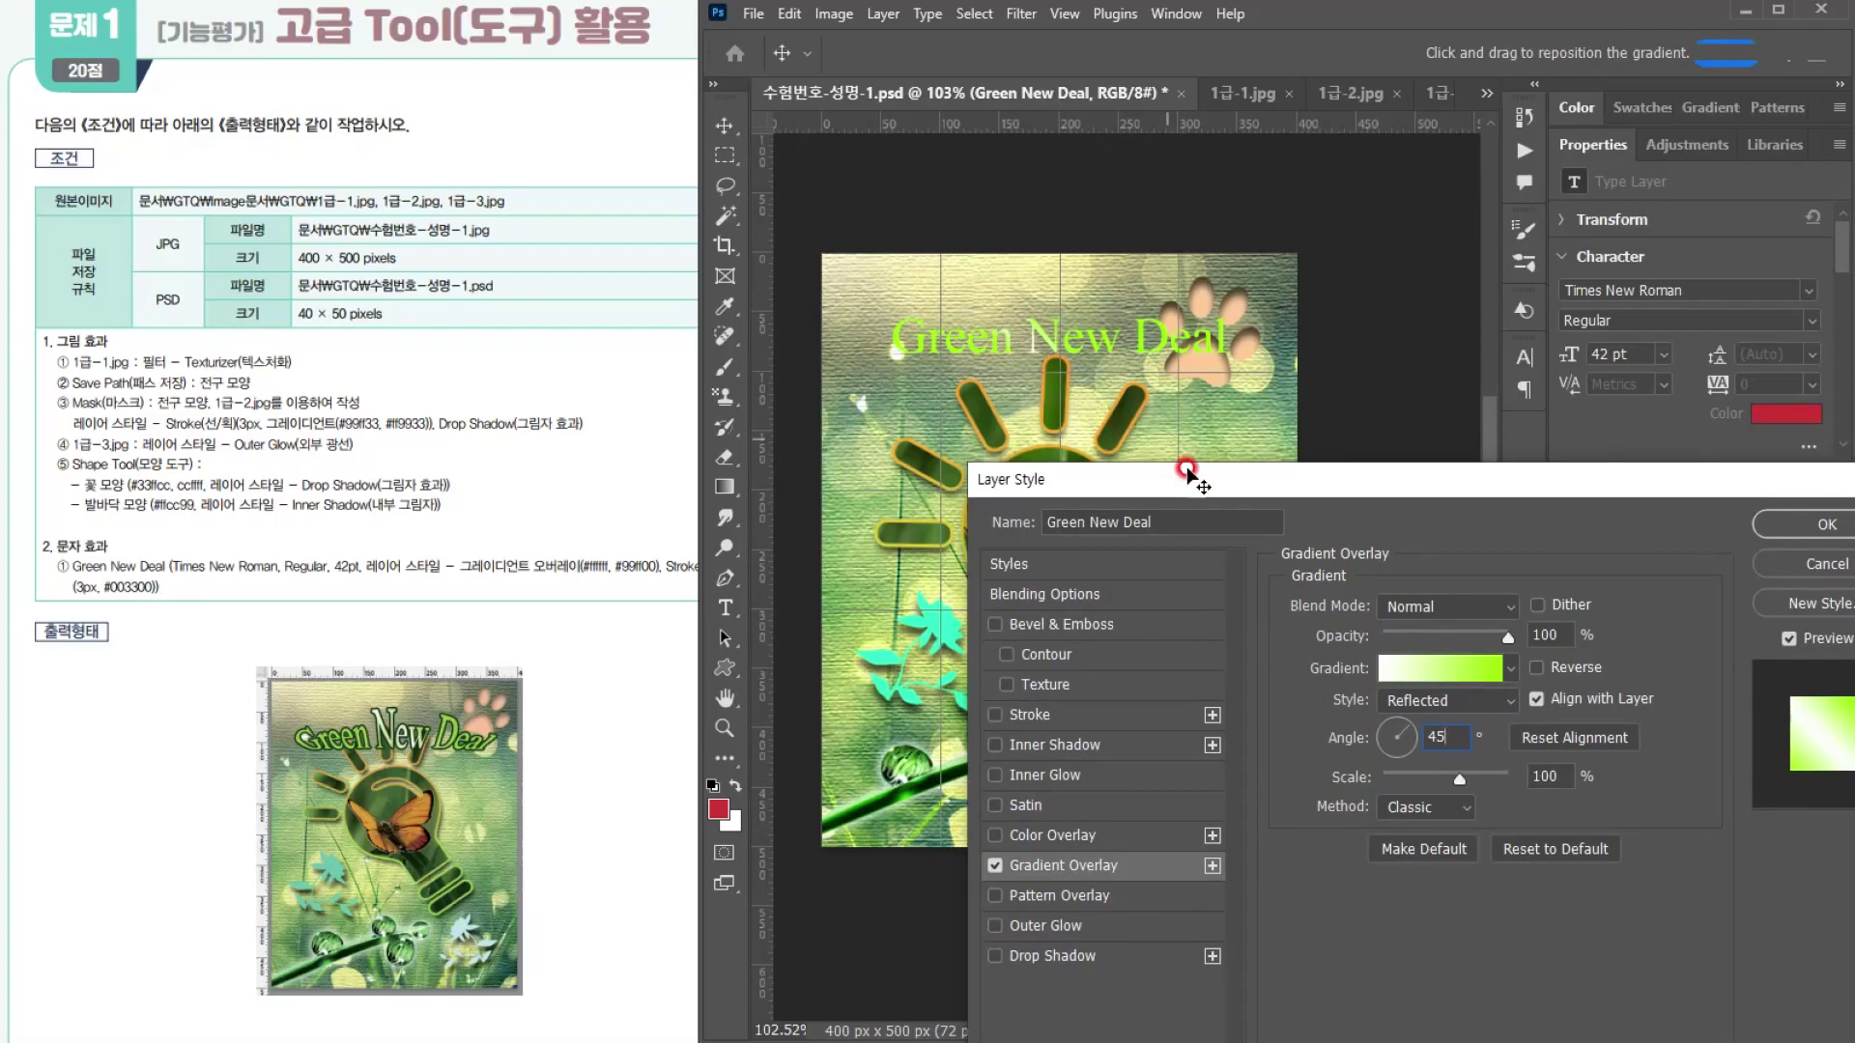
pyautogui.moveTo(1294, 489); pyautogui.dragTo(1297, 466)
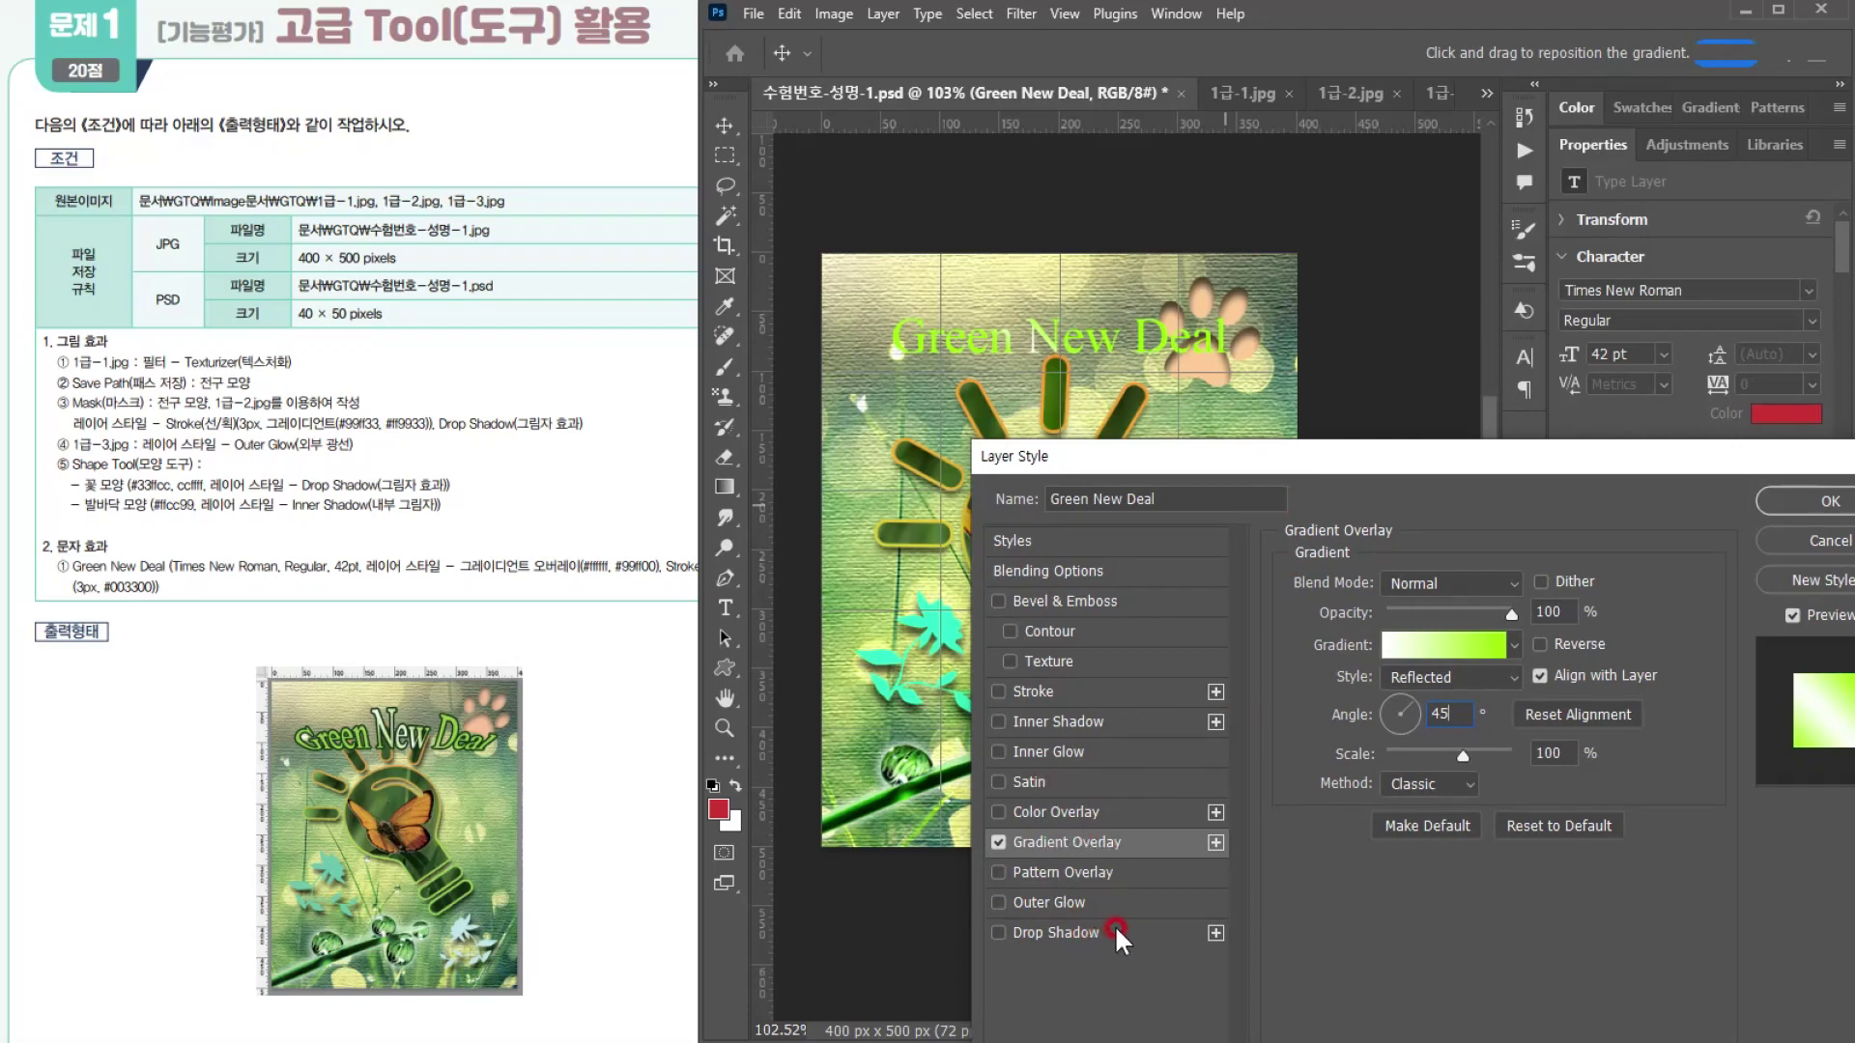
# Step: Add a 3 px outside Stroke in solid colour #003300 to the title and apply the layer styles
pyautogui.click(1059, 688)
pyautogui.click(536, 587)
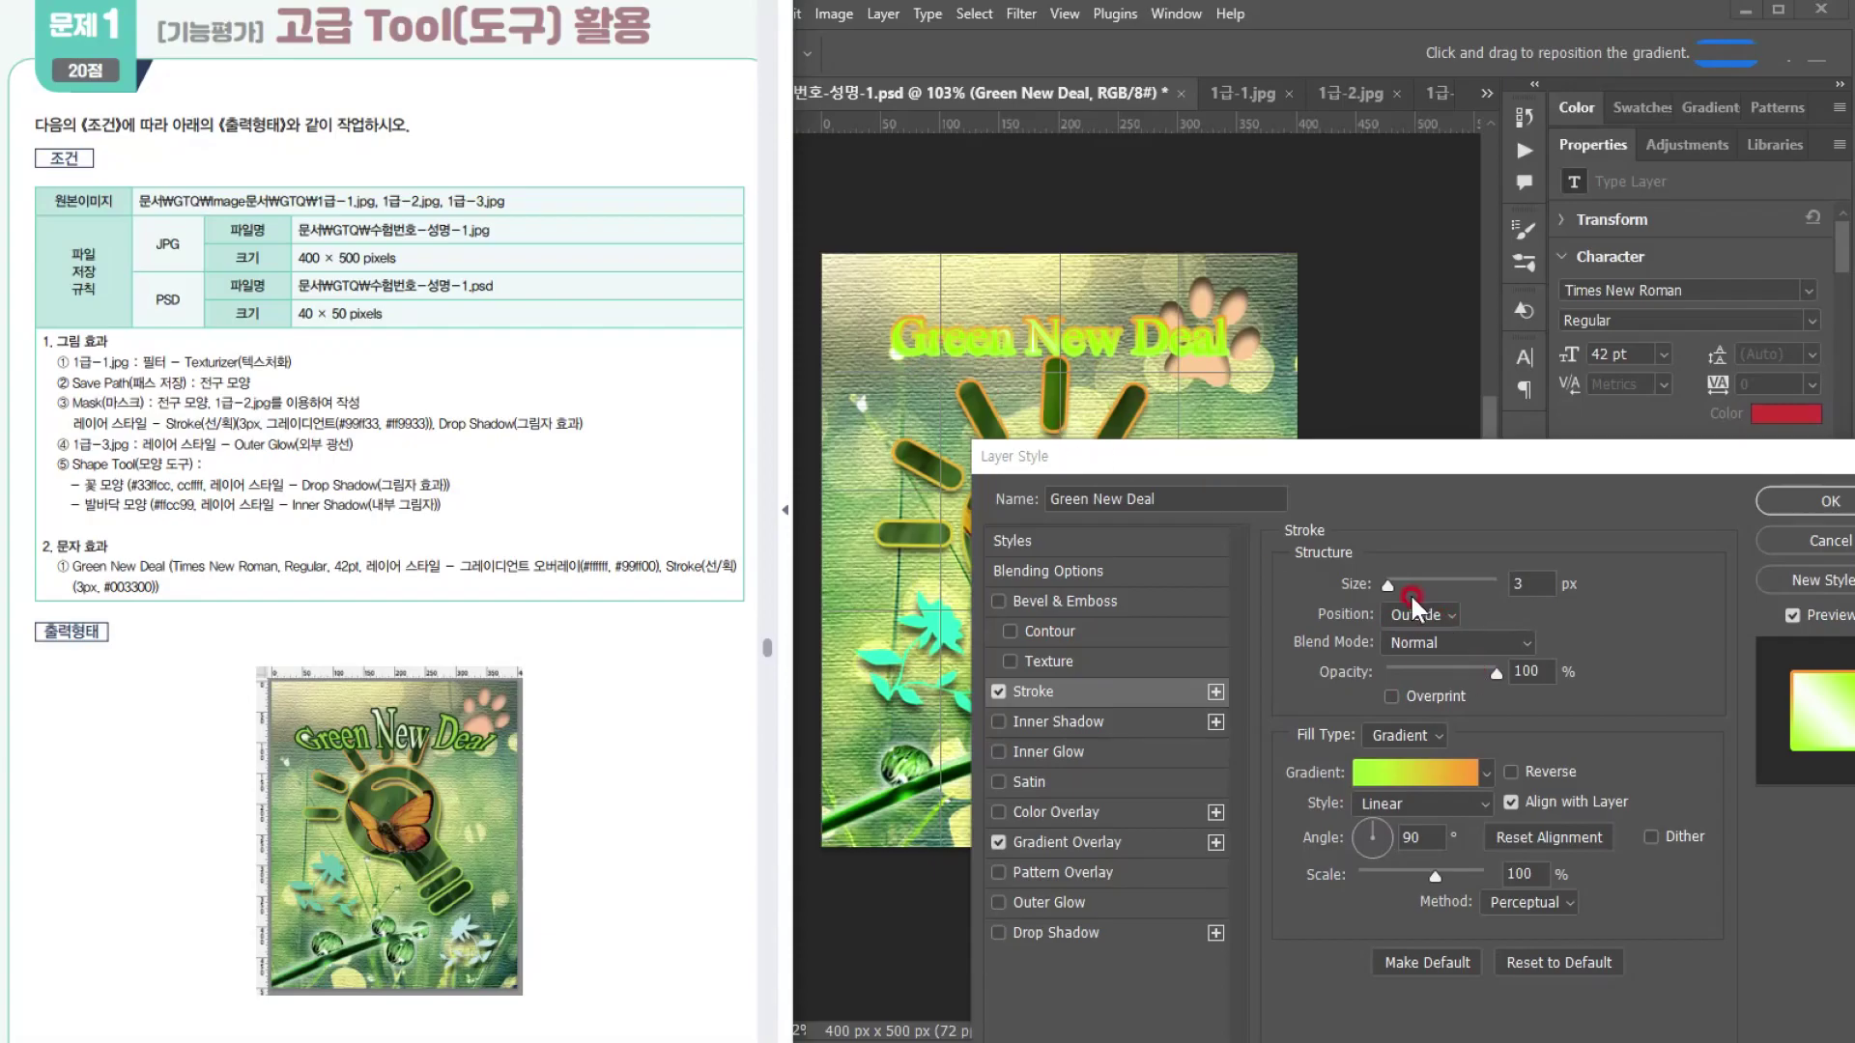
pyautogui.click(1398, 736)
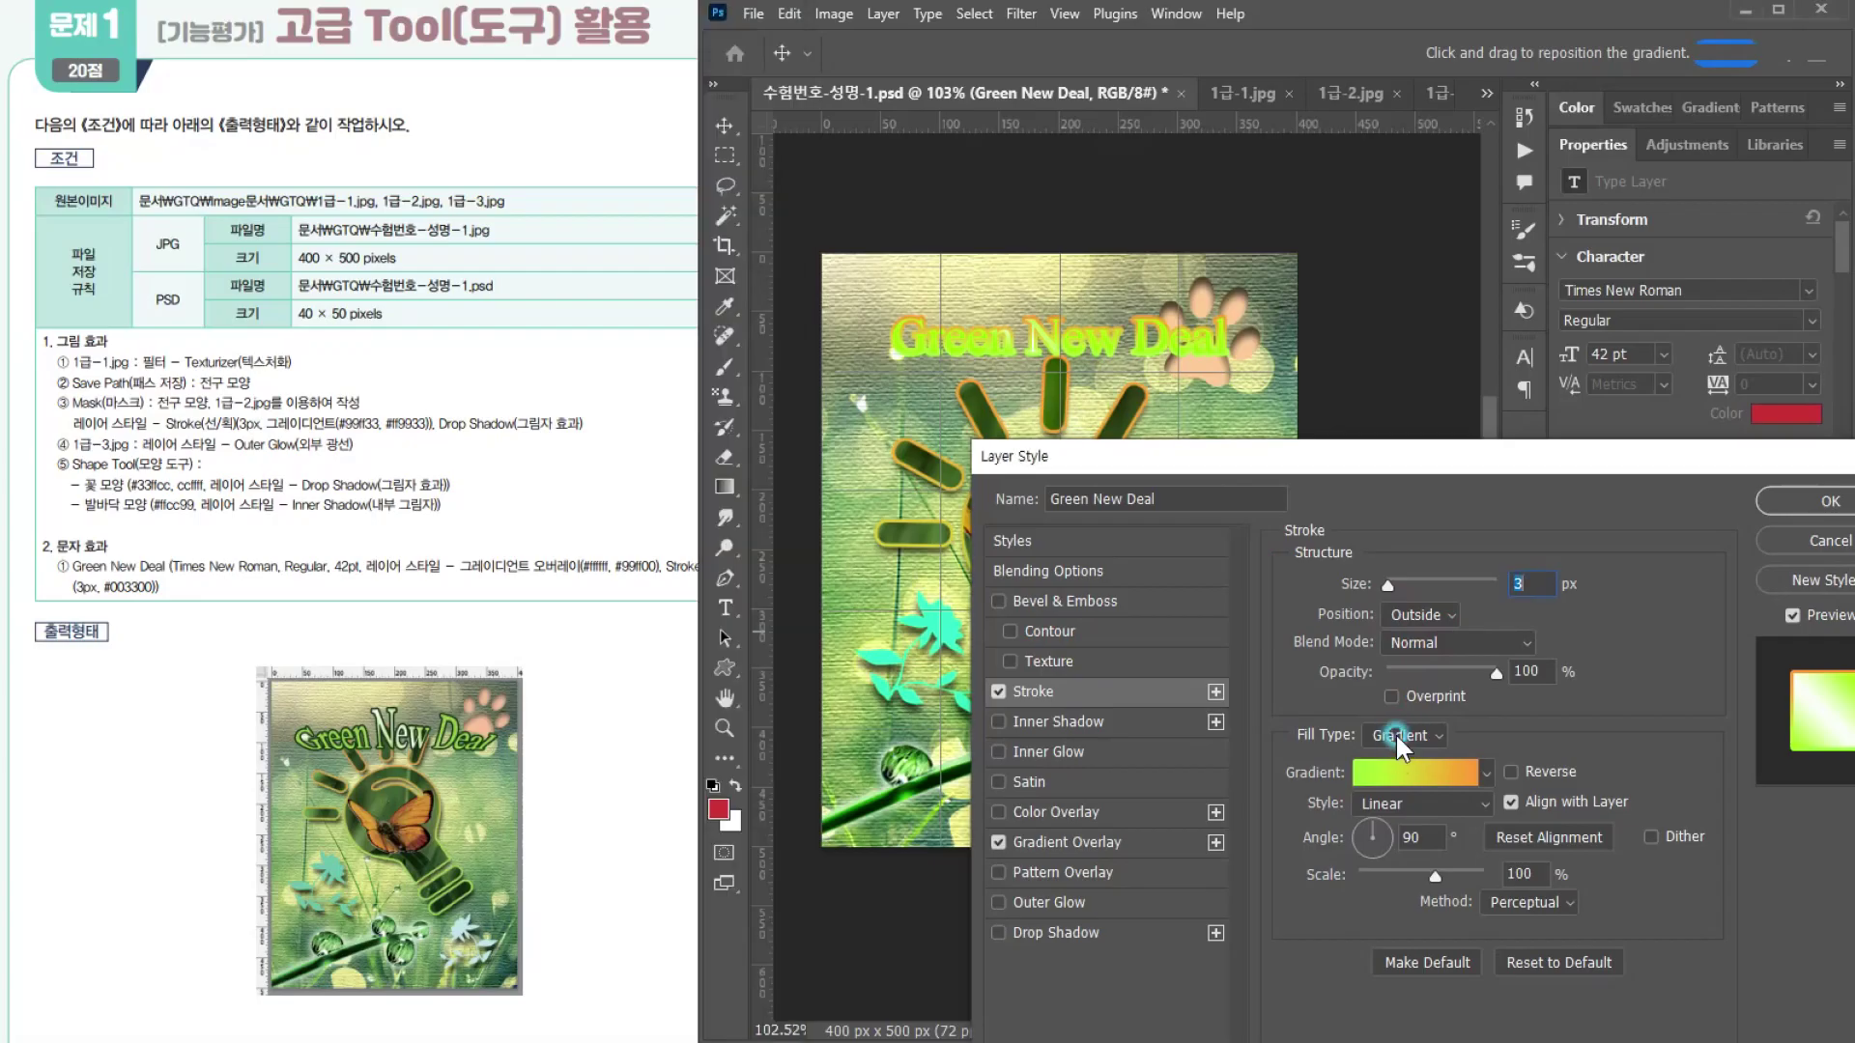
pyautogui.click(1400, 758)
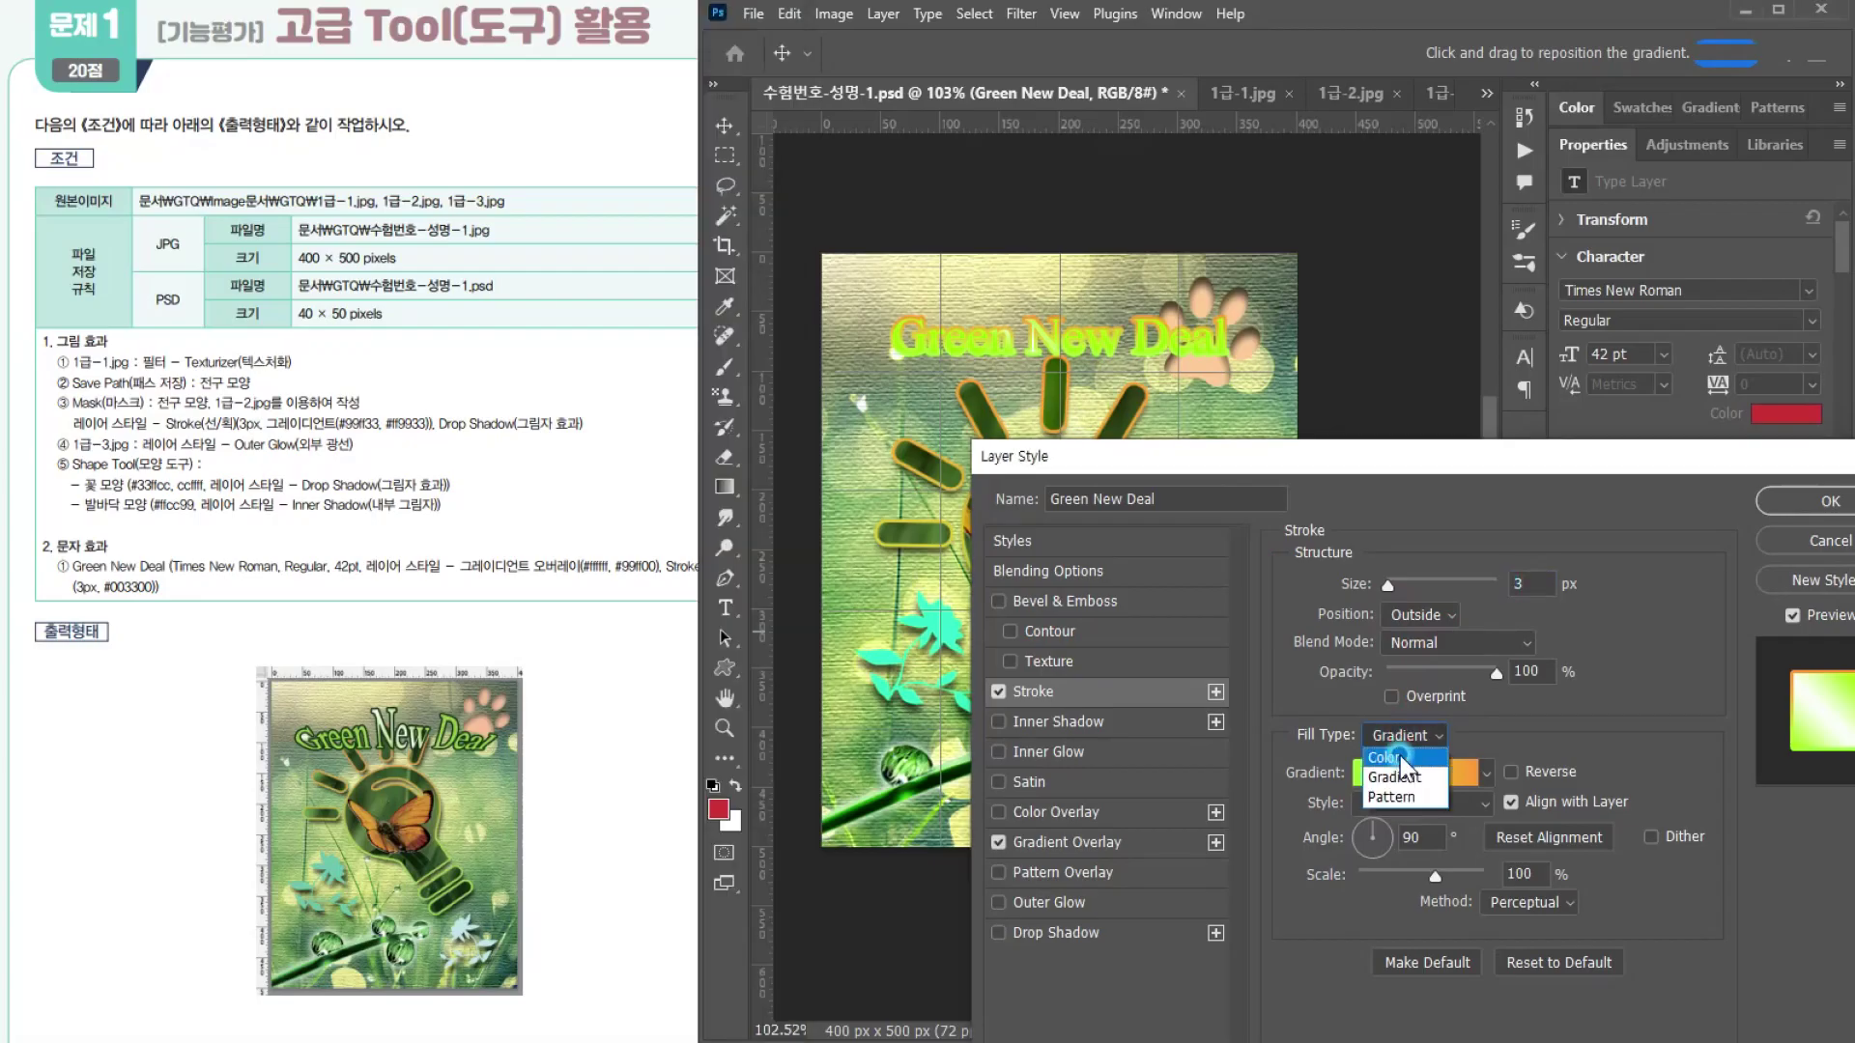
pyautogui.click(1348, 774)
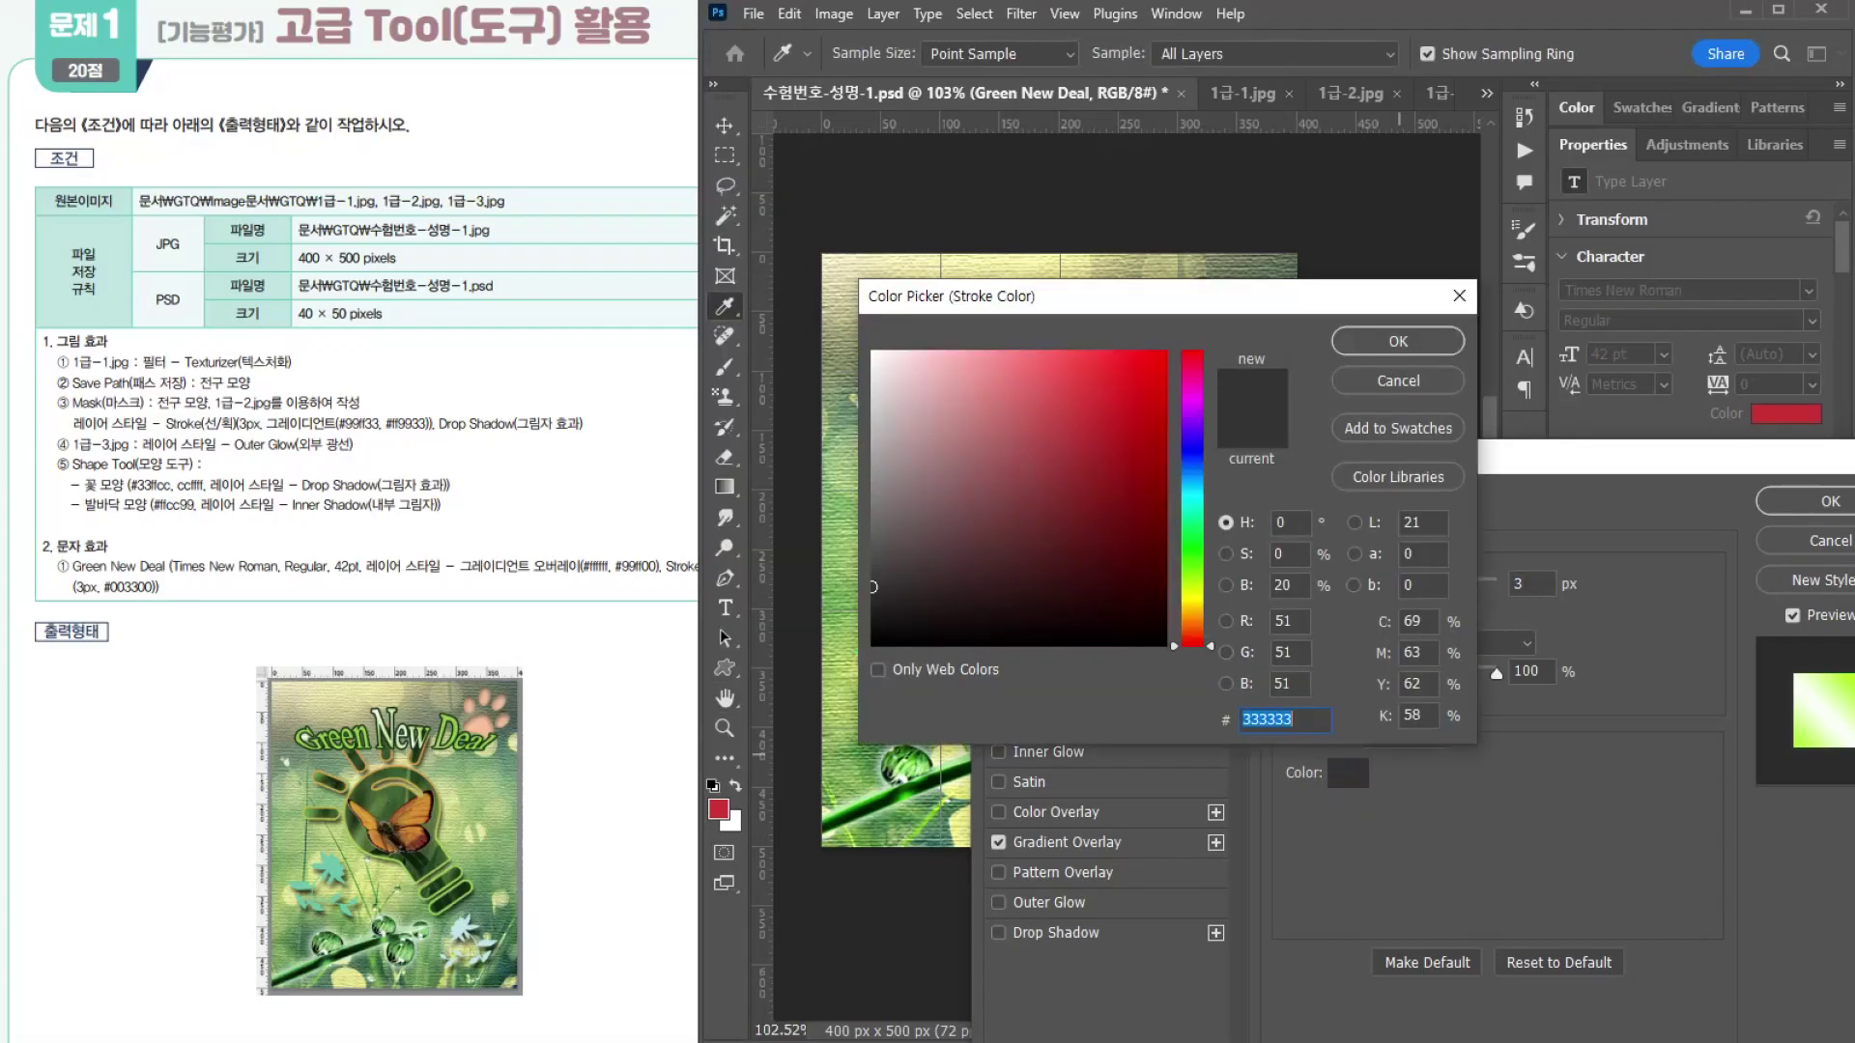
pyautogui.write('003300')
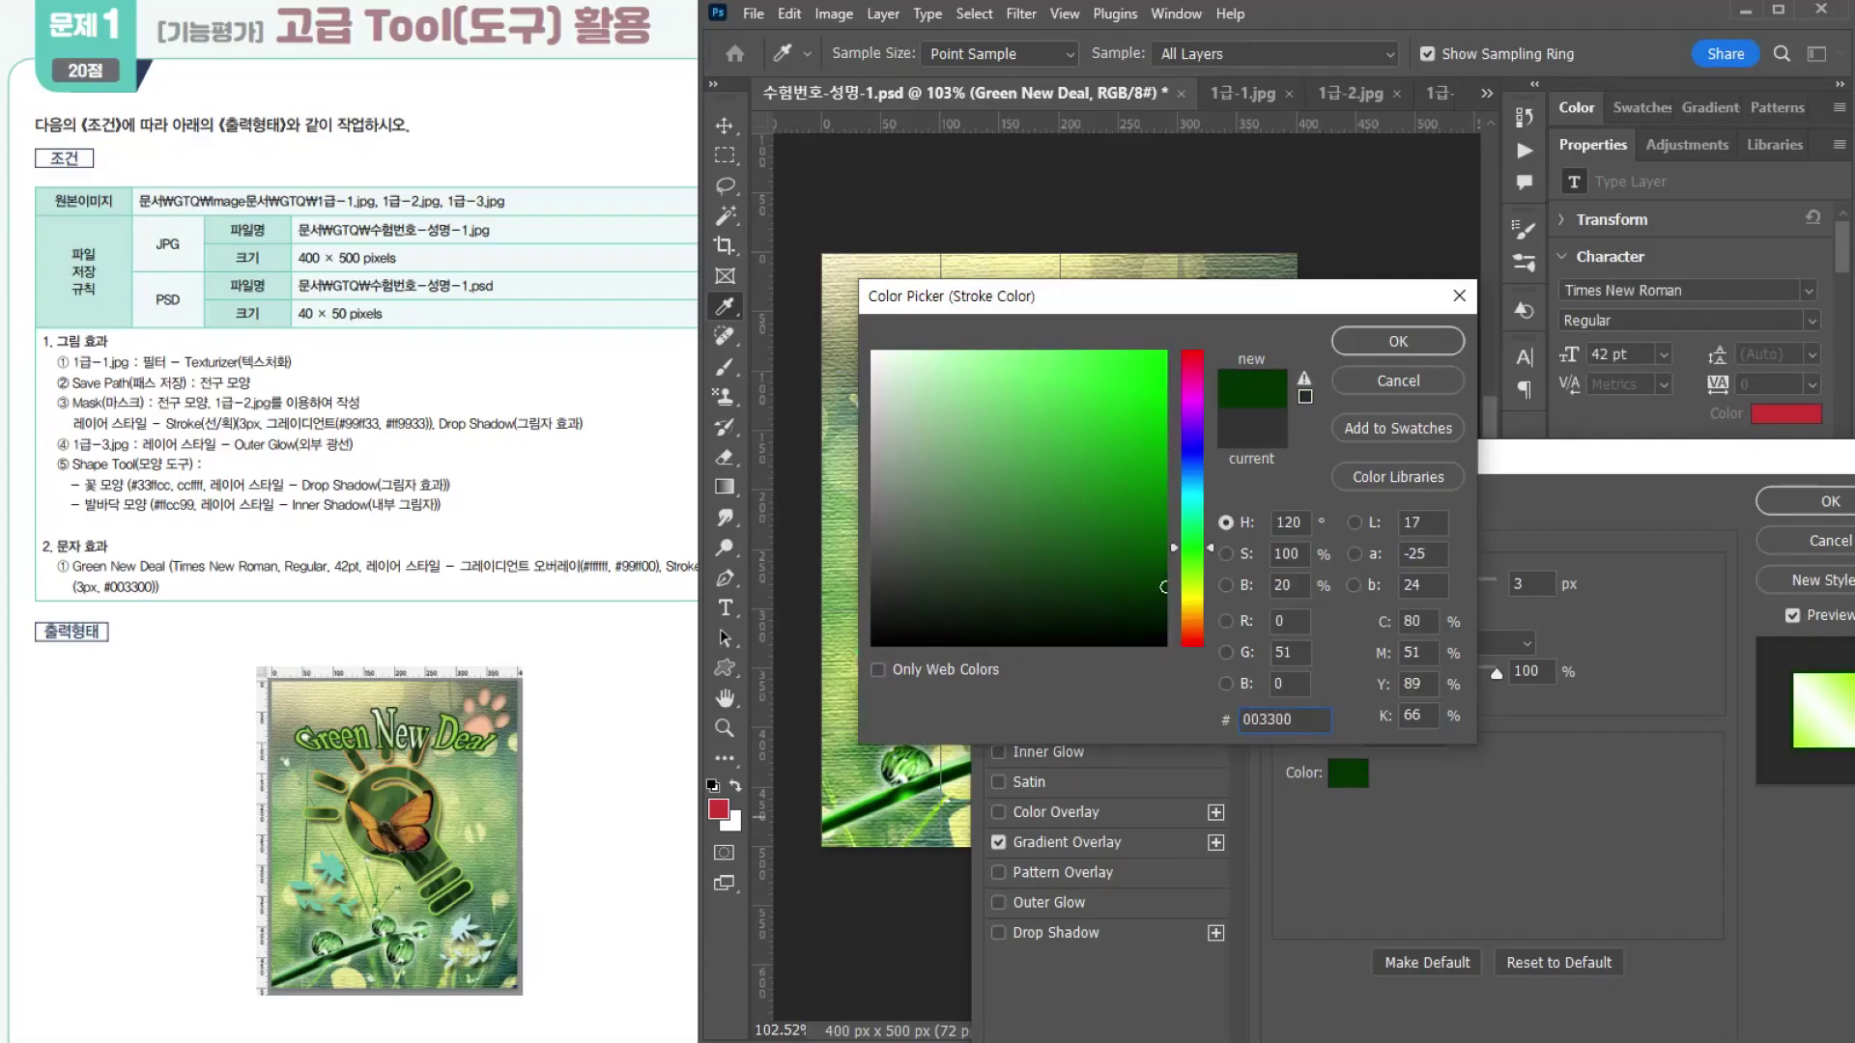
pyautogui.click(1392, 342)
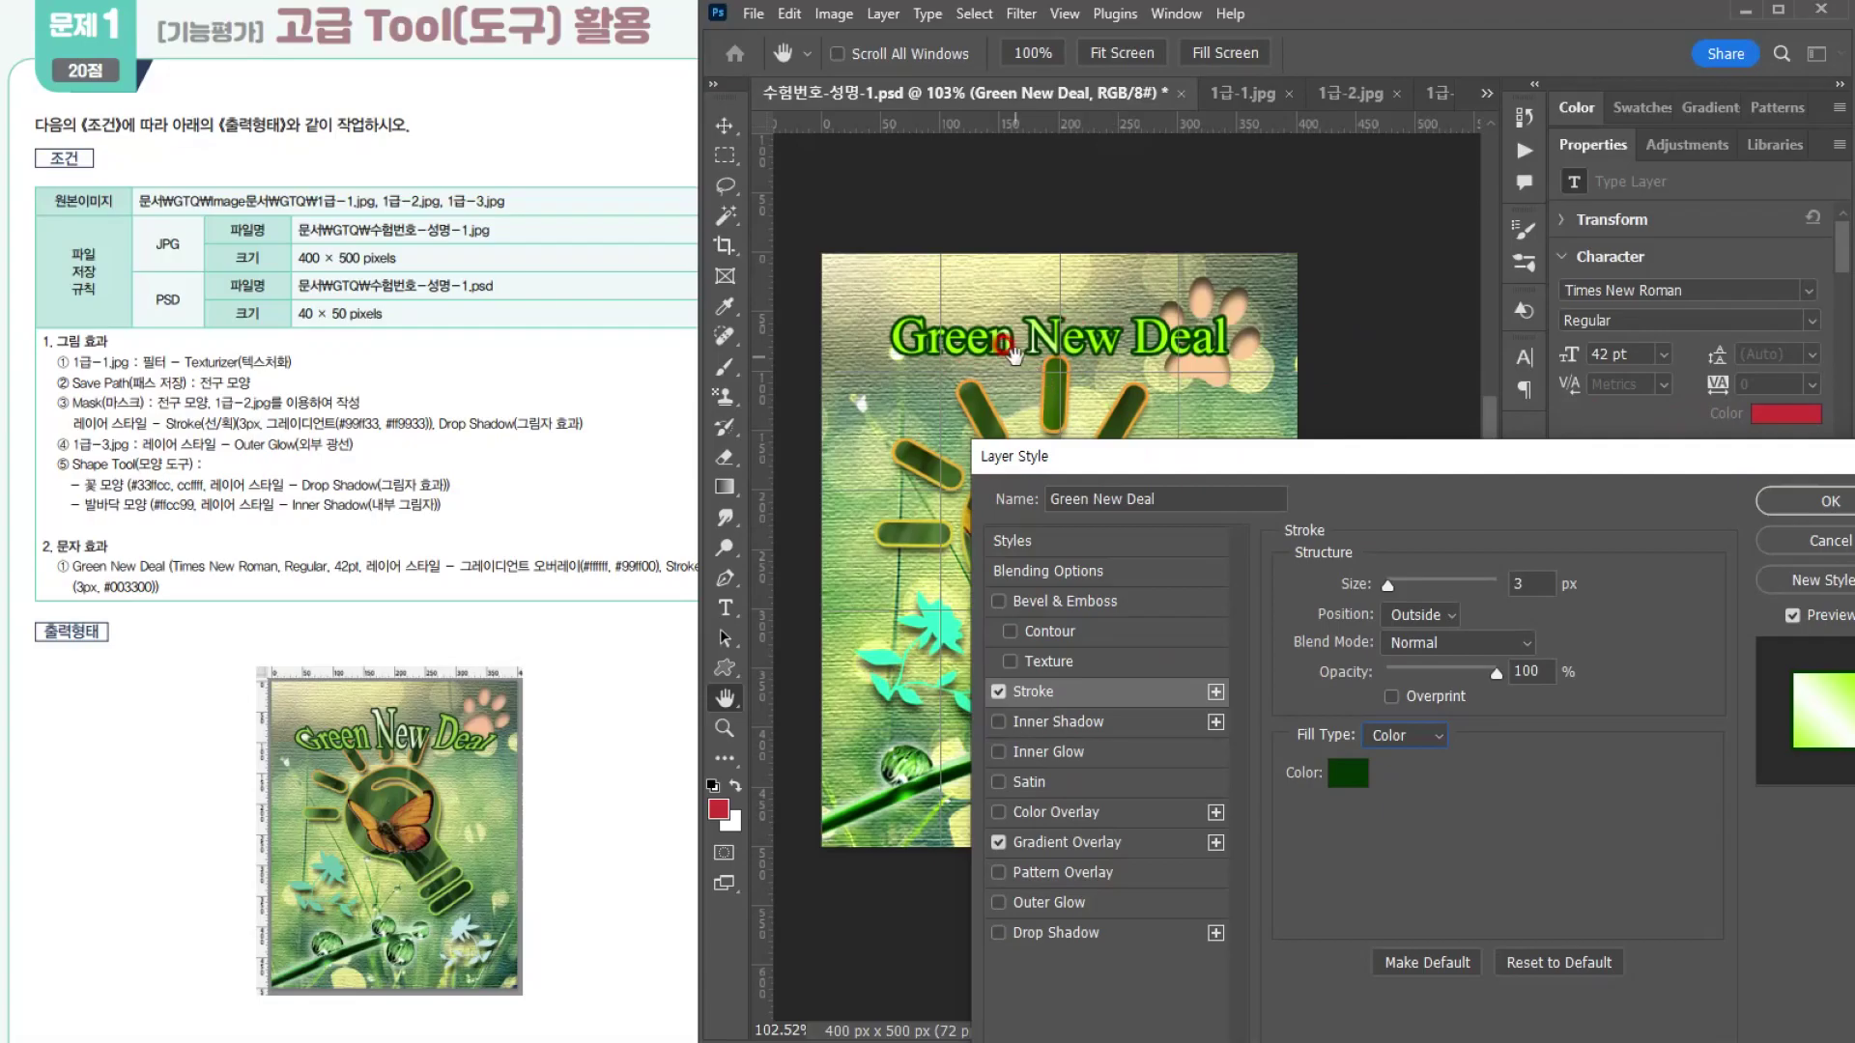
pyautogui.click(1773, 503)
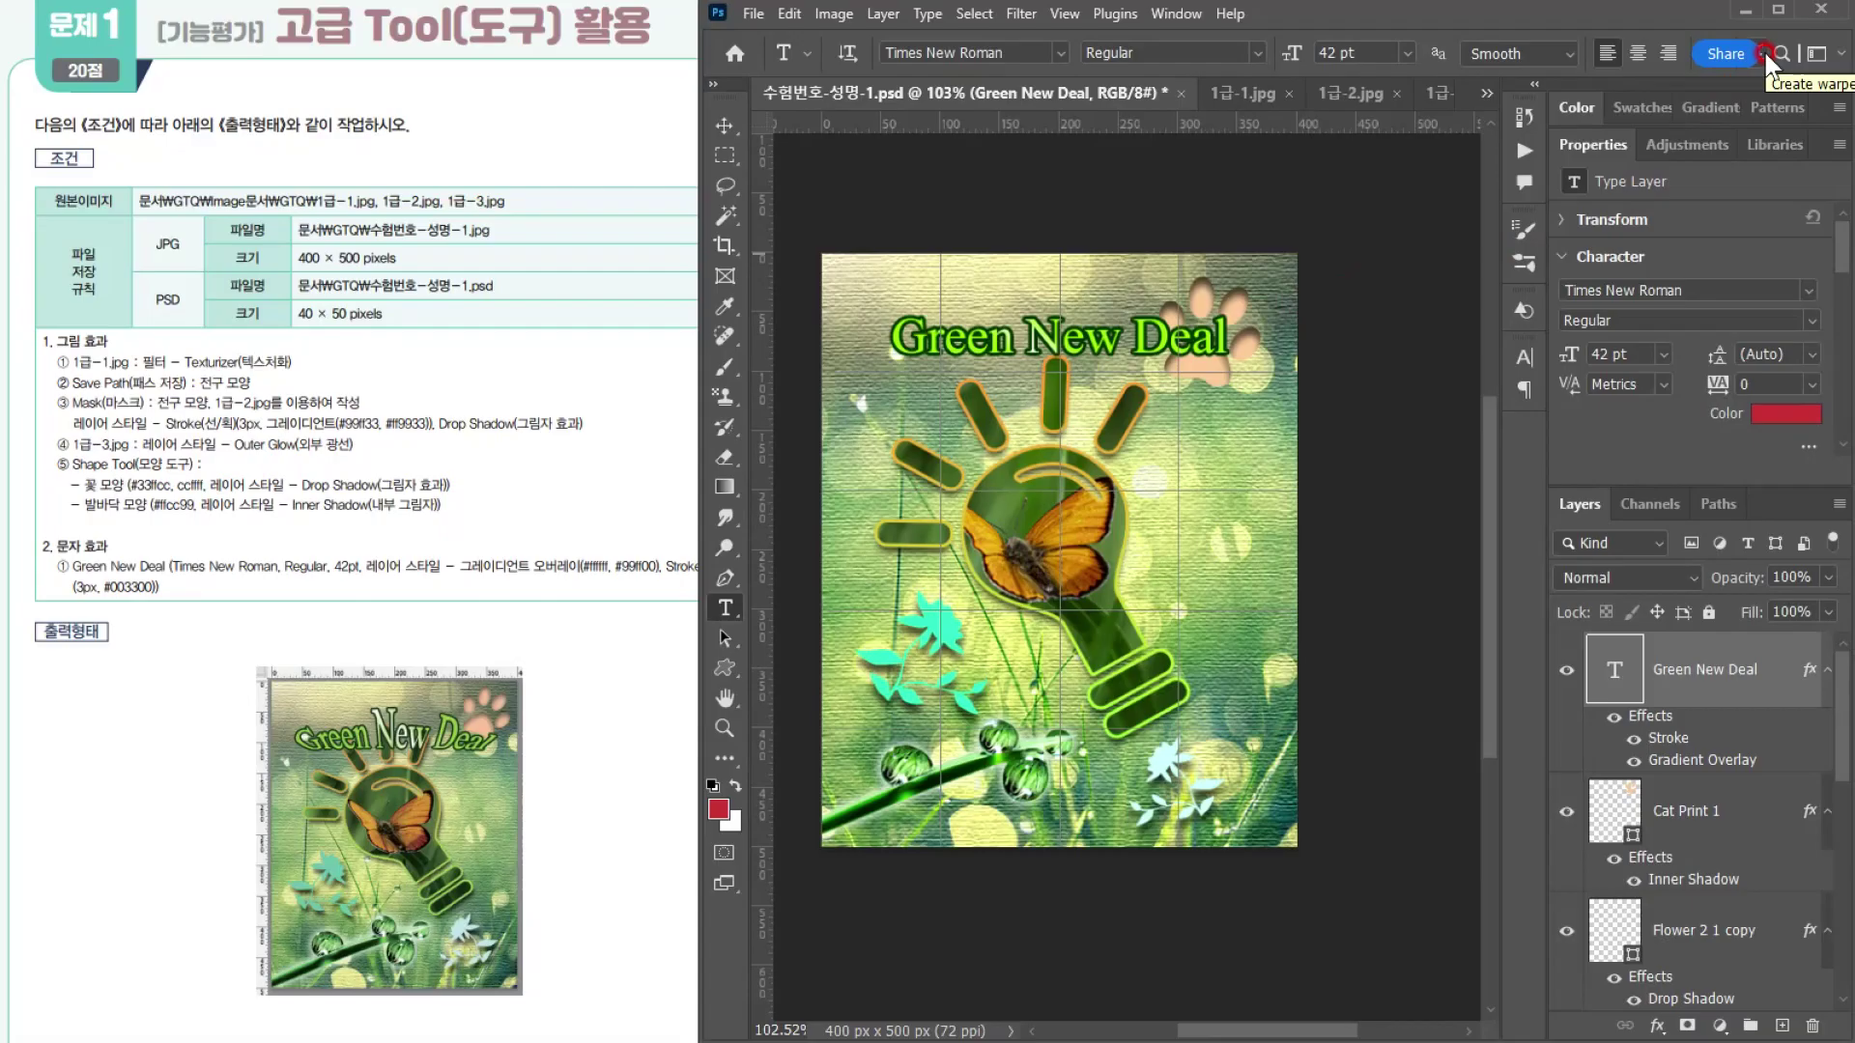
# Step: Warp the title with the horizontal Shell Upper style at +50% bend and move it down to just above the bulb's rays
pyautogui.click(926, 15)
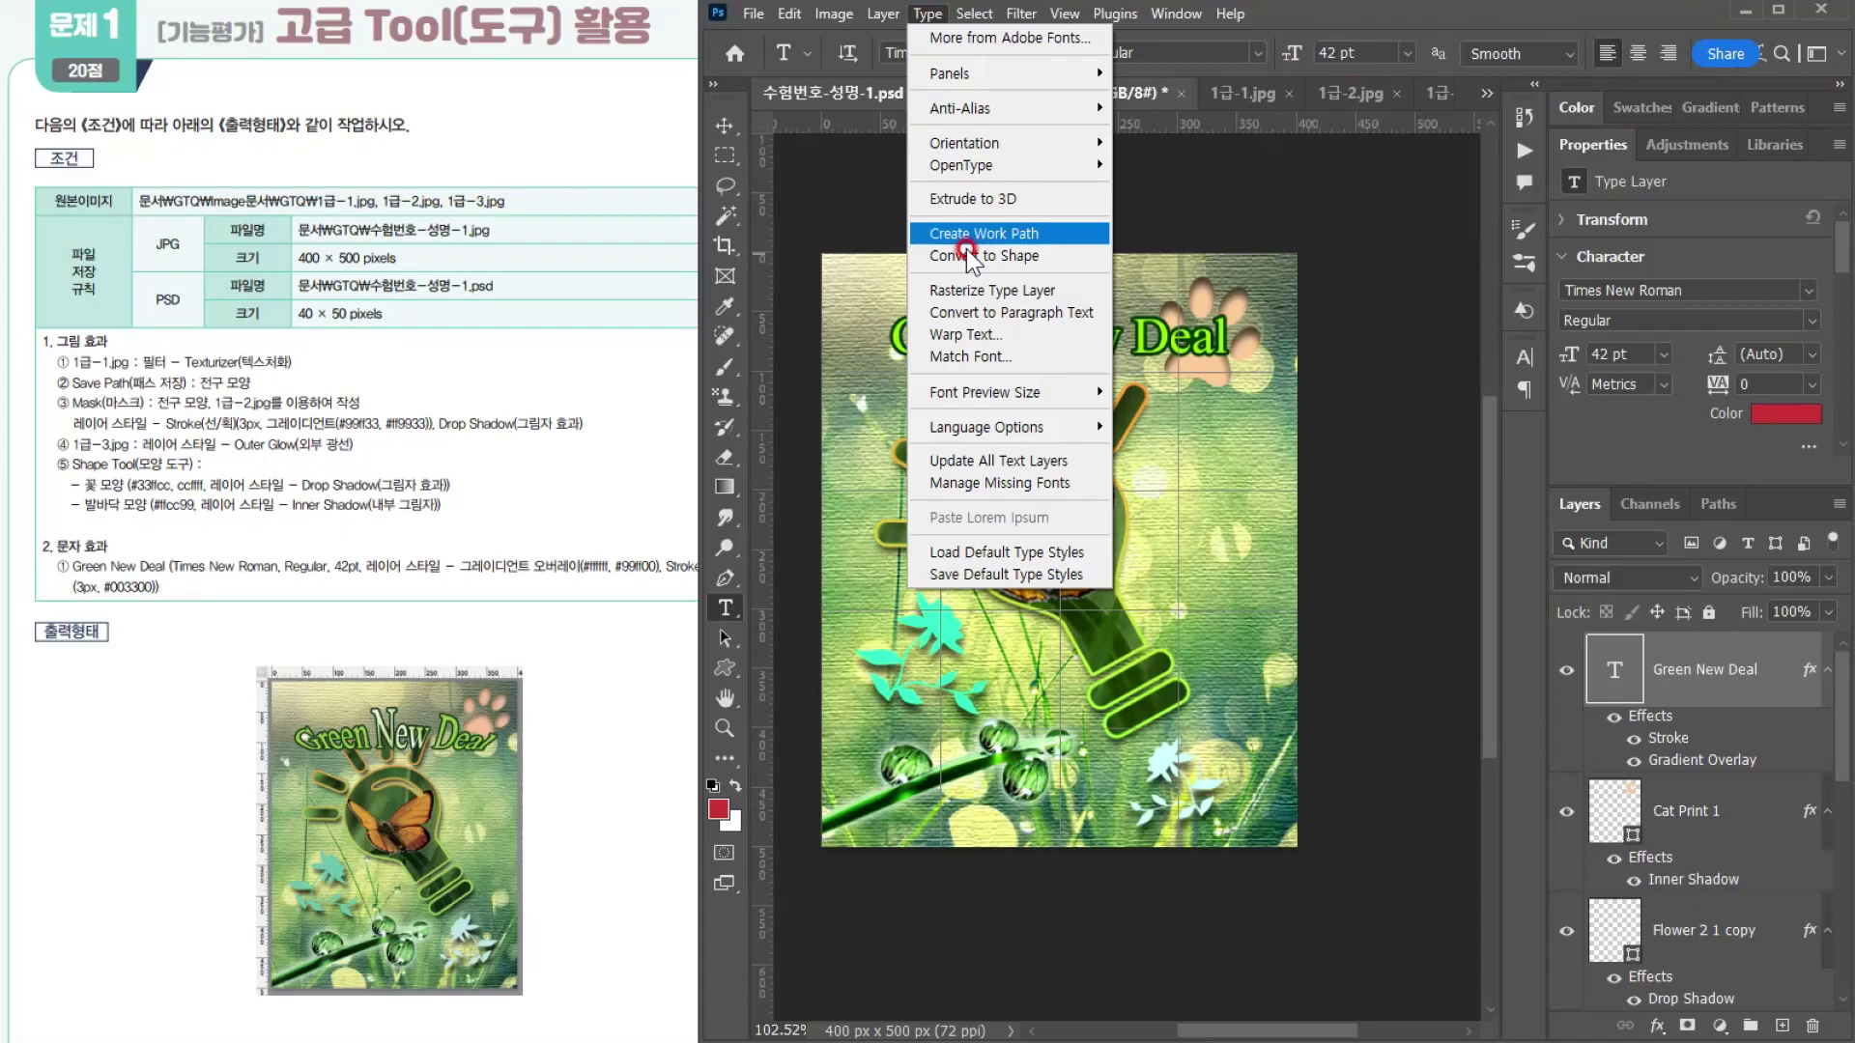
pyautogui.click(966, 334)
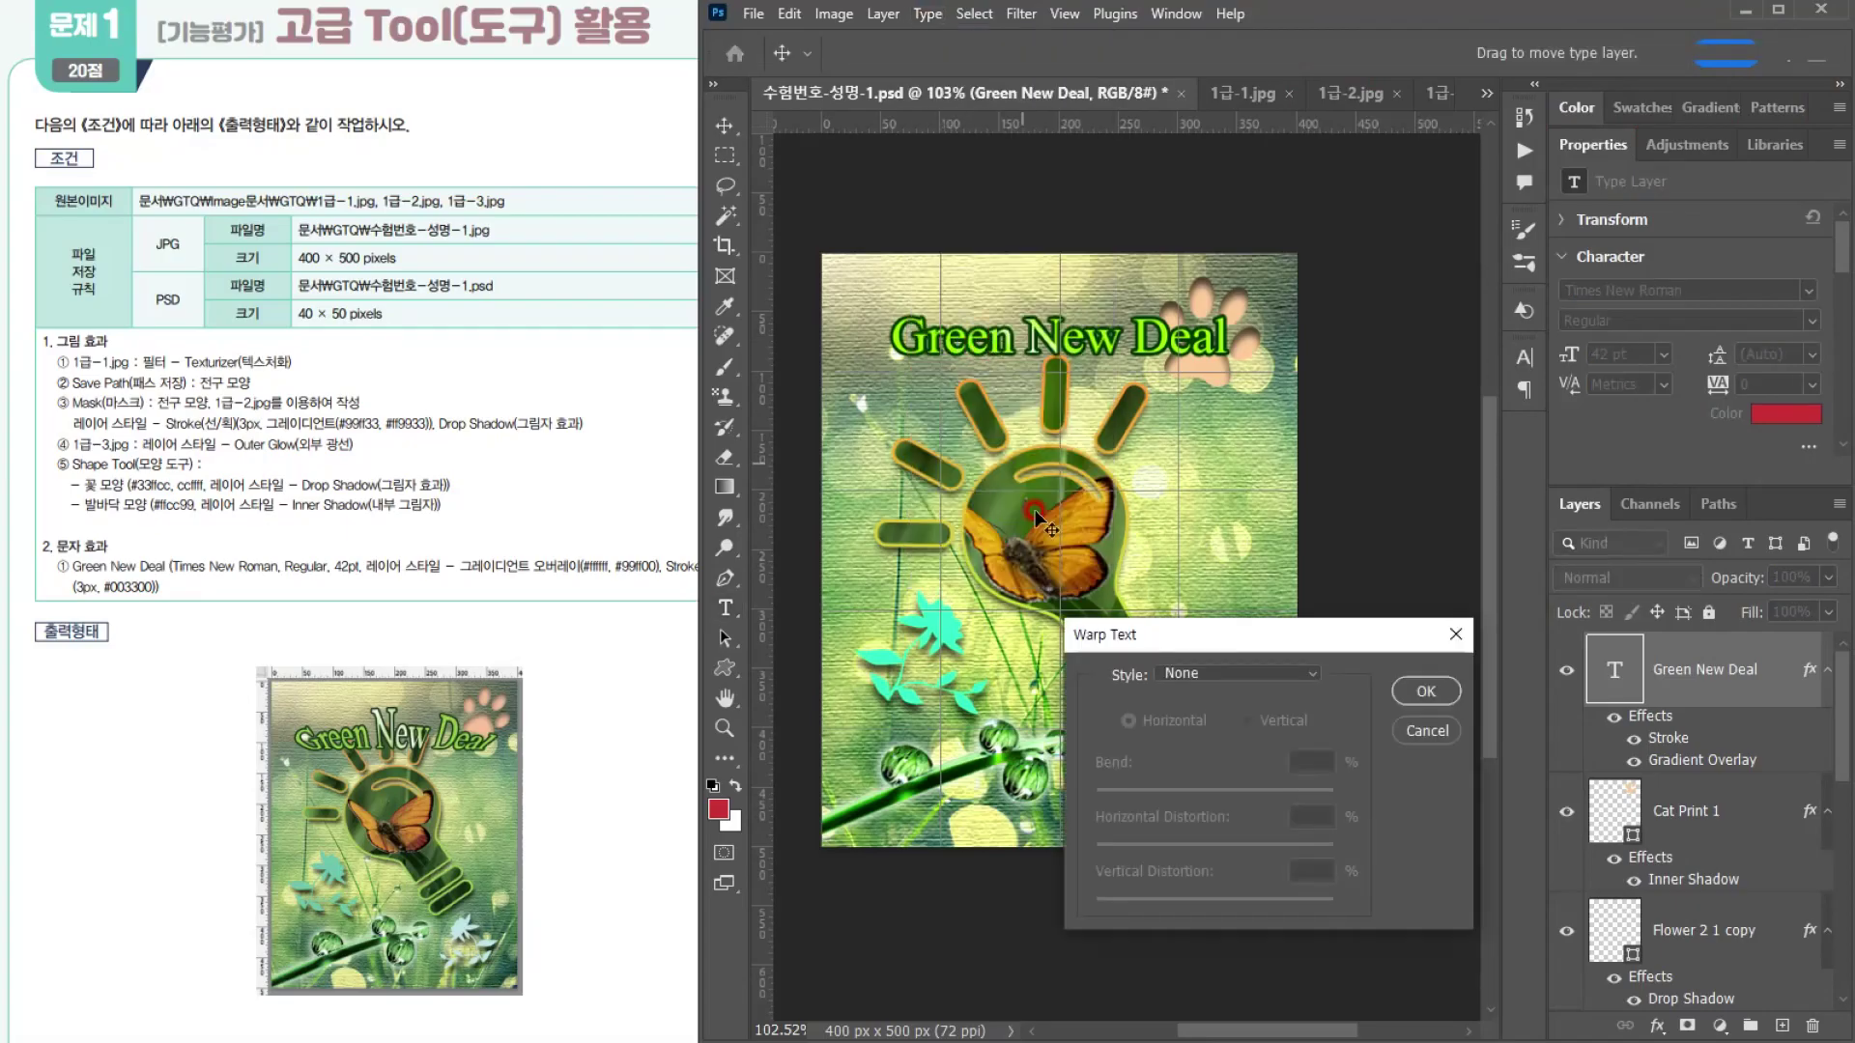
pyautogui.click(1189, 672)
pyautogui.click(1229, 893)
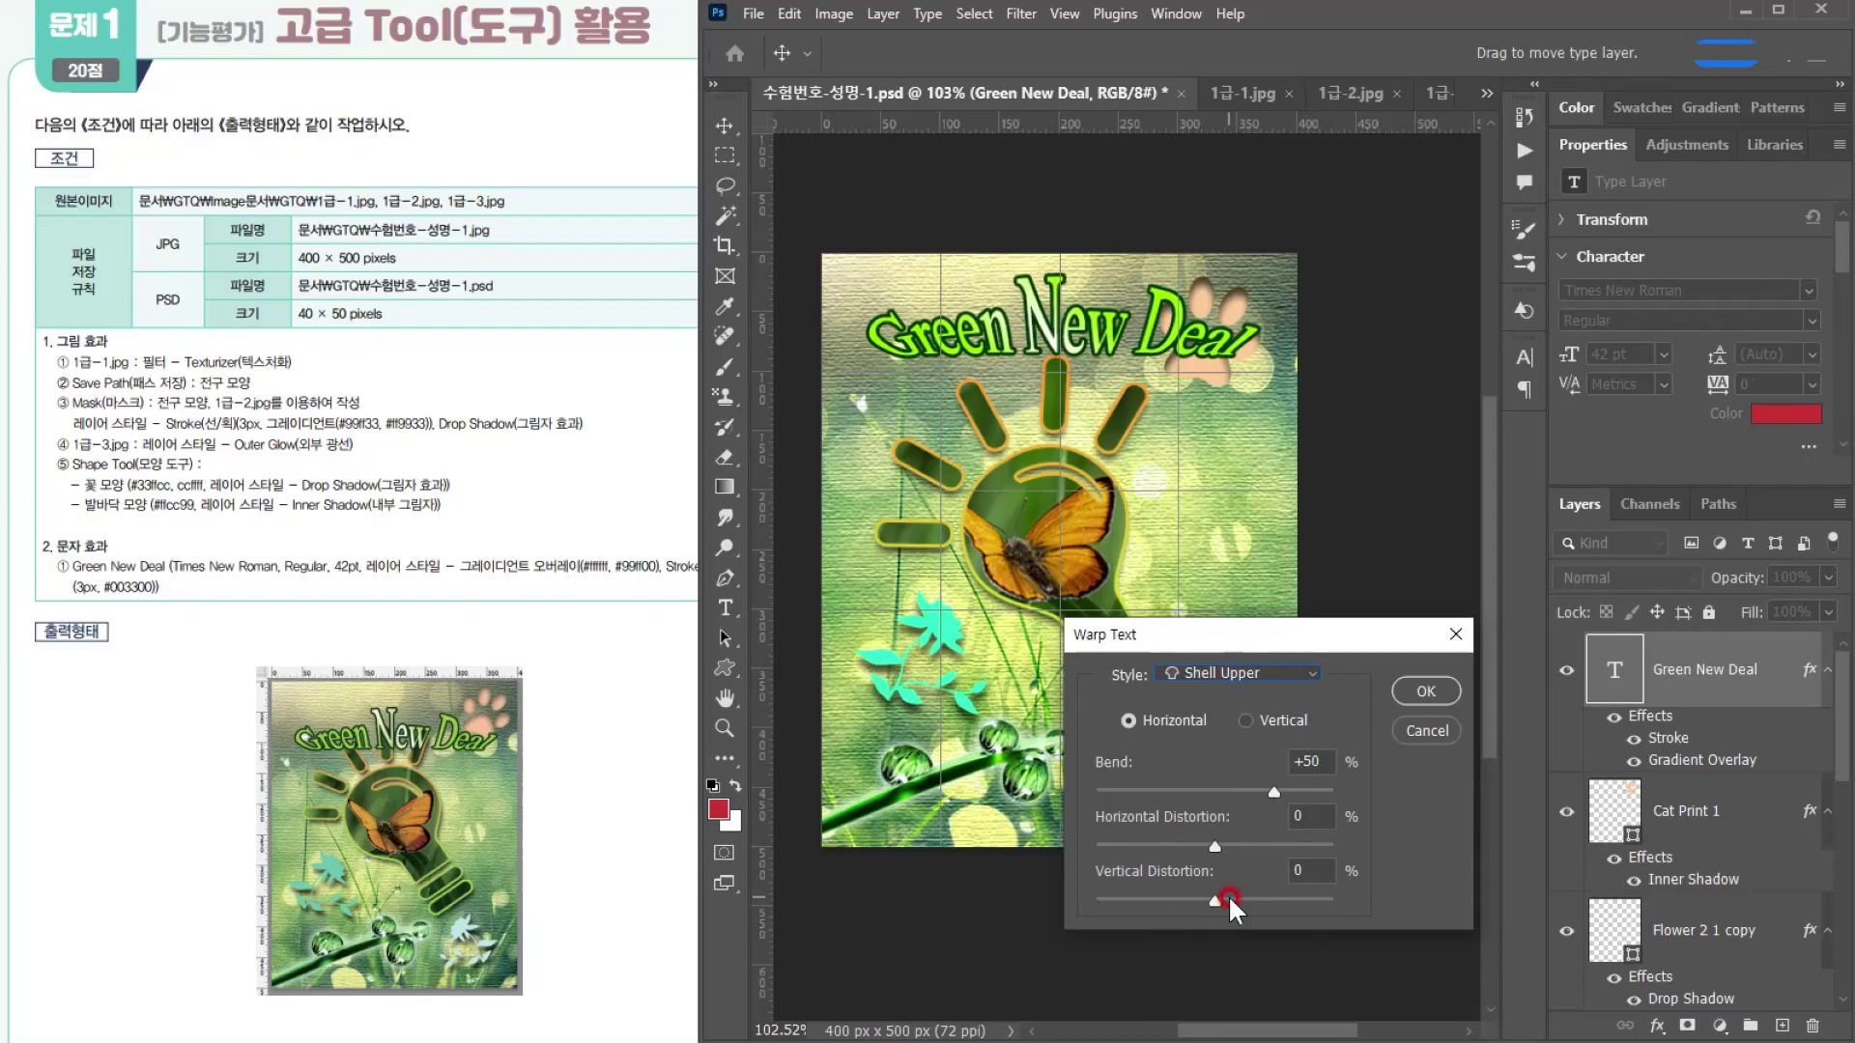
pyautogui.moveTo(1080, 314); pyautogui.dragTo(1077, 357)
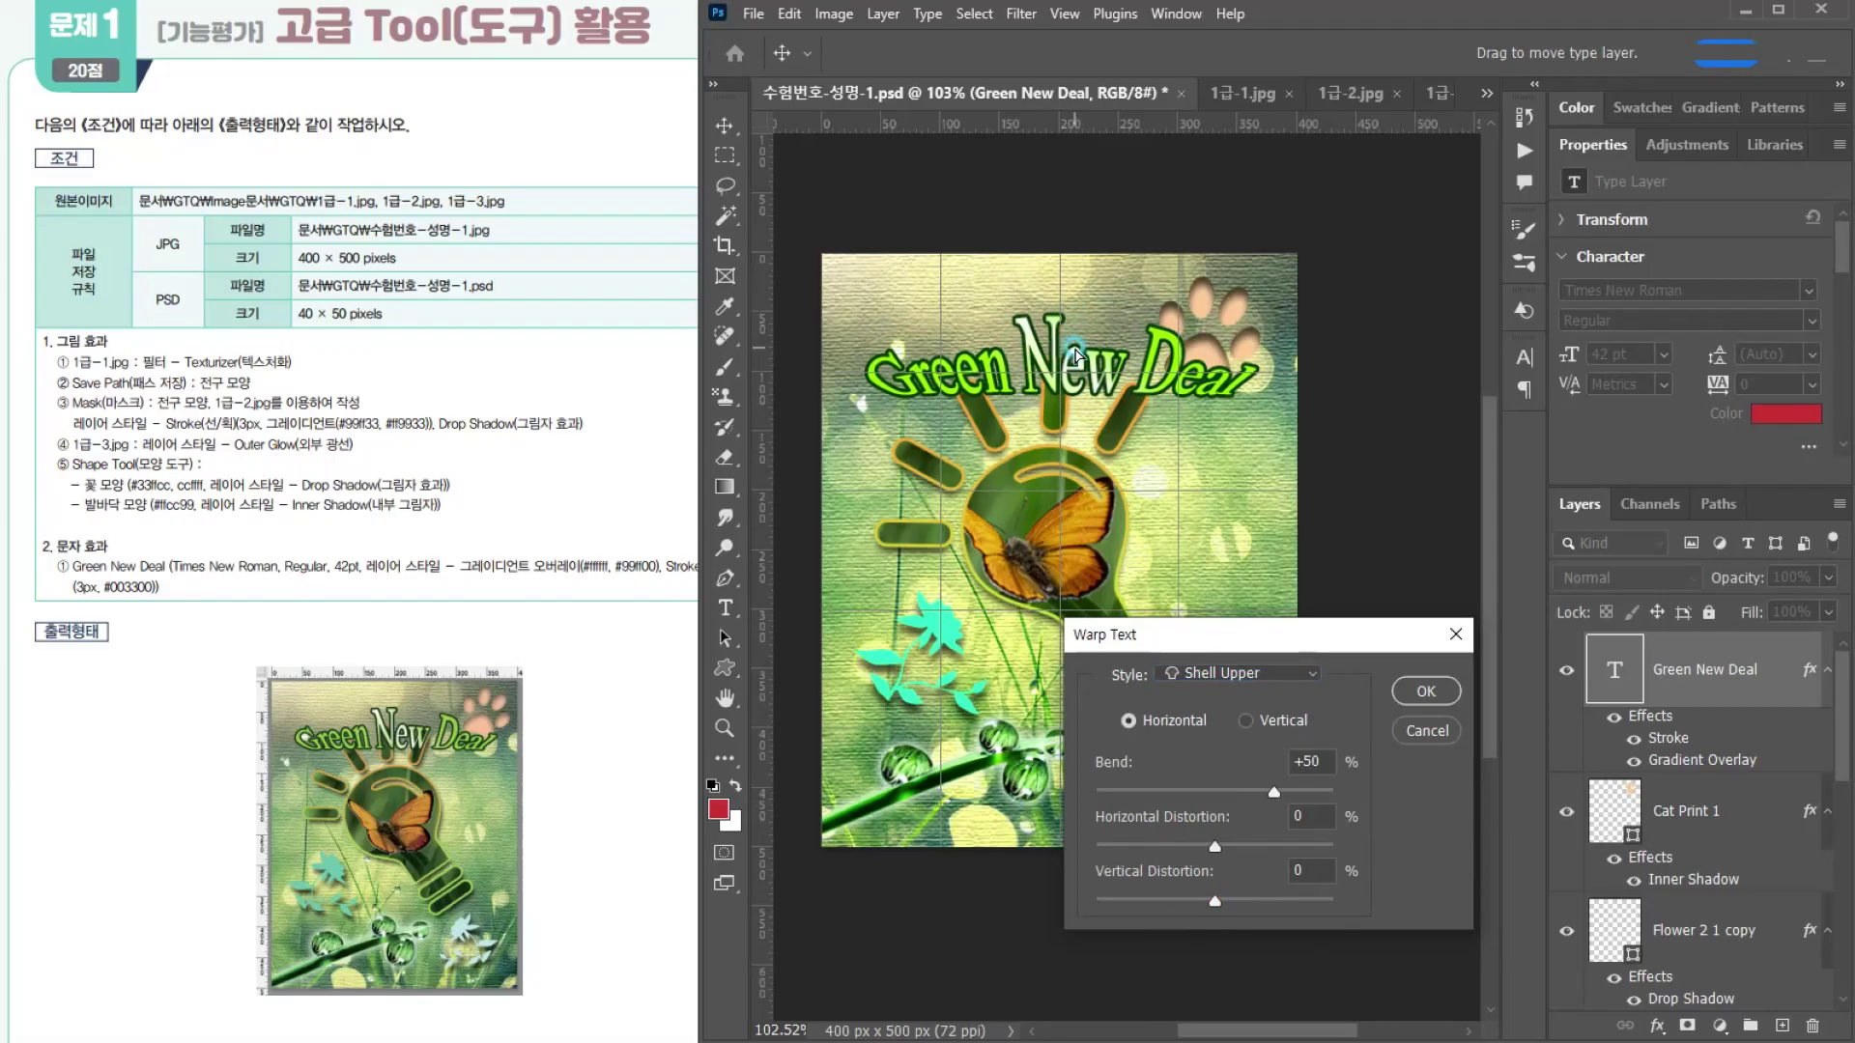
pyautogui.moveTo(1076, 356); pyautogui.dragTo(1078, 368)
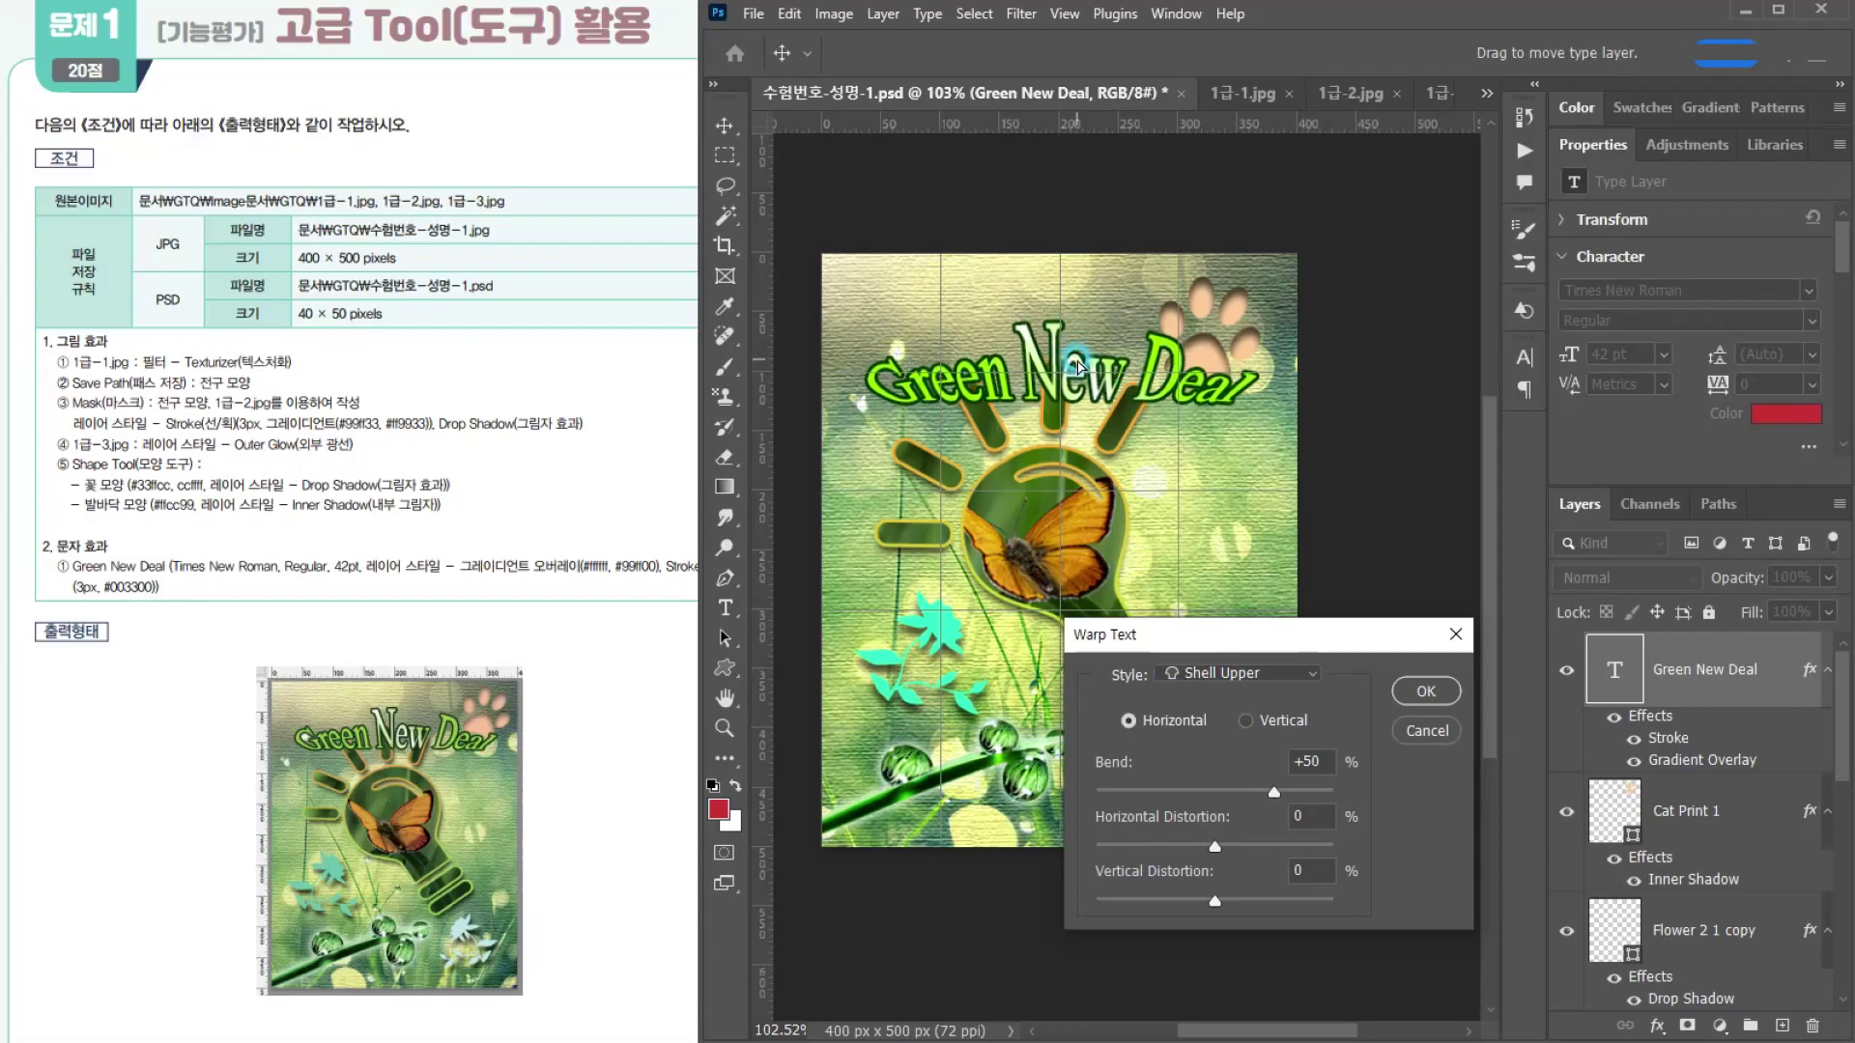
pyautogui.click(1426, 689)
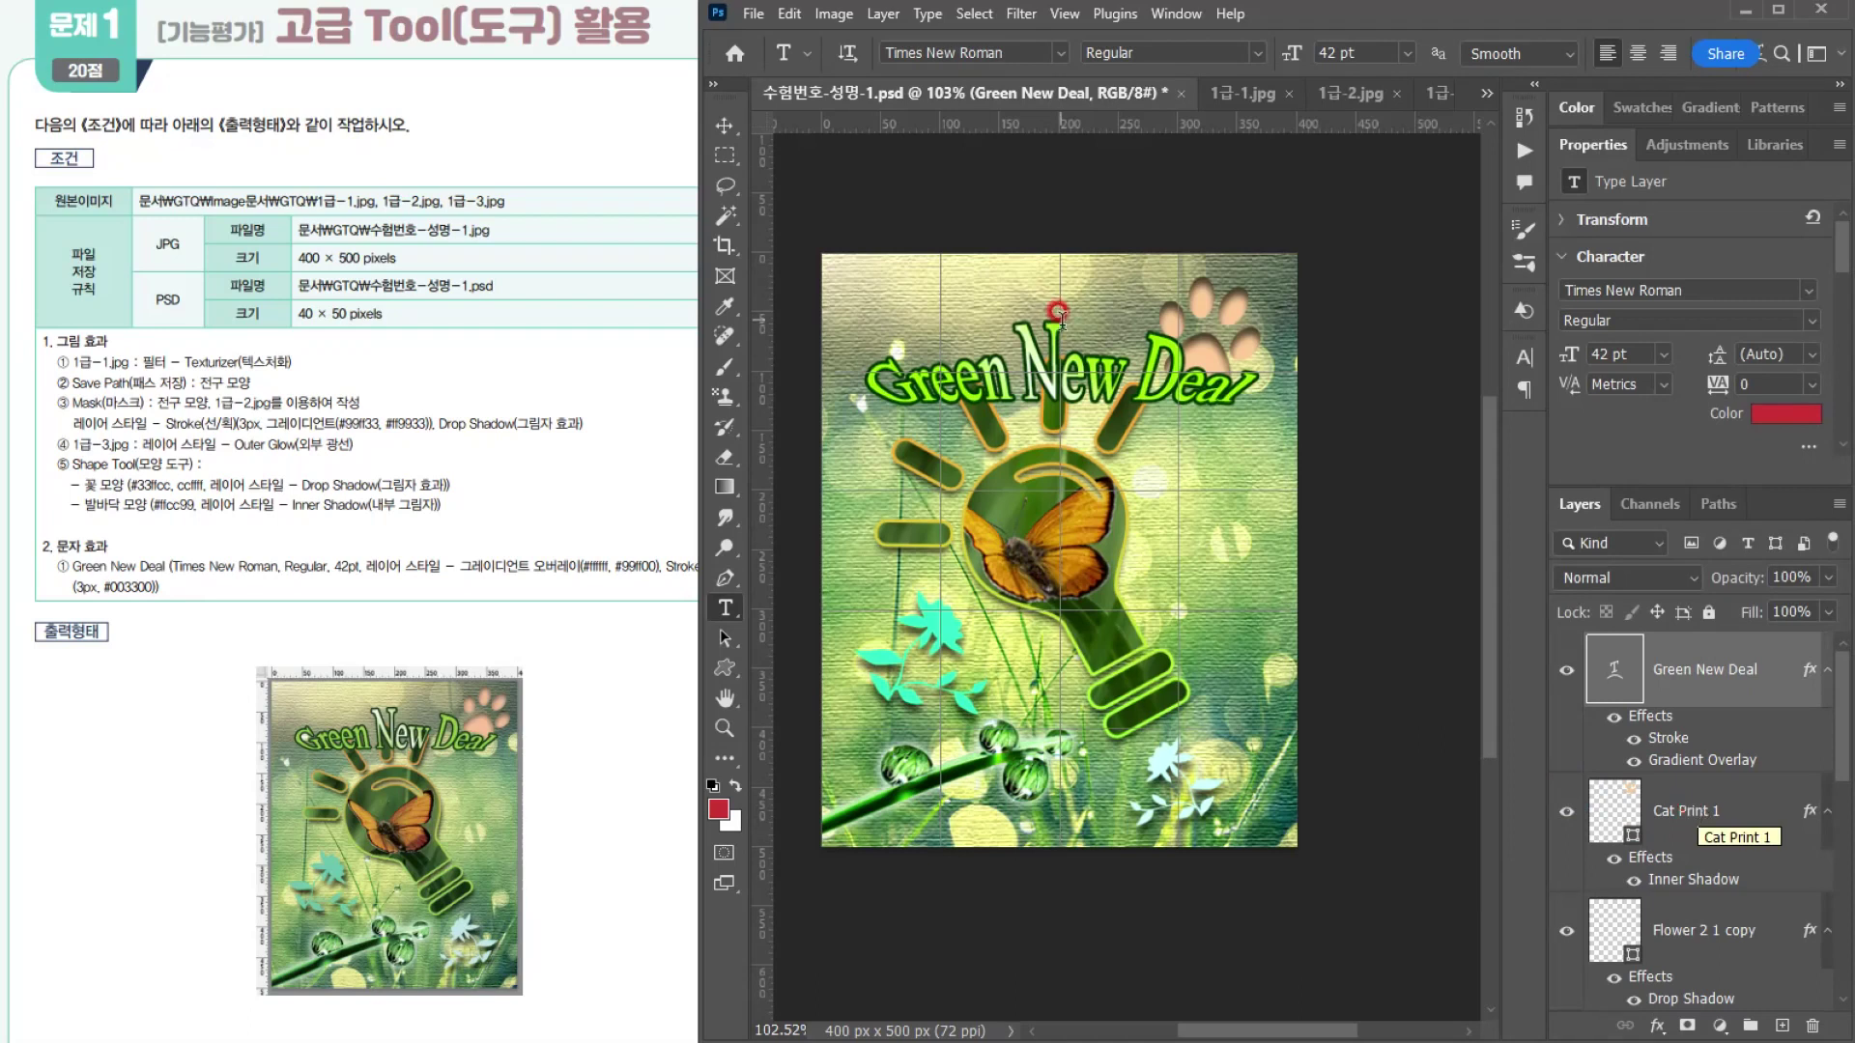
# Step: Save the finished 400 × 500 pixel composition to its existing PSD file
pyautogui.click(752, 14)
pyautogui.click(790, 271)
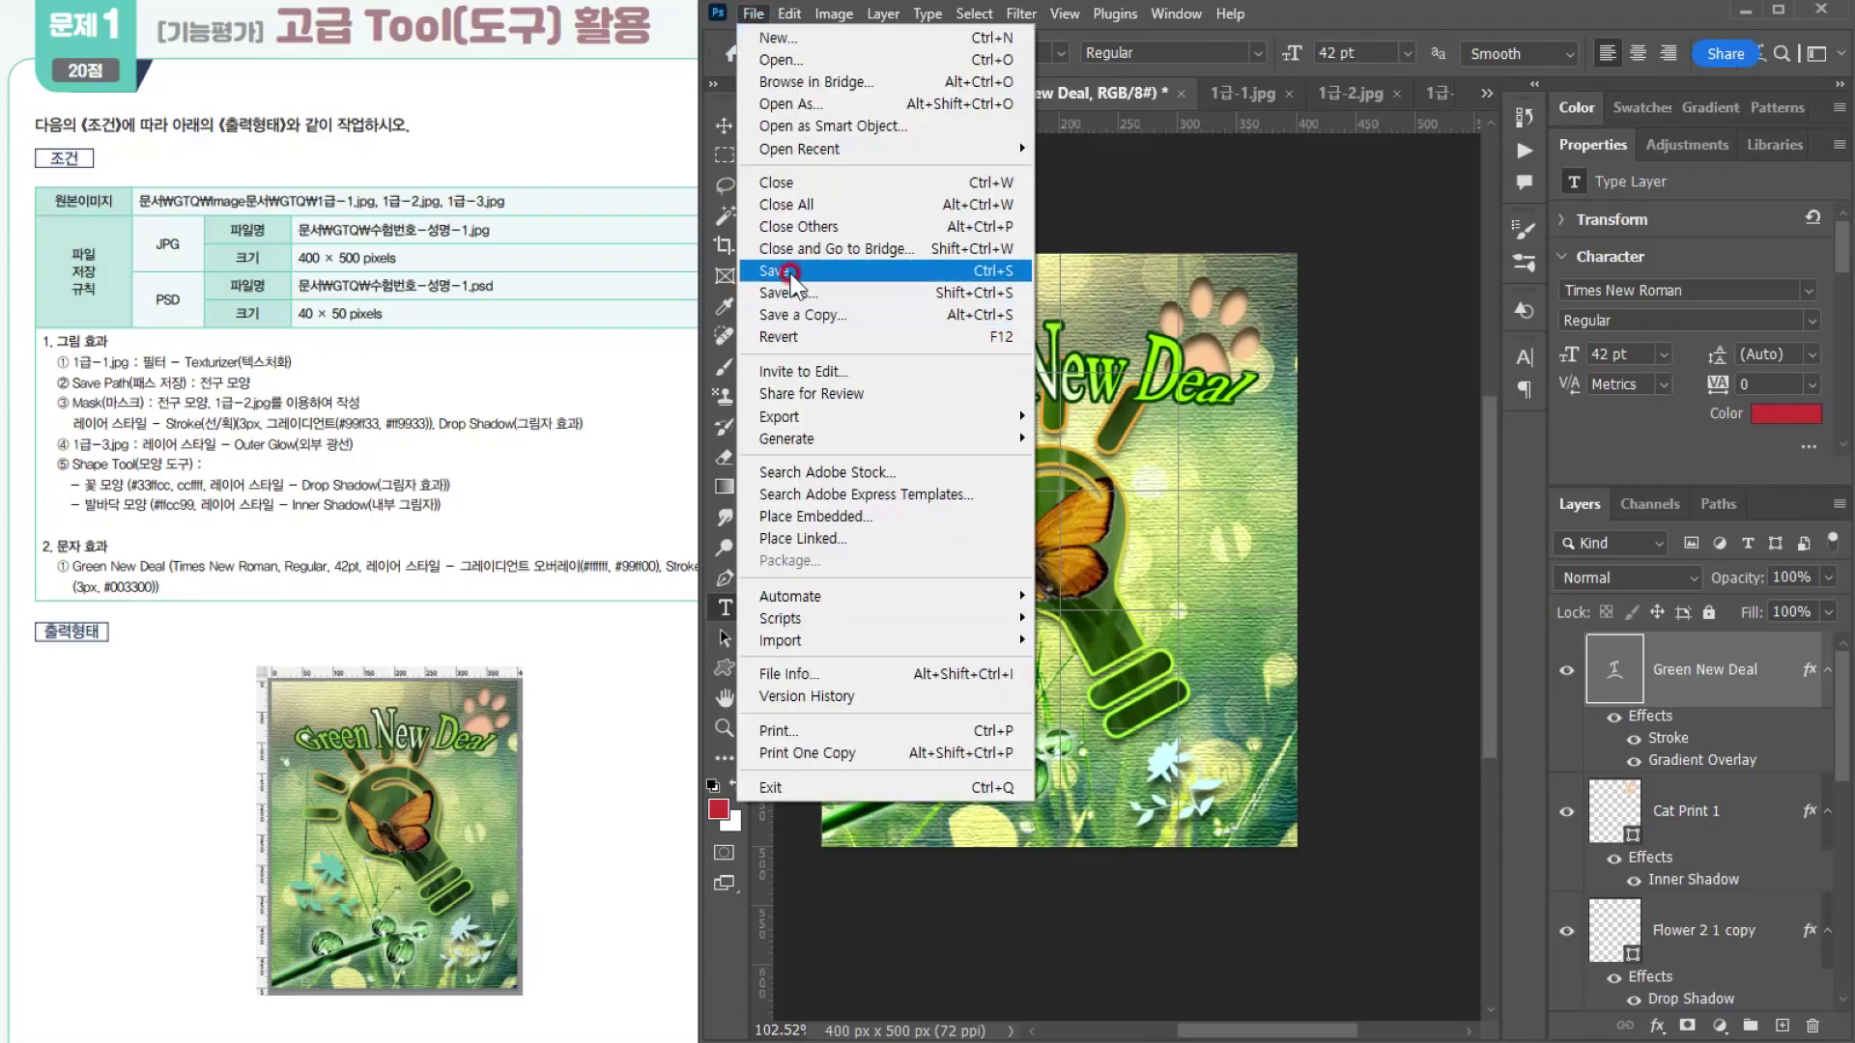
pyautogui.click(995, 454)
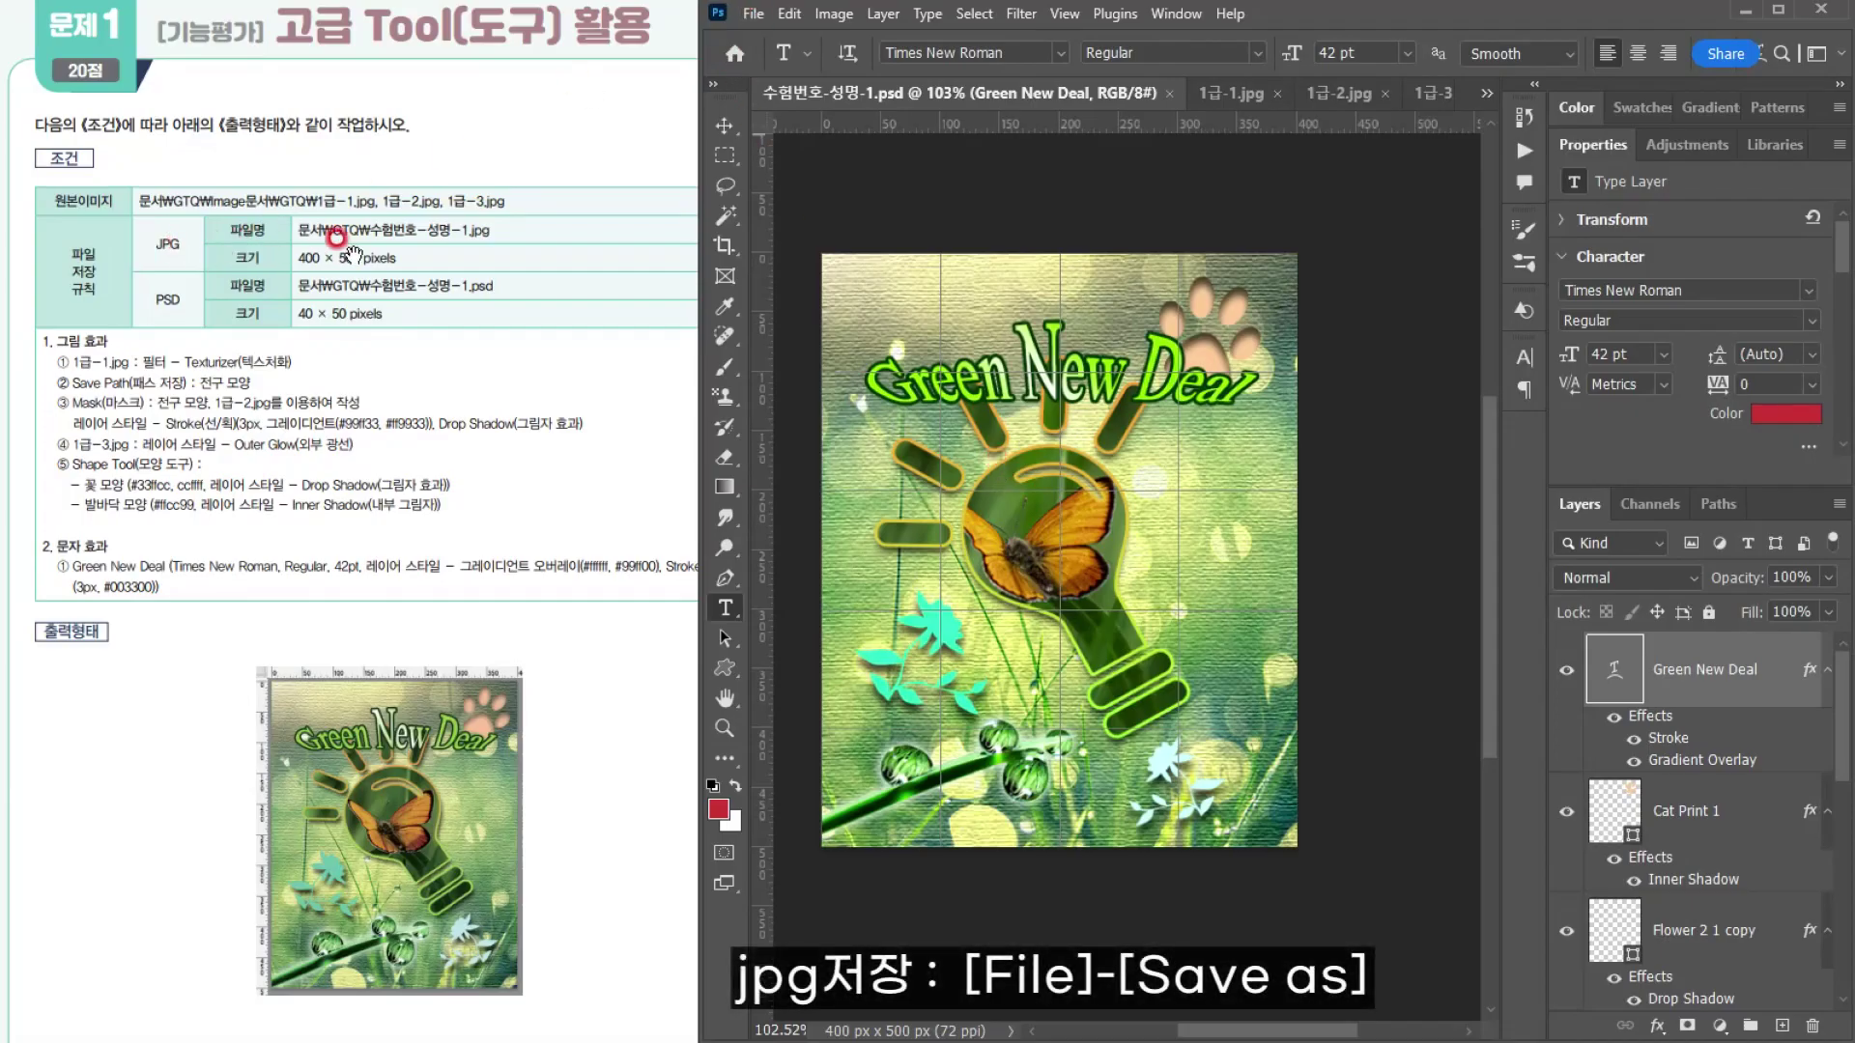
# Step: Start saving a copy of the composition in the GTQ folder and choose JPEG as its format
pyautogui.click(750, 14)
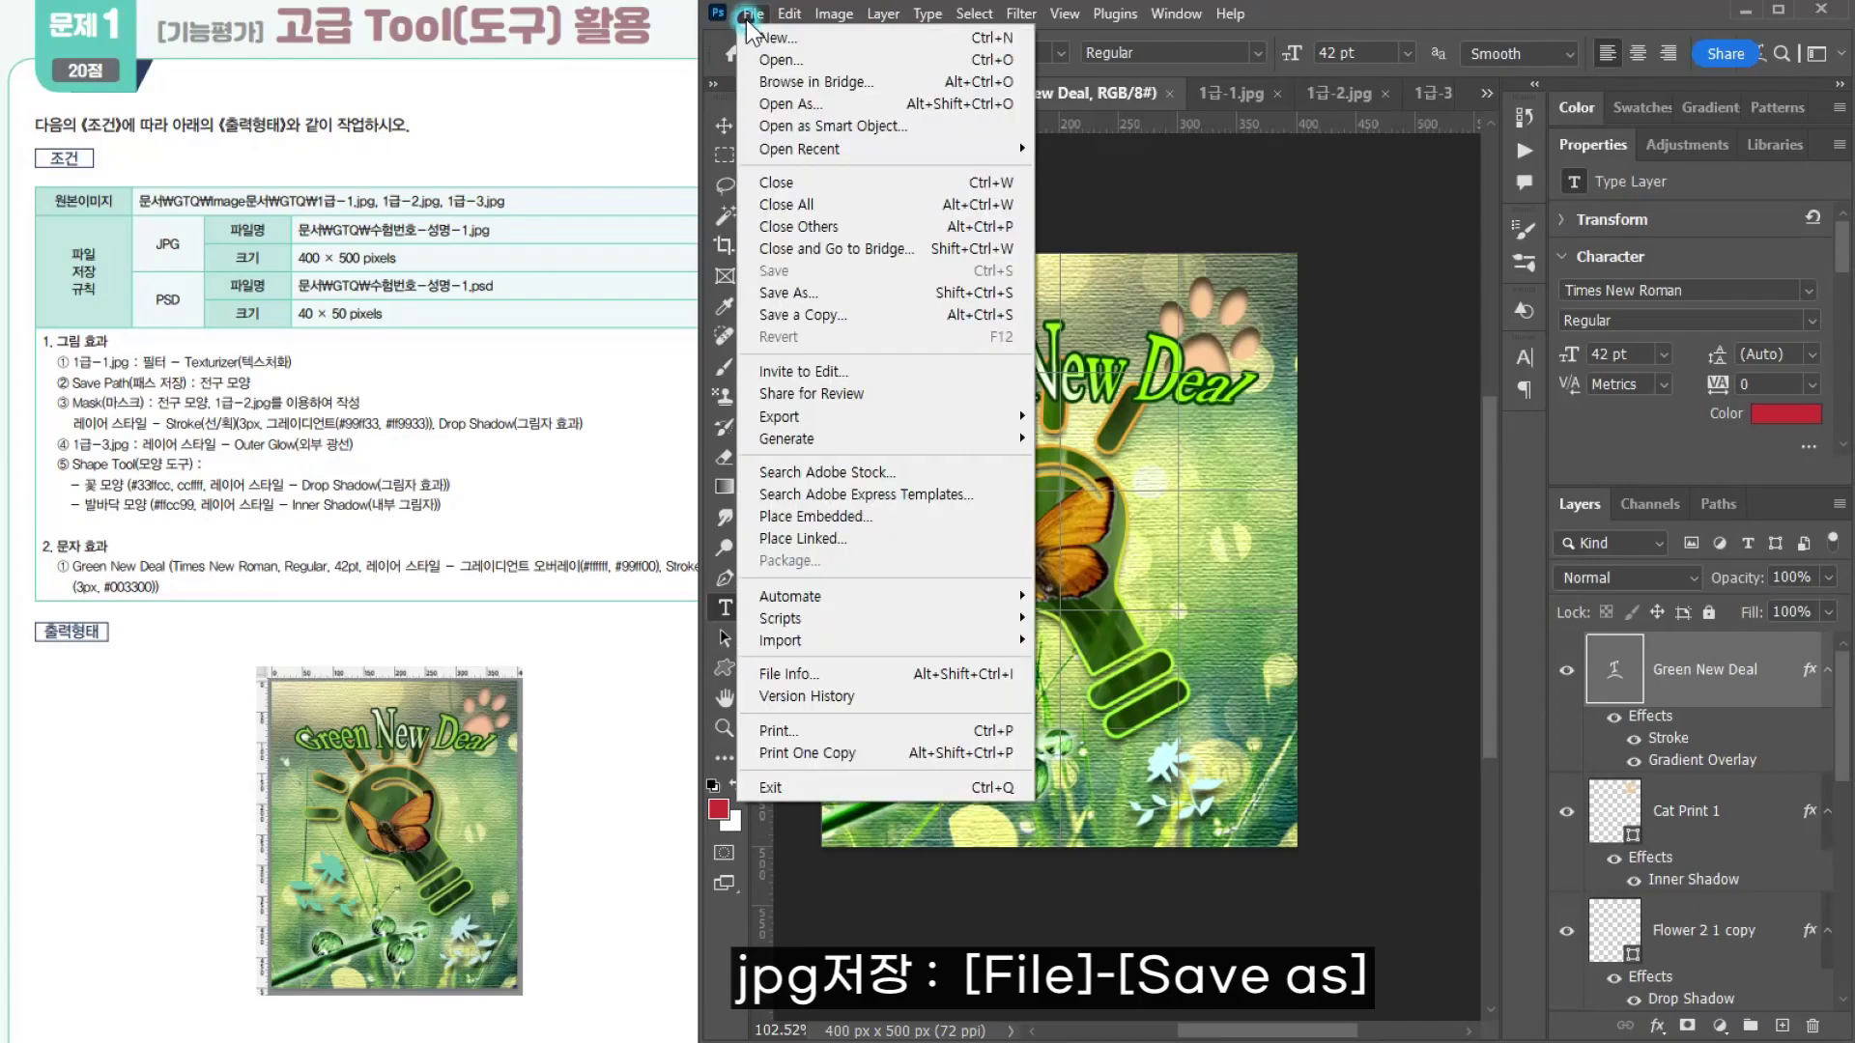
pyautogui.click(802, 290)
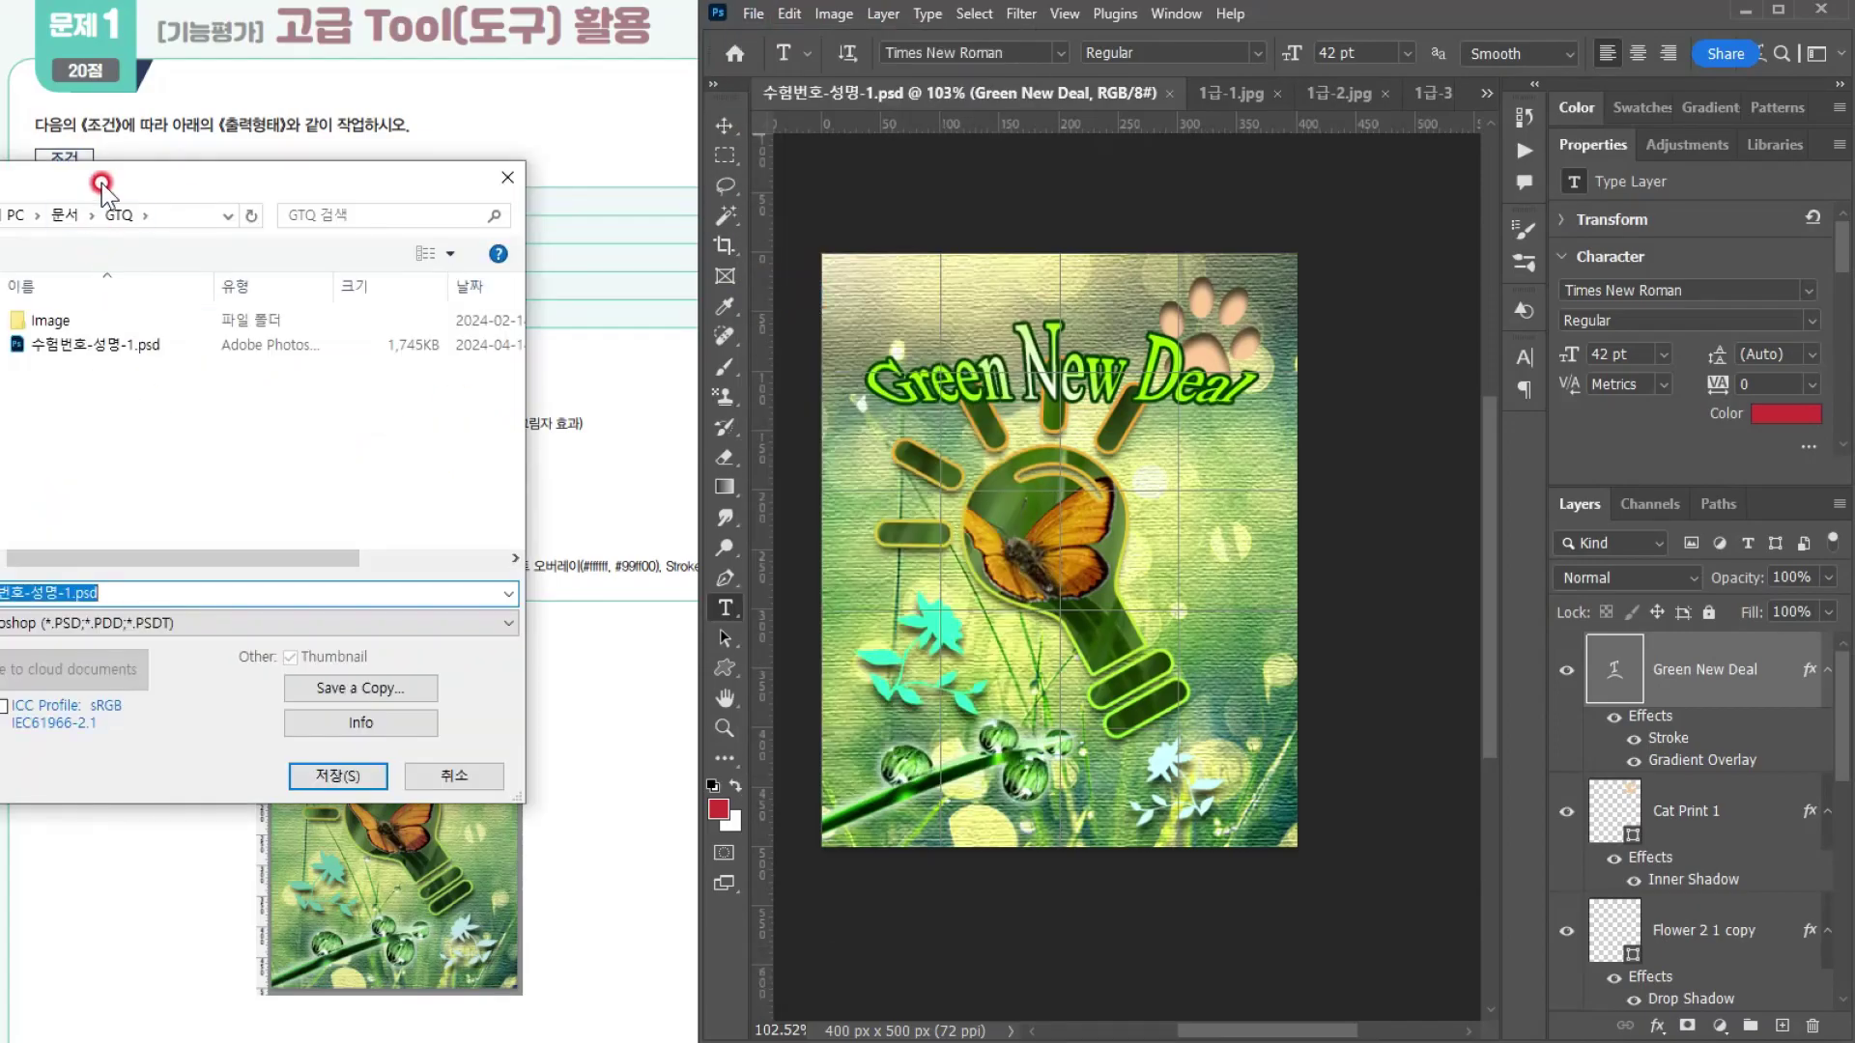
pyautogui.moveTo(103, 178); pyautogui.dragTo(148, 192)
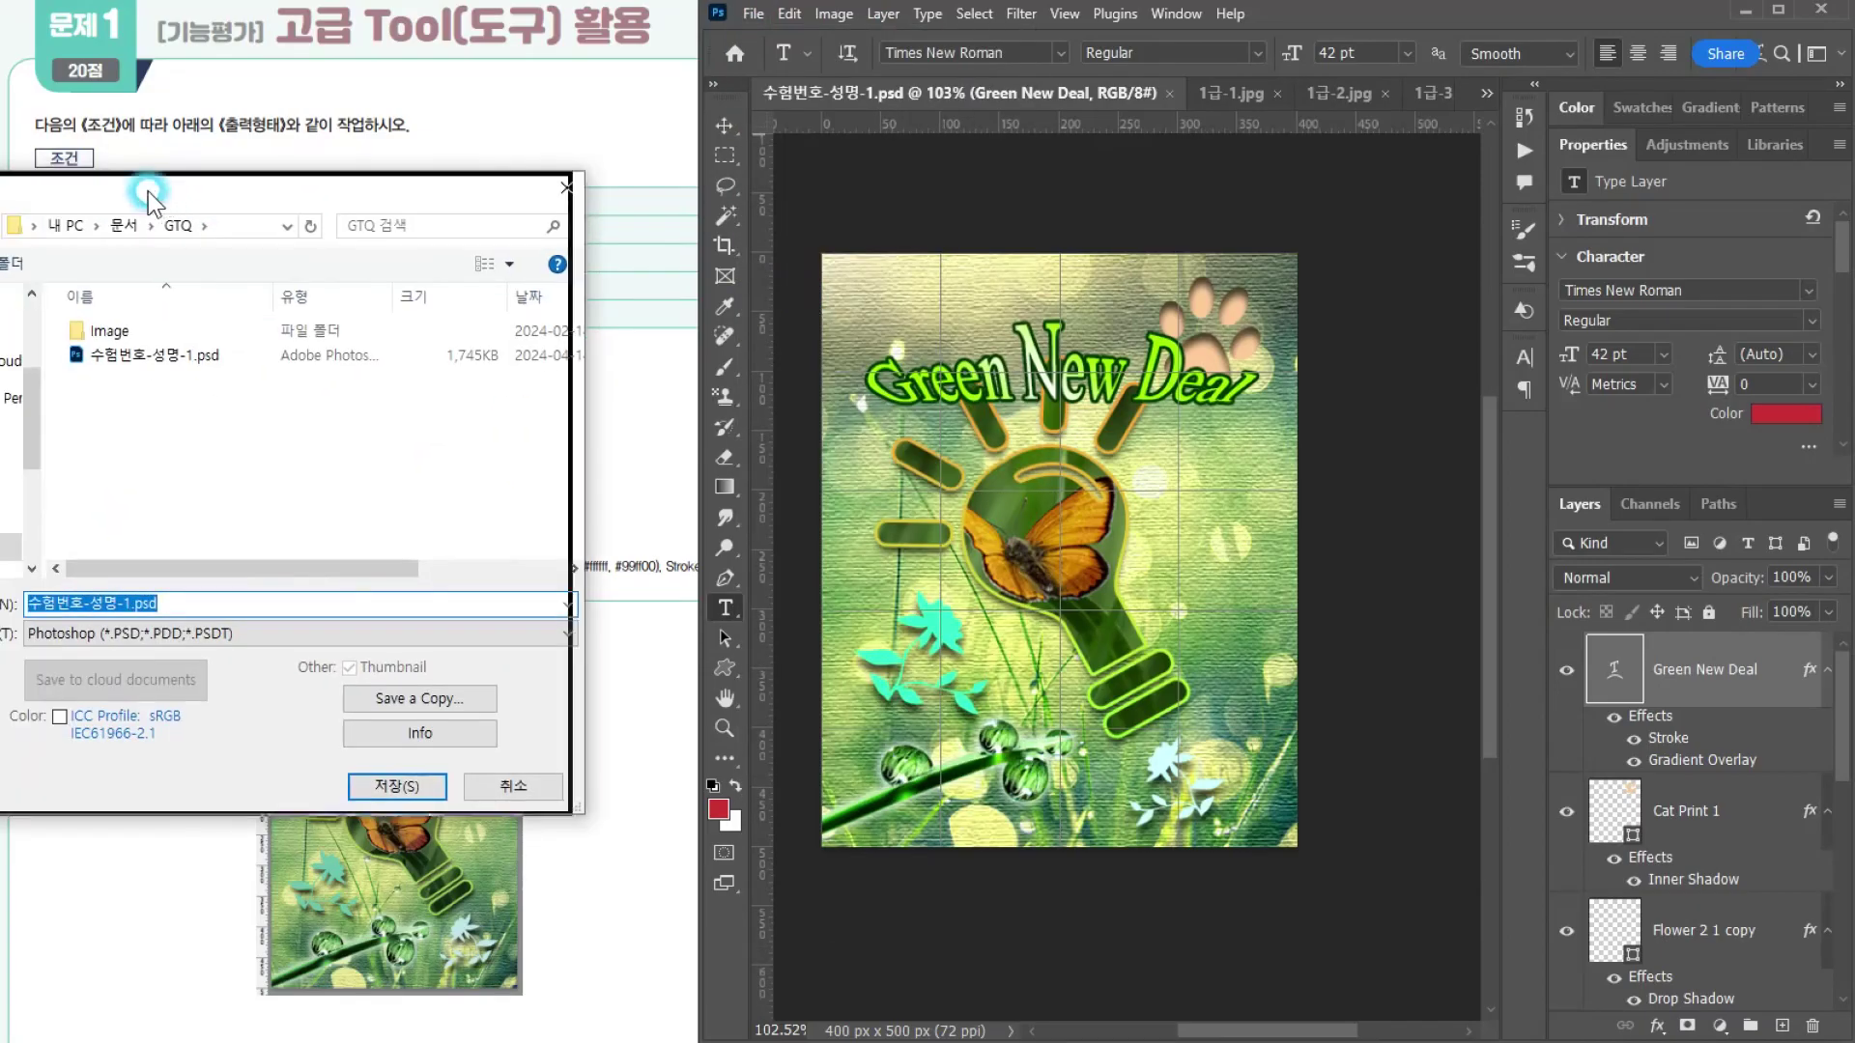
pyautogui.click(128, 643)
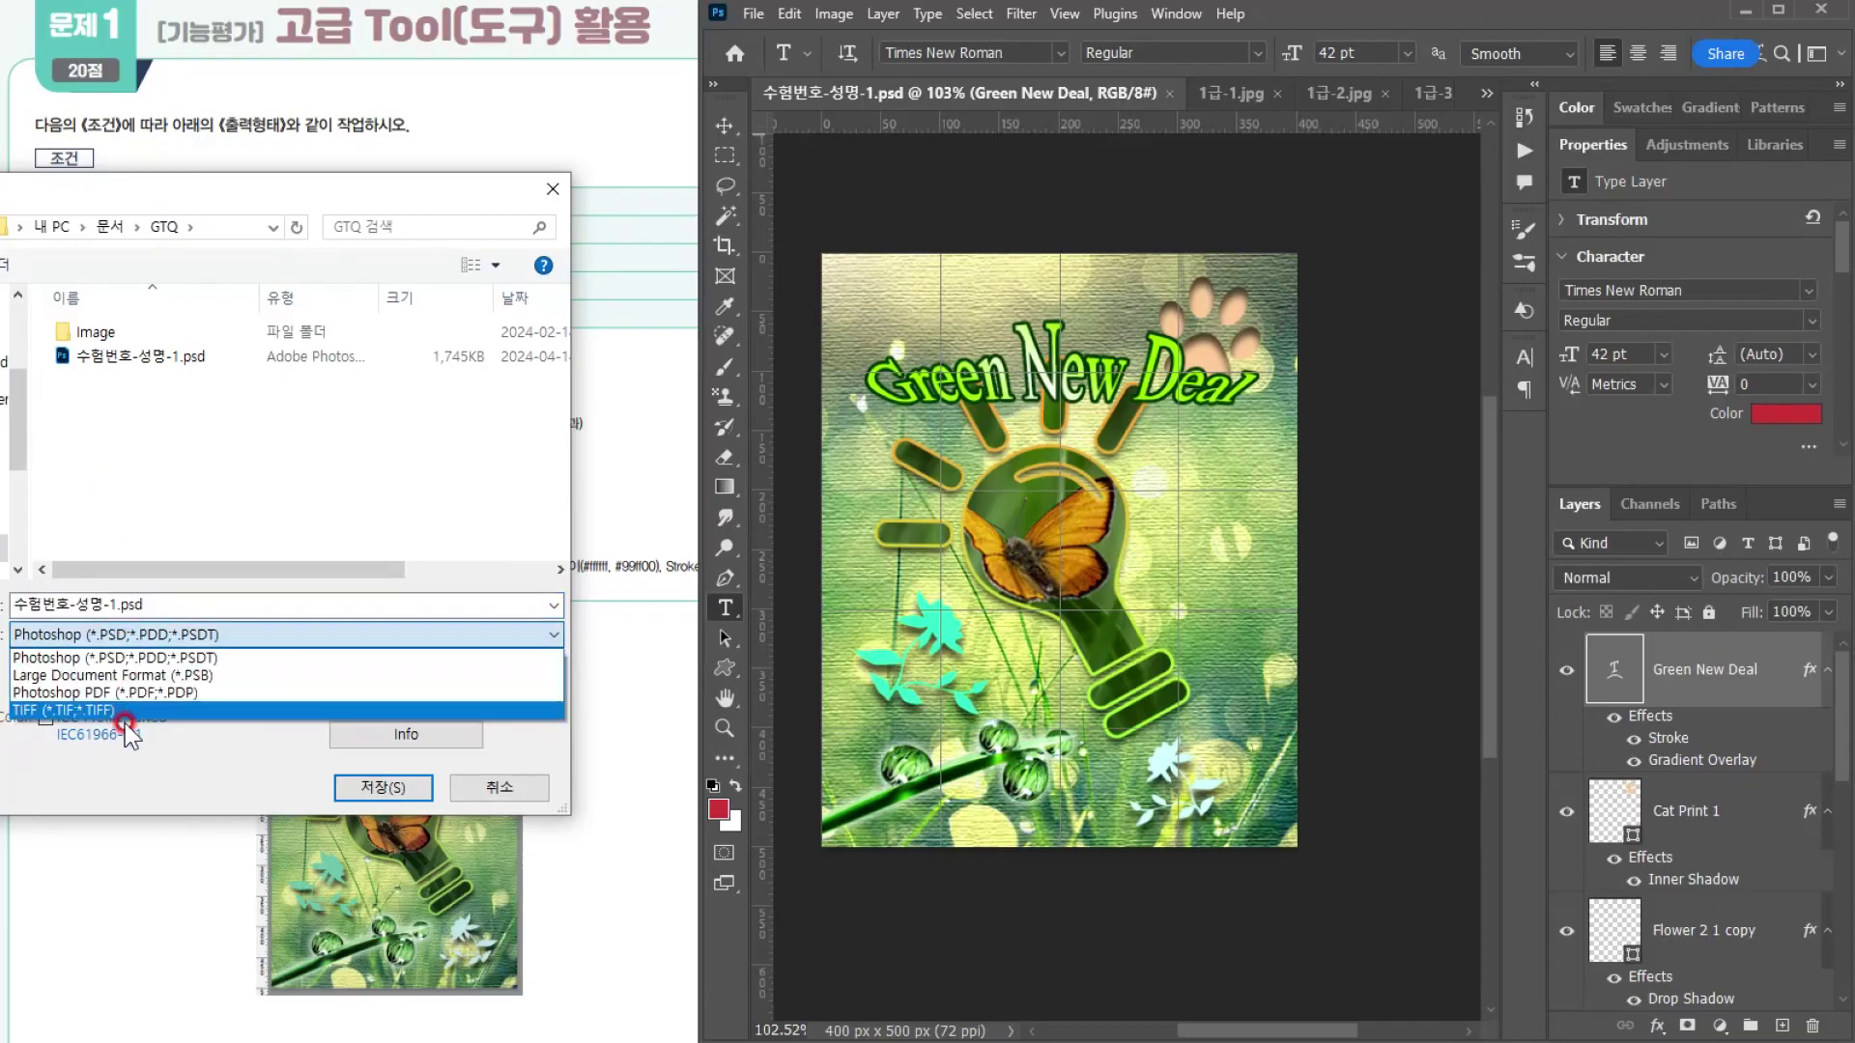
pyautogui.click(132, 780)
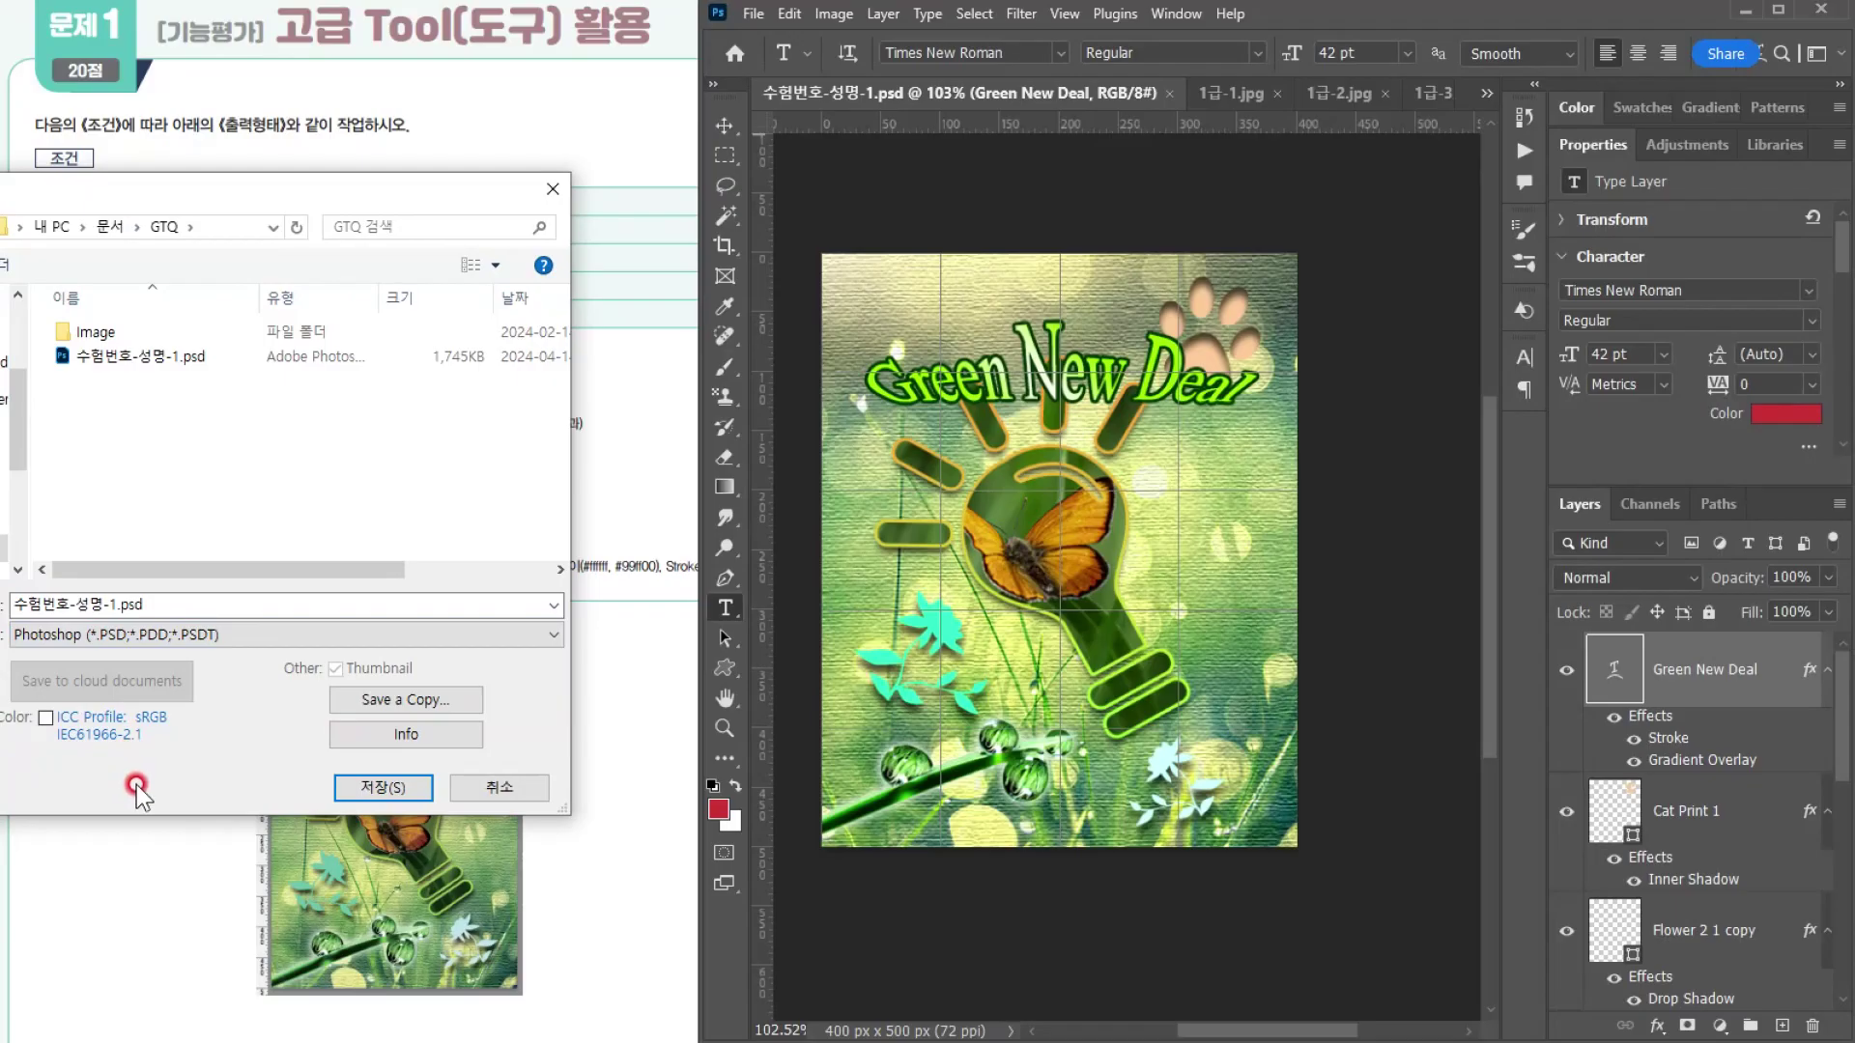
pyautogui.click(393, 709)
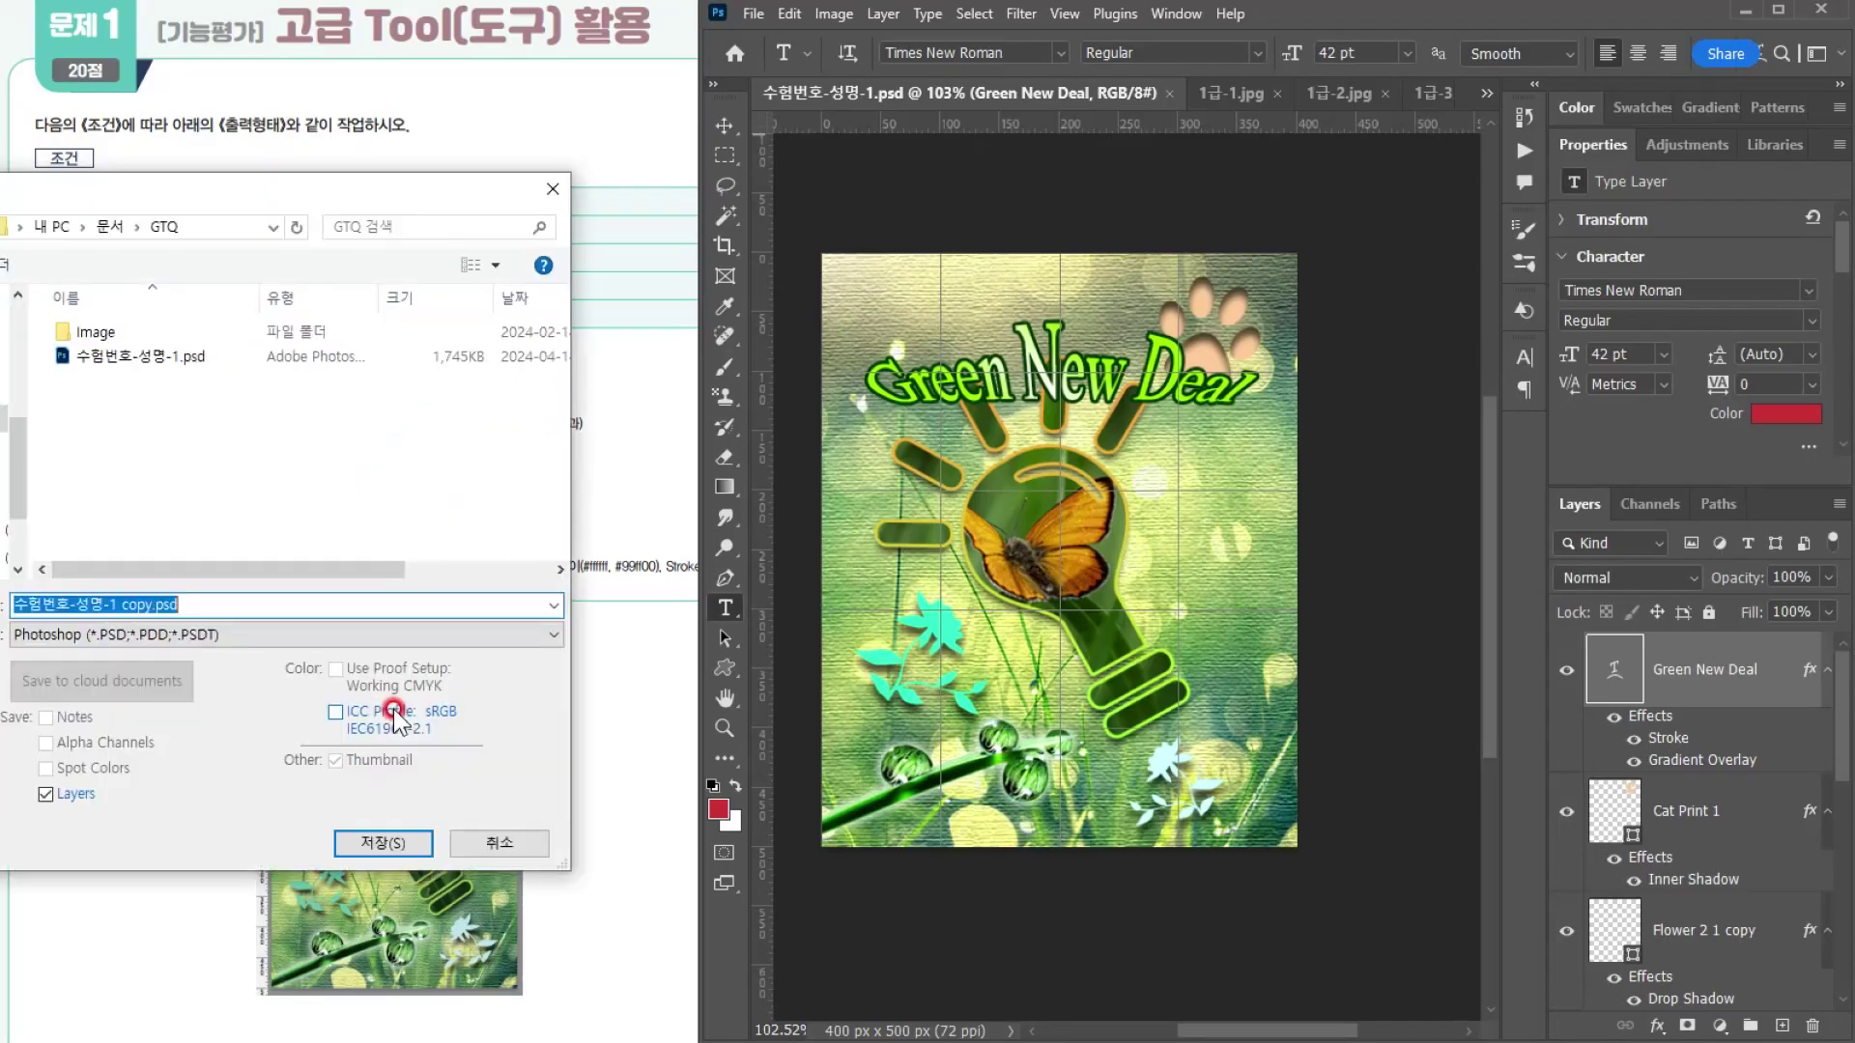
pyautogui.click(135, 635)
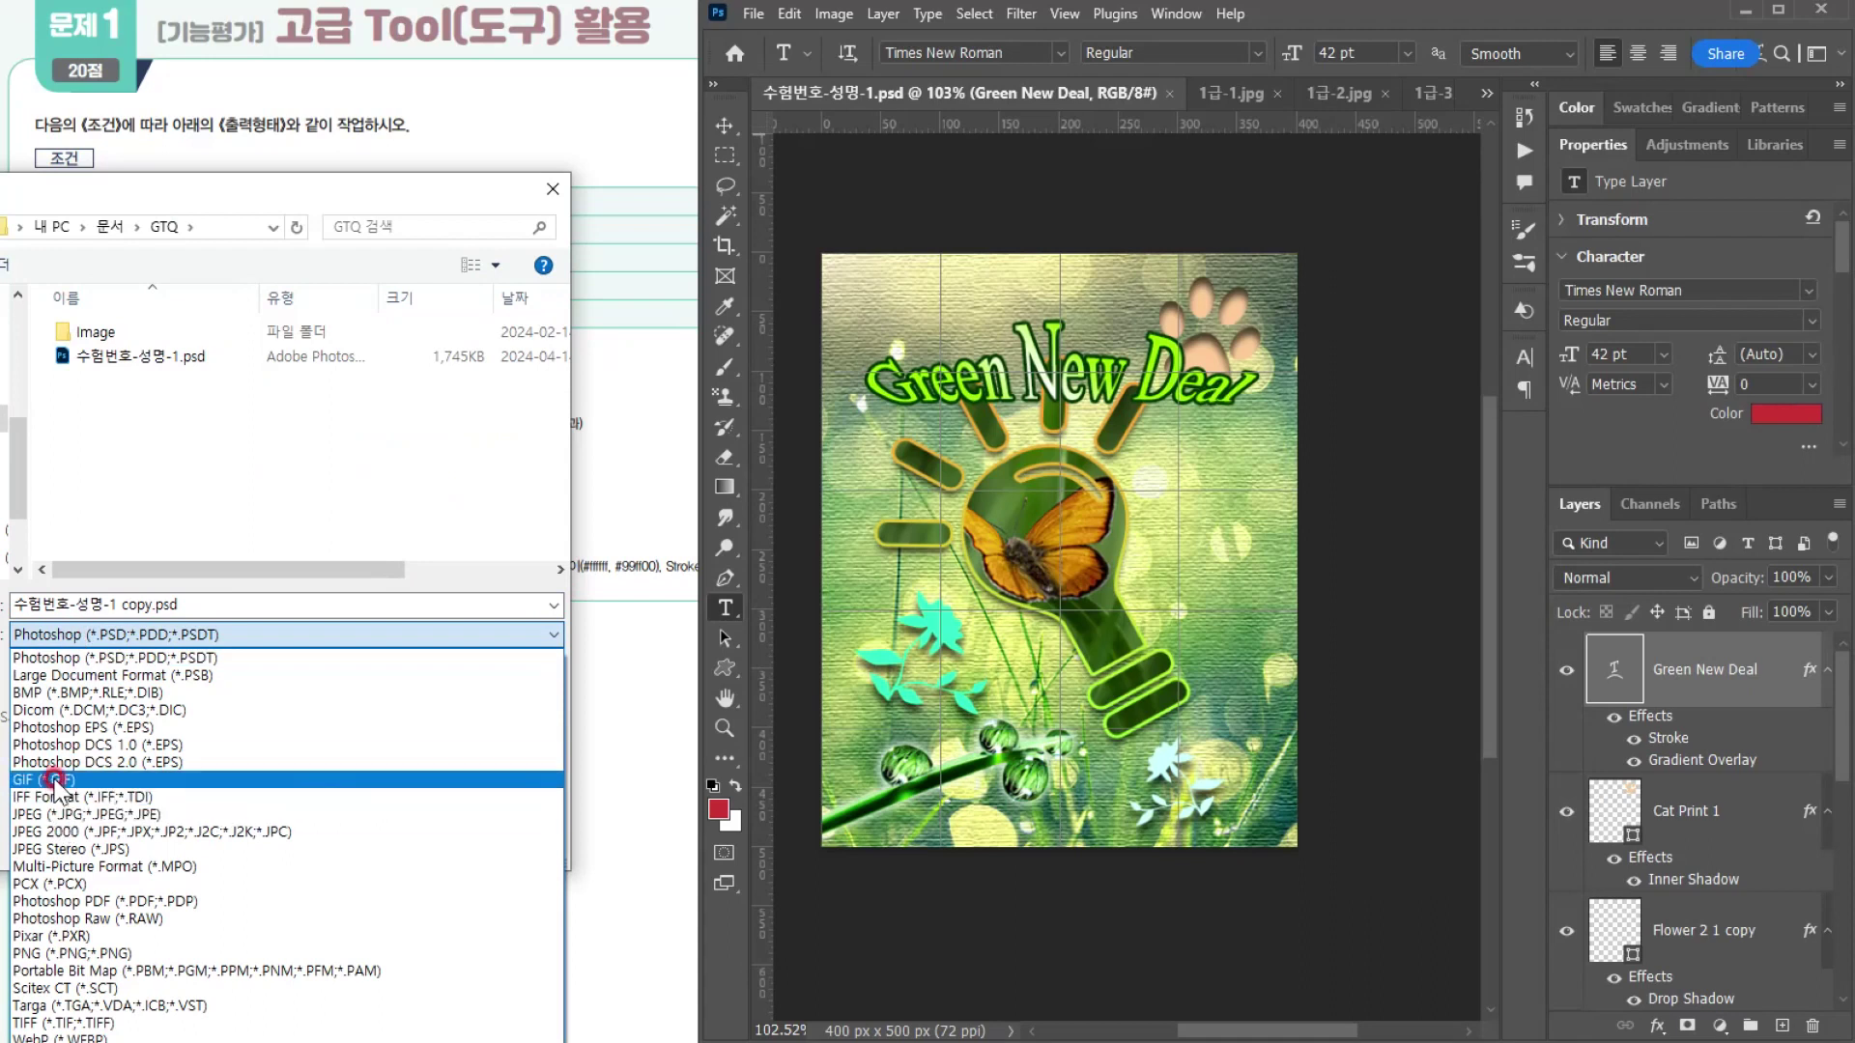
pyautogui.click(46, 816)
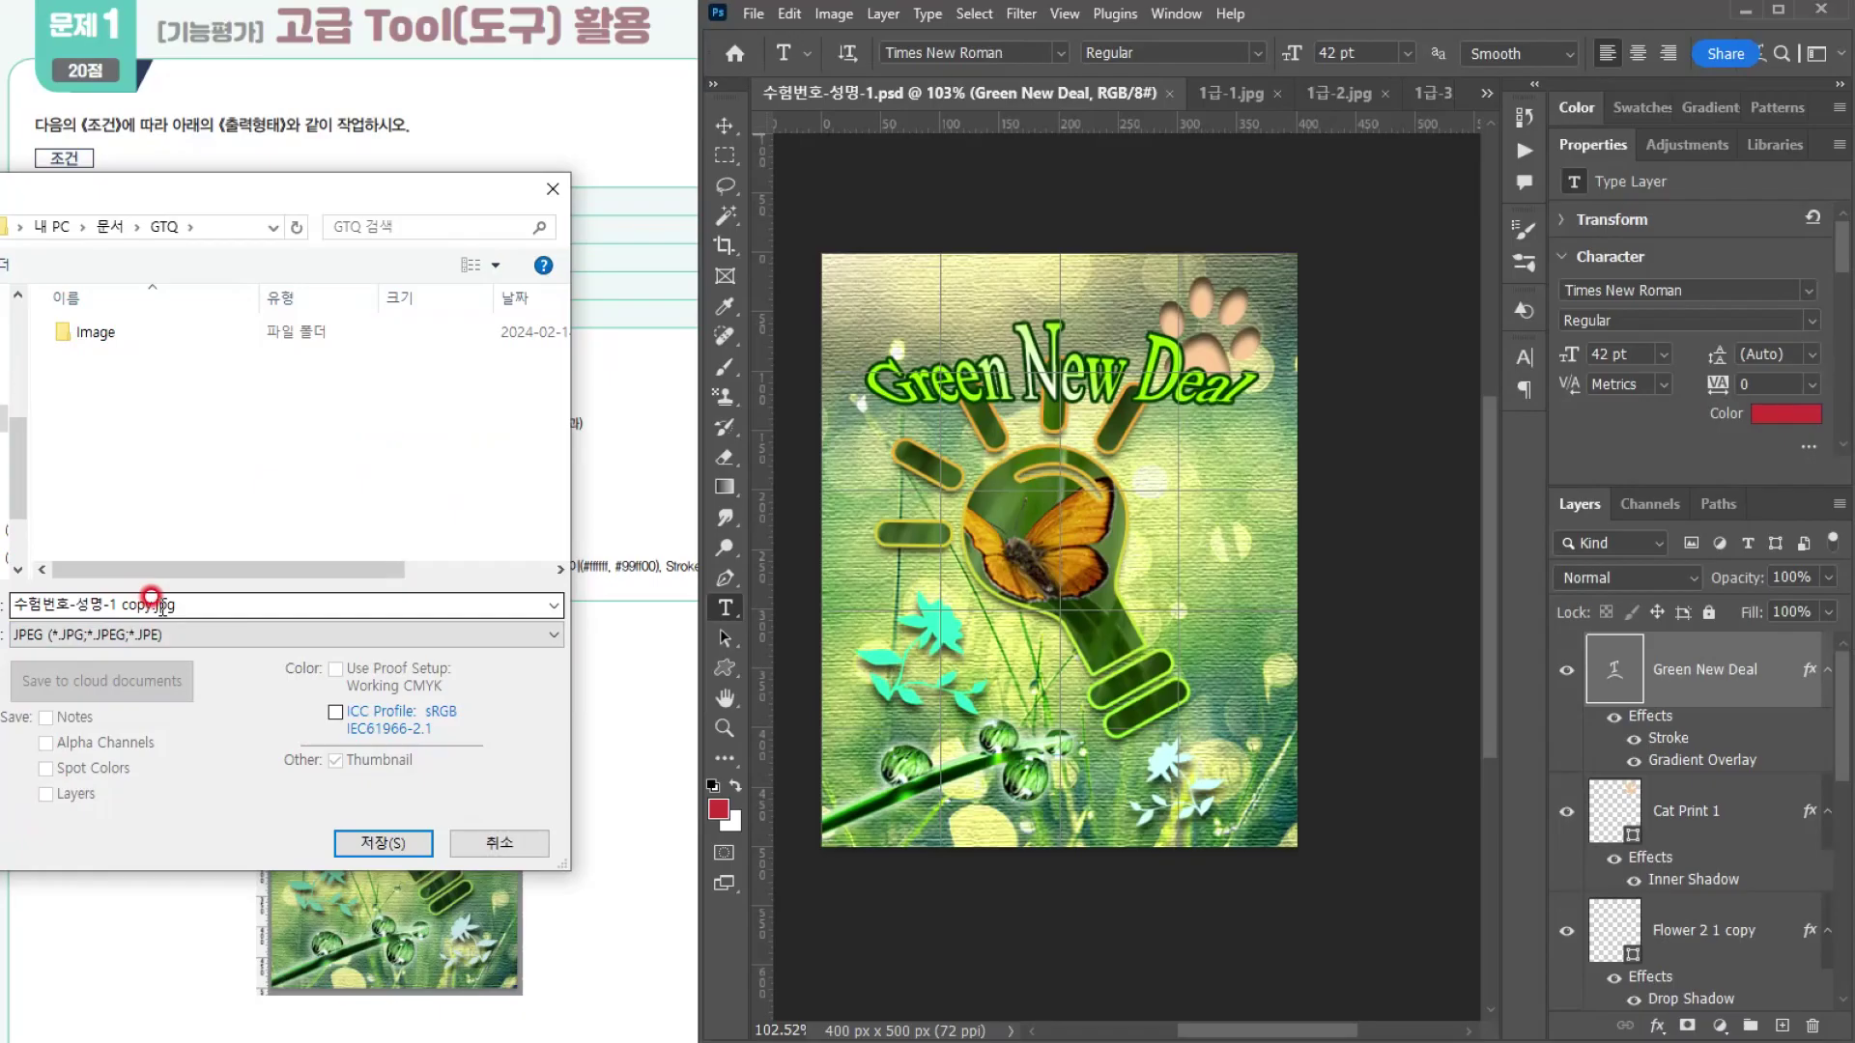
# Step: Remove the copy suffix so the JPEG is named 수험번호-성명-1, save it and accept the JPEG options
pyautogui.click(153, 608)
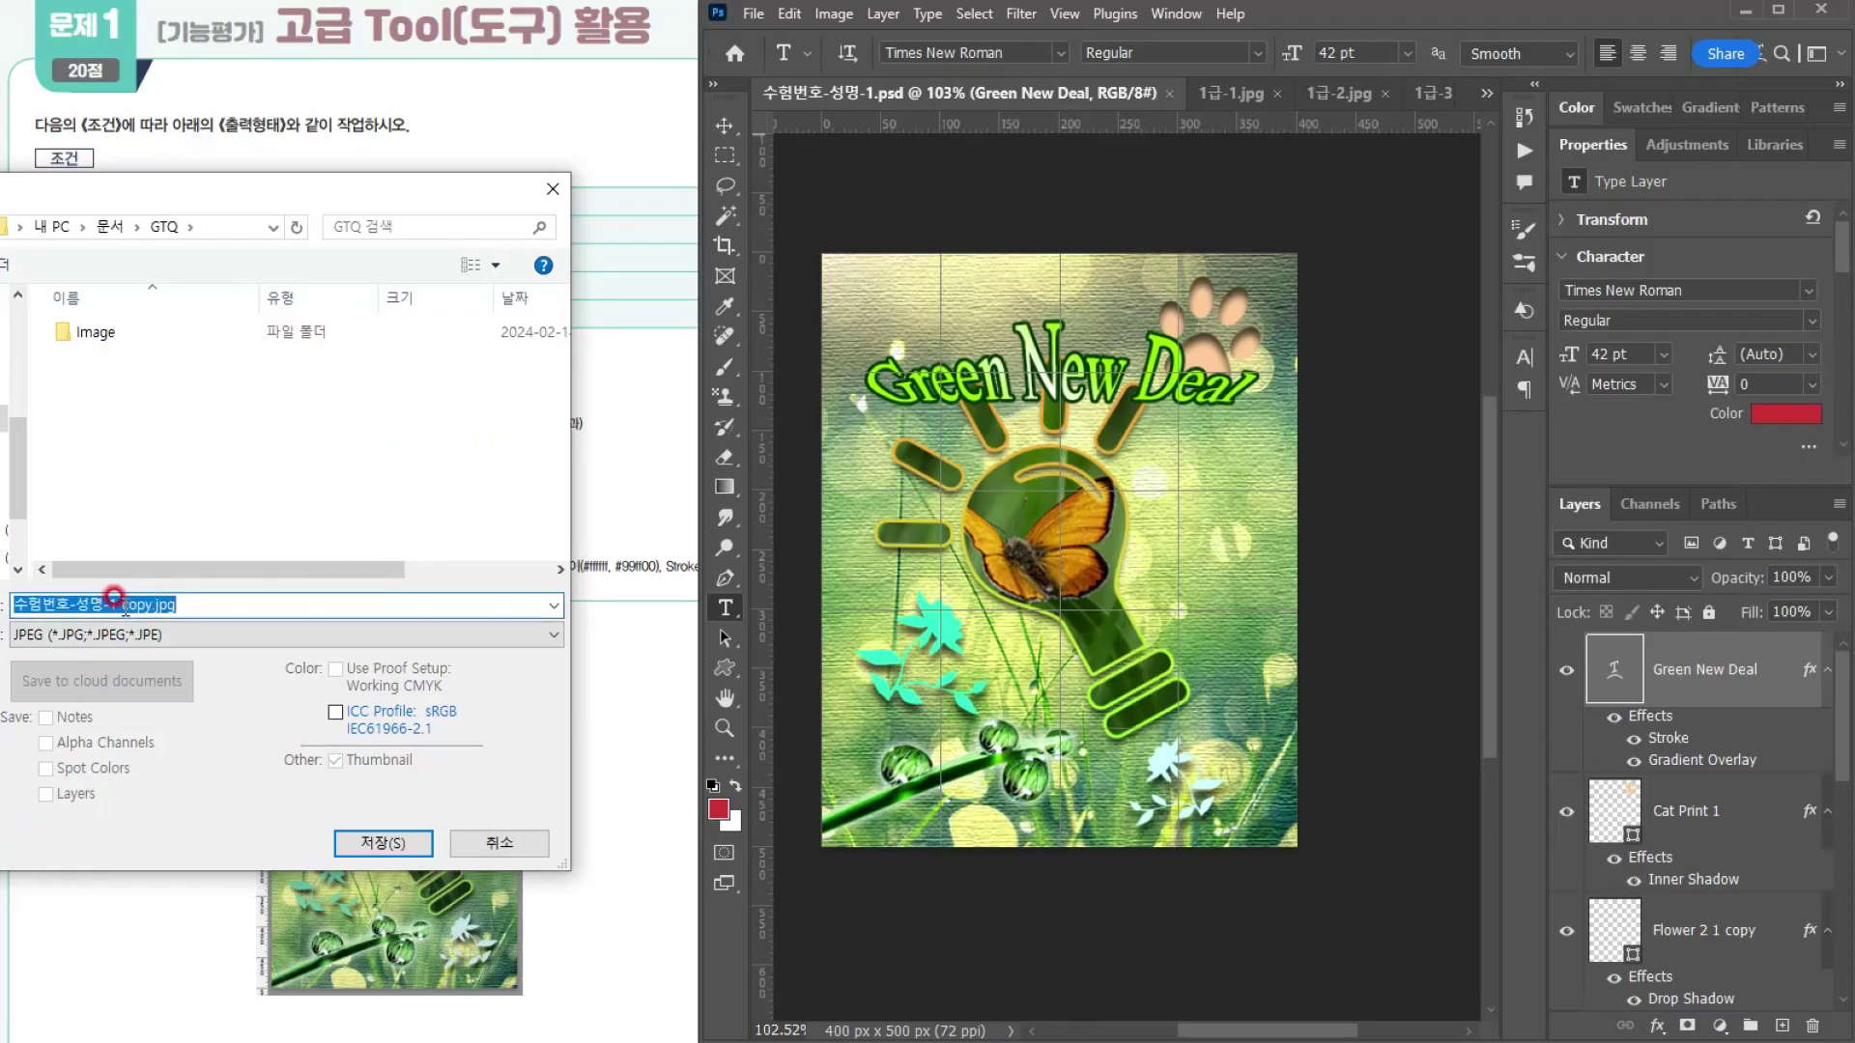
pyautogui.click(120, 607)
pyautogui.moveTo(115, 606)
pyautogui.mouseDown()
pyautogui.moveTo(253, 619)
pyautogui.moveTo(136, 605)
pyautogui.mouseUp()
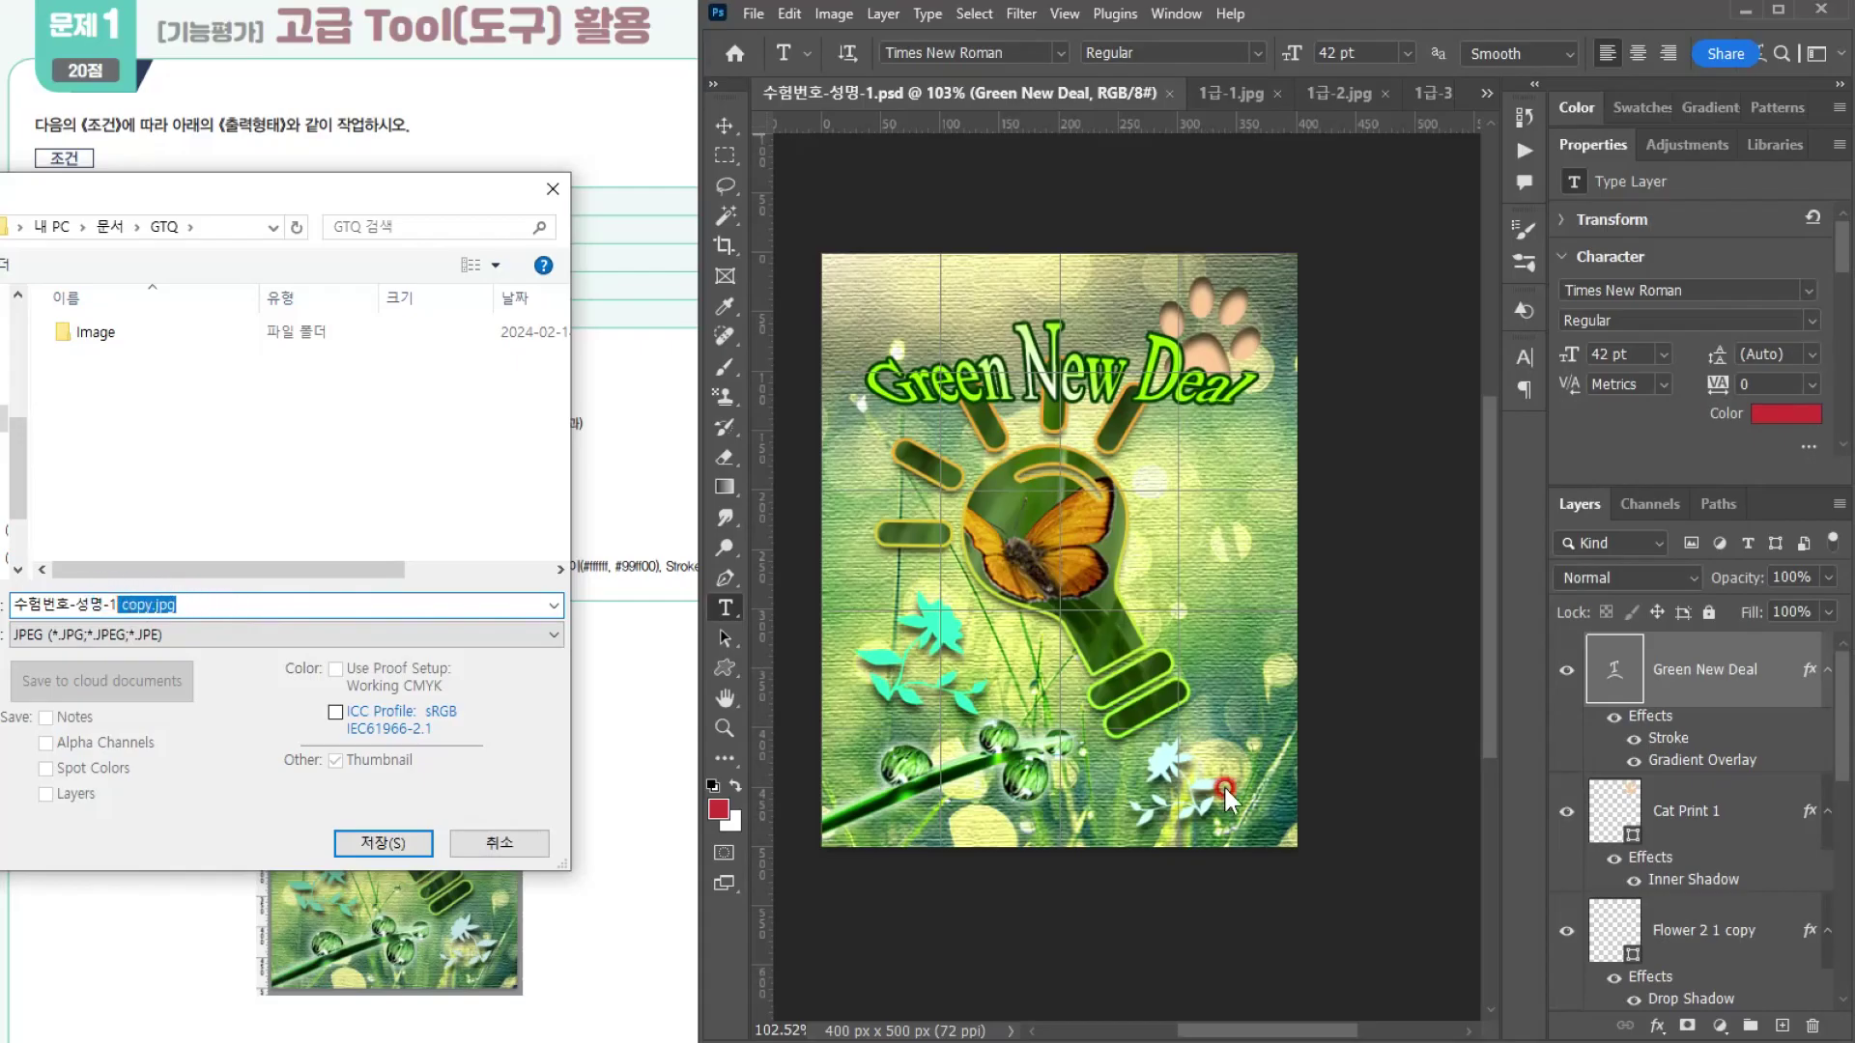
pyautogui.press('Delete')
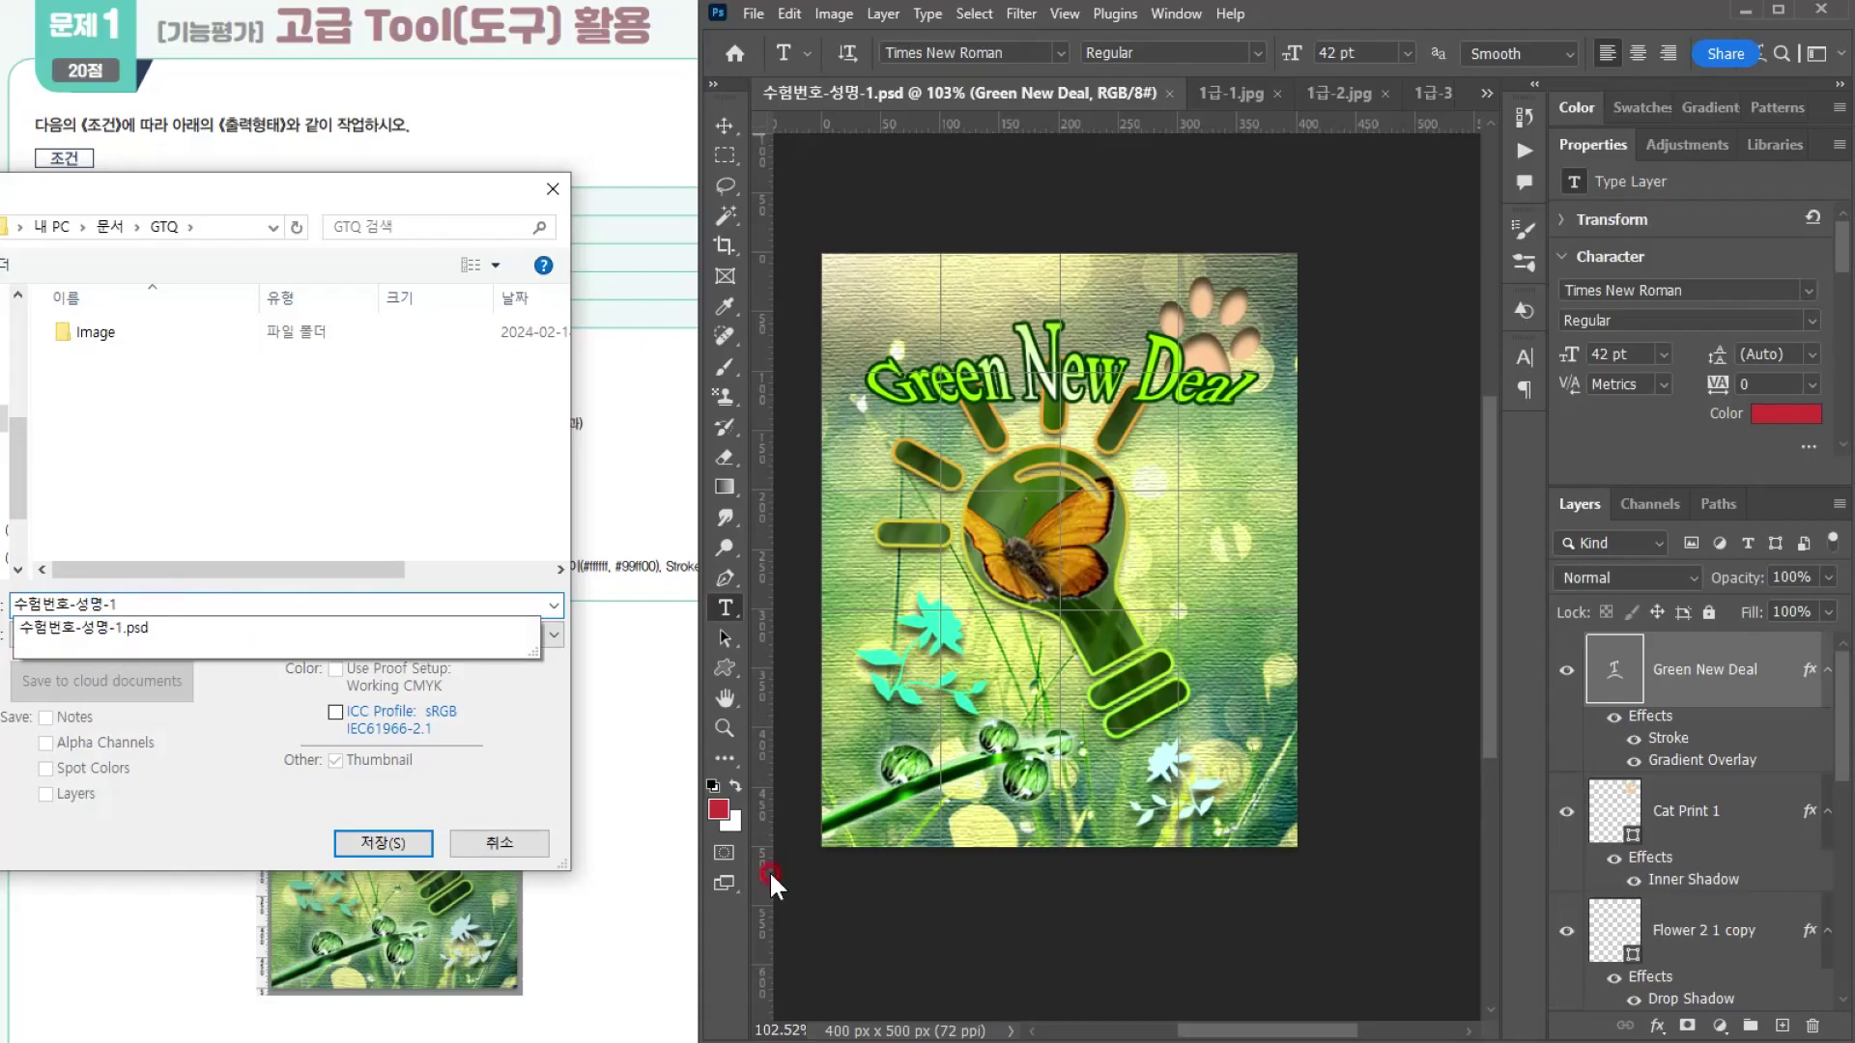
pyautogui.click(217, 744)
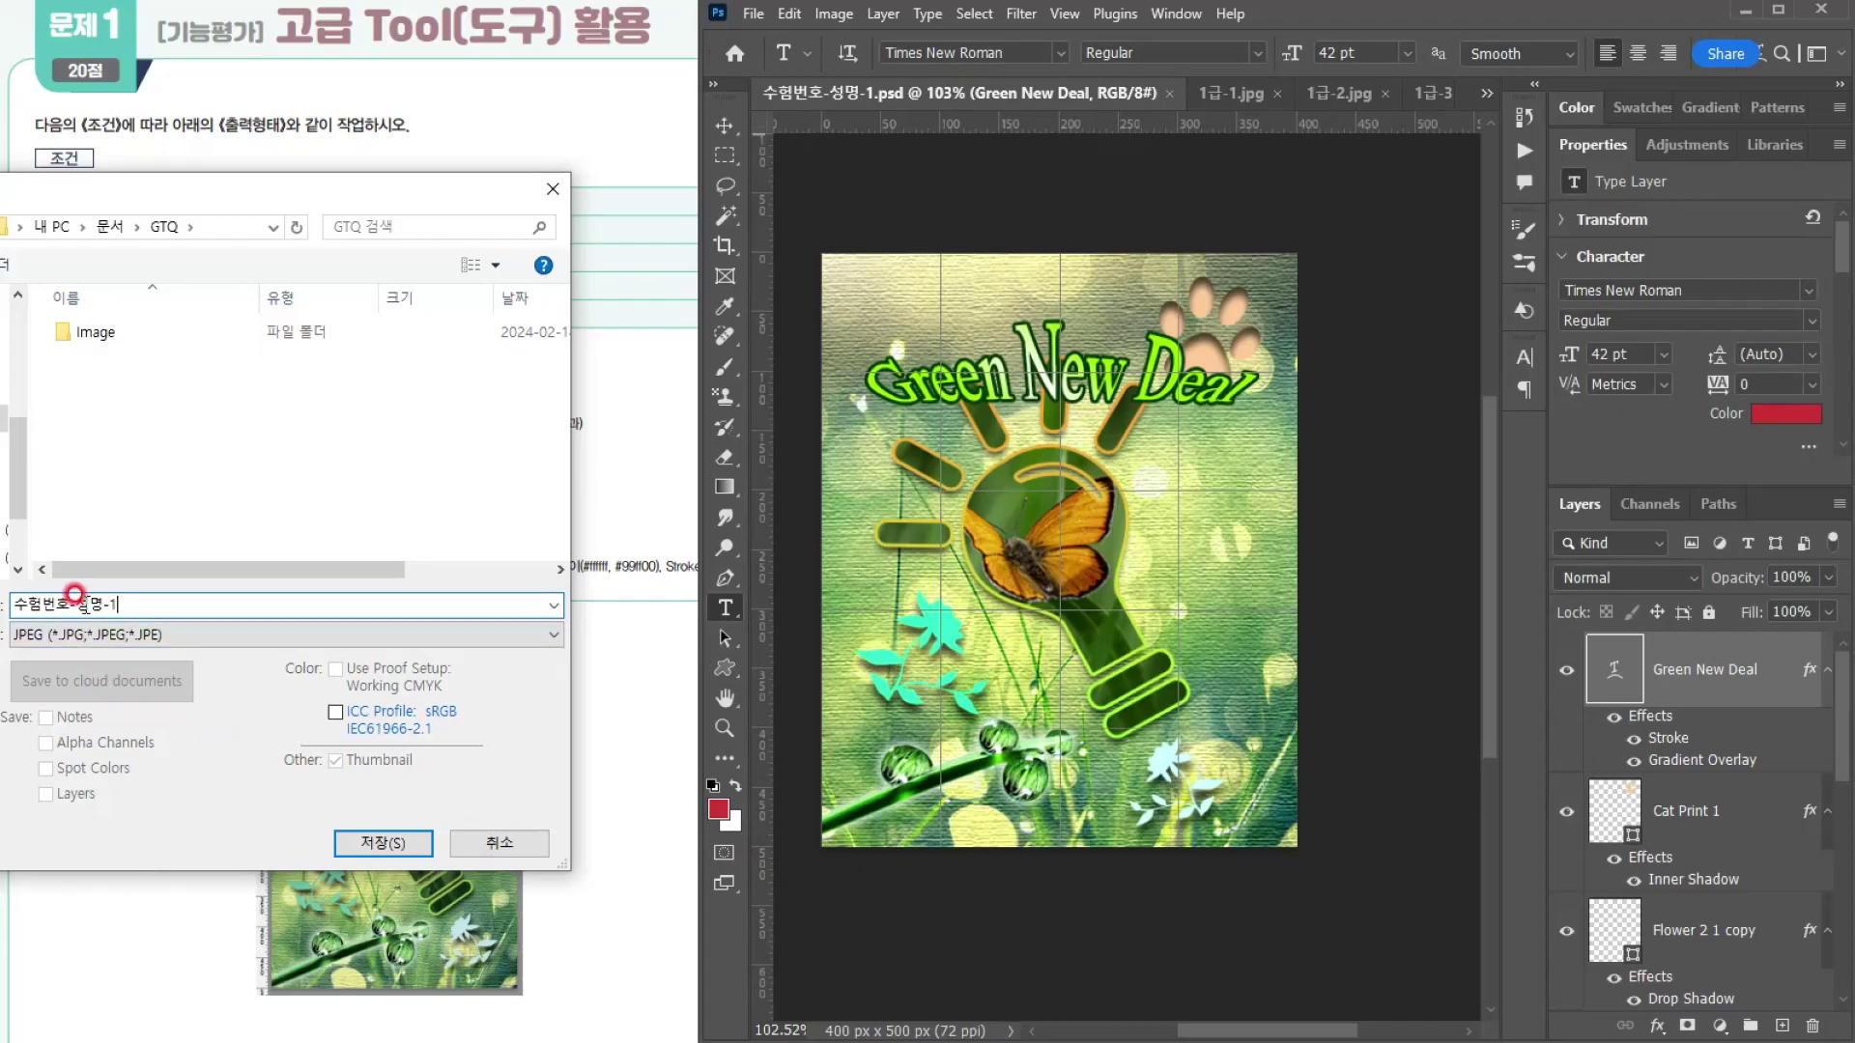
pyautogui.click(375, 844)
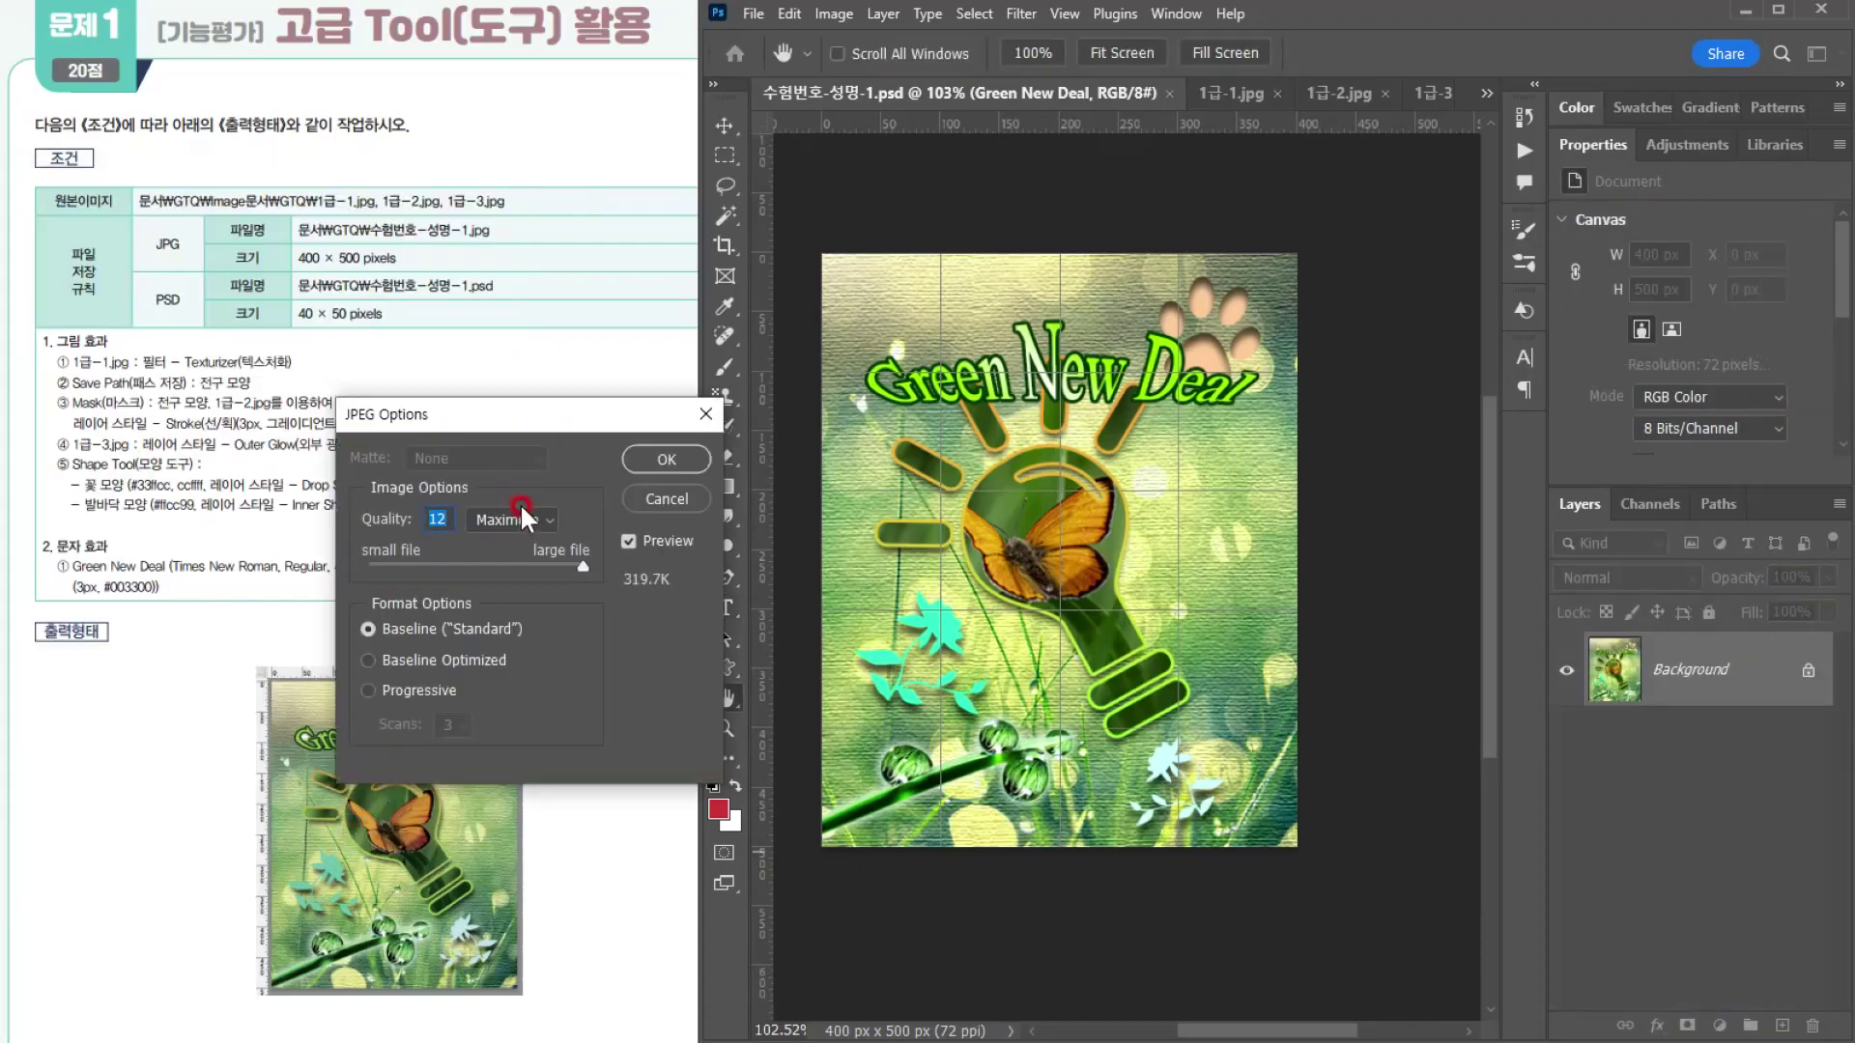
pyautogui.click(521, 506)
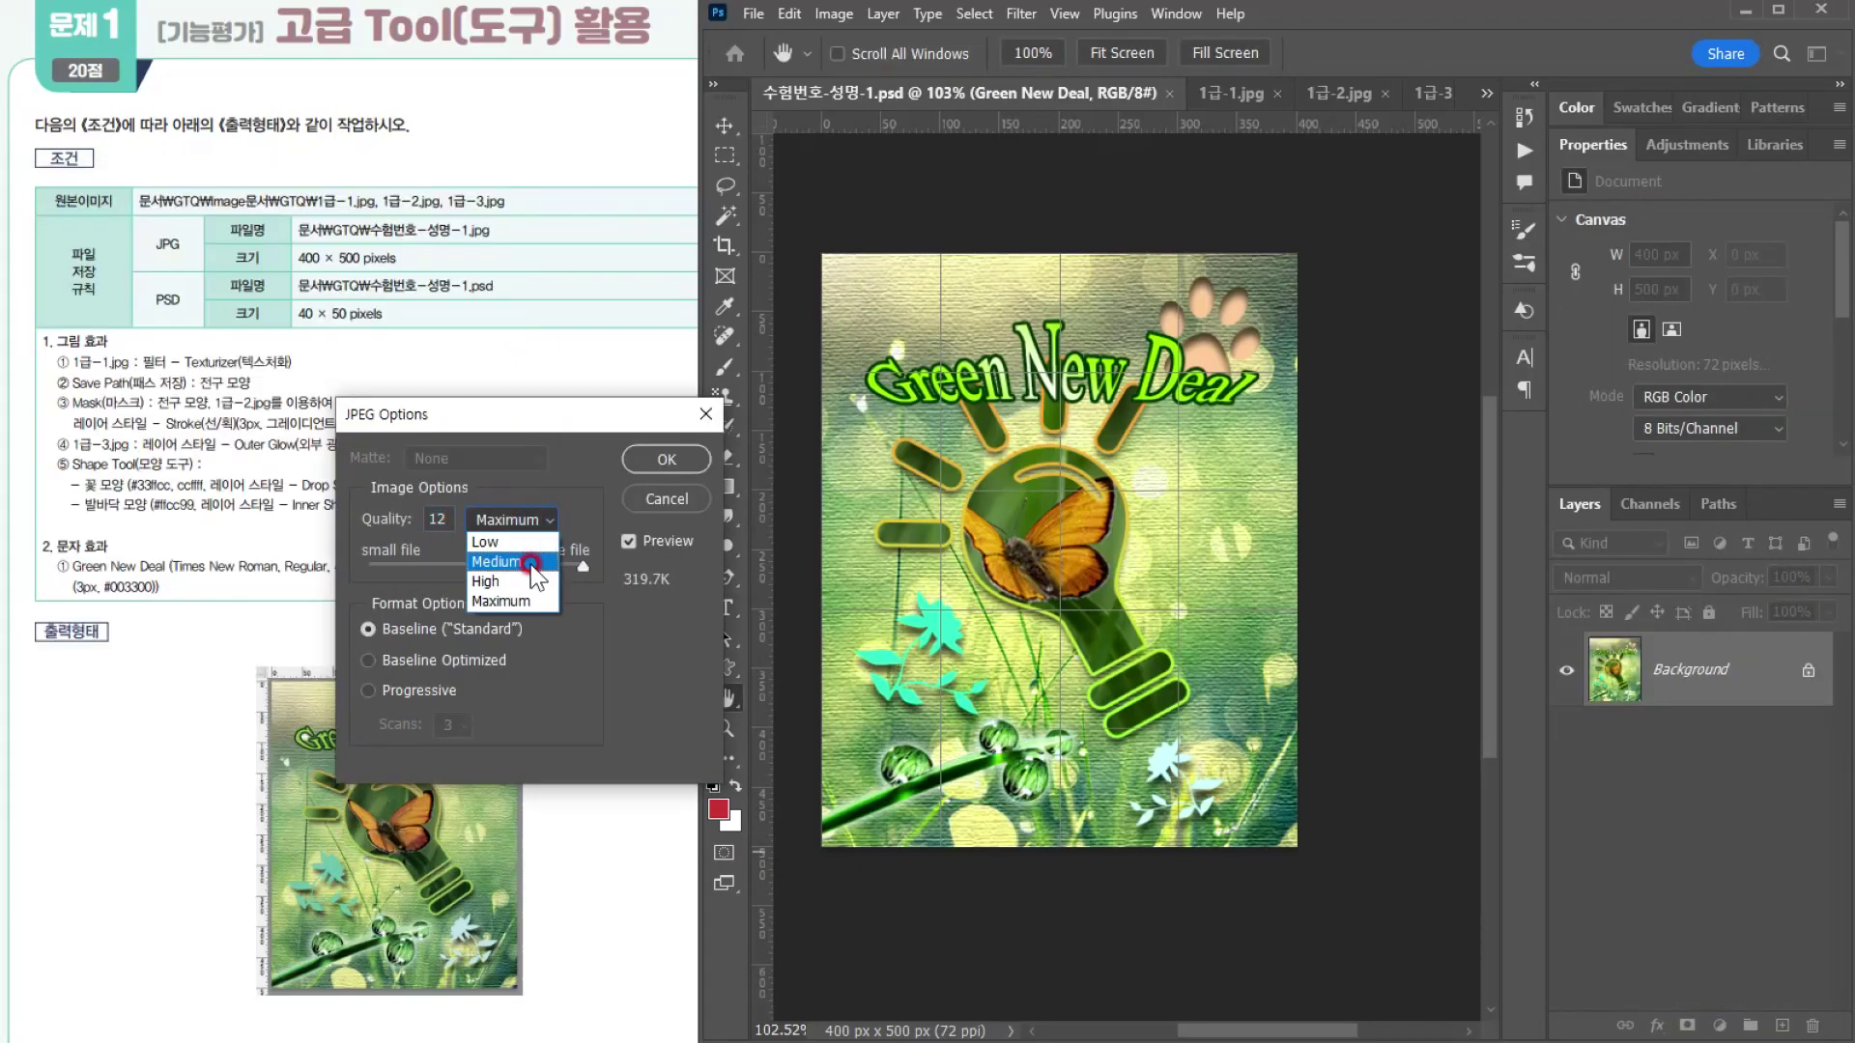
pyautogui.click(667, 462)
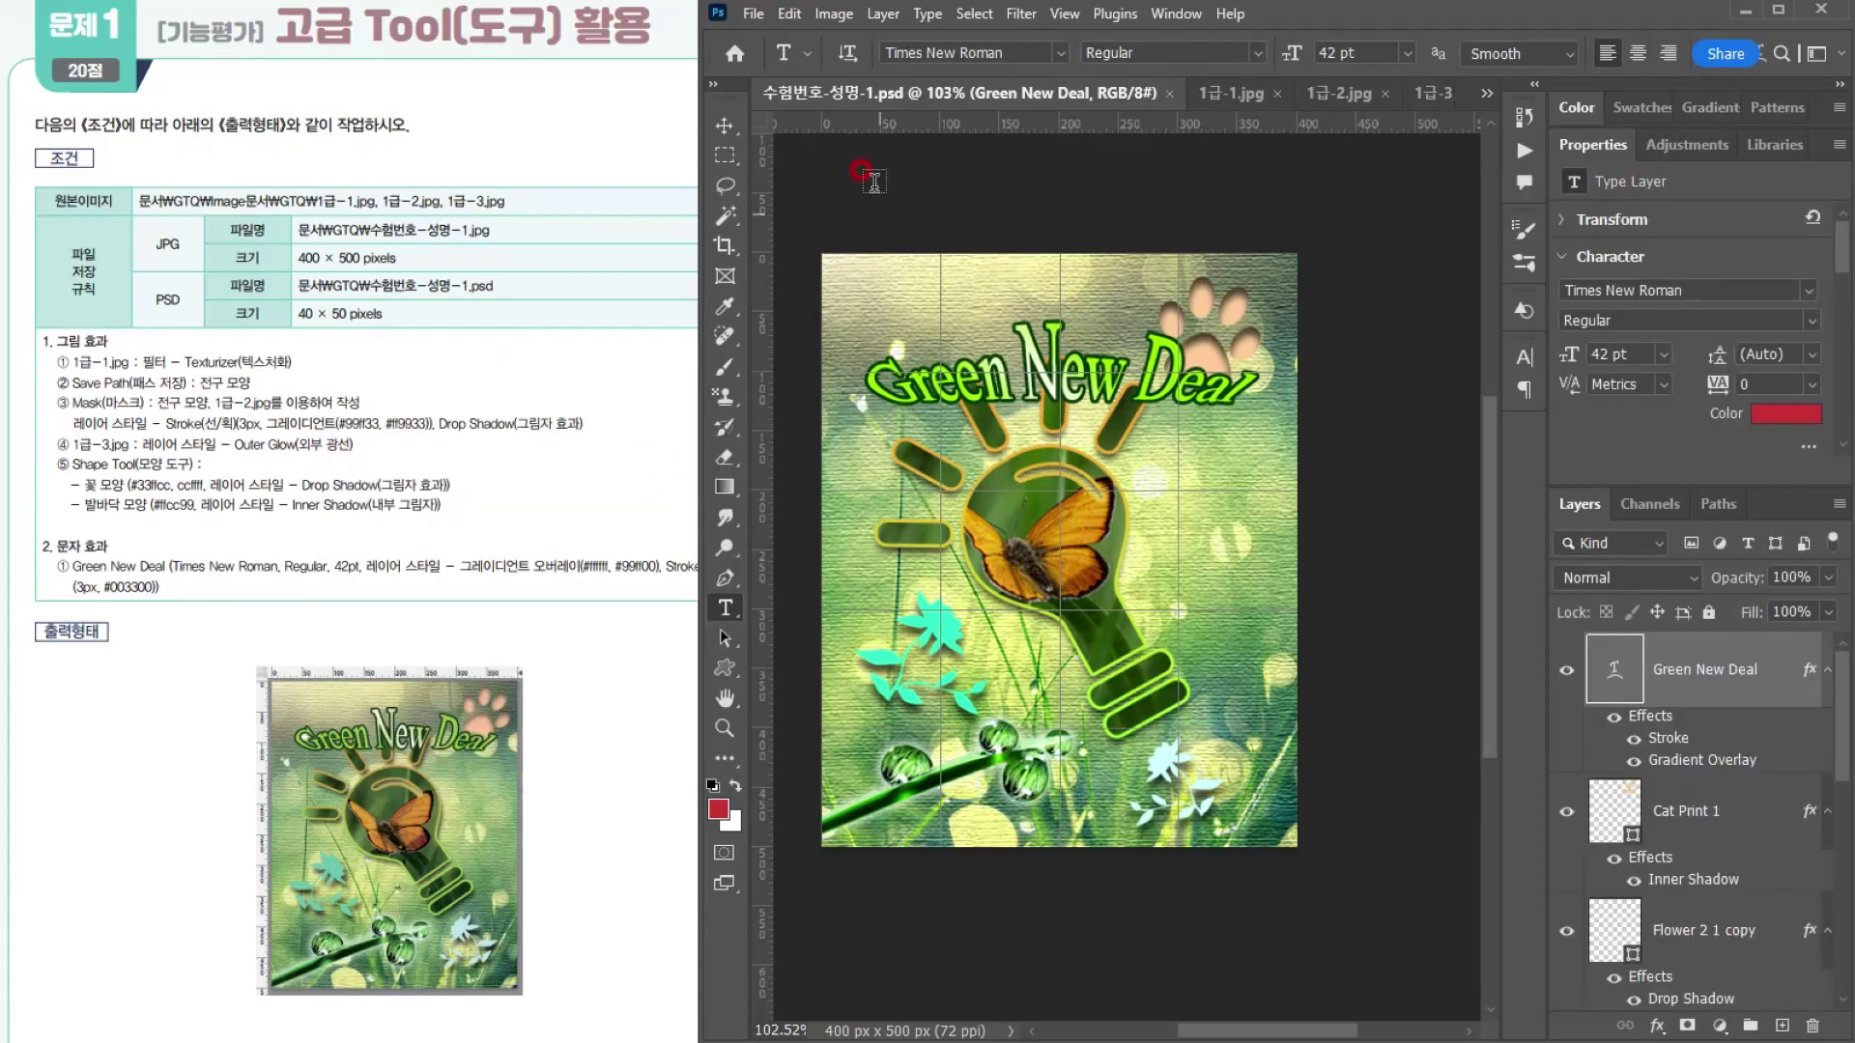
# Step: Resize the image to 40 × 50 pixels with its proportions linked
pyautogui.click(812, 15)
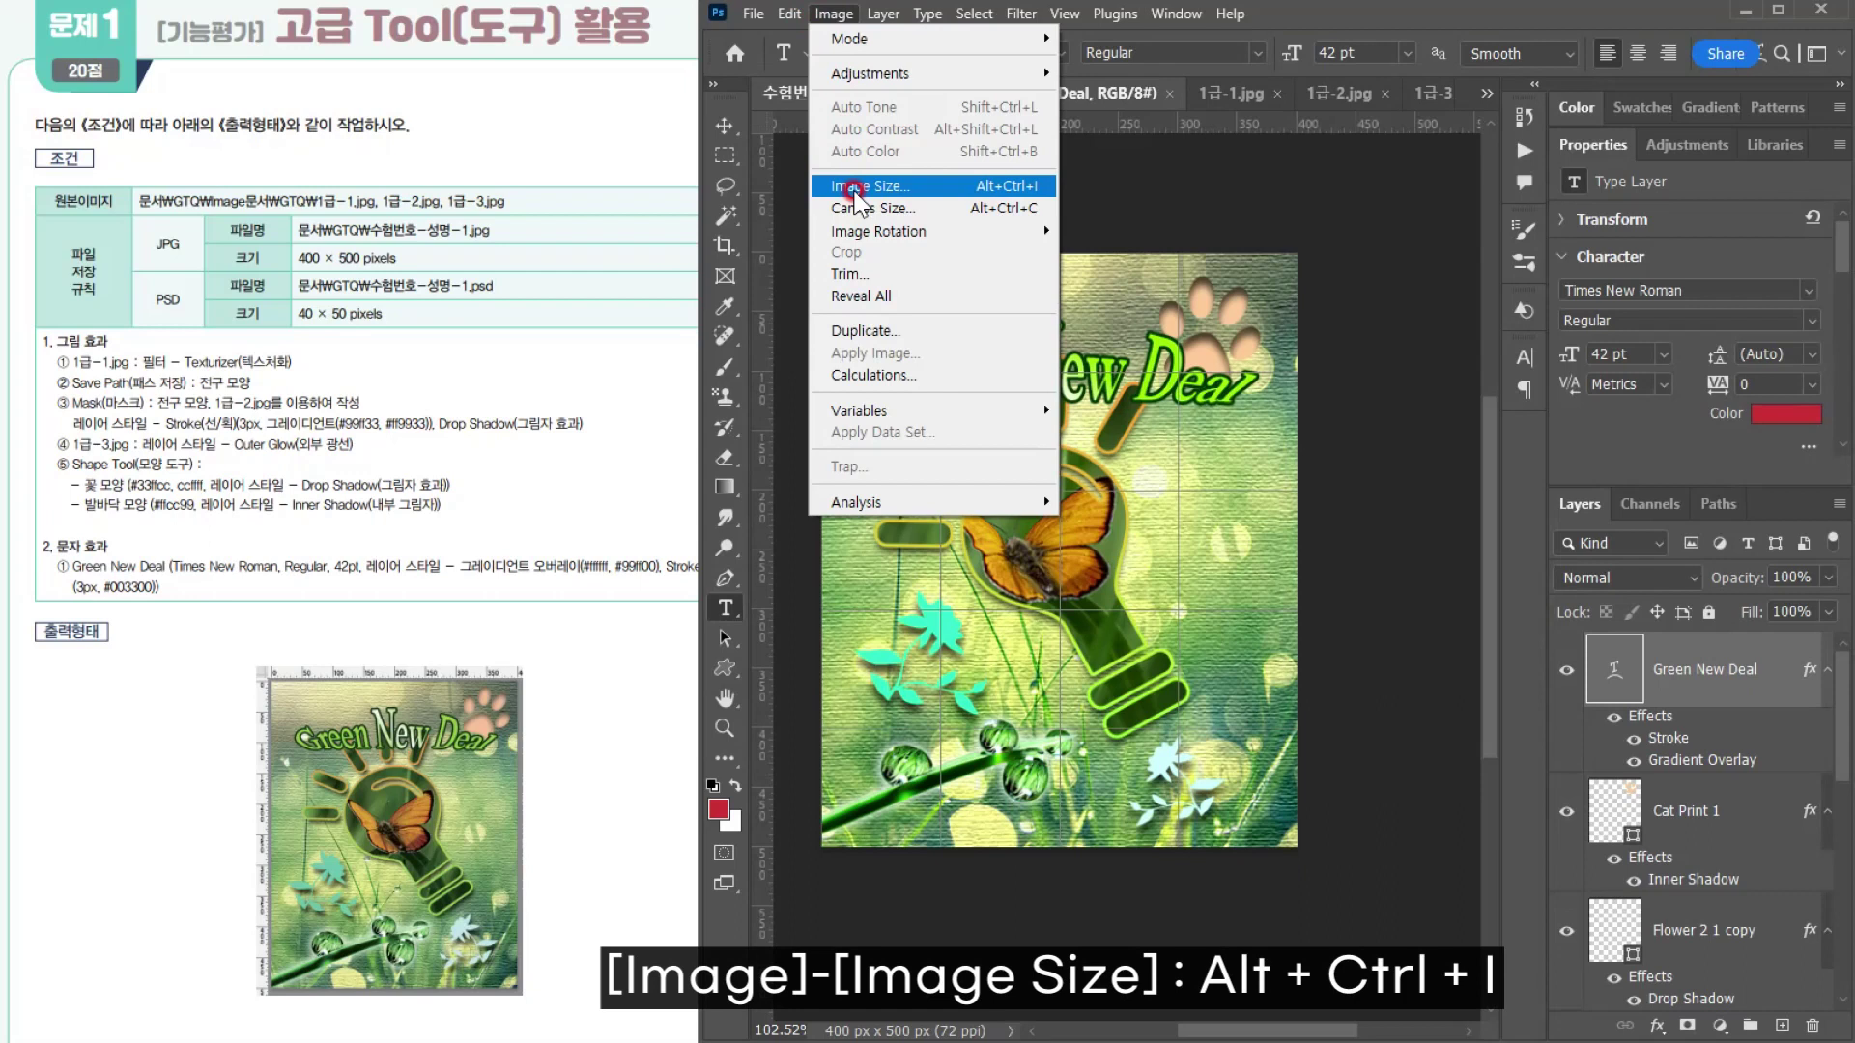
pyautogui.click(854, 187)
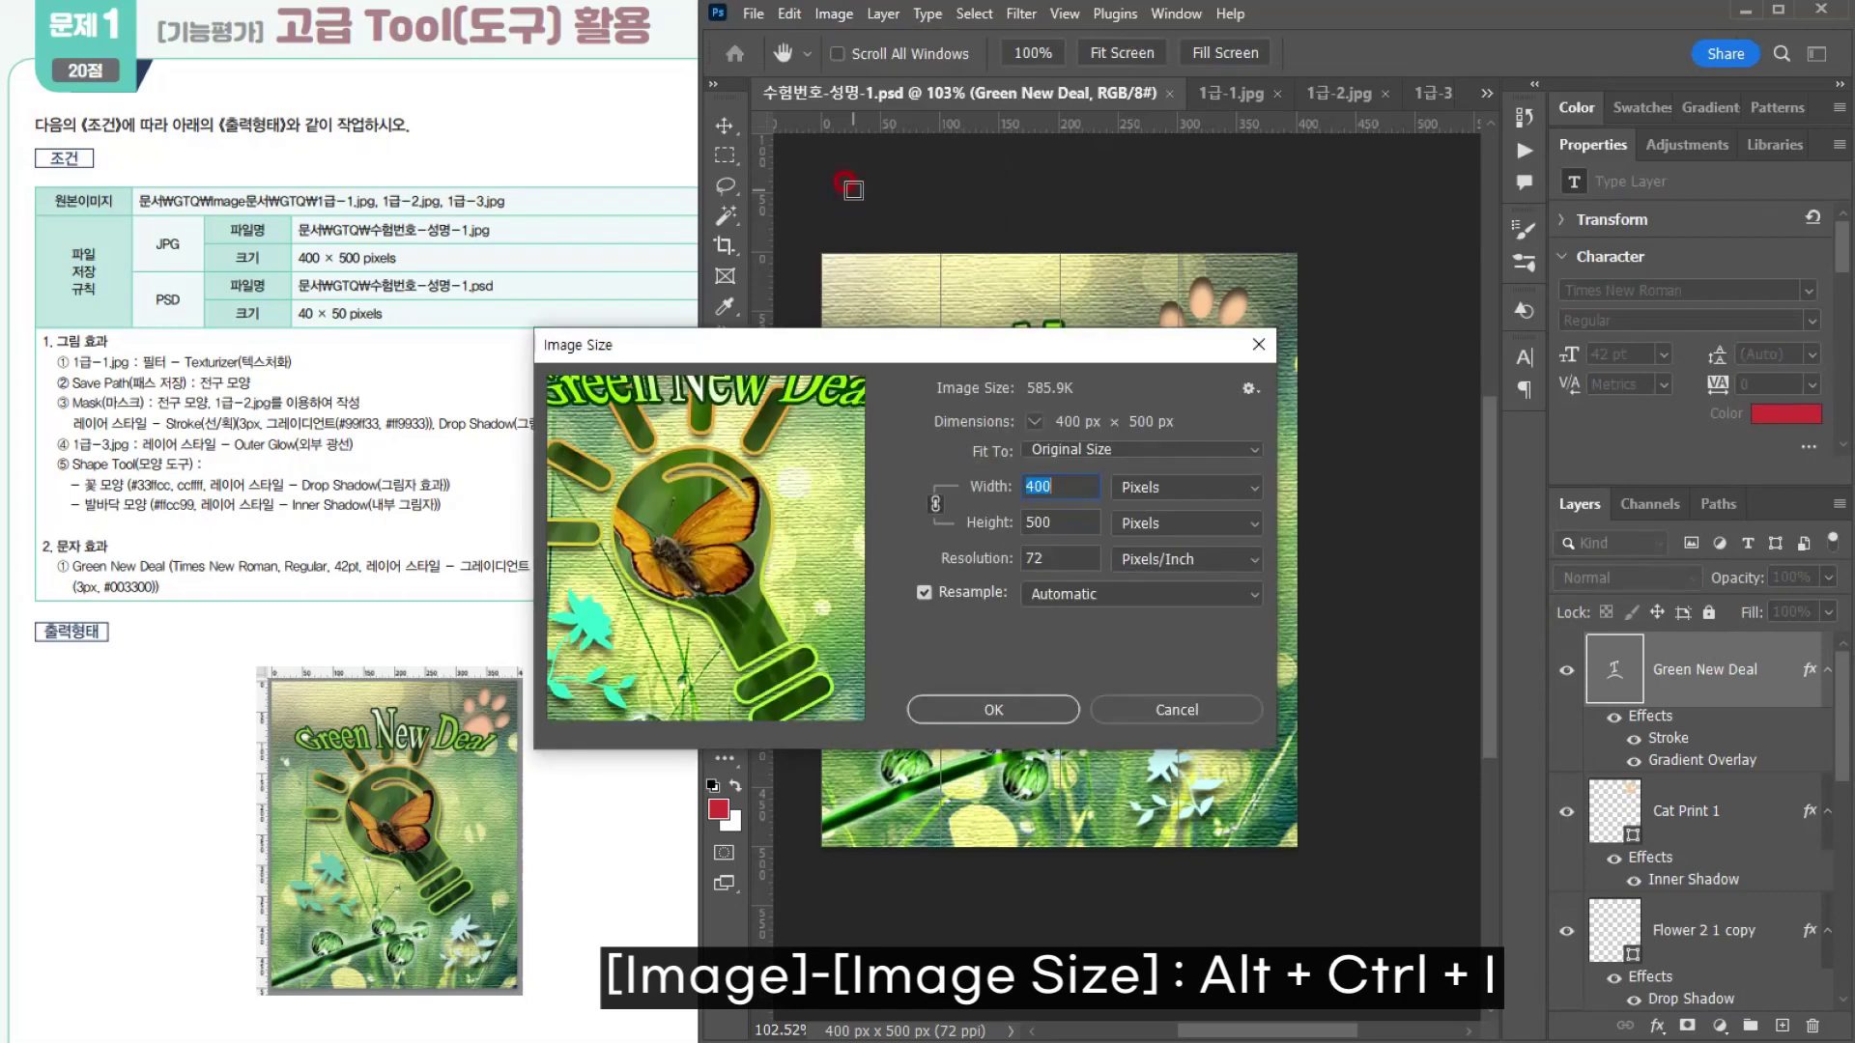
pyautogui.click(1155, 485)
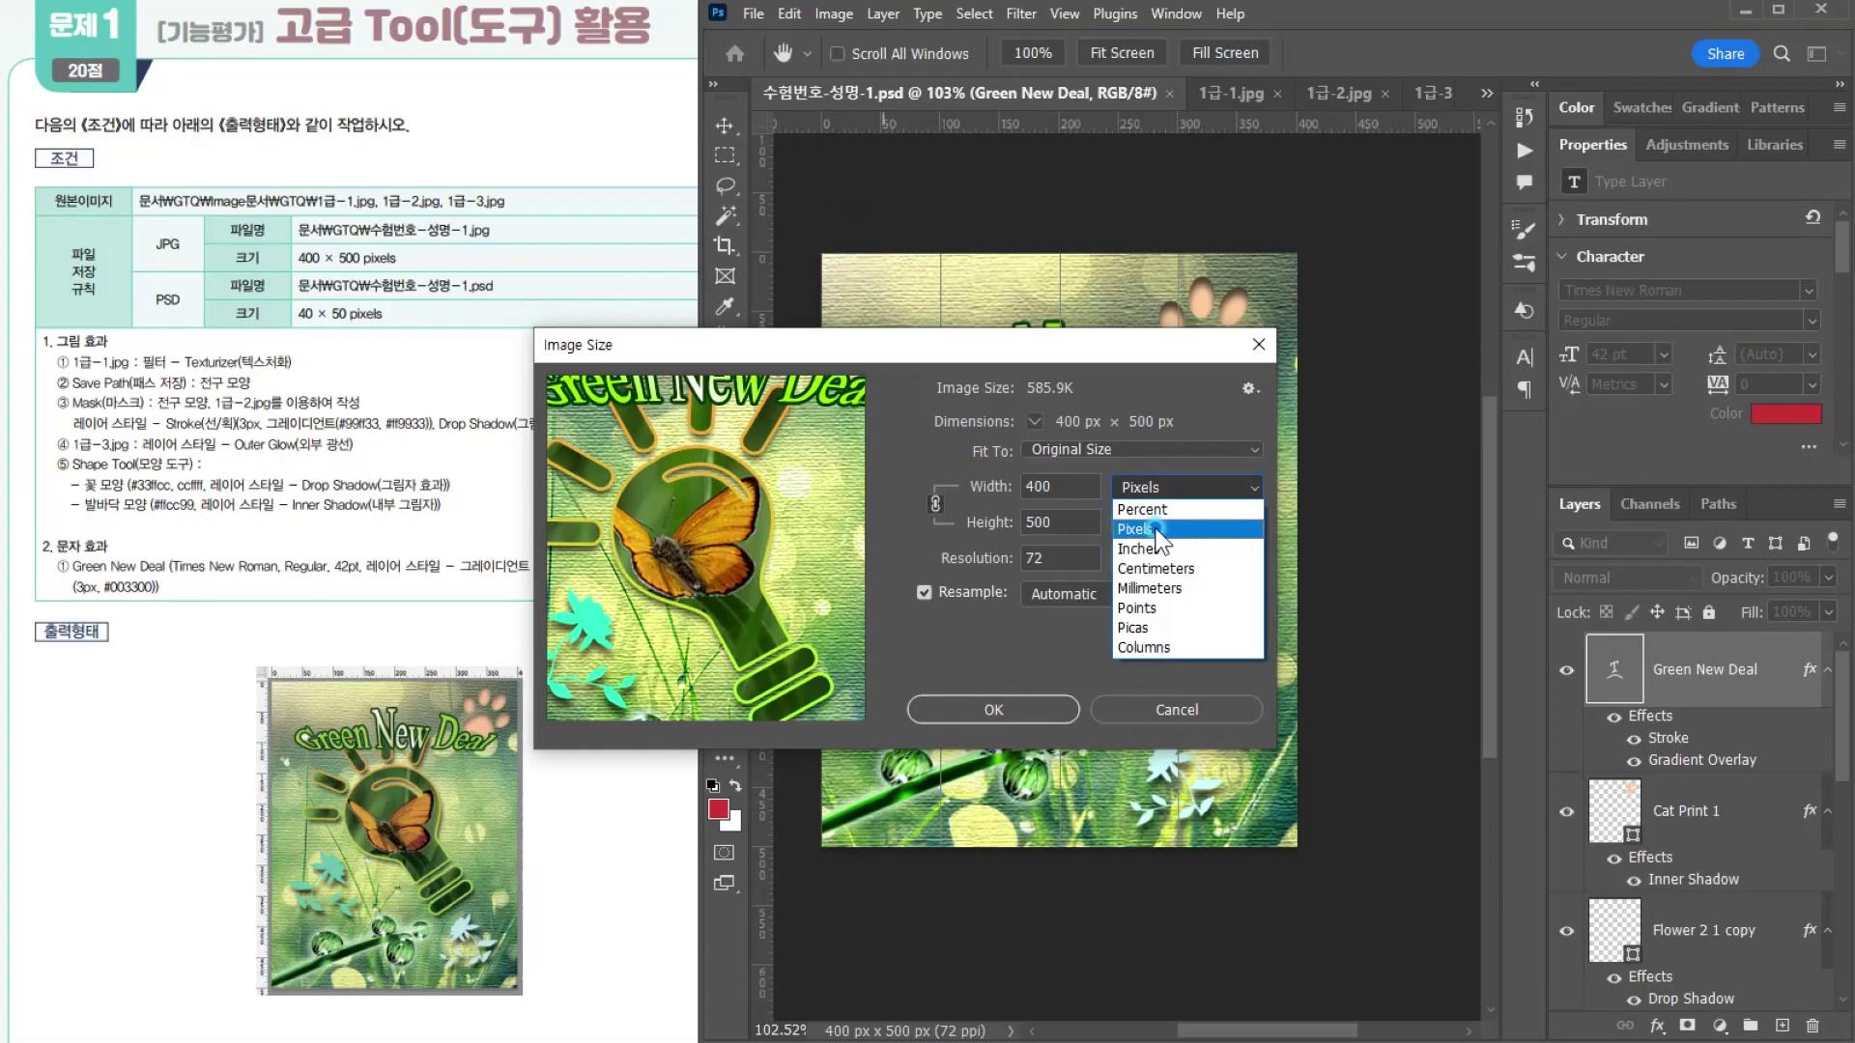
pyautogui.click(1156, 532)
pyautogui.press('BackSpace')
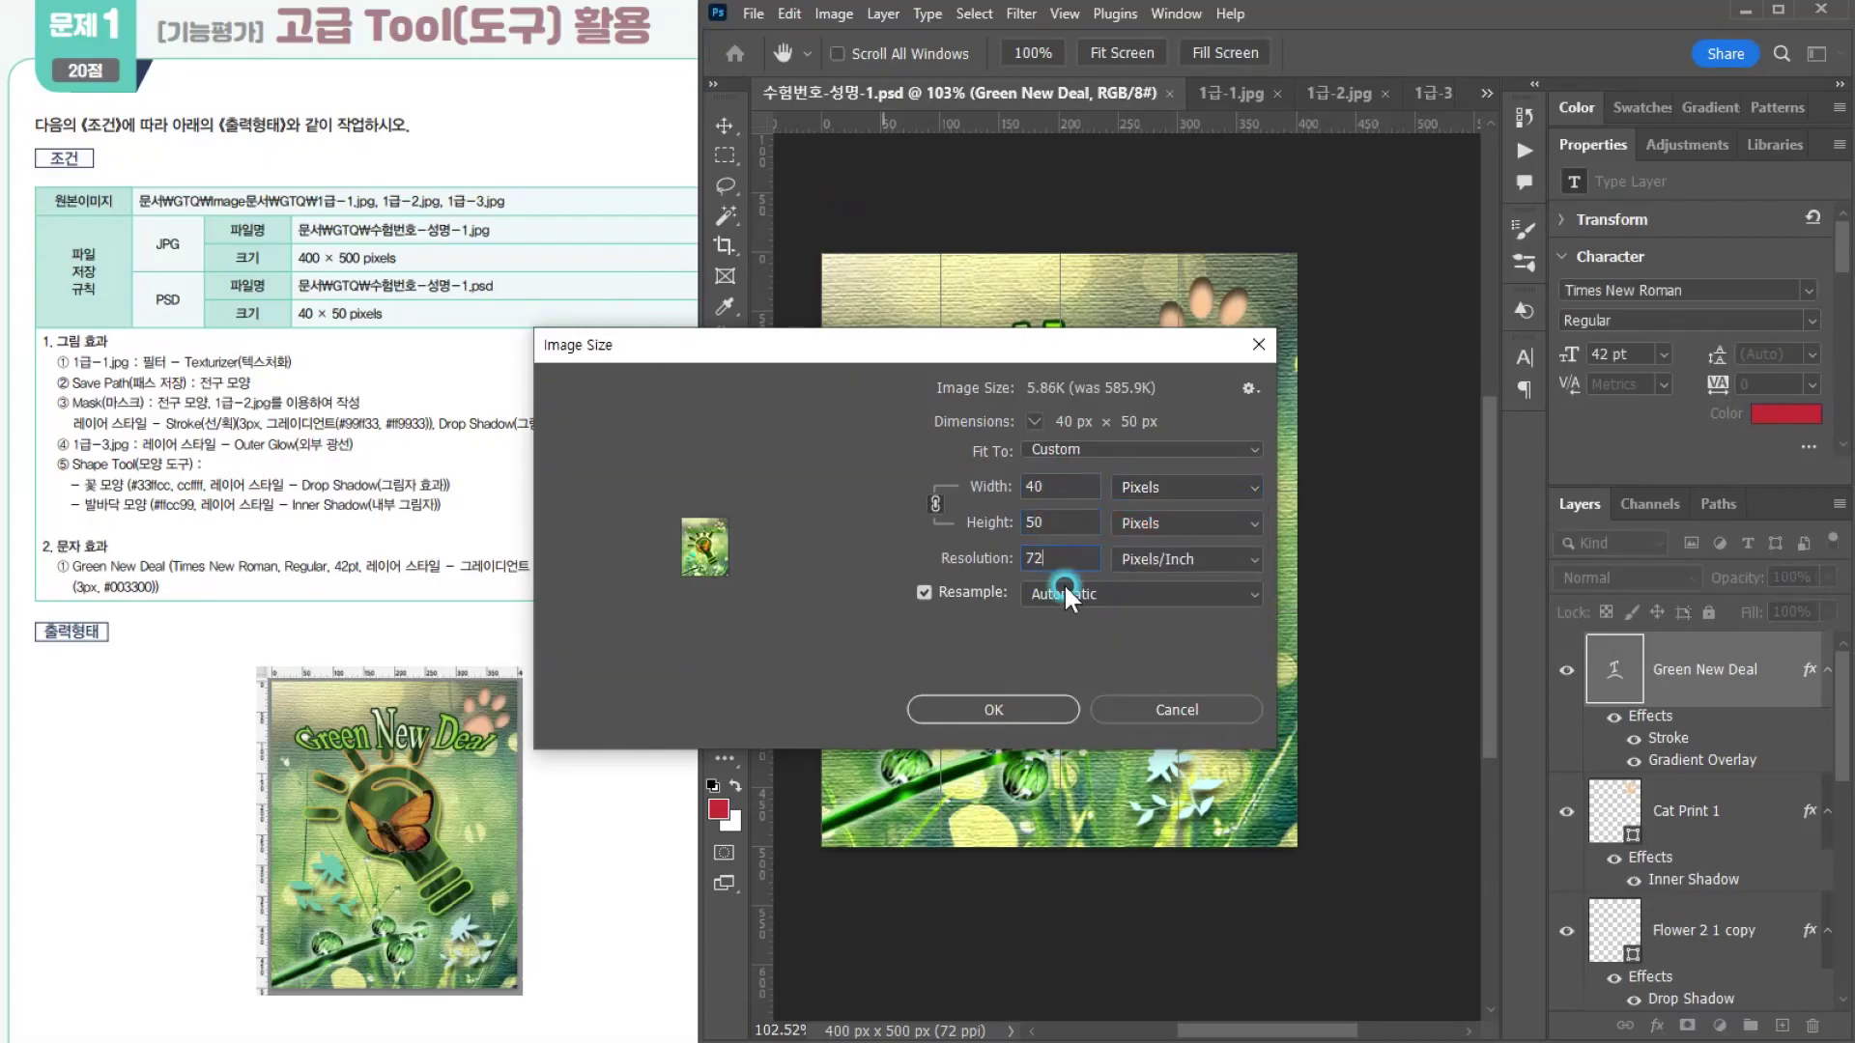
pyautogui.click(1020, 711)
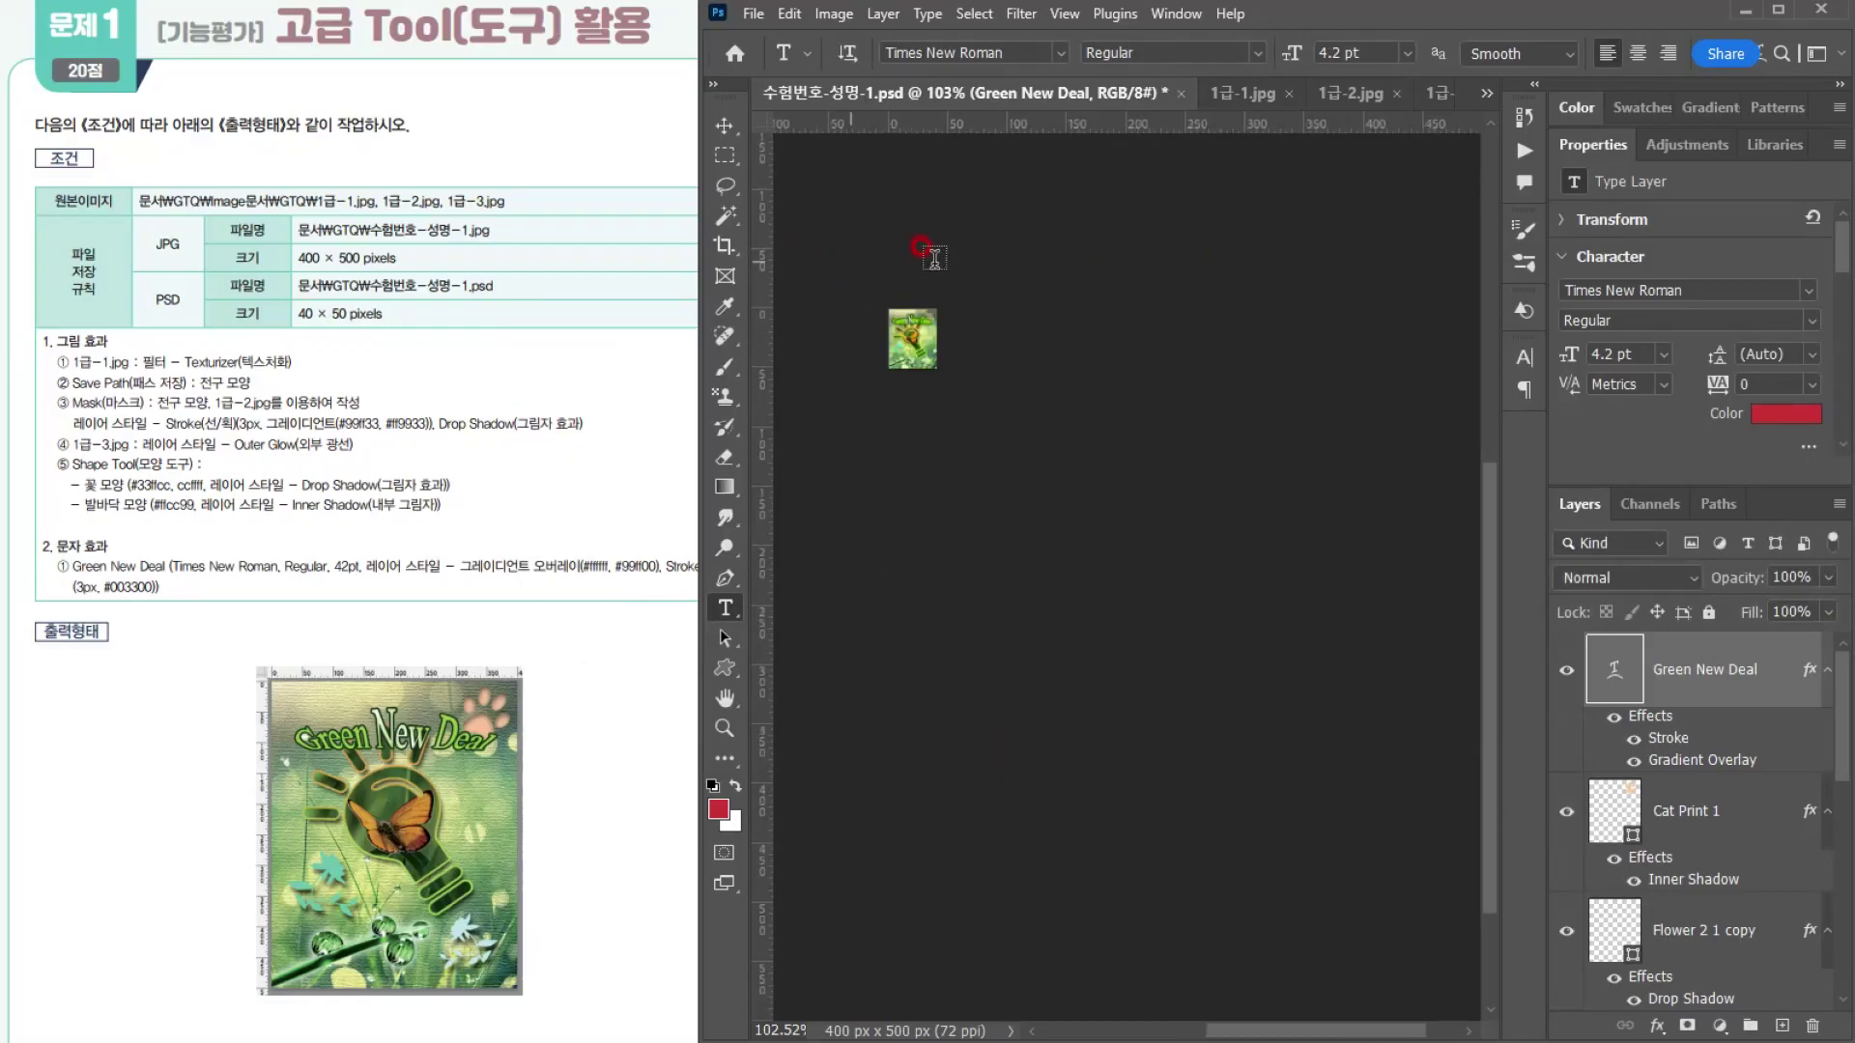
# Step: Save the reduced document to the PSD file and undo the resize in the open document
pyautogui.click(753, 14)
pyautogui.click(802, 276)
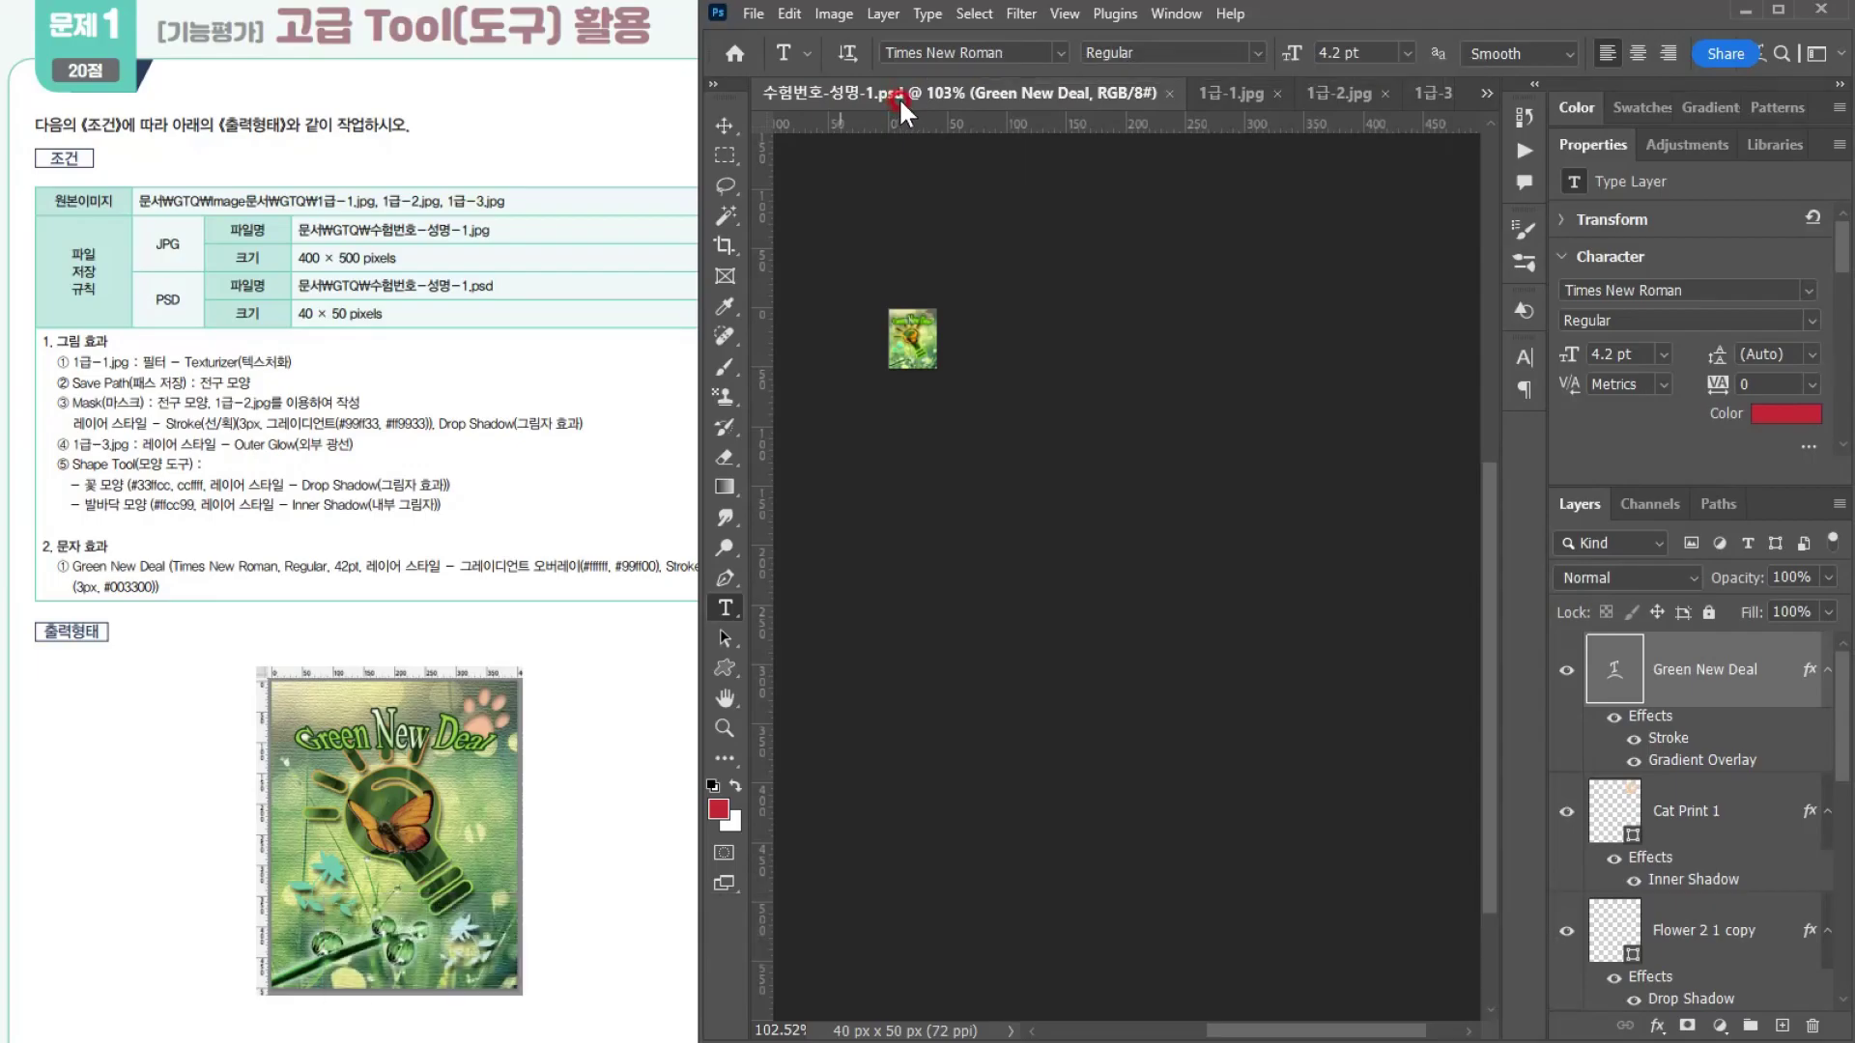
pyautogui.hotkey('ctrl', 'z')
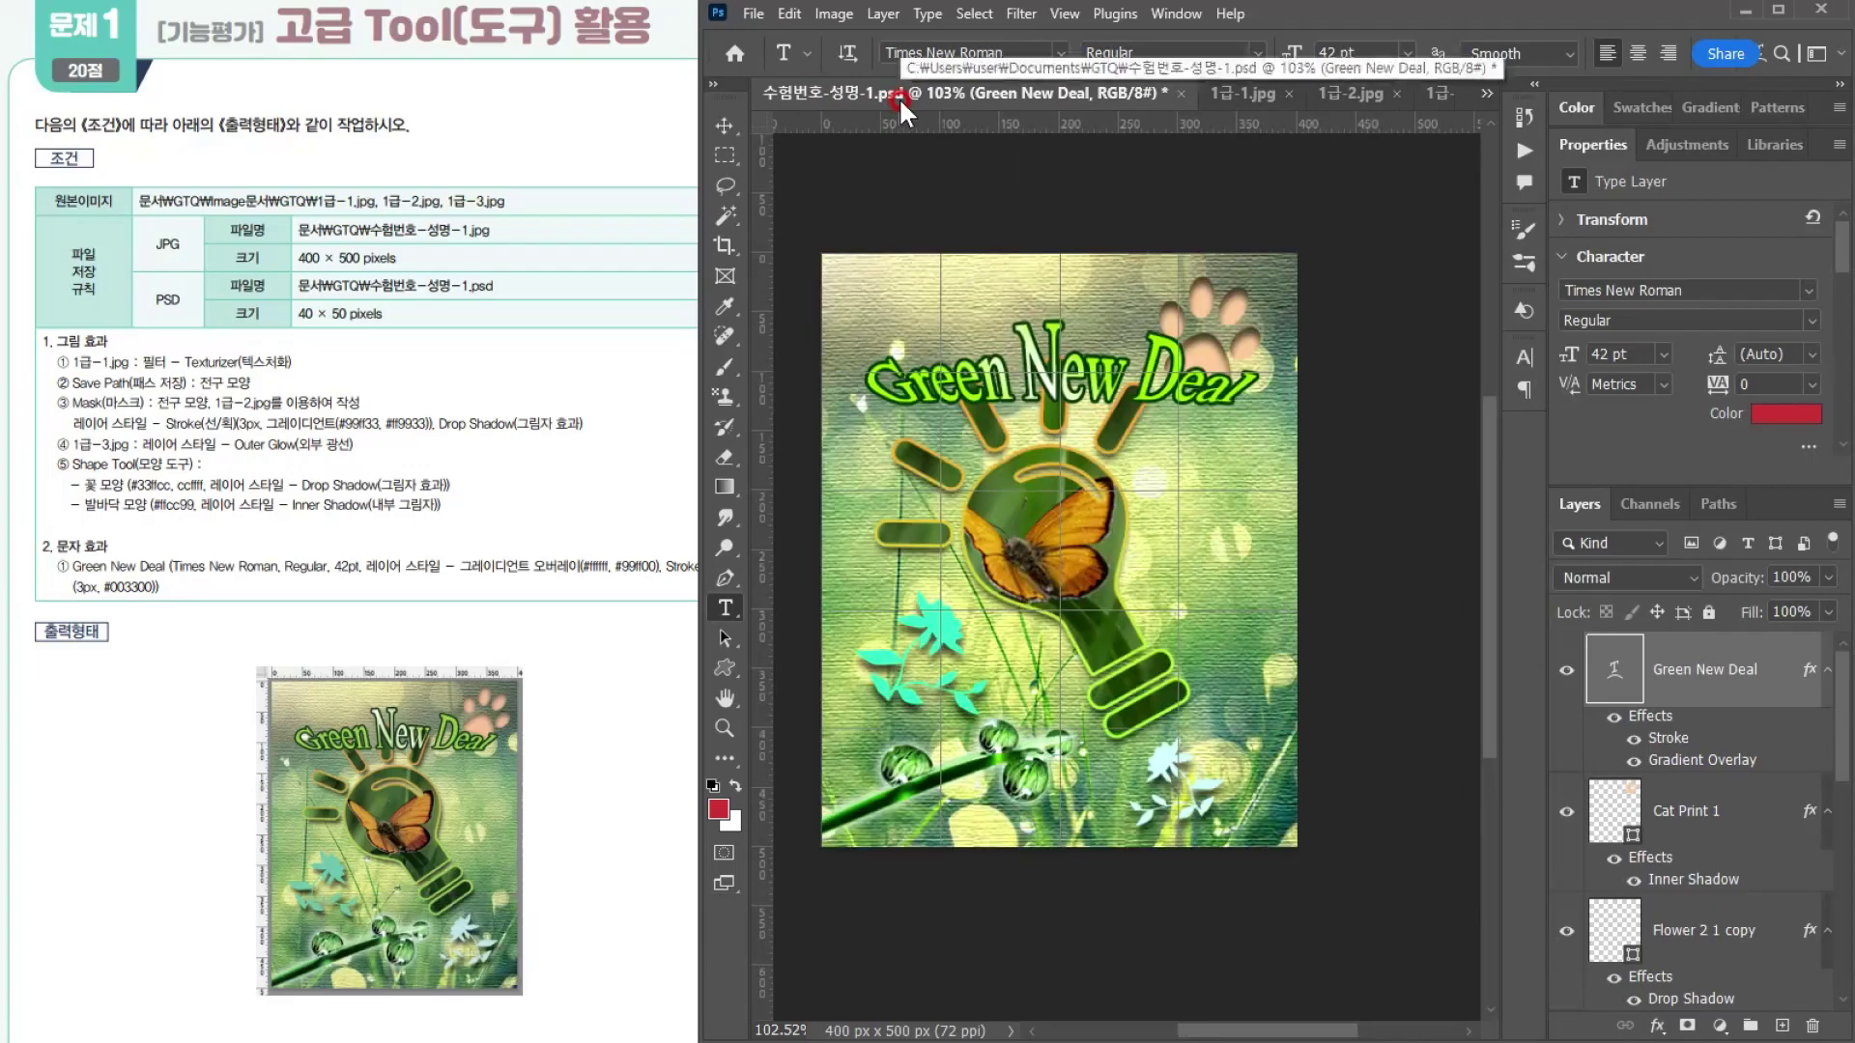